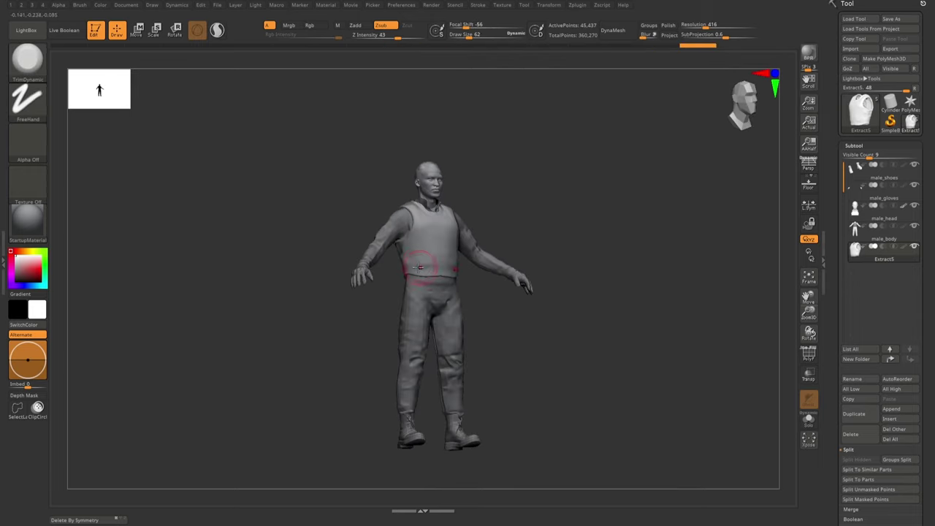
- Position the extracted shoulder pads on top of the vest with Transpose Move
{"action": "right_click_drag", "start_coordinate": [380, 278], "coordinate": [427, 212], "text": "shift"}
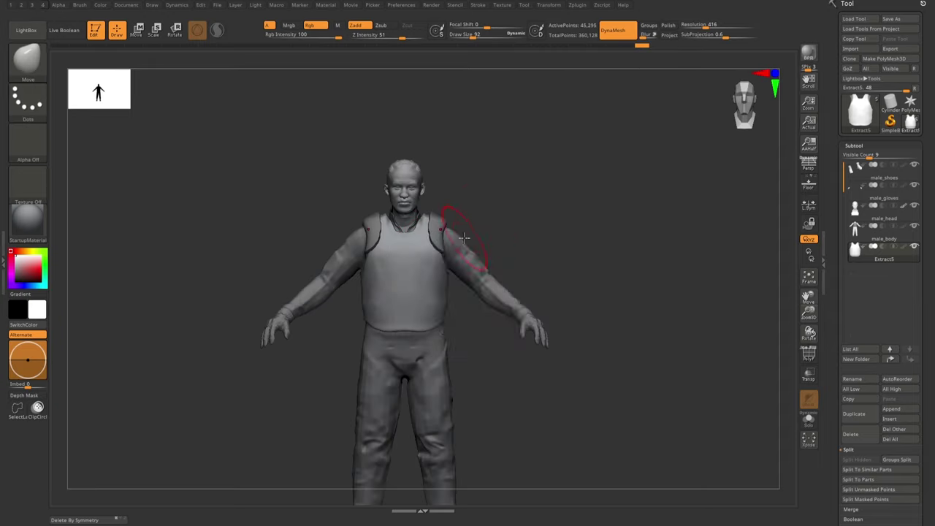
{"action": "mouse_move", "coordinate": [464, 237]}
{"action": "right_mouse_down"}
{"action": "mouse_move", "coordinate": [480, 240]}
{"action": "mouse_move", "coordinate": [431, 263]}
{"action": "mouse_move", "coordinate": [445, 184]}
{"action": "mouse_move", "coordinate": [468, 226]}
{"action": "right_mouse_up"}
{"action": "key", "text": "w"}
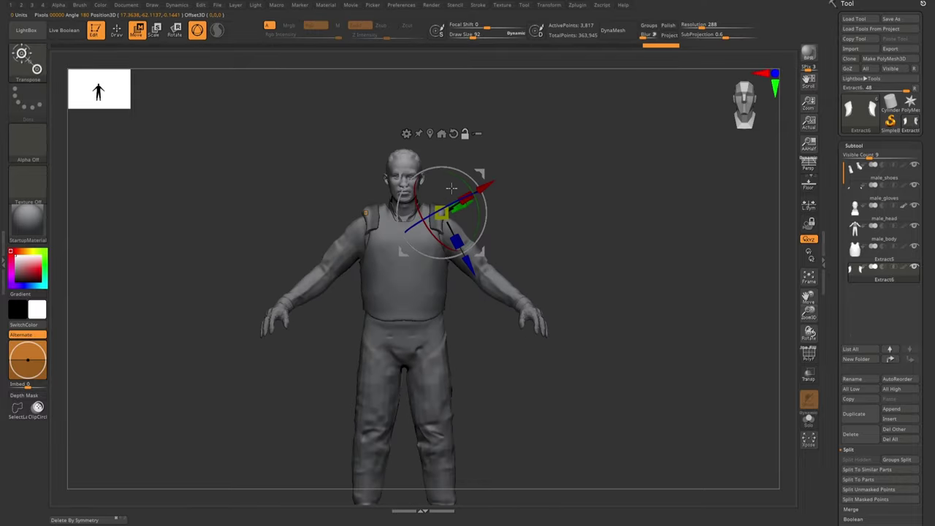
{"action": "key", "text": "q"}
{"action": "mouse_move", "coordinate": [451, 188]}
{"action": "right_mouse_down"}
{"action": "mouse_move", "coordinate": [466, 268]}
{"action": "mouse_move", "coordinate": [451, 233]}
{"action": "mouse_move", "coordinate": [438, 233]}
{"action": "mouse_move", "coordinate": [406, 203]}
{"action": "right_mouse_up"}
{"action": "key", "text": "q"}
{"action": "mouse_move", "coordinate": [440, 287]}
{"action": "right_mouse_down"}
{"action": "mouse_move", "coordinate": [439, 198]}
{"action": "mouse_move", "coordinate": [405, 201]}
{"action": "mouse_move", "coordinate": [438, 211]}
{"action": "mouse_move", "coordinate": [410, 196]}
{"action": "mouse_move", "coordinate": [429, 192]}
{"action": "mouse_move", "coordinate": [416, 241]}
{"action": "mouse_move", "coordinate": [445, 219]}
{"action": "mouse_move", "coordinate": [409, 263]}
{"action": "mouse_move", "coordinate": [394, 249]}
{"action": "mouse_move", "coordinate": [380, 277]}
{"action": "right_mouse_up"}
{"action": "key", "text": "q"}
{"action": "right_click", "coordinate": [405, 201]}
- Solo the vest and lasso-mask a vertical strip across its front
{"action": "left_click", "coordinate": [409, 263], "text": "alt"}
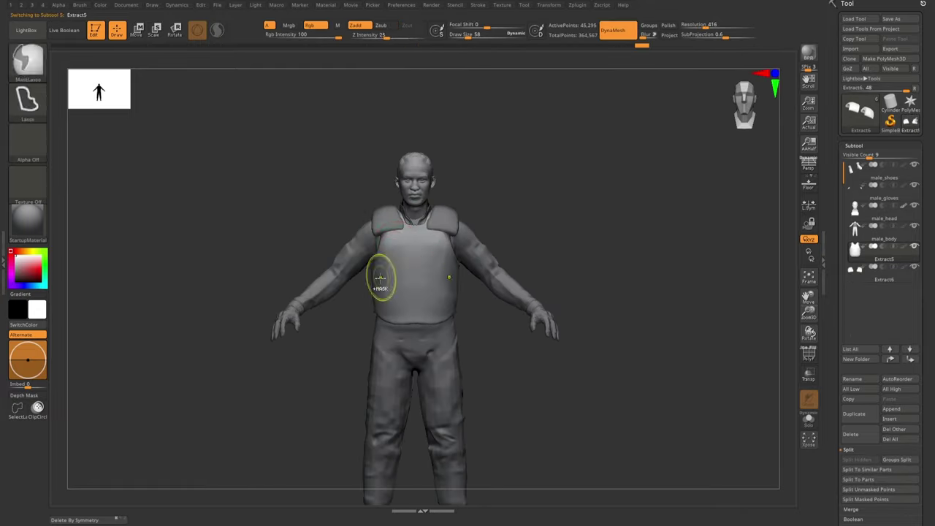
{"action": "key", "text": "ctrl+shift+f"}
{"action": "right_click_drag", "start_coordinate": [389, 324], "coordinate": [301, 266]}
{"action": "left_click_drag", "start_coordinate": [301, 266], "coordinate": [349, 375], "text": "ctrl"}
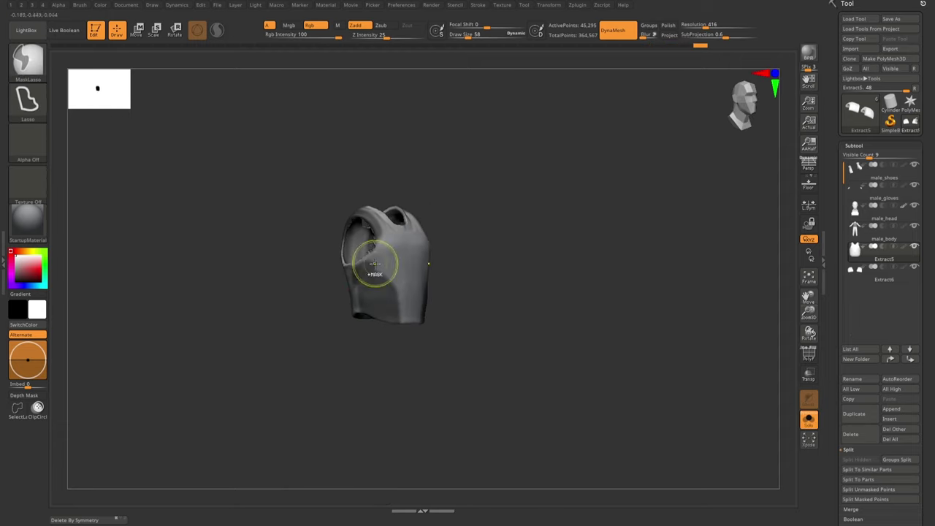
{"action": "right_click_drag", "start_coordinate": [374, 264], "coordinate": [438, 219], "text": "shift"}
{"action": "key", "text": "b"}
{"action": "key", "text": "m"}
{"action": "key", "text": "v"}
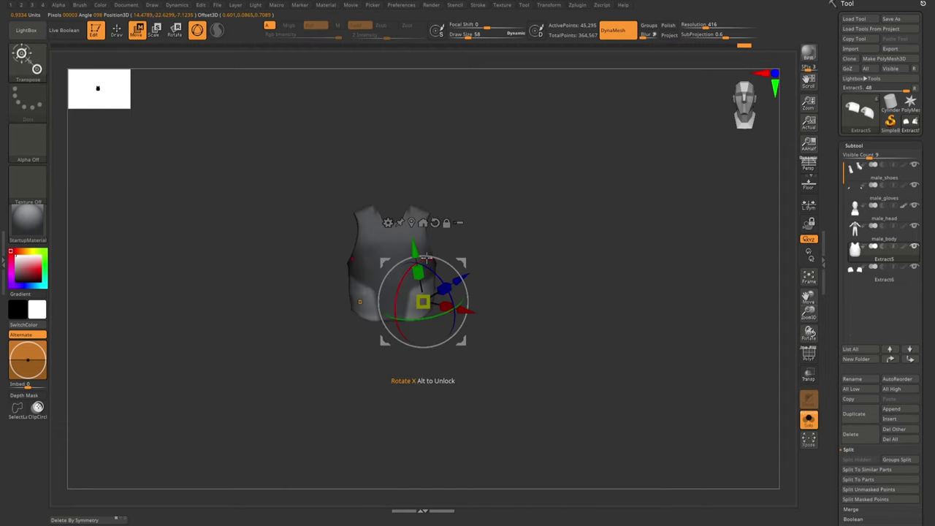
{"action": "key", "text": "ctrl+shift+f"}
{"action": "mouse_move", "coordinate": [472, 277]}
{"action": "right_mouse_down"}
{"action": "mouse_move", "coordinate": [419, 300]}
{"action": "mouse_move", "coordinate": [424, 228]}
{"action": "mouse_move", "coordinate": [414, 259]}
{"action": "right_mouse_up"}
{"action": "key", "text": "ctrl+shift+f"}
{"action": "key", "text": "ctrl+shift+f"}
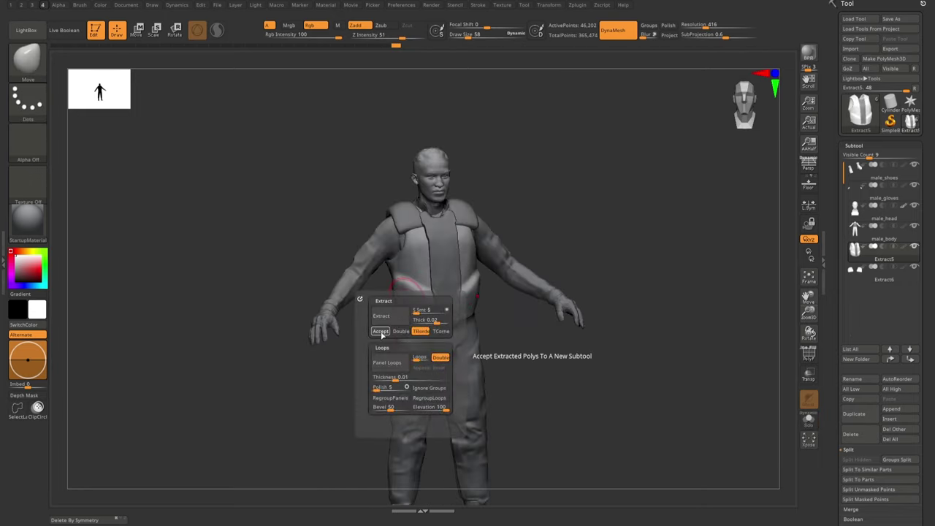
- Trim the front panel strip along the shoulder line with ClipCurve
{"action": "mouse_move", "coordinate": [418, 334]}
{"action": "right_mouse_down"}
{"action": "mouse_move", "coordinate": [468, 344]}
{"action": "mouse_move", "coordinate": [451, 217]}
{"action": "right_mouse_up"}
{"action": "left_click_drag", "start_coordinate": [419, 217], "coordinate": [483, 217], "text": "ctrl+shift"}
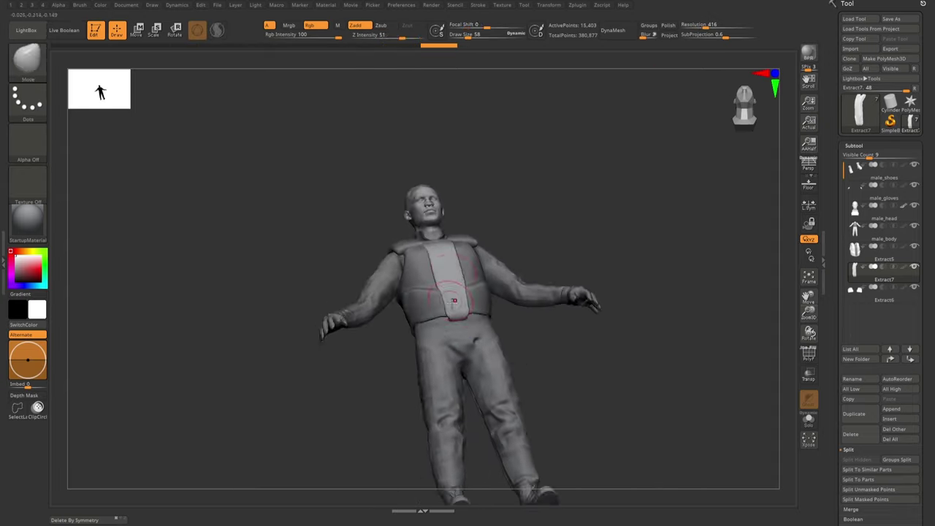
{"action": "right_click_drag", "start_coordinate": [482, 217], "coordinate": [452, 294], "text": "shift"}
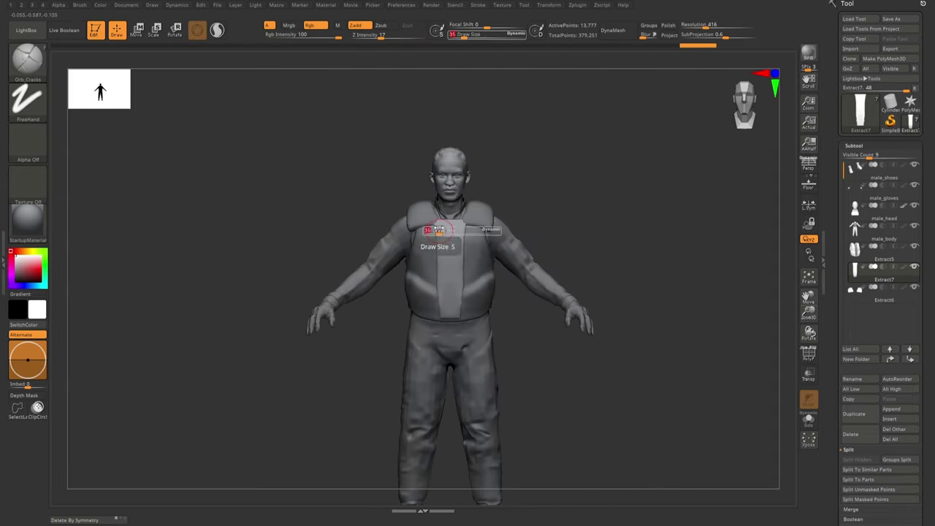
{"action": "left_click_drag", "start_coordinate": [438, 230], "coordinate": [447, 230]}
{"action": "left_click", "coordinate": [439, 234]}
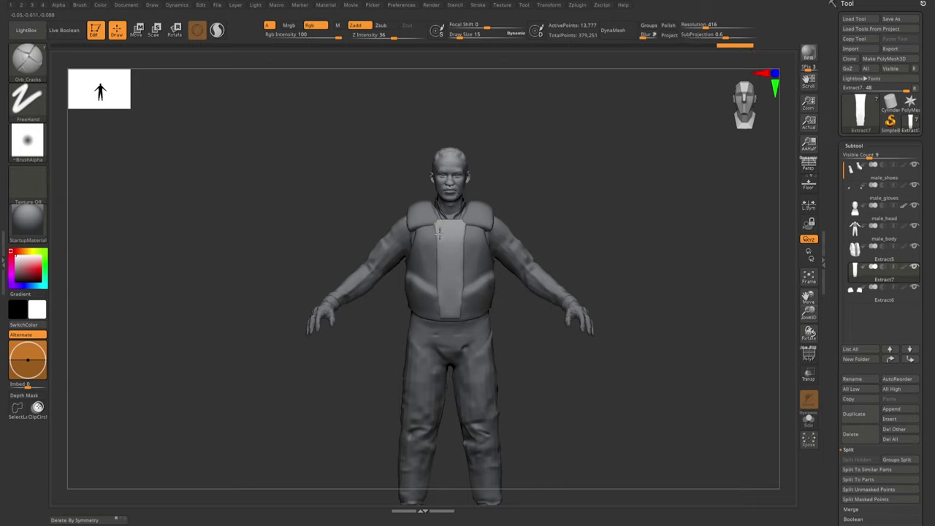
{"action": "mouse_move", "coordinate": [443, 315]}
{"action": "right_mouse_down"}
{"action": "mouse_move", "coordinate": [355, 282]}
{"action": "mouse_move", "coordinate": [436, 217]}
{"action": "right_mouse_up"}
{"action": "left_click_drag", "start_coordinate": [437, 217], "coordinate": [493, 217], "text": "ctrl+shift"}
{"action": "mouse_move", "coordinate": [494, 217]}
{"action": "right_mouse_down"}
{"action": "mouse_move", "coordinate": [427, 259]}
{"action": "mouse_move", "coordinate": [418, 282]}
{"action": "mouse_move", "coordinate": [469, 301]}
{"action": "mouse_move", "coordinate": [497, 297]}
{"action": "right_mouse_up"}
- Extract the masked upper chest of the vest as a pocket piece
{"action": "left_click", "coordinate": [418, 281], "text": "alt"}
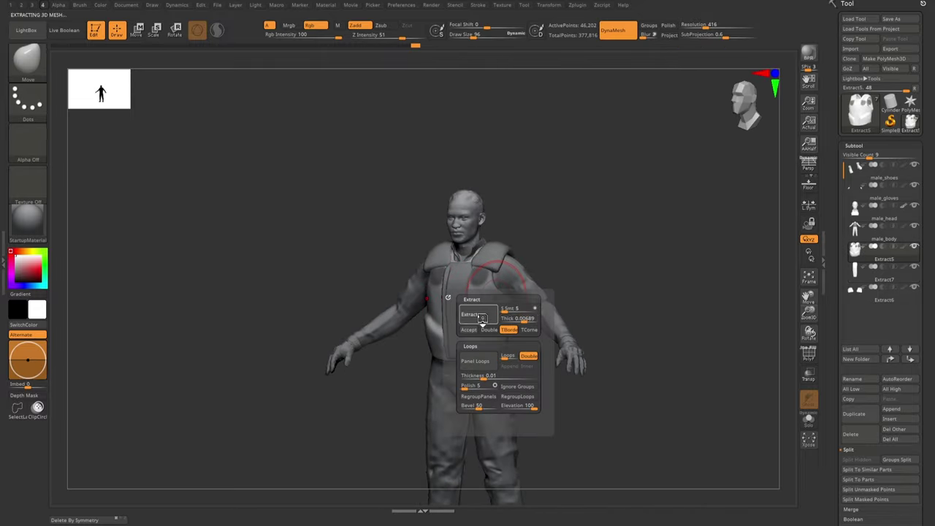
{"action": "left_click", "coordinate": [481, 317]}
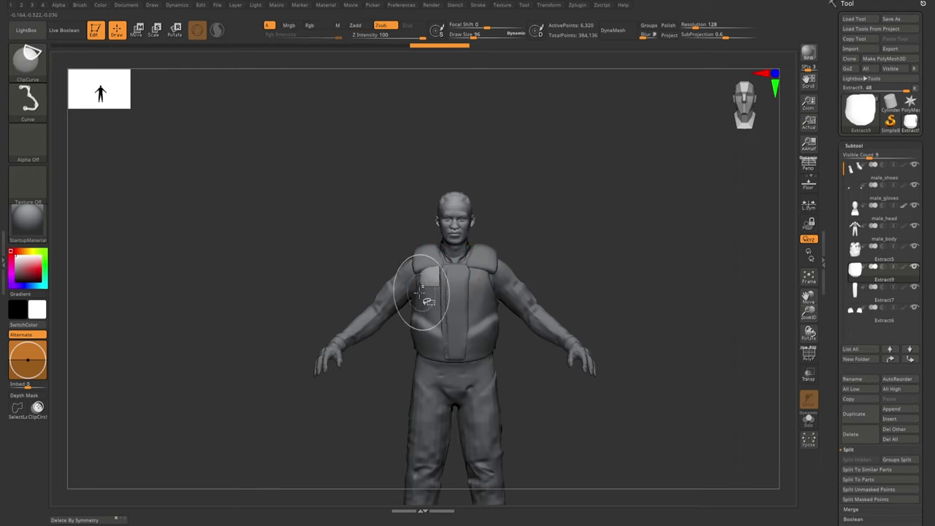
{"action": "key", "text": "b"}
{"action": "key", "text": "m"}
{"action": "key", "text": "v"}
- Extract and accept a lower horizontal band as a new vest piece
{"action": "right_click_drag", "start_coordinate": [421, 296], "coordinate": [439, 272]}
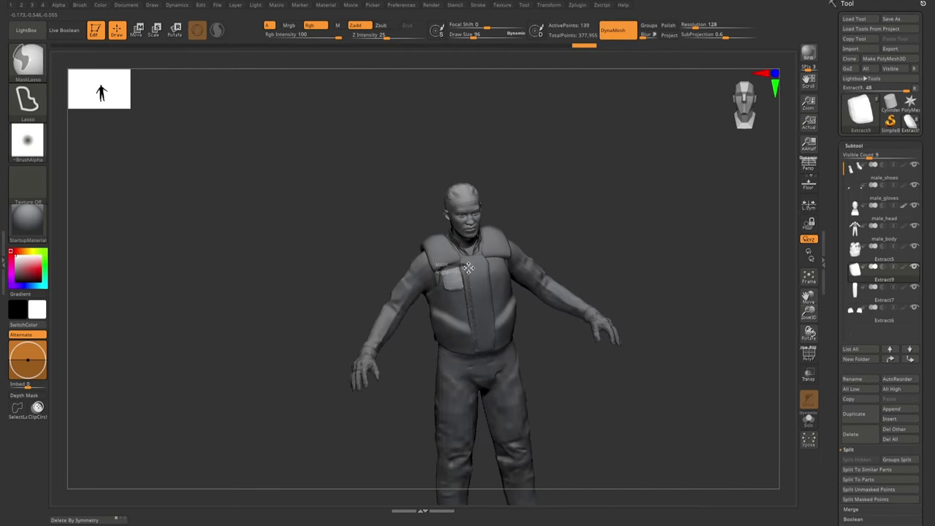
{"action": "right_click_drag", "start_coordinate": [524, 196], "coordinate": [461, 324]}
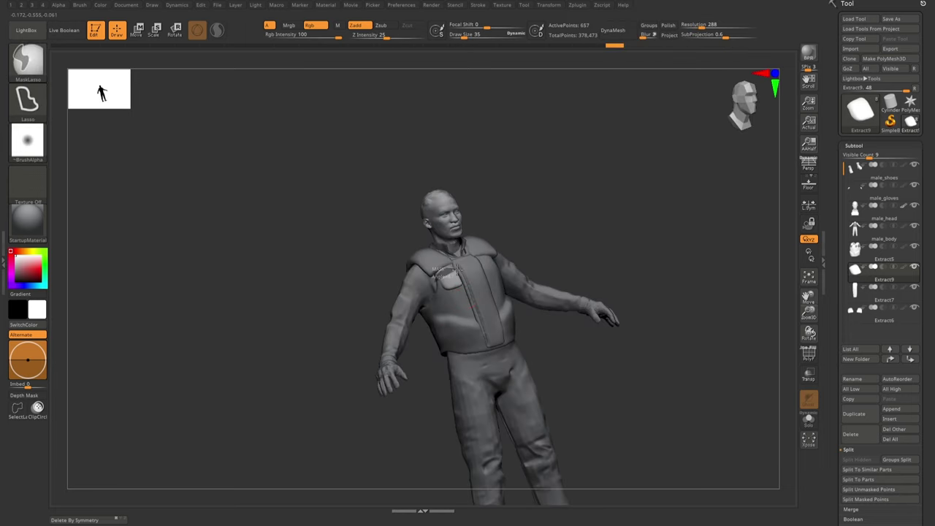
{"action": "key", "text": "space"}
{"action": "left_click", "coordinate": [445, 306]}
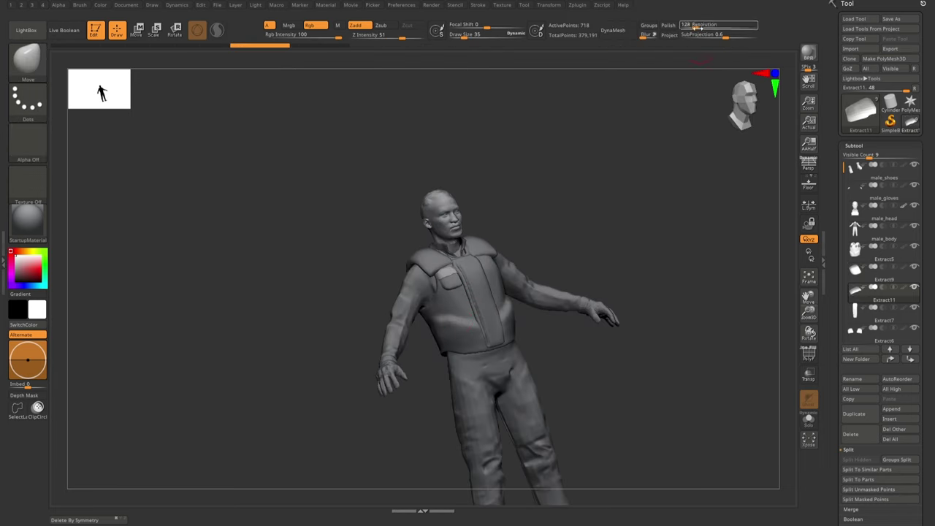
{"action": "mouse_move", "coordinate": [448, 287]}
{"action": "right_mouse_down"}
{"action": "mouse_move", "coordinate": [435, 275]}
{"action": "mouse_move", "coordinate": [434, 334]}
{"action": "mouse_move", "coordinate": [449, 317]}
{"action": "right_mouse_up"}
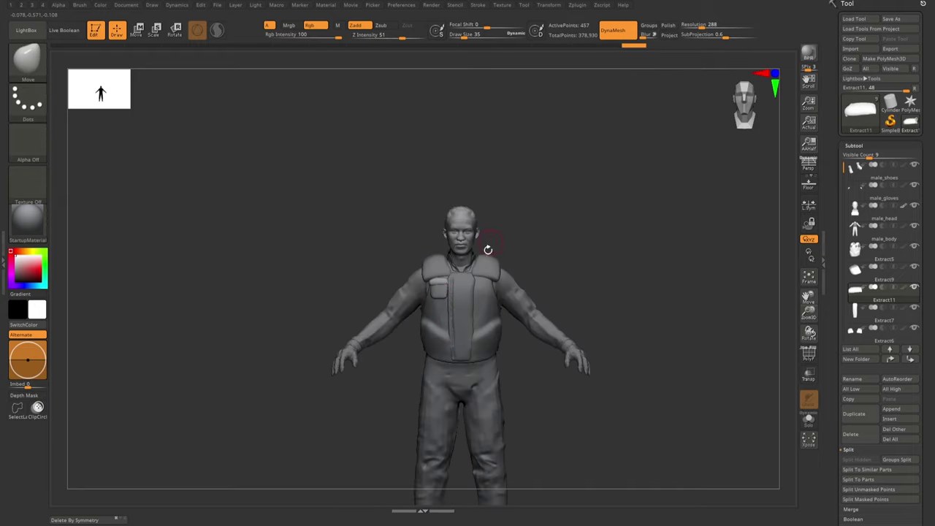
- Delete the stray Extract12 subtool
{"action": "left_click", "coordinate": [413, 319], "text": "alt"}
{"action": "mouse_move", "coordinate": [488, 250]}
{"action": "right_mouse_down"}
{"action": "mouse_move", "coordinate": [412, 319]}
{"action": "mouse_move", "coordinate": [438, 315]}
{"action": "right_mouse_up"}
{"action": "left_click", "coordinate": [428, 324], "text": "alt"}
{"action": "left_click", "coordinate": [851, 434]}
{"action": "left_click", "coordinate": [768, 456]}
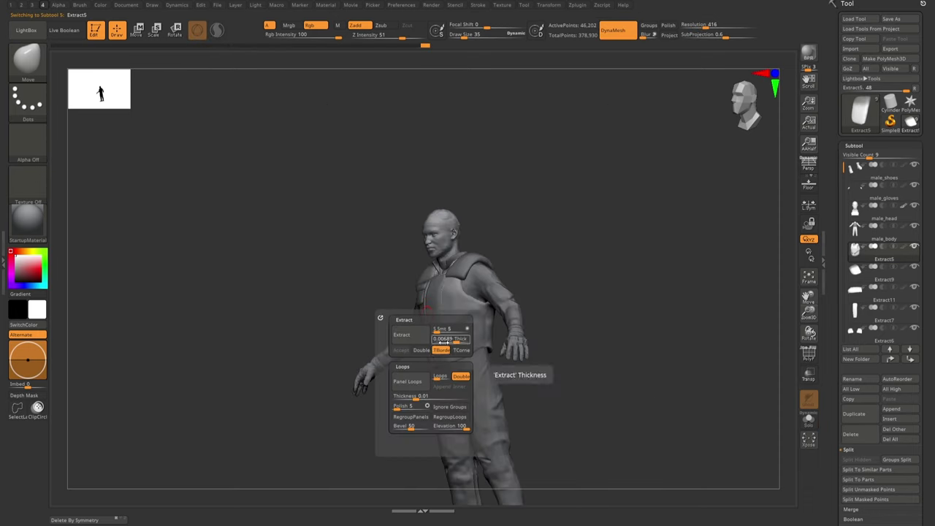
- Group the vest parts, nudge the pocket into place, and duplicate it for the other side
{"action": "left_click", "coordinate": [475, 416]}
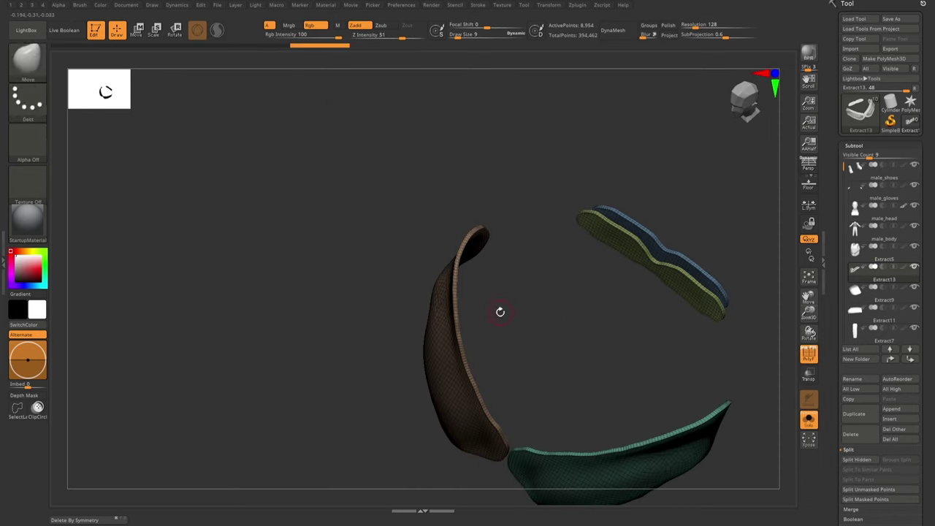
{"action": "key", "text": "ctrl+shift"}
{"action": "mouse_move", "coordinate": [514, 290]}
{"action": "right_mouse_down"}
{"action": "mouse_move", "coordinate": [514, 385]}
{"action": "mouse_move", "coordinate": [448, 365]}
{"action": "mouse_move", "coordinate": [404, 391]}
{"action": "right_mouse_up"}
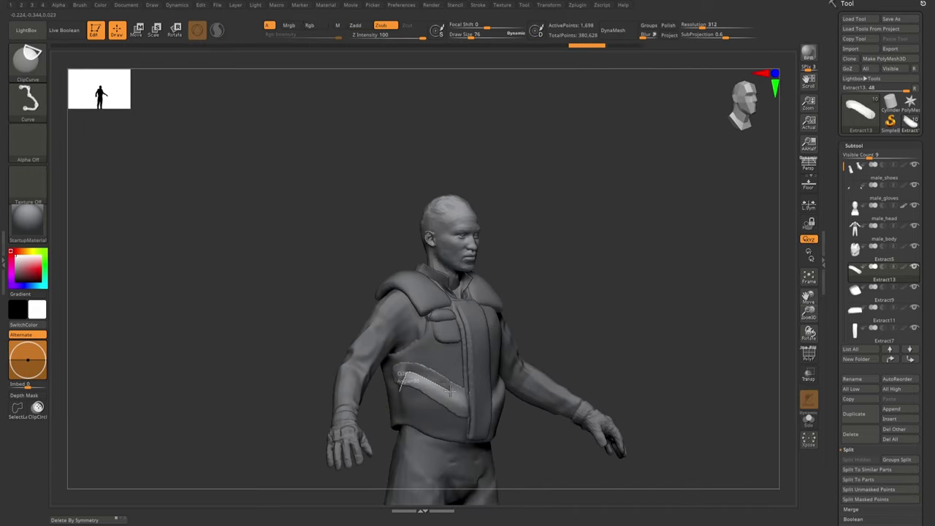
{"action": "mouse_move", "coordinate": [462, 400]}
{"action": "right_mouse_down"}
{"action": "mouse_move", "coordinate": [438, 406]}
{"action": "mouse_move", "coordinate": [449, 387]}
{"action": "mouse_move", "coordinate": [507, 417]}
{"action": "mouse_move", "coordinate": [482, 398]}
{"action": "mouse_move", "coordinate": [492, 334]}
{"action": "mouse_move", "coordinate": [471, 336]}
{"action": "right_mouse_up"}
{"action": "left_click", "coordinate": [471, 336], "text": "alt"}
{"action": "left_click_drag", "start_coordinate": [469, 361], "coordinate": [474, 359]}
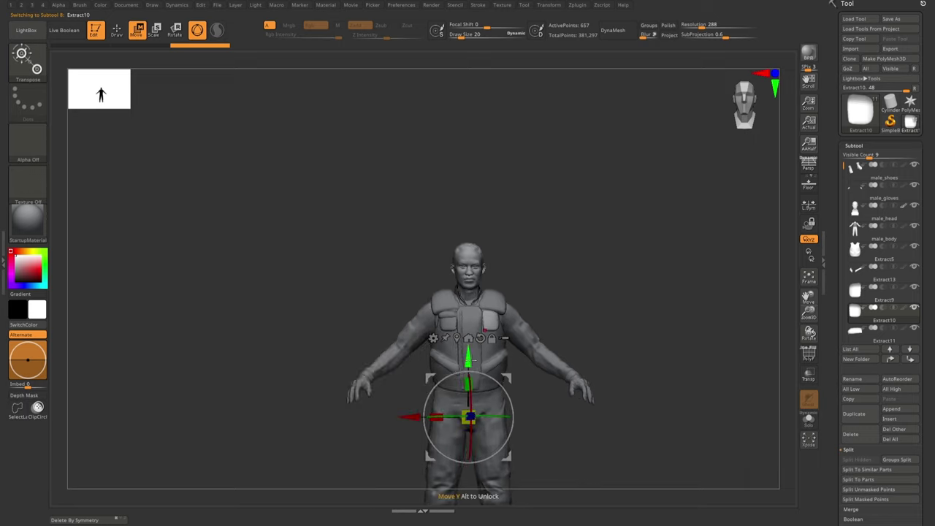
{"action": "right_click_drag", "start_coordinate": [465, 327], "coordinate": [549, 296], "text": "ctrl"}
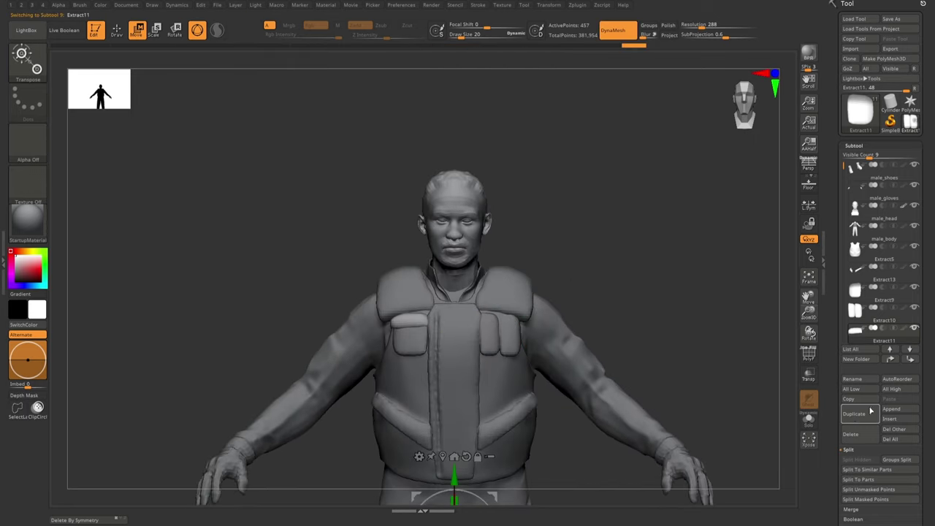
{"action": "left_click", "coordinate": [871, 413]}
{"action": "key", "text": "q"}
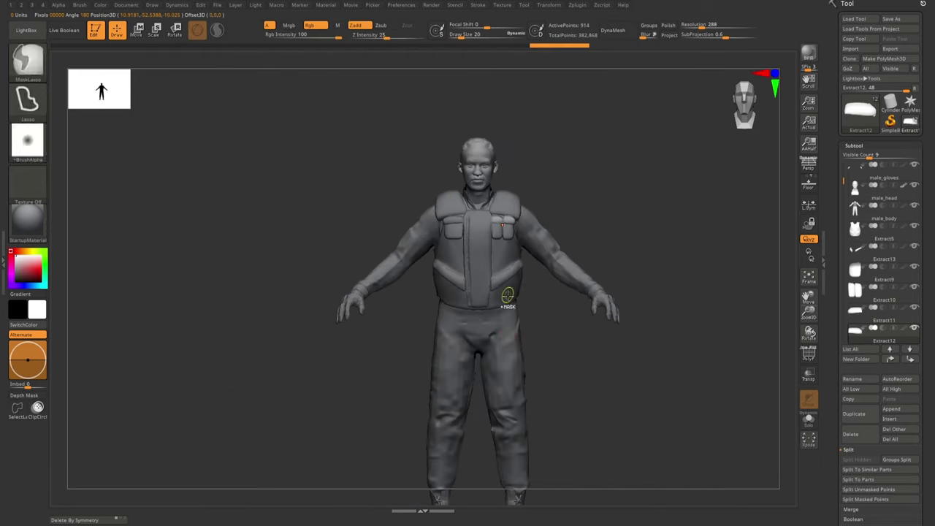
- Extract a collar from the vest's shoulder area and cut it with an angled clip line
{"action": "left_click", "coordinate": [398, 252], "text": "alt"}
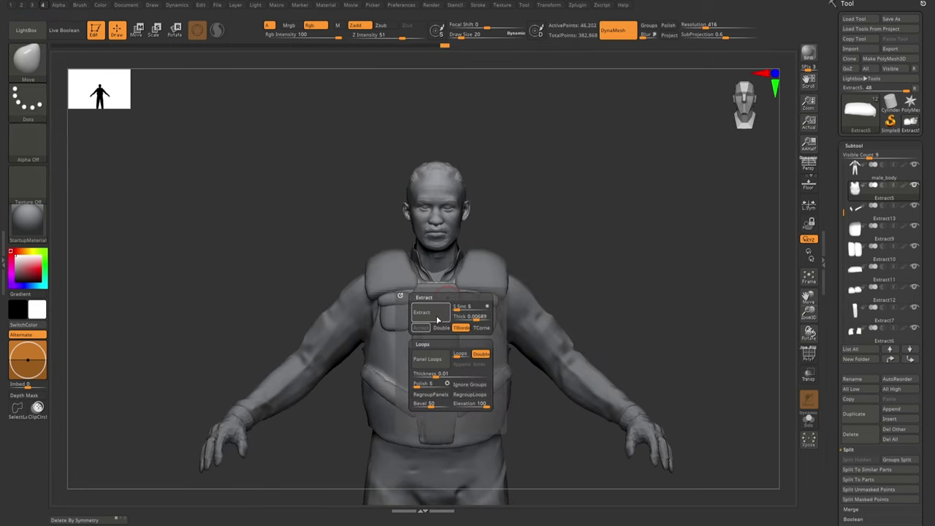
{"action": "left_click", "coordinate": [436, 316]}
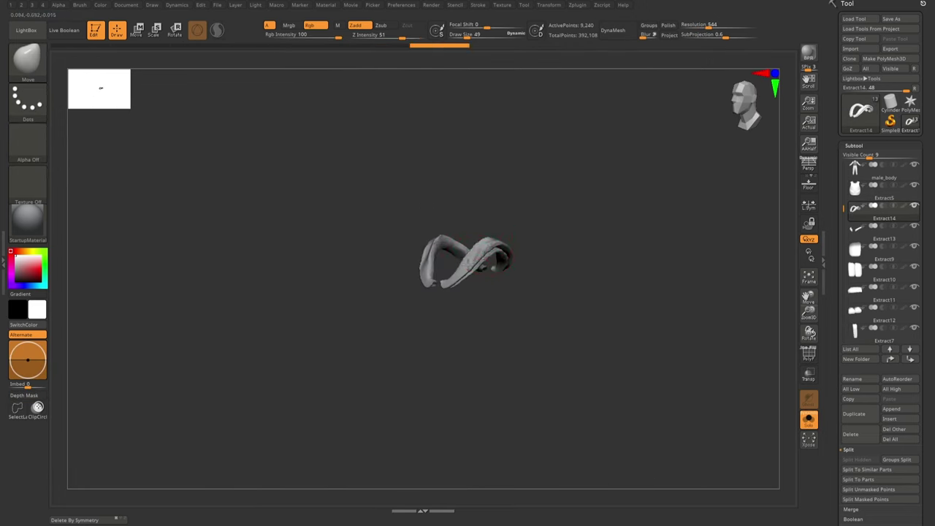
{"action": "left_click_drag", "start_coordinate": [478, 261], "coordinate": [478, 265]}
{"action": "key", "text": "alt+s"}
{"action": "mouse_move", "coordinate": [386, 309]}
{"action": "left_mouse_down"}
{"action": "mouse_move", "coordinate": [382, 198]}
{"action": "mouse_move", "coordinate": [427, 247]}
{"action": "mouse_move", "coordinate": [355, 263]}
{"action": "mouse_move", "coordinate": [420, 322]}
{"action": "left_mouse_up"}
{"action": "left_click_drag", "start_coordinate": [420, 322], "coordinate": [396, 285], "text": "ctrl+shift"}
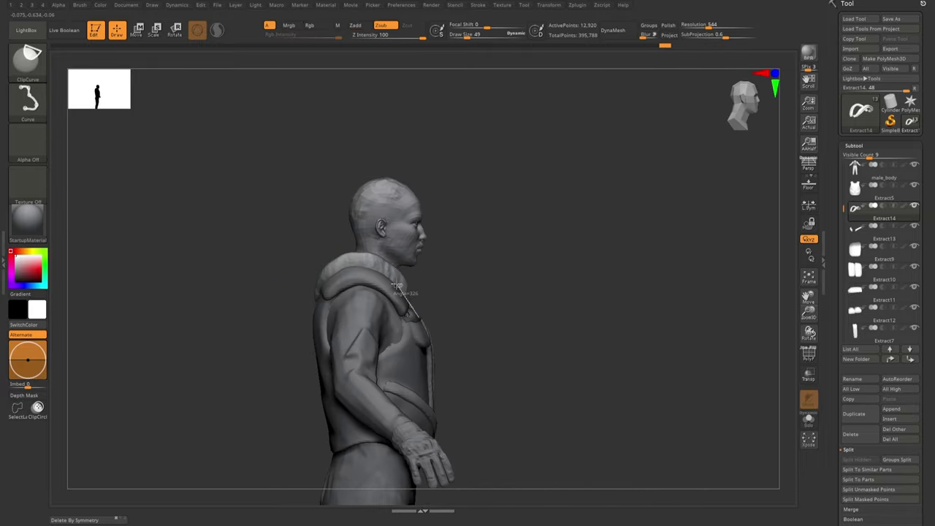
{"action": "left_click_drag", "start_coordinate": [316, 295], "coordinate": [316, 296], "text": "ctrl+shift"}
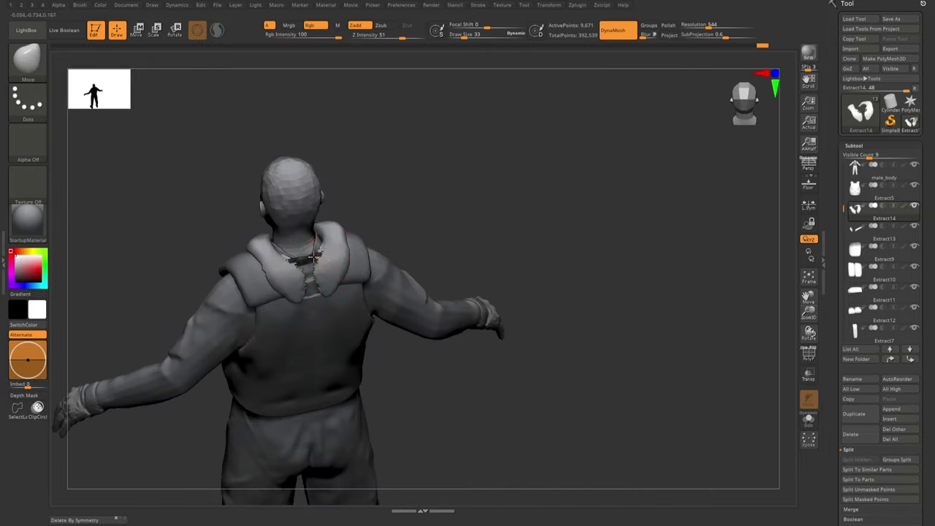
- Reposition the collar around the neck with Transpose and review it on the full figure
{"action": "mouse_move", "coordinate": [511, 220]}
{"action": "left_mouse_down"}
{"action": "mouse_move", "coordinate": [324, 292]}
{"action": "mouse_move", "coordinate": [209, 282]}
{"action": "left_mouse_up"}
{"action": "left_click", "coordinate": [809, 418]}
{"action": "key", "text": "w"}
{"action": "key", "text": "q"}
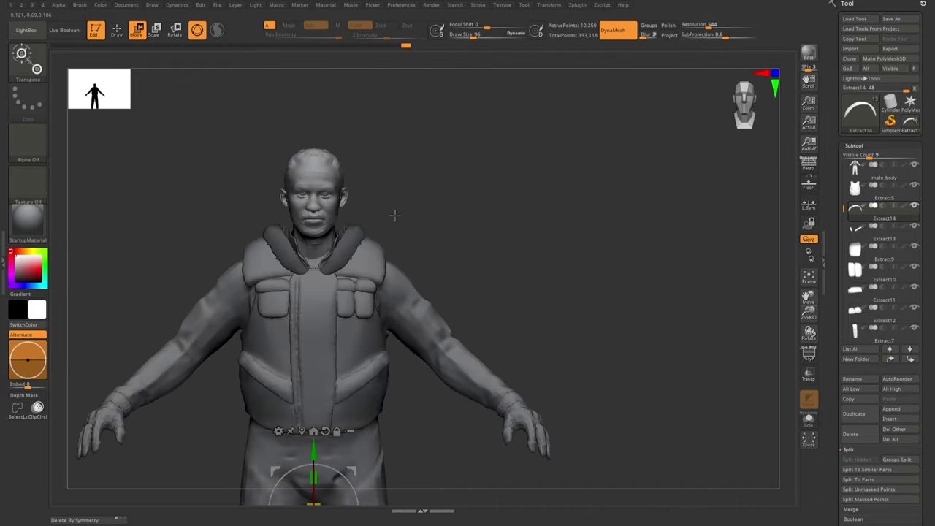
{"action": "left_click_drag", "start_coordinate": [394, 215], "coordinate": [345, 241]}
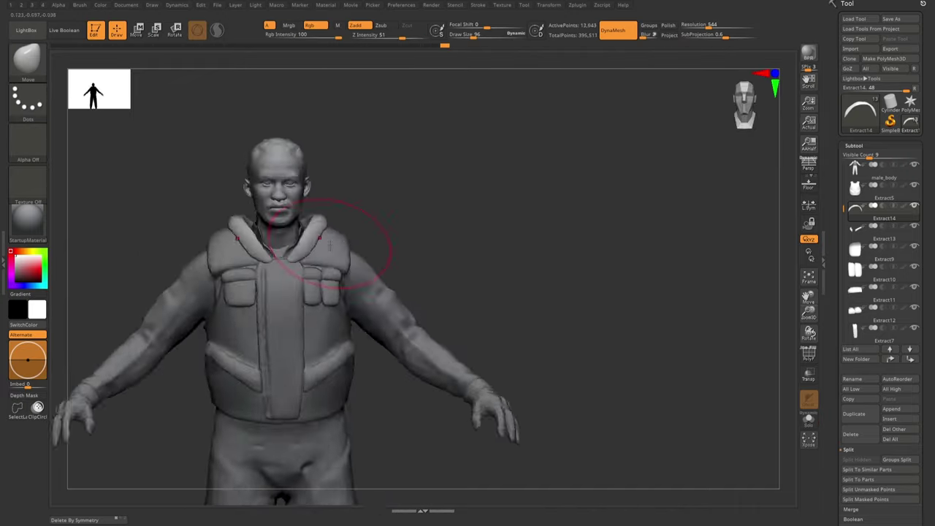
{"action": "mouse_move", "coordinate": [302, 282]}
{"action": "left_mouse_down"}
{"action": "mouse_move", "coordinate": [314, 241]}
{"action": "mouse_move", "coordinate": [319, 250]}
{"action": "mouse_move", "coordinate": [313, 184]}
{"action": "left_mouse_up"}
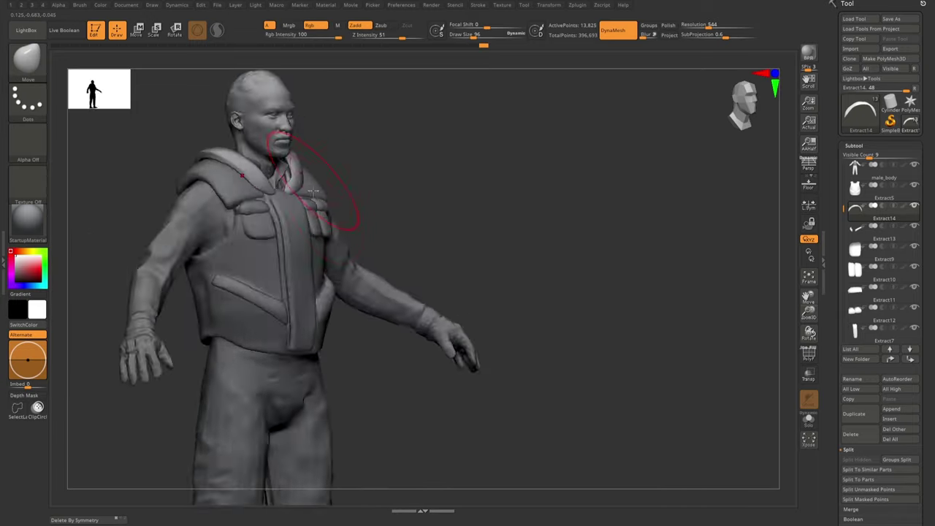
{"action": "left_click", "coordinate": [809, 418]}
{"action": "left_click", "coordinate": [808, 418]}
{"action": "mouse_move", "coordinate": [293, 271]}
{"action": "left_mouse_down"}
{"action": "mouse_move", "coordinate": [310, 207]}
{"action": "mouse_move", "coordinate": [302, 303]}
{"action": "mouse_move", "coordinate": [324, 261]}
{"action": "mouse_move", "coordinate": [302, 271]}
{"action": "mouse_move", "coordinate": [331, 290]}
{"action": "mouse_move", "coordinate": [392, 240]}
{"action": "mouse_move", "coordinate": [307, 311]}
{"action": "mouse_move", "coordinate": [358, 324]}
{"action": "mouse_move", "coordinate": [348, 282]}
{"action": "mouse_move", "coordinate": [244, 266]}
{"action": "left_mouse_up"}
{"action": "left_click", "coordinate": [336, 307], "text": "alt"}
{"action": "mouse_move", "coordinate": [643, 303]}
{"action": "left_mouse_down"}
{"action": "mouse_move", "coordinate": [336, 307]}
{"action": "mouse_move", "coordinate": [395, 314]}
{"action": "left_mouse_up"}
- Mask the pelvis and thigh area and DynaMesh the extracted trouser panel
{"action": "right_click", "coordinate": [336, 329]}
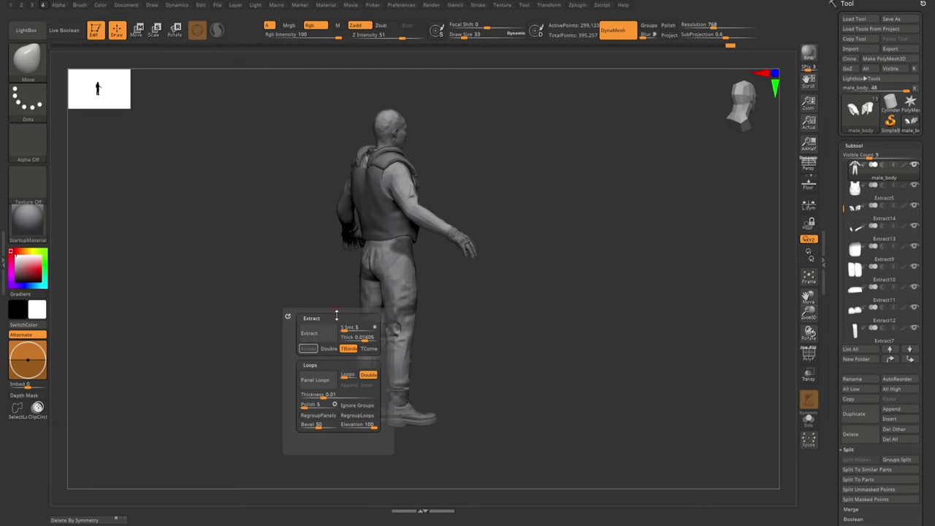
{"action": "mouse_move", "coordinate": [336, 329]}
{"action": "left_mouse_down"}
{"action": "mouse_move", "coordinate": [382, 312]}
{"action": "mouse_move", "coordinate": [446, 241]}
{"action": "mouse_move", "coordinate": [458, 274]}
{"action": "left_mouse_up"}
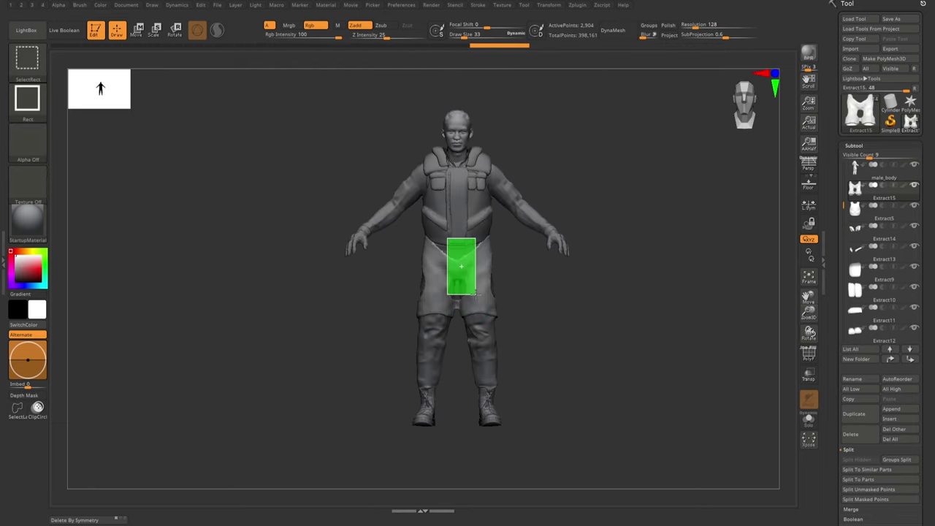
{"action": "key", "text": "f"}
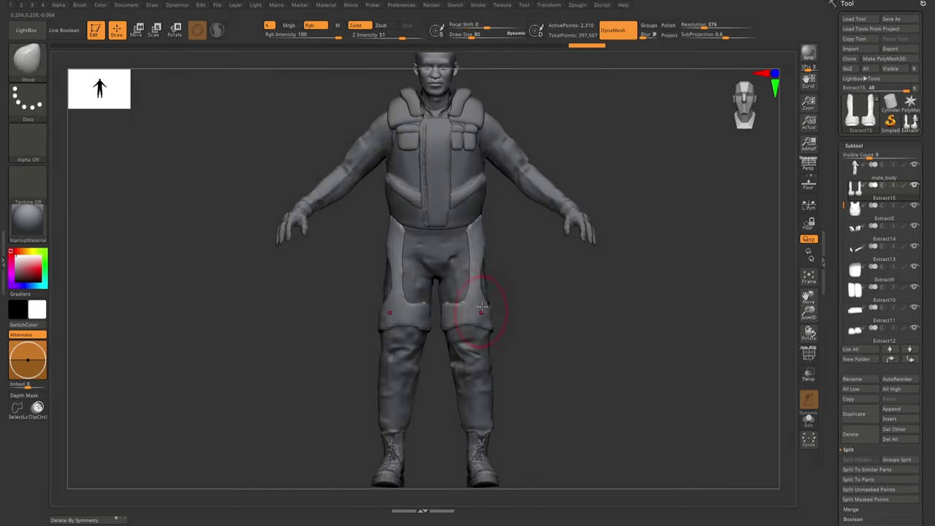
{"action": "mouse_move", "coordinate": [481, 307]}
{"action": "left_mouse_down"}
{"action": "mouse_move", "coordinate": [618, 254]}
{"action": "mouse_move", "coordinate": [703, 75]}
{"action": "left_mouse_up"}
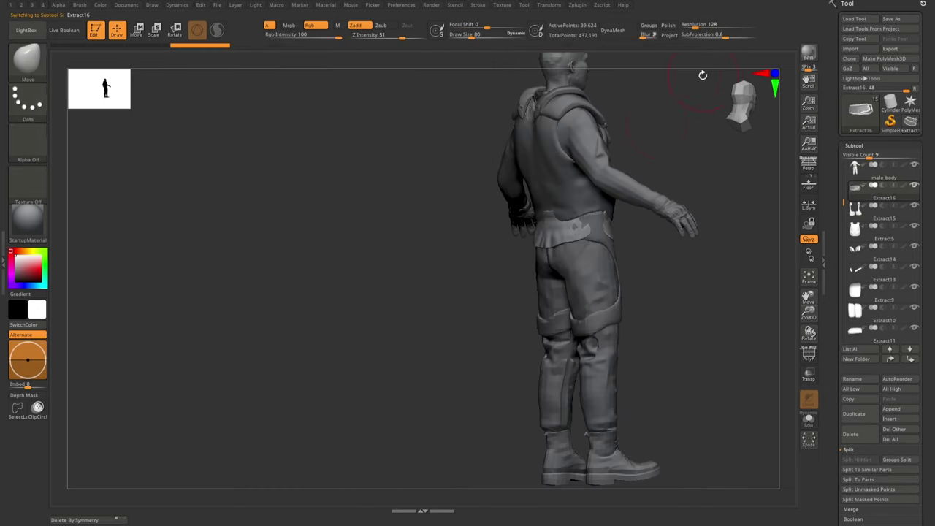
{"action": "left_click", "coordinate": [612, 30]}
{"action": "mouse_move", "coordinate": [657, 278]}
{"action": "left_mouse_down"}
{"action": "mouse_move", "coordinate": [560, 216]}
{"action": "mouse_move", "coordinate": [512, 277]}
{"action": "left_mouse_up"}
- Mask the lower leg on the trouser piece and check the leg panels solo
{"action": "left_click", "coordinate": [471, 321], "text": "alt"}
{"action": "mouse_move", "coordinate": [471, 322]}
{"action": "left_mouse_down"}
{"action": "mouse_move", "coordinate": [555, 219]}
{"action": "mouse_move", "coordinate": [491, 335]}
{"action": "mouse_move", "coordinate": [456, 313]}
{"action": "mouse_move", "coordinate": [448, 372]}
{"action": "mouse_move", "coordinate": [522, 351]}
{"action": "mouse_move", "coordinate": [480, 353]}
{"action": "mouse_move", "coordinate": [492, 305]}
{"action": "mouse_move", "coordinate": [475, 336]}
{"action": "mouse_move", "coordinate": [494, 369]}
{"action": "mouse_move", "coordinate": [584, 366]}
{"action": "mouse_move", "coordinate": [564, 355]}
{"action": "left_mouse_up"}
{"action": "left_click", "coordinate": [563, 355], "text": "alt"}
{"action": "left_click_drag", "start_coordinate": [521, 266], "coordinate": [549, 356], "text": "ctrl+shift"}
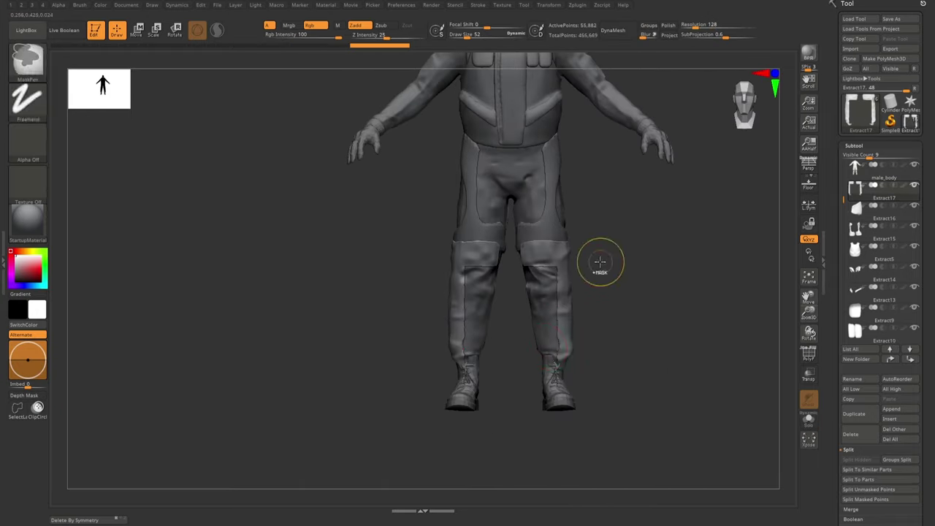
{"action": "left_click_drag", "start_coordinate": [600, 262], "coordinate": [559, 271]}
{"action": "key", "text": "ctrl+shift+s"}
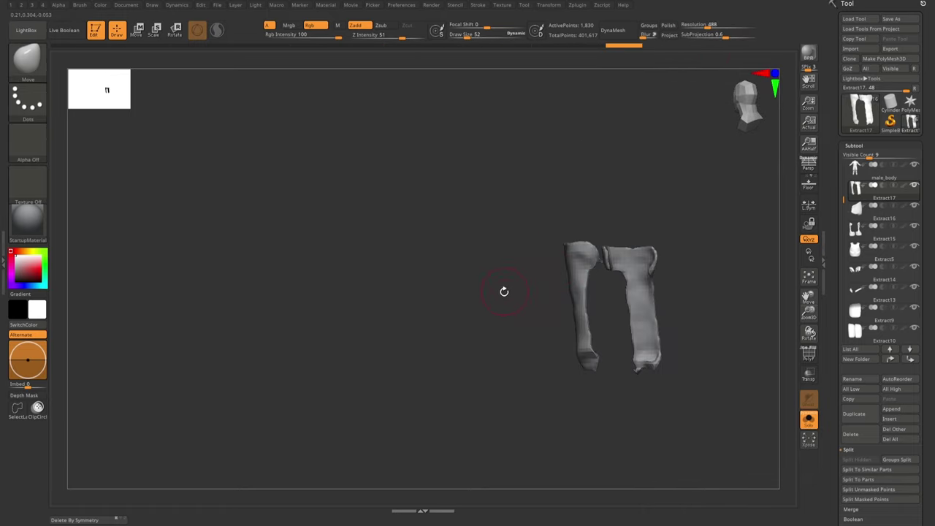
{"action": "key", "text": "ctrl+shift+s"}
{"action": "left_click_drag", "start_coordinate": [504, 292], "coordinate": [625, 335]}
{"action": "key", "text": "f"}
- Select the Extract15 boot piece and reshape it with the Move brush
{"action": "left_click", "coordinate": [588, 250], "text": "alt"}
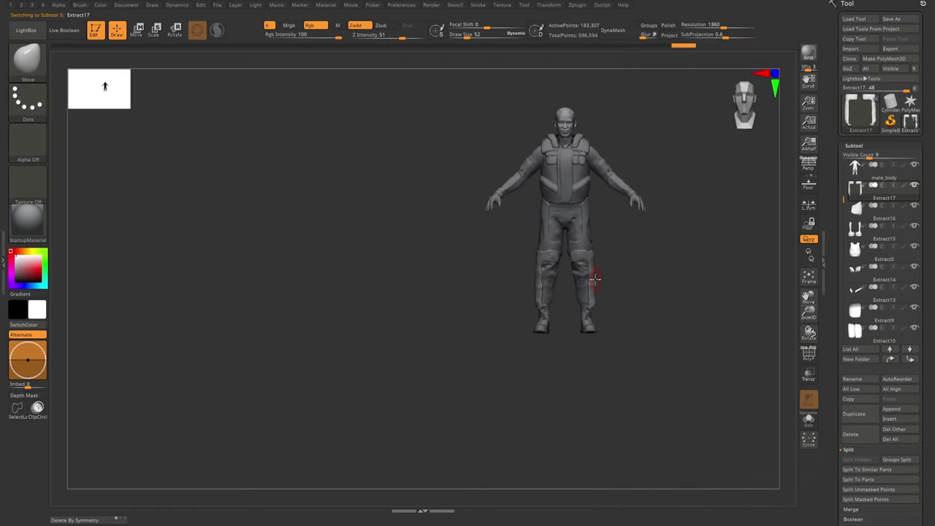
{"action": "left_click_drag", "start_coordinate": [592, 237], "coordinate": [327, 480]}
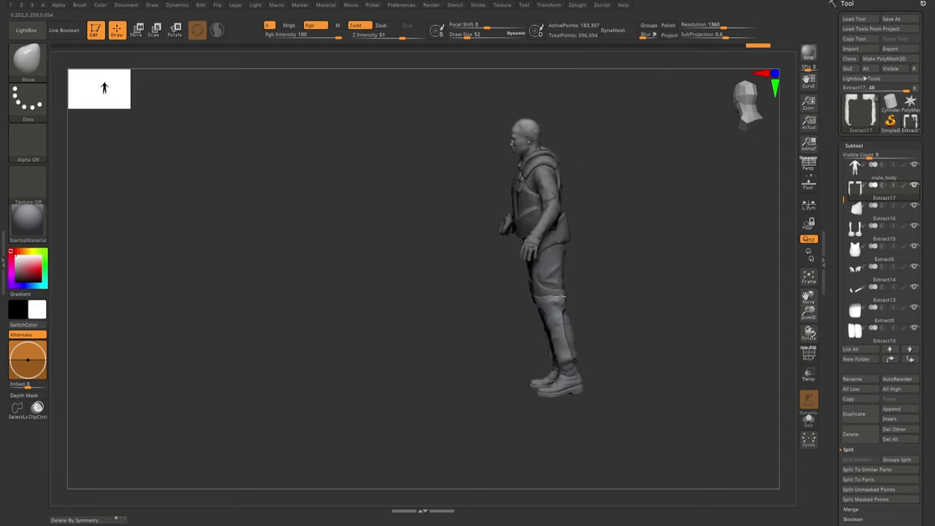
{"action": "left_click", "coordinate": [617, 425], "text": "alt"}
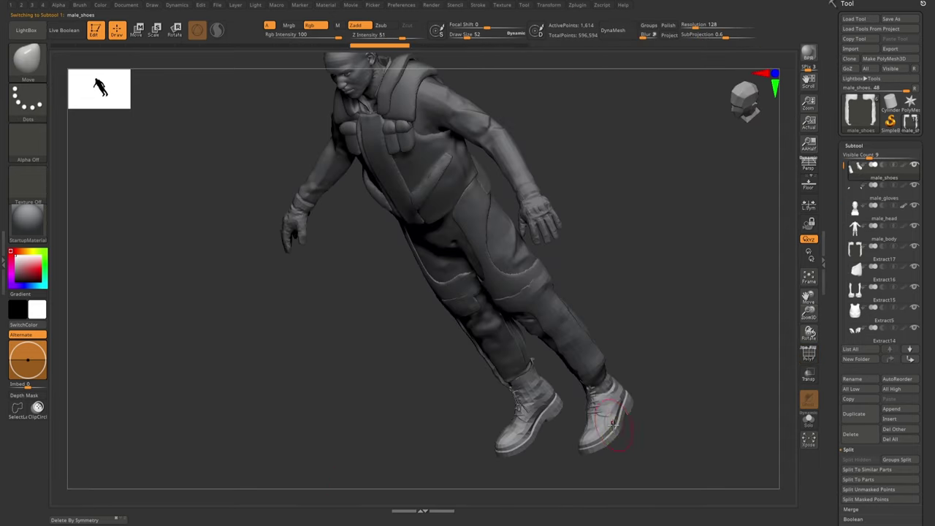
{"action": "mouse_move", "coordinate": [638, 428]}
{"action": "left_mouse_down"}
{"action": "mouse_move", "coordinate": [618, 424]}
{"action": "mouse_move", "coordinate": [560, 155]}
{"action": "left_mouse_up"}
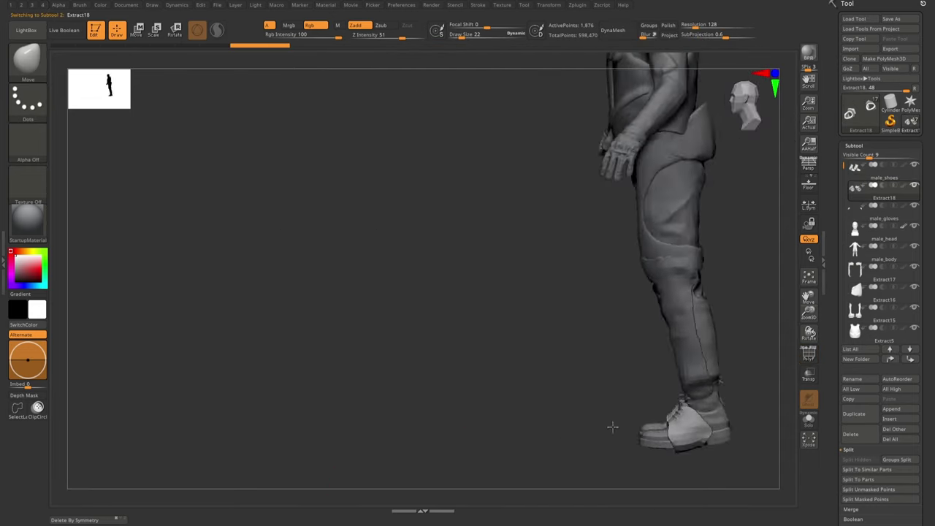
{"action": "key", "text": "b"}
{"action": "key", "text": "m"}
{"action": "key", "text": "v"}
{"action": "left_click", "coordinate": [487, 419]}
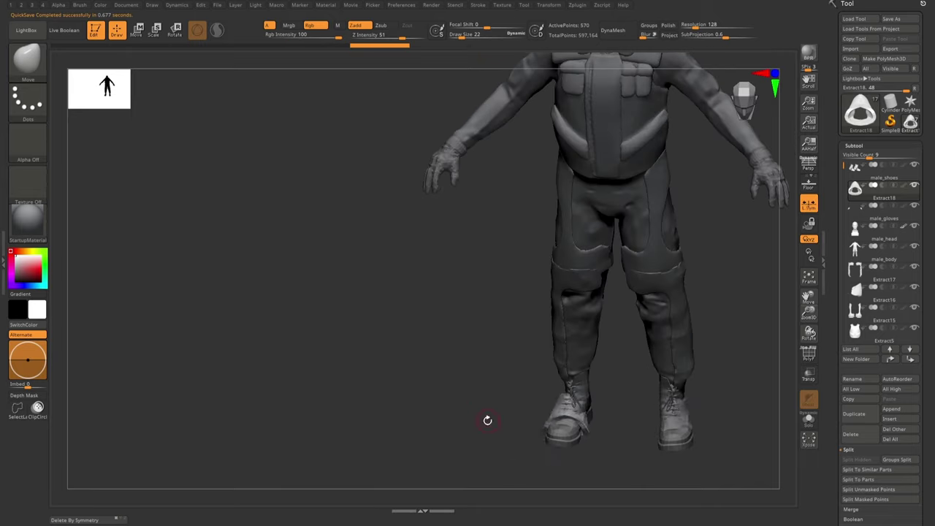
- Isolate the boot cuff, align it, and trim its unwanted part with ClipCurve
{"action": "key", "text": "space"}
{"action": "mouse_move", "coordinate": [617, 404]}
{"action": "left_mouse_down"}
{"action": "mouse_move", "coordinate": [662, 392]}
{"action": "mouse_move", "coordinate": [628, 422]}
{"action": "left_mouse_up"}
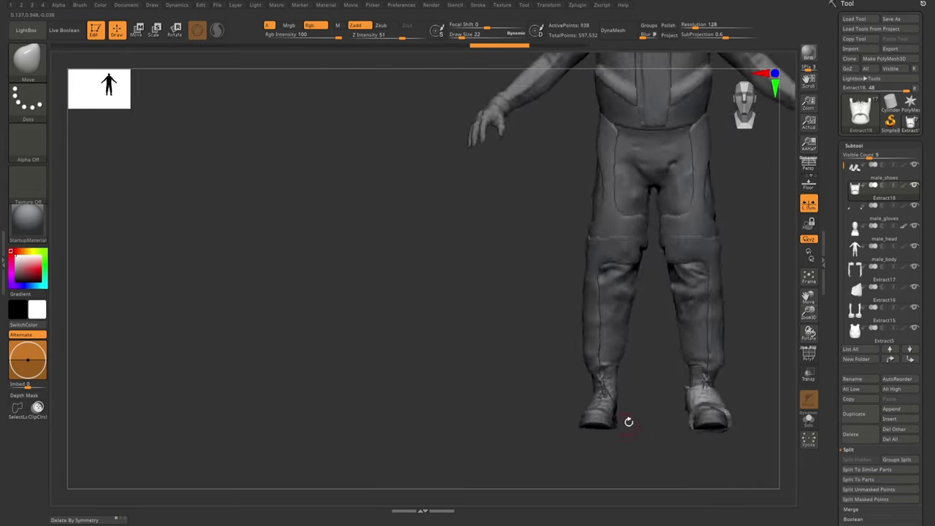
{"action": "left_click", "coordinate": [548, 5]}
{"action": "key", "text": "space"}
{"action": "key", "text": "w"}
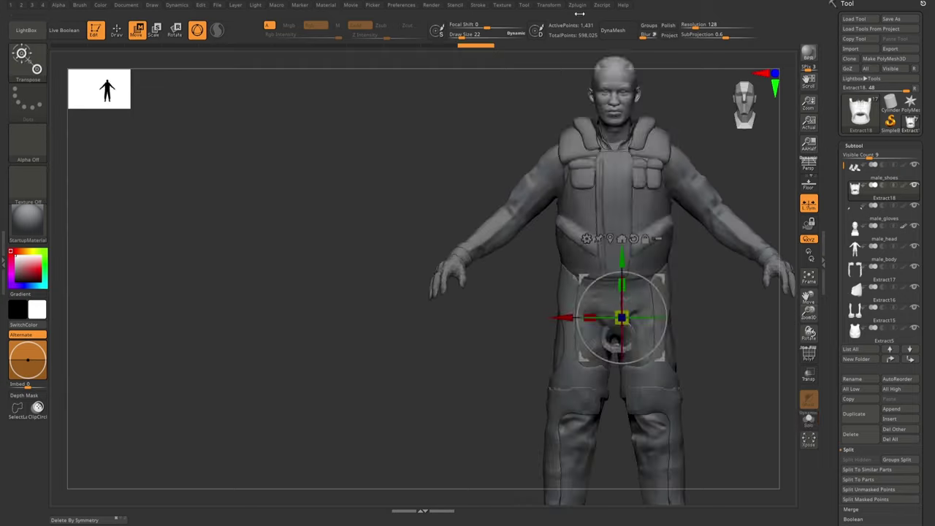
{"action": "left_click", "coordinate": [548, 6]}
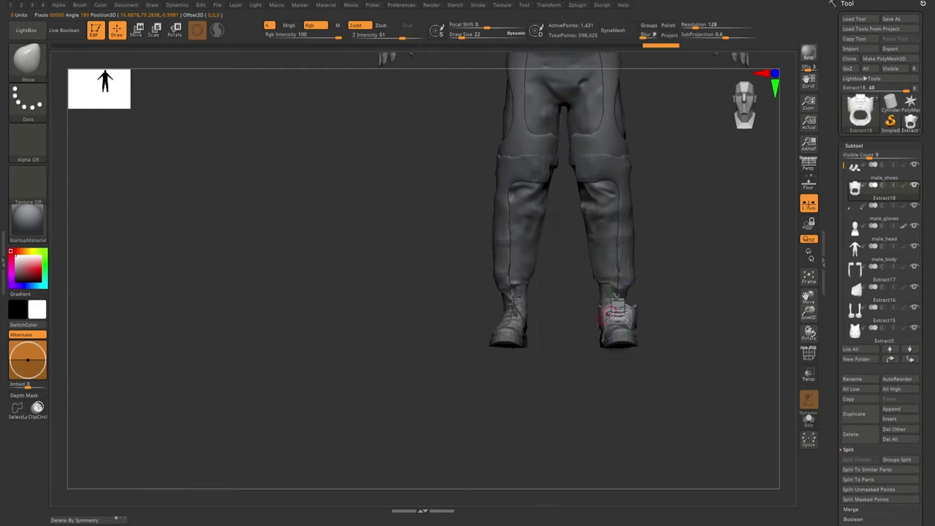
{"action": "mouse_move", "coordinate": [613, 314]}
{"action": "left_mouse_down"}
{"action": "mouse_move", "coordinate": [533, 287]}
{"action": "mouse_move", "coordinate": [548, 307]}
{"action": "mouse_move", "coordinate": [564, 302]}
{"action": "mouse_move", "coordinate": [517, 325]}
{"action": "mouse_move", "coordinate": [520, 292]}
{"action": "mouse_move", "coordinate": [541, 271]}
{"action": "left_mouse_up"}
{"action": "key", "text": "w"}
{"action": "key", "text": "q"}
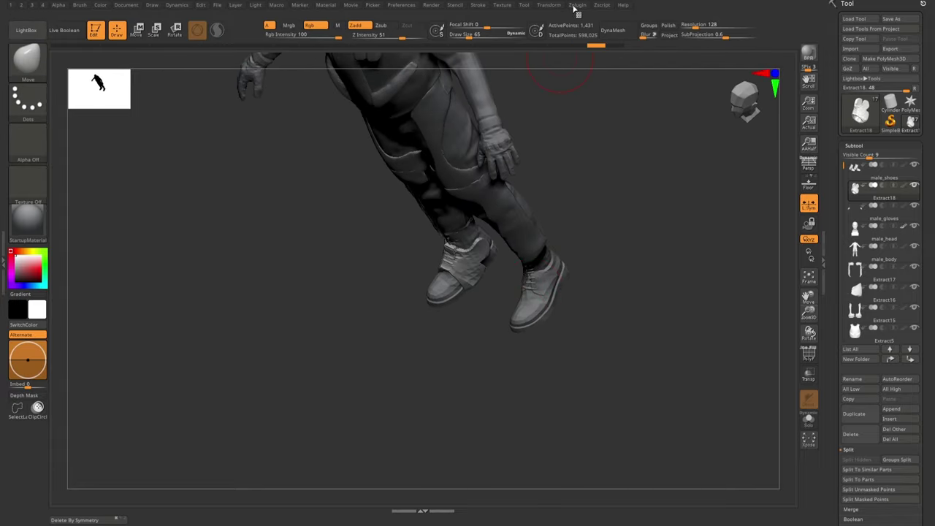
{"action": "left_click_drag", "start_coordinate": [567, 337], "coordinate": [584, 317], "text": "ctrl+shift"}
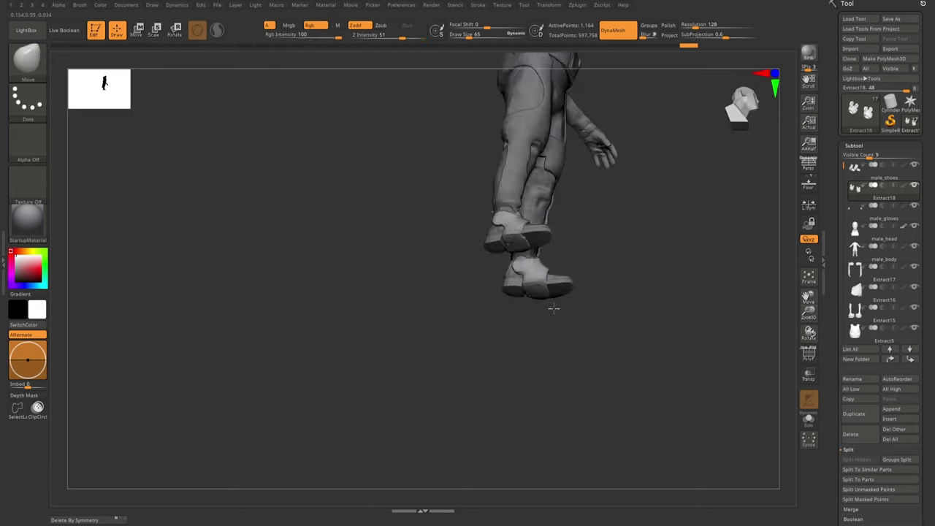
- Extract a shin armour piece from the masked trouser panel and position it
{"action": "left_click", "coordinate": [500, 235], "text": "alt"}
{"action": "mouse_move", "coordinate": [500, 235]}
{"action": "left_mouse_down"}
{"action": "mouse_move", "coordinate": [515, 240]}
{"action": "mouse_move", "coordinate": [558, 215]}
{"action": "mouse_move", "coordinate": [532, 234]}
{"action": "mouse_move", "coordinate": [560, 193]}
{"action": "left_mouse_up"}
{"action": "left_click", "coordinate": [558, 234], "text": "alt"}
{"action": "key", "text": "space"}
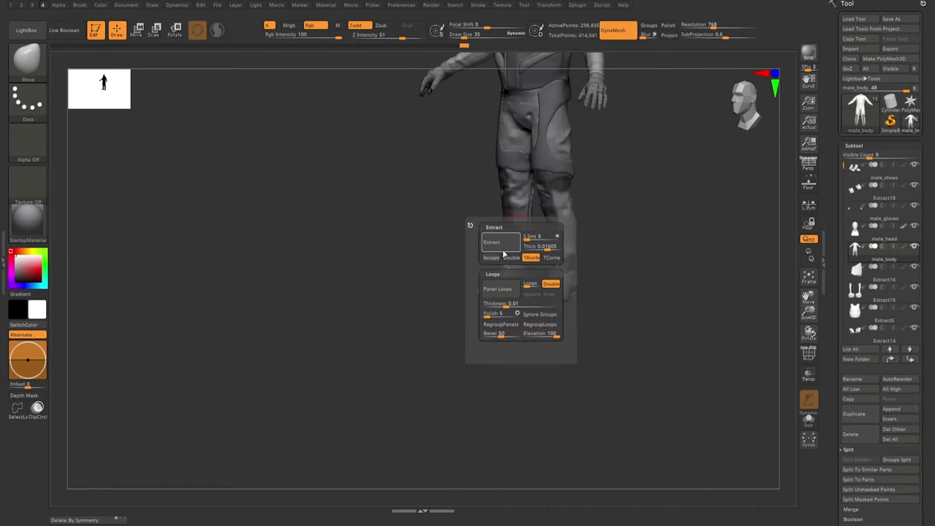
{"action": "left_click", "coordinate": [562, 285]}
{"action": "mouse_move", "coordinate": [562, 285]}
{"action": "left_mouse_down"}
{"action": "mouse_move", "coordinate": [546, 167]}
{"action": "mouse_move", "coordinate": [514, 205]}
{"action": "mouse_move", "coordinate": [588, 119]}
{"action": "left_mouse_up"}
{"action": "key", "text": "w"}
{"action": "key", "text": "q"}
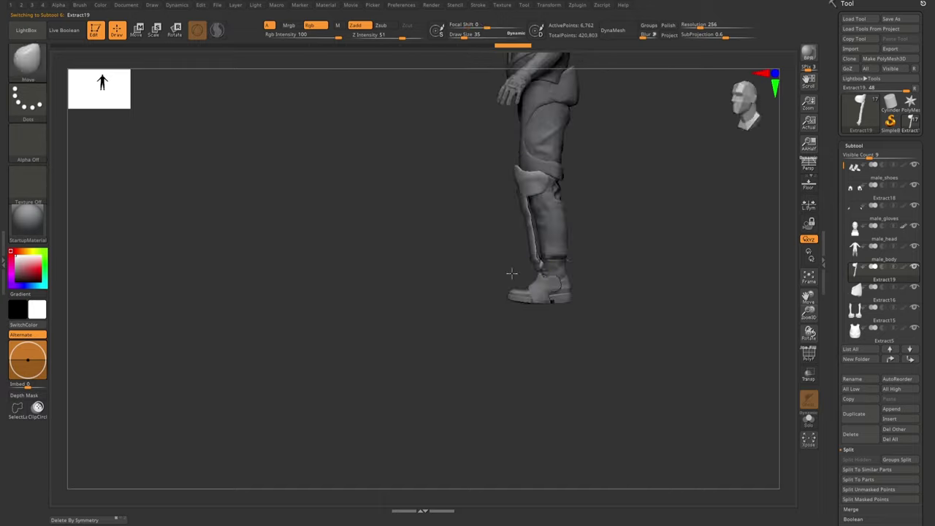
{"action": "mouse_move", "coordinate": [509, 271]}
{"action": "left_mouse_down"}
{"action": "mouse_move", "coordinate": [555, 271]}
{"action": "mouse_move", "coordinate": [534, 194]}
{"action": "mouse_move", "coordinate": [569, 217]}
{"action": "mouse_move", "coordinate": [541, 216]}
{"action": "left_mouse_up"}
- Mirror And Weld the Extract16 back panel and mask a rectangle on it
{"action": "left_click", "coordinate": [534, 194], "text": "alt"}
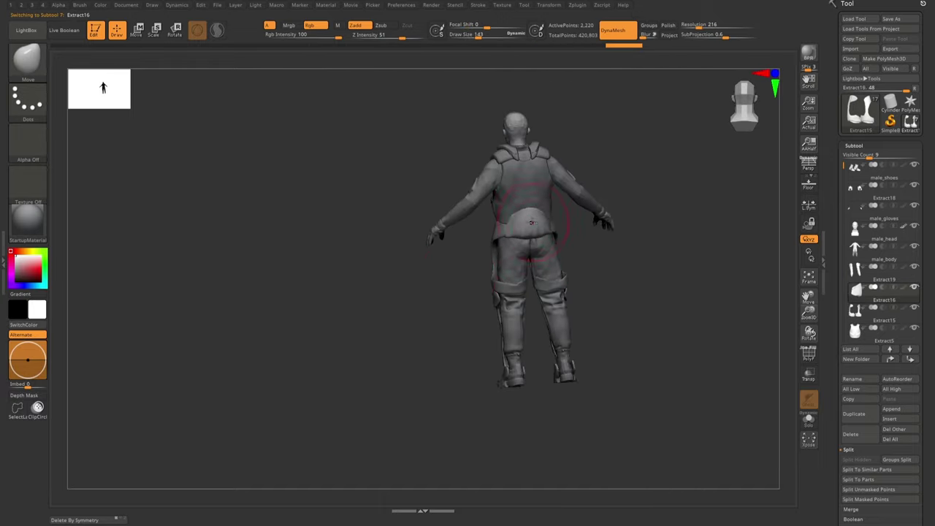
{"action": "left_click", "coordinate": [540, 215], "text": "alt"}
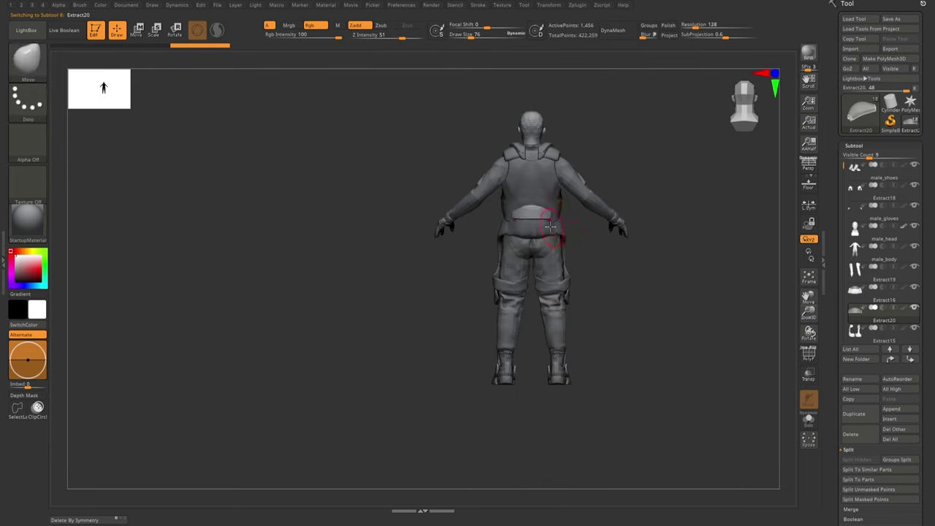
{"action": "key", "text": "q"}
{"action": "left_click_drag", "start_coordinate": [584, 267], "coordinate": [563, 234]}
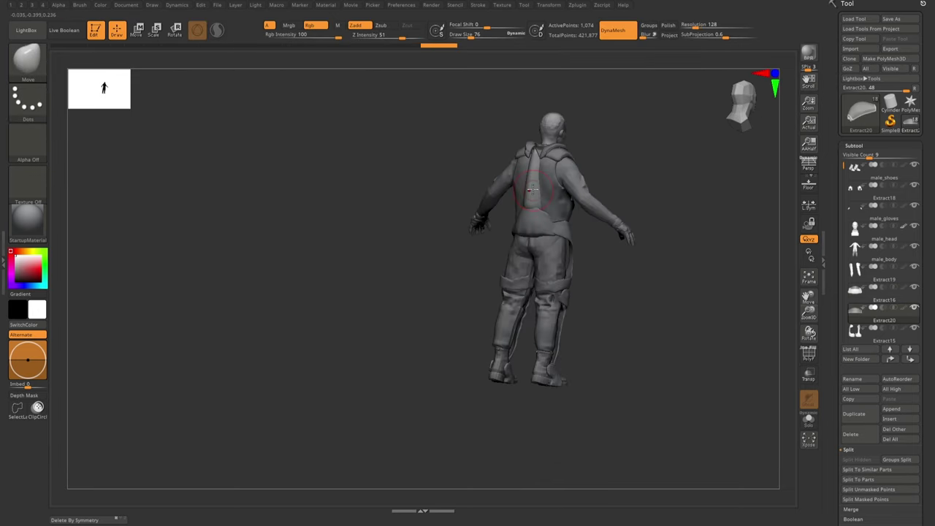
{"action": "key", "text": "shift+m"}
{"action": "left_click", "coordinate": [566, 232]}
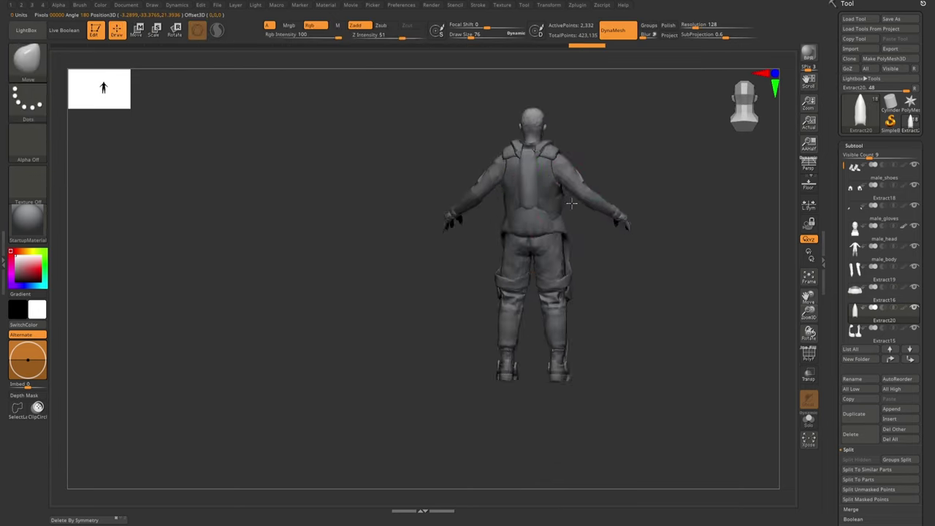
{"action": "left_click_drag", "start_coordinate": [559, 125], "coordinate": [604, 257], "text": "ctrl"}
- Show the full character and review the Extract5 and Extract16 pieces
{"action": "key", "text": "ctrl+shift+s"}
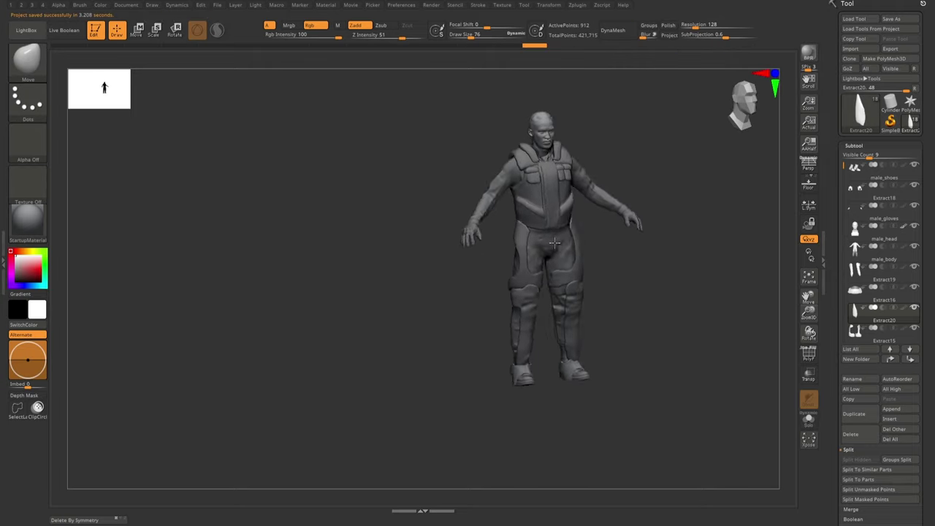
{"action": "mouse_move", "coordinate": [501, 267]}
{"action": "left_mouse_down"}
{"action": "mouse_move", "coordinate": [555, 250]}
{"action": "mouse_move", "coordinate": [560, 219]}
{"action": "mouse_move", "coordinate": [567, 252]}
{"action": "mouse_move", "coordinate": [496, 304]}
{"action": "left_mouse_up"}
{"action": "left_click", "coordinate": [555, 250], "text": "alt"}
{"action": "left_click", "coordinate": [567, 252], "text": "alt"}
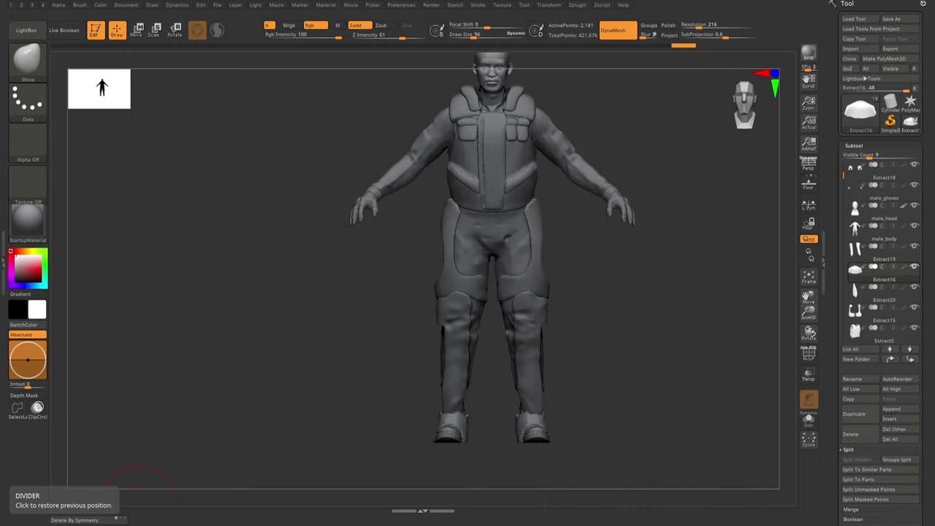
{"action": "mouse_move", "coordinate": [527, 263]}
{"action": "left_mouse_down"}
{"action": "mouse_move", "coordinate": [493, 260]}
{"action": "mouse_move", "coordinate": [606, 292]}
{"action": "mouse_move", "coordinate": [628, 278]}
{"action": "mouse_move", "coordinate": [660, 299]}
{"action": "mouse_move", "coordinate": [668, 201]}
{"action": "mouse_move", "coordinate": [599, 236]}
{"action": "mouse_move", "coordinate": [552, 290]}
{"action": "left_mouse_up"}
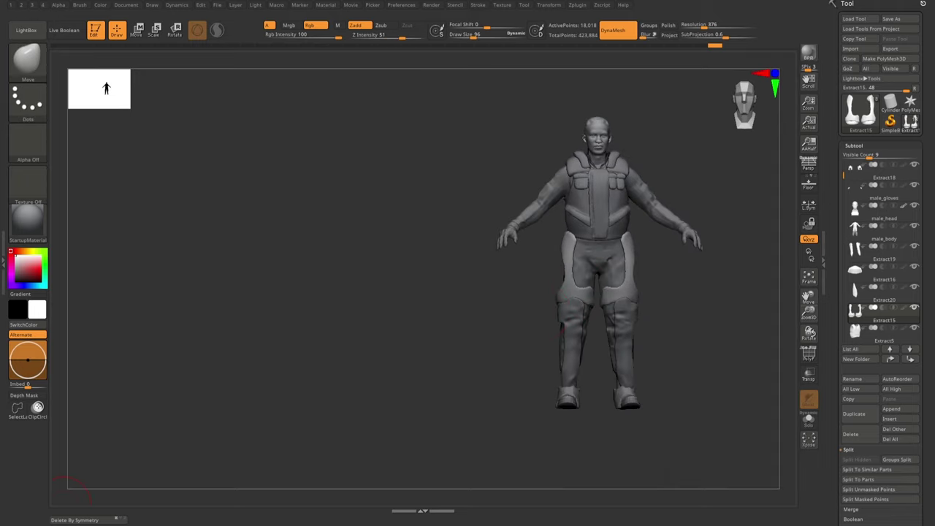
- Extract a new gear piece from the masked male_body region and compare it with Extract5
{"action": "left_click", "coordinate": [605, 260], "text": "alt"}
{"action": "left_click_drag", "start_coordinate": [606, 261], "coordinate": [637, 239]}
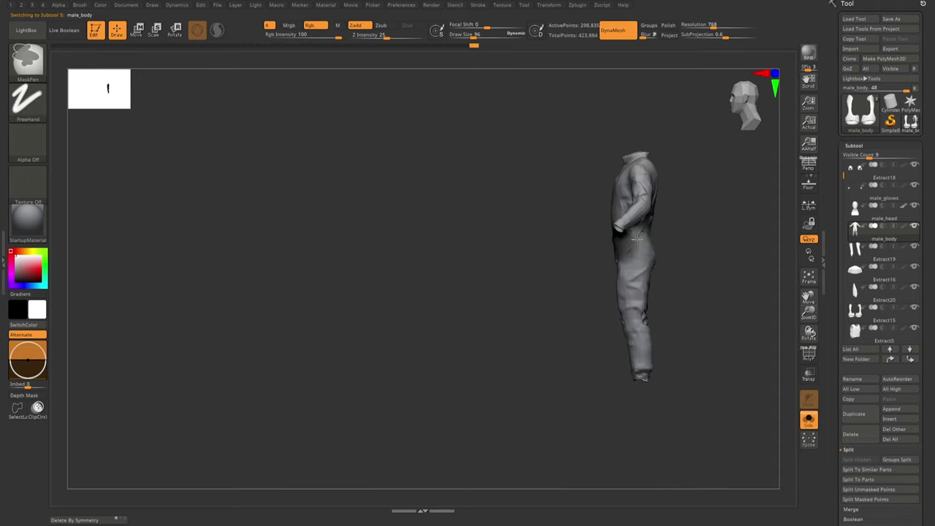
{"action": "left_click", "coordinate": [578, 306]}
{"action": "mouse_move", "coordinate": [555, 241]}
{"action": "left_mouse_down"}
{"action": "mouse_move", "coordinate": [620, 223]}
{"action": "mouse_move", "coordinate": [605, 178]}
{"action": "mouse_move", "coordinate": [618, 228]}
{"action": "mouse_move", "coordinate": [526, 300]}
{"action": "left_mouse_up"}
{"action": "left_click", "coordinate": [618, 227], "text": "alt"}
{"action": "mouse_move", "coordinate": [558, 326]}
{"action": "left_mouse_down", "text": "alt"}
{"action": "mouse_move", "coordinate": [555, 293]}
{"action": "mouse_move", "coordinate": [620, 306]}
{"action": "mouse_move", "coordinate": [614, 334]}
{"action": "mouse_move", "coordinate": [587, 269]}
{"action": "left_mouse_up", "text": "alt"}
- Extract another body region and inspect the new Extract25 cap over the head
{"action": "left_click", "coordinate": [614, 334], "text": "alt"}
{"action": "left_click", "coordinate": [637, 317], "text": "alt"}
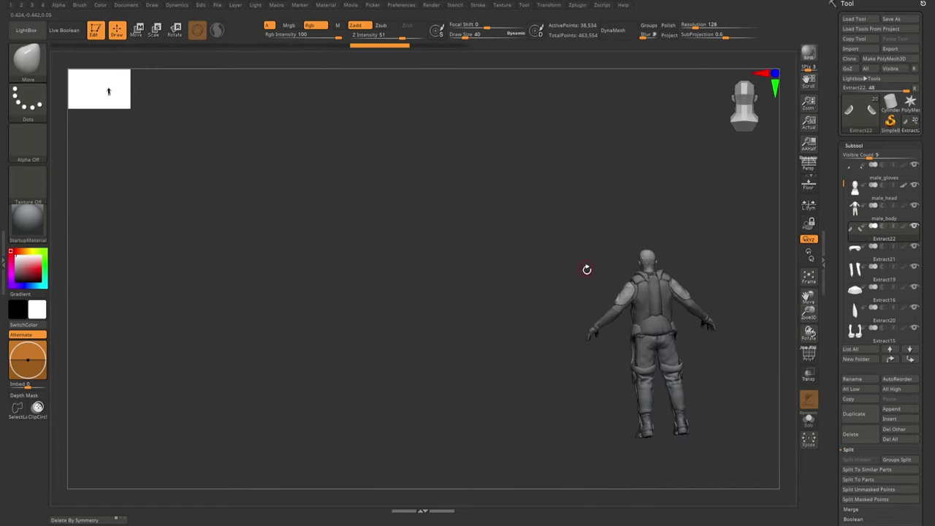
{"action": "mouse_move", "coordinate": [566, 345]}
{"action": "left_mouse_down"}
{"action": "mouse_move", "coordinate": [599, 292]}
{"action": "mouse_move", "coordinate": [594, 244]}
{"action": "mouse_move", "coordinate": [554, 311]}
{"action": "mouse_move", "coordinate": [511, 321]}
{"action": "mouse_move", "coordinate": [438, 314]}
{"action": "mouse_move", "coordinate": [453, 314]}
{"action": "left_mouse_up"}
{"action": "left_click", "coordinate": [554, 311], "text": "alt"}
{"action": "mouse_move", "coordinate": [577, 219]}
{"action": "left_mouse_down"}
{"action": "mouse_move", "coordinate": [612, 248]}
{"action": "mouse_move", "coordinate": [579, 254]}
{"action": "mouse_move", "coordinate": [549, 180]}
{"action": "left_mouse_up"}
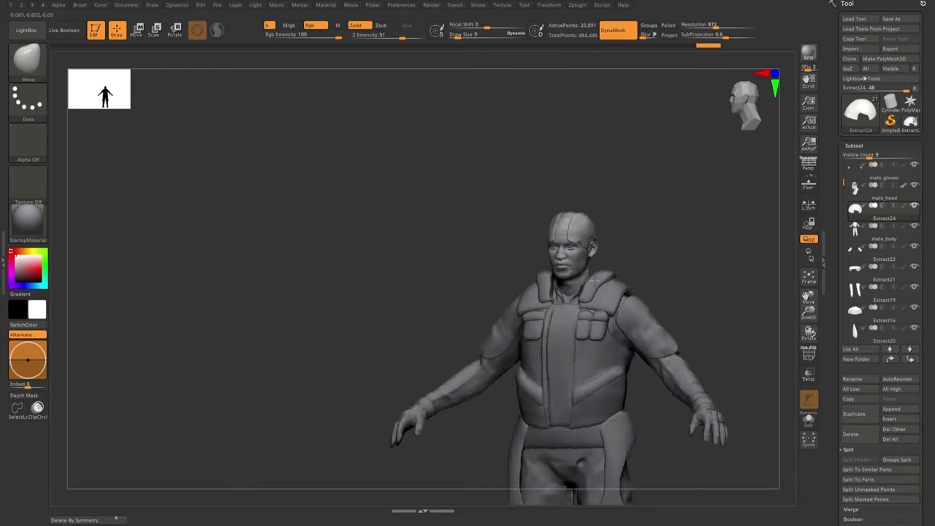
{"action": "mouse_move", "coordinate": [584, 235]}
{"action": "left_mouse_down"}
{"action": "mouse_move", "coordinate": [560, 226]}
{"action": "mouse_move", "coordinate": [614, 221]}
{"action": "mouse_move", "coordinate": [578, 225]}
{"action": "mouse_move", "coordinate": [590, 161]}
{"action": "mouse_move", "coordinate": [595, 192]}
{"action": "mouse_move", "coordinate": [563, 238]}
{"action": "mouse_move", "coordinate": [574, 209]}
{"action": "mouse_move", "coordinate": [626, 163]}
{"action": "mouse_move", "coordinate": [616, 241]}
{"action": "mouse_move", "coordinate": [625, 252]}
{"action": "left_mouse_up"}
- Make male_head the active part and set the brush size from a back view
{"action": "left_click", "coordinate": [625, 252], "text": "alt"}
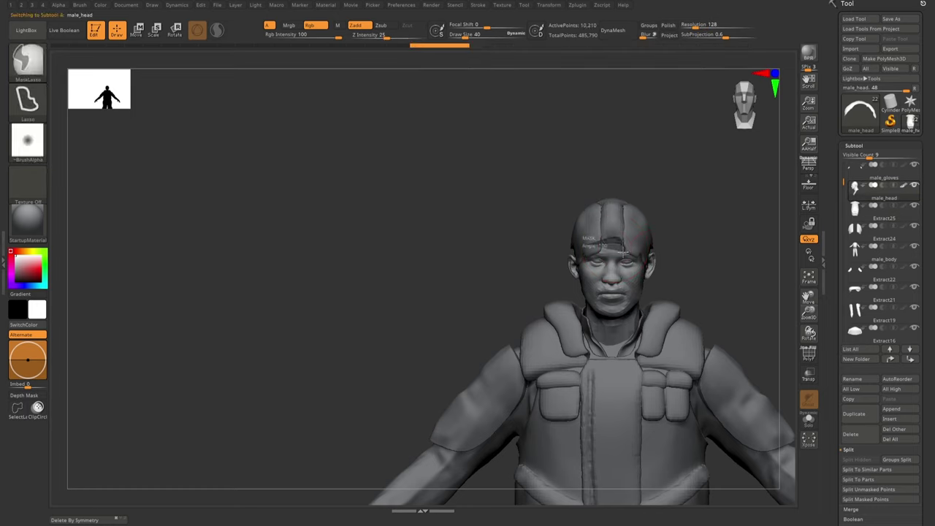
{"action": "mouse_move", "coordinate": [686, 212]}
{"action": "left_mouse_down"}
{"action": "mouse_move", "coordinate": [672, 157]}
{"action": "mouse_move", "coordinate": [635, 281]}
{"action": "mouse_move", "coordinate": [622, 255]}
{"action": "mouse_move", "coordinate": [633, 282]}
{"action": "mouse_move", "coordinate": [569, 297]}
{"action": "mouse_move", "coordinate": [593, 298]}
{"action": "mouse_move", "coordinate": [584, 309]}
{"action": "mouse_move", "coordinate": [643, 223]}
{"action": "left_mouse_up"}
{"action": "key", "text": "s"}
{"action": "key", "text": "w"}
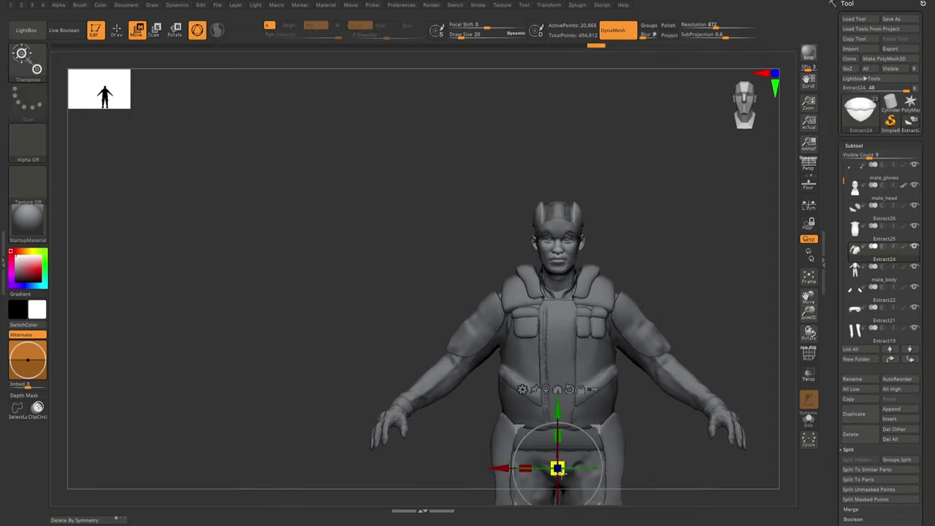
{"action": "key", "text": "q"}
{"action": "mouse_move", "coordinate": [573, 253]}
{"action": "left_mouse_down"}
{"action": "mouse_move", "coordinate": [616, 142]}
{"action": "mouse_move", "coordinate": [564, 246]}
{"action": "mouse_move", "coordinate": [608, 209]}
{"action": "mouse_move", "coordinate": [614, 219]}
{"action": "mouse_move", "coordinate": [538, 185]}
{"action": "mouse_move", "coordinate": [653, 285]}
{"action": "mouse_move", "coordinate": [754, 232]}
{"action": "mouse_move", "coordinate": [709, 220]}
{"action": "mouse_move", "coordinate": [638, 253]}
{"action": "left_mouse_up"}
- Flatten the helmet shell with TrimDynamic, then reshape it with the Move brush
{"action": "key", "text": "b"}
{"action": "key", "text": "t"}
{"action": "key", "text": "d"}
{"action": "key", "text": "b"}
{"action": "key", "text": "m"}
{"action": "key", "text": "v"}
- Reposition the hair piece with Transpose, then make the helmet piece active
{"action": "key", "text": "w"}
{"action": "left_click", "coordinate": [755, 232], "text": "alt"}
{"action": "key", "text": "q"}
{"action": "left_click", "coordinate": [707, 221], "text": "alt"}
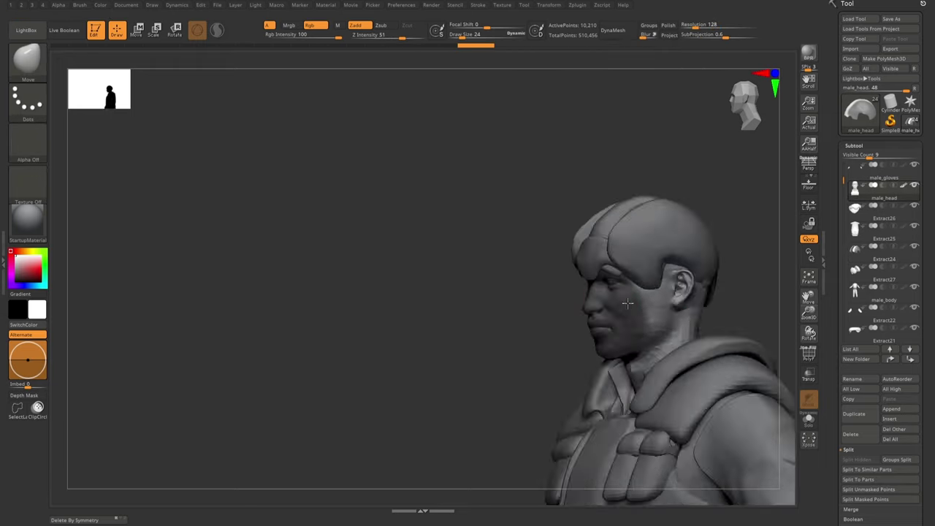
{"action": "left_click_drag", "start_coordinate": [627, 303], "coordinate": [606, 306]}
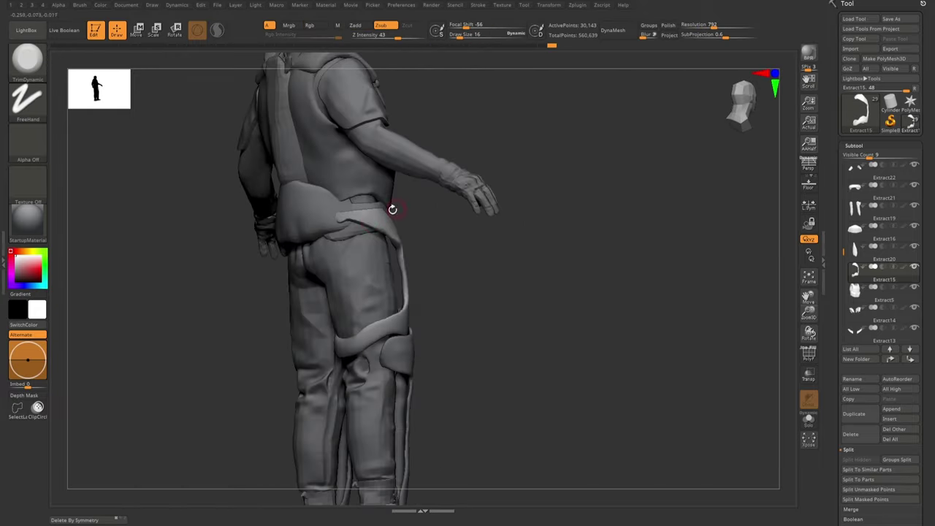
- Clip the thigh strap across the thigh, viewed from the side
{"action": "right_click_drag", "start_coordinate": [421, 285], "coordinate": [236, 369]}
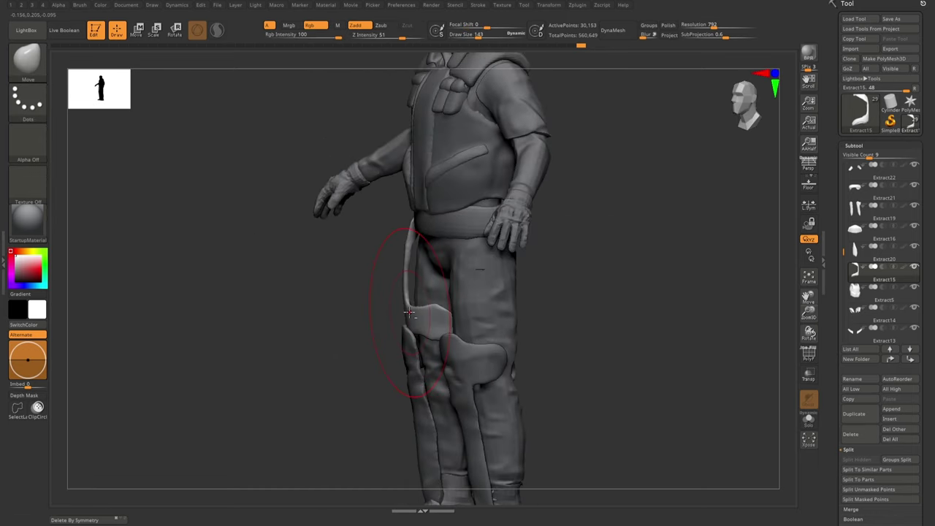
{"action": "right_click_drag", "start_coordinate": [409, 313], "coordinate": [428, 228]}
{"action": "mouse_move", "coordinate": [479, 347]}
{"action": "right_mouse_down"}
{"action": "mouse_move", "coordinate": [555, 343]}
{"action": "mouse_move", "coordinate": [467, 343]}
{"action": "right_mouse_up"}
{"action": "left_click_drag", "start_coordinate": [453, 310], "coordinate": [507, 310], "text": "ctrl+shift"}
{"action": "mouse_move", "coordinate": [507, 314]}
{"action": "right_mouse_down"}
{"action": "mouse_move", "coordinate": [376, 312]}
{"action": "mouse_move", "coordinate": [438, 322]}
{"action": "mouse_move", "coordinate": [398, 336]}
{"action": "mouse_move", "coordinate": [395, 351]}
{"action": "mouse_move", "coordinate": [461, 363]}
{"action": "mouse_move", "coordinate": [511, 351]}
{"action": "right_mouse_up"}
- Select the Extract19 leg armour piece and inspect it in Solo
{"action": "left_click", "coordinate": [461, 363], "text": "alt"}
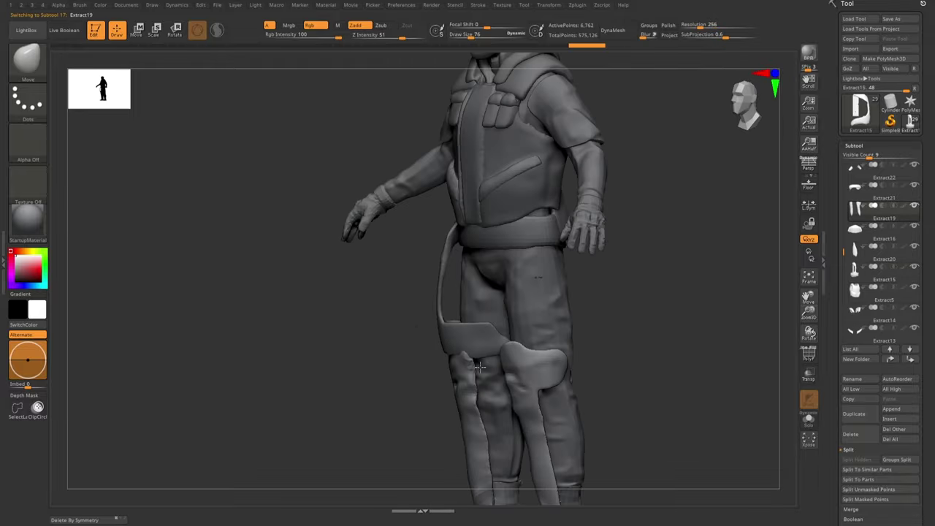
{"action": "key", "text": "ctrl+shift+s"}
{"action": "mouse_move", "coordinate": [586, 369]}
{"action": "right_mouse_down"}
{"action": "mouse_move", "coordinate": [307, 473]}
{"action": "mouse_move", "coordinate": [596, 322]}
{"action": "mouse_move", "coordinate": [577, 280]}
{"action": "mouse_move", "coordinate": [570, 314]}
{"action": "mouse_move", "coordinate": [494, 329]}
{"action": "mouse_move", "coordinate": [511, 380]}
{"action": "right_mouse_up"}
{"action": "key", "text": "ctrl+shift+s"}
- Trim Extract19 with a curved ClipCurve stroke down the leg and save the project
{"action": "left_click_drag", "start_coordinate": [542, 365], "coordinate": [533, 421], "text": "ctrl+shift"}
{"action": "mouse_move", "coordinate": [533, 422]}
{"action": "right_mouse_down", "text": "shift"}
{"action": "mouse_move", "coordinate": [534, 435]}
{"action": "mouse_move", "coordinate": [523, 425]}
{"action": "mouse_move", "coordinate": [536, 421]}
{"action": "mouse_move", "coordinate": [544, 446]}
{"action": "mouse_move", "coordinate": [539, 415]}
{"action": "right_mouse_up", "text": "shift"}
{"action": "right_click_drag", "start_coordinate": [512, 373], "coordinate": [511, 358], "text": "shift"}
{"action": "key", "text": "ctrl+s"}
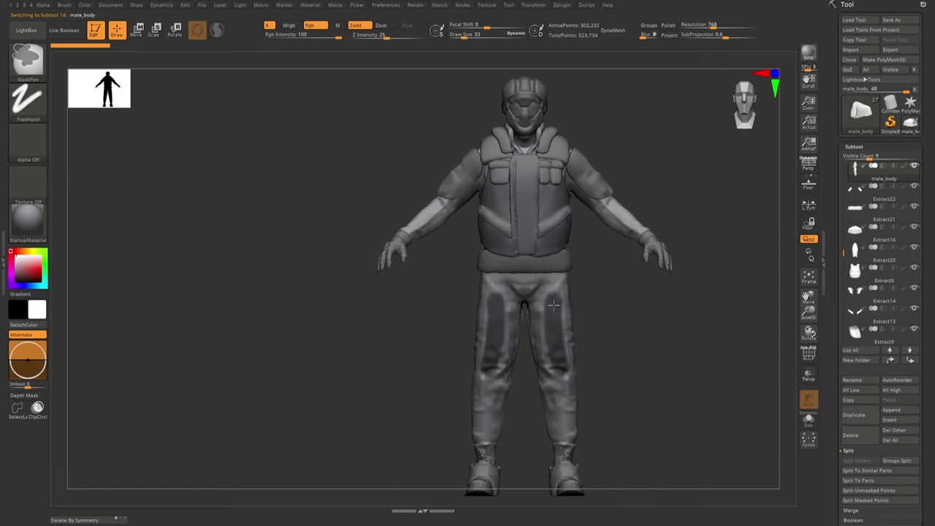
- Finish masking the thigh panels and select the male_body mesh
{"action": "mouse_move", "coordinate": [553, 304]}
{"action": "right_mouse_down", "text": "shift"}
{"action": "mouse_move", "coordinate": [563, 299]}
{"action": "mouse_move", "coordinate": [551, 388]}
{"action": "right_mouse_up", "text": "shift"}
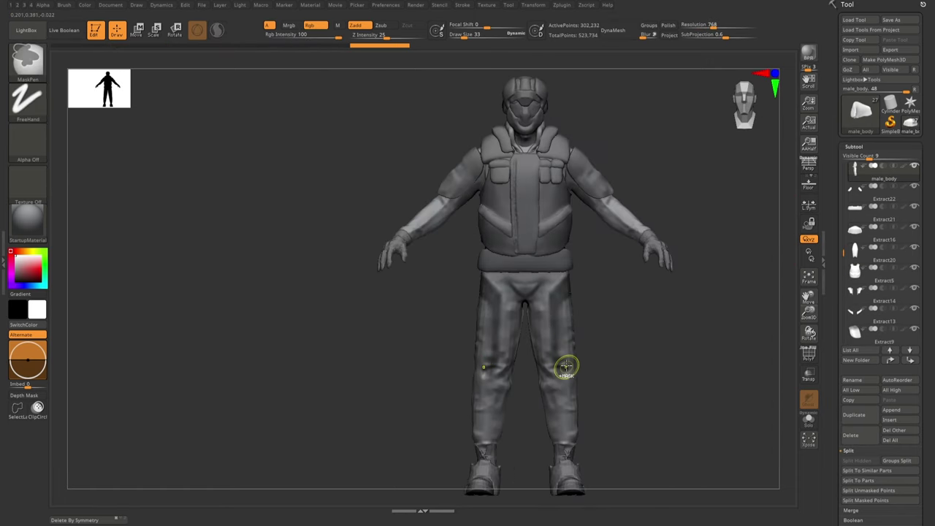
{"action": "left_click", "coordinate": [561, 343], "text": "ctrl"}
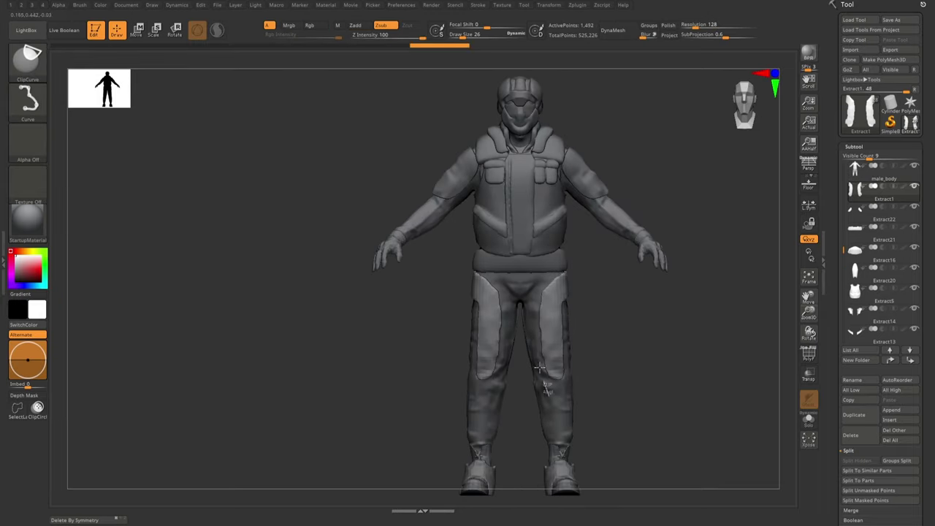
{"action": "mouse_move", "coordinate": [499, 414]}
{"action": "right_mouse_down", "text": "shift"}
{"action": "mouse_move", "coordinate": [521, 370]}
{"action": "mouse_move", "coordinate": [486, 309]}
{"action": "mouse_move", "coordinate": [494, 366]}
{"action": "mouse_move", "coordinate": [588, 363]}
{"action": "mouse_move", "coordinate": [502, 367]}
{"action": "mouse_move", "coordinate": [455, 428]}
{"action": "mouse_move", "coordinate": [407, 396]}
{"action": "mouse_move", "coordinate": [441, 388]}
{"action": "mouse_move", "coordinate": [423, 352]}
{"action": "right_mouse_up", "text": "shift"}
{"action": "left_click", "coordinate": [474, 387], "text": "alt"}
{"action": "mouse_move", "coordinate": [433, 397]}
{"action": "right_mouse_down"}
{"action": "mouse_move", "coordinate": [432, 388]}
{"action": "mouse_move", "coordinate": [387, 374]}
{"action": "mouse_move", "coordinate": [360, 385]}
{"action": "mouse_move", "coordinate": [417, 382]}
{"action": "mouse_move", "coordinate": [434, 359]}
{"action": "mouse_move", "coordinate": [458, 397]}
{"action": "right_mouse_up"}
- Select the Extract1 thigh panels and check the Extract2 knee pad in Solo
{"action": "left_click", "coordinate": [360, 386], "text": "alt"}
{"action": "left_click", "coordinate": [417, 382], "text": "alt"}
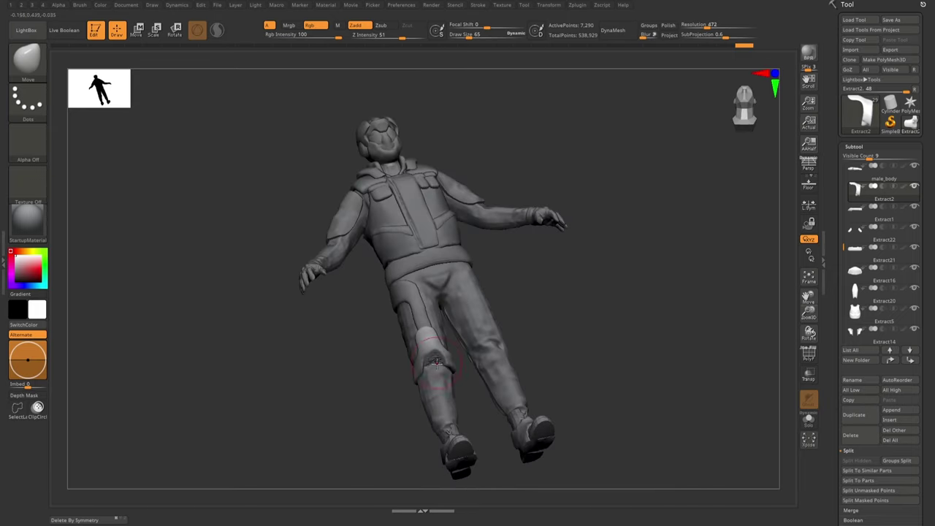
{"action": "key", "text": "shift+ctrl+s"}
{"action": "key", "text": "shift+ctrl+s"}
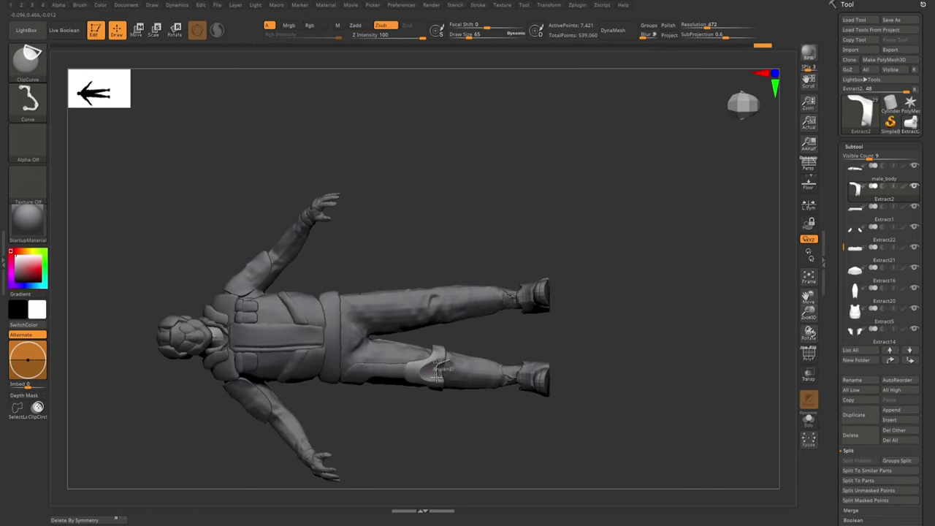
{"action": "mouse_move", "coordinate": [461, 389]}
{"action": "right_mouse_down"}
{"action": "mouse_move", "coordinate": [447, 371]}
{"action": "mouse_move", "coordinate": [394, 377]}
{"action": "right_mouse_up"}
{"action": "key", "text": "shift+ctrl+s"}
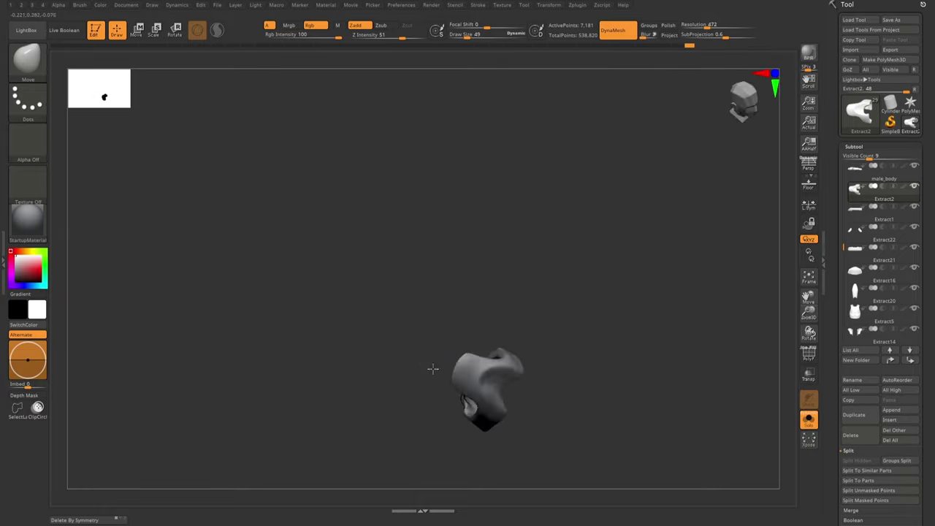
{"action": "key", "text": "shift+ctrl+s"}
{"action": "right_click_drag", "start_coordinate": [501, 382], "coordinate": [497, 355]}
- Clip the Extract4 knee strap's edge with a ClipCurve stroke
{"action": "right_click_drag", "start_coordinate": [464, 393], "coordinate": [488, 391]}
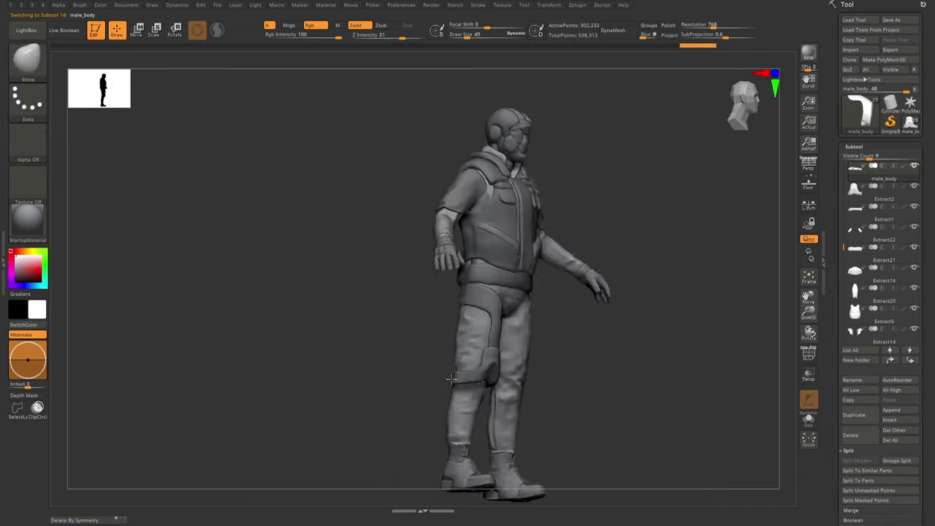
{"action": "right_click_drag", "start_coordinate": [439, 417], "coordinate": [468, 398], "text": "shift"}
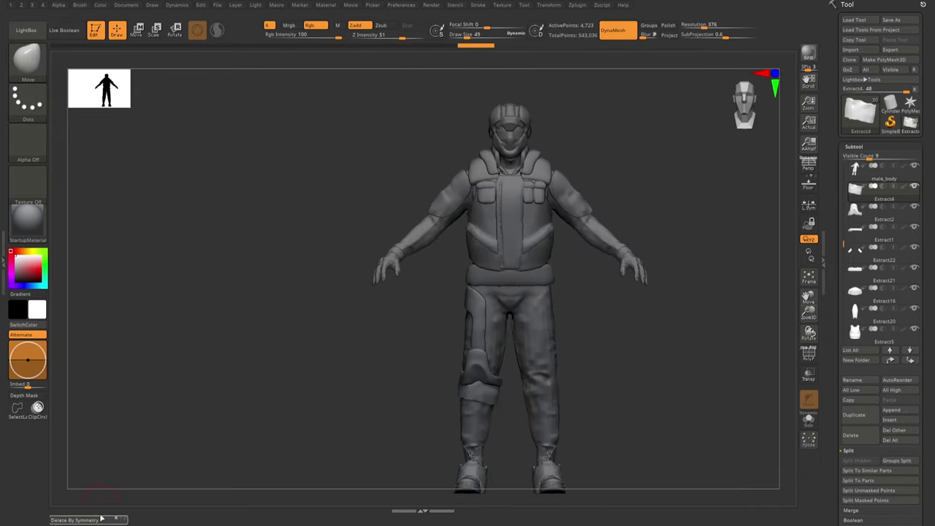
{"action": "left_click", "coordinate": [477, 396], "text": "alt"}
{"action": "left_click_drag", "start_coordinate": [499, 403], "coordinate": [447, 390], "text": "ctrl+shift"}
{"action": "mouse_move", "coordinate": [447, 390]}
{"action": "right_mouse_down"}
{"action": "mouse_move", "coordinate": [479, 374]}
{"action": "mouse_move", "coordinate": [449, 344]}
{"action": "mouse_move", "coordinate": [473, 317]}
{"action": "mouse_move", "coordinate": [518, 355]}
{"action": "mouse_move", "coordinate": [524, 299]}
{"action": "mouse_move", "coordinate": [501, 355]}
{"action": "mouse_move", "coordinate": [489, 339]}
{"action": "mouse_move", "coordinate": [497, 336]}
{"action": "right_mouse_up"}
- Compare the Extract2 knee pad and Extract4 piece and adjust brush size
{"action": "left_click", "coordinate": [482, 372], "text": "alt"}
{"action": "left_click", "coordinate": [449, 344], "text": "alt"}
{"action": "left_click", "coordinate": [489, 338], "text": "alt"}
{"action": "left_click", "coordinate": [497, 336], "text": "alt"}
{"action": "key", "text": "s"}
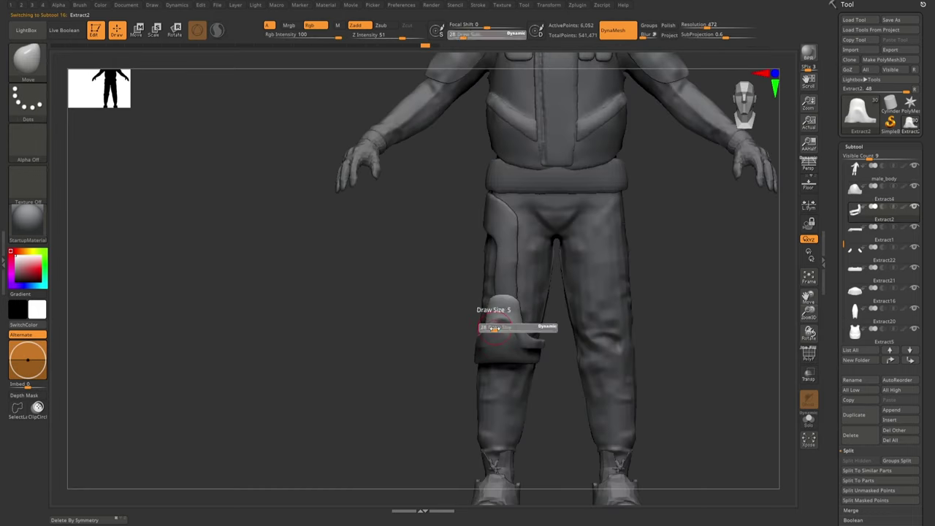
{"action": "mouse_move", "coordinate": [515, 327]}
{"action": "right_mouse_down"}
{"action": "mouse_move", "coordinate": [475, 343]}
{"action": "mouse_move", "coordinate": [463, 398]}
{"action": "right_mouse_up"}
- Add the Extract5 shin guard, clip its back edge, and trim the Extract18 boot
{"action": "left_click", "coordinate": [462, 398], "text": "alt"}
{"action": "mouse_move", "coordinate": [486, 356]}
{"action": "right_mouse_down", "text": "alt"}
{"action": "mouse_move", "coordinate": [424, 344]}
{"action": "mouse_move", "coordinate": [512, 292]}
{"action": "right_mouse_up", "text": "alt"}
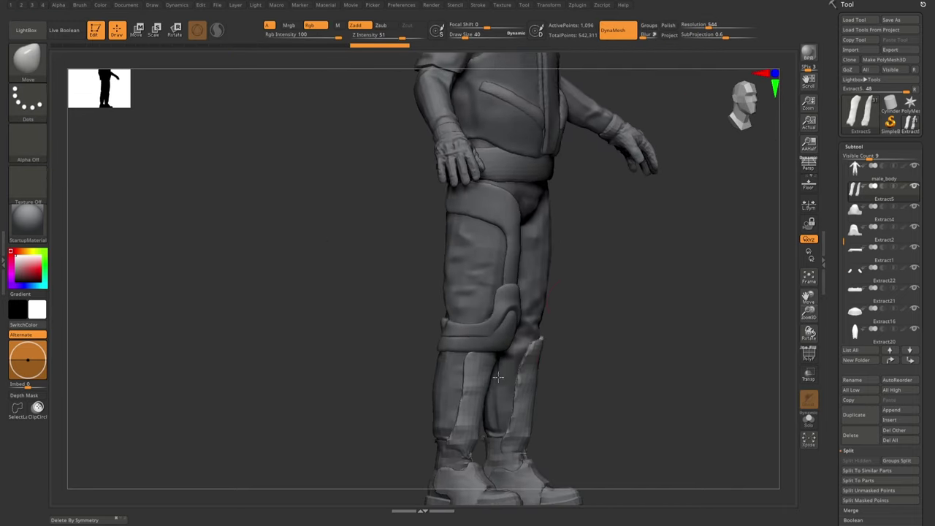
{"action": "left_click", "coordinate": [511, 285], "text": "alt"}
{"action": "key", "text": "w"}
{"action": "key", "text": "q"}
{"action": "right_click_drag", "start_coordinate": [599, 195], "coordinate": [191, 476], "text": "shift"}
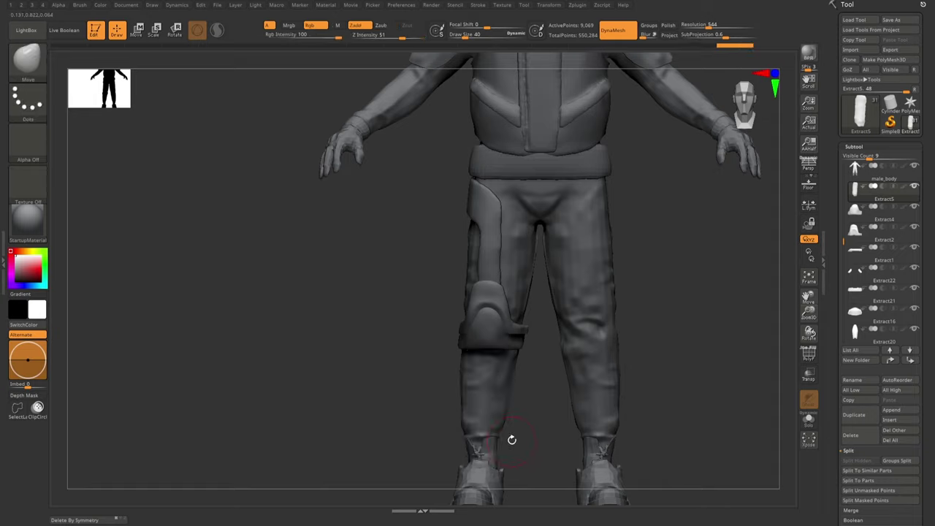
{"action": "mouse_move", "coordinate": [462, 373]}
{"action": "right_mouse_down"}
{"action": "mouse_move", "coordinate": [453, 409]}
{"action": "mouse_move", "coordinate": [462, 442]}
{"action": "right_mouse_up"}
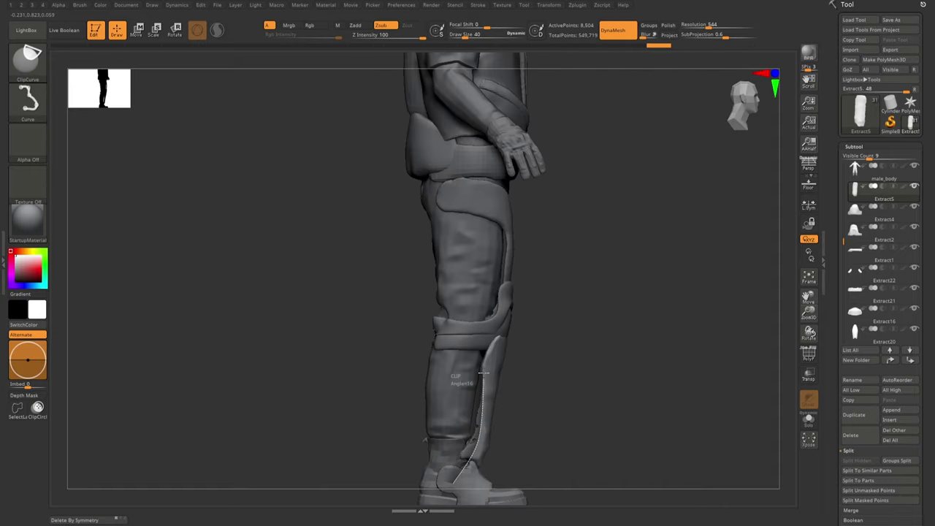
{"action": "mouse_move", "coordinate": [484, 372]}
{"action": "right_mouse_down"}
{"action": "mouse_move", "coordinate": [468, 394]}
{"action": "mouse_move", "coordinate": [522, 436]}
{"action": "mouse_move", "coordinate": [447, 434]}
{"action": "right_mouse_up"}
{"action": "left_click", "coordinate": [483, 418], "text": "alt"}
{"action": "left_click_drag", "start_coordinate": [528, 434], "coordinate": [538, 421], "text": "ctrl+shift"}
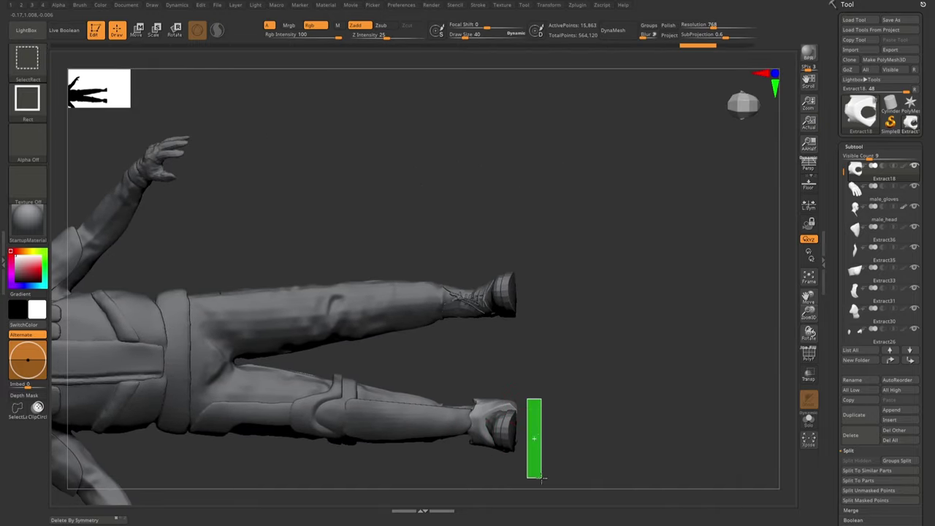
- Cut away the marked boot section and trim the Extract5 shin guard along a curve
{"action": "left_click_drag", "start_coordinate": [541, 478], "coordinate": [542, 479], "text": "ctrl+shift"}
{"action": "right_click_drag", "start_coordinate": [541, 479], "coordinate": [469, 425]}
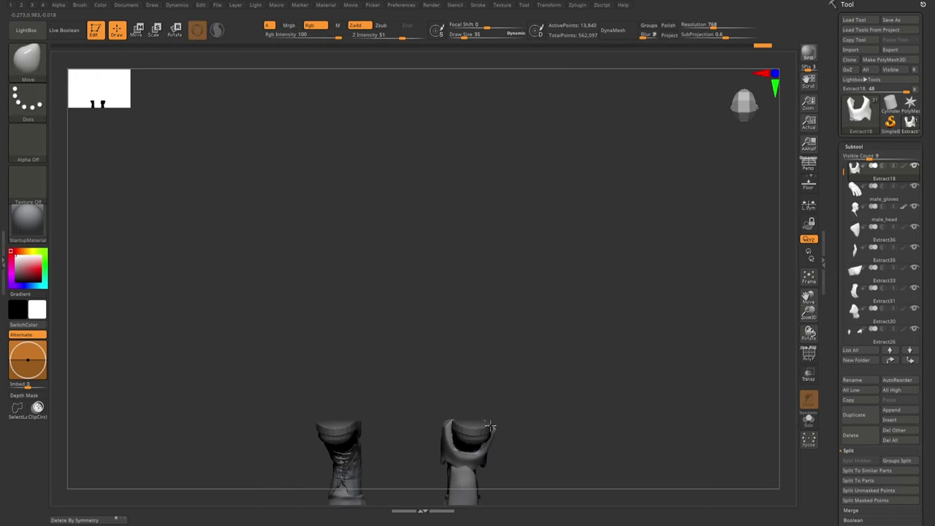
{"action": "right_click_drag", "start_coordinate": [556, 429], "coordinate": [466, 358]}
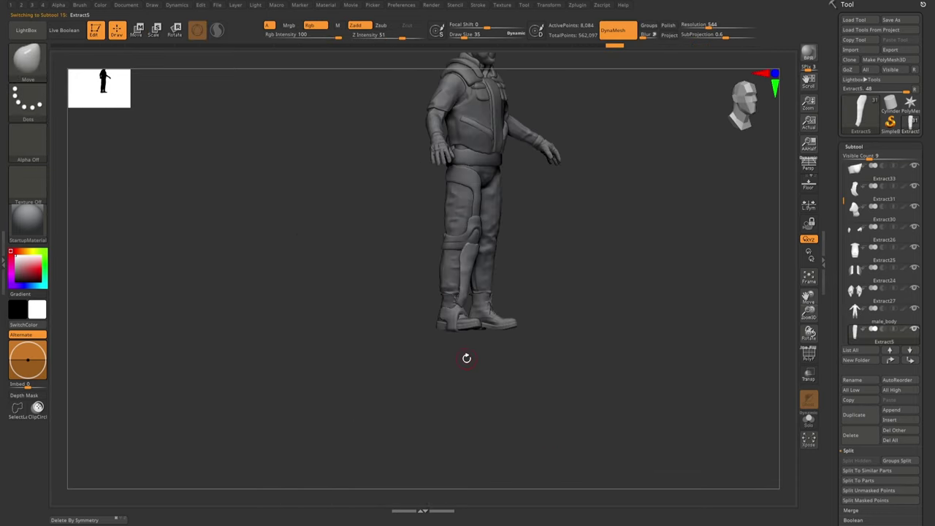
{"action": "mouse_move", "coordinate": [121, 326]}
{"action": "right_mouse_down"}
{"action": "mouse_move", "coordinate": [482, 356]}
{"action": "mouse_move", "coordinate": [482, 315]}
{"action": "right_mouse_up"}
{"action": "left_click_drag", "start_coordinate": [482, 314], "coordinate": [475, 395], "text": "ctrl+shift"}
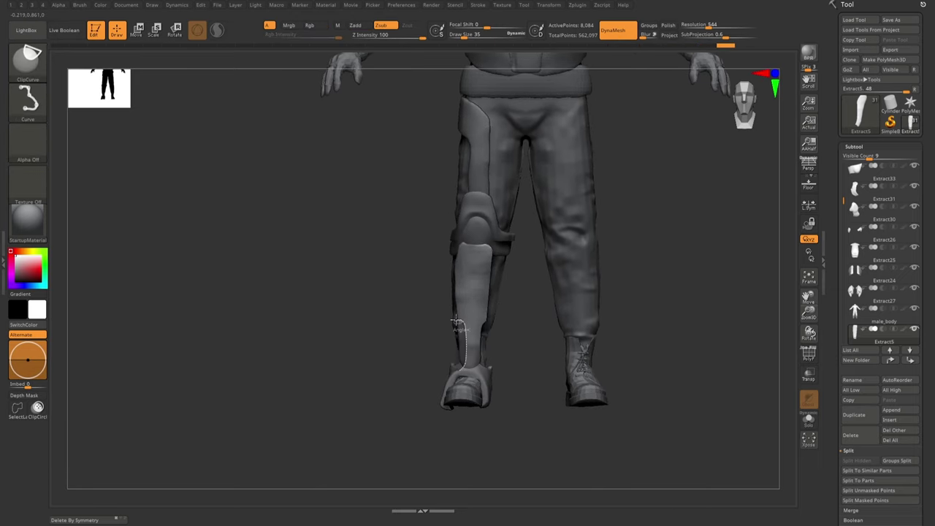
{"action": "left_click_drag", "start_coordinate": [456, 321], "coordinate": [465, 333], "text": "ctrl+shift"}
{"action": "mouse_move", "coordinate": [463, 332]}
{"action": "right_mouse_down"}
{"action": "mouse_move", "coordinate": [438, 358]}
{"action": "mouse_move", "coordinate": [471, 373]}
{"action": "right_mouse_up"}
- Enable L.Sym and clip further edges of the shin guard
{"action": "left_click", "coordinate": [577, 4]}
{"action": "left_click", "coordinate": [599, 109]}
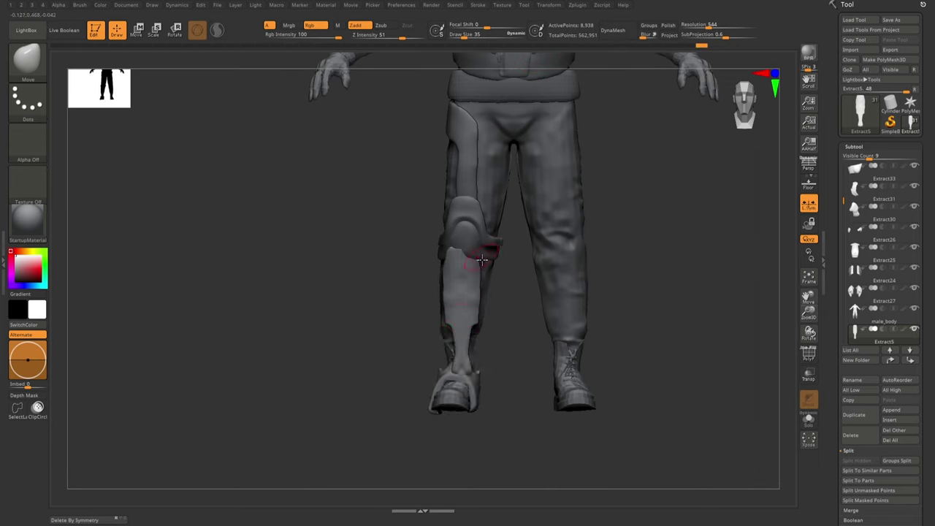
{"action": "right_click_drag", "start_coordinate": [475, 251], "coordinate": [502, 398]}
{"action": "left_click_drag", "start_coordinate": [488, 362], "coordinate": [488, 373], "text": "ctrl+shift"}
{"action": "right_click_drag", "start_coordinate": [488, 374], "coordinate": [450, 245]}
{"action": "left_click_drag", "start_coordinate": [467, 333], "coordinate": [468, 334], "text": "ctrl+shift"}
{"action": "mouse_move", "coordinate": [468, 335]}
{"action": "right_mouse_down"}
{"action": "mouse_move", "coordinate": [501, 271]}
{"action": "mouse_move", "coordinate": [447, 261]}
{"action": "mouse_move", "coordinate": [428, 172]}
{"action": "mouse_move", "coordinate": [467, 348]}
{"action": "mouse_move", "coordinate": [451, 336]}
{"action": "mouse_move", "coordinate": [436, 344]}
{"action": "right_mouse_up"}
- Select the Extract5 shin guard, then isolate the Extract18 boot piece
{"action": "key", "text": "w"}
{"action": "key", "text": "q"}
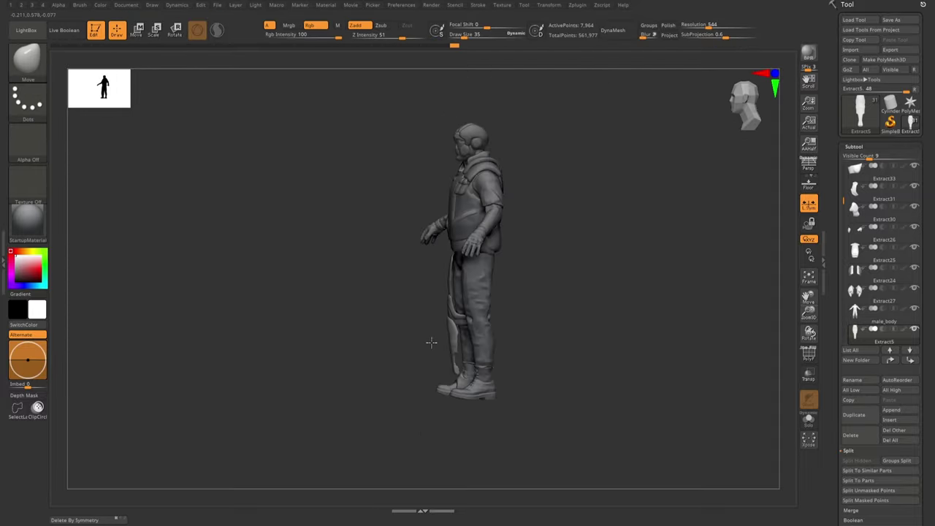
{"action": "right_click_drag", "start_coordinate": [492, 355], "coordinate": [428, 382], "text": "alt"}
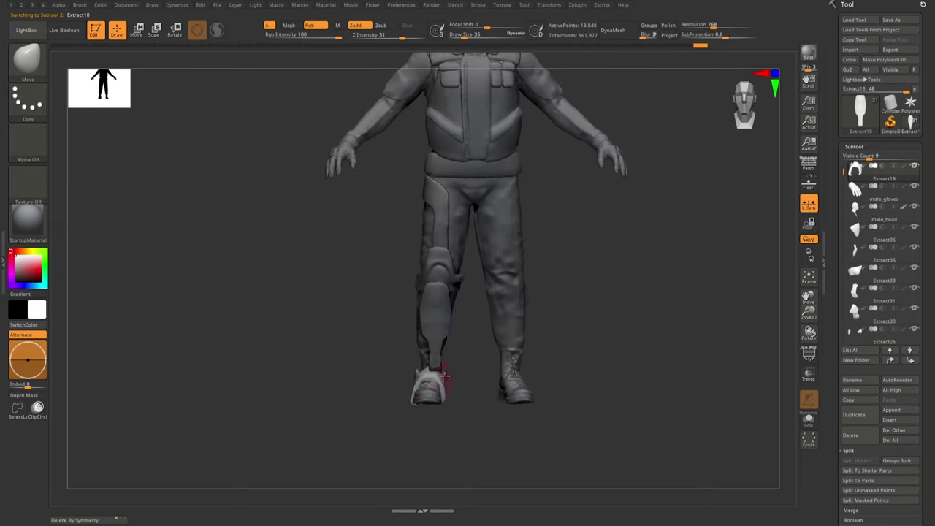
{"action": "key", "text": "w"}
{"action": "left_click", "coordinate": [428, 382], "text": "alt"}
{"action": "key", "text": "q"}
{"action": "right_click_drag", "start_coordinate": [462, 307], "coordinate": [454, 394]}
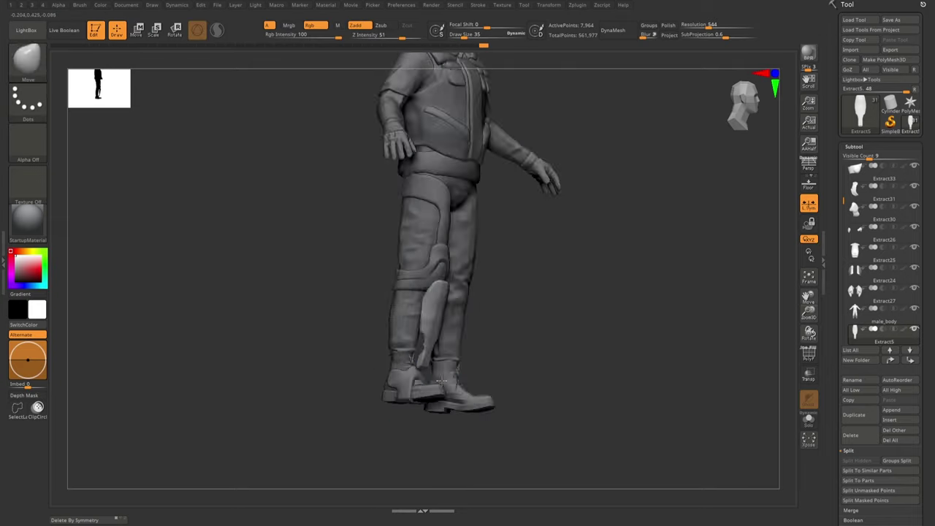
{"action": "left_click", "coordinate": [454, 395], "text": "alt"}
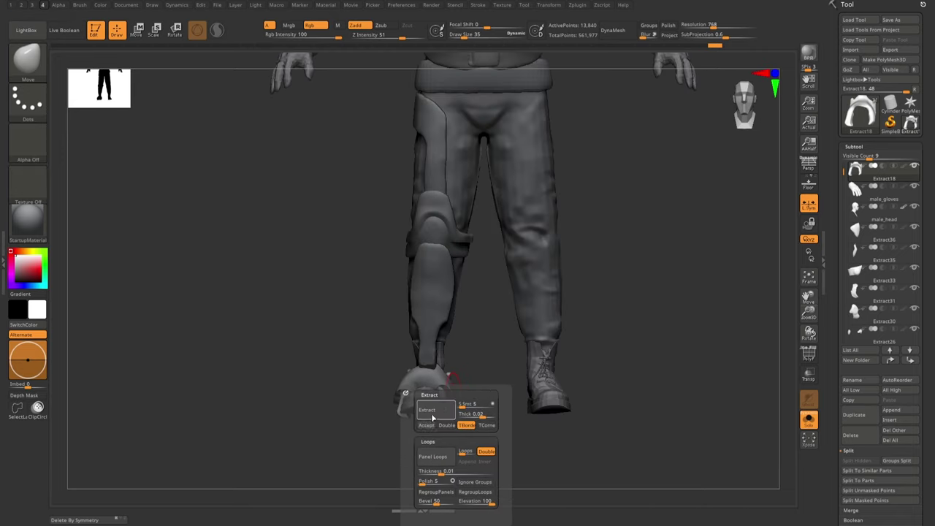
- Add the Extract6 boot cover and inspect it in Solo
{"action": "left_click", "coordinate": [460, 380], "text": "alt"}
{"action": "right_click_drag", "start_coordinate": [442, 400], "coordinate": [481, 430]}
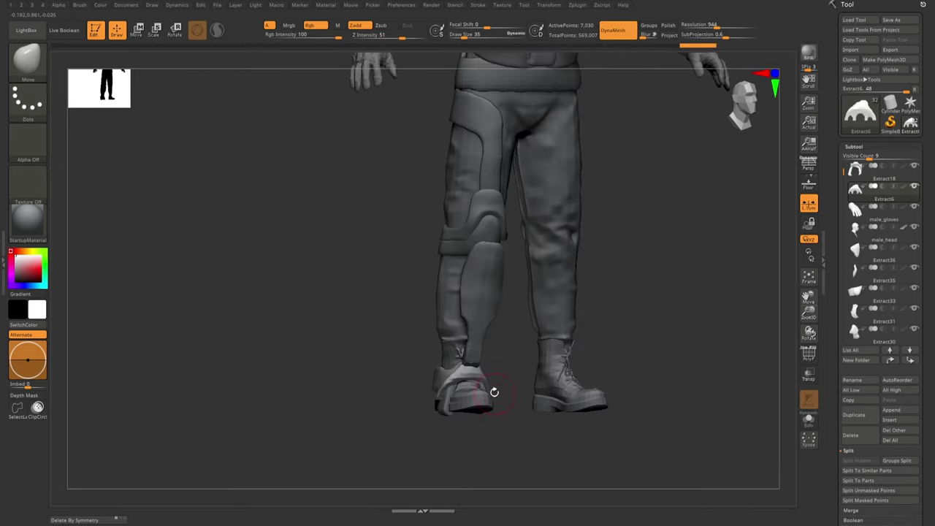
{"action": "key", "text": "w"}
{"action": "key", "text": "q"}
{"action": "right_click_drag", "start_coordinate": [491, 367], "coordinate": [539, 392]}
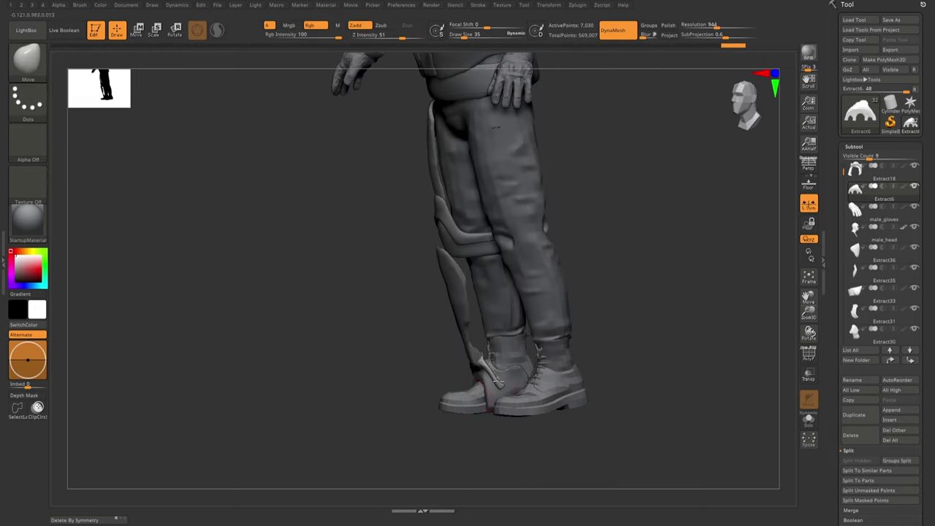
{"action": "key", "text": "shift+s"}
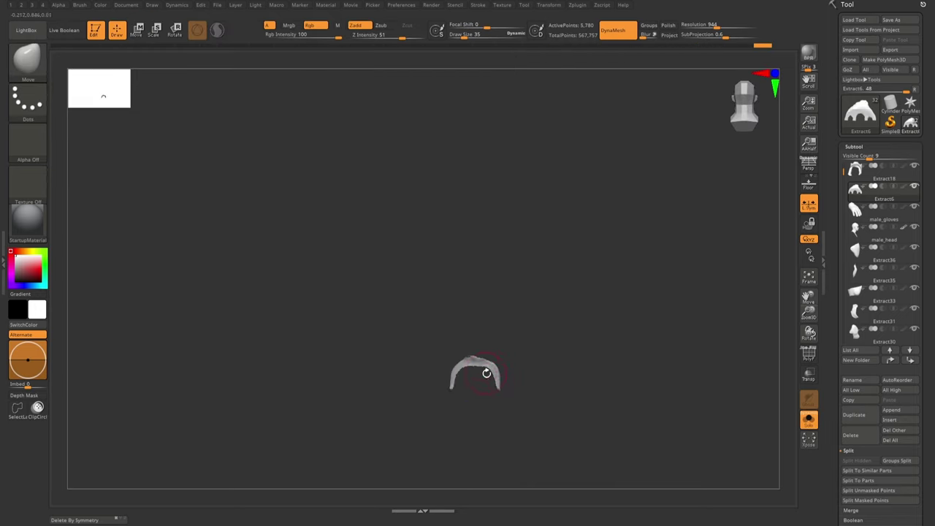
{"action": "key", "text": "shift+s"}
- Select the Extract5 shin guard and open the merge options
{"action": "mouse_move", "coordinate": [495, 390]}
{"action": "right_mouse_down"}
{"action": "mouse_move", "coordinate": [487, 380]}
{"action": "mouse_move", "coordinate": [502, 391]}
{"action": "mouse_move", "coordinate": [432, 413]}
{"action": "mouse_move", "coordinate": [559, 322]}
{"action": "right_mouse_up"}
{"action": "left_click", "coordinate": [503, 391], "text": "alt"}
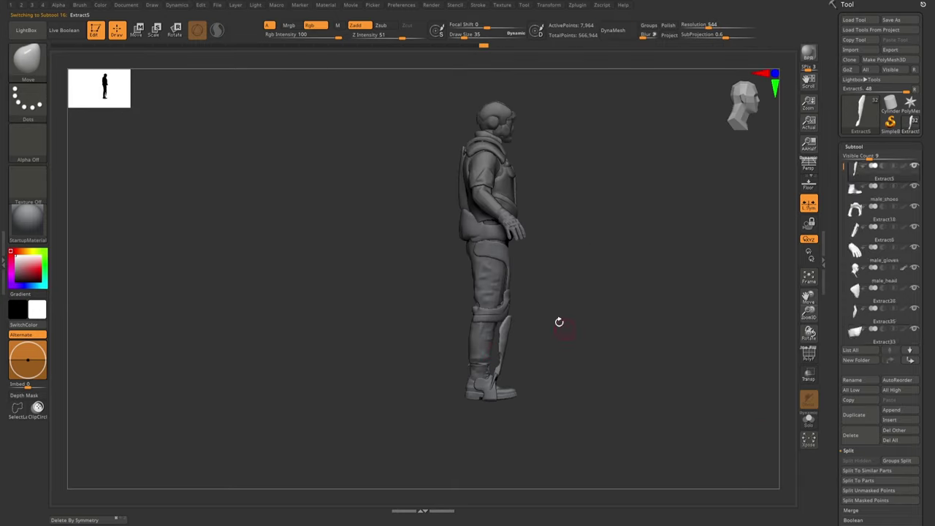
{"action": "left_click", "coordinate": [851, 510]}
{"action": "right_click_drag", "start_coordinate": [503, 303], "coordinate": [504, 365], "text": "alt"}
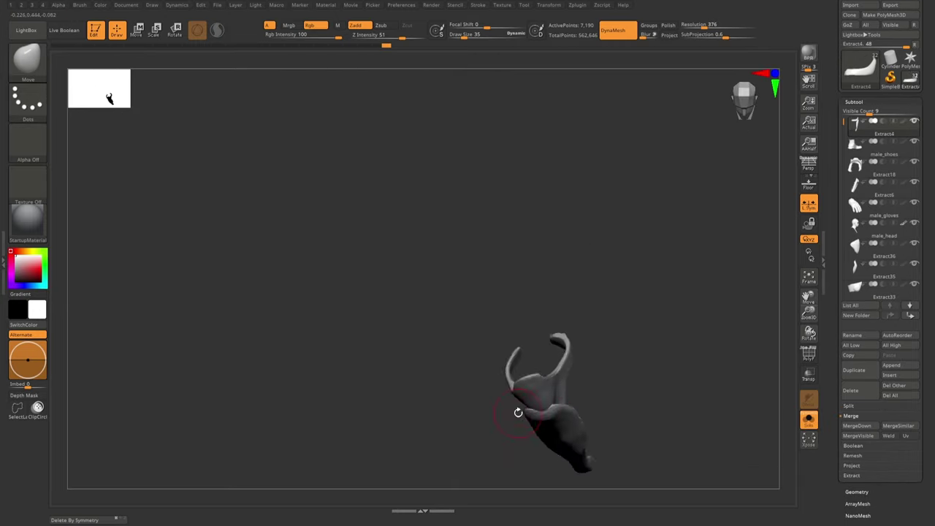
- Choose the Move brush and select the thigh holster piece
{"action": "key", "text": "b"}
{"action": "key", "text": "m"}
{"action": "key", "text": "v"}
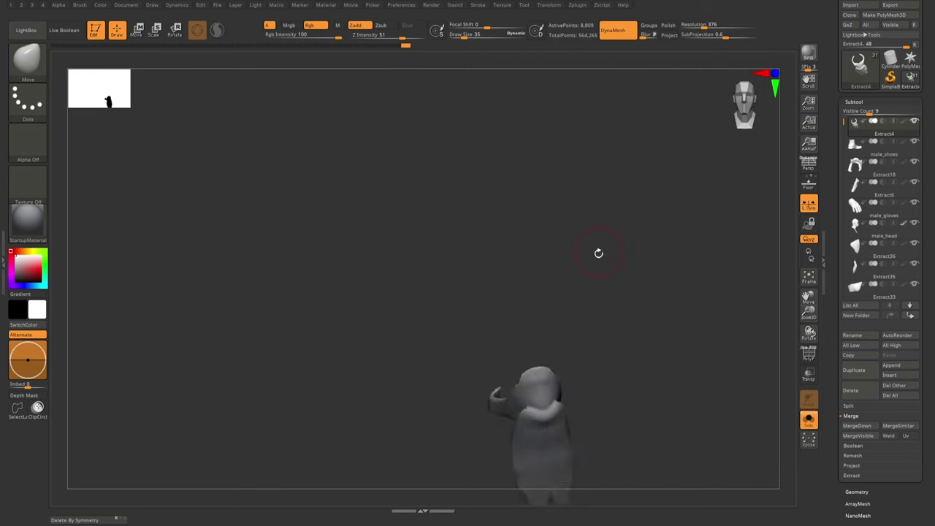
{"action": "right_click_drag", "start_coordinate": [620, 166], "coordinate": [624, 106], "text": "shift"}
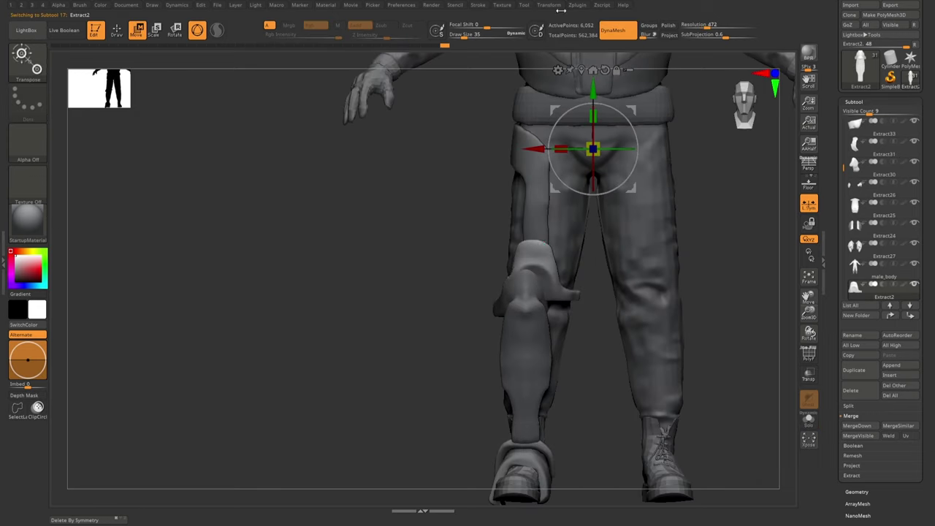
{"action": "left_click", "coordinate": [526, 153], "text": "alt"}
- Select the Extract4 knee piece, then the leg armor subtool
{"action": "right_click_drag", "start_coordinate": [495, 245], "coordinate": [548, 154]}
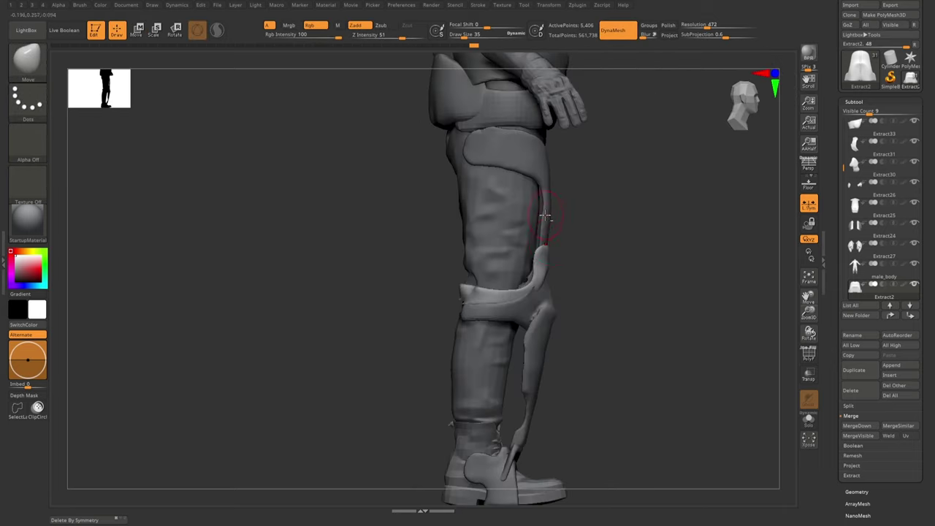
{"action": "left_click", "coordinate": [548, 153], "text": "alt"}
{"action": "mouse_move", "coordinate": [566, 290]}
{"action": "right_mouse_down"}
{"action": "mouse_move", "coordinate": [547, 281]}
{"action": "mouse_move", "coordinate": [576, 290]}
{"action": "right_mouse_up"}
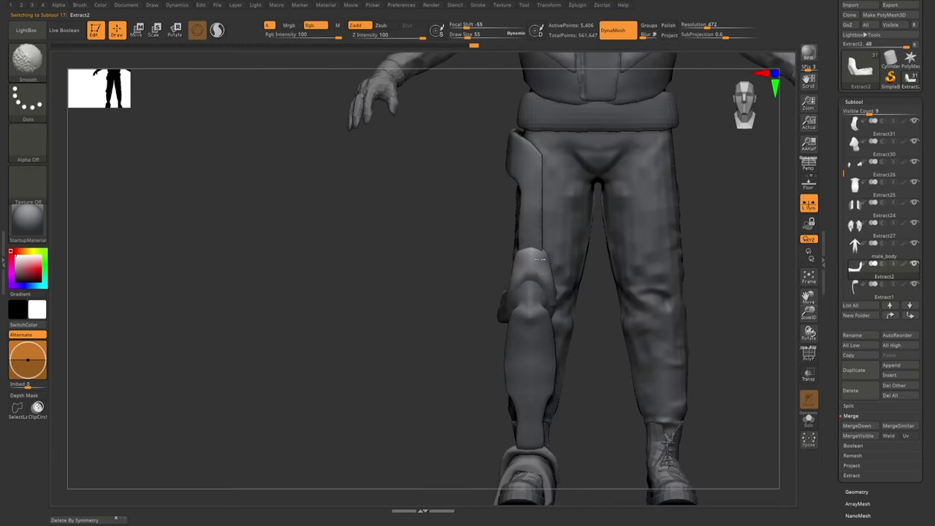
{"action": "left_click", "coordinate": [577, 290], "text": "alt"}
{"action": "key", "text": "q"}
{"action": "right_click_drag", "start_coordinate": [534, 265], "coordinate": [516, 261]}
{"action": "left_click", "coordinate": [662, 295], "text": "alt"}
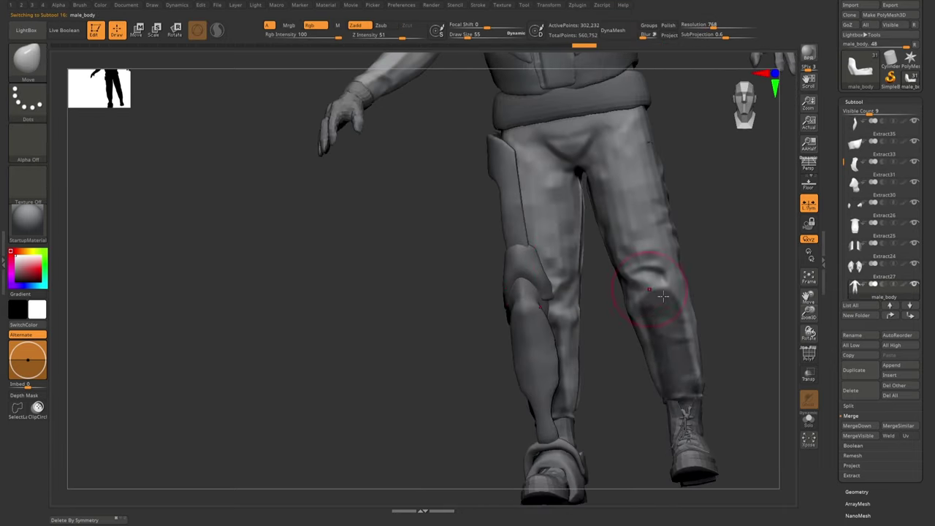
{"action": "left_click", "coordinate": [913, 119]}
- Hide the body and inspect the leg armor around the knee from both sides
{"action": "mouse_move", "coordinate": [582, 307]}
{"action": "right_mouse_down"}
{"action": "mouse_move", "coordinate": [494, 293]}
{"action": "mouse_move", "coordinate": [543, 340]}
{"action": "mouse_move", "coordinate": [577, 310]}
{"action": "mouse_move", "coordinate": [547, 338]}
{"action": "mouse_move", "coordinate": [621, 234]}
{"action": "right_mouse_up"}
{"action": "left_click", "coordinate": [577, 310], "text": "alt"}
{"action": "key", "text": "w"}
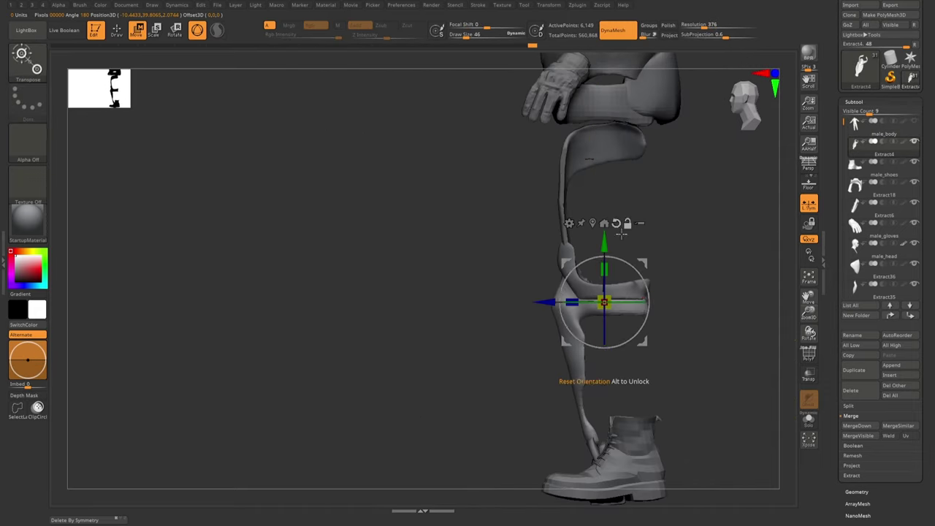
{"action": "key", "text": "q"}
{"action": "right_click_drag", "start_coordinate": [641, 285], "coordinate": [637, 296]}
{"action": "mouse_move", "coordinate": [579, 291]}
{"action": "right_mouse_down"}
{"action": "mouse_move", "coordinate": [576, 313]}
{"action": "mouse_move", "coordinate": [599, 299]}
{"action": "mouse_move", "coordinate": [662, 307]}
{"action": "mouse_move", "coordinate": [654, 314]}
{"action": "mouse_move", "coordinate": [658, 266]}
{"action": "mouse_move", "coordinate": [692, 354]}
{"action": "mouse_move", "coordinate": [666, 225]}
{"action": "mouse_move", "coordinate": [651, 300]}
{"action": "right_mouse_up"}
{"action": "key", "text": "w"}
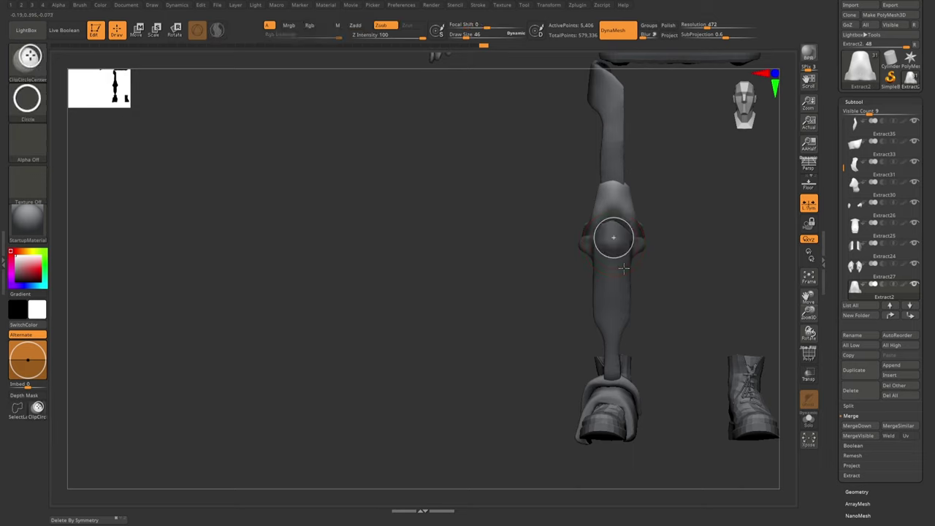
- Cut the knee armor piece with a straight ClipCurve line across it
{"action": "left_click", "coordinate": [614, 264], "text": "ctrl+shift"}
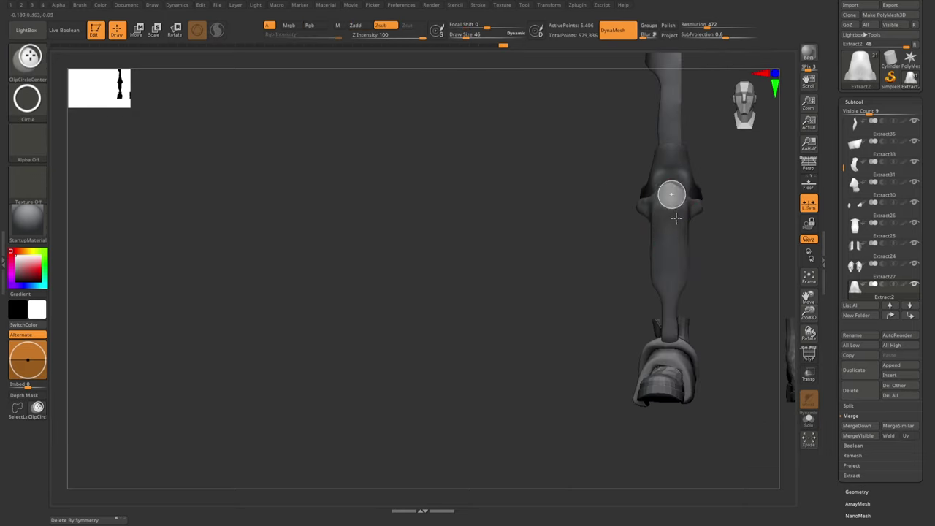
{"action": "left_click", "coordinate": [638, 114], "text": "ctrl+shift"}
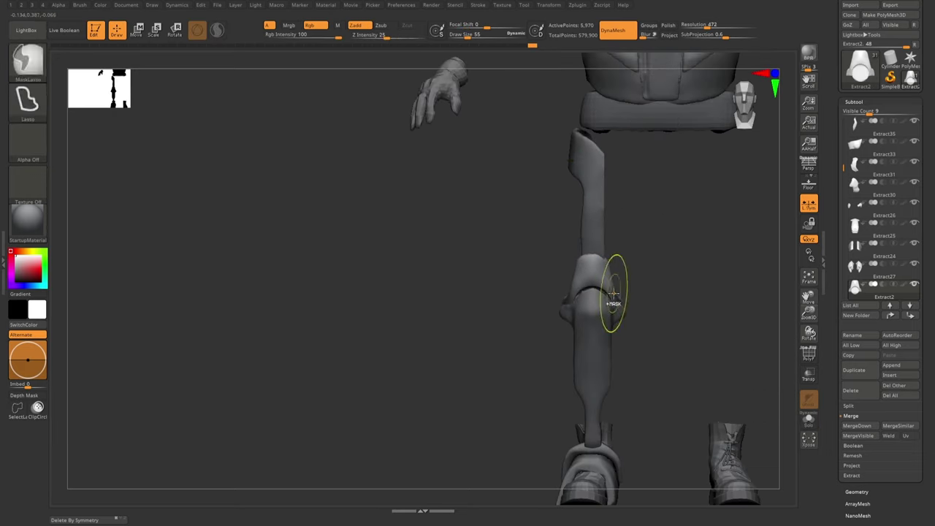
{"action": "mouse_move", "coordinate": [613, 294]}
{"action": "right_mouse_down"}
{"action": "mouse_move", "coordinate": [570, 304]}
{"action": "mouse_move", "coordinate": [606, 292]}
{"action": "right_mouse_up"}
{"action": "left_click_drag", "start_coordinate": [574, 297], "coordinate": [495, 297], "text": "ctrl+shift"}
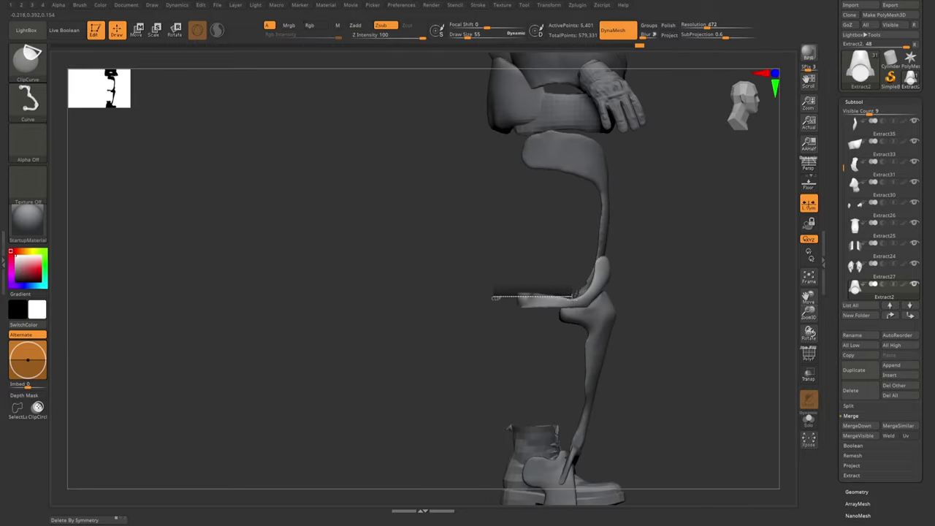
{"action": "right_click_drag", "start_coordinate": [585, 271], "coordinate": [666, 193]}
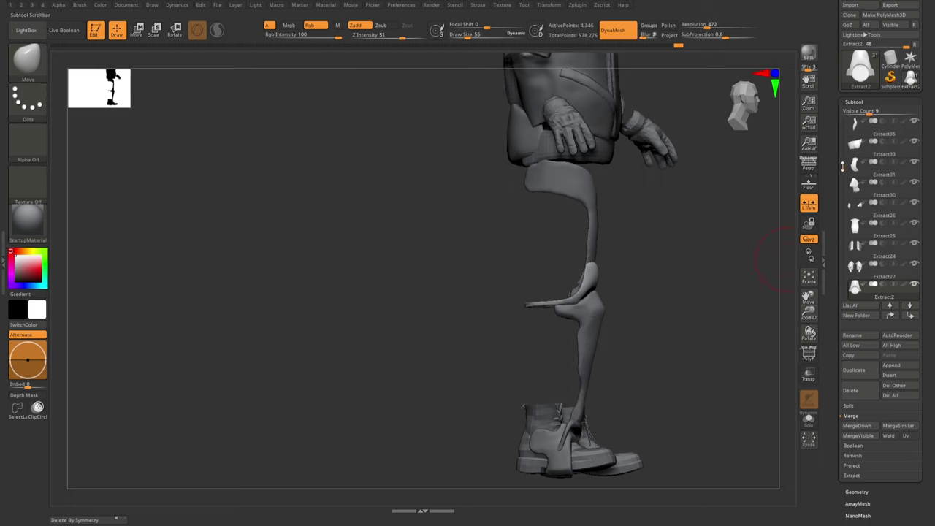
{"action": "key", "text": "q"}
- Reframe the figure and select the Extract2 knee armor piece
{"action": "left_click", "coordinate": [642, 263], "text": "alt"}
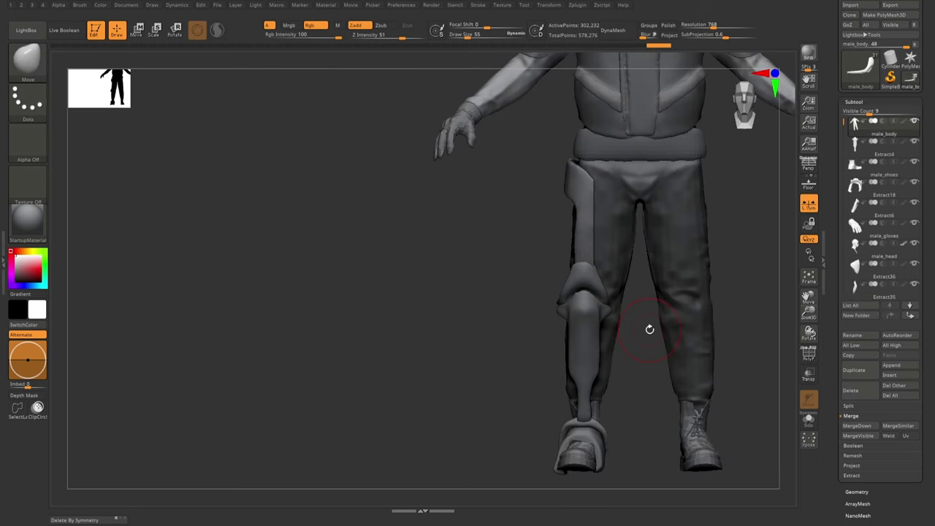
{"action": "key", "text": "f"}
{"action": "left_click_drag", "start_coordinate": [648, 397], "coordinate": [651, 324]}
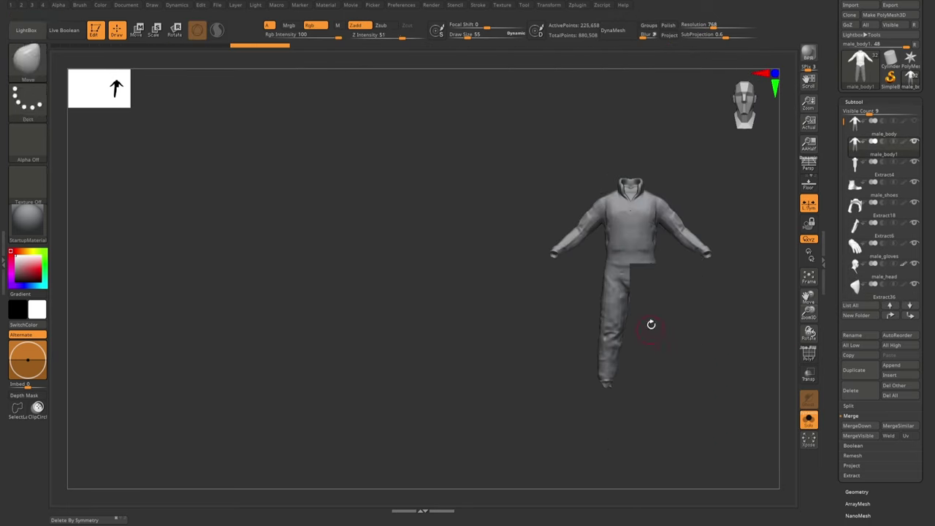
{"action": "key", "text": "q"}
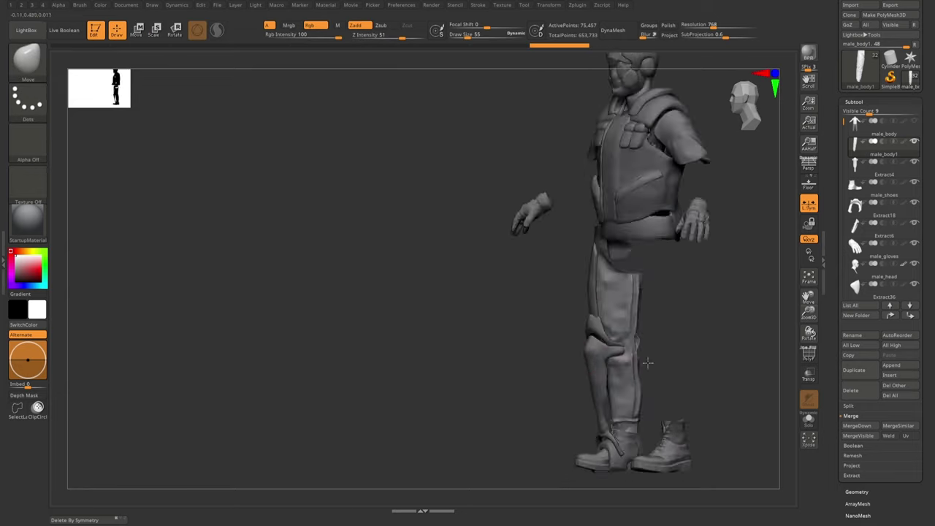
{"action": "left_click", "coordinate": [610, 367], "text": "alt"}
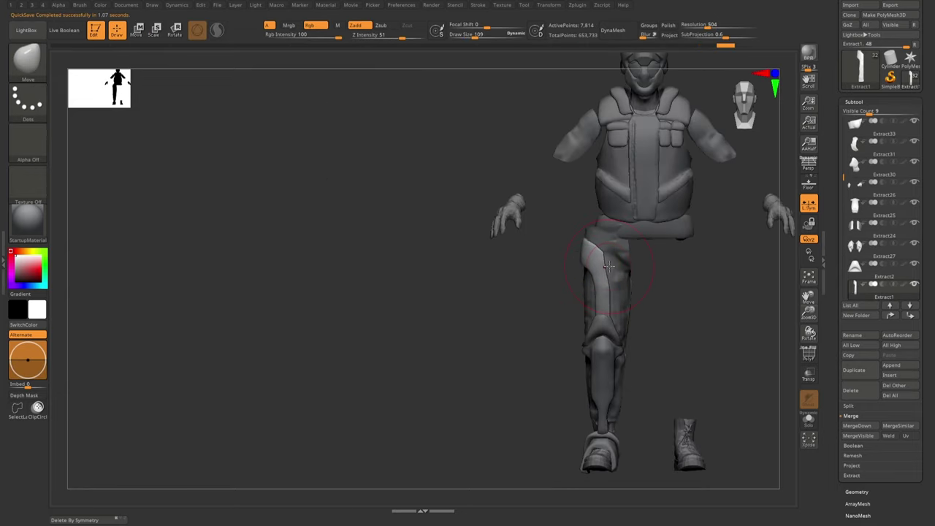
{"action": "left_click_drag", "start_coordinate": [608, 265], "coordinate": [512, 139]}
{"action": "key", "text": "w"}
{"action": "left_click", "coordinate": [509, 134], "text": "alt"}
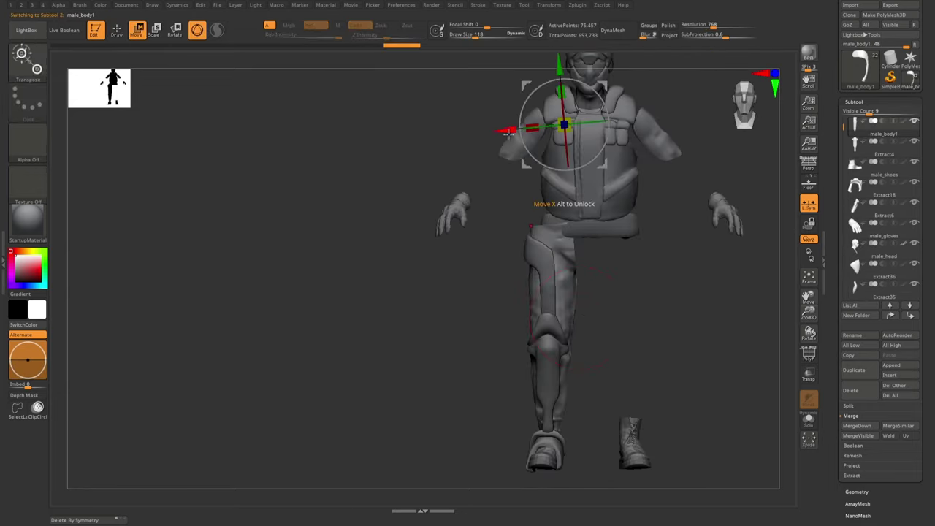
{"action": "left_click", "coordinate": [538, 340], "text": "alt"}
- Cut a rounded ClipCircleCenter shape over the knee, then view it from the front three-quarter
{"action": "key", "text": "q"}
{"action": "key", "text": "w"}
{"action": "key", "text": "q"}
{"action": "key", "text": "f"}
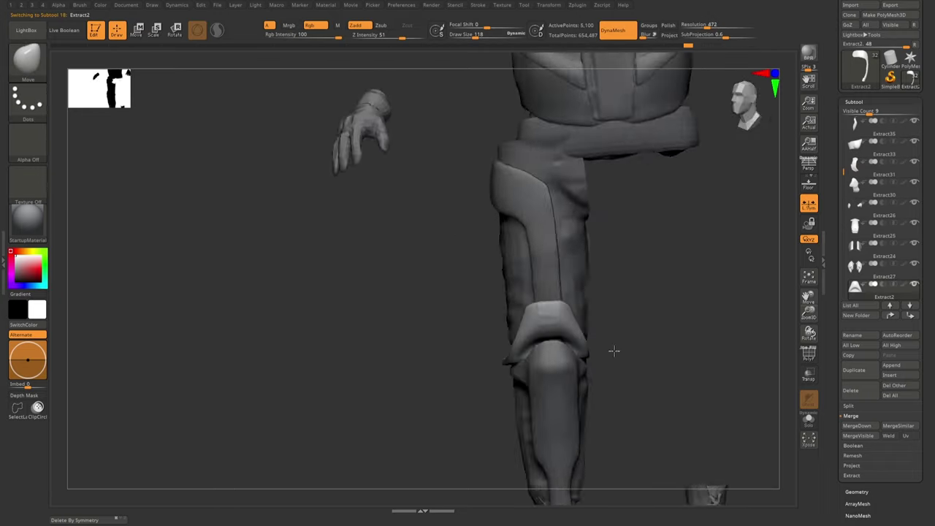
{"action": "mouse_move", "coordinate": [286, 353]}
{"action": "left_mouse_down"}
{"action": "mouse_move", "coordinate": [451, 375]}
{"action": "mouse_move", "coordinate": [444, 298]}
{"action": "left_mouse_up"}
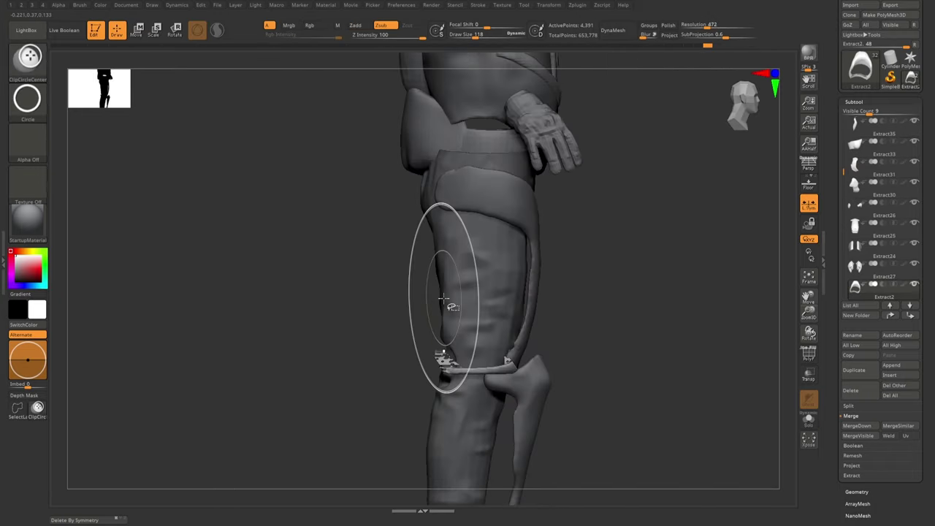
{"action": "mouse_move", "coordinate": [471, 384]}
{"action": "left_mouse_down", "text": "ctrl+shift"}
{"action": "mouse_move", "coordinate": [468, 361]}
{"action": "mouse_move", "coordinate": [497, 255]}
{"action": "left_mouse_up", "text": "ctrl+shift"}
{"action": "left_click", "coordinate": [430, 382], "text": "ctrl+shift"}
{"action": "key", "text": "w"}
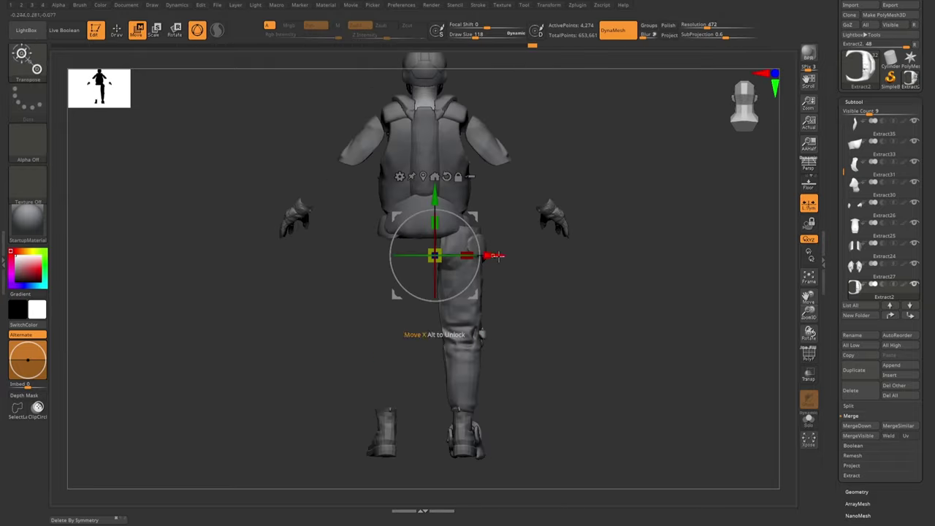
{"action": "key", "text": "q"}
{"action": "left_click_drag", "start_coordinate": [380, 424], "coordinate": [505, 421]}
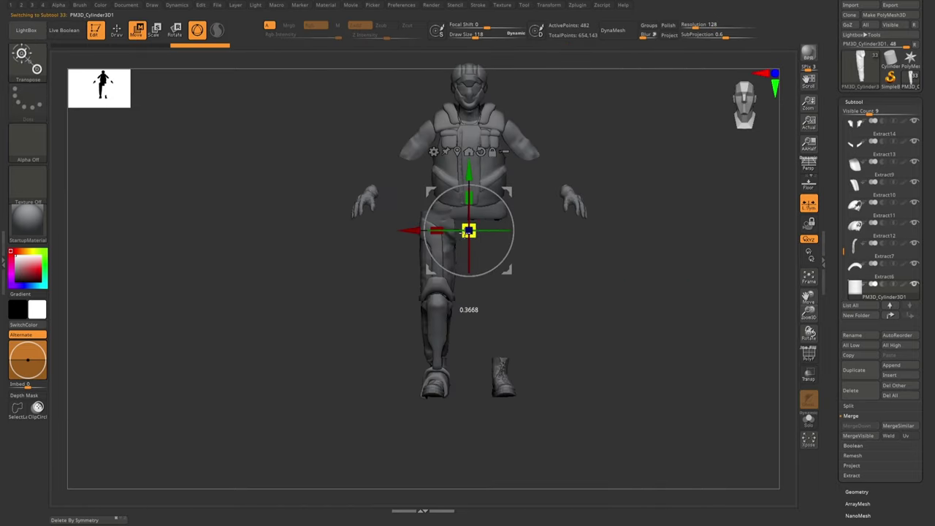
- Move the cylinder disc onto the outer side of the knee with Transpose
{"action": "key", "text": "f"}
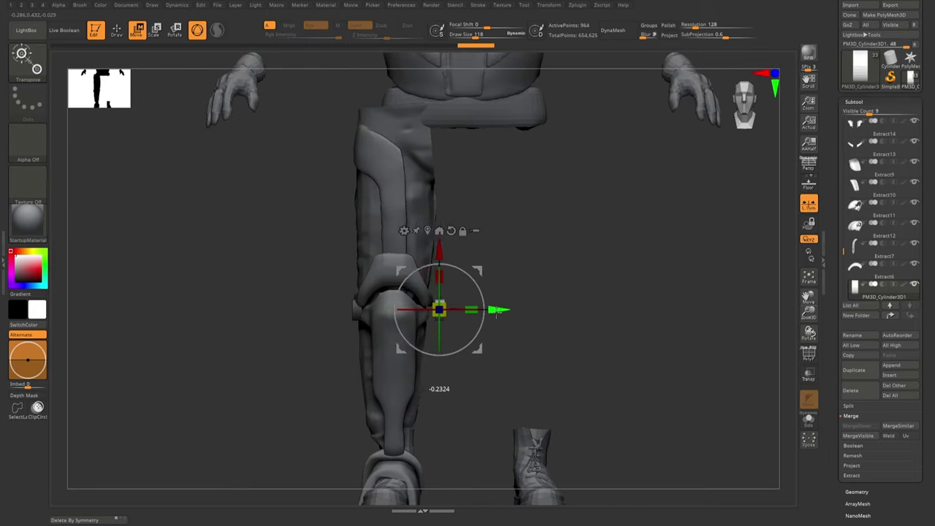
{"action": "mouse_move", "coordinate": [438, 309]}
{"action": "left_mouse_down"}
{"action": "mouse_move", "coordinate": [489, 329]}
{"action": "mouse_move", "coordinate": [471, 305]}
{"action": "left_mouse_up"}
{"action": "left_click_drag", "start_coordinate": [666, 371], "coordinate": [544, 336], "text": "shift"}
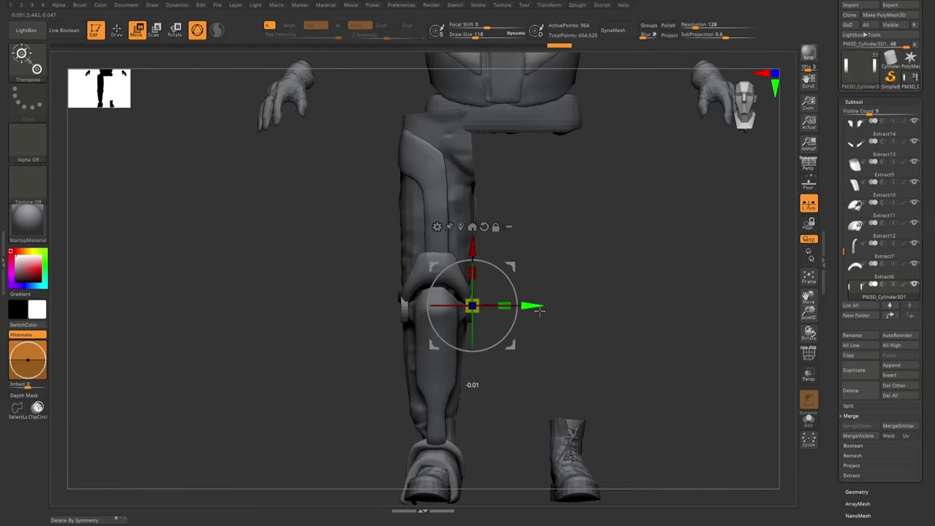
{"action": "left_click_drag", "start_coordinate": [530, 306], "coordinate": [570, 270]}
{"action": "mouse_move", "coordinate": [430, 270]}
{"action": "left_mouse_down", "text": "ctrl+shift"}
{"action": "mouse_move", "coordinate": [472, 357]}
{"action": "mouse_move", "coordinate": [436, 342]}
{"action": "left_mouse_up", "text": "ctrl+shift"}
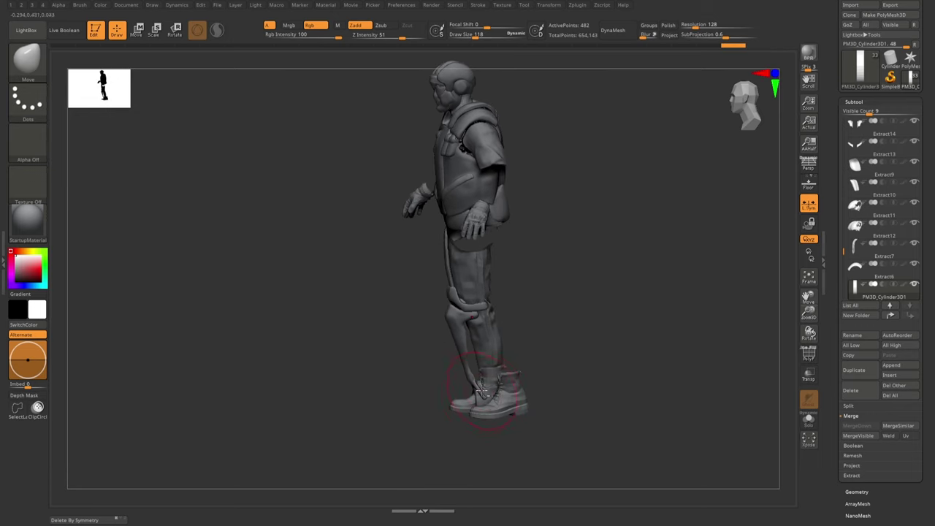
{"action": "left_click_drag", "start_coordinate": [478, 391], "coordinate": [509, 359], "text": "alt"}
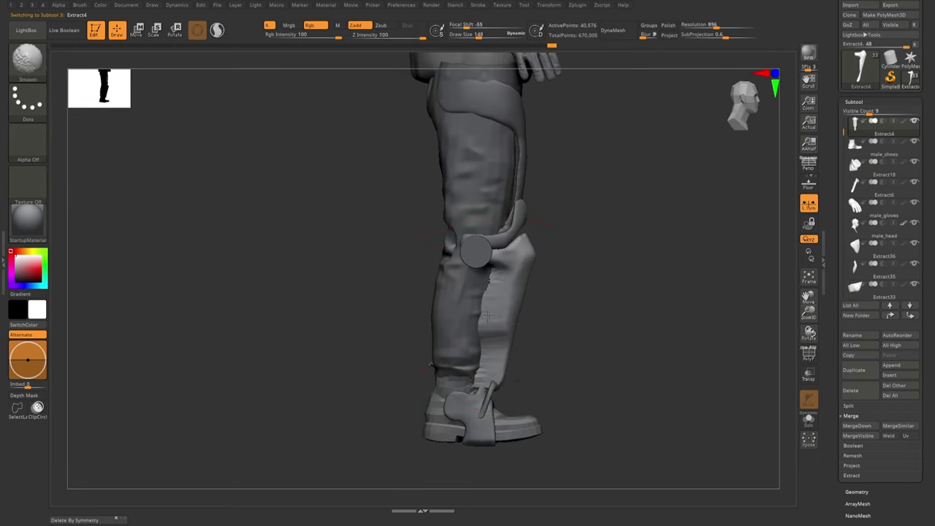
- Trim the shin strap slimmer with ClipCurve and solo it to check
{"action": "key", "text": "ctrl"}
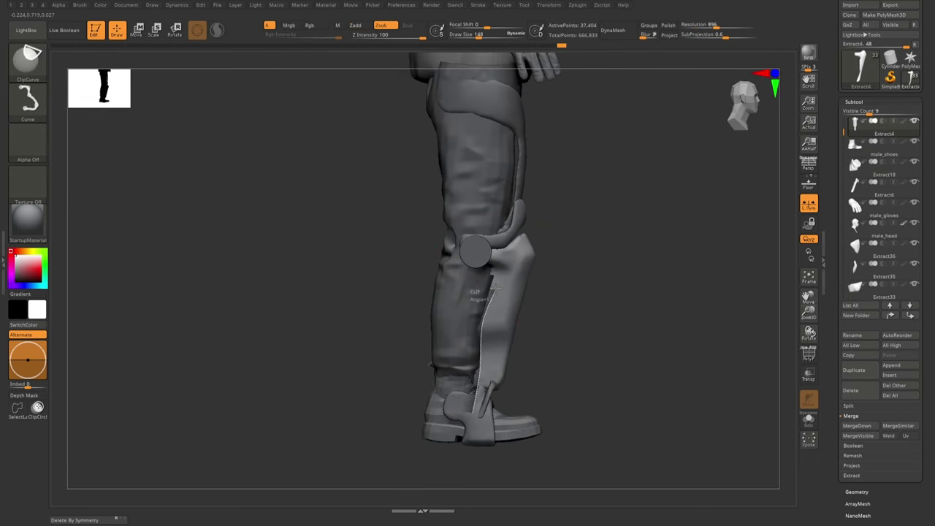
{"action": "left_click_drag", "start_coordinate": [491, 291], "coordinate": [492, 289], "text": "ctrl+shift"}
{"action": "left_click_drag", "start_coordinate": [504, 377], "coordinate": [504, 376], "text": "ctrl+shift"}
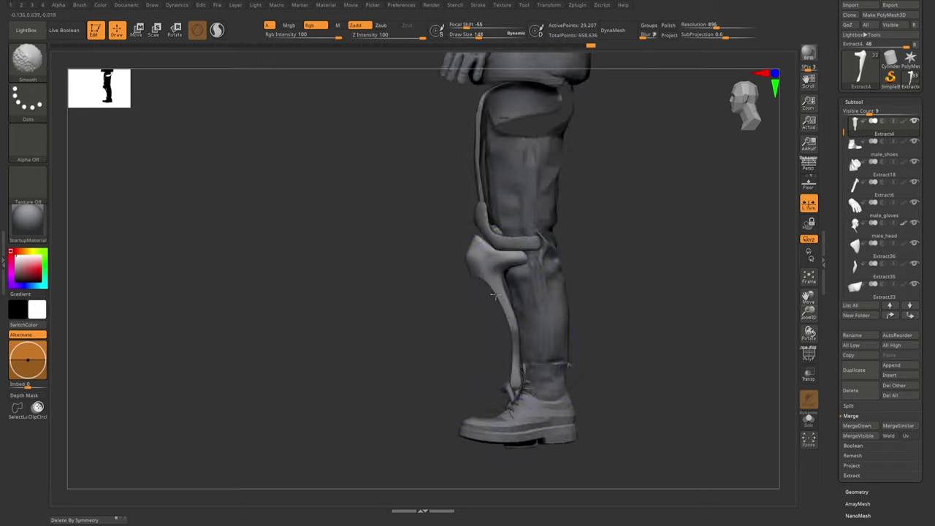
{"action": "key", "text": "ctrl+shift+s"}
{"action": "right_click_drag", "start_coordinate": [518, 333], "coordinate": [508, 345]}
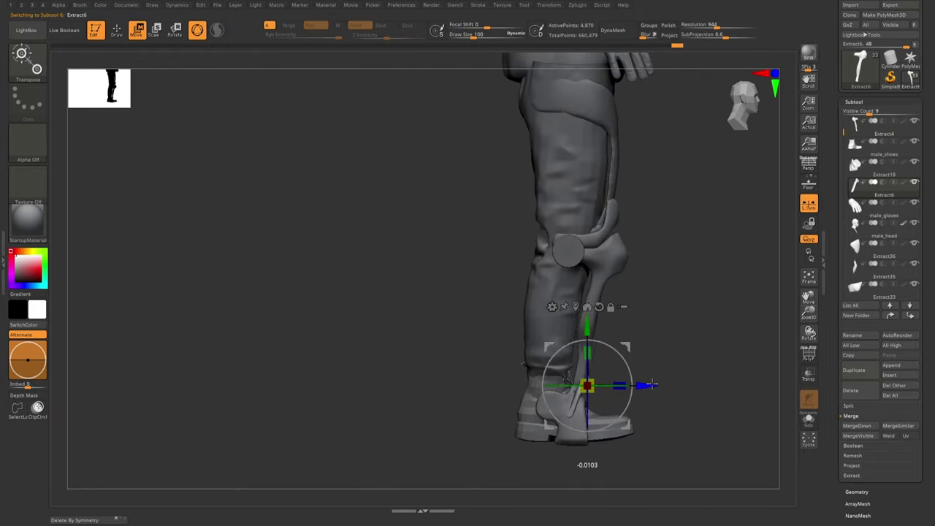
- Select the arch piece Extract18, solo it briefly, and frame the leg
{"action": "left_click", "coordinate": [596, 373], "text": "alt"}
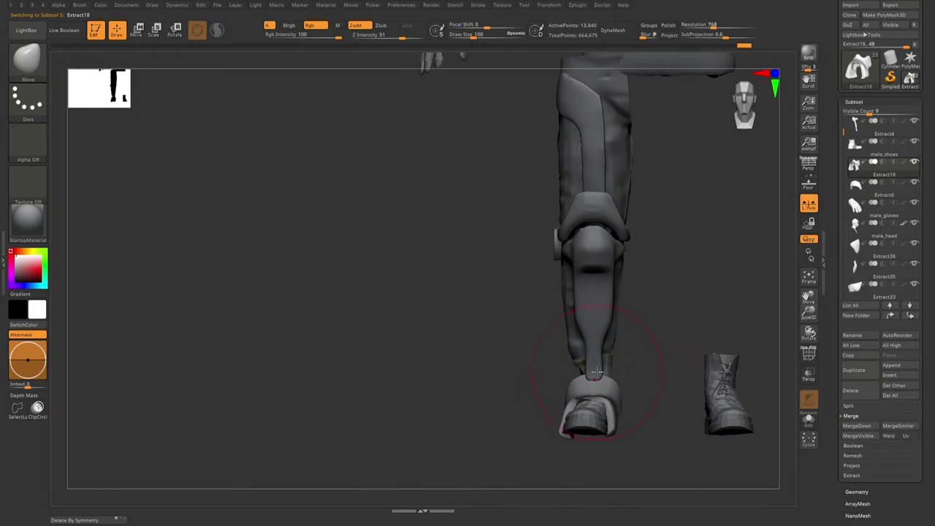
{"action": "key", "text": "ctrl+shift+s"}
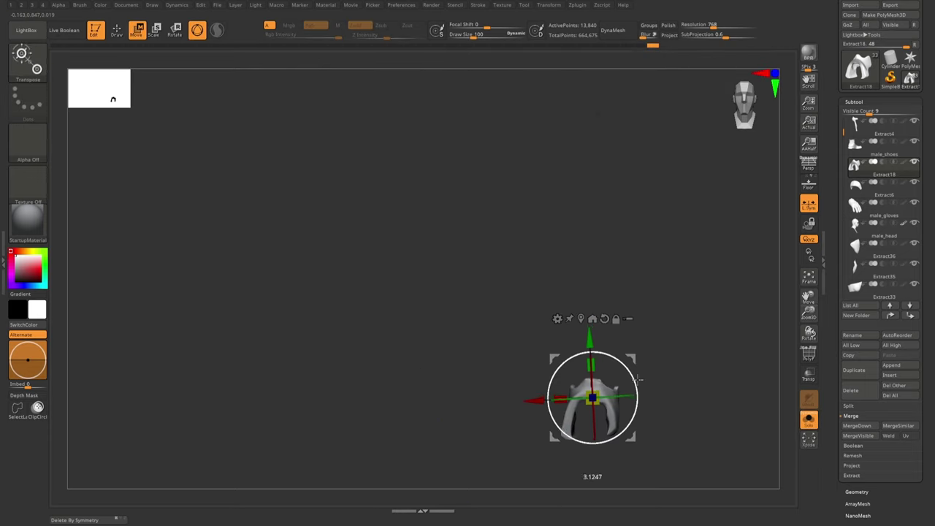
{"action": "key", "text": "ctrl+shift+s"}
{"action": "key", "text": "w"}
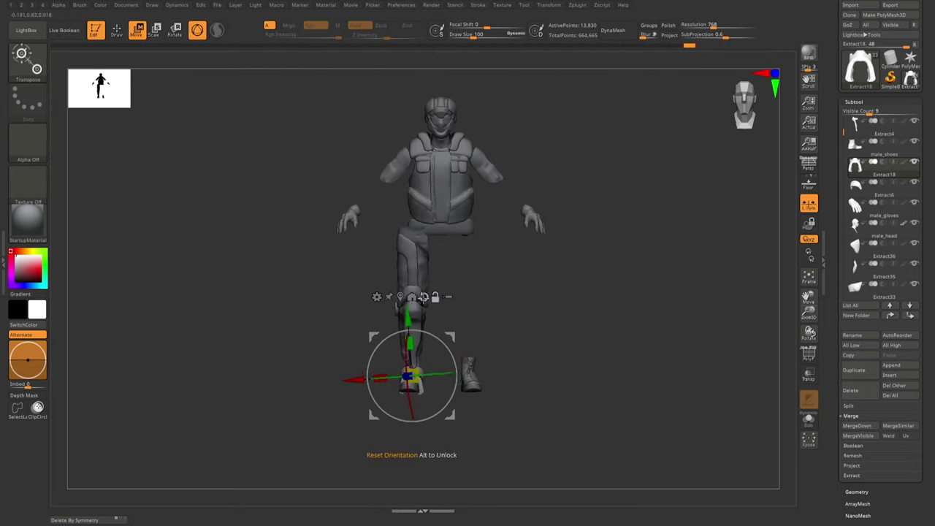
{"action": "key", "text": "f"}
{"action": "mouse_move", "coordinate": [355, 377]}
{"action": "left_mouse_down"}
{"action": "mouse_move", "coordinate": [426, 356]}
{"action": "mouse_move", "coordinate": [448, 387]}
{"action": "mouse_move", "coordinate": [365, 447]}
{"action": "left_mouse_up"}
- Select the foot piece Extract6 and inspect the foot pieces from several angles
{"action": "left_click", "coordinate": [426, 356], "text": "alt"}
{"action": "key", "text": "q"}
{"action": "key", "text": "w"}
{"action": "key", "text": "q"}
{"action": "mouse_move", "coordinate": [409, 353]}
{"action": "left_mouse_down"}
{"action": "mouse_move", "coordinate": [482, 304]}
{"action": "mouse_move", "coordinate": [533, 423]}
{"action": "left_mouse_up"}
{"action": "key", "text": "ctrl+shift+s"}
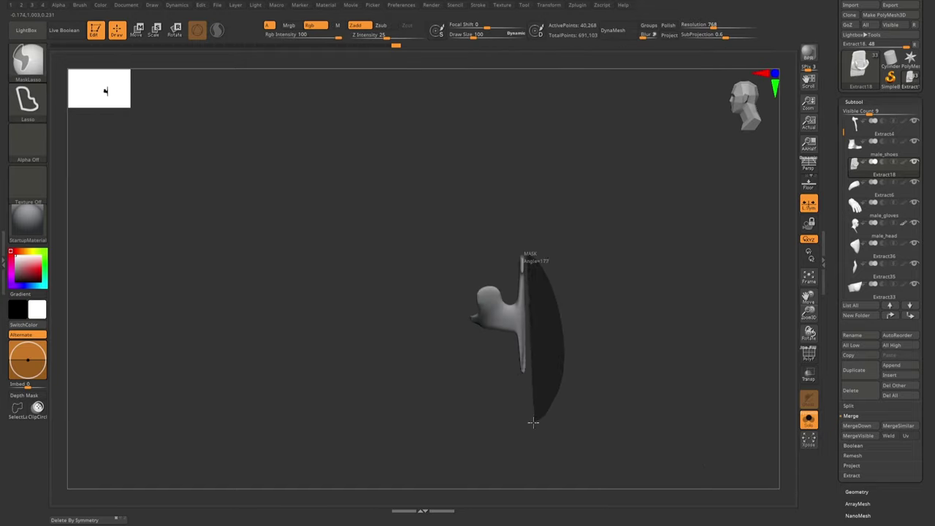
{"action": "key", "text": "ctrl+shift+s"}
{"action": "mouse_move", "coordinate": [475, 333]}
{"action": "left_mouse_down"}
{"action": "mouse_move", "coordinate": [511, 351]}
{"action": "mouse_move", "coordinate": [561, 341]}
{"action": "left_mouse_up"}
{"action": "key", "text": "w"}
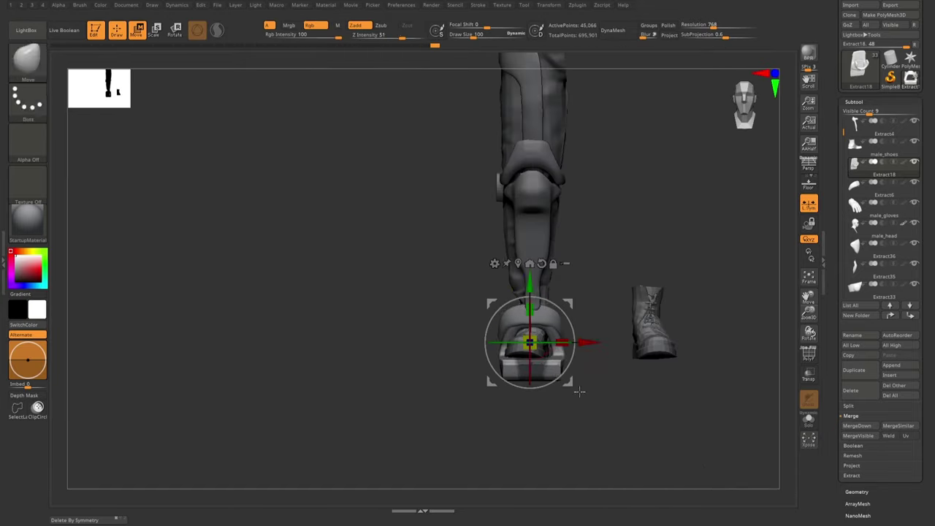
{"action": "key", "text": "q"}
{"action": "mouse_move", "coordinate": [579, 391]}
{"action": "left_mouse_down"}
{"action": "mouse_move", "coordinate": [511, 365]}
{"action": "mouse_move", "coordinate": [428, 382]}
{"action": "mouse_move", "coordinate": [455, 399]}
{"action": "left_mouse_up"}
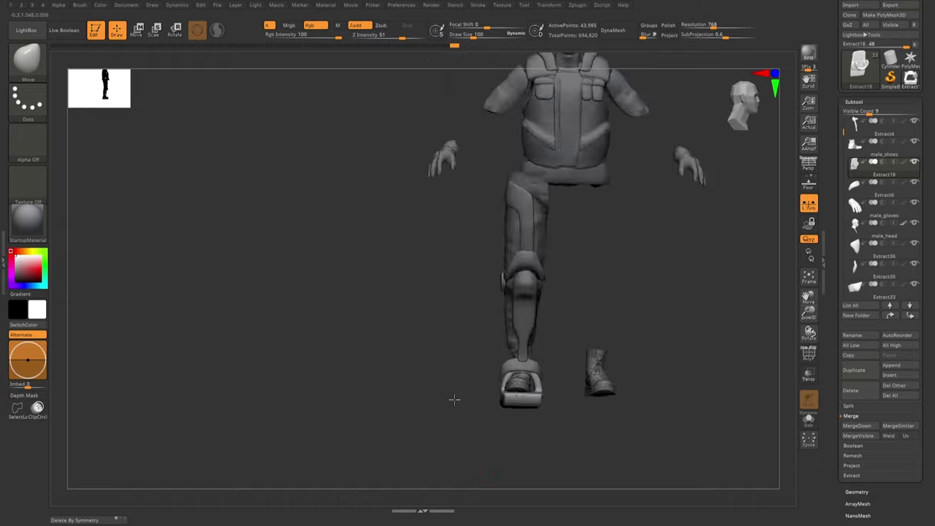
- Select the male_shoes1 mesh and solo it to check the shoes
{"action": "left_click", "coordinate": [455, 399], "text": "alt"}
{"action": "key", "text": "ctrl+shift+s"}
{"action": "left_click_drag", "start_coordinate": [511, 351], "coordinate": [572, 358]}
{"action": "key", "text": "ctrl+shift+s"}
{"action": "left_click_drag", "start_coordinate": [623, 394], "coordinate": [556, 356], "text": "shift"}
{"action": "key", "text": "w"}
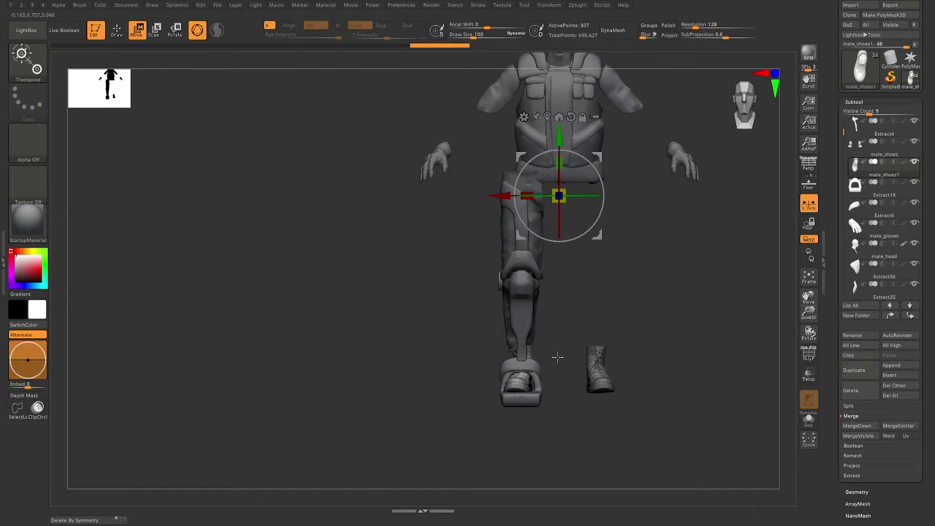
{"action": "left_click", "coordinate": [602, 378], "text": "alt"}
{"action": "mouse_move", "coordinate": [601, 377]}
{"action": "left_mouse_down"}
{"action": "mouse_move", "coordinate": [555, 365]}
{"action": "mouse_move", "coordinate": [535, 346]}
{"action": "mouse_move", "coordinate": [541, 303]}
{"action": "mouse_move", "coordinate": [595, 350]}
{"action": "left_mouse_up"}
{"action": "key", "text": "q"}
- DynaMesh the foot piece Extract6 and view the legs from the side
{"action": "left_click", "coordinate": [541, 303], "text": "alt"}
{"action": "left_click", "coordinate": [570, 366]}
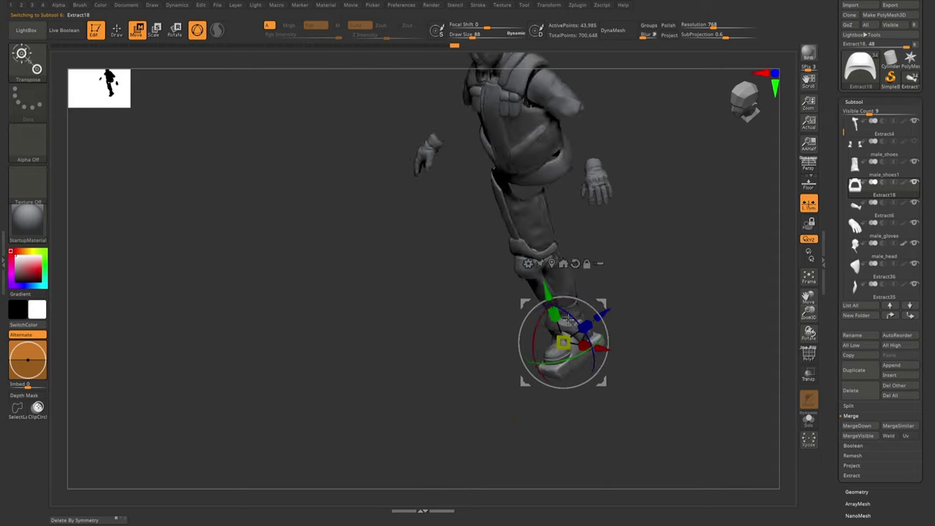
{"action": "left_click", "coordinate": [559, 343], "text": "alt"}
{"action": "left_click_drag", "start_coordinate": [578, 317], "coordinate": [593, 412], "text": "shift"}
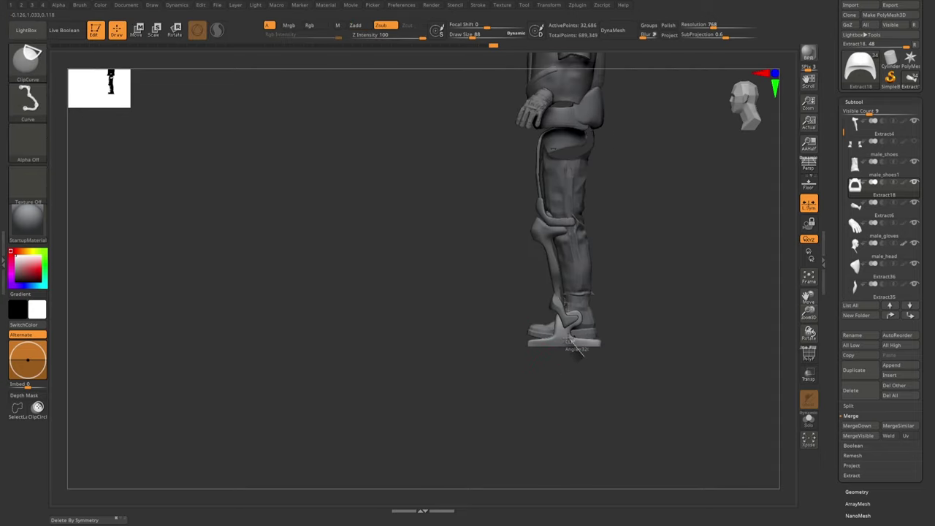
{"action": "mouse_move", "coordinate": [584, 365]}
{"action": "left_mouse_down"}
{"action": "mouse_move", "coordinate": [602, 355]}
{"action": "mouse_move", "coordinate": [575, 356]}
{"action": "mouse_move", "coordinate": [633, 373]}
{"action": "left_mouse_up"}
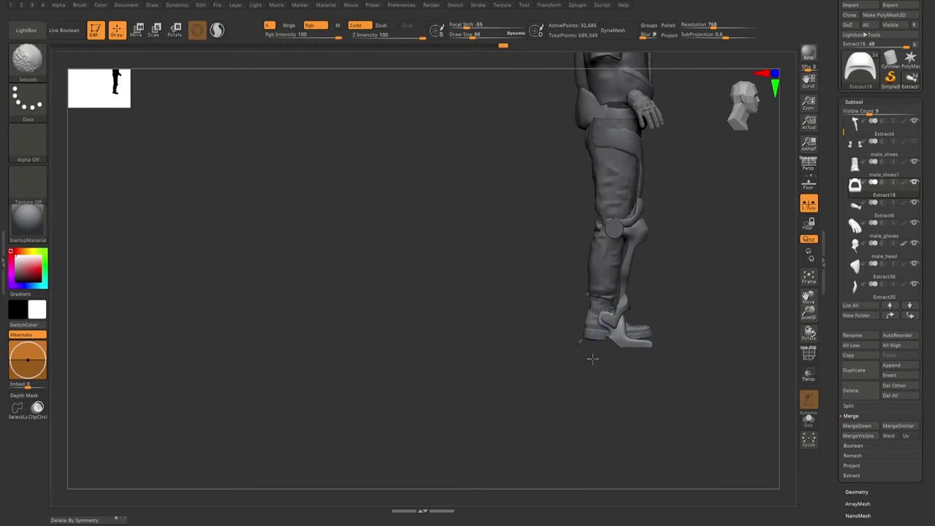
{"action": "mouse_move", "coordinate": [638, 307]}
{"action": "left_mouse_down"}
{"action": "mouse_move", "coordinate": [621, 343]}
{"action": "mouse_move", "coordinate": [577, 355]}
{"action": "left_mouse_up"}
- Trim excess off the ankle piece over the shoe with the TrimDynamic brush
{"action": "key", "text": "q"}
{"action": "left_click", "coordinate": [632, 352], "text": "alt"}
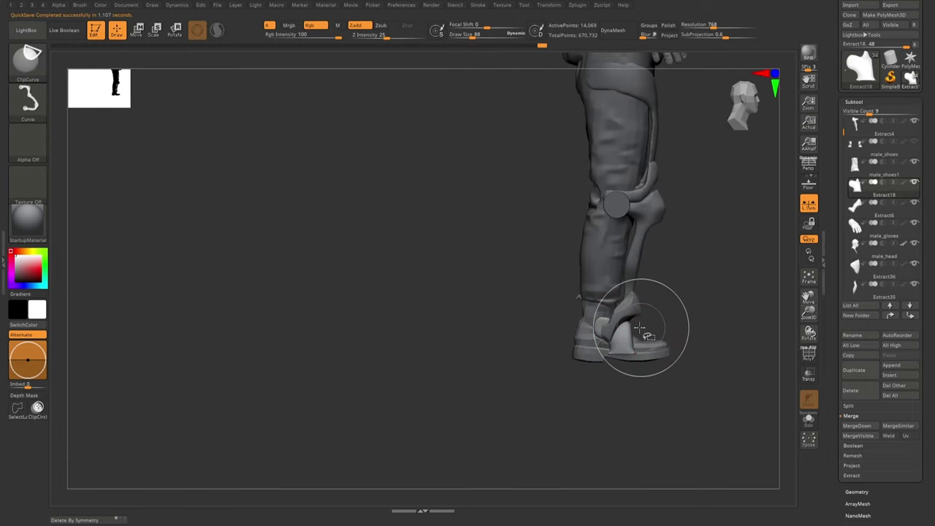
{"action": "mouse_move", "coordinate": [621, 367]}
{"action": "left_mouse_down"}
{"action": "mouse_move", "coordinate": [689, 396]}
{"action": "mouse_move", "coordinate": [611, 367]}
{"action": "mouse_move", "coordinate": [538, 312]}
{"action": "mouse_move", "coordinate": [581, 250]}
{"action": "mouse_move", "coordinate": [599, 332]}
{"action": "mouse_move", "coordinate": [616, 293]}
{"action": "left_mouse_up"}
{"action": "key", "text": "b"}
{"action": "key", "text": "i"}
{"action": "key", "text": "n"}
{"action": "key", "text": "b"}
{"action": "key", "text": "t"}
{"action": "key", "text": "d"}
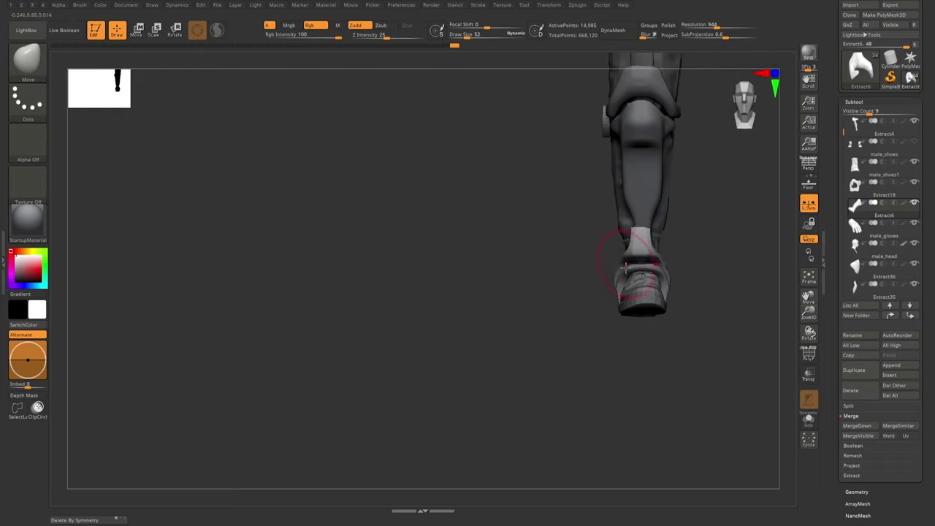
{"action": "left_click_drag", "start_coordinate": [625, 267], "coordinate": [580, 273]}
{"action": "left_click_drag", "start_coordinate": [579, 274], "coordinate": [662, 292], "text": "ctrl+shift"}
- Adjust the ankle piece with the Move gizmo, then select another armor piece and the body
{"action": "key", "text": "w"}
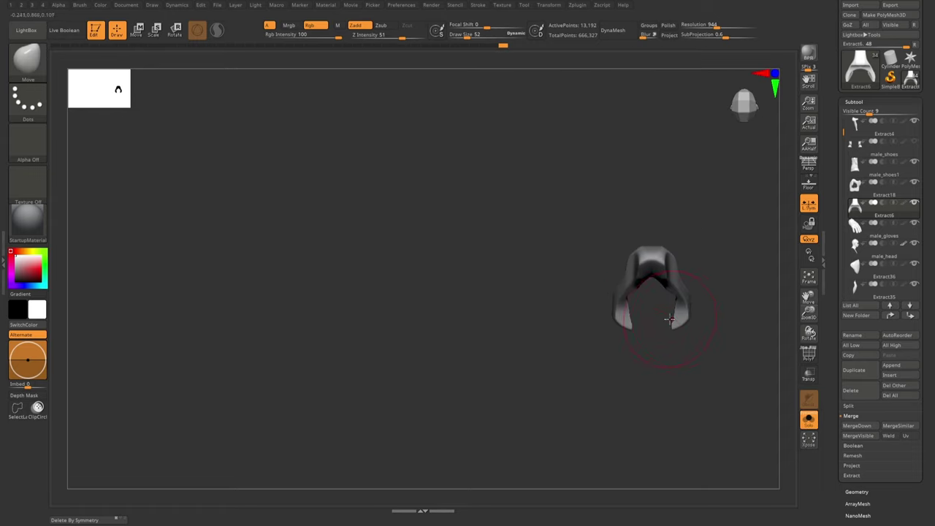
{"action": "mouse_move", "coordinate": [644, 351]}
{"action": "left_mouse_down"}
{"action": "mouse_move", "coordinate": [603, 397]}
{"action": "mouse_move", "coordinate": [575, 360]}
{"action": "left_mouse_up"}
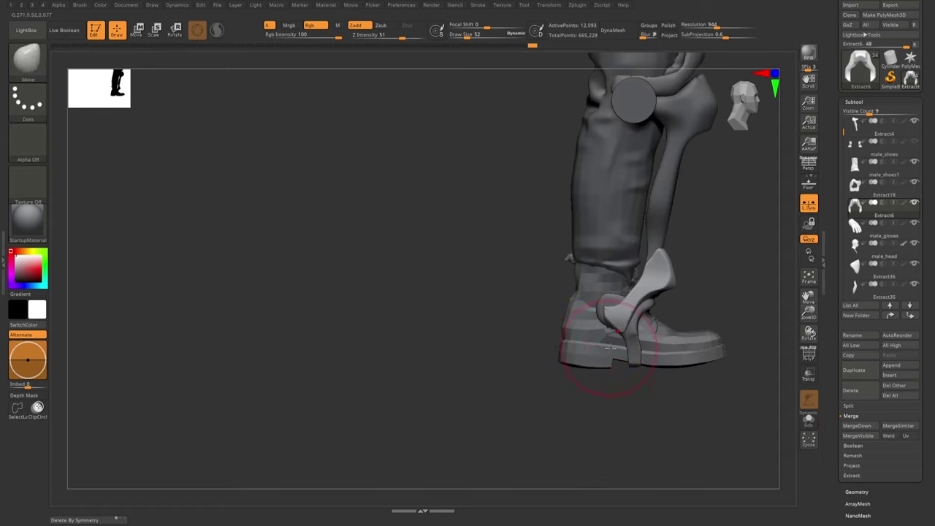
{"action": "mouse_move", "coordinate": [646, 337]}
{"action": "left_mouse_down"}
{"action": "mouse_move", "coordinate": [620, 307]}
{"action": "mouse_move", "coordinate": [568, 292]}
{"action": "mouse_move", "coordinate": [538, 317]}
{"action": "left_mouse_up"}
{"action": "key", "text": "w"}
{"action": "left_click", "coordinate": [532, 147], "text": "alt"}
{"action": "key", "text": "q"}
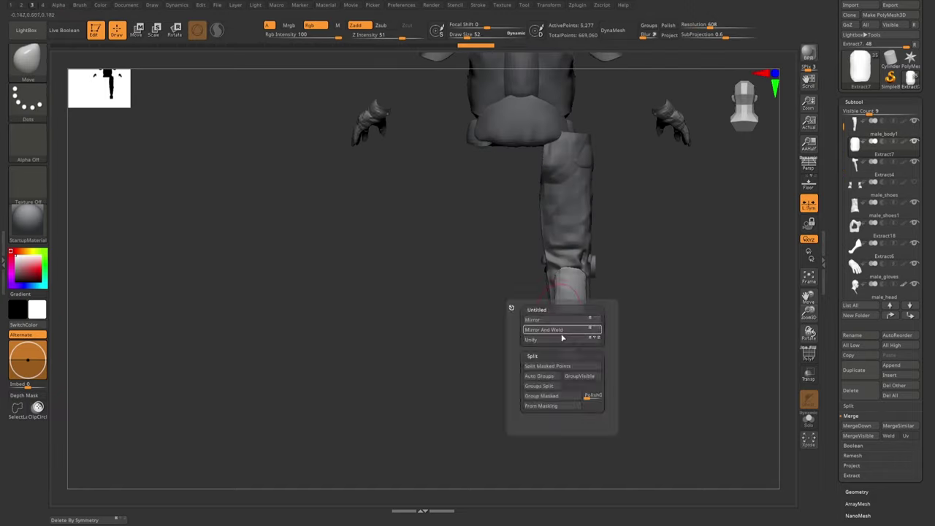
{"action": "mouse_move", "coordinate": [690, 61]}
{"action": "left_mouse_down", "text": "shift"}
{"action": "mouse_move", "coordinate": [597, 333]}
{"action": "mouse_move", "coordinate": [559, 321]}
{"action": "left_mouse_up", "text": "shift"}
{"action": "left_click", "coordinate": [601, 219], "text": "alt"}
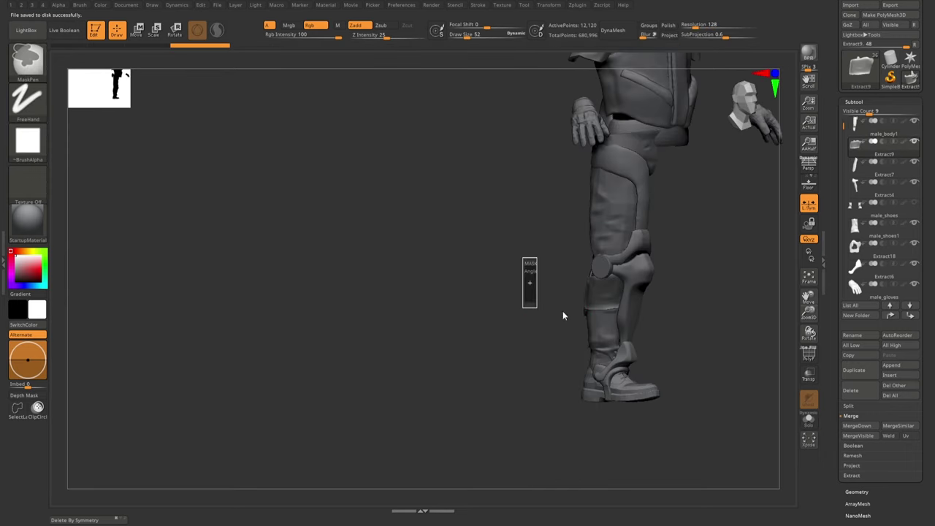
- Solo the shin band, turn on local symmetry, and select the knee disc cylinder
{"action": "key", "text": "f"}
{"action": "left_click_drag", "start_coordinate": [484, 370], "coordinate": [459, 378]}
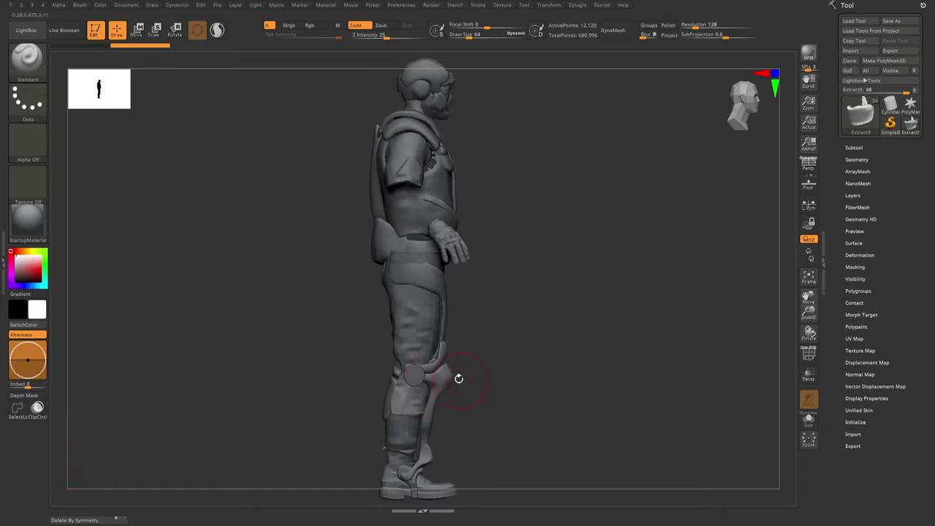
{"action": "left_click", "coordinate": [549, 5]}
{"action": "left_click", "coordinate": [621, 117]}
{"action": "left_click", "coordinate": [581, 208]}
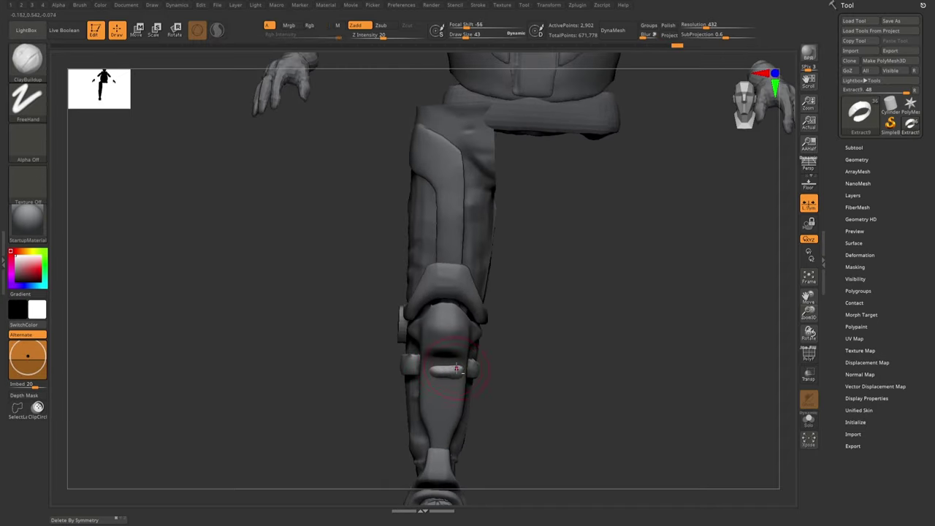
{"action": "left_click_drag", "start_coordinate": [449, 391], "coordinate": [457, 331]}
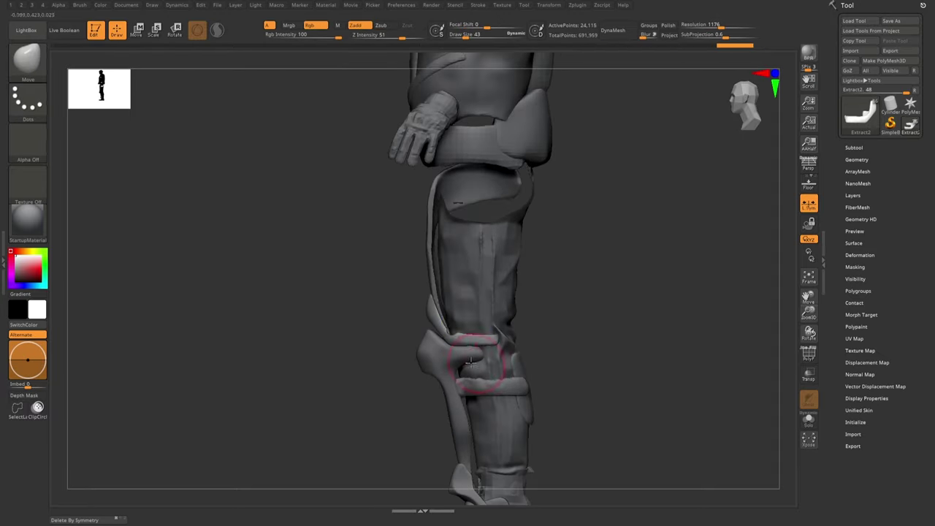
{"action": "left_click", "coordinate": [487, 345], "text": "alt"}
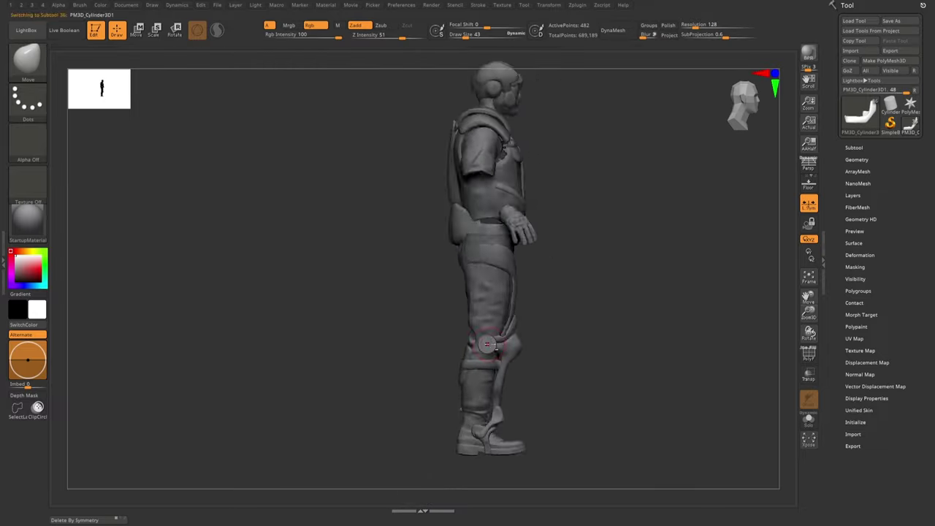
- Zoom in on the merged leg armor from the front
{"action": "left_click_drag", "start_coordinate": [487, 345], "coordinate": [531, 358]}
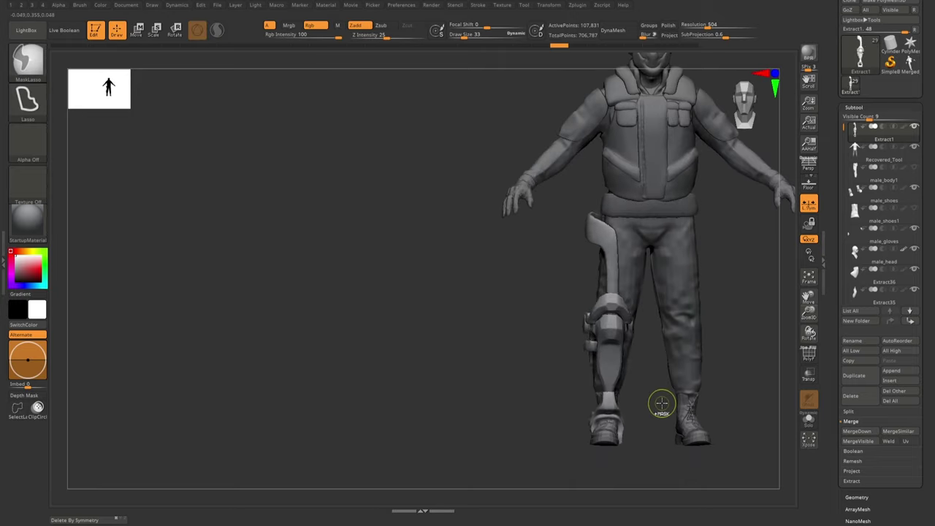
- Try mirroring the leg armor, then display its polygroups and check them from several angles
{"action": "key", "text": "w"}
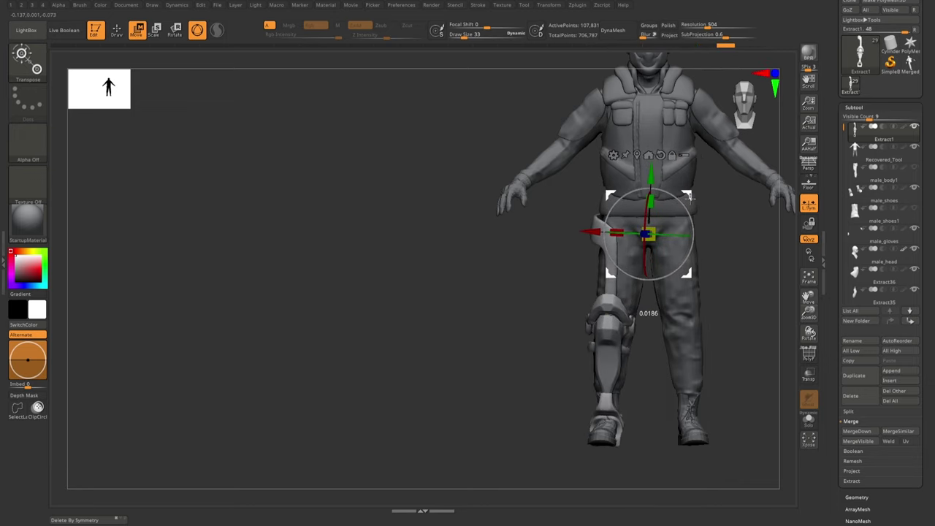
{"action": "left_click_drag", "start_coordinate": [691, 194], "coordinate": [684, 195], "text": "shift"}
{"action": "left_click_drag", "start_coordinate": [587, 306], "coordinate": [701, 307], "text": "shift"}
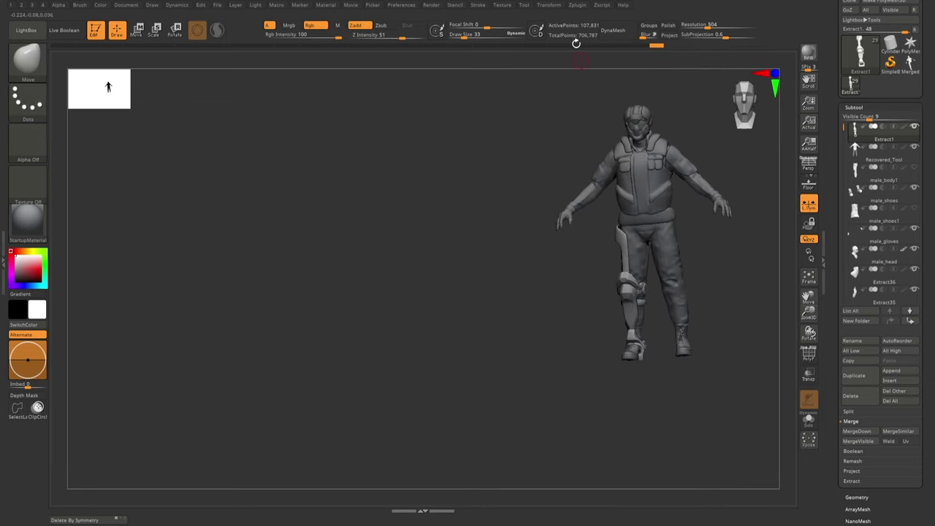
{"action": "key", "text": "shift+f"}
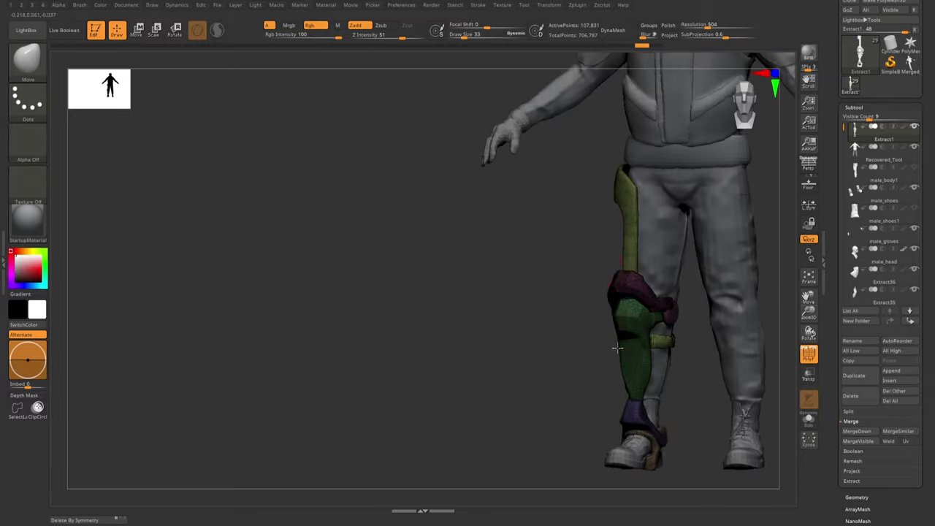
{"action": "key", "text": "shift+f"}
{"action": "mouse_move", "coordinate": [645, 339]}
{"action": "left_mouse_down"}
{"action": "mouse_move", "coordinate": [615, 367]}
{"action": "mouse_move", "coordinate": [695, 378]}
{"action": "left_mouse_up"}
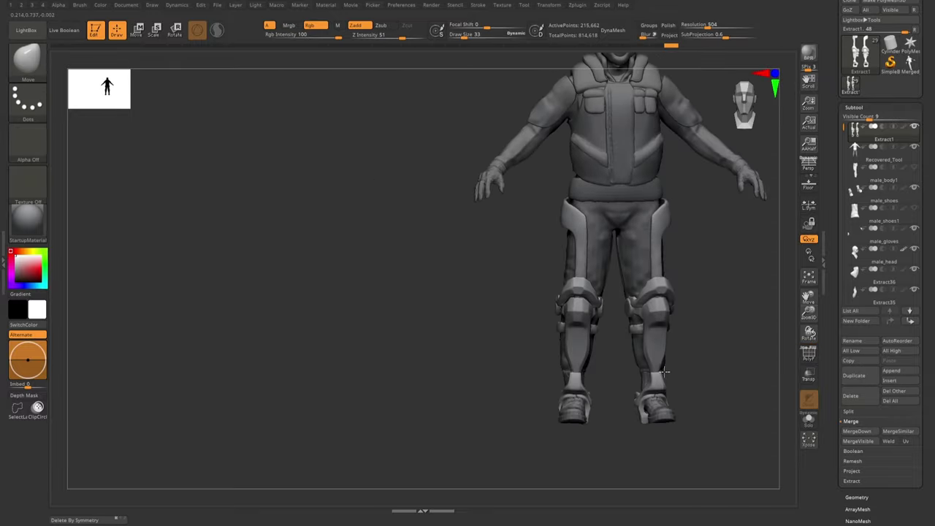
{"action": "left_click", "coordinate": [673, 380], "text": "ctrl+shift"}
{"action": "key", "text": "shift+f"}
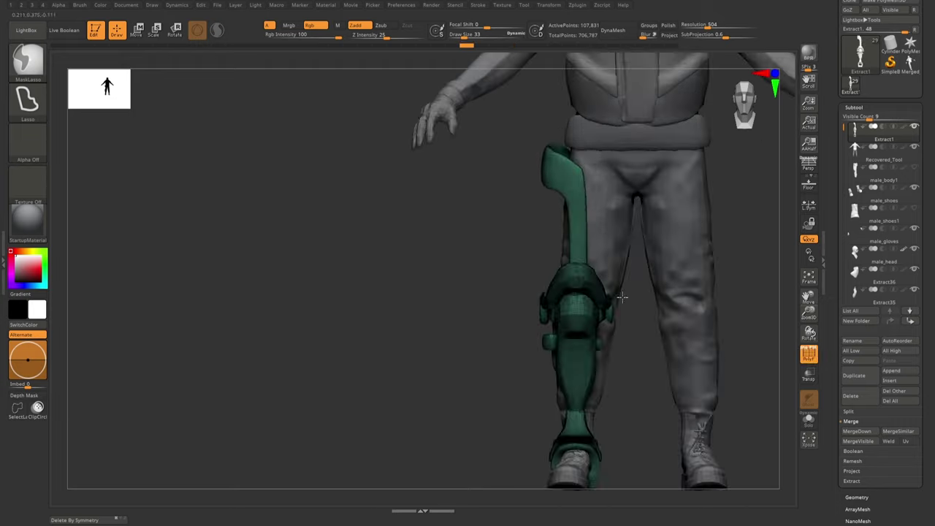
{"action": "mouse_move", "coordinate": [701, 439]}
{"action": "left_mouse_down"}
{"action": "mouse_move", "coordinate": [657, 289]}
{"action": "mouse_move", "coordinate": [286, 148]}
{"action": "left_mouse_up"}
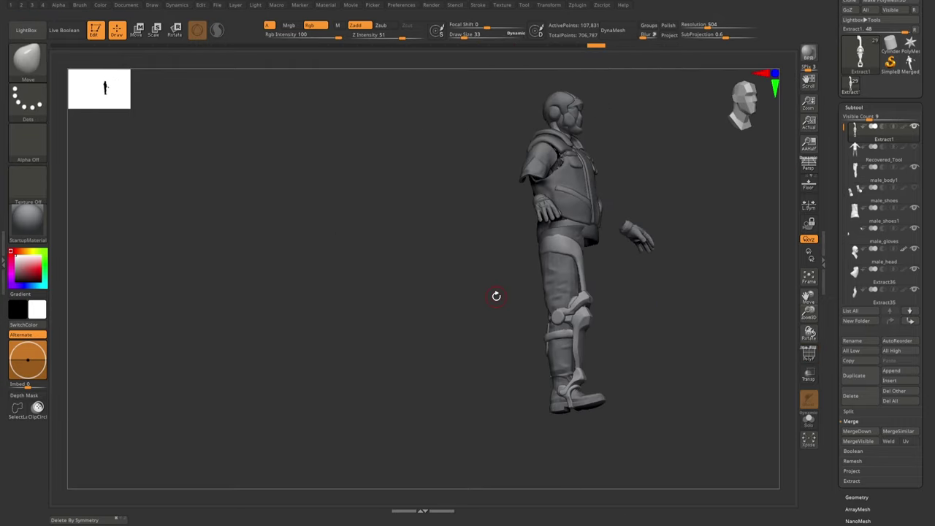
{"action": "mouse_move", "coordinate": [496, 296]}
{"action": "left_mouse_down"}
{"action": "mouse_move", "coordinate": [501, 265]}
{"action": "mouse_move", "coordinate": [392, 278]}
{"action": "mouse_move", "coordinate": [434, 291]}
{"action": "mouse_move", "coordinate": [350, 285]}
{"action": "mouse_move", "coordinate": [394, 301]}
{"action": "left_mouse_up"}
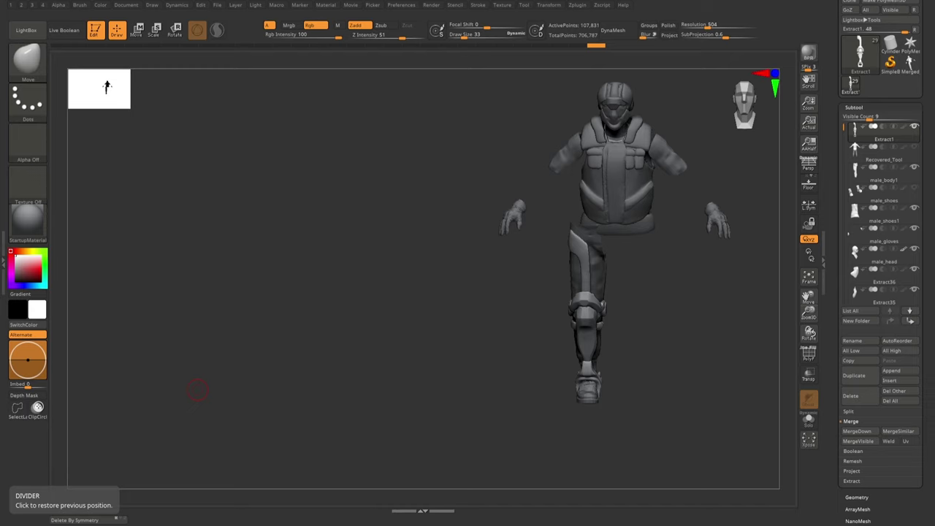
{"action": "mouse_move", "coordinate": [475, 338]}
{"action": "left_mouse_down"}
{"action": "mouse_move", "coordinate": [445, 323]}
{"action": "mouse_move", "coordinate": [512, 315]}
{"action": "mouse_move", "coordinate": [353, 357]}
{"action": "mouse_move", "coordinate": [330, 376]}
{"action": "mouse_move", "coordinate": [350, 388]}
{"action": "mouse_move", "coordinate": [424, 306]}
{"action": "mouse_move", "coordinate": [606, 309]}
{"action": "left_mouse_up"}
- Split the leg armor into separate pieces with Groups Split and select the ankle piece
{"action": "key", "text": "shift+f"}
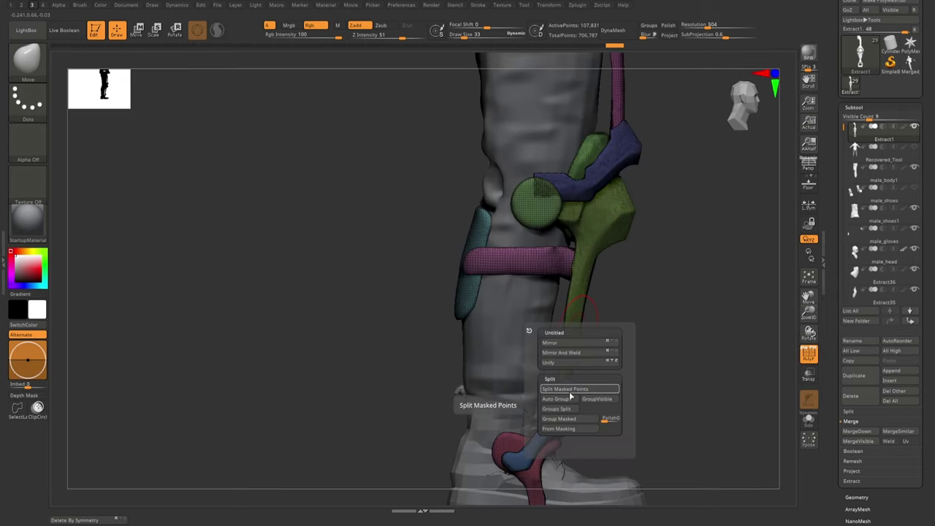
{"action": "left_click", "coordinate": [571, 395]}
{"action": "left_click", "coordinate": [564, 400], "text": "alt"}
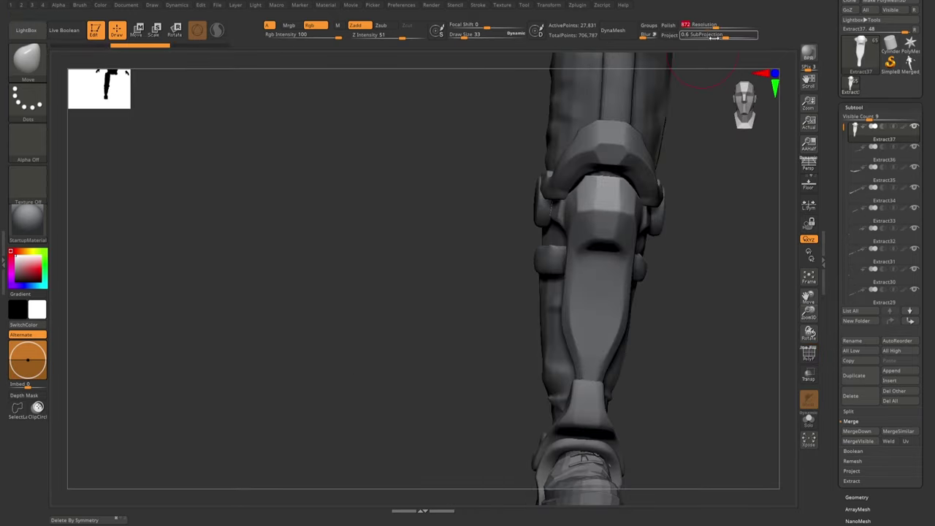
{"action": "mouse_move", "coordinate": [409, 219]}
{"action": "left_mouse_down"}
{"action": "mouse_move", "coordinate": [633, 214]}
{"action": "mouse_move", "coordinate": [621, 301]}
{"action": "left_mouse_up"}
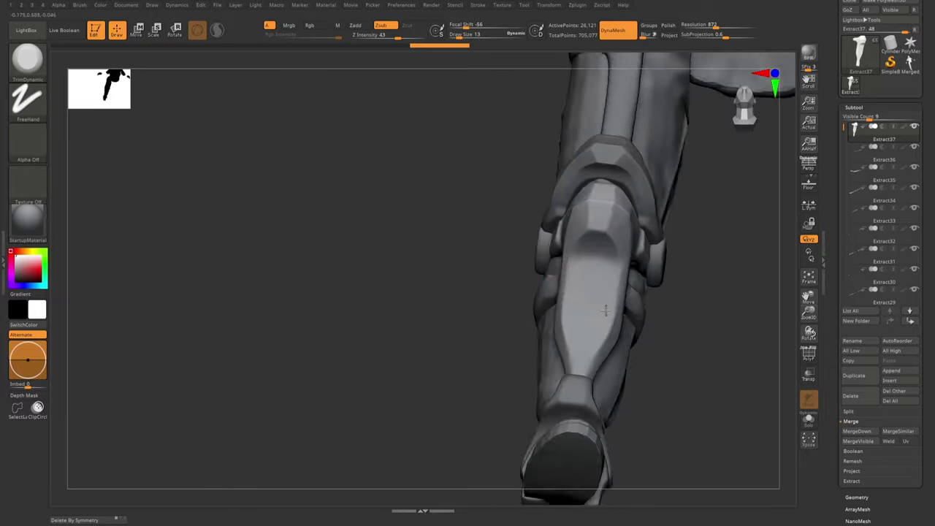
- Flatten the shin plate's bevelled faces with masking and ClipCurve from side and front views
{"action": "key", "text": "ctrl"}
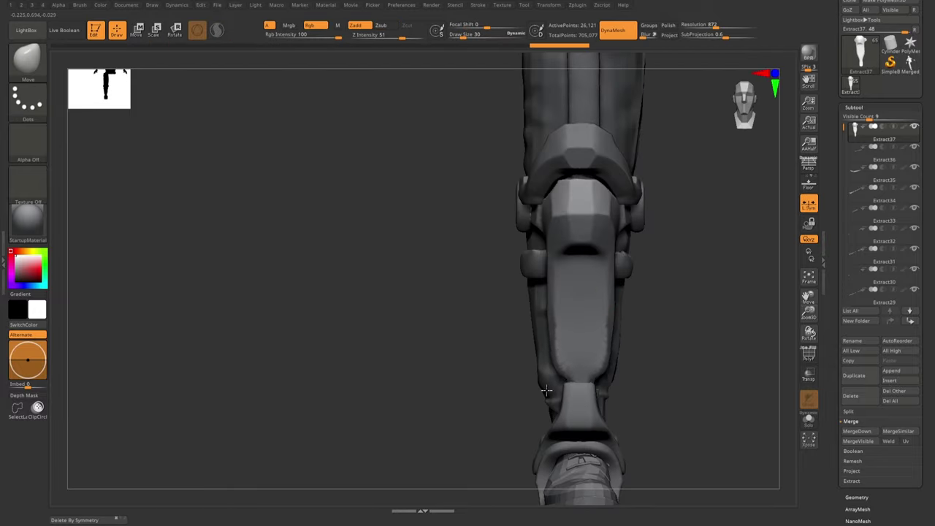
{"action": "left_click_drag", "start_coordinate": [547, 391], "coordinate": [580, 374]}
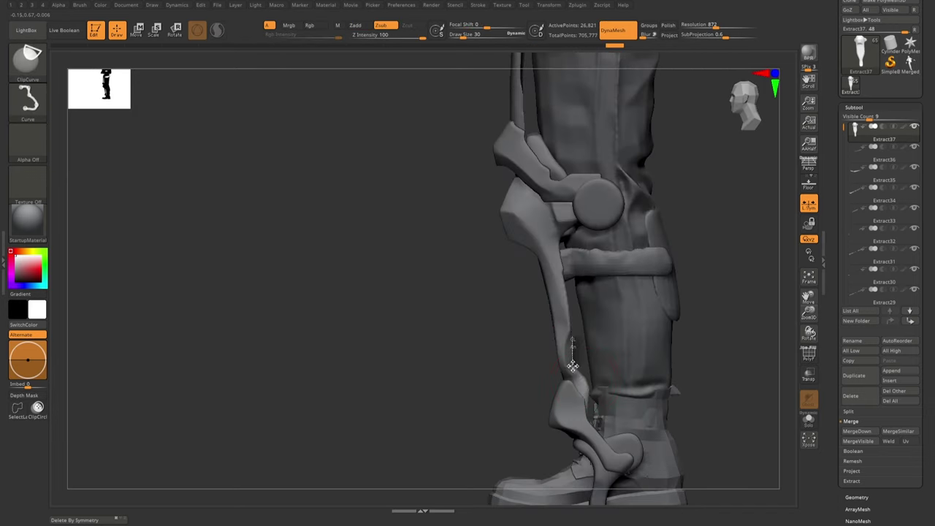
{"action": "mouse_move", "coordinate": [585, 409]}
{"action": "left_mouse_down"}
{"action": "mouse_move", "coordinate": [556, 276]}
{"action": "mouse_move", "coordinate": [588, 354]}
{"action": "left_mouse_up"}
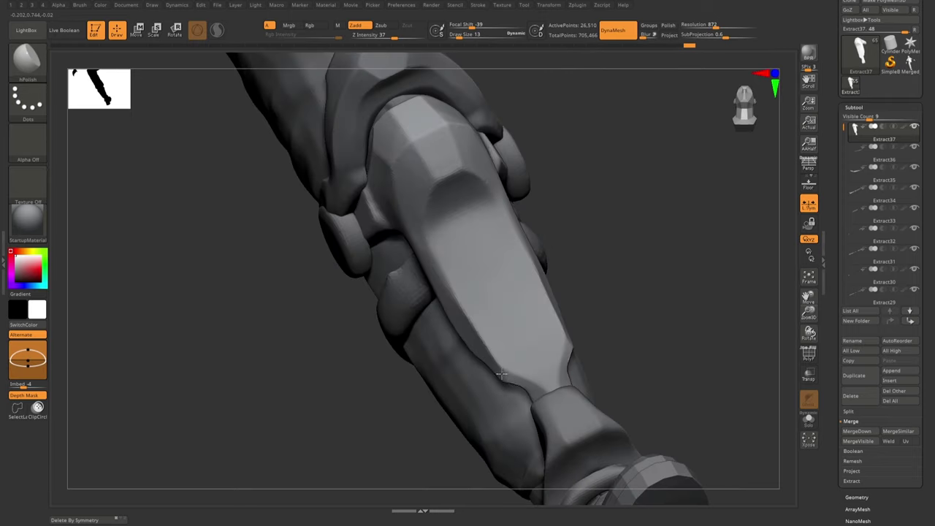
{"action": "key", "text": "ctrl+shift"}
{"action": "mouse_move", "coordinate": [583, 328]}
{"action": "left_mouse_down"}
{"action": "mouse_move", "coordinate": [575, 233]}
{"action": "mouse_move", "coordinate": [573, 310]}
{"action": "left_mouse_up"}
{"action": "mouse_move", "coordinate": [569, 358]}
{"action": "left_mouse_down"}
{"action": "mouse_move", "coordinate": [533, 327]}
{"action": "mouse_move", "coordinate": [532, 384]}
{"action": "mouse_move", "coordinate": [555, 292]}
{"action": "left_mouse_up"}
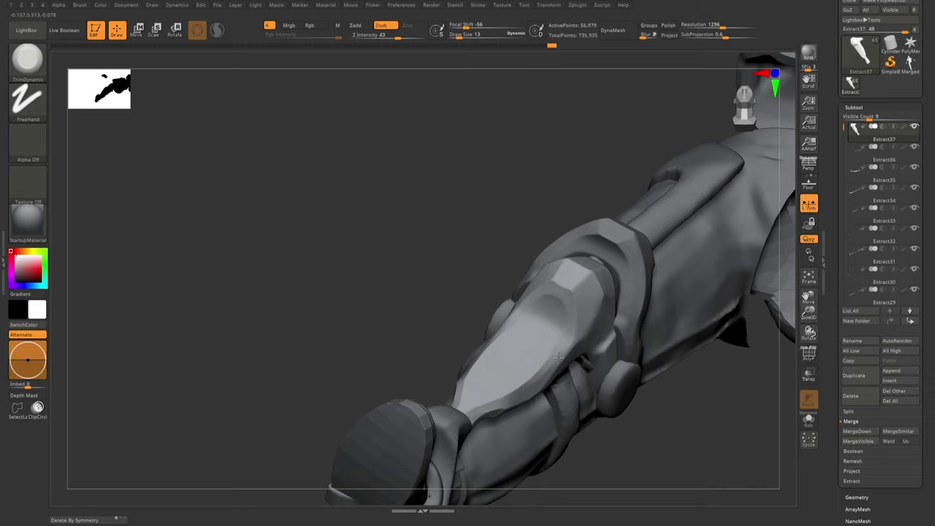
{"action": "mouse_move", "coordinate": [558, 357]}
{"action": "left_mouse_down"}
{"action": "mouse_move", "coordinate": [480, 313]}
{"action": "mouse_move", "coordinate": [472, 336]}
{"action": "left_mouse_up"}
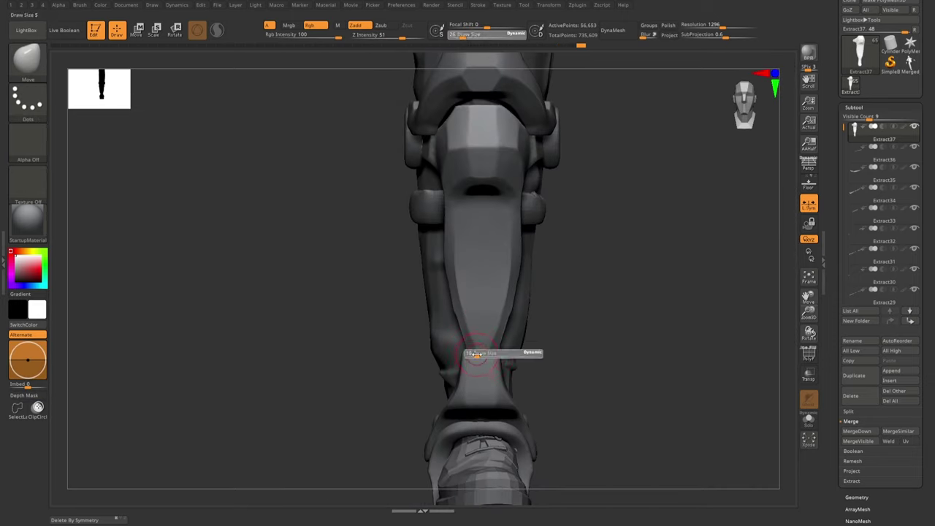
- Smooth the curved ankle brace Extract20 and load Merged_Extract1 from the Tool palette
{"action": "mouse_move", "coordinate": [458, 373]}
{"action": "left_mouse_down"}
{"action": "mouse_move", "coordinate": [470, 379]}
{"action": "mouse_move", "coordinate": [504, 360]}
{"action": "left_mouse_up"}
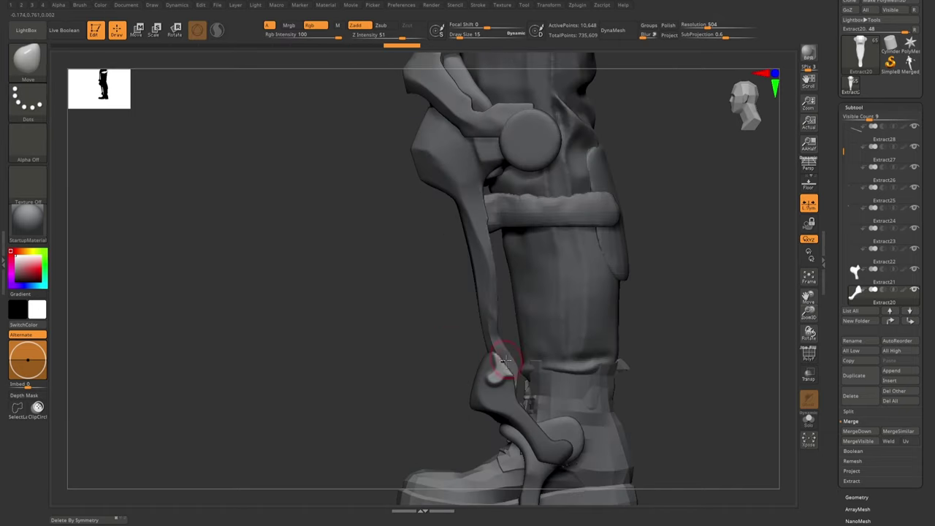
{"action": "mouse_move", "coordinate": [483, 397]}
{"action": "left_mouse_down", "text": "shift"}
{"action": "mouse_move", "coordinate": [487, 381]}
{"action": "mouse_move", "coordinate": [511, 377]}
{"action": "mouse_move", "coordinate": [516, 361]}
{"action": "mouse_move", "coordinate": [500, 375]}
{"action": "mouse_move", "coordinate": [436, 378]}
{"action": "mouse_move", "coordinate": [471, 380]}
{"action": "mouse_move", "coordinate": [506, 423]}
{"action": "mouse_move", "coordinate": [501, 386]}
{"action": "mouse_move", "coordinate": [486, 398]}
{"action": "mouse_move", "coordinate": [490, 439]}
{"action": "mouse_move", "coordinate": [476, 426]}
{"action": "mouse_move", "coordinate": [522, 434]}
{"action": "mouse_move", "coordinate": [489, 420]}
{"action": "mouse_move", "coordinate": [551, 380]}
{"action": "mouse_move", "coordinate": [547, 367]}
{"action": "left_mouse_up", "text": "shift"}
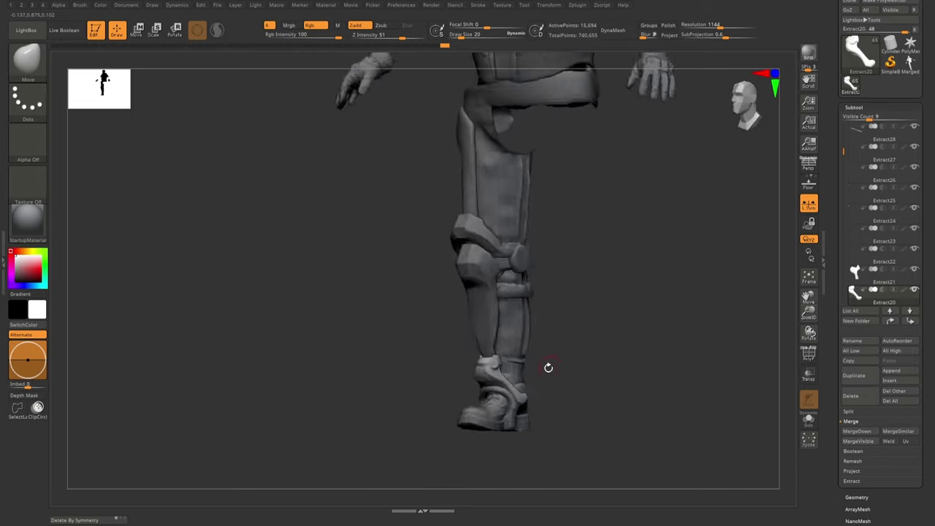
{"action": "left_click", "coordinate": [910, 65]}
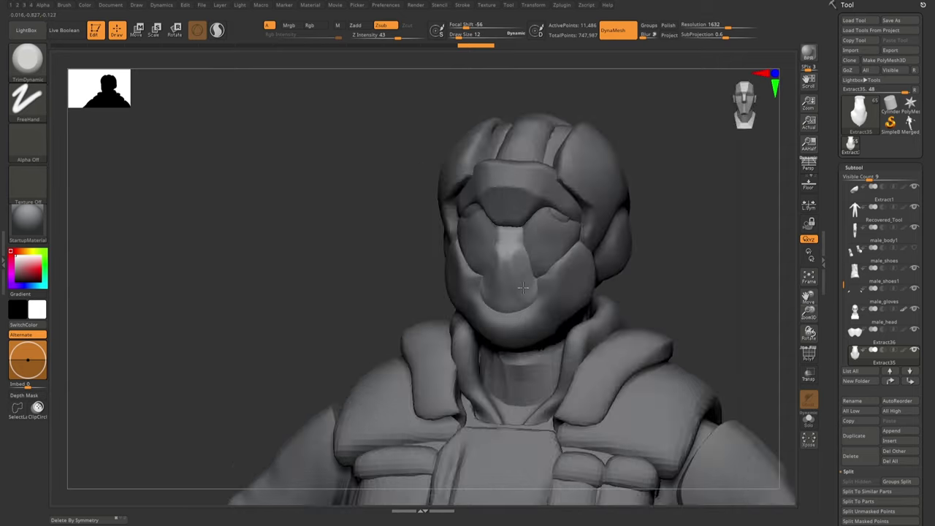
- Select another mask piece and switch from the TrimDynamic brush to the Move brush
{"action": "mouse_move", "coordinate": [488, 285]}
{"action": "right_mouse_down"}
{"action": "mouse_move", "coordinate": [496, 312]}
{"action": "mouse_move", "coordinate": [443, 276]}
{"action": "mouse_move", "coordinate": [473, 259]}
{"action": "mouse_move", "coordinate": [511, 299]}
{"action": "mouse_move", "coordinate": [488, 272]}
{"action": "mouse_move", "coordinate": [528, 291]}
{"action": "mouse_move", "coordinate": [521, 303]}
{"action": "mouse_move", "coordinate": [421, 285]}
{"action": "mouse_move", "coordinate": [438, 274]}
{"action": "mouse_move", "coordinate": [451, 291]}
{"action": "mouse_move", "coordinate": [495, 294]}
{"action": "right_mouse_up"}
{"action": "left_click", "coordinate": [511, 300], "text": "alt"}
{"action": "key", "text": "b"}
{"action": "key", "text": "t"}
{"action": "key", "text": "d"}
{"action": "key", "text": "b"}
{"action": "key", "text": "m"}
{"action": "key", "text": "v"}
- Orbit around the head and make Extract35 the active mask subtool
{"action": "mouse_move", "coordinate": [559, 291]}
{"action": "right_mouse_down"}
{"action": "mouse_move", "coordinate": [497, 339]}
{"action": "mouse_move", "coordinate": [471, 307]}
{"action": "mouse_move", "coordinate": [459, 312]}
{"action": "right_mouse_up"}
{"action": "mouse_move", "coordinate": [415, 340]}
{"action": "right_mouse_down"}
{"action": "mouse_move", "coordinate": [454, 348]}
{"action": "mouse_move", "coordinate": [719, 25]}
{"action": "right_mouse_up"}
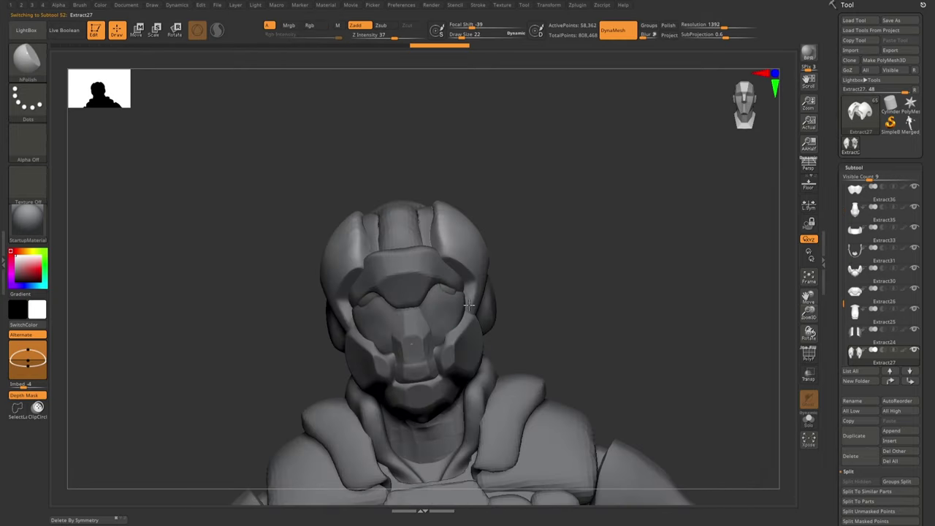
{"action": "mouse_move", "coordinate": [459, 271]}
{"action": "right_mouse_down"}
{"action": "mouse_move", "coordinate": [476, 324]}
{"action": "mouse_move", "coordinate": [460, 335]}
{"action": "mouse_move", "coordinate": [410, 321]}
{"action": "mouse_move", "coordinate": [438, 329]}
{"action": "mouse_move", "coordinate": [358, 334]}
{"action": "mouse_move", "coordinate": [434, 315]}
{"action": "mouse_move", "coordinate": [438, 350]}
{"action": "mouse_move", "coordinate": [453, 329]}
{"action": "mouse_move", "coordinate": [409, 322]}
{"action": "mouse_move", "coordinate": [448, 319]}
{"action": "mouse_move", "coordinate": [452, 343]}
{"action": "right_mouse_up"}
{"action": "left_click", "coordinate": [358, 335], "text": "alt"}
{"action": "left_click", "coordinate": [439, 347], "text": "alt"}
- Work the mask with hPolish and Move brushes, then make Extract36 active
{"action": "key", "text": "b"}
{"action": "key", "text": "h"}
{"action": "key", "text": "p"}
{"action": "key", "text": "b"}
{"action": "key", "text": "m"}
{"action": "key", "text": "v"}
{"action": "left_click", "coordinate": [448, 319], "text": "alt"}
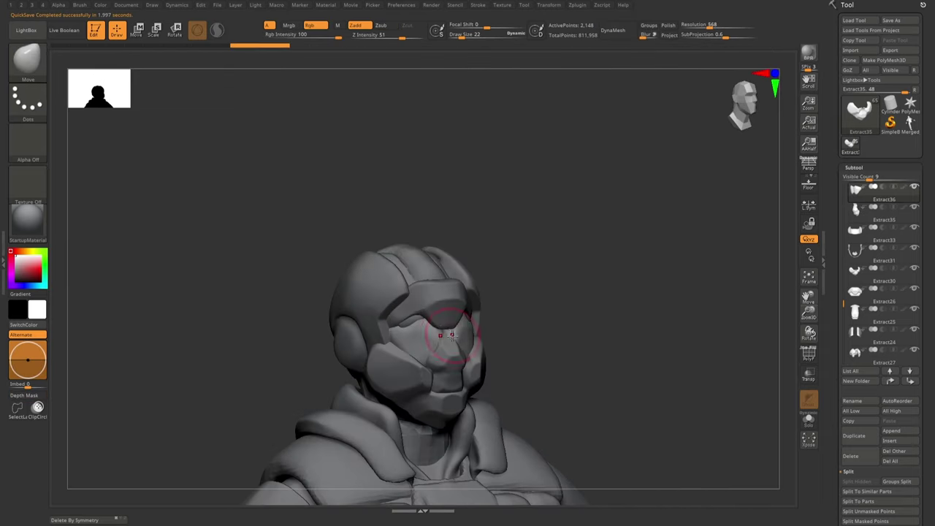
- Carve creases with the Orb_Cracks brush, then switch to Move on Extract26
{"action": "key", "text": "b"}
{"action": "key", "text": "o"}
{"action": "key", "text": "c"}
{"action": "key", "text": "s"}
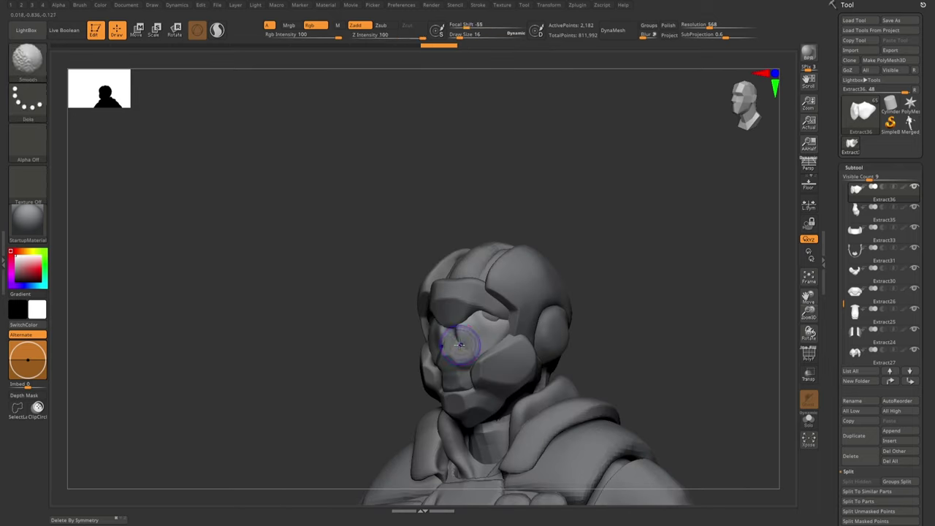
{"action": "mouse_move", "coordinate": [475, 334]}
{"action": "right_mouse_down"}
{"action": "mouse_move", "coordinate": [471, 341]}
{"action": "mouse_move", "coordinate": [539, 290]}
{"action": "mouse_move", "coordinate": [476, 300]}
{"action": "right_mouse_up"}
{"action": "key", "text": "b"}
{"action": "key", "text": "m"}
{"action": "key", "text": "v"}
{"action": "left_click", "coordinate": [476, 300], "text": "alt"}
- Clear the mask marks on the nose from a front view with a smaller brush
{"action": "mouse_move", "coordinate": [532, 226]}
{"action": "right_mouse_down", "text": "shift"}
{"action": "mouse_move", "coordinate": [497, 309]}
{"action": "mouse_move", "coordinate": [565, 324]}
{"action": "mouse_move", "coordinate": [512, 325]}
{"action": "mouse_move", "coordinate": [555, 336]}
{"action": "right_mouse_up", "text": "shift"}
{"action": "key", "text": "q"}
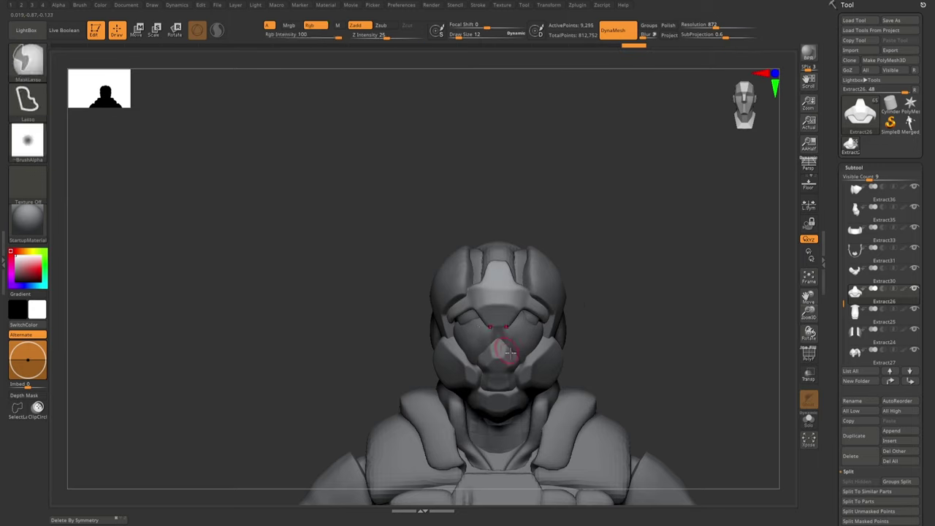
{"action": "right_click_drag", "start_coordinate": [510, 353], "coordinate": [596, 339]}
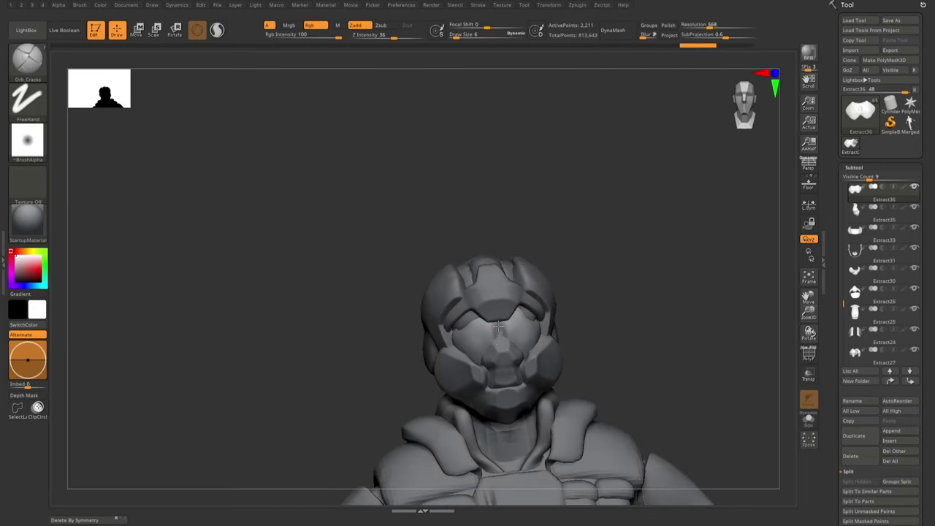
{"action": "key", "text": "b"}
{"action": "mouse_move", "coordinate": [498, 326]}
{"action": "right_mouse_down", "text": "shift"}
{"action": "mouse_move", "coordinate": [531, 403]}
{"action": "mouse_move", "coordinate": [511, 351]}
{"action": "right_mouse_up", "text": "shift"}
- Trim Extract35 along a clip curve drawn beside the face
{"action": "left_click", "coordinate": [522, 386], "text": "alt"}
{"action": "key", "text": "b"}
{"action": "key", "text": "t"}
{"action": "key", "text": "d"}
{"action": "left_click_drag", "start_coordinate": [526, 347], "coordinate": [530, 414], "text": "ctrl+shift"}
{"action": "right_click_drag", "start_coordinate": [530, 414], "coordinate": [545, 354]}
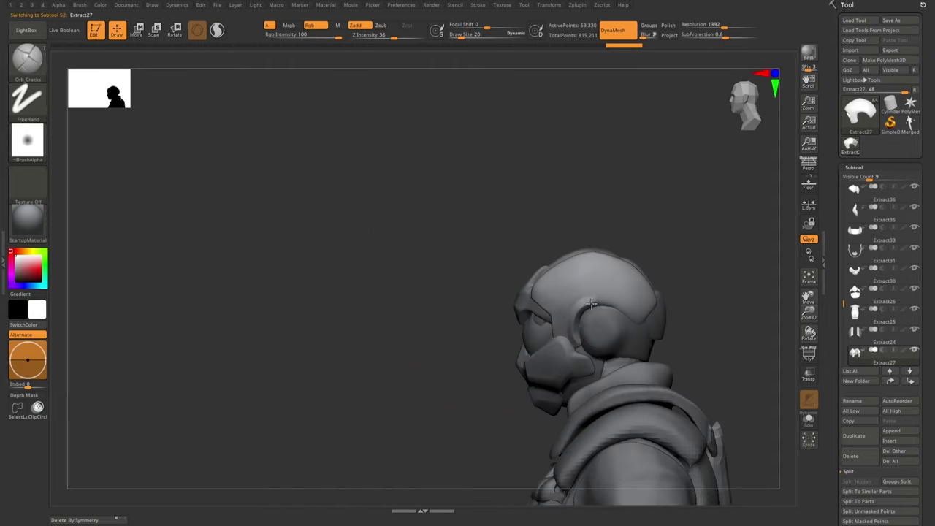
{"action": "mouse_move", "coordinate": [637, 319]}
{"action": "right_mouse_down"}
{"action": "mouse_move", "coordinate": [591, 375]}
{"action": "mouse_move", "coordinate": [614, 210]}
{"action": "right_mouse_up"}
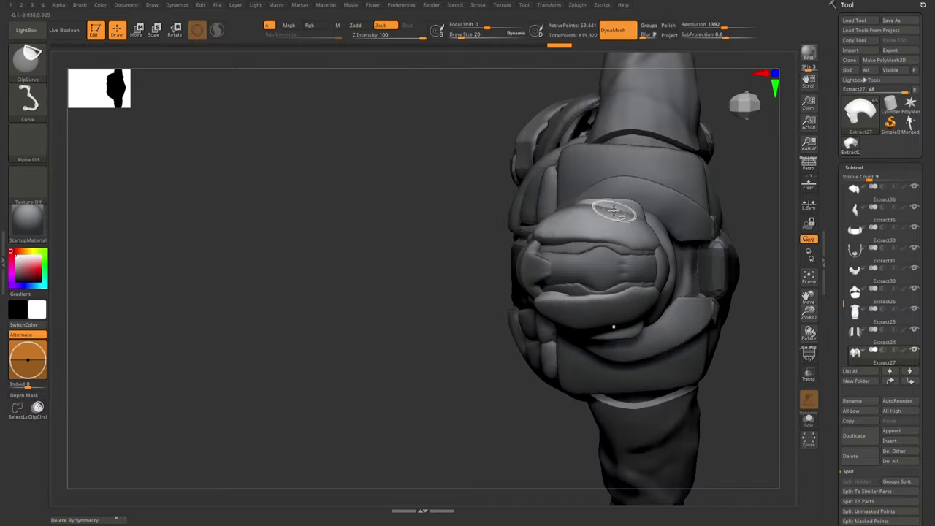
- Clip the helmet plate flat along a curved ClipCurve stroke
{"action": "left_click_drag", "start_coordinate": [641, 212], "coordinate": [642, 213], "text": "ctrl+shift"}
{"action": "mouse_move", "coordinate": [643, 212]}
{"action": "right_mouse_down"}
{"action": "mouse_move", "coordinate": [579, 251]}
{"action": "mouse_move", "coordinate": [716, 19]}
{"action": "right_mouse_up"}
{"action": "mouse_move", "coordinate": [577, 248]}
{"action": "right_mouse_down"}
{"action": "mouse_move", "coordinate": [629, 297]}
{"action": "mouse_move", "coordinate": [646, 292]}
{"action": "right_mouse_up"}
{"action": "left_click_drag", "start_coordinate": [579, 261], "coordinate": [581, 260], "text": "ctrl+shift"}
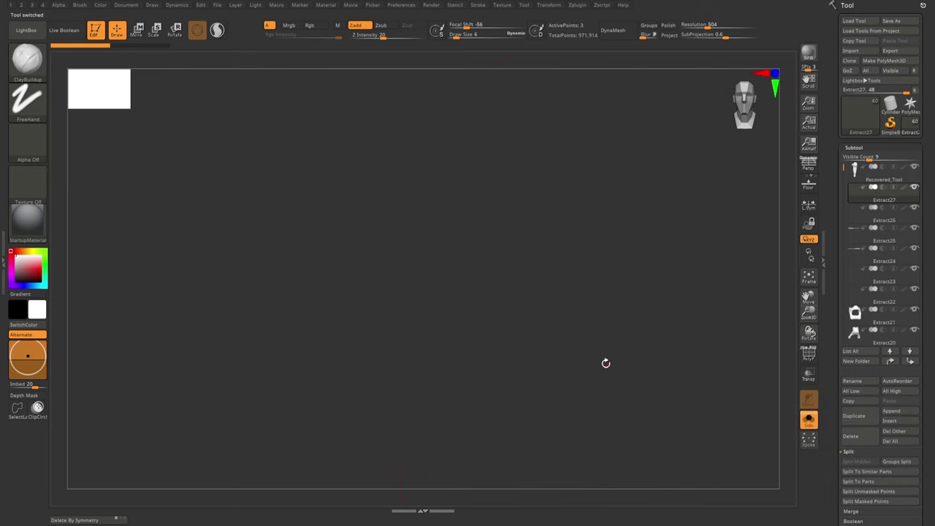
- Delete Extract24 and step down through the remaining subtools with polyframes shown
{"action": "left_click", "coordinate": [863, 448]}
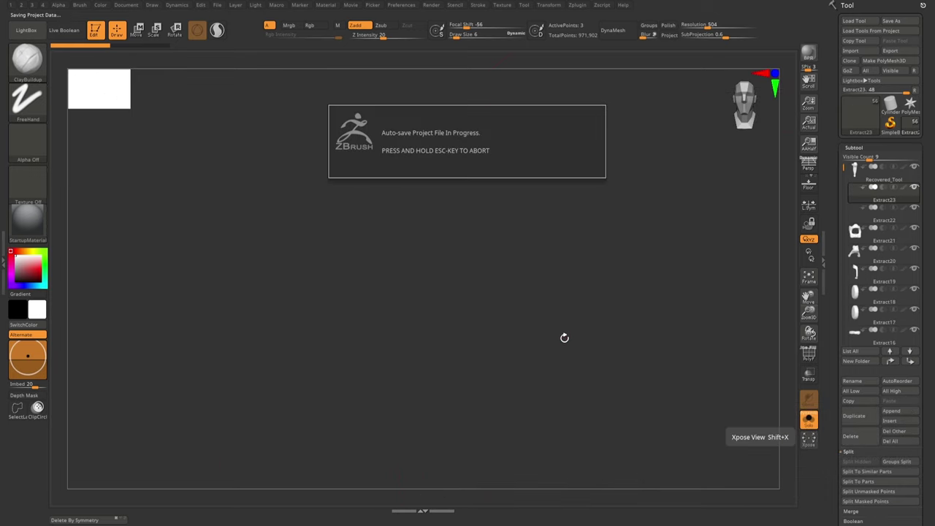
{"action": "key", "text": "Down"}
{"action": "key", "text": "shift+f"}
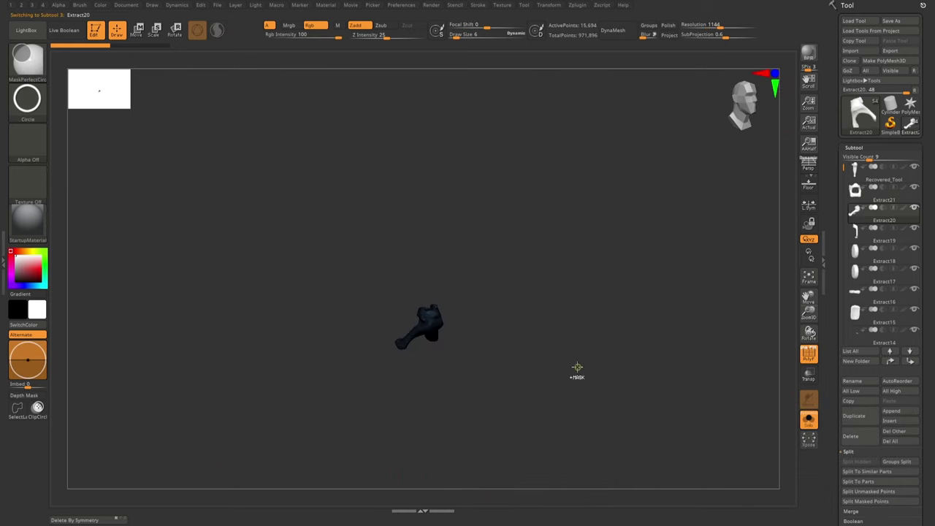
{"action": "key", "text": "Down"}
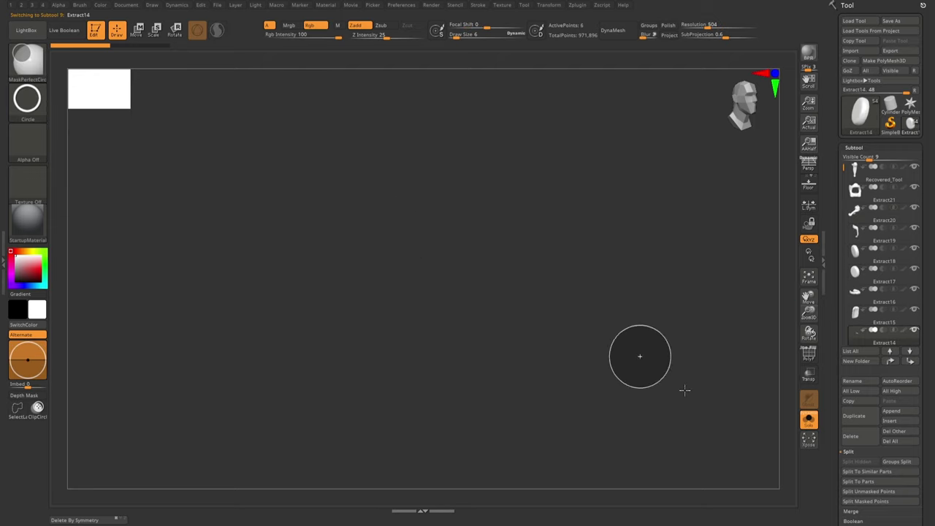
{"action": "key", "text": "Down"}
{"action": "key", "text": "Down"}
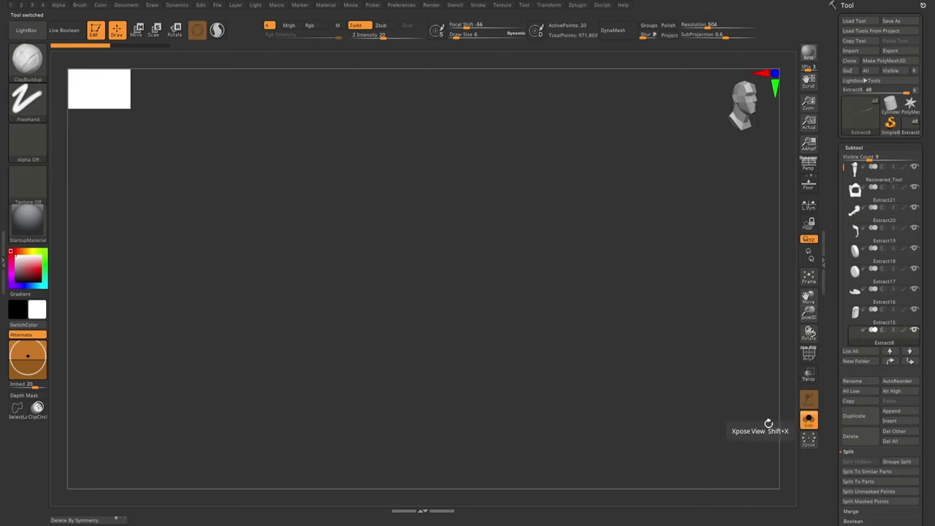
{"action": "key", "text": "Down"}
{"action": "key", "text": "Down"}
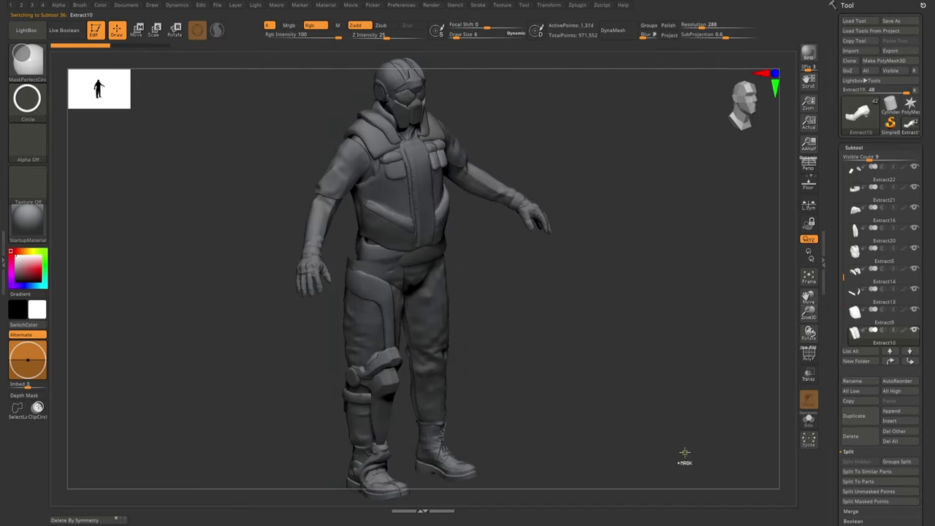
- Rotate the figure to a side view and enable L.Sym in the Transform menu
{"action": "left_click_drag", "start_coordinate": [683, 453], "coordinate": [561, 370]}
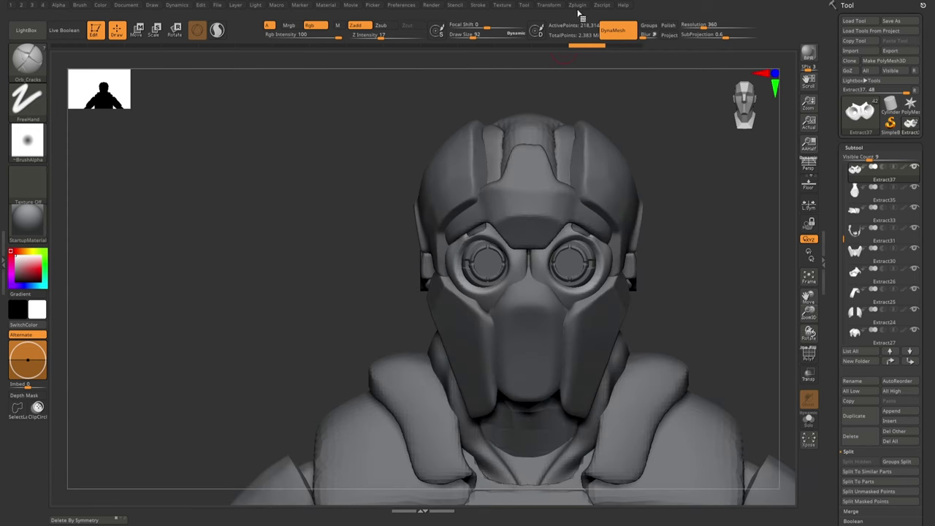
{"action": "key", "text": "w"}
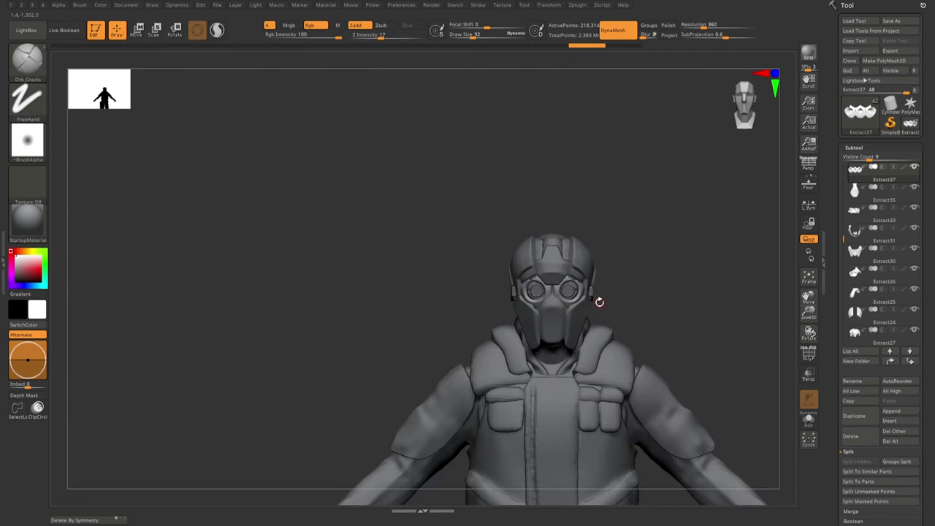
{"action": "left_click", "coordinate": [549, 5]}
{"action": "left_click", "coordinate": [562, 208]}
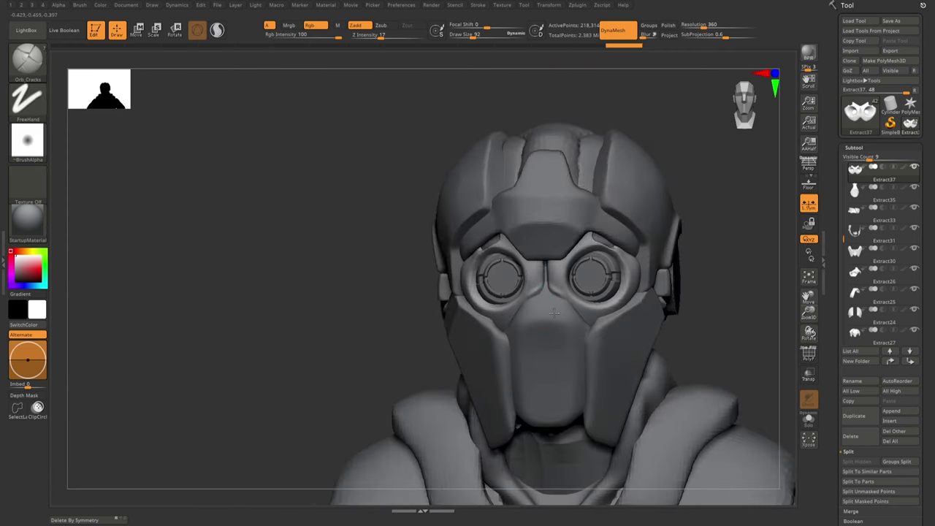
{"action": "key", "text": "s"}
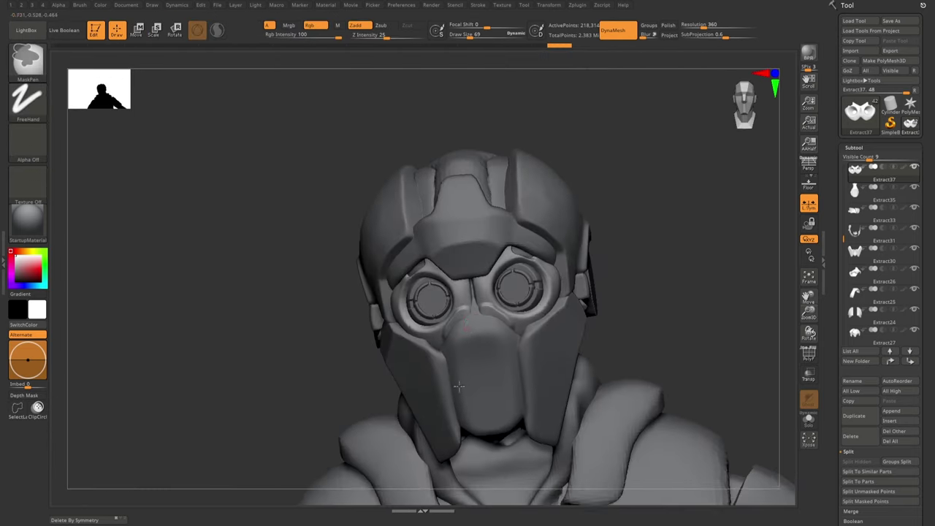
- Zoom in close on the helmet and switch to the Move brush
{"action": "right_click_drag", "start_coordinate": [458, 387], "coordinate": [541, 331], "text": "ctrl"}
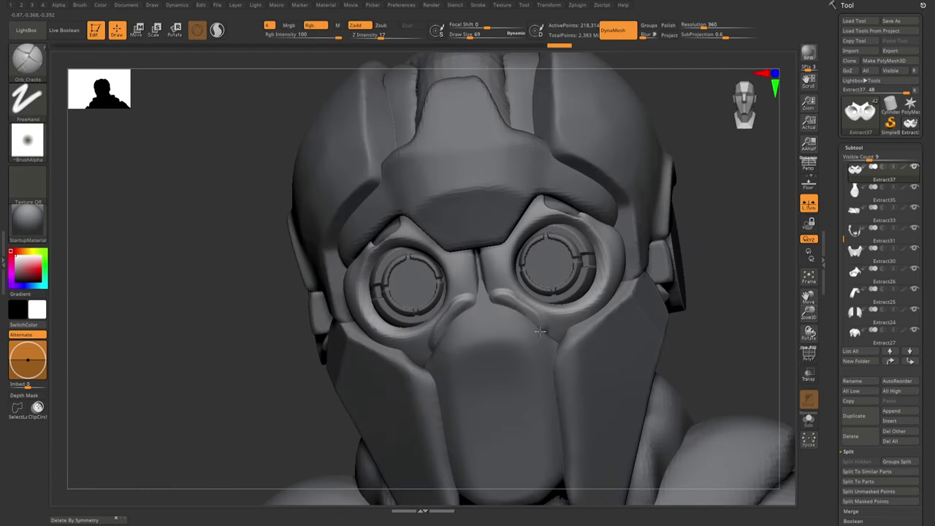
{"action": "mouse_move", "coordinate": [483, 333]}
{"action": "right_mouse_down", "text": "ctrl"}
{"action": "mouse_move", "coordinate": [464, 314]}
{"action": "mouse_move", "coordinate": [476, 313]}
{"action": "mouse_move", "coordinate": [466, 330]}
{"action": "mouse_move", "coordinate": [482, 325]}
{"action": "mouse_move", "coordinate": [495, 340]}
{"action": "mouse_move", "coordinate": [444, 338]}
{"action": "mouse_move", "coordinate": [449, 355]}
{"action": "mouse_move", "coordinate": [512, 325]}
{"action": "mouse_move", "coordinate": [463, 336]}
{"action": "right_mouse_up", "text": "ctrl"}
{"action": "key", "text": "b"}
{"action": "key", "text": "m"}
{"action": "key", "text": "v"}
{"action": "key", "text": "b"}
{"action": "key", "text": "m"}
{"action": "key", "text": "v"}
- Switch to TrimDynamic at brush size 69, framed on the mask front
{"action": "key", "text": "b"}
{"action": "key", "text": "t"}
{"action": "key", "text": "d"}
{"action": "key", "text": "s"}
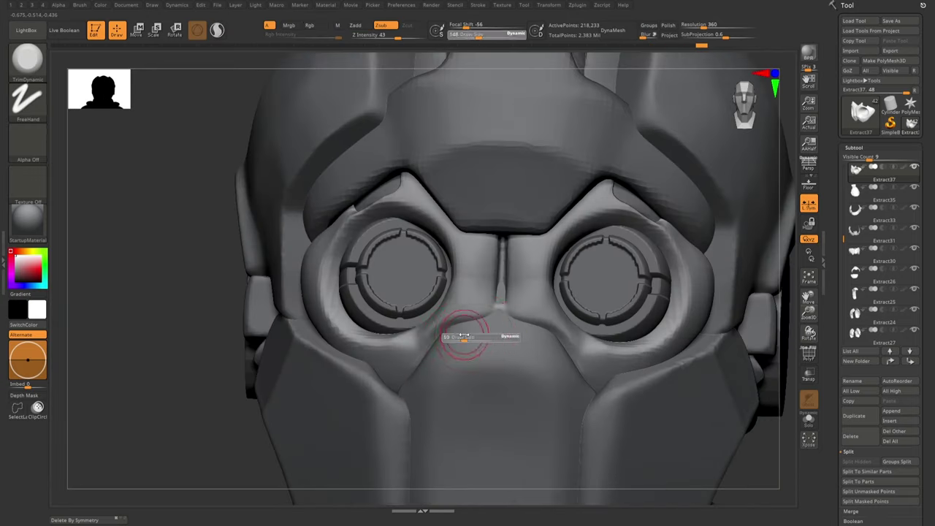
{"action": "left_click_drag", "start_coordinate": [463, 336], "coordinate": [452, 336]}
{"action": "mouse_move", "coordinate": [452, 336]}
{"action": "right_mouse_down"}
{"action": "mouse_move", "coordinate": [559, 334]}
{"action": "mouse_move", "coordinate": [555, 365]}
{"action": "mouse_move", "coordinate": [472, 328]}
{"action": "right_mouse_up"}
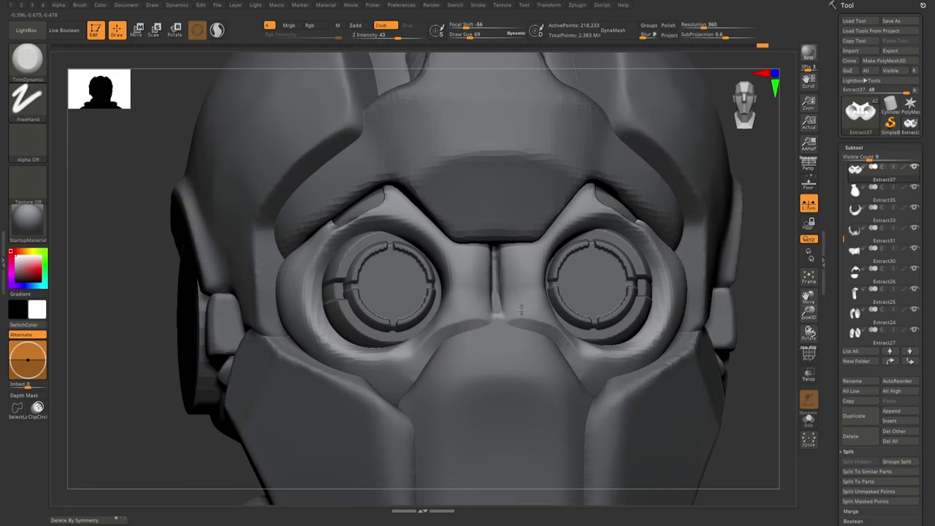
{"action": "mouse_move", "coordinate": [522, 309]}
{"action": "right_mouse_down"}
{"action": "mouse_move", "coordinate": [463, 341]}
{"action": "mouse_move", "coordinate": [485, 268]}
{"action": "mouse_move", "coordinate": [503, 301]}
{"action": "right_mouse_up"}
- Mask the area between the goggles with MaskPen and carve it with TrimDynamic
{"action": "key", "text": "b"}
{"action": "key", "text": "m"}
{"action": "key", "text": "p"}
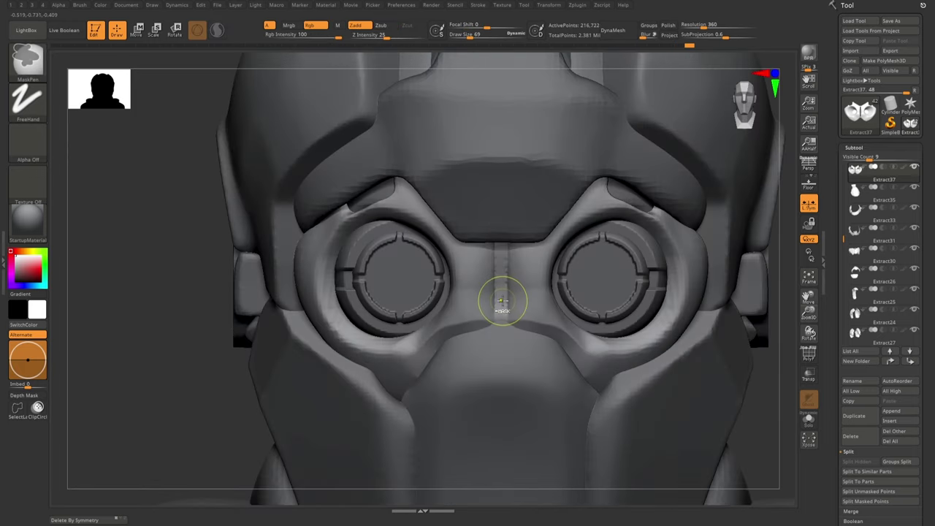
{"action": "left_click_drag", "start_coordinate": [514, 357], "coordinate": [514, 358], "text": "ctrl"}
{"action": "mouse_move", "coordinate": [514, 357]}
{"action": "right_mouse_down"}
{"action": "mouse_move", "coordinate": [537, 339]}
{"action": "mouse_move", "coordinate": [480, 292]}
{"action": "mouse_move", "coordinate": [520, 300]}
{"action": "mouse_move", "coordinate": [557, 283]}
{"action": "right_mouse_up"}
{"action": "key", "text": "b"}
{"action": "key", "text": "t"}
{"action": "key", "text": "d"}
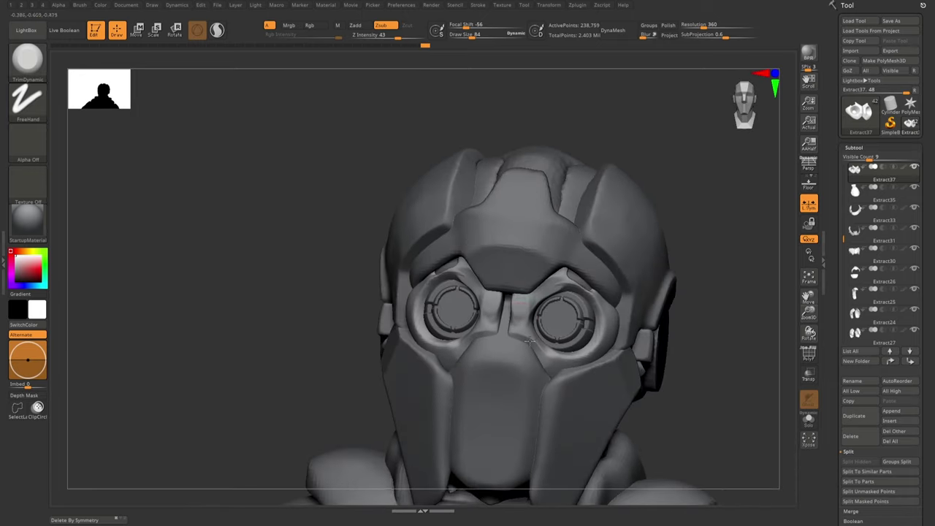
{"action": "mouse_move", "coordinate": [529, 340]}
{"action": "right_mouse_down"}
{"action": "mouse_move", "coordinate": [509, 327]}
{"action": "mouse_move", "coordinate": [538, 334]}
{"action": "right_mouse_up"}
- Flatten the panel edges with hPolish and trim further material with TrimDynamic
{"action": "key", "text": "b"}
{"action": "key", "text": "h"}
{"action": "key", "text": "p"}
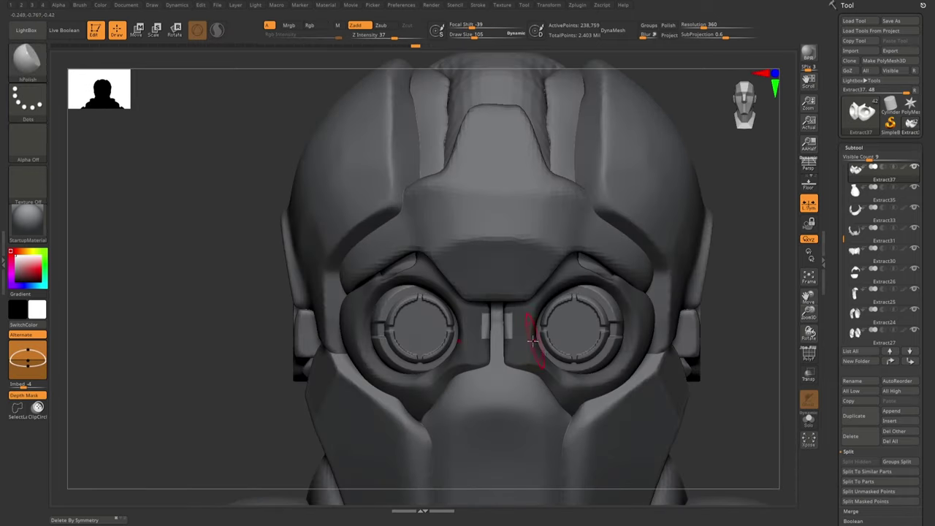
{"action": "key", "text": "w"}
{"action": "key", "text": "q"}
{"action": "mouse_move", "coordinate": [494, 355]}
{"action": "right_mouse_down", "text": "alt"}
{"action": "mouse_move", "coordinate": [520, 385]}
{"action": "mouse_move", "coordinate": [516, 340]}
{"action": "mouse_move", "coordinate": [456, 385]}
{"action": "right_mouse_up", "text": "alt"}
{"action": "key", "text": "b"}
{"action": "key", "text": "t"}
{"action": "key", "text": "d"}
- Refine the mask panel edges with the Polish and Pinch brushes
{"action": "key", "text": "b"}
{"action": "key", "text": "p"}
{"action": "key", "text": "o"}
{"action": "key", "text": "s"}
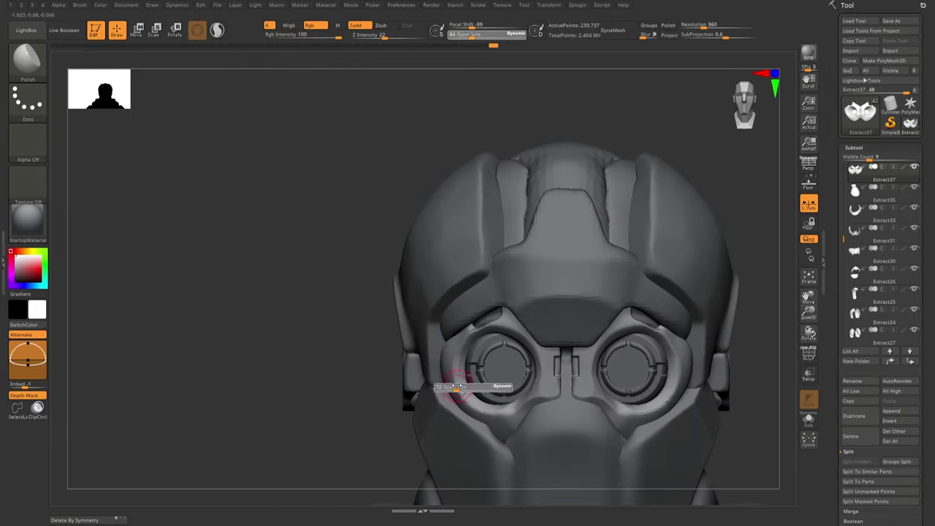
{"action": "key", "text": "b"}
{"action": "key", "text": "p"}
{"action": "key", "text": "i"}
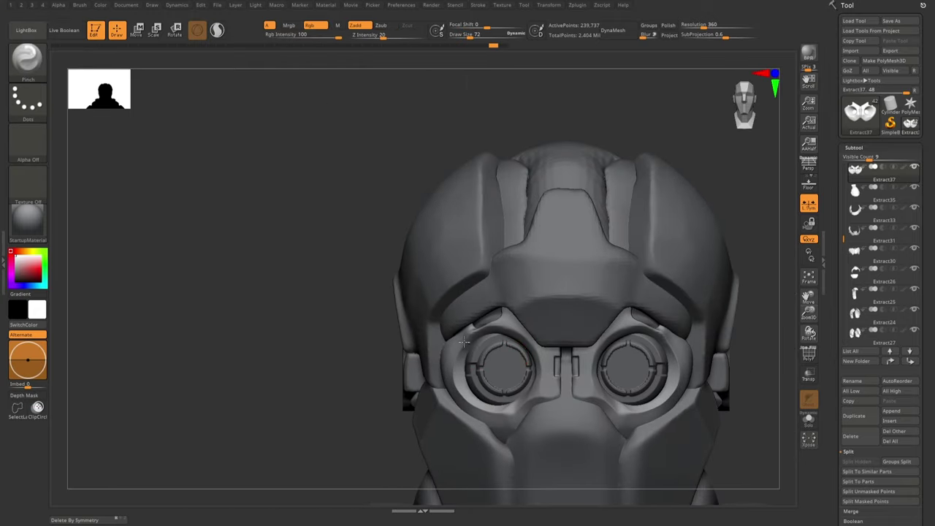
{"action": "mouse_move", "coordinate": [464, 342]}
{"action": "right_mouse_down", "text": "alt"}
{"action": "mouse_move", "coordinate": [589, 368]}
{"action": "mouse_move", "coordinate": [574, 362]}
{"action": "mouse_move", "coordinate": [618, 393]}
{"action": "mouse_move", "coordinate": [577, 467]}
{"action": "right_mouse_up", "text": "alt"}
- Extract the masked strip as a new piece and show the whole model again
{"action": "key", "text": "space"}
{"action": "right_click_drag", "start_coordinate": [599, 427], "coordinate": [495, 335]}
{"action": "left_click", "coordinate": [503, 384]}
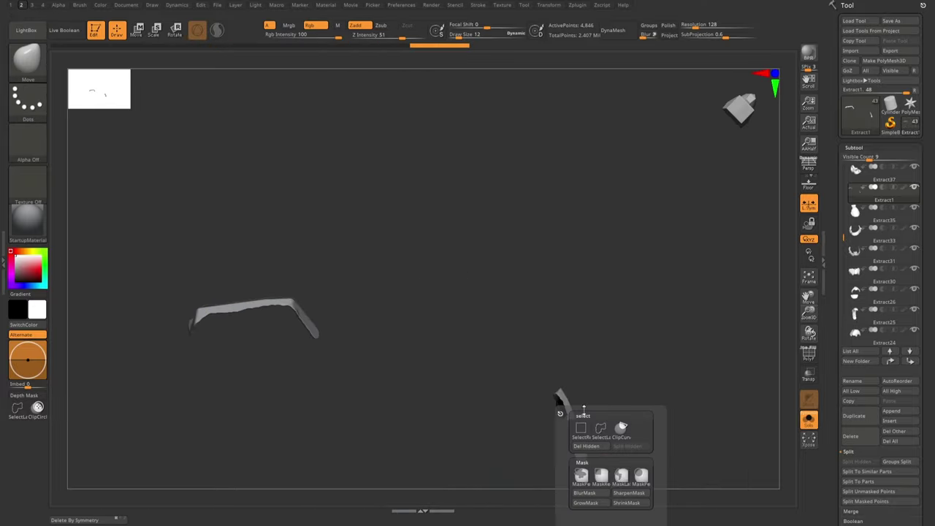
{"action": "key", "text": "shift+ctrl+s"}
- Inspect the new extracted strip close up from a straight front view
{"action": "key", "text": "w"}
{"action": "mouse_move", "coordinate": [591, 424]}
{"action": "right_mouse_down"}
{"action": "mouse_move", "coordinate": [580, 429]}
{"action": "mouse_move", "coordinate": [576, 344]}
{"action": "right_mouse_up"}
{"action": "key", "text": "f"}
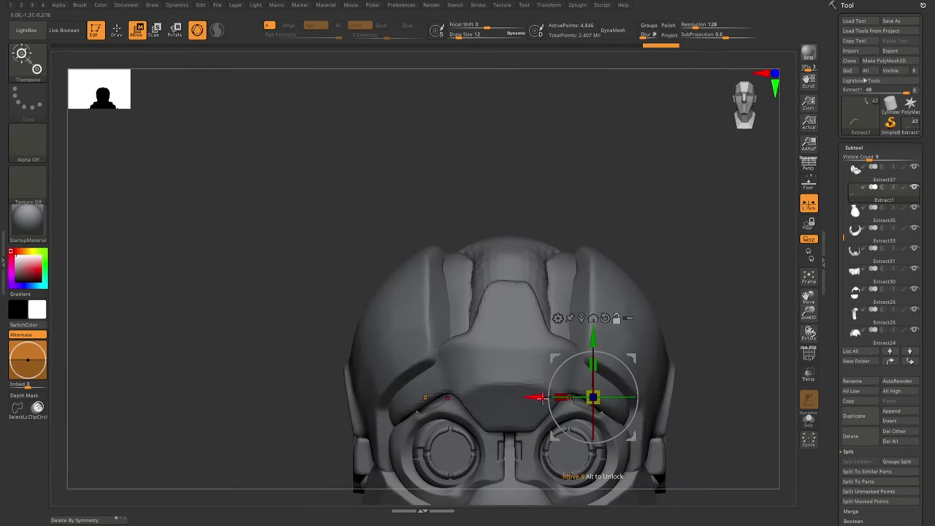
{"action": "key", "text": "q"}
{"action": "mouse_move", "coordinate": [548, 374]}
{"action": "right_mouse_down"}
{"action": "mouse_move", "coordinate": [533, 387]}
{"action": "mouse_move", "coordinate": [513, 376]}
{"action": "right_mouse_up"}
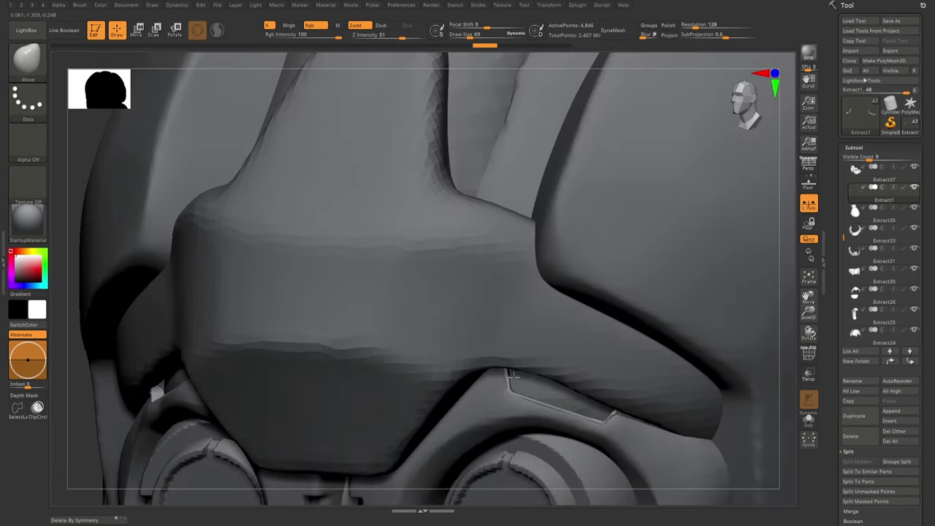
{"action": "key", "text": "w"}
{"action": "right_click_drag", "start_coordinate": [603, 417], "coordinate": [578, 385], "text": "ctrl"}
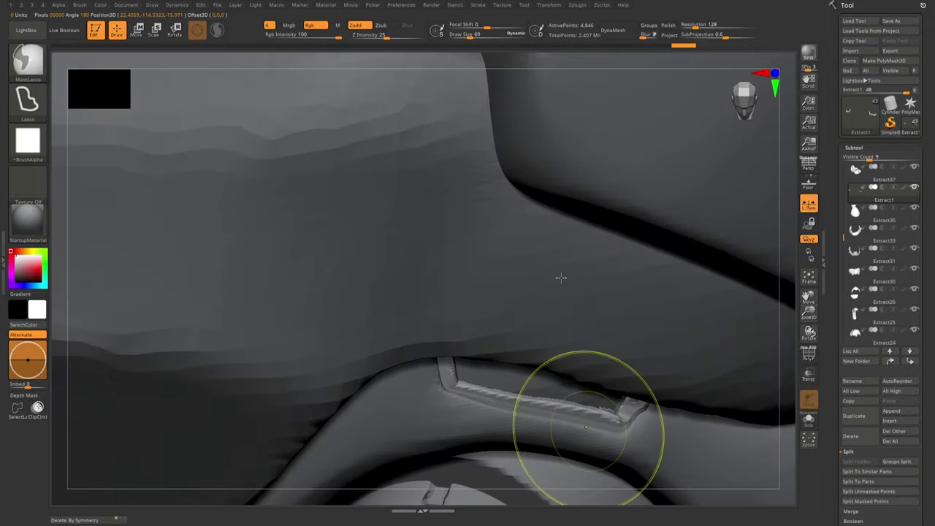
{"action": "mouse_move", "coordinate": [586, 427]}
{"action": "right_mouse_down", "text": "ctrl"}
{"action": "mouse_move", "coordinate": [580, 359]}
{"action": "mouse_move", "coordinate": [606, 417]}
{"action": "mouse_move", "coordinate": [557, 343]}
{"action": "mouse_move", "coordinate": [552, 284]}
{"action": "right_mouse_up", "text": "ctrl"}
- Make Extract2 active and cut across the right goggle with a clip stroke
{"action": "left_click", "coordinate": [557, 343], "text": "alt"}
{"action": "key", "text": "s"}
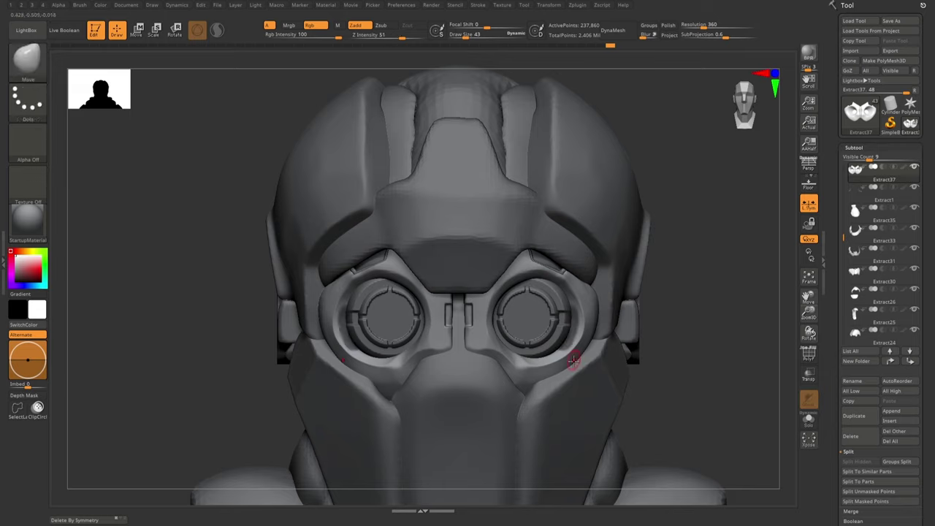
{"action": "mouse_move", "coordinate": [573, 360]}
{"action": "right_mouse_down"}
{"action": "mouse_move", "coordinate": [479, 334]}
{"action": "mouse_move", "coordinate": [549, 375]}
{"action": "right_mouse_up"}
{"action": "right_click_drag", "start_coordinate": [591, 409], "coordinate": [759, 373]}
{"action": "left_click", "coordinate": [759, 373], "text": "alt"}
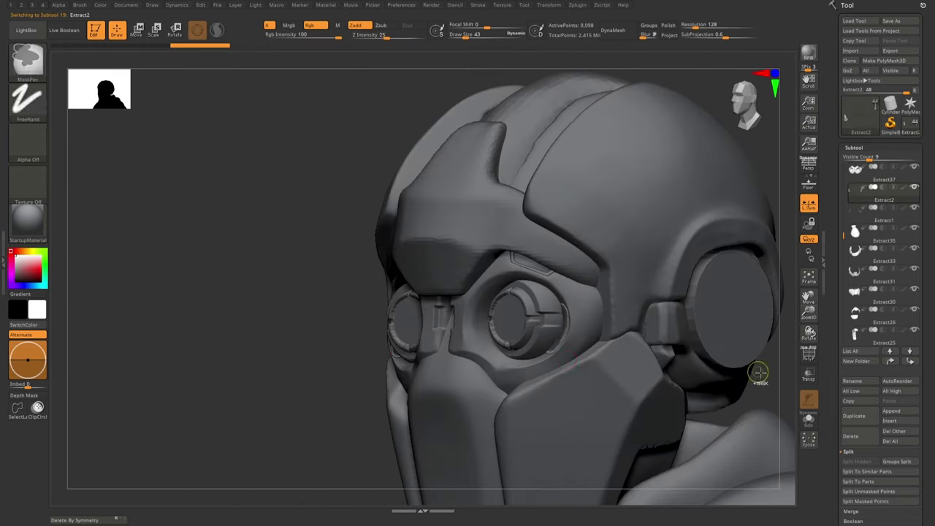
{"action": "mouse_move", "coordinate": [563, 342]}
{"action": "right_mouse_down"}
{"action": "mouse_move", "coordinate": [564, 302]}
{"action": "mouse_move", "coordinate": [599, 351]}
{"action": "mouse_move", "coordinate": [599, 369]}
{"action": "mouse_move", "coordinate": [555, 351]}
{"action": "mouse_move", "coordinate": [489, 349]}
{"action": "mouse_move", "coordinate": [550, 313]}
{"action": "right_mouse_up"}
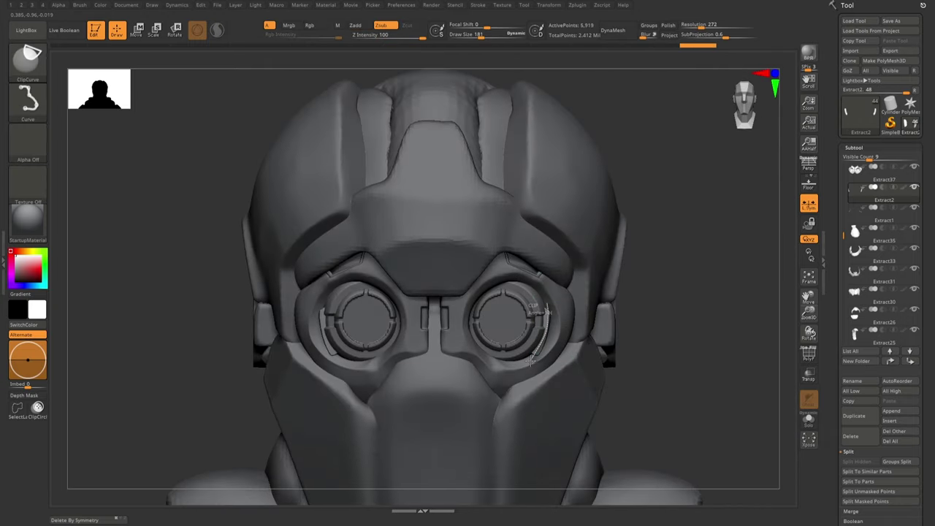
{"action": "left_click_drag", "start_coordinate": [532, 359], "coordinate": [538, 385], "text": "ctrl+shift"}
{"action": "mouse_move", "coordinate": [538, 386]}
{"action": "right_mouse_down"}
{"action": "mouse_move", "coordinate": [569, 351]}
{"action": "mouse_move", "coordinate": [546, 326]}
{"action": "mouse_move", "coordinate": [511, 336]}
{"action": "mouse_move", "coordinate": [555, 343]}
{"action": "mouse_move", "coordinate": [539, 355]}
{"action": "mouse_move", "coordinate": [540, 307]}
{"action": "mouse_move", "coordinate": [512, 315]}
{"action": "mouse_move", "coordinate": [541, 306]}
{"action": "mouse_move", "coordinate": [518, 288]}
{"action": "mouse_move", "coordinate": [538, 216]}
{"action": "mouse_move", "coordinate": [526, 234]}
{"action": "mouse_move", "coordinate": [534, 241]}
{"action": "mouse_move", "coordinate": [533, 225]}
{"action": "mouse_move", "coordinate": [499, 267]}
{"action": "mouse_move", "coordinate": [466, 268]}
{"action": "right_mouse_up"}
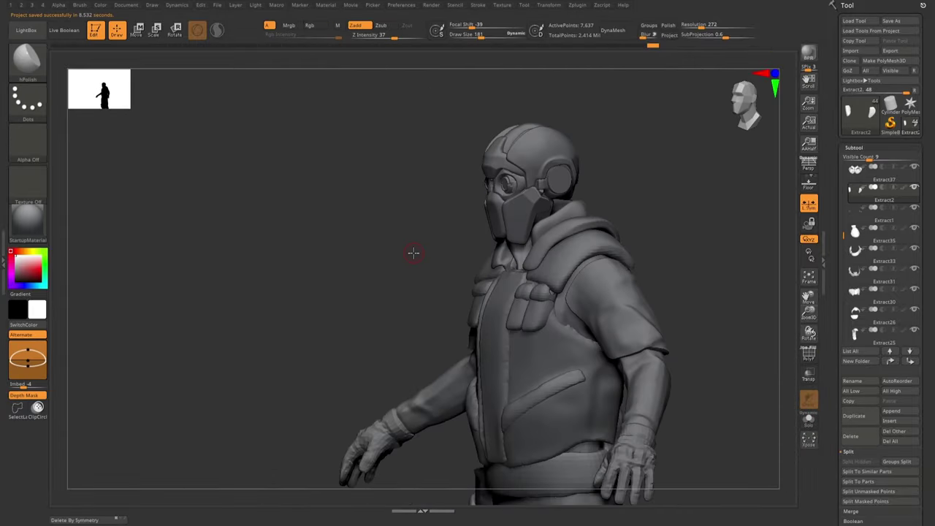
- Orbit to a three-quarter view of the head and adjust the brush size
{"action": "right_click_drag", "start_coordinate": [413, 253], "coordinate": [452, 259]}
{"action": "mouse_move", "coordinate": [369, 217]}
{"action": "right_mouse_down"}
{"action": "mouse_move", "coordinate": [334, 229]}
{"action": "mouse_move", "coordinate": [377, 227]}
{"action": "right_mouse_up"}
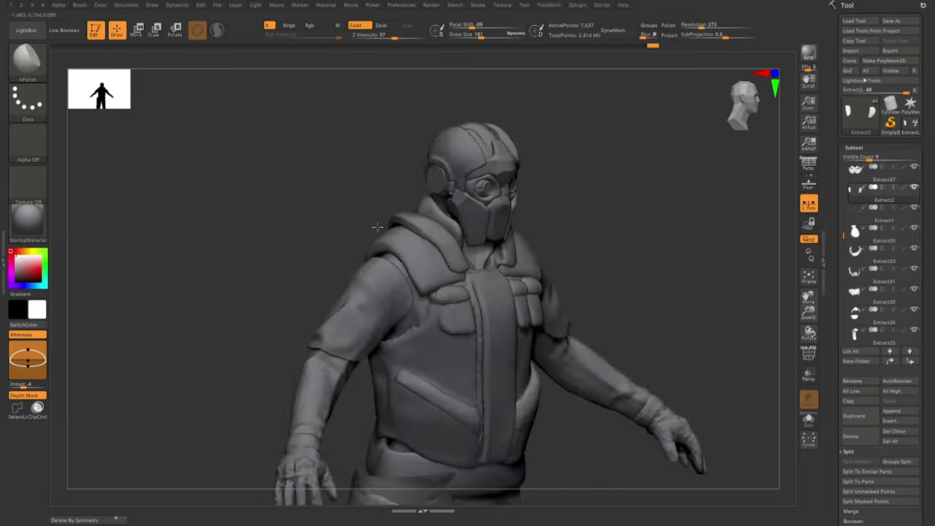
{"action": "left_click_drag", "start_coordinate": [846, 212], "coordinate": [846, 168]}
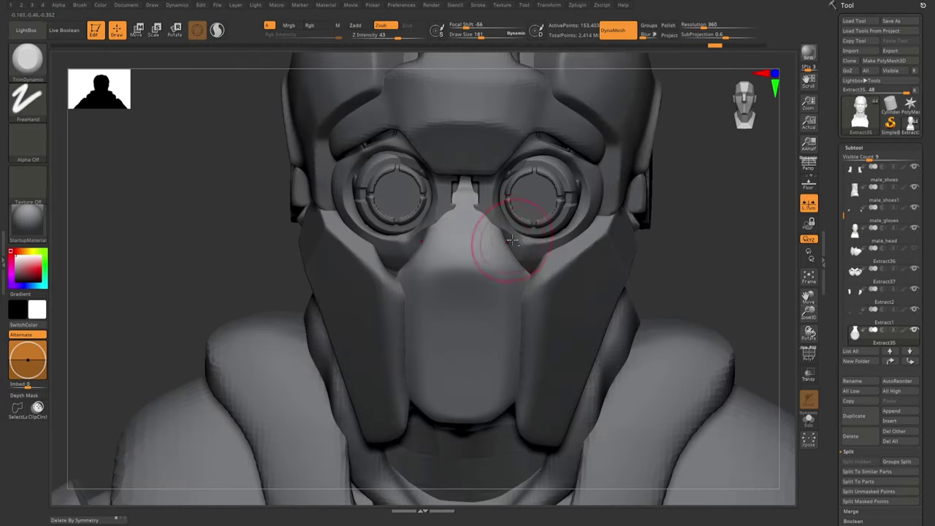
{"action": "right_click_drag", "start_coordinate": [511, 241], "coordinate": [496, 255]}
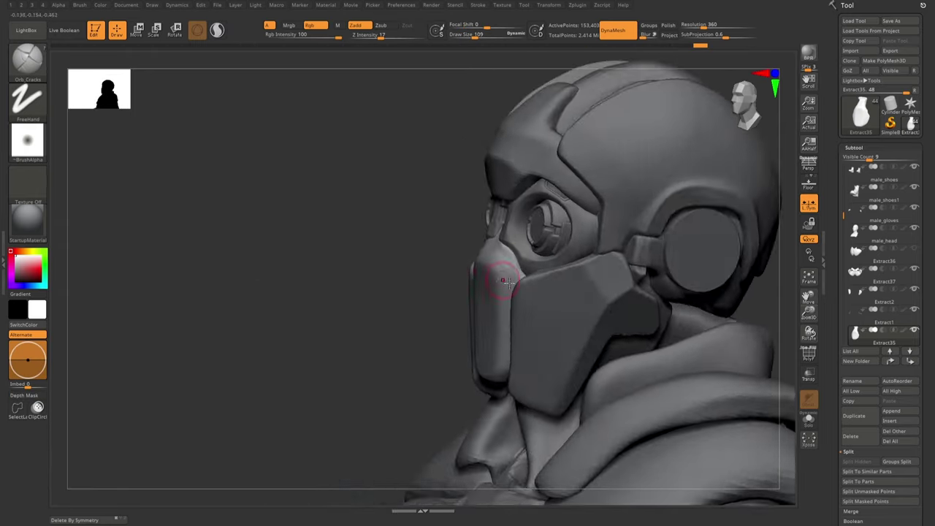
{"action": "key", "text": "s"}
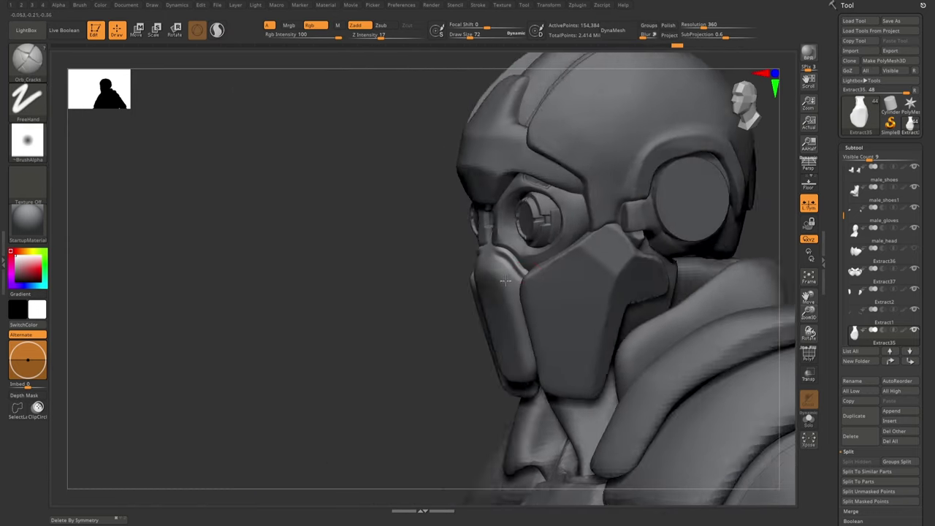
{"action": "mouse_move", "coordinate": [469, 277]}
{"action": "left_mouse_down"}
{"action": "mouse_move", "coordinate": [481, 254]}
{"action": "mouse_move", "coordinate": [478, 272]}
{"action": "mouse_move", "coordinate": [497, 259]}
{"action": "mouse_move", "coordinate": [468, 333]}
{"action": "left_mouse_up"}
- Switch to the Move brush and open the masking options near the mouthpiece
{"action": "key", "text": "b"}
{"action": "key", "text": "m"}
{"action": "key", "text": "v"}
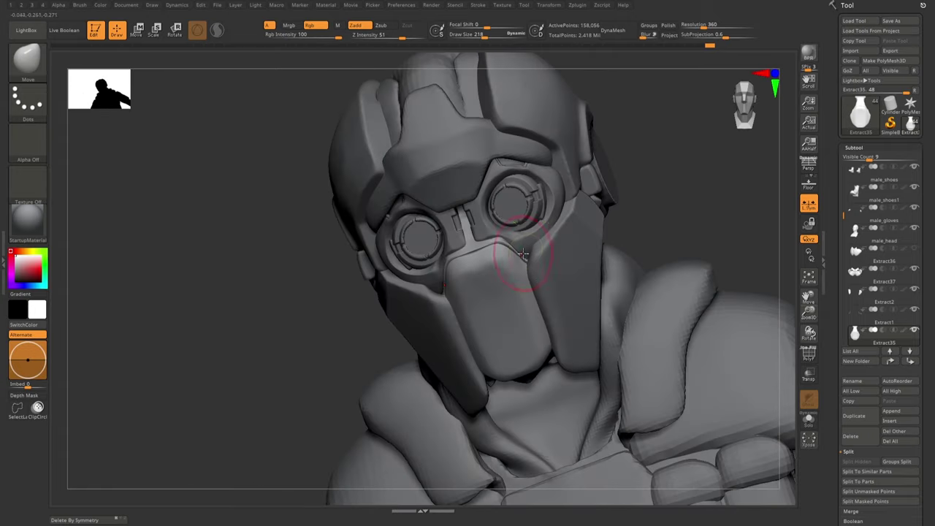
{"action": "key", "text": "space"}
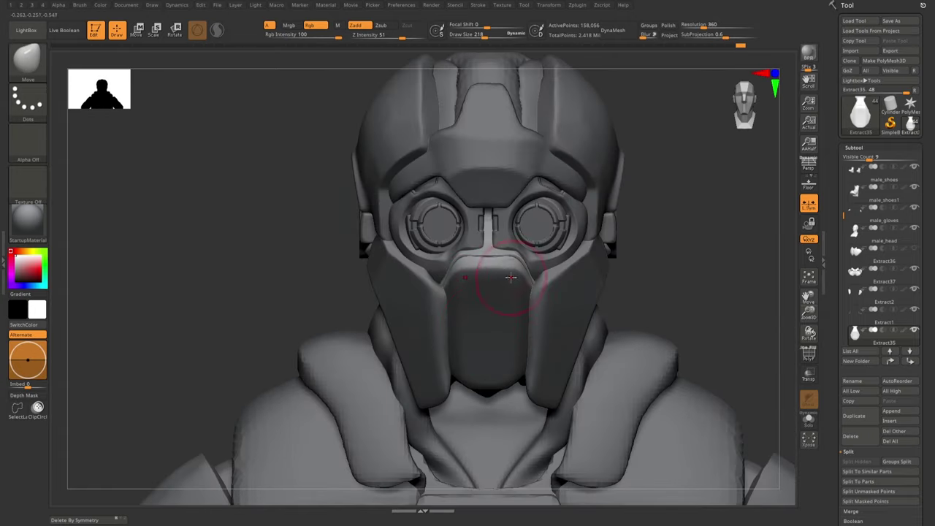
{"action": "key", "text": "space"}
{"action": "mouse_move", "coordinate": [510, 277]}
{"action": "left_mouse_down"}
{"action": "mouse_move", "coordinate": [508, 293]}
{"action": "mouse_move", "coordinate": [500, 277]}
{"action": "mouse_move", "coordinate": [544, 305]}
{"action": "left_mouse_up"}
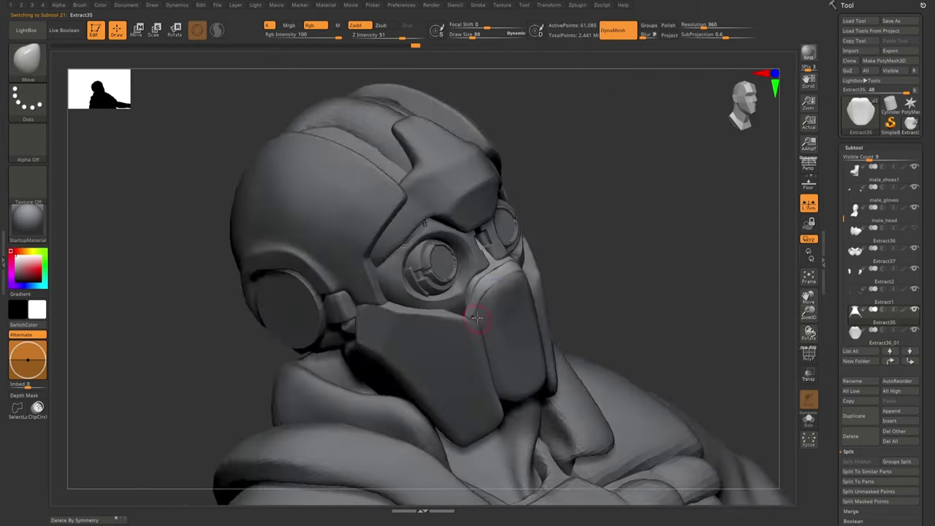
- Lasso-mask the mouthpiece close up and bring up the transform gizmo on it
{"action": "key", "text": "ctrl"}
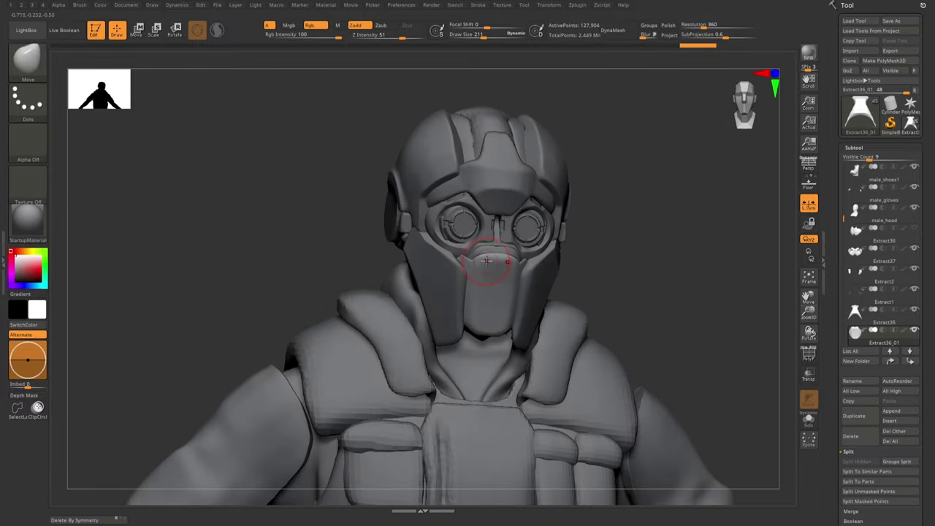
{"action": "mouse_move", "coordinate": [481, 340]}
{"action": "left_mouse_down"}
{"action": "mouse_move", "coordinate": [512, 276]}
{"action": "mouse_move", "coordinate": [521, 309]}
{"action": "left_mouse_up"}
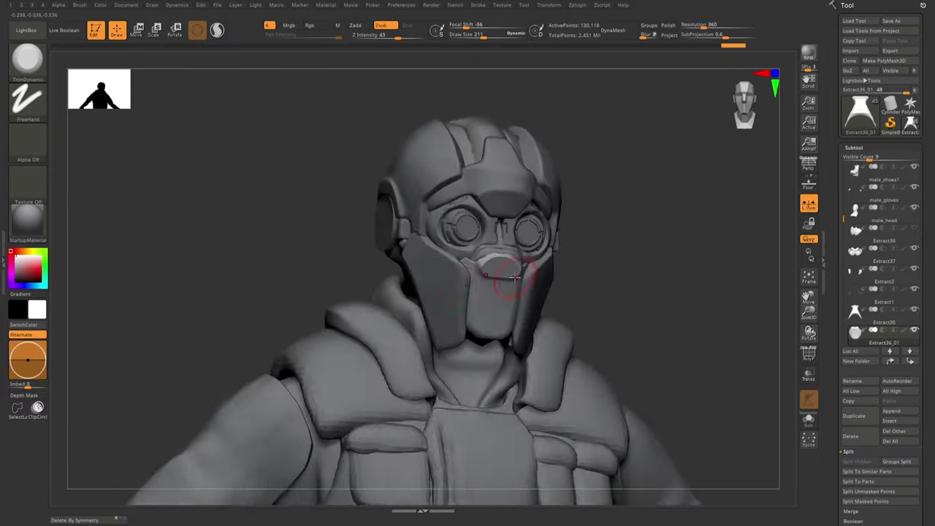
{"action": "key", "text": "s"}
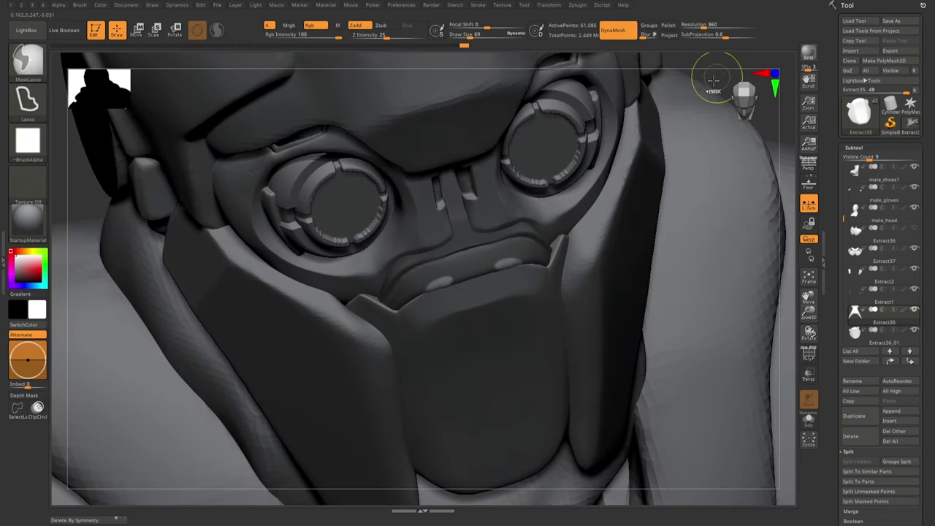
{"action": "key", "text": "w"}
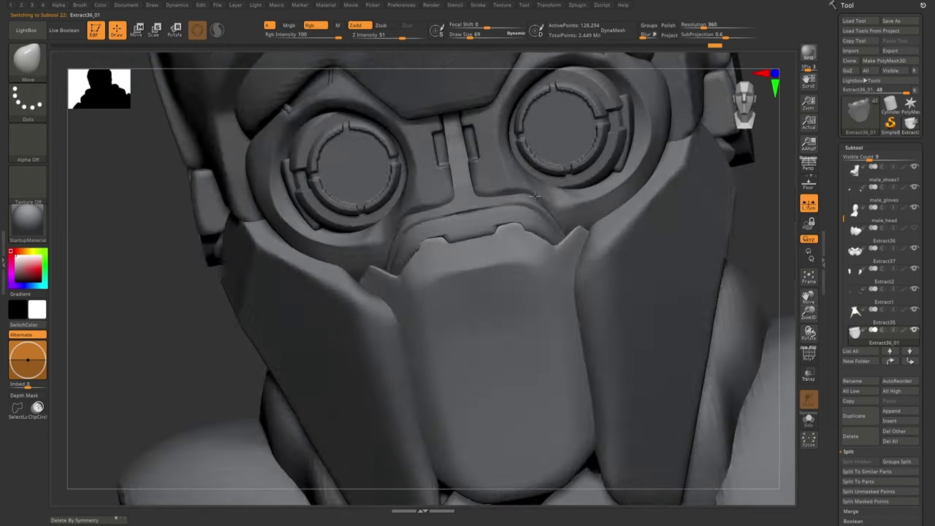
{"action": "right_click_drag", "start_coordinate": [525, 229], "coordinate": [504, 228]}
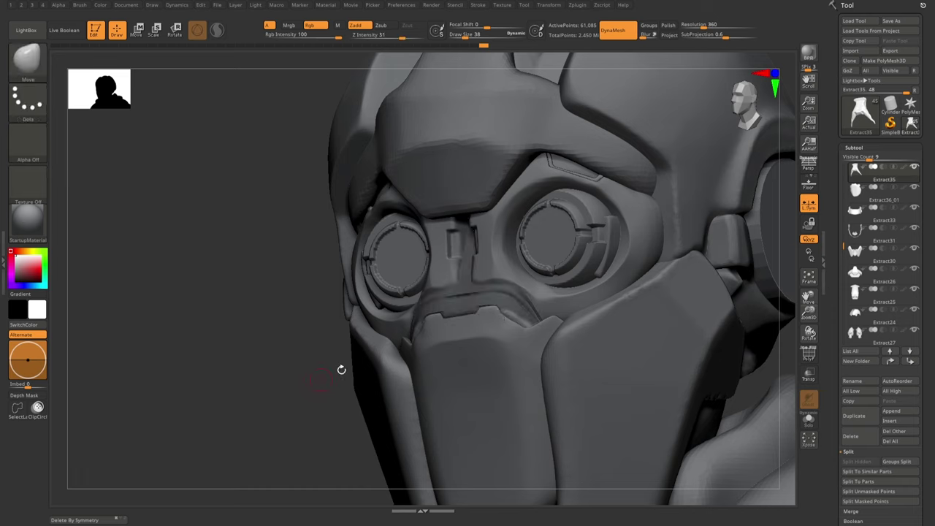
- Inspect the mask's left side, then bring up the Transpose gizmo on the eye piece
{"action": "right_click_drag", "start_coordinate": [523, 334], "coordinate": [411, 347]}
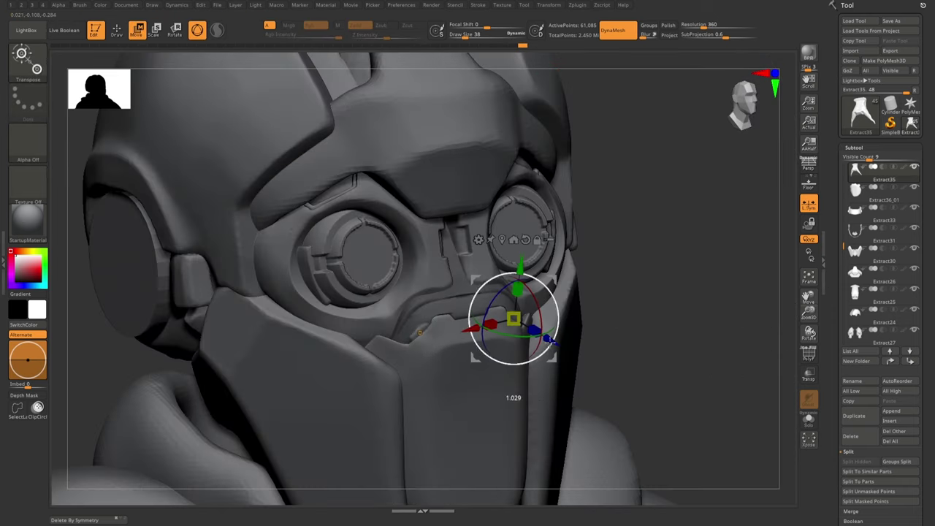
{"action": "right_click_drag", "start_coordinate": [512, 321], "coordinate": [460, 366]}
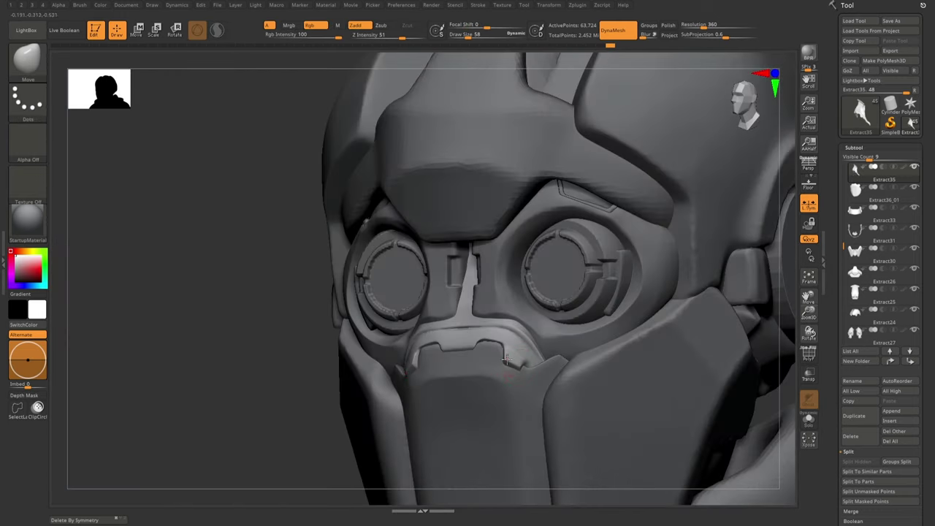
{"action": "right_click_drag", "start_coordinate": [506, 358], "coordinate": [517, 360], "text": "ctrl"}
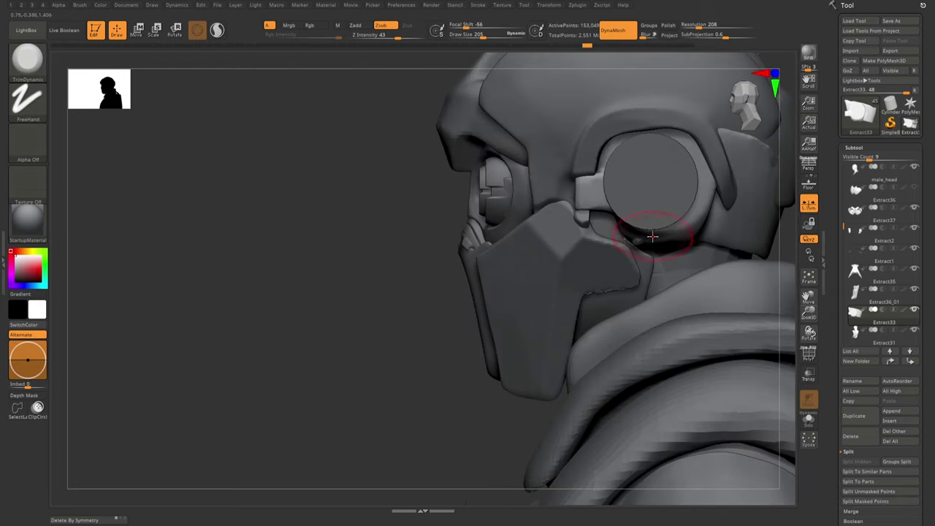
{"action": "key", "text": "w"}
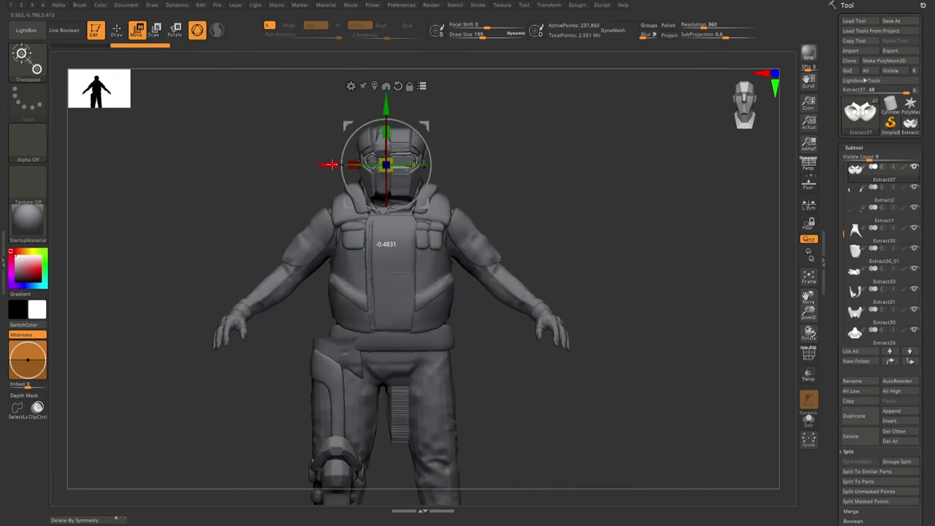
- Rotate the helmet piece slightly with the Transpose gizmo, then select the male_head subtool
{"action": "key", "text": "q"}
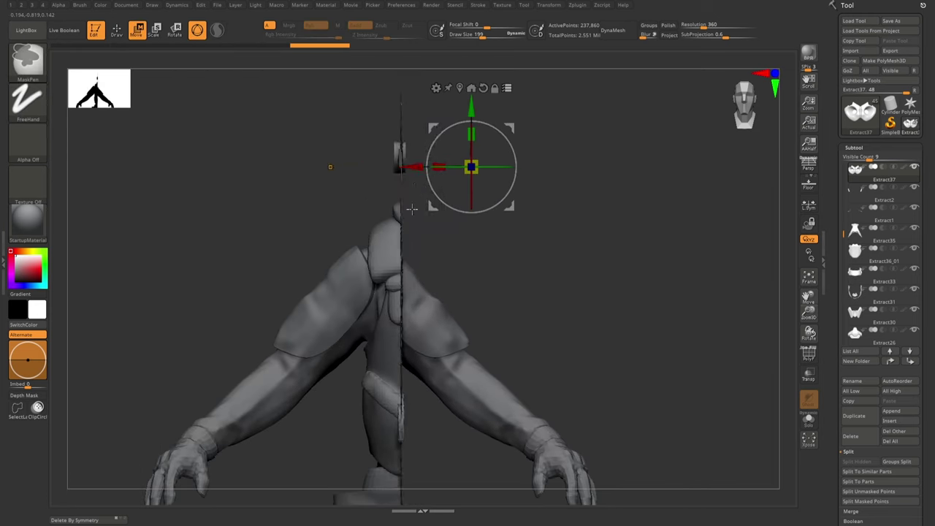
{"action": "left_click_drag", "start_coordinate": [438, 166], "coordinate": [407, 184]}
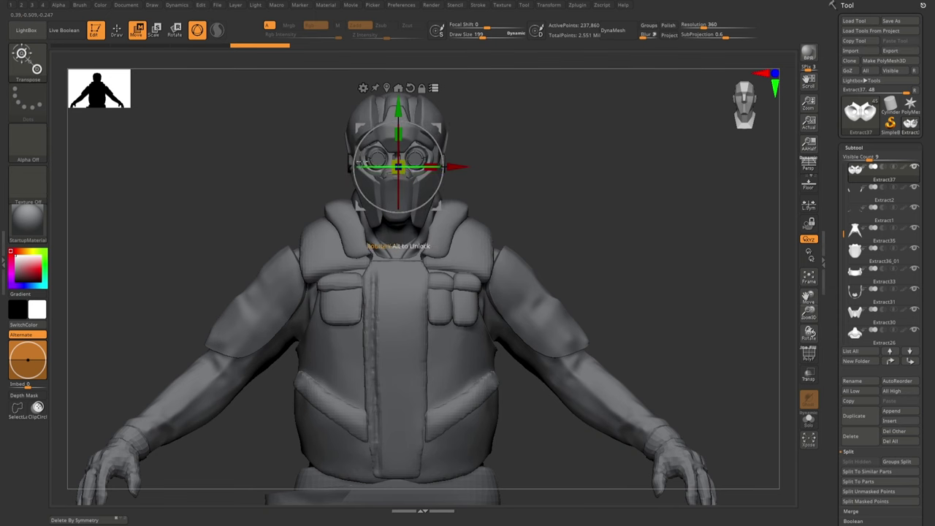
{"action": "key", "text": "q"}
{"action": "scroll", "coordinate": [407, 156], "scroll_direction": "up", "scroll_amount": 3}
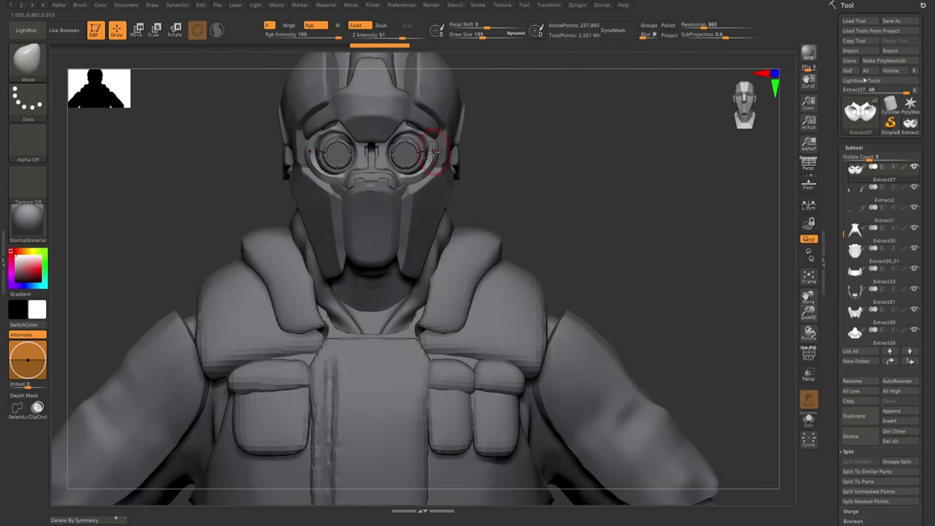
{"action": "scroll", "coordinate": [428, 156], "scroll_direction": "up", "scroll_amount": 2}
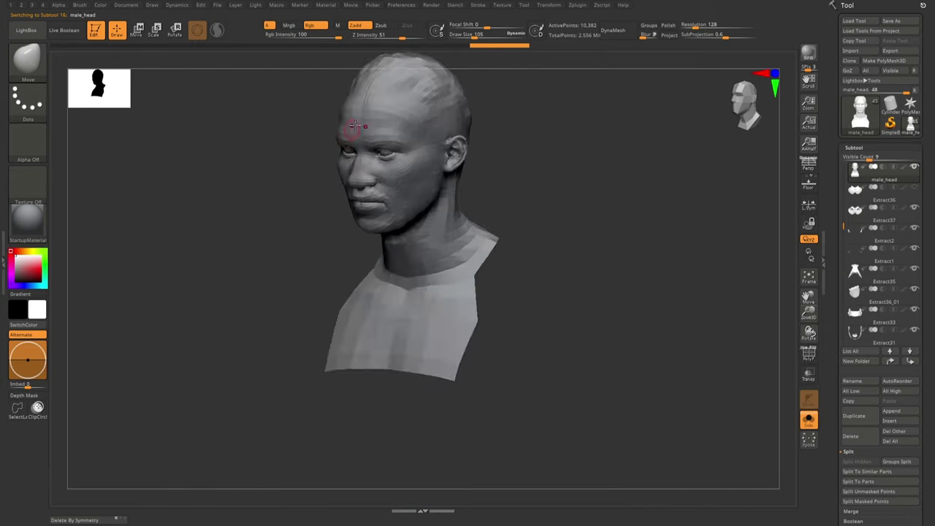
{"action": "left_click", "coordinate": [393, 193], "text": "alt"}
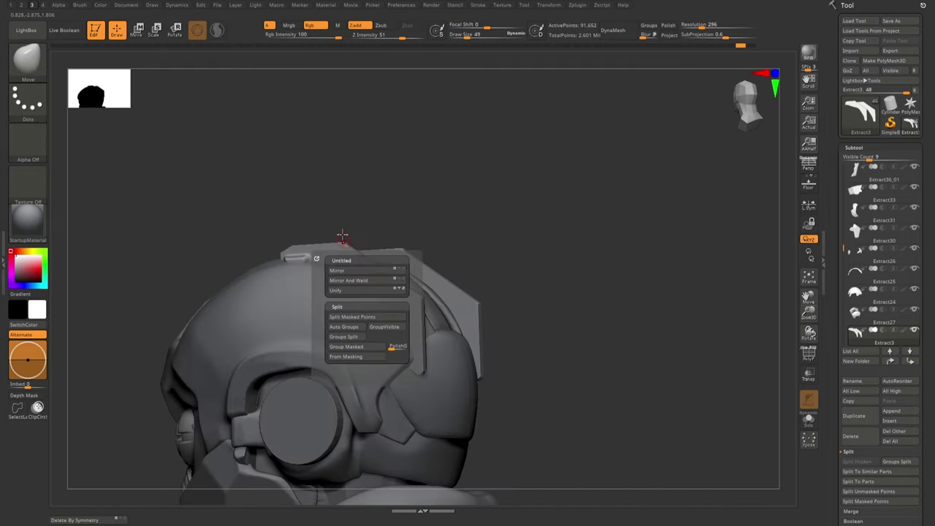
- Mask the end of the helmet strip at the back, using the Move gizmo
{"action": "left_click_drag", "start_coordinate": [344, 236], "coordinate": [367, 268]}
{"action": "key", "text": "w"}
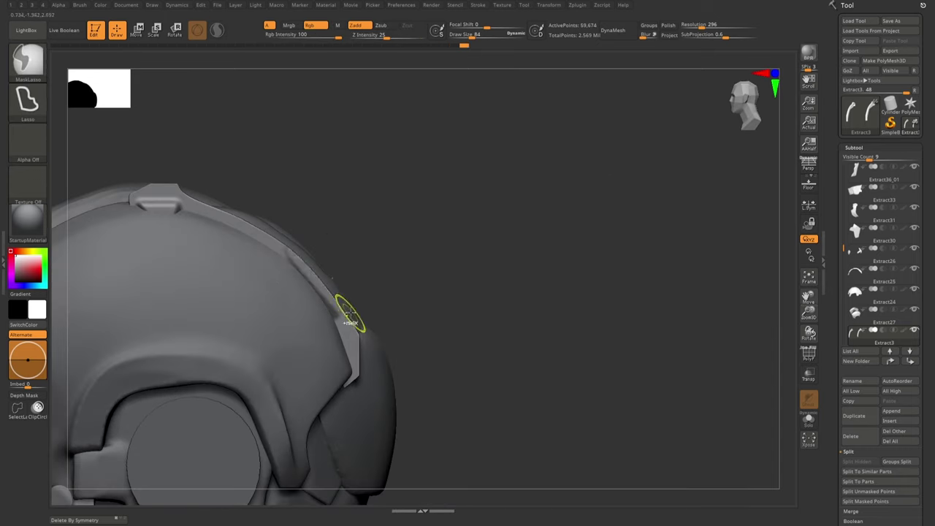
{"action": "left_click_drag", "start_coordinate": [307, 275], "coordinate": [318, 244]}
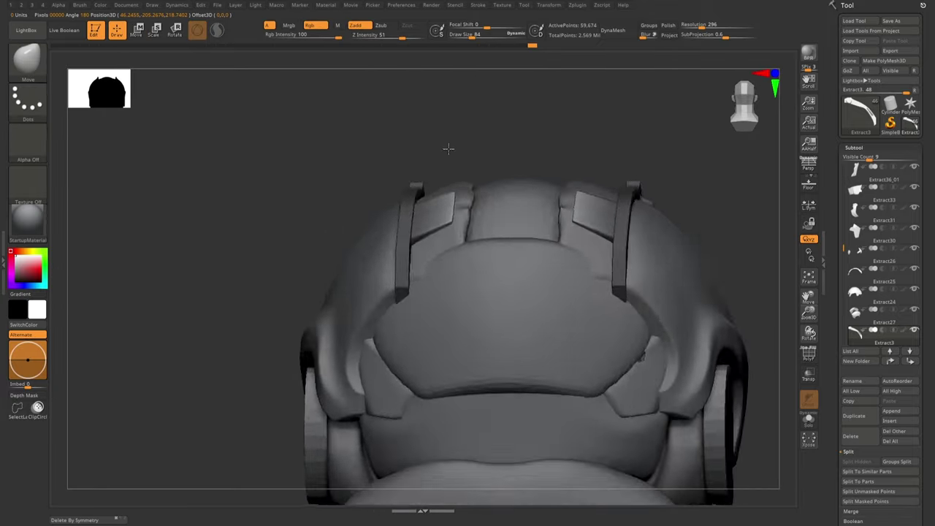
{"action": "left_click_drag", "start_coordinate": [448, 148], "coordinate": [456, 213]}
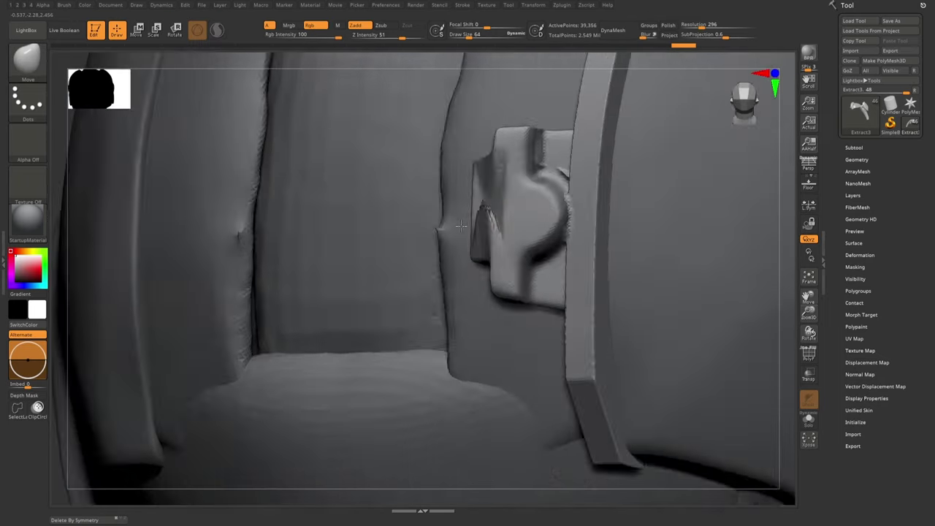
- Choose the Planar brush (B, P, L) and view the strip's clip block from above
{"action": "key", "text": "b"}
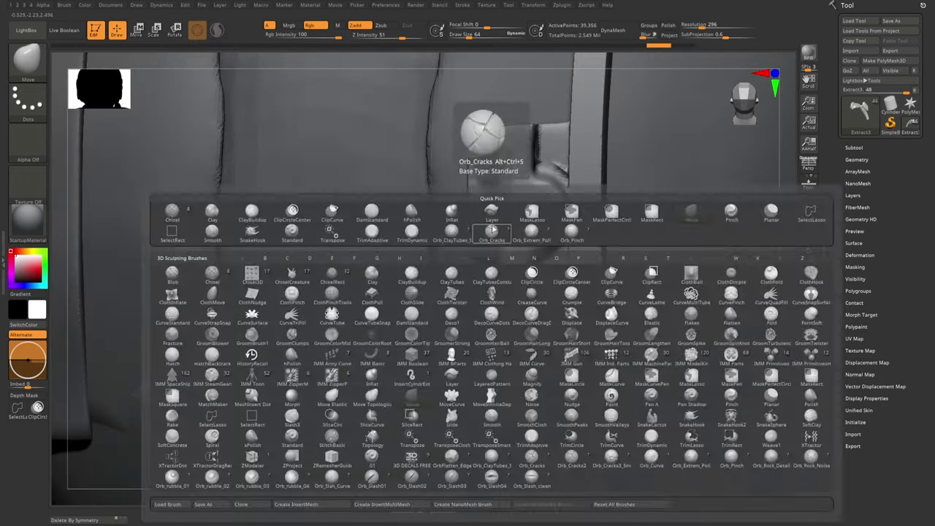
{"action": "key", "text": "p"}
{"action": "key", "text": "l"}
{"action": "right_click_drag", "start_coordinate": [474, 183], "coordinate": [521, 241]}
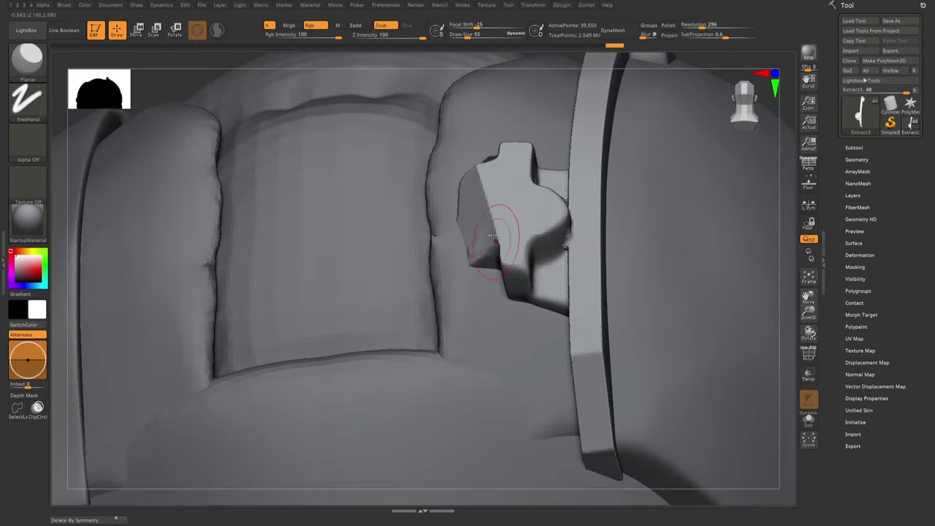
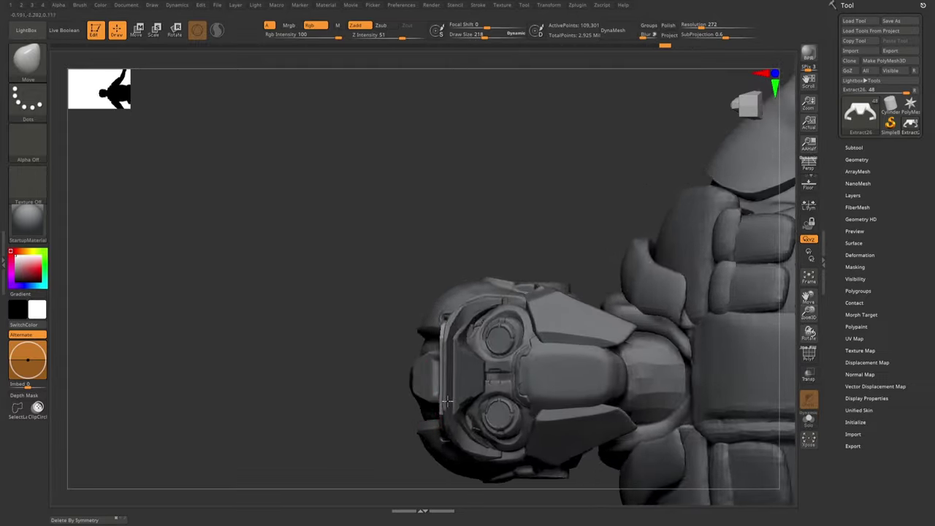
- Orbit the view away from the arm gauntlet around to the helmet
{"action": "left_click_drag", "start_coordinate": [380, 307], "coordinate": [411, 292]}
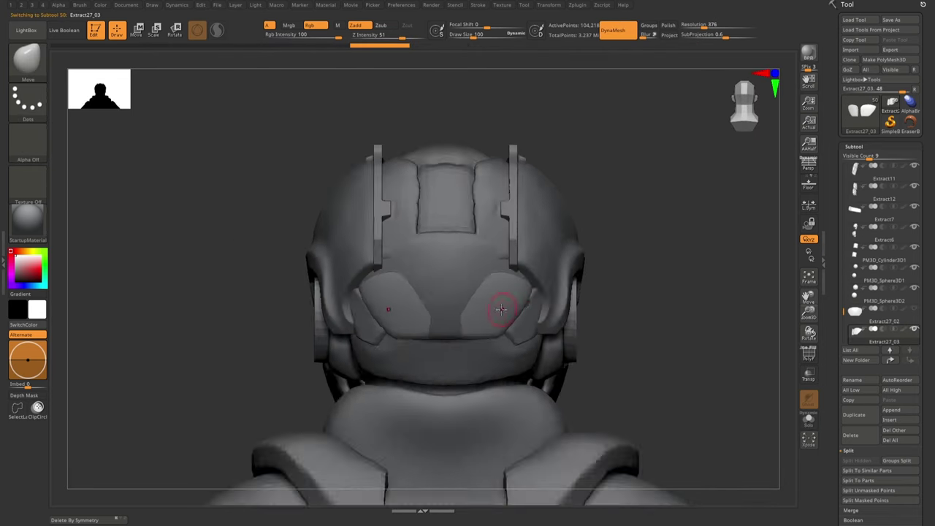
- Slice the helmet visor plate to an angled edge with ClipCurve, then TrimDynamic and DynaMesh it
{"action": "right_click_drag", "start_coordinate": [501, 309], "coordinate": [536, 287], "text": "ctrl"}
{"action": "key", "text": "ctrl+shift"}
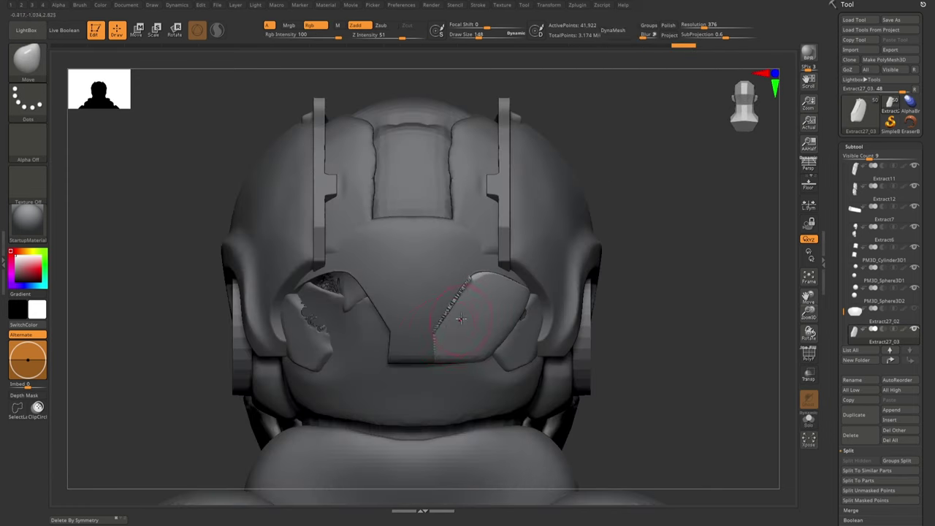
{"action": "mouse_move", "coordinate": [460, 319]}
{"action": "left_mouse_down"}
{"action": "mouse_move", "coordinate": [512, 307]}
{"action": "mouse_move", "coordinate": [468, 292]}
{"action": "left_mouse_up"}
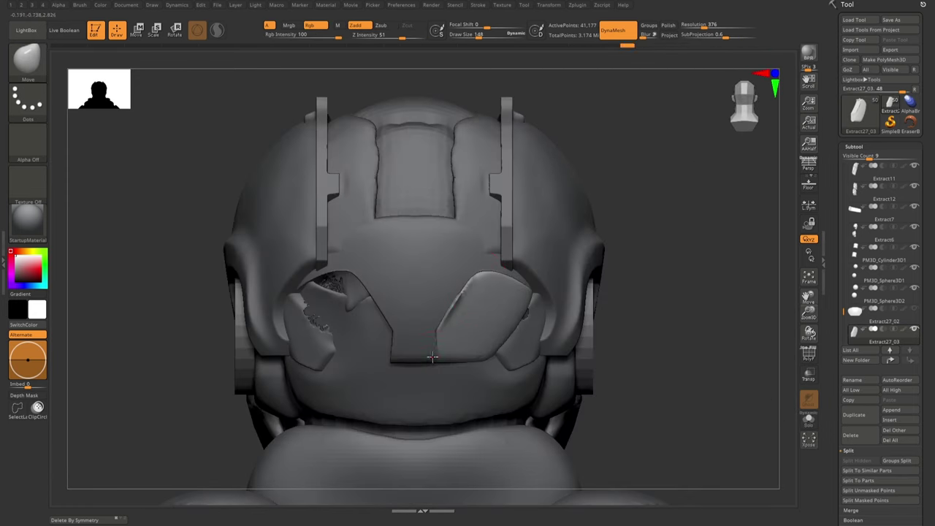
{"action": "key", "text": "b"}
{"action": "key", "text": "t"}
{"action": "key", "text": "d"}
{"action": "left_click_drag", "start_coordinate": [455, 355], "coordinate": [435, 341]}
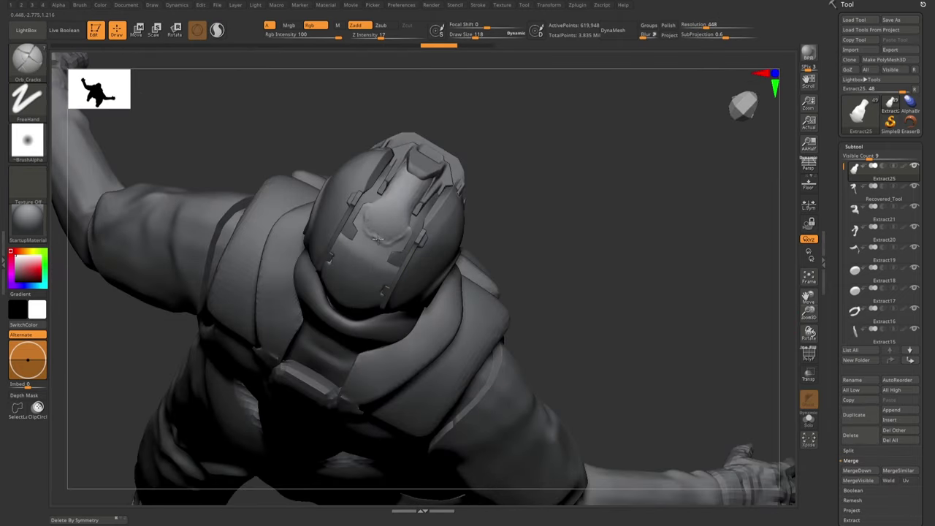
- Select the brow plate subtool above the goggles and raise Draw Size to 251
{"action": "right_click_drag", "start_coordinate": [377, 239], "coordinate": [405, 298]}
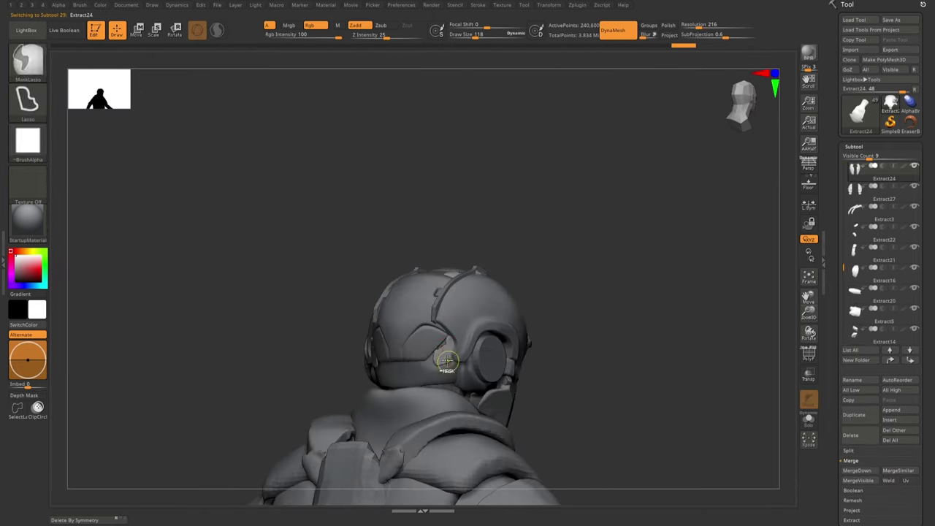
{"action": "mouse_move", "coordinate": [447, 345]}
{"action": "right_mouse_down"}
{"action": "mouse_move", "coordinate": [354, 286]}
{"action": "mouse_move", "coordinate": [308, 335]}
{"action": "right_mouse_up"}
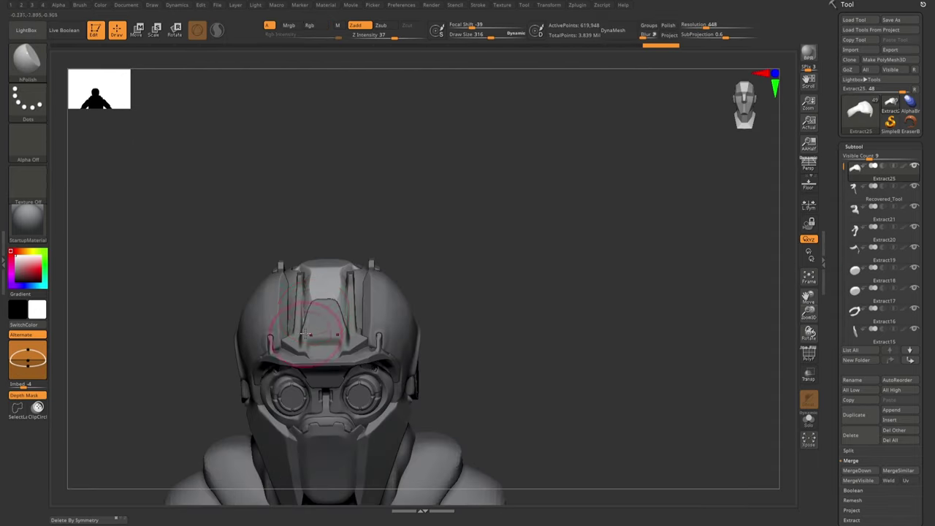
{"action": "mouse_move", "coordinate": [343, 301]}
{"action": "right_mouse_down"}
{"action": "mouse_move", "coordinate": [338, 343]}
{"action": "mouse_move", "coordinate": [428, 317]}
{"action": "mouse_move", "coordinate": [362, 244]}
{"action": "right_mouse_up"}
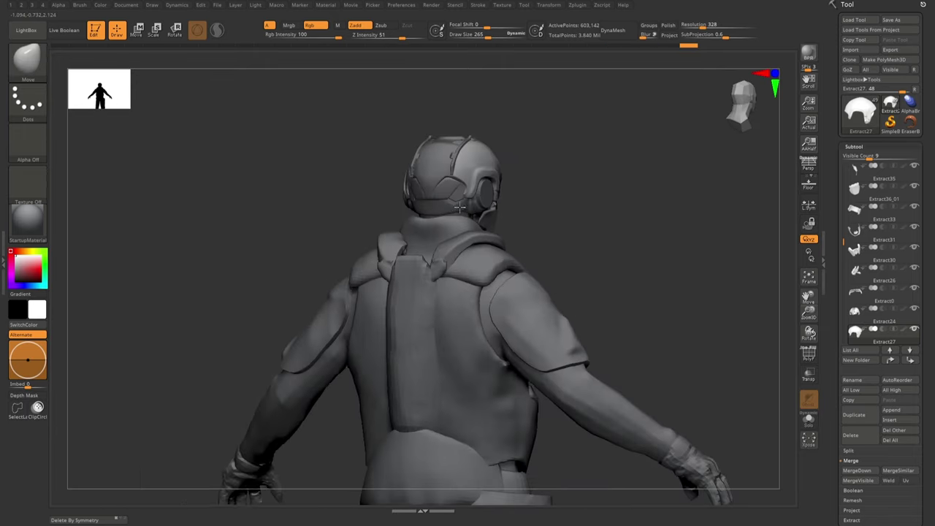
{"action": "left_click", "coordinate": [430, 203], "text": "alt"}
{"action": "mouse_move", "coordinate": [446, 210]}
{"action": "right_mouse_down"}
{"action": "mouse_move", "coordinate": [409, 215]}
{"action": "mouse_move", "coordinate": [455, 192]}
{"action": "mouse_move", "coordinate": [448, 208]}
{"action": "mouse_move", "coordinate": [397, 182]}
{"action": "right_mouse_up"}
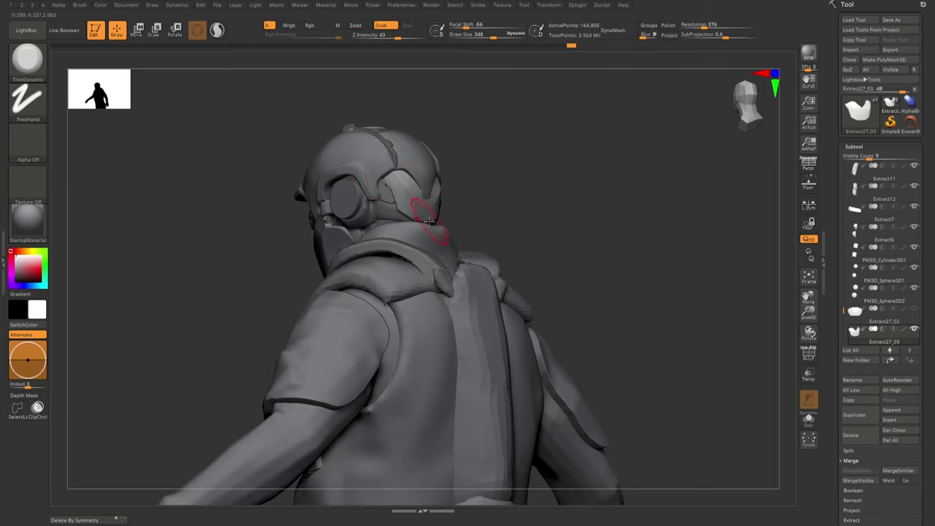
{"action": "mouse_move", "coordinate": [428, 220]}
{"action": "right_mouse_down"}
{"action": "mouse_move", "coordinate": [406, 194]}
{"action": "mouse_move", "coordinate": [438, 183]}
{"action": "mouse_move", "coordinate": [448, 202]}
{"action": "mouse_move", "coordinate": [439, 214]}
{"action": "mouse_move", "coordinate": [507, 192]}
{"action": "mouse_move", "coordinate": [491, 183]}
{"action": "right_mouse_up"}
{"action": "left_click", "coordinate": [406, 195], "text": "alt"}
{"action": "key", "text": "s"}
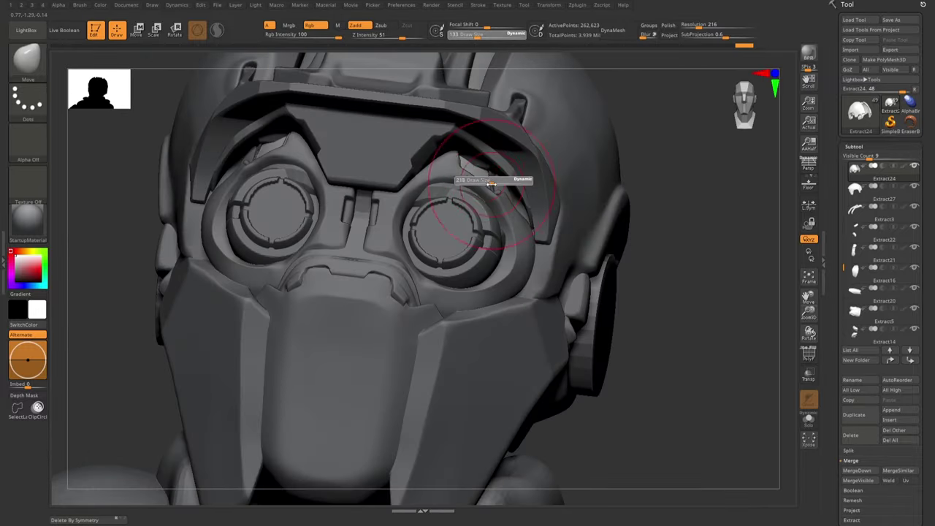
{"action": "left_click_drag", "start_coordinate": [492, 184], "coordinate": [469, 177]}
- Polish the brow plate with the Move brush from the head's right side
{"action": "right_click_drag", "start_coordinate": [469, 178], "coordinate": [548, 236]}
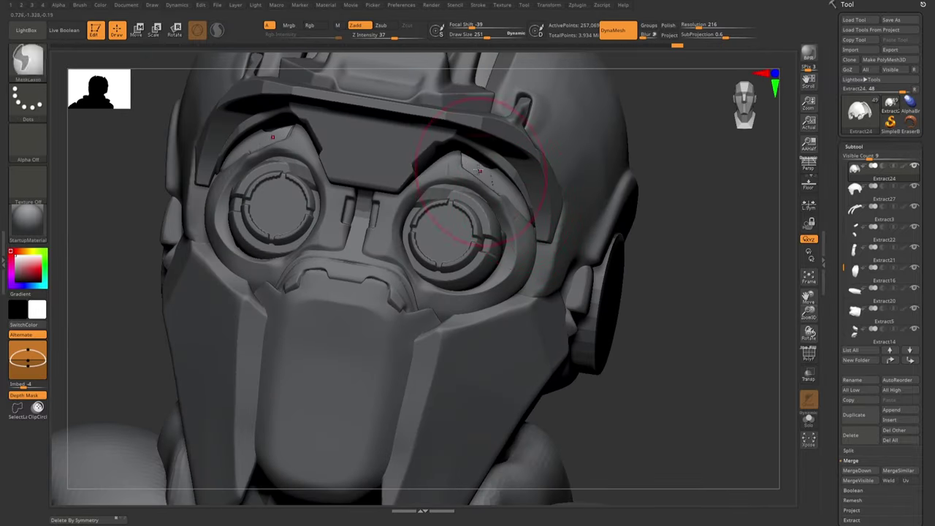
{"action": "key", "text": "b"}
{"action": "key", "text": "m"}
{"action": "key", "text": "v"}
{"action": "mouse_move", "coordinate": [478, 170]}
{"action": "right_mouse_down"}
{"action": "mouse_move", "coordinate": [497, 187]}
{"action": "mouse_move", "coordinate": [496, 225]}
{"action": "right_mouse_up"}
- Select the Extract1 detail piece and position it over the right goggle with Transpose
{"action": "left_click", "coordinate": [495, 225], "text": "alt"}
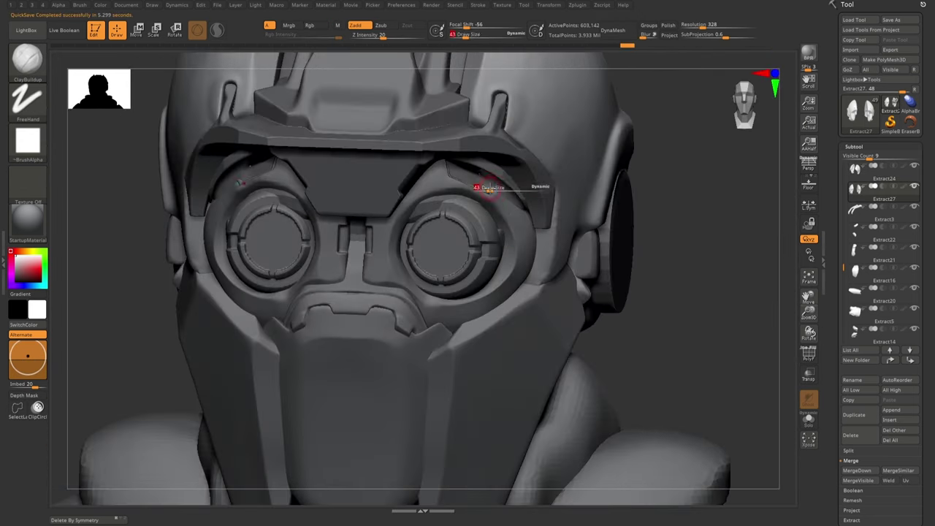
{"action": "left_click", "coordinate": [511, 207], "text": "alt"}
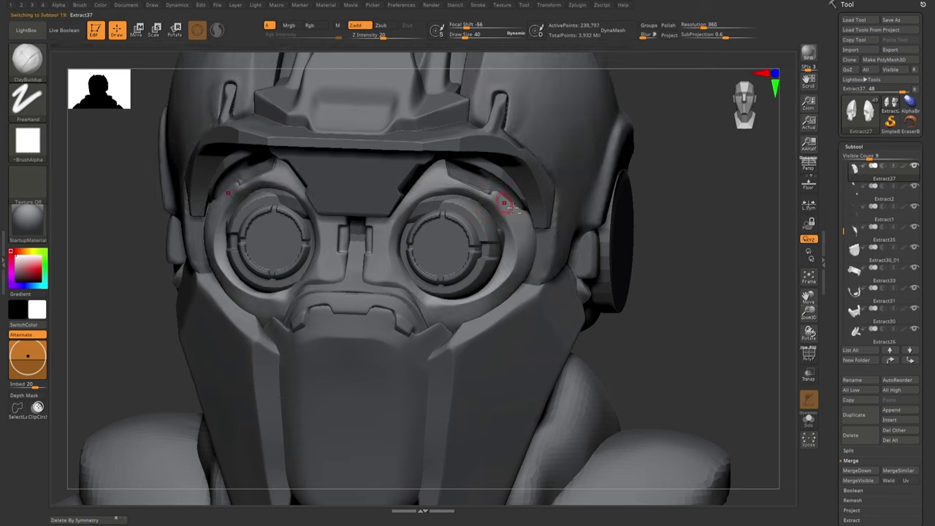
{"action": "key", "text": "w"}
{"action": "key", "text": "q"}
{"action": "left_click", "coordinate": [511, 210], "text": "alt"}
{"action": "right_click_drag", "start_coordinate": [511, 219], "coordinate": [517, 214]}
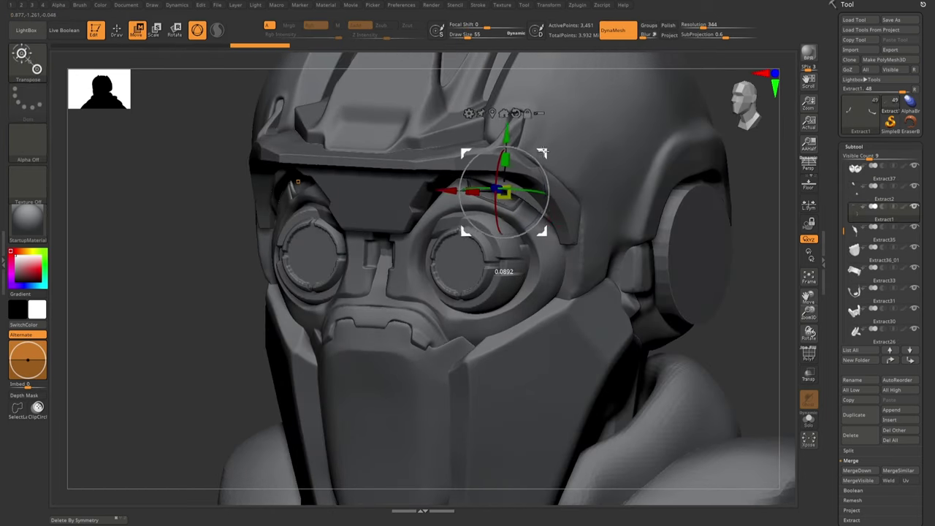
- Return to sculpt mode and select the helmet shell from a three-quarter view
{"action": "key", "text": "q"}
{"action": "right_click_drag", "start_coordinate": [541, 152], "coordinate": [557, 185], "text": "shift"}
{"action": "mouse_move", "coordinate": [667, 172]}
{"action": "right_mouse_down"}
{"action": "mouse_move", "coordinate": [522, 209]}
{"action": "mouse_move", "coordinate": [475, 184]}
{"action": "mouse_move", "coordinate": [527, 211]}
{"action": "mouse_move", "coordinate": [496, 234]}
{"action": "mouse_move", "coordinate": [475, 271]}
{"action": "mouse_move", "coordinate": [419, 232]}
{"action": "mouse_move", "coordinate": [549, 260]}
{"action": "mouse_move", "coordinate": [548, 309]}
{"action": "mouse_move", "coordinate": [532, 250]}
{"action": "mouse_move", "coordinate": [486, 225]}
{"action": "mouse_move", "coordinate": [516, 268]}
{"action": "mouse_move", "coordinate": [537, 354]}
{"action": "right_mouse_up"}
{"action": "left_click", "coordinate": [527, 211], "text": "alt"}
- Step through the helmet plates and trimmed visor subtools, masking with MaskLasso
{"action": "left_click", "coordinate": [475, 270], "text": "alt"}
{"action": "left_click", "coordinate": [508, 249], "text": "alt"}
{"action": "left_click", "coordinate": [532, 261], "text": "alt"}
{"action": "left_click", "coordinate": [548, 260], "text": "alt"}
{"action": "key", "text": "ctrl"}
{"action": "left_click", "coordinate": [516, 267], "text": "alt"}
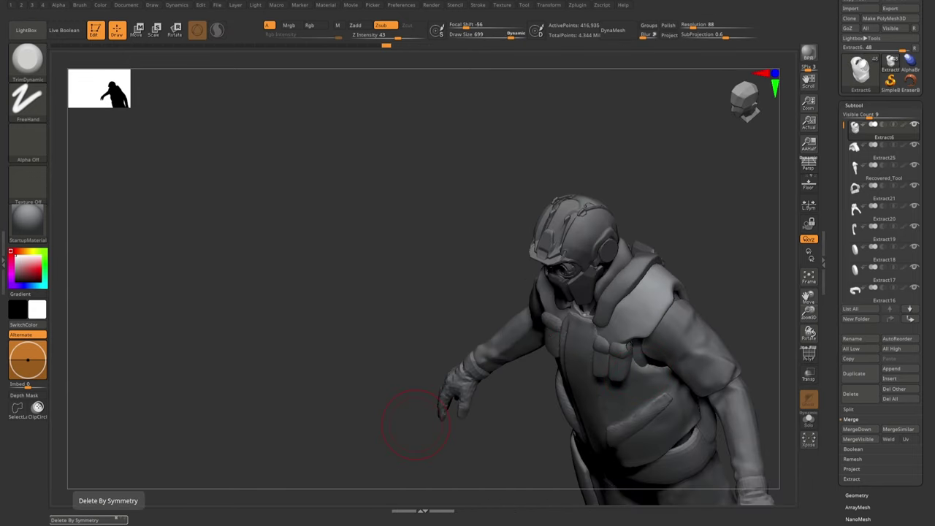
- Solo the helmet liner piece and orbit the character from front to side
{"action": "mouse_move", "coordinate": [751, 333]}
{"action": "left_mouse_down", "text": "shift"}
{"action": "mouse_move", "coordinate": [637, 335]}
{"action": "mouse_move", "coordinate": [694, 336]}
{"action": "left_mouse_up", "text": "shift"}
{"action": "left_click", "coordinate": [809, 417]}
{"action": "key", "text": "space"}
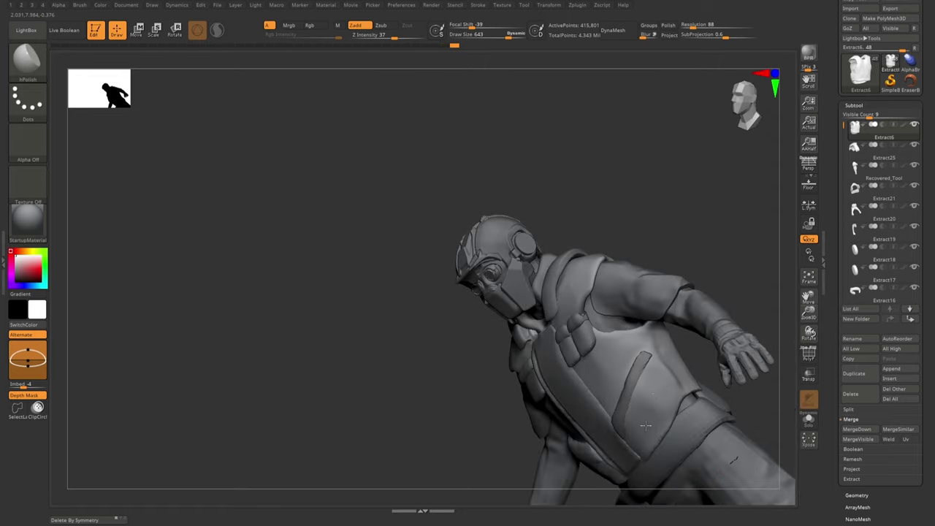
{"action": "right_click_drag", "start_coordinate": [646, 426], "coordinate": [645, 425]}
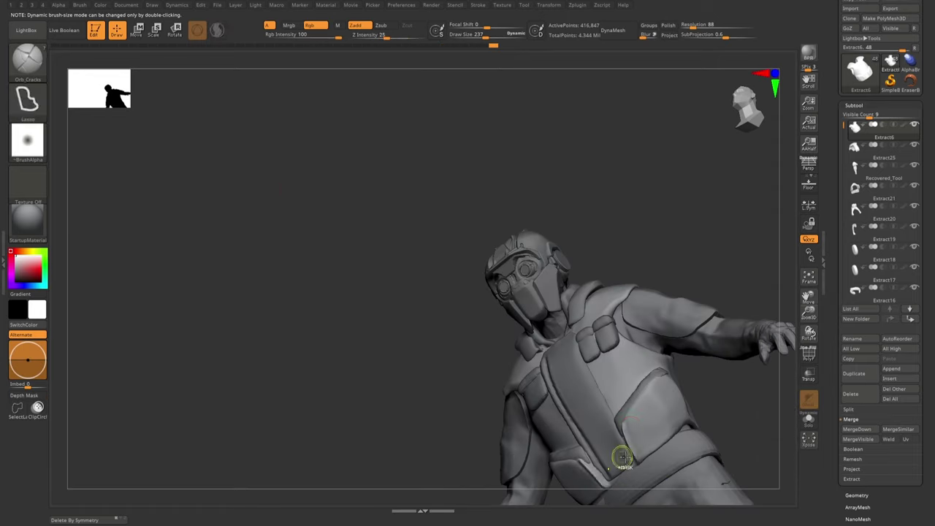
{"action": "mouse_move", "coordinate": [622, 455]}
{"action": "right_mouse_down"}
{"action": "mouse_move", "coordinate": [699, 408]}
{"action": "mouse_move", "coordinate": [650, 417]}
{"action": "mouse_move", "coordinate": [679, 409]}
{"action": "mouse_move", "coordinate": [657, 397]}
{"action": "mouse_move", "coordinate": [629, 407]}
{"action": "mouse_move", "coordinate": [658, 402]}
{"action": "mouse_move", "coordinate": [628, 398]}
{"action": "mouse_move", "coordinate": [651, 394]}
{"action": "mouse_move", "coordinate": [626, 382]}
{"action": "mouse_move", "coordinate": [621, 417]}
{"action": "mouse_move", "coordinate": [661, 388]}
{"action": "right_mouse_up"}
- Step back and forth through the undo history, ending on the padded vest state
{"action": "key", "text": "ctrl+shift+z"}
{"action": "key", "text": "ctrl+shift+z"}
{"action": "key", "text": "ctrl+shift+z"}
{"action": "key", "text": "ctrl+shift+z"}
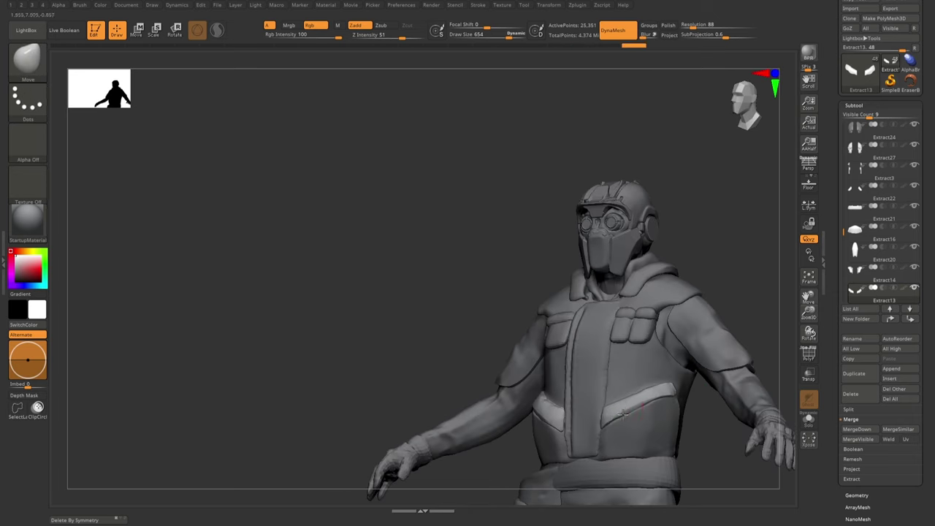
{"action": "key", "text": "ctrl+shift+z"}
{"action": "key", "text": "ctrl+shift+z"}
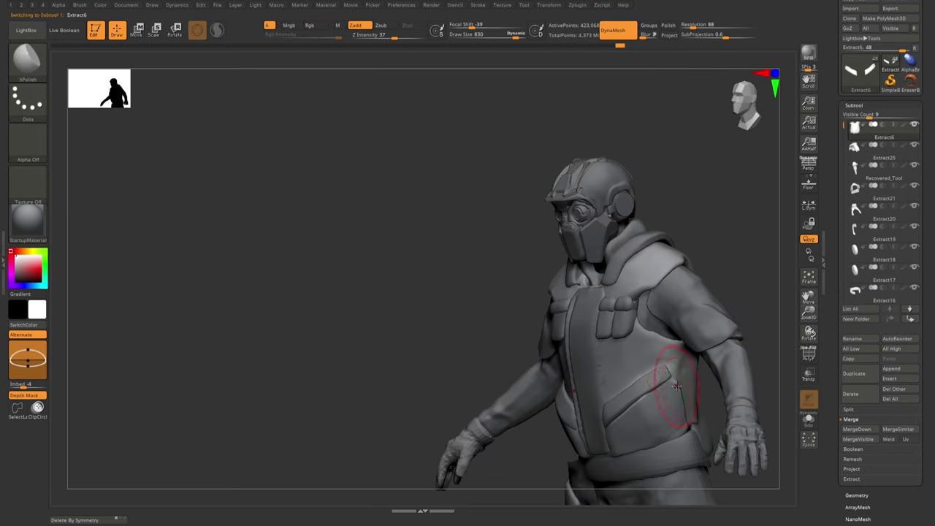
{"action": "key", "text": "ctrl+shift+z"}
{"action": "key", "text": "ctrl+shift+z"}
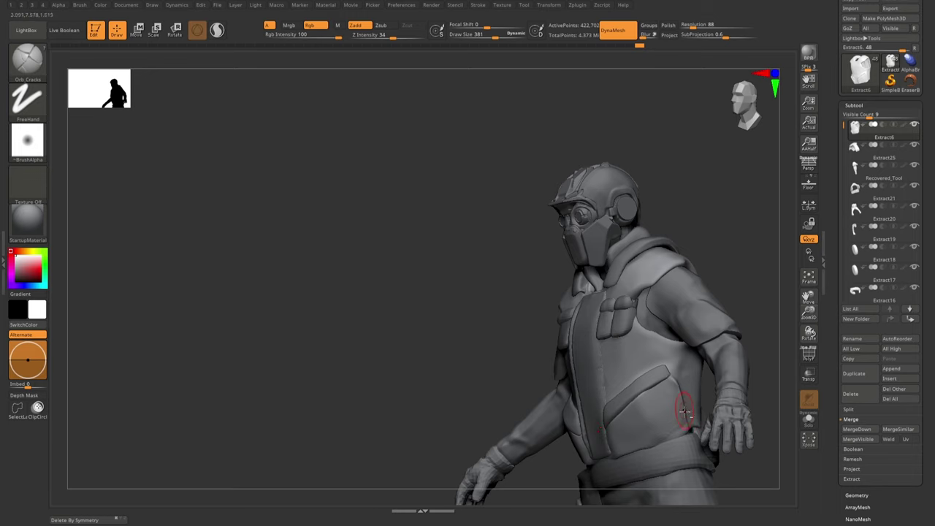
{"action": "key", "text": "ctrl+shift+z"}
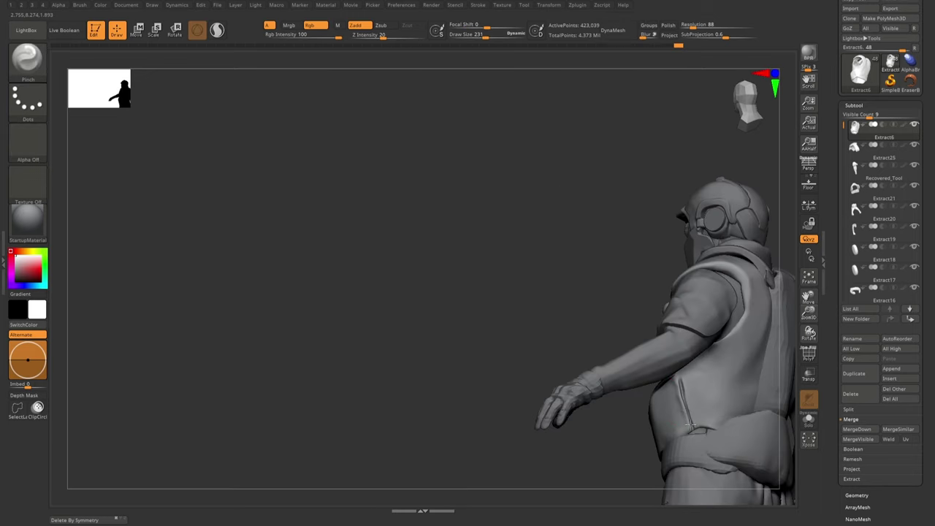
{"action": "key", "text": "ctrl+shift+z"}
{"action": "key", "text": "ctrl+shift+z"}
{"action": "key", "text": "ctrl+shift+z"}
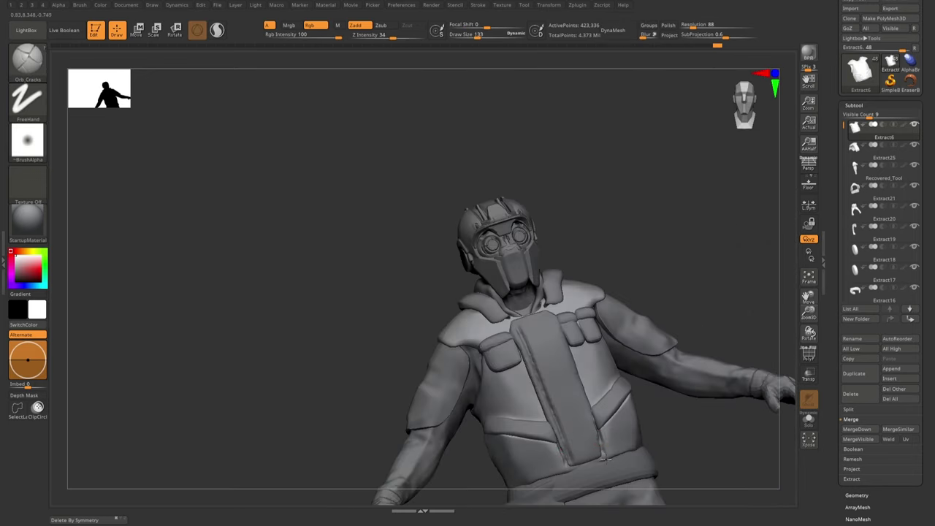
{"action": "key", "text": "ctrl+shift+z"}
{"action": "key", "text": "ctrl+shift+z"}
{"action": "key", "text": "ctrl+shift+z"}
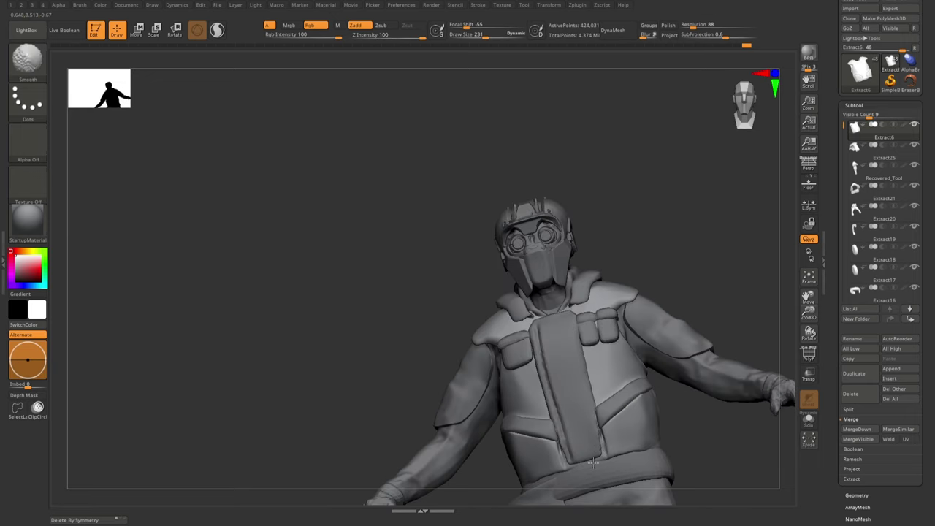
{"action": "key", "text": "ctrl+shift+z"}
{"action": "key", "text": "ctrl+z"}
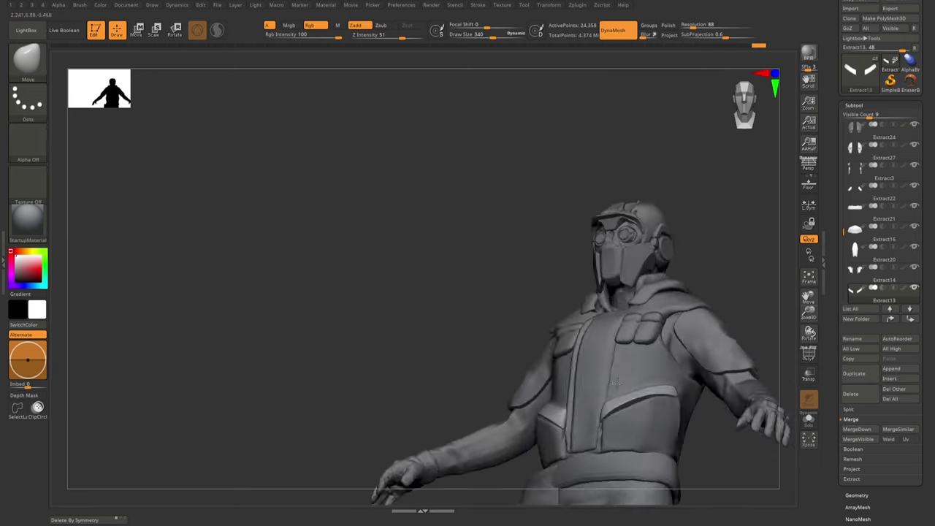
{"action": "key", "text": "ctrl+z"}
{"action": "key", "text": "ctrl+shift+z"}
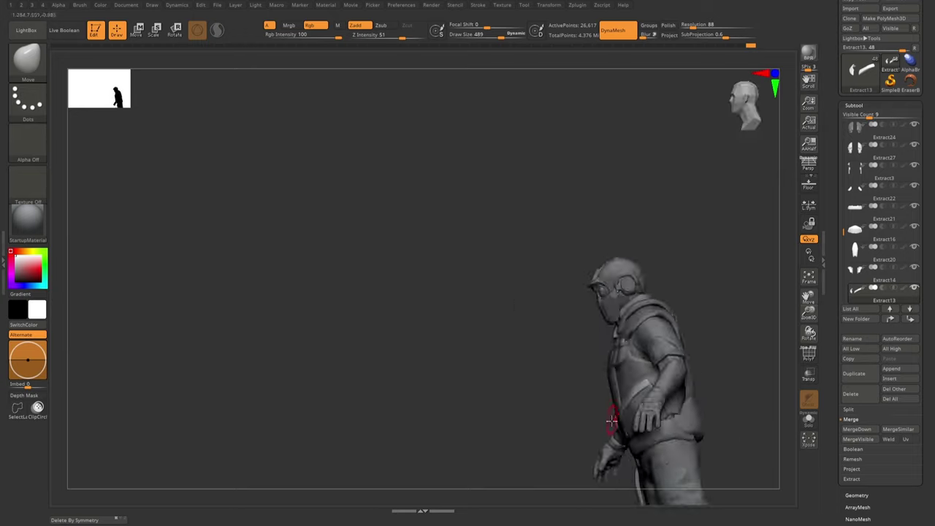
{"action": "key", "text": "ctrl+shift+z"}
{"action": "key", "text": "ctrl+shift+z"}
{"action": "key", "text": "ctrl+shift+z"}
{"action": "key", "text": "ctrl+z"}
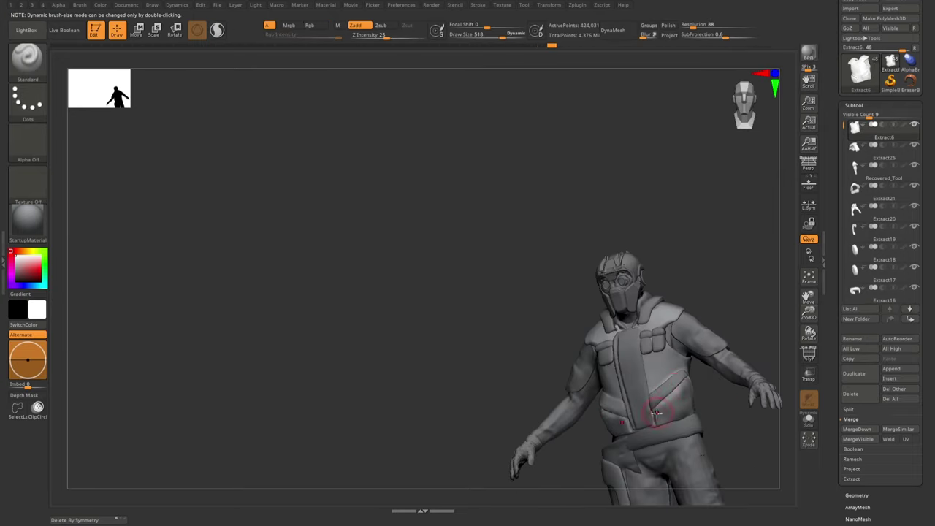
{"action": "key", "text": "ctrl+z"}
{"action": "key", "text": "ctrl+z"}
{"action": "key", "text": "ctrl+z"}
{"action": "key", "text": "ctrl+z"}
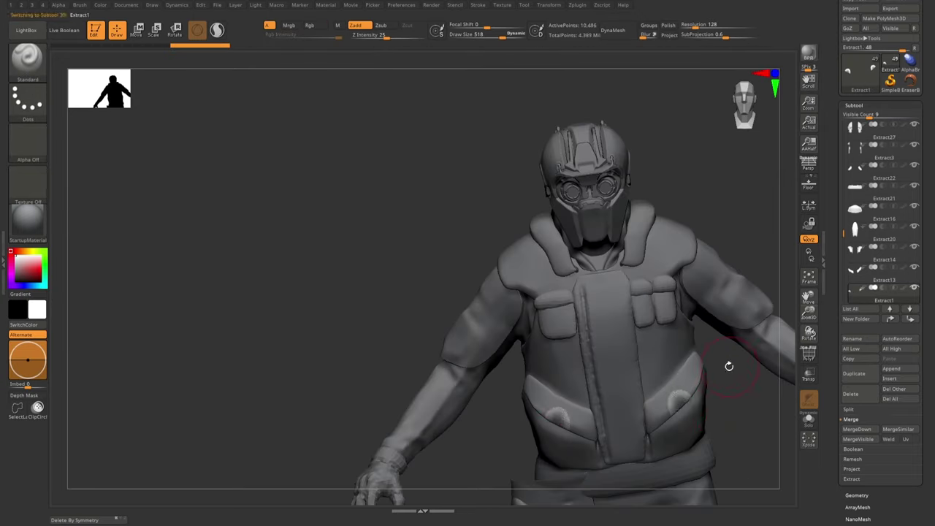
{"action": "key", "text": "ctrl+shift+z"}
{"action": "key", "text": "ctrl+shift+z"}
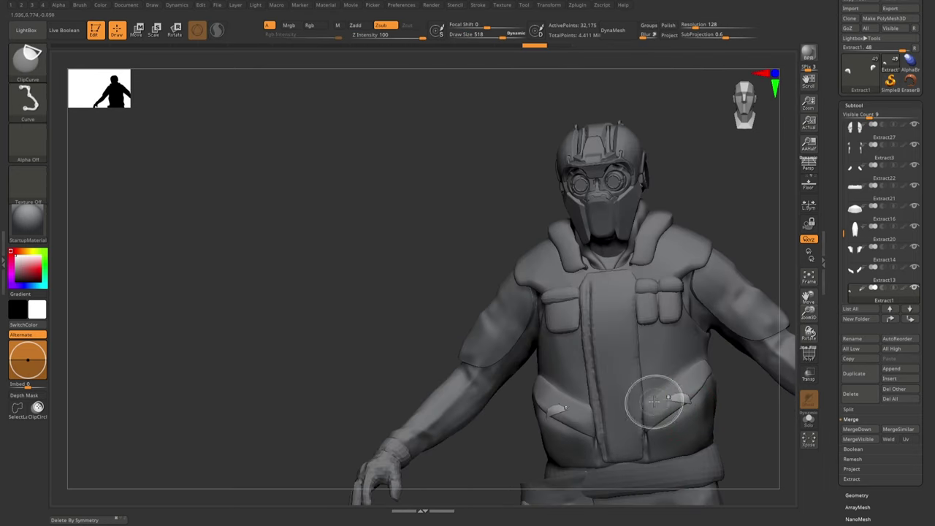
{"action": "key", "text": "ctrl+shift+z"}
{"action": "key", "text": "ctrl+shift+z"}
{"action": "key", "text": "ctrl+shift+z"}
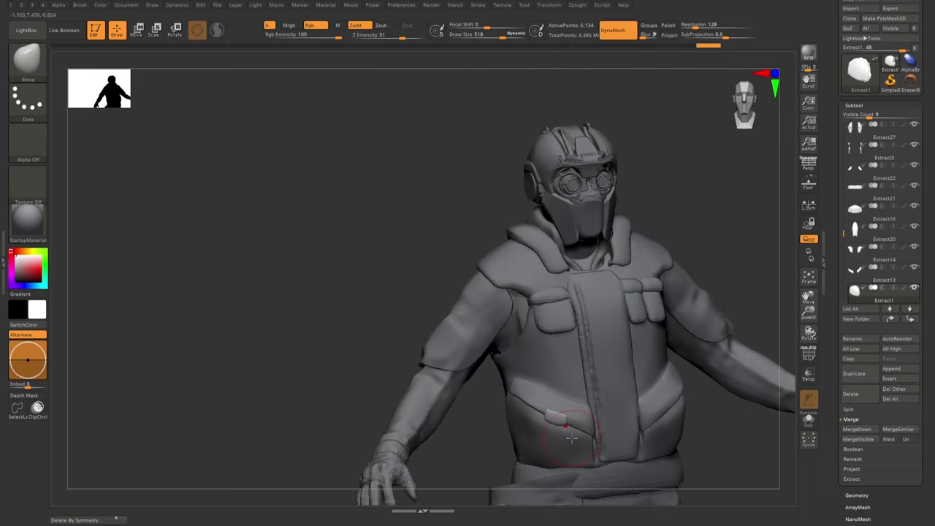
{"action": "key", "text": "ctrl+shift+z"}
{"action": "key", "text": "ctrl+shift+z"}
{"action": "key", "text": "ctrl+shift+z"}
{"action": "key", "text": "ctrl+shift+z"}
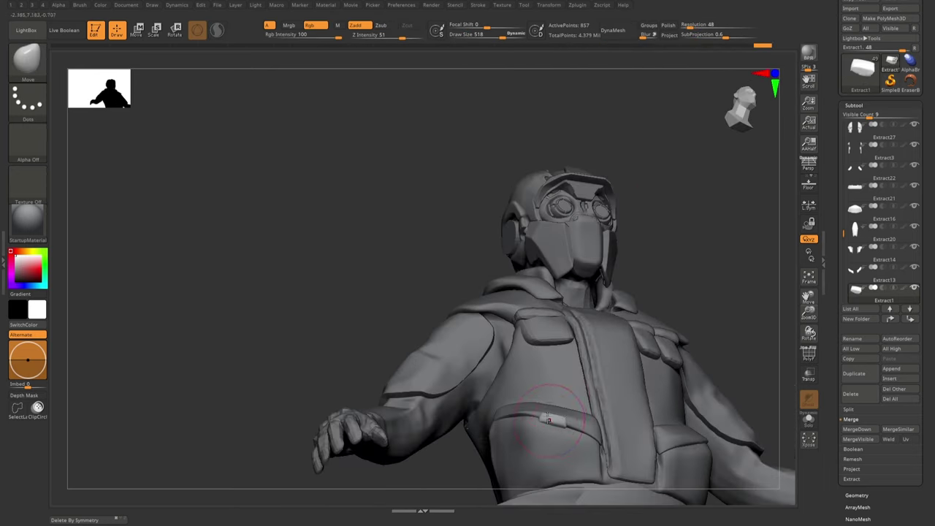
{"action": "key", "text": "ctrl+shift+z"}
{"action": "key", "text": "ctrl+shift+z"}
{"action": "key", "text": "ctrl+shift+z"}
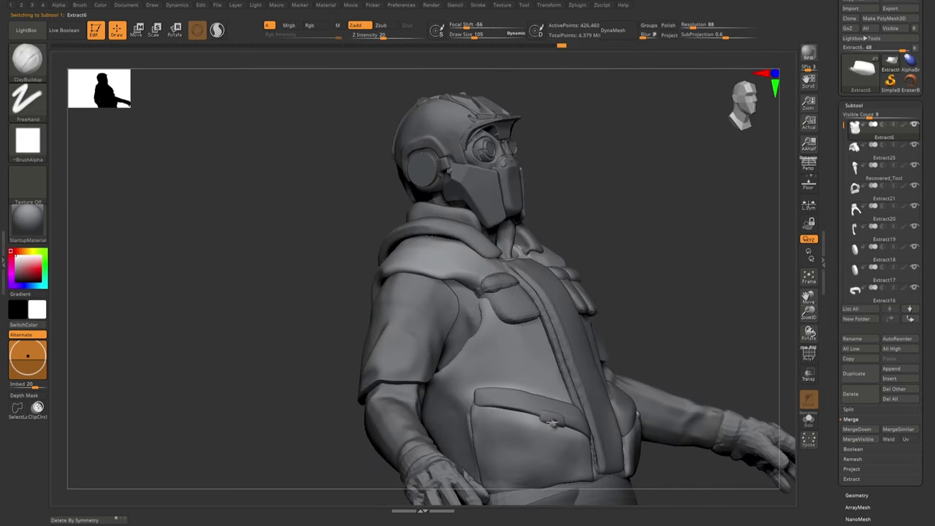
{"action": "key", "text": "ctrl+shift+z"}
{"action": "key", "text": "ctrl+shift+z"}
{"action": "key", "text": "ctrl+z"}
{"action": "key", "text": "ctrl+z"}
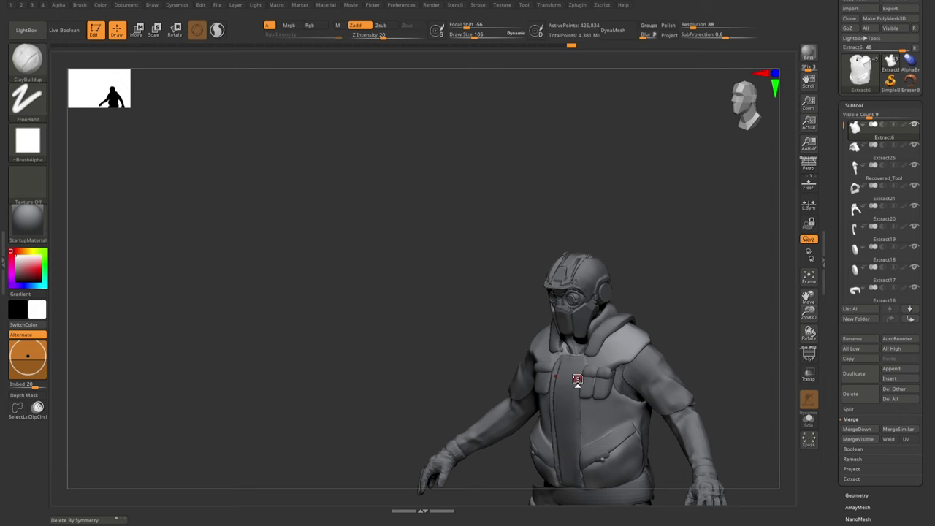
{"action": "key", "text": "ctrl+z"}
- Undo back to the earlier vest state and make the Extract6 vest piece active
{"action": "key", "text": "ctrl+shift+z"}
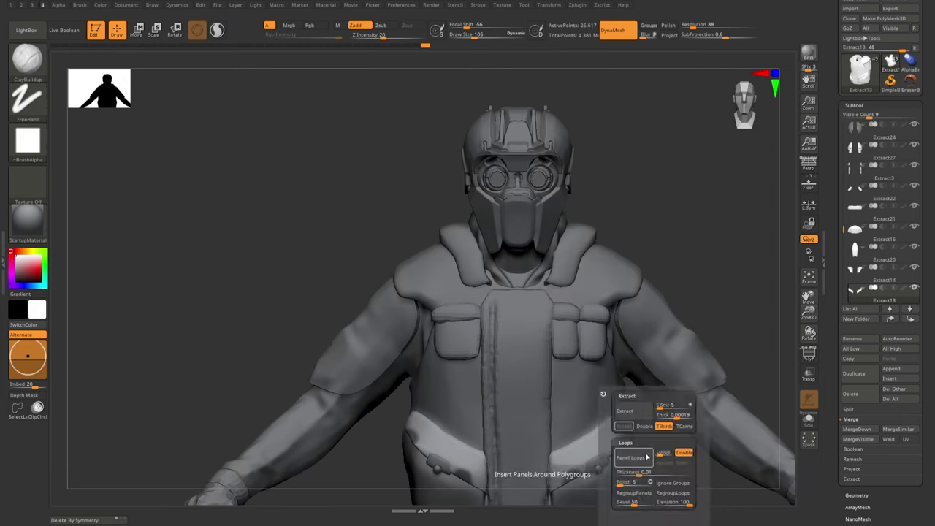
{"action": "key", "text": "ctrl+z"}
{"action": "key", "text": "ctrl+z"}
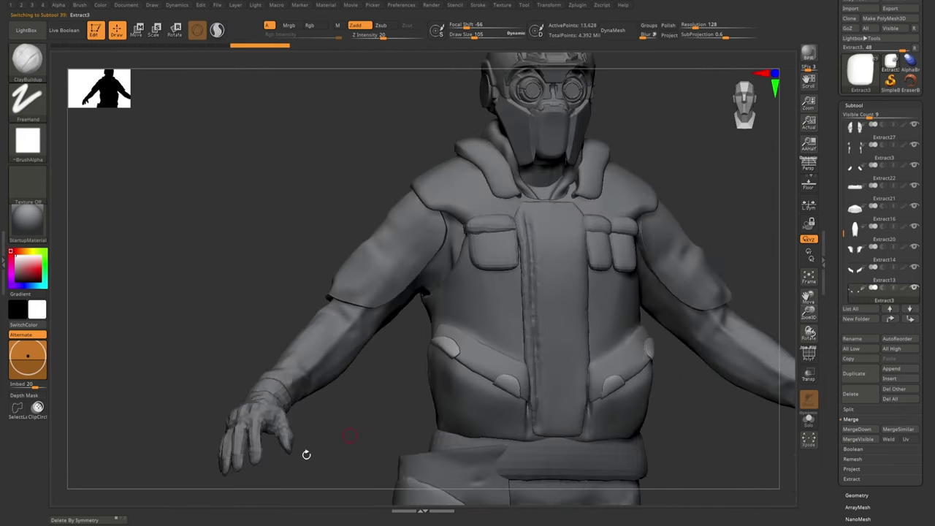
{"action": "mouse_move", "coordinate": [506, 381]}
{"action": "right_mouse_down"}
{"action": "mouse_move", "coordinate": [436, 363]}
{"action": "mouse_move", "coordinate": [459, 365]}
{"action": "mouse_move", "coordinate": [440, 355]}
{"action": "right_mouse_up"}
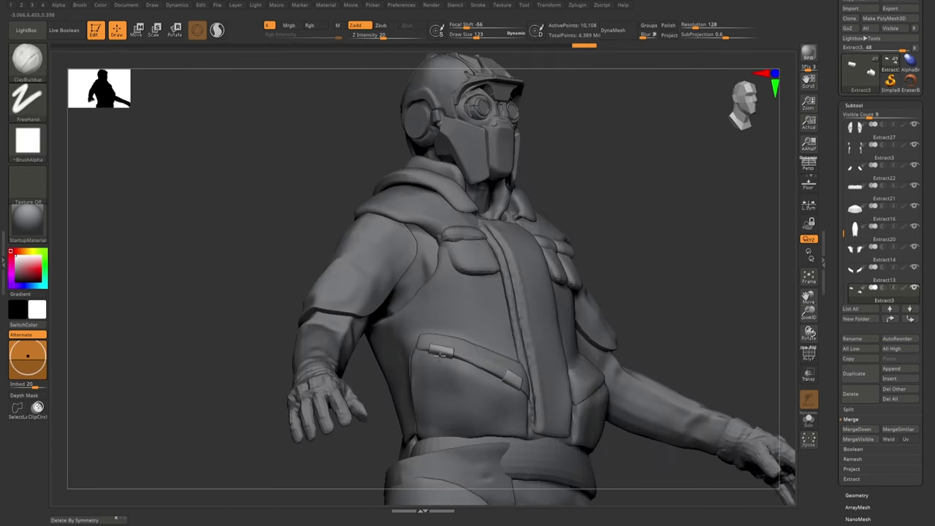
{"action": "left_click", "coordinate": [509, 385], "text": "alt"}
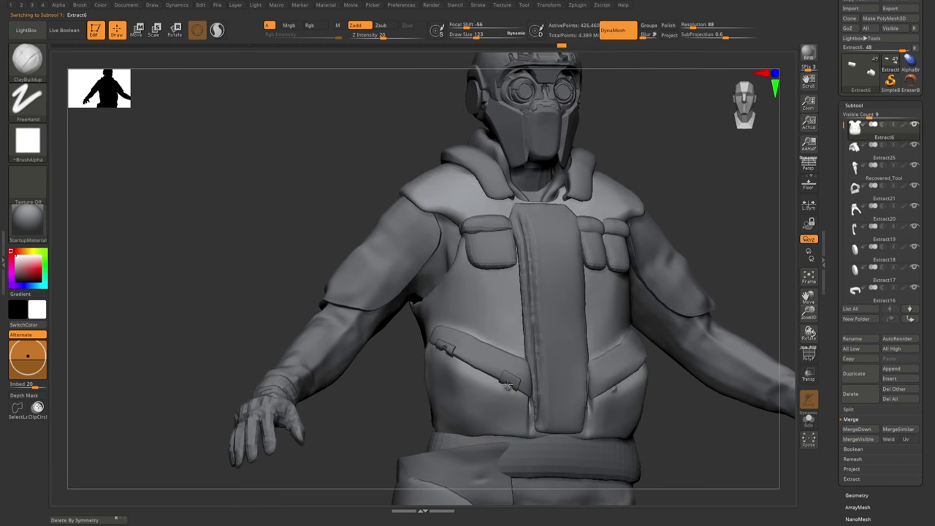
{"action": "right_click_drag", "start_coordinate": [508, 384], "coordinate": [439, 352]}
{"action": "mouse_move", "coordinate": [505, 398]}
{"action": "right_mouse_down"}
{"action": "mouse_move", "coordinate": [440, 363]}
{"action": "mouse_move", "coordinate": [490, 387]}
{"action": "mouse_move", "coordinate": [431, 344]}
{"action": "mouse_move", "coordinate": [507, 386]}
{"action": "mouse_move", "coordinate": [468, 373]}
{"action": "mouse_move", "coordinate": [475, 365]}
{"action": "mouse_move", "coordinate": [455, 390]}
{"action": "mouse_move", "coordinate": [328, 336]}
{"action": "mouse_move", "coordinate": [409, 351]}
{"action": "mouse_move", "coordinate": [441, 394]}
{"action": "mouse_move", "coordinate": [317, 397]}
{"action": "mouse_move", "coordinate": [355, 334]}
{"action": "right_mouse_up"}
- Switch between Extract3 and Extract6, then activate the Extract13 pocket piece
{"action": "left_click", "coordinate": [475, 365], "text": "alt"}
{"action": "left_click", "coordinate": [447, 383], "text": "alt"}
{"action": "scroll", "coordinate": [431, 383], "scroll_direction": "up", "scroll_amount": 3}
{"action": "scroll", "coordinate": [329, 336], "scroll_direction": "down", "scroll_amount": 3}
{"action": "left_click", "coordinate": [333, 307], "text": "alt"}
{"action": "key", "text": "s"}
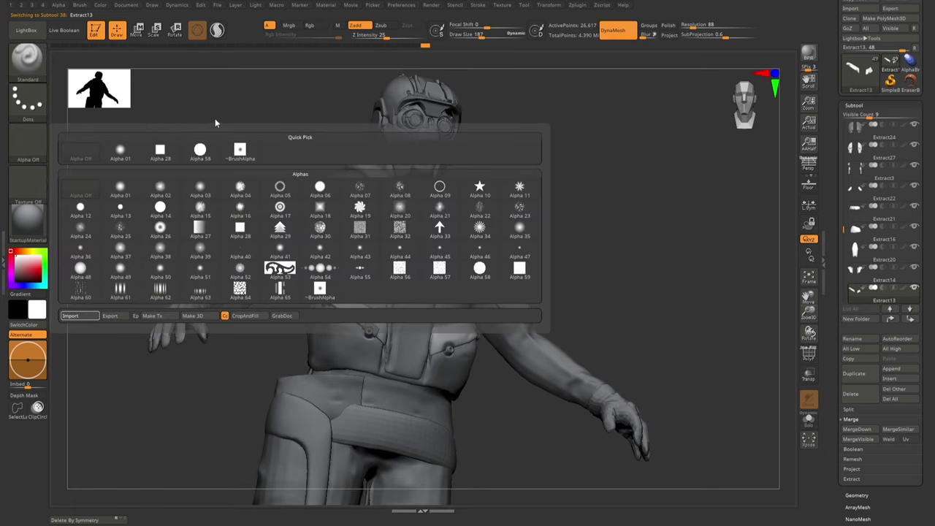
- Pick a stitch alpha and select the Extract13 pocket piece
{"action": "left_click", "coordinate": [436, 207]}
{"action": "mouse_move", "coordinate": [344, 302]}
{"action": "right_mouse_down"}
{"action": "mouse_move", "coordinate": [313, 309]}
{"action": "mouse_move", "coordinate": [355, 324]}
{"action": "right_mouse_up"}
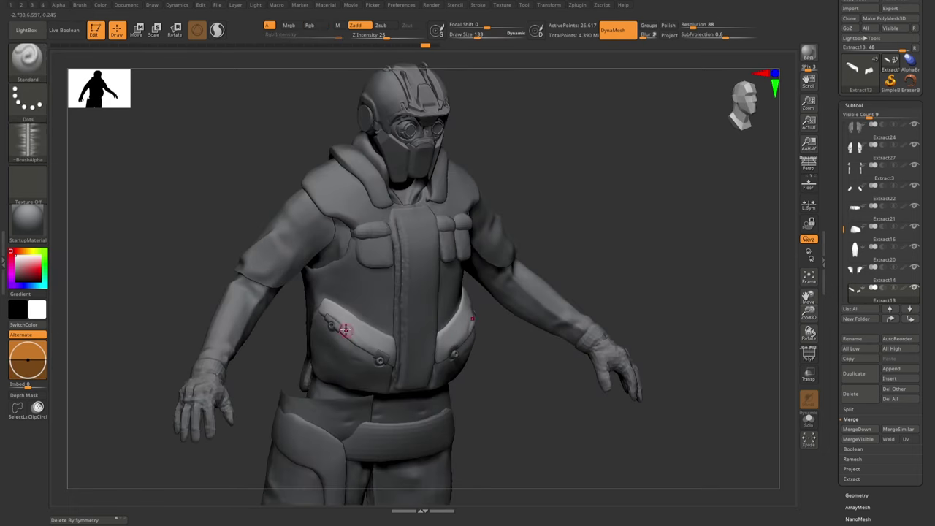
{"action": "key", "text": "space"}
{"action": "right_click_drag", "start_coordinate": [374, 356], "coordinate": [332, 299]}
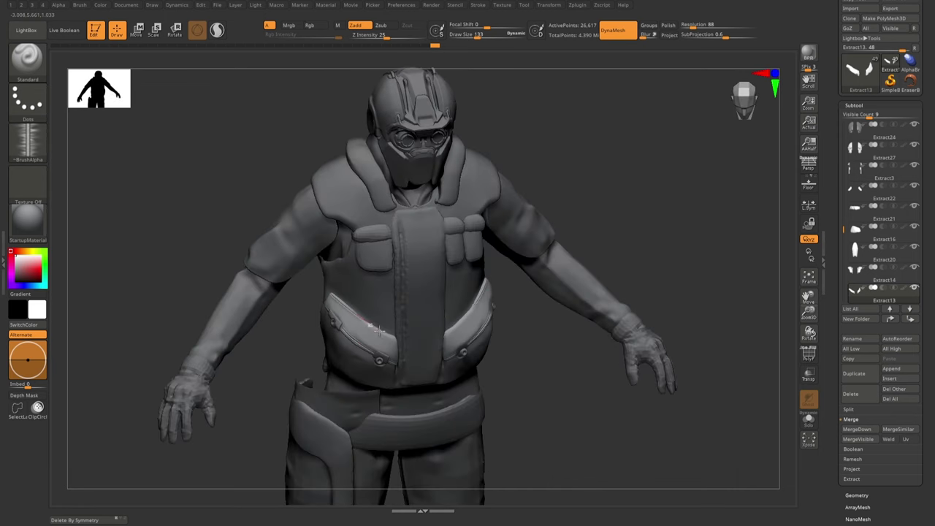
{"action": "mouse_move", "coordinate": [372, 329]}
{"action": "right_mouse_down"}
{"action": "mouse_move", "coordinate": [378, 340]}
{"action": "mouse_move", "coordinate": [496, 391]}
{"action": "mouse_move", "coordinate": [463, 355]}
{"action": "right_mouse_up"}
{"action": "key", "text": "a"}
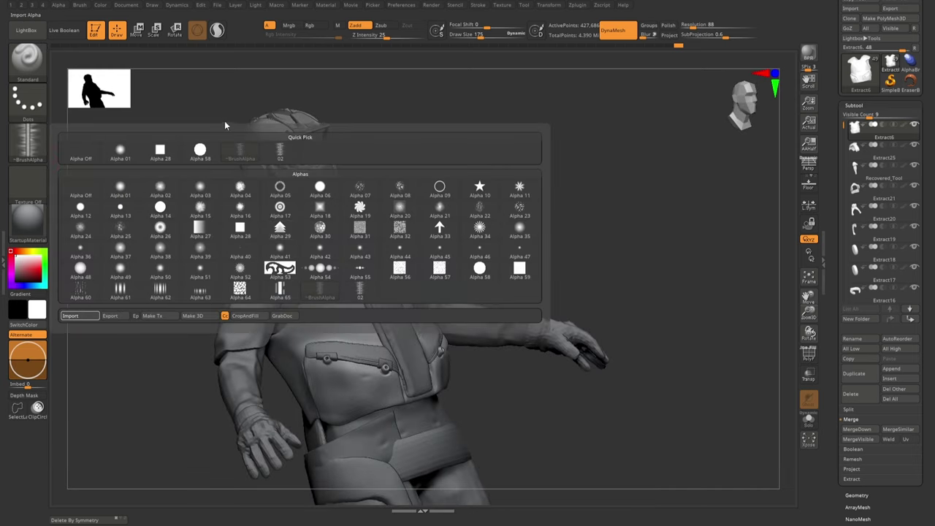
{"action": "left_click", "coordinate": [325, 345], "text": "alt"}
{"action": "mouse_move", "coordinate": [406, 358]}
{"action": "right_mouse_down"}
{"action": "mouse_move", "coordinate": [481, 284]}
{"action": "mouse_move", "coordinate": [459, 313]}
{"action": "mouse_move", "coordinate": [497, 283]}
{"action": "mouse_move", "coordinate": [417, 380]}
{"action": "right_mouse_up"}
- Stitch seams along both pocket zippers using the Standard brush with Dots stroke
{"action": "key", "text": "b"}
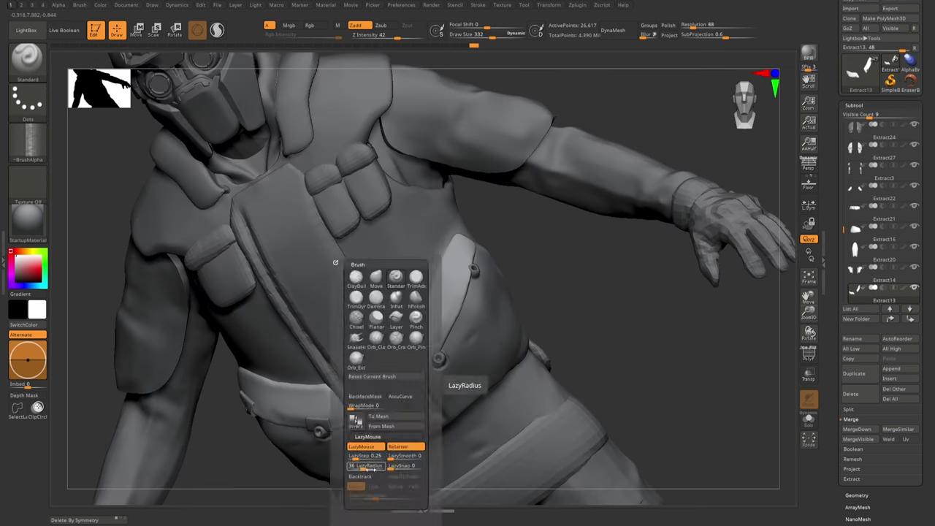
{"action": "key", "text": "s"}
{"action": "key", "text": "t"}
{"action": "mouse_move", "coordinate": [471, 256]}
{"action": "right_mouse_down"}
{"action": "mouse_move", "coordinate": [482, 317]}
{"action": "mouse_move", "coordinate": [439, 377]}
{"action": "right_mouse_up"}
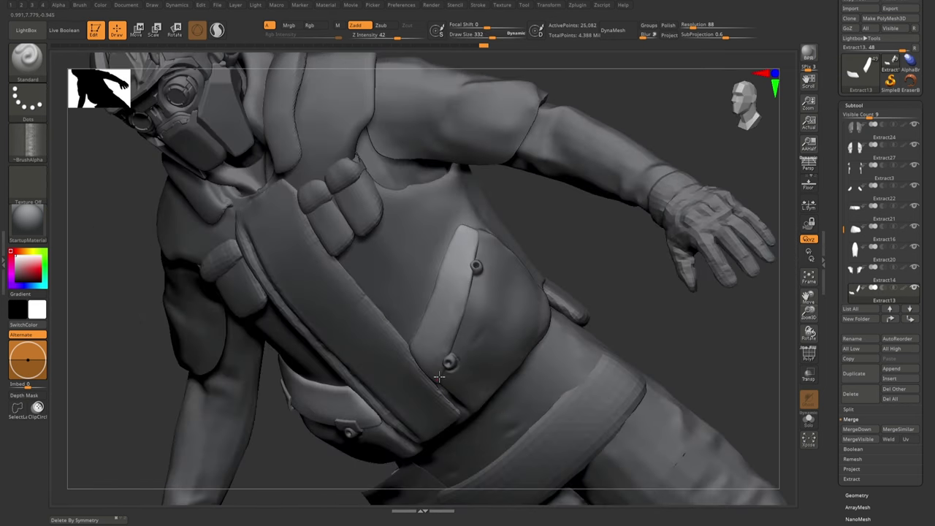
{"action": "right_click_drag", "start_coordinate": [482, 206], "coordinate": [472, 324]}
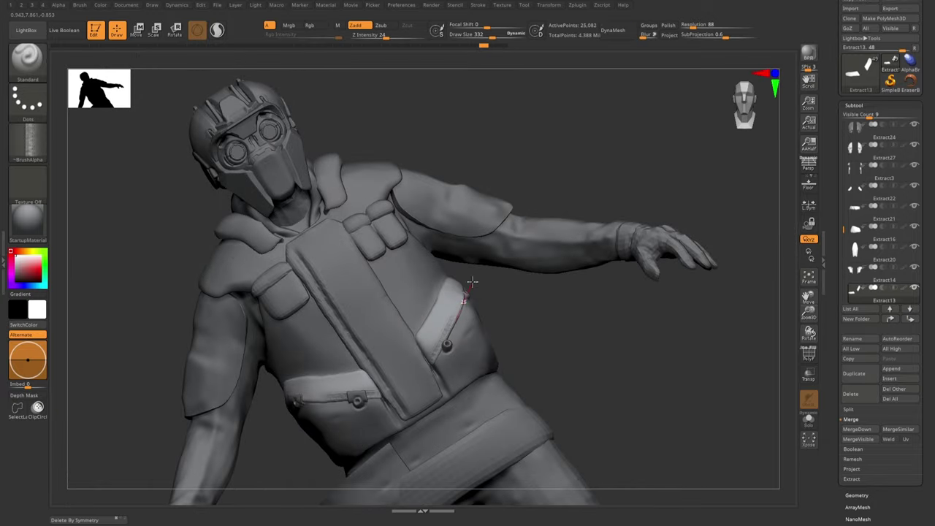
{"action": "left_click_drag", "start_coordinate": [472, 281], "coordinate": [436, 359]}
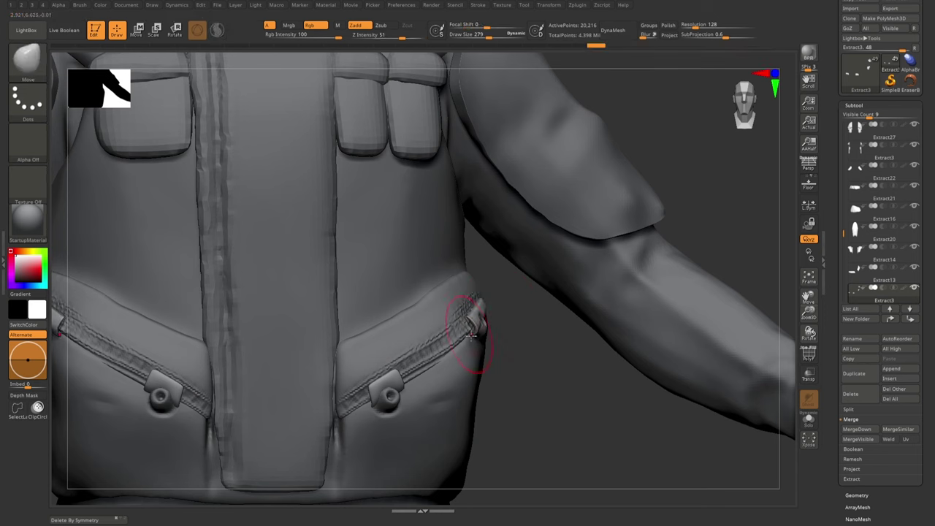
{"action": "left_click", "coordinate": [470, 324], "text": "alt"}
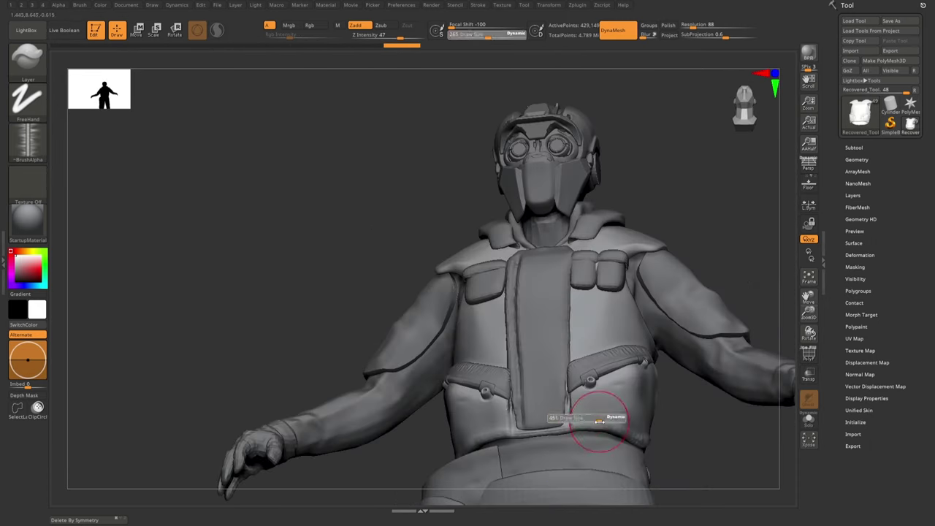
- Set the Standard brush with Dots stroke to Alpha 02 and detail the vest sides
{"action": "left_click", "coordinate": [27, 55]}
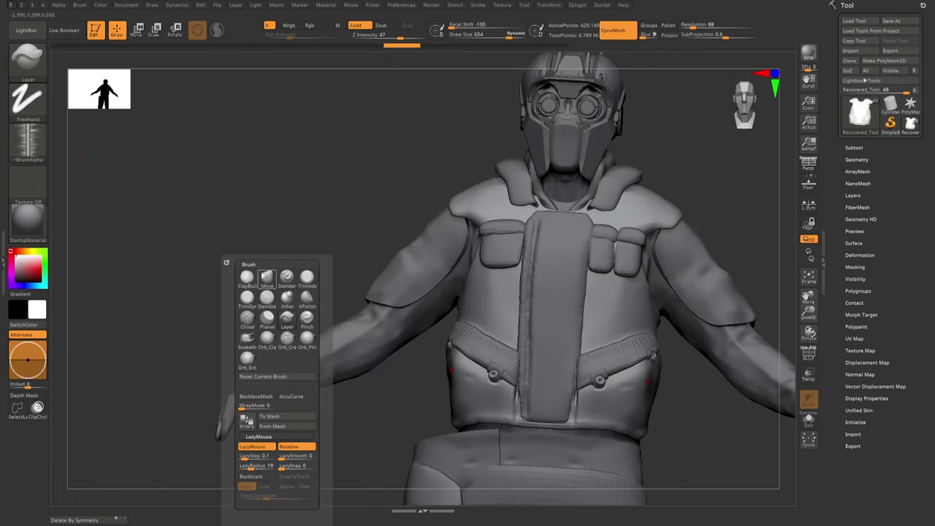
{"action": "left_click", "coordinate": [27, 146]}
{"action": "left_click", "coordinate": [309, 155]}
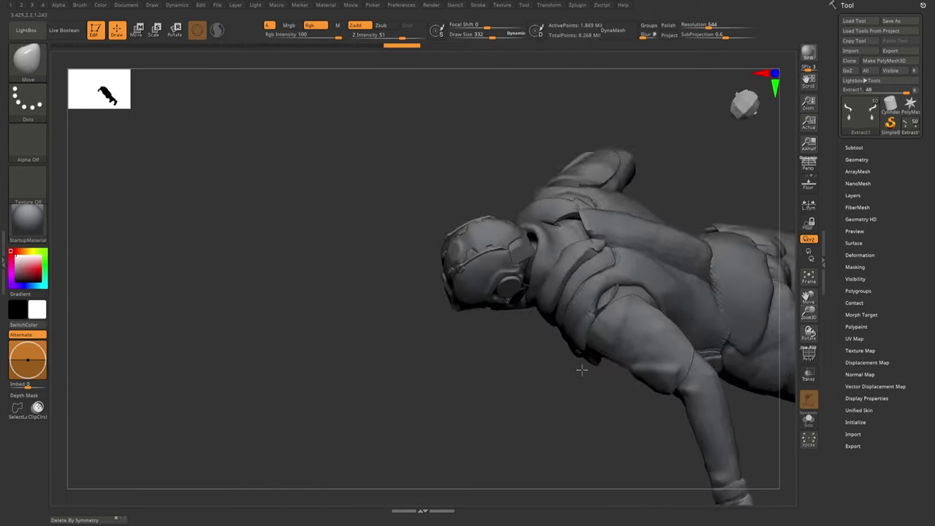
{"action": "left_click_drag", "start_coordinate": [584, 397], "coordinate": [569, 369]}
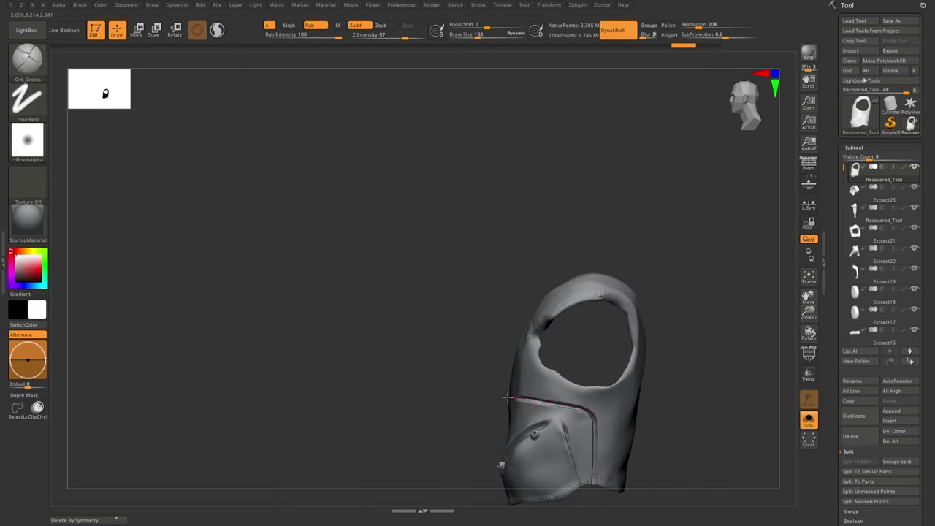
{"action": "left_click_drag", "start_coordinate": [523, 293], "coordinate": [587, 261]}
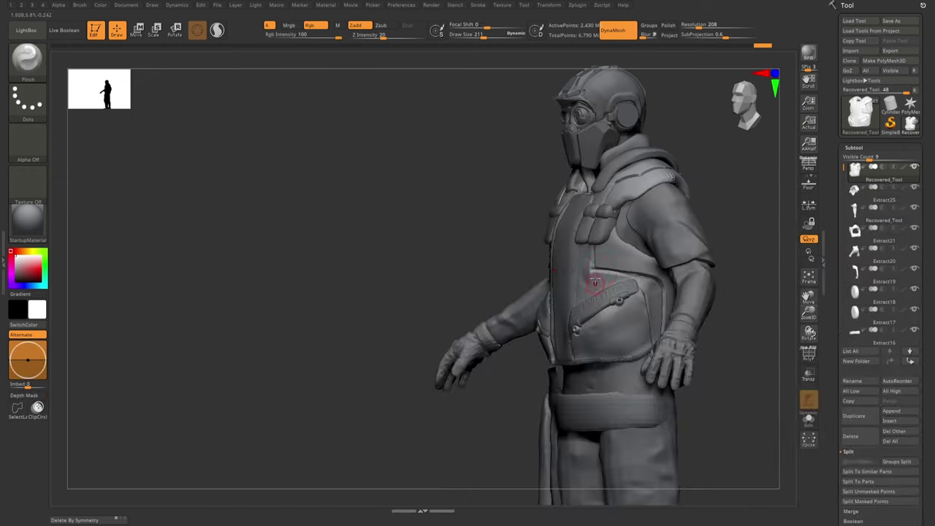
{"action": "left_click_drag", "start_coordinate": [660, 330], "coordinate": [649, 218]}
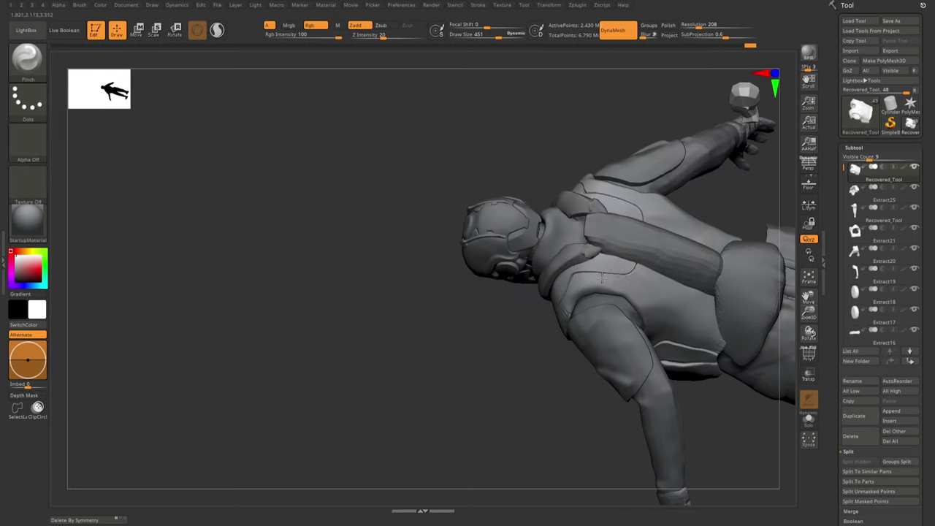
{"action": "mouse_move", "coordinate": [600, 277]}
{"action": "left_mouse_down"}
{"action": "mouse_move", "coordinate": [512, 407]}
{"action": "mouse_move", "coordinate": [507, 390]}
{"action": "left_mouse_up"}
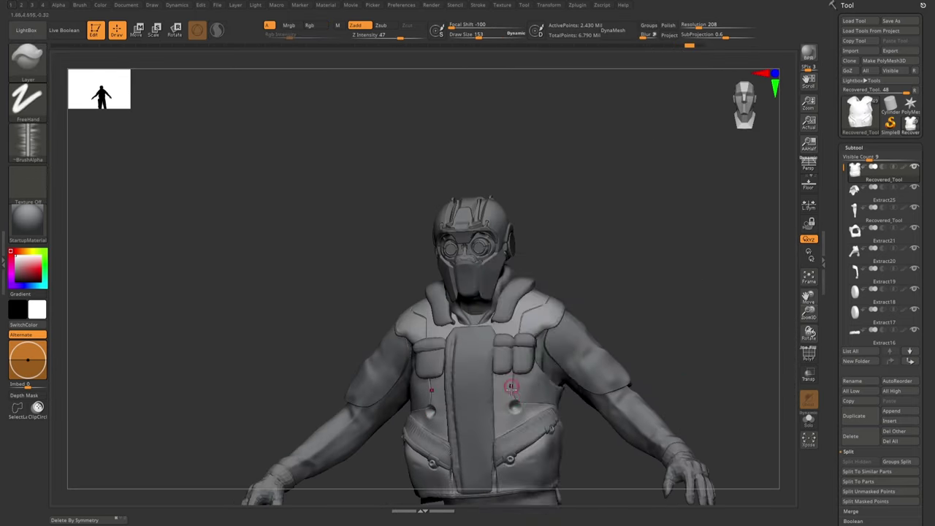
- Shape the snap details on the vest with the Layer and TrimDynamic brushes
{"action": "key", "text": "space"}
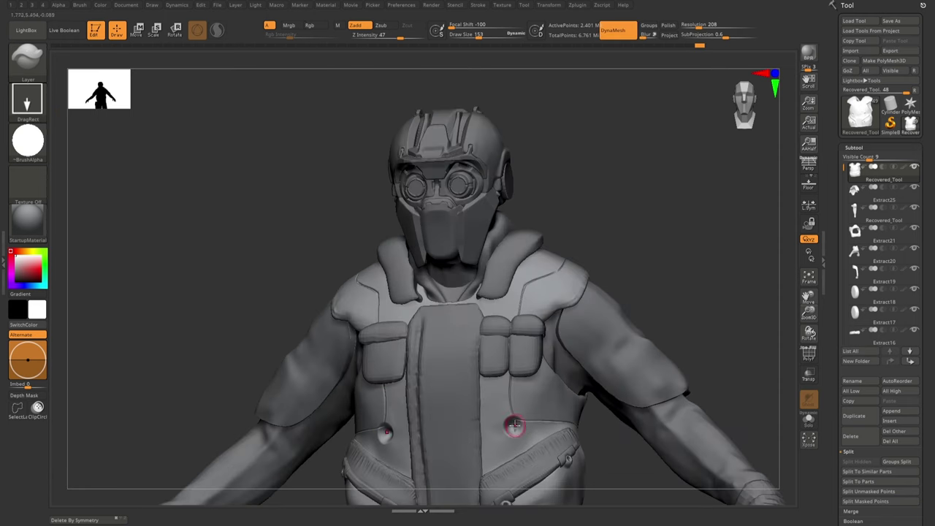
{"action": "key", "text": "space"}
{"action": "right_click_drag", "start_coordinate": [514, 425], "coordinate": [517, 434]}
{"action": "key", "text": "space"}
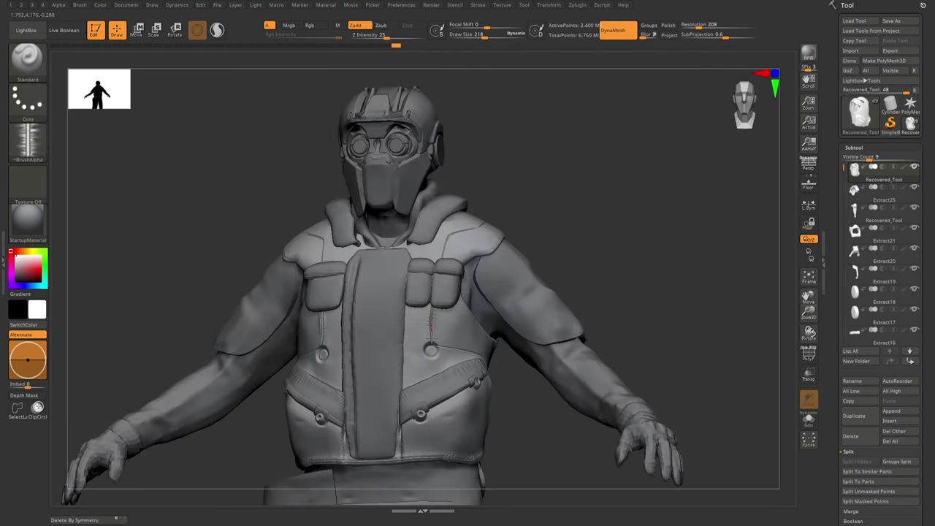
{"action": "mouse_move", "coordinate": [431, 305]}
{"action": "right_mouse_down"}
{"action": "mouse_move", "coordinate": [531, 387]}
{"action": "mouse_move", "coordinate": [553, 334]}
{"action": "mouse_move", "coordinate": [480, 324]}
{"action": "right_mouse_up"}
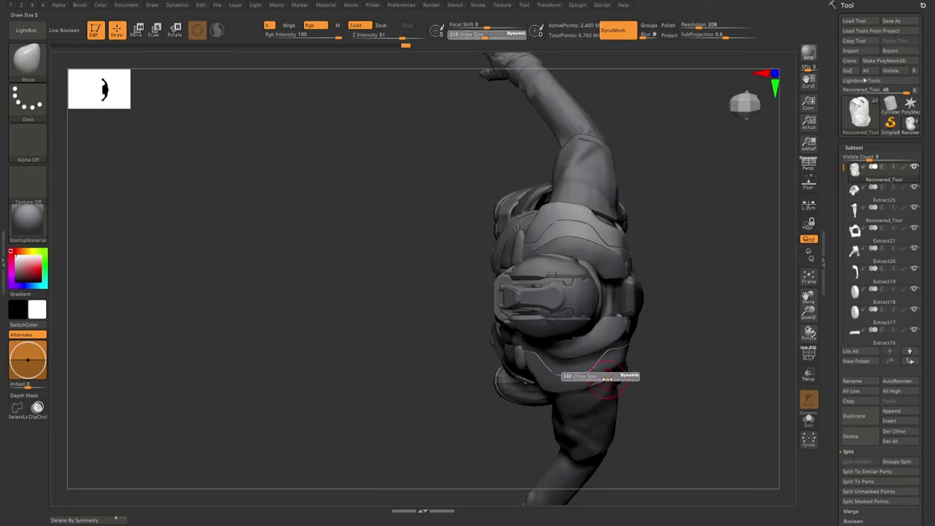
- Use the Standard brush at size 324 to stitch the central front panel edges
{"action": "key", "text": "b"}
{"action": "key", "text": "s"}
{"action": "key", "text": "t"}
{"action": "right_click_drag", "start_coordinate": [572, 387], "coordinate": [514, 358]}
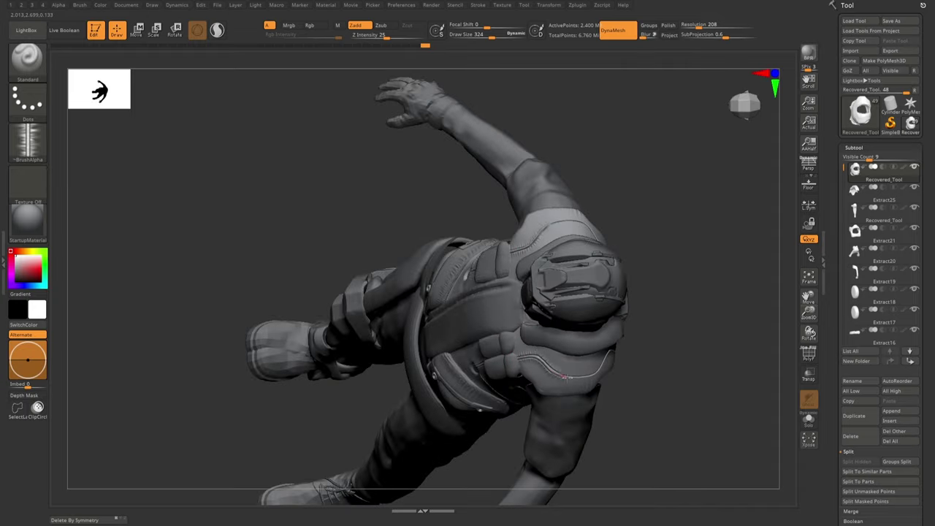
{"action": "right_click_drag", "start_coordinate": [564, 376], "coordinate": [551, 349]}
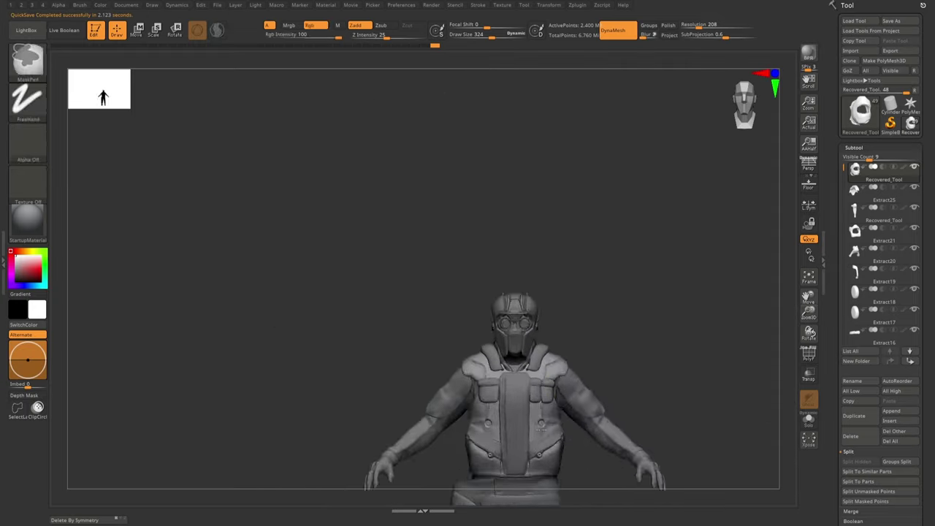
{"action": "mouse_move", "coordinate": [501, 323]}
{"action": "right_mouse_down"}
{"action": "mouse_move", "coordinate": [526, 329]}
{"action": "mouse_move", "coordinate": [509, 323]}
{"action": "right_mouse_up"}
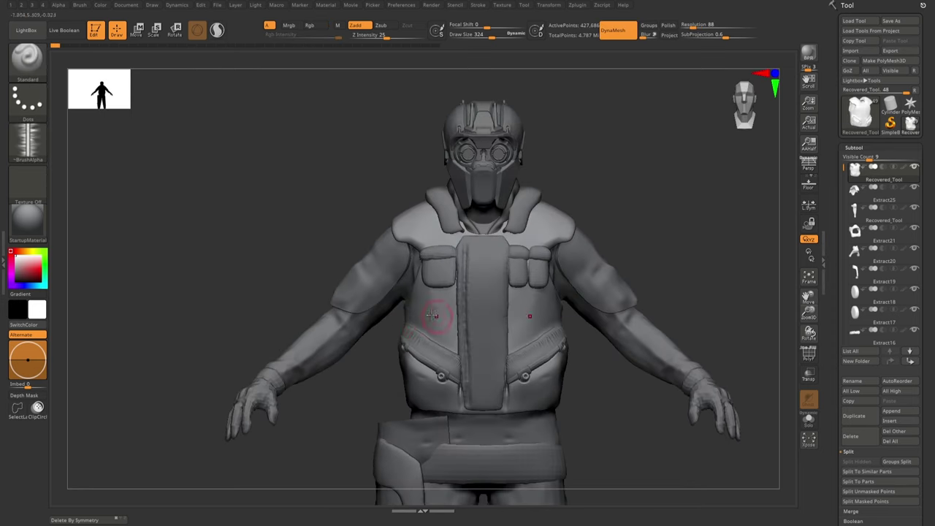
- Solo the vest and lasso-mask its upper chest area
{"action": "right_click_drag", "start_coordinate": [539, 326], "coordinate": [374, 396]}
{"action": "mouse_move", "coordinate": [435, 333]}
{"action": "right_mouse_down"}
{"action": "mouse_move", "coordinate": [467, 344]}
{"action": "mouse_move", "coordinate": [442, 409]}
{"action": "right_mouse_up"}
{"action": "key", "text": "ctrl+shift+s"}
{"action": "key", "text": "ctrl+shift+s"}
{"action": "right_click_drag", "start_coordinate": [448, 265], "coordinate": [394, 187]}
{"action": "key", "text": "b"}
{"action": "key", "text": "m"}
{"action": "key", "text": "l"}
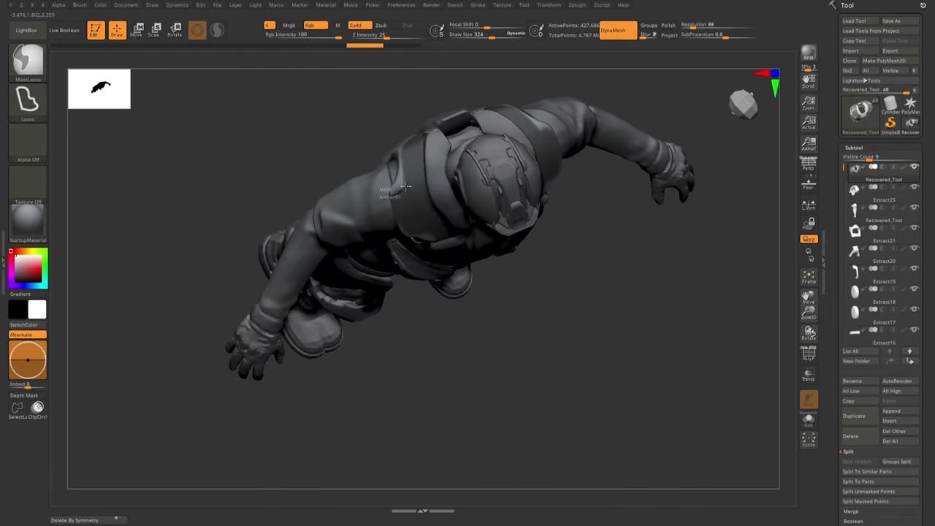
{"action": "right_click_drag", "start_coordinate": [402, 231], "coordinate": [365, 150], "text": "shift"}
{"action": "left_click_drag", "start_coordinate": [366, 150], "coordinate": [410, 254], "text": "ctrl"}
{"action": "mouse_move", "coordinate": [421, 202]}
{"action": "right_mouse_down"}
{"action": "mouse_move", "coordinate": [444, 277]}
{"action": "mouse_move", "coordinate": [381, 256]}
{"action": "mouse_move", "coordinate": [573, 197]}
{"action": "right_mouse_up"}
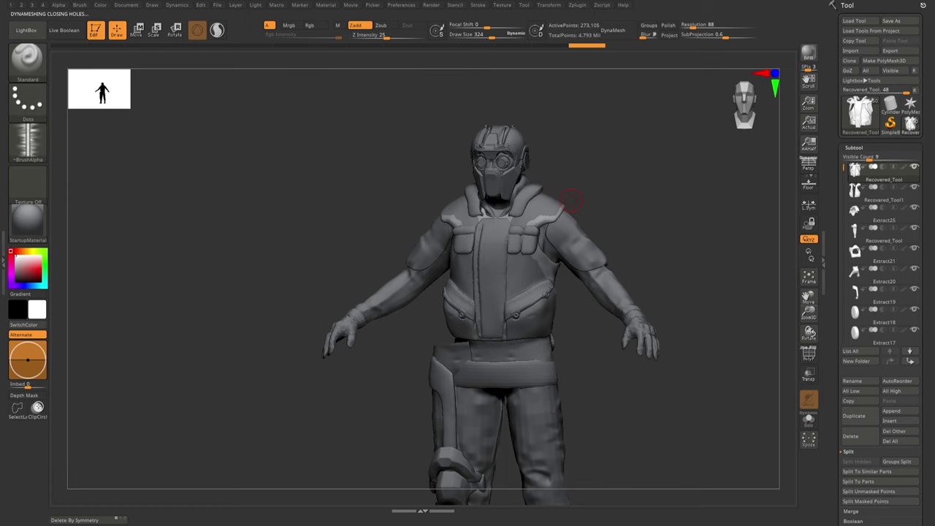
- Select the Extract12 piece and review the new chest plate from several angles
{"action": "left_click", "coordinate": [571, 198], "text": "alt"}
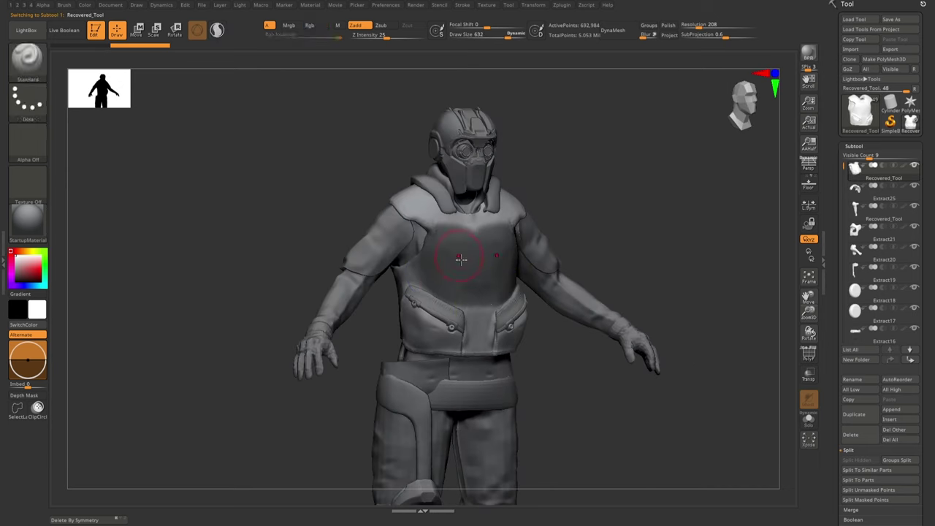
{"action": "left_click_drag", "start_coordinate": [466, 299], "coordinate": [589, 198]}
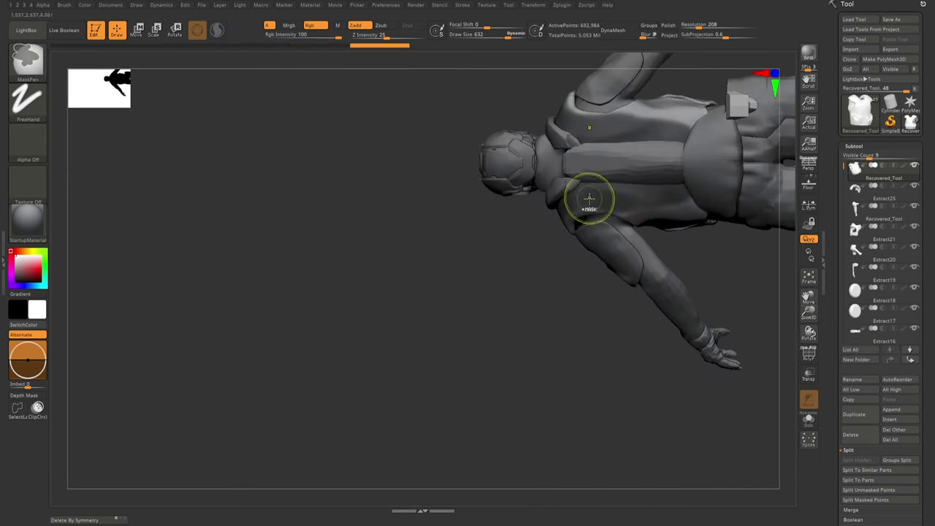
{"action": "mouse_move", "coordinate": [626, 211]}
{"action": "left_mouse_down"}
{"action": "mouse_move", "coordinate": [548, 319]}
{"action": "mouse_move", "coordinate": [488, 302]}
{"action": "left_mouse_up"}
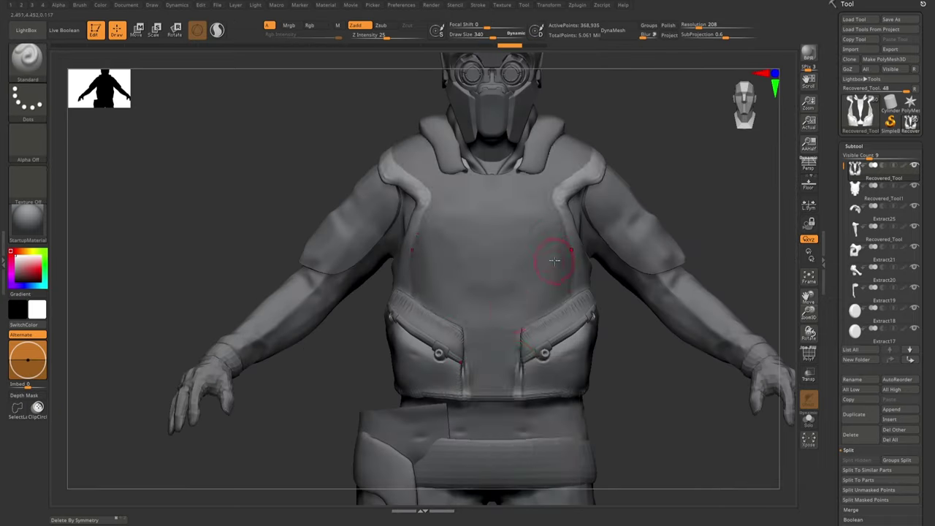
{"action": "left_click_drag", "start_coordinate": [533, 224], "coordinate": [581, 173], "text": "shift"}
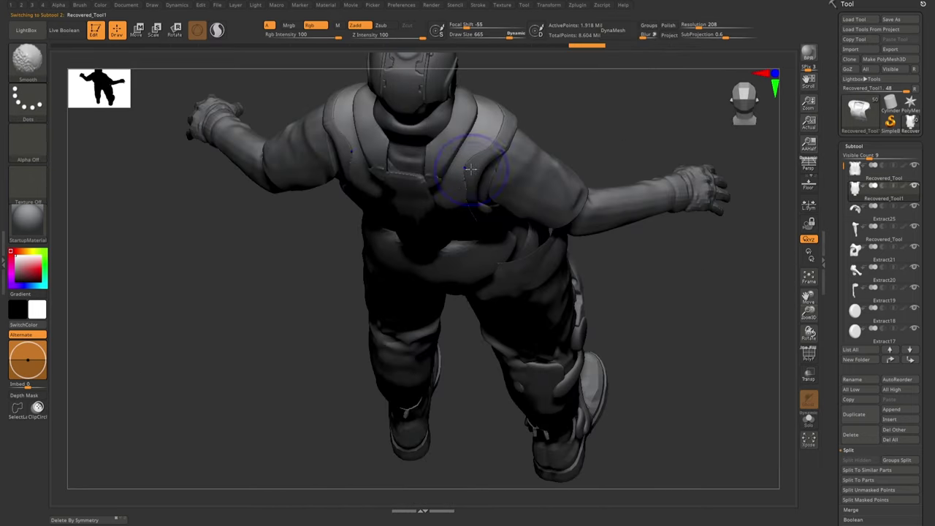
- Select the Recovered_Tool vest piece and turn the view to a front three-quarter angle
{"action": "left_click_drag", "start_coordinate": [471, 169], "coordinate": [467, 149], "text": "shift"}
{"action": "left_click", "coordinate": [467, 150], "text": "alt"}
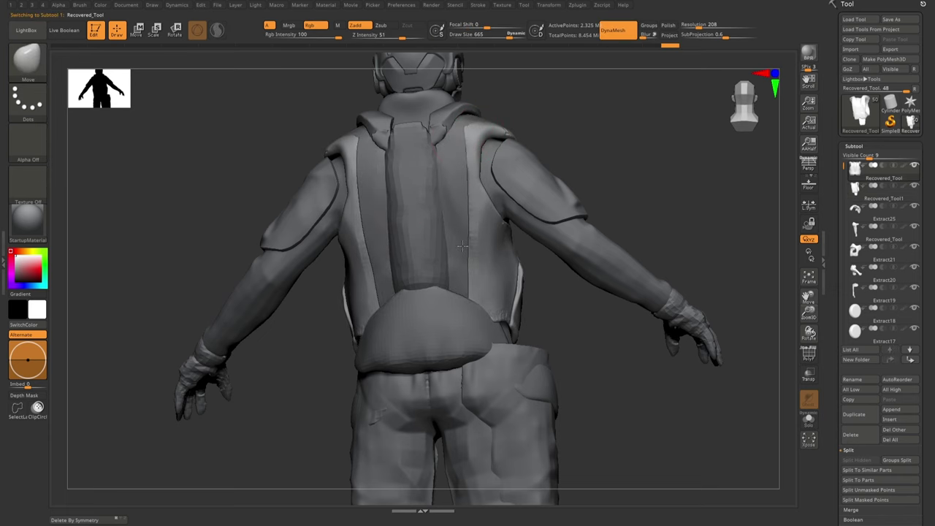
{"action": "mouse_move", "coordinate": [462, 246]}
{"action": "right_mouse_down"}
{"action": "mouse_move", "coordinate": [348, 216]}
{"action": "mouse_move", "coordinate": [244, 212]}
{"action": "mouse_move", "coordinate": [273, 216]}
{"action": "right_mouse_up"}
{"action": "mouse_move", "coordinate": [293, 155]}
{"action": "right_mouse_down"}
{"action": "mouse_move", "coordinate": [292, 209]}
{"action": "mouse_move", "coordinate": [319, 212]}
{"action": "mouse_move", "coordinate": [317, 230]}
{"action": "mouse_move", "coordinate": [293, 219]}
{"action": "right_mouse_up"}
- Try the ClayBuildup, hPolish and Orb_Cracks brushes and adjust the brush size
{"action": "key", "text": "b"}
{"action": "key", "text": "c"}
{"action": "key", "text": "b"}
{"action": "key", "text": "s"}
{"action": "key", "text": "b"}
{"action": "key", "text": "h"}
{"action": "key", "text": "p"}
{"action": "key", "text": "b"}
{"action": "key", "text": "o"}
{"action": "key", "text": "c"}
{"action": "key", "text": "s"}
- Isolate the selected piece and check it from several sides
{"action": "mouse_move", "coordinate": [353, 232]}
{"action": "right_mouse_down"}
{"action": "mouse_move", "coordinate": [363, 204]}
{"action": "mouse_move", "coordinate": [391, 219]}
{"action": "mouse_move", "coordinate": [395, 234]}
{"action": "mouse_move", "coordinate": [425, 244]}
{"action": "right_mouse_up"}
{"action": "left_click", "coordinate": [395, 234], "text": "alt"}
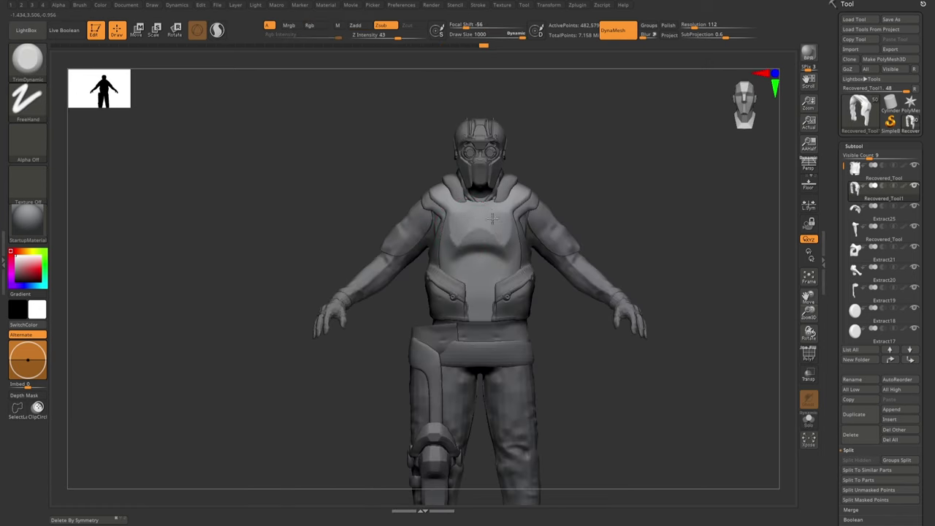
{"action": "mouse_move", "coordinate": [492, 218]}
{"action": "right_mouse_down"}
{"action": "mouse_move", "coordinate": [495, 198]}
{"action": "mouse_move", "coordinate": [419, 181]}
{"action": "mouse_move", "coordinate": [489, 270]}
{"action": "mouse_move", "coordinate": [614, 239]}
{"action": "mouse_move", "coordinate": [553, 302]}
{"action": "mouse_move", "coordinate": [539, 267]}
{"action": "mouse_move", "coordinate": [474, 263]}
{"action": "right_mouse_up"}
- Build up the chest armour with the Inflat and ClayBuildup brushes
{"action": "key", "text": "b"}
{"action": "key", "text": "i"}
{"action": "key", "text": "n"}
{"action": "key", "text": "b"}
{"action": "key", "text": "c"}
{"action": "key", "text": "b"}
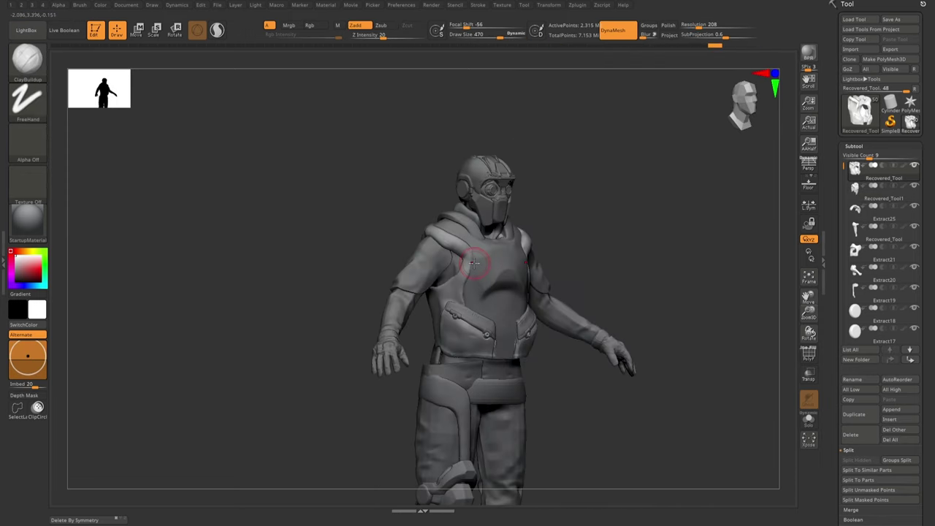
{"action": "mouse_move", "coordinate": [451, 218]}
{"action": "right_mouse_down"}
{"action": "mouse_move", "coordinate": [468, 241]}
{"action": "mouse_move", "coordinate": [398, 238]}
{"action": "mouse_move", "coordinate": [422, 227]}
{"action": "right_mouse_up"}
{"action": "key", "text": "b"}
{"action": "key", "text": "c"}
{"action": "key", "text": "b"}
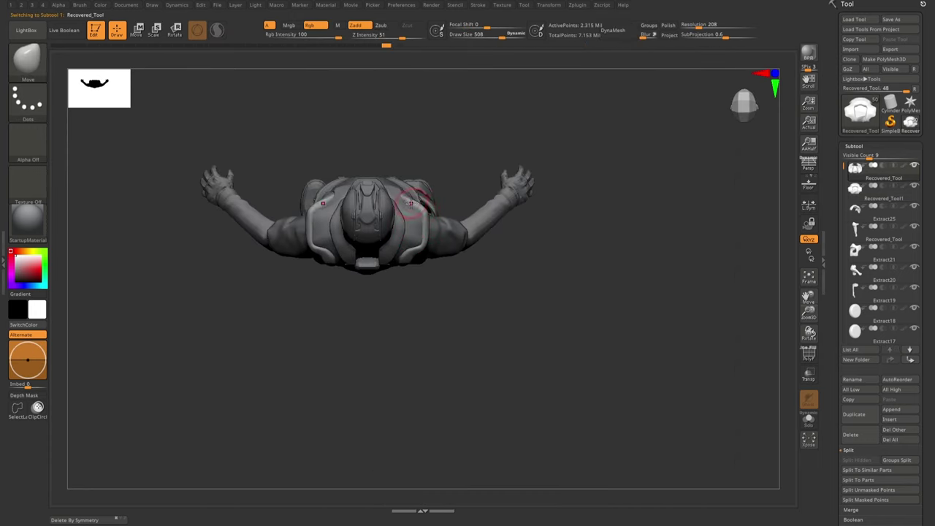
{"action": "mouse_move", "coordinate": [420, 206]}
{"action": "right_mouse_down"}
{"action": "mouse_move", "coordinate": [484, 215]}
{"action": "mouse_move", "coordinate": [464, 199]}
{"action": "mouse_move", "coordinate": [419, 202]}
{"action": "mouse_move", "coordinate": [469, 210]}
{"action": "right_mouse_up"}
- Polish the armour with a smaller hPolish brush and slice part off with ClipCurve
{"action": "key", "text": "b"}
{"action": "key", "text": "h"}
{"action": "key", "text": "p"}
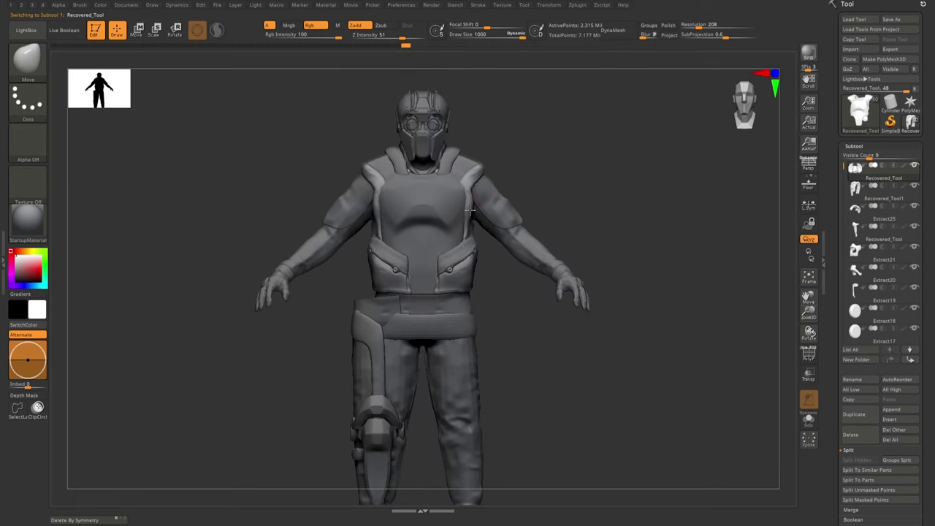
{"action": "key", "text": "s"}
{"action": "left_click_drag", "start_coordinate": [455, 211], "coordinate": [442, 211]}
{"action": "mouse_move", "coordinate": [442, 211]}
{"action": "right_mouse_down"}
{"action": "mouse_move", "coordinate": [475, 214]}
{"action": "mouse_move", "coordinate": [453, 203]}
{"action": "mouse_move", "coordinate": [475, 212]}
{"action": "mouse_move", "coordinate": [469, 205]}
{"action": "right_mouse_up"}
{"action": "right_click_drag", "start_coordinate": [513, 151], "coordinate": [484, 166]}
{"action": "left_click_drag", "start_coordinate": [484, 166], "coordinate": [460, 203], "text": "ctrl+shift"}
{"action": "mouse_move", "coordinate": [478, 194]}
{"action": "right_mouse_down"}
{"action": "mouse_move", "coordinate": [468, 216]}
{"action": "mouse_move", "coordinate": [432, 227]}
{"action": "mouse_move", "coordinate": [467, 219]}
{"action": "mouse_move", "coordinate": [515, 249]}
{"action": "right_mouse_up"}
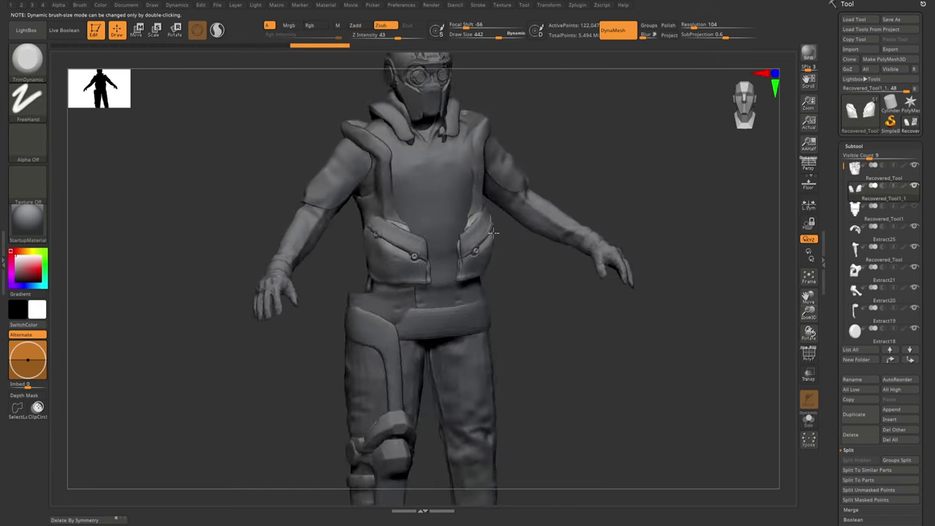
- Merge the front pouch pads down into the chest plate and review the long front panel
{"action": "left_click", "coordinate": [523, 271], "text": "alt"}
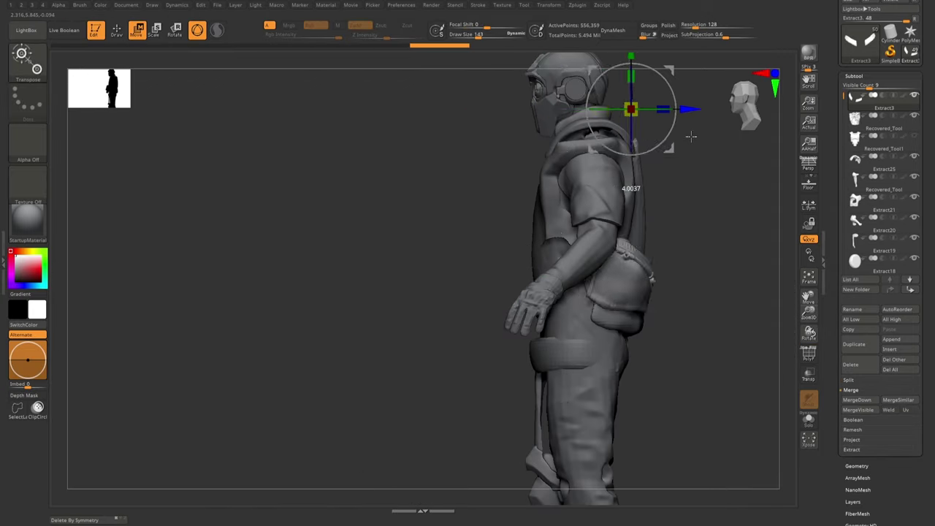
{"action": "mouse_move", "coordinate": [691, 135]}
{"action": "left_mouse_down"}
{"action": "mouse_move", "coordinate": [658, 95]}
{"action": "mouse_move", "coordinate": [694, 103]}
{"action": "left_mouse_up"}
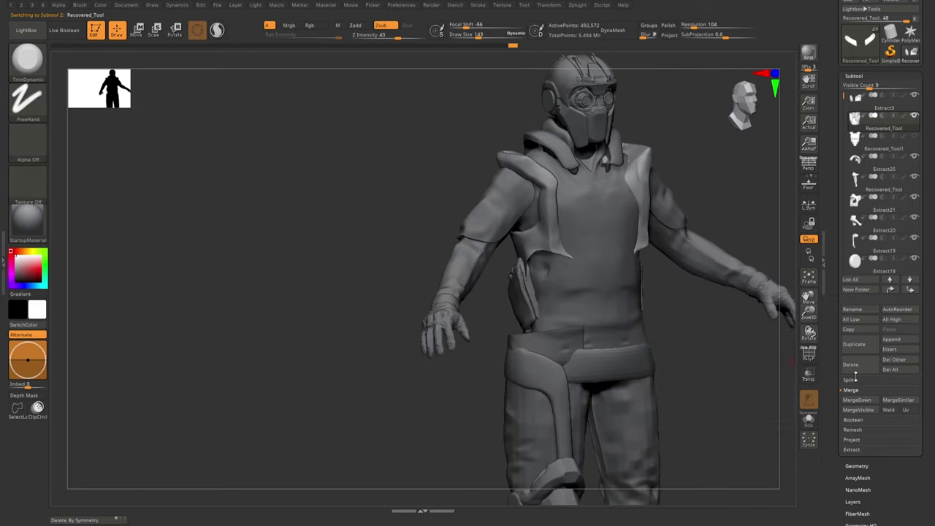
{"action": "left_click_drag", "start_coordinate": [409, 219], "coordinate": [583, 227]}
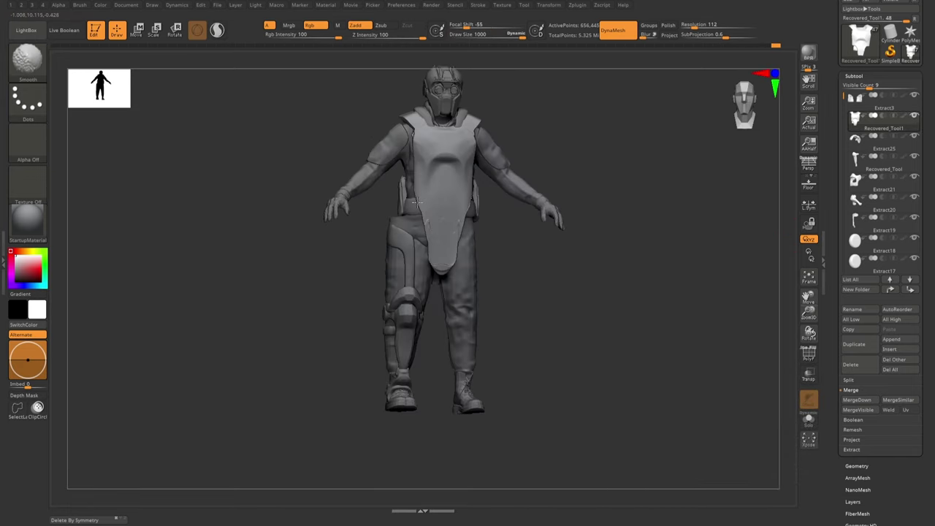
- Look over the full character from several angles, briefly toggling the move gizmo
{"action": "mouse_move", "coordinate": [417, 203]}
{"action": "right_mouse_down"}
{"action": "mouse_move", "coordinate": [481, 184]}
{"action": "mouse_move", "coordinate": [441, 244]}
{"action": "right_mouse_up"}
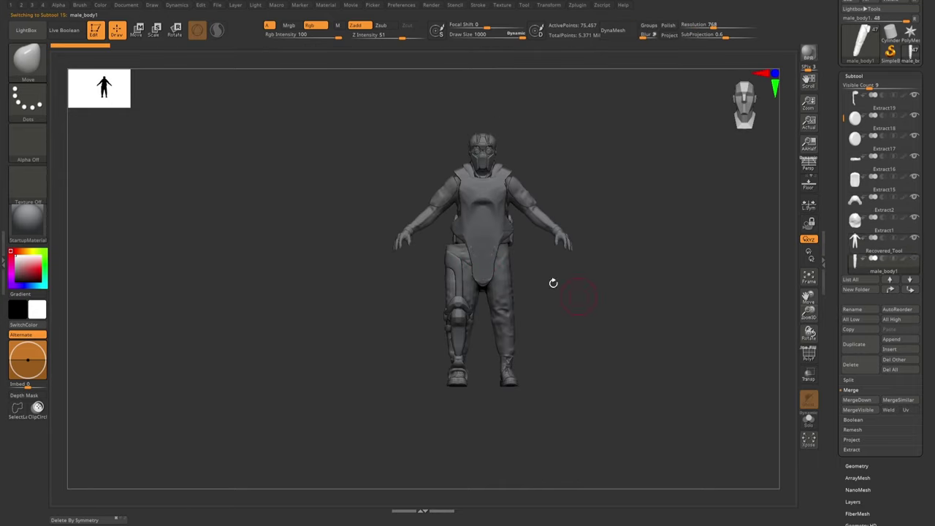
{"action": "mouse_move", "coordinate": [553, 282]}
{"action": "right_mouse_down"}
{"action": "mouse_move", "coordinate": [517, 204]}
{"action": "mouse_move", "coordinate": [476, 231]}
{"action": "mouse_move", "coordinate": [535, 217]}
{"action": "right_mouse_up"}
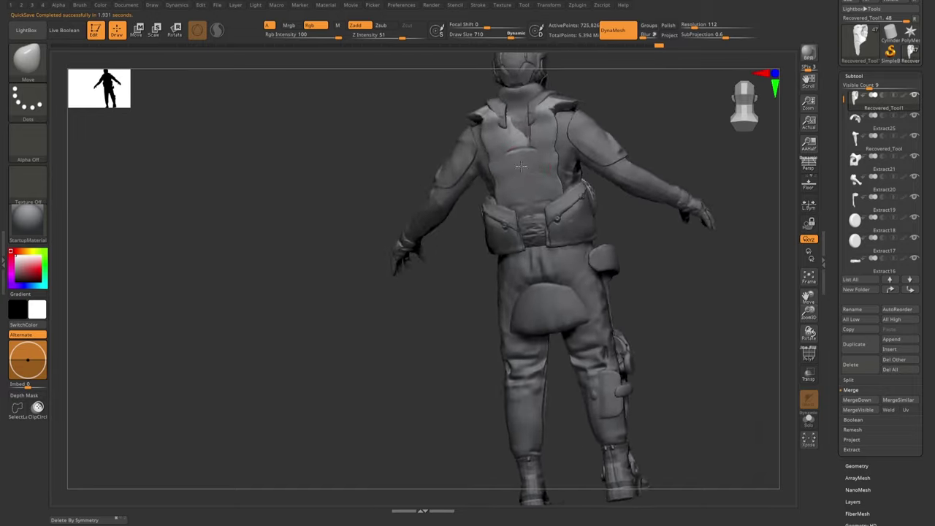
{"action": "mouse_move", "coordinate": [535, 217]}
{"action": "right_mouse_down"}
{"action": "mouse_move", "coordinate": [506, 224]}
{"action": "mouse_move", "coordinate": [610, 197]}
{"action": "right_mouse_up"}
{"action": "right_click_drag", "start_coordinate": [615, 267], "coordinate": [553, 230]}
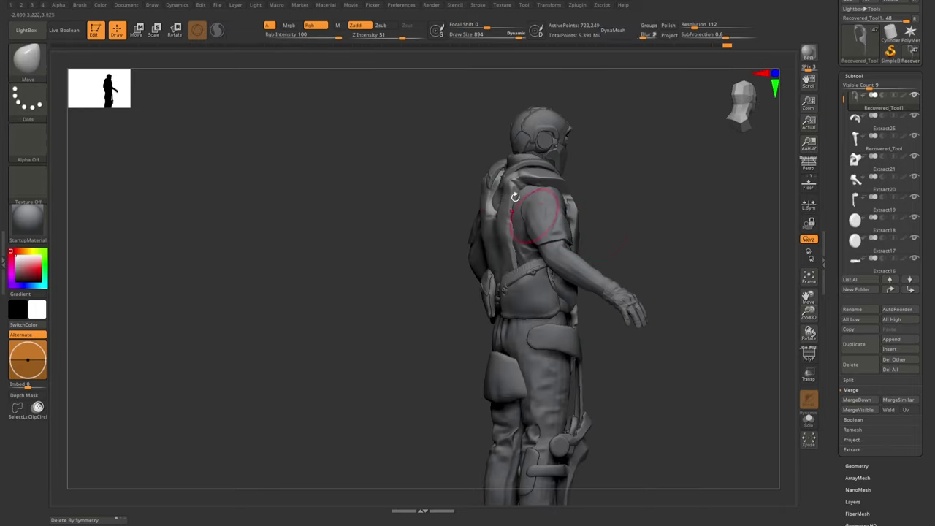
{"action": "right_click_drag", "start_coordinate": [537, 287], "coordinate": [567, 231]}
{"action": "key", "text": "w"}
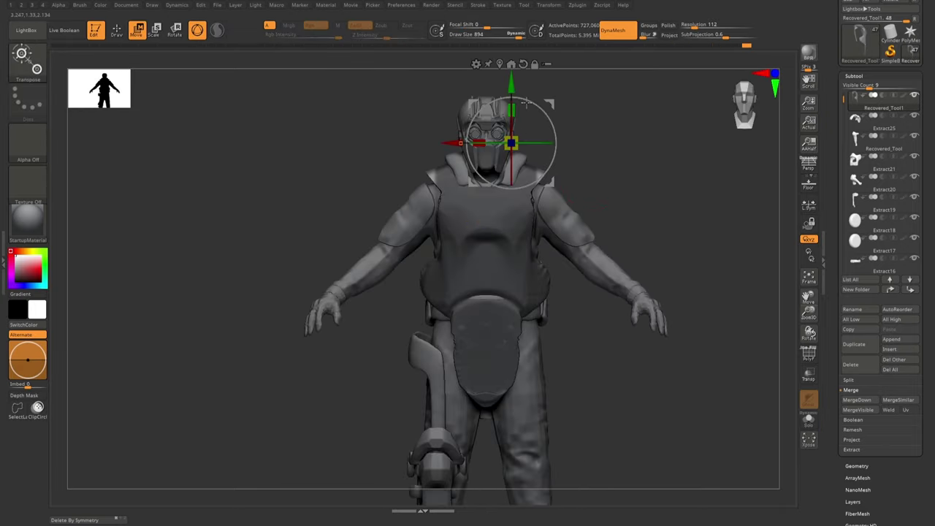
{"action": "key", "text": "q"}
{"action": "right_click_drag", "start_coordinate": [511, 147], "coordinate": [587, 146]}
{"action": "mouse_move", "coordinate": [541, 194]}
{"action": "right_mouse_down"}
{"action": "mouse_move", "coordinate": [544, 163]}
{"action": "mouse_move", "coordinate": [553, 190]}
{"action": "mouse_move", "coordinate": [678, 333]}
{"action": "mouse_move", "coordinate": [651, 305]}
{"action": "right_mouse_up"}
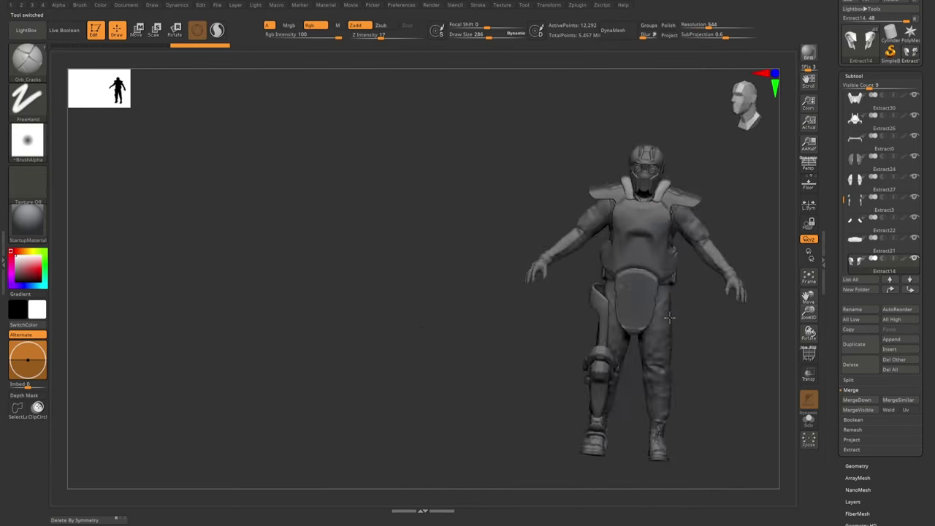
- Select the shoulder pad piece and lasso-mask an area near the right shoulder
{"action": "left_click", "coordinate": [652, 306], "text": "alt"}
{"action": "mouse_move", "coordinate": [666, 265]}
{"action": "right_mouse_down"}
{"action": "mouse_move", "coordinate": [663, 307]}
{"action": "mouse_move", "coordinate": [626, 281]}
{"action": "mouse_move", "coordinate": [564, 298]}
{"action": "right_mouse_up"}
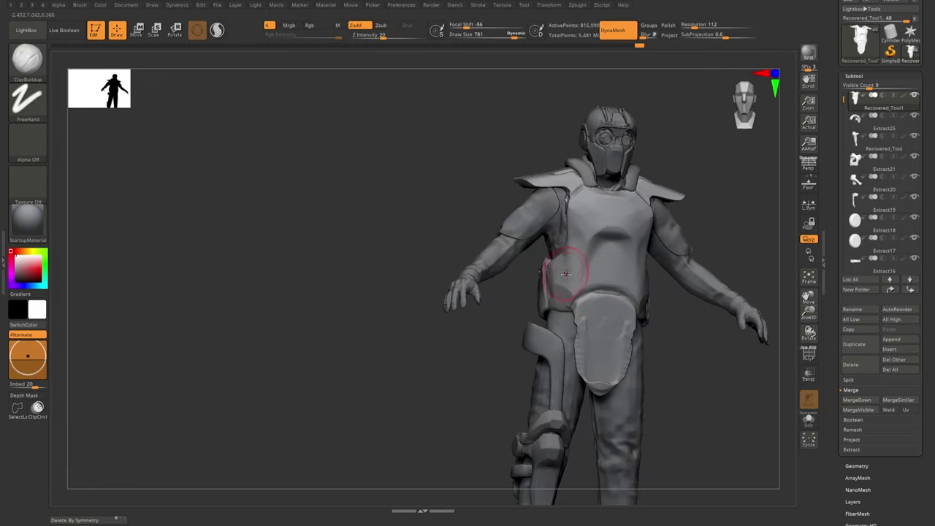
{"action": "right_click_drag", "start_coordinate": [578, 233], "coordinate": [614, 230]}
{"action": "key", "text": "ctrl"}
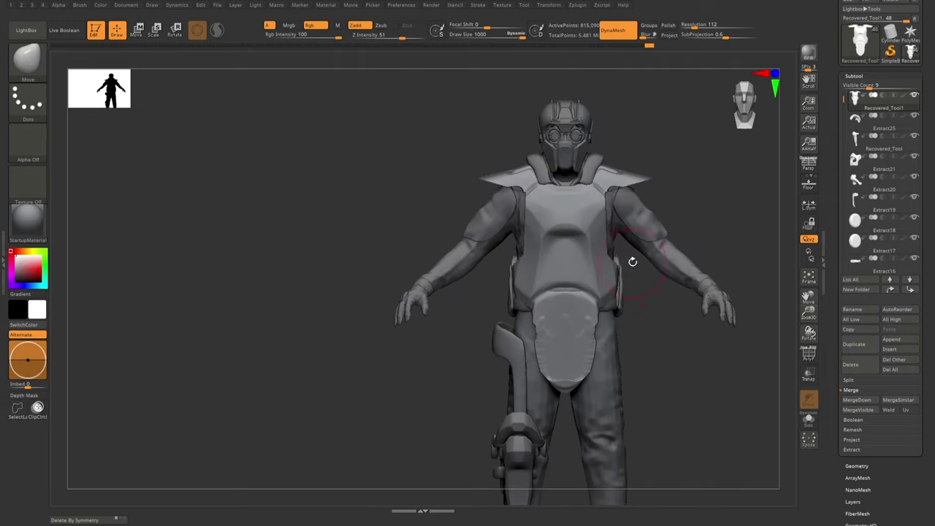
{"action": "right_click_drag", "start_coordinate": [633, 262], "coordinate": [617, 154]}
{"action": "left_click_drag", "start_coordinate": [618, 154], "coordinate": [683, 200], "text": "ctrl"}
{"action": "mouse_move", "coordinate": [634, 267]}
{"action": "right_mouse_down"}
{"action": "mouse_move", "coordinate": [577, 270]}
{"action": "mouse_move", "coordinate": [621, 274]}
{"action": "mouse_move", "coordinate": [584, 286]}
{"action": "mouse_move", "coordinate": [574, 328]}
{"action": "right_mouse_up"}
- Reshape the shoulder pad with the Pinch and then Move brushes
{"action": "key", "text": "b"}
{"action": "key", "text": "p"}
{"action": "key", "text": "i"}
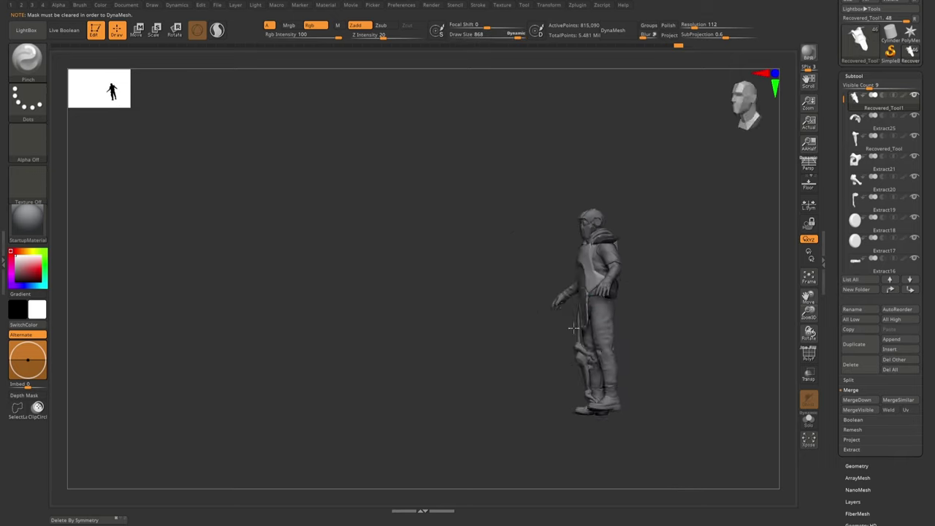
{"action": "mouse_move", "coordinate": [590, 260]}
{"action": "right_mouse_down"}
{"action": "mouse_move", "coordinate": [595, 195]}
{"action": "mouse_move", "coordinate": [570, 219]}
{"action": "mouse_move", "coordinate": [550, 196]}
{"action": "mouse_move", "coordinate": [574, 169]}
{"action": "mouse_move", "coordinate": [528, 196]}
{"action": "right_mouse_up"}
{"action": "key", "text": "b"}
{"action": "key", "text": "m"}
{"action": "key", "text": "v"}
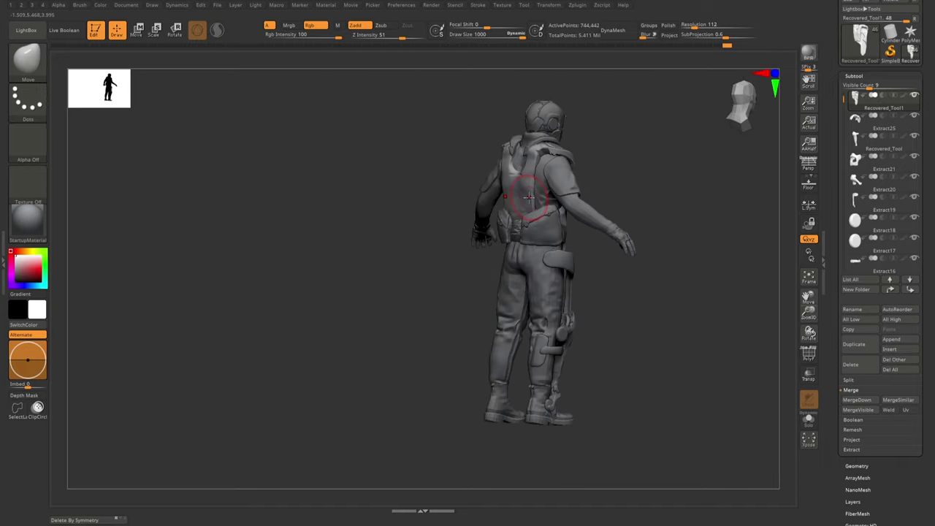
{"action": "mouse_move", "coordinate": [667, 305]}
{"action": "right_mouse_down"}
{"action": "mouse_move", "coordinate": [453, 290]}
{"action": "mouse_move", "coordinate": [512, 219]}
{"action": "mouse_move", "coordinate": [518, 138]}
{"action": "right_mouse_up"}
- Mirror the shoulder pad to the other side through the Transpose gizmo's options
{"action": "key", "text": "w"}
{"action": "right_click", "coordinate": [527, 166]}
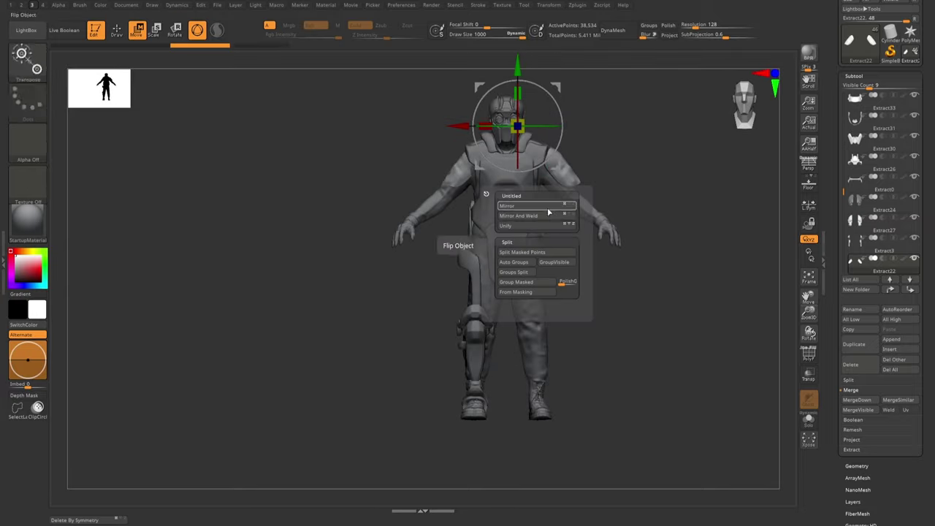
{"action": "mouse_move", "coordinate": [547, 208]}
{"action": "right_mouse_down"}
{"action": "mouse_move", "coordinate": [555, 192]}
{"action": "mouse_move", "coordinate": [544, 181]}
{"action": "right_mouse_up"}
{"action": "key", "text": "q"}
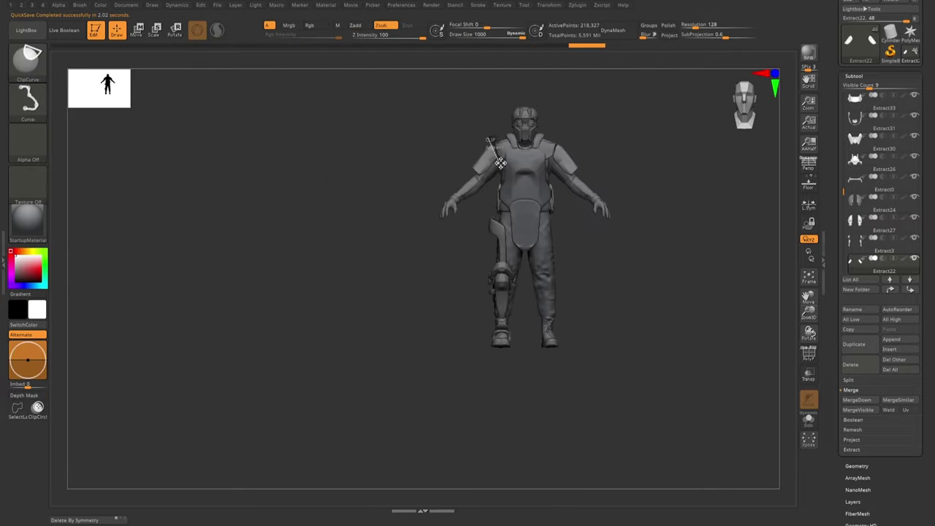
{"action": "mouse_move", "coordinate": [500, 162]}
{"action": "right_mouse_down", "text": "alt"}
{"action": "mouse_move", "coordinate": [578, 153]}
{"action": "mouse_move", "coordinate": [515, 188]}
{"action": "mouse_move", "coordinate": [464, 248]}
{"action": "mouse_move", "coordinate": [415, 256]}
{"action": "right_mouse_up", "text": "alt"}
- Select the Recovered_Tool1 chest plate, reposition it with Transpose, and save the project
{"action": "left_click", "coordinate": [444, 230], "text": "alt"}
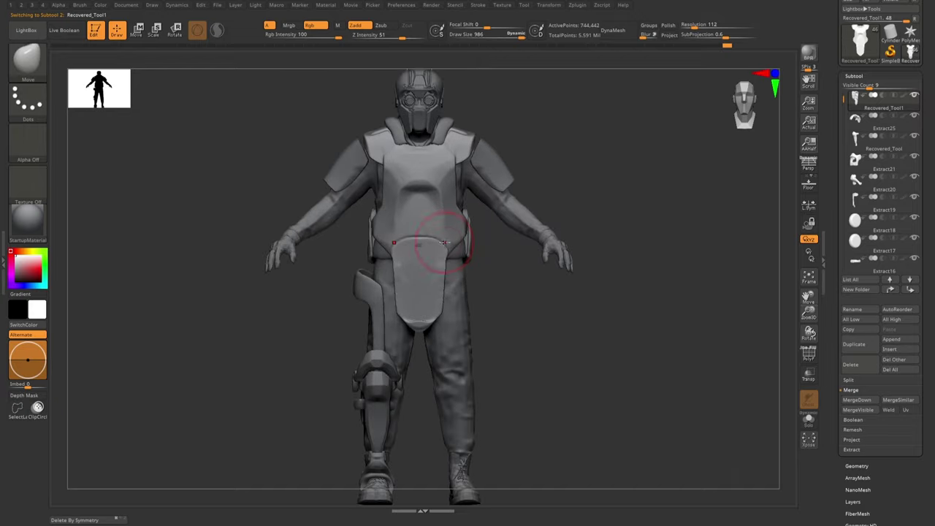
{"action": "mouse_move", "coordinate": [454, 259]}
{"action": "right_mouse_down"}
{"action": "mouse_move", "coordinate": [404, 213]}
{"action": "mouse_move", "coordinate": [470, 209]}
{"action": "mouse_move", "coordinate": [438, 229]}
{"action": "mouse_move", "coordinate": [448, 228]}
{"action": "mouse_move", "coordinate": [430, 292]}
{"action": "right_mouse_up"}
{"action": "right_click_drag", "start_coordinate": [436, 181], "coordinate": [456, 188]}
{"action": "key", "text": "q"}
{"action": "right_click_drag", "start_coordinate": [447, 119], "coordinate": [419, 205]}
{"action": "mouse_move", "coordinate": [426, 139]}
{"action": "right_mouse_down"}
{"action": "mouse_move", "coordinate": [369, 235]}
{"action": "mouse_move", "coordinate": [507, 263]}
{"action": "mouse_move", "coordinate": [455, 236]}
{"action": "mouse_move", "coordinate": [467, 219]}
{"action": "right_mouse_up"}
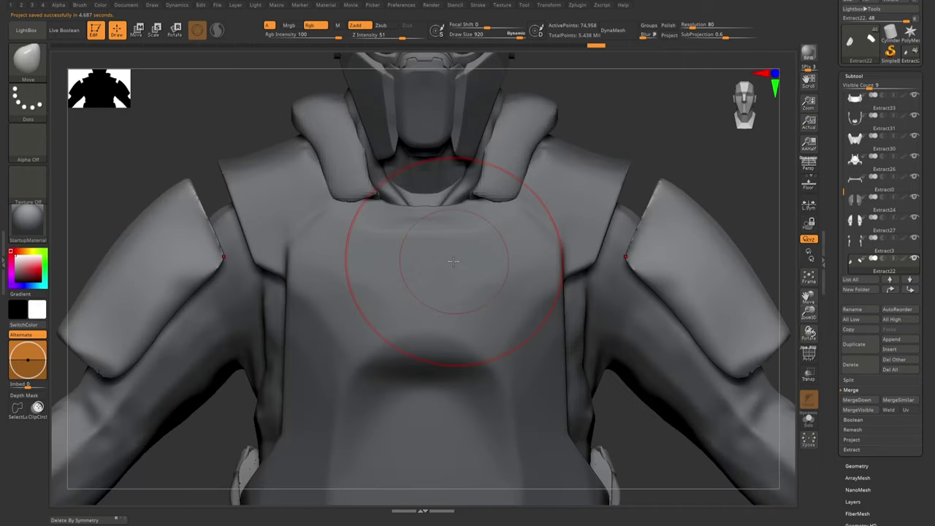
{"action": "key", "text": "ctrl+s"}
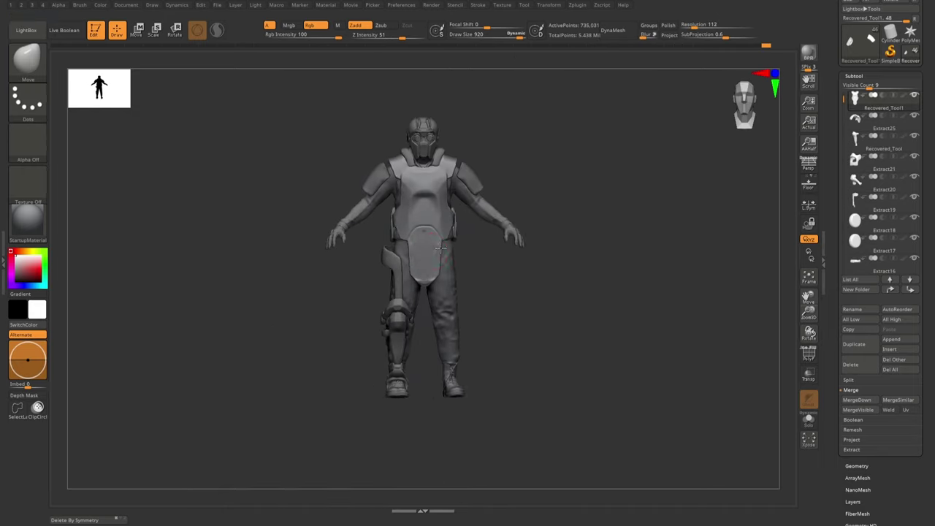
{"action": "mouse_move", "coordinate": [95, 449]}
{"action": "right_mouse_down"}
{"action": "mouse_move", "coordinate": [574, 317]}
{"action": "mouse_move", "coordinate": [432, 204]}
{"action": "mouse_move", "coordinate": [353, 202]}
{"action": "right_mouse_up"}
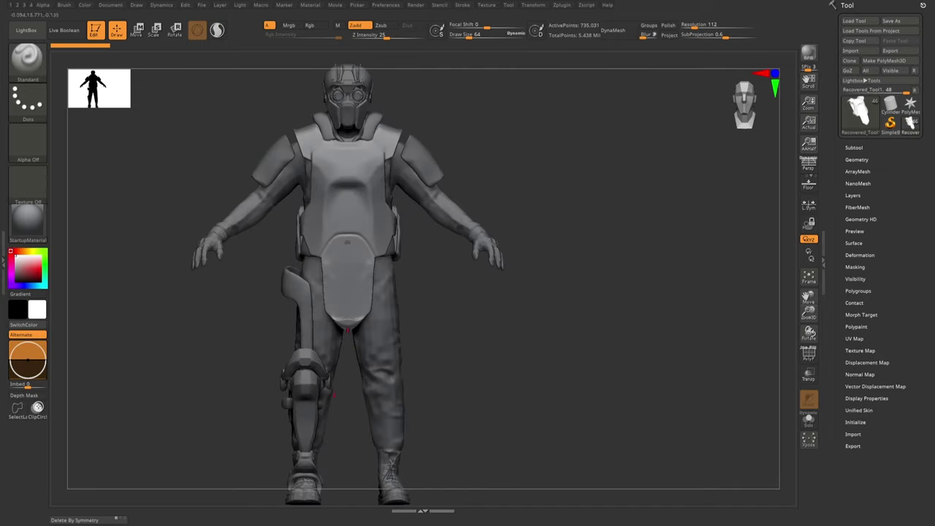
- Chisel hard bevels and a raised ridge into the upper chest with smaller hPolish and TrimDynamic brushes
{"action": "right_click_drag", "start_coordinate": [347, 330], "coordinate": [410, 220]}
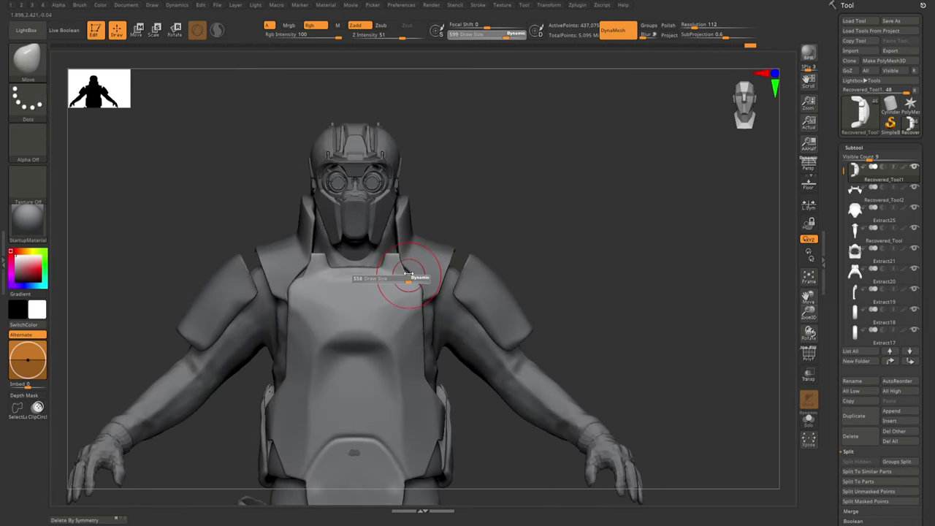
{"action": "left_click_drag", "start_coordinate": [408, 277], "coordinate": [395, 268]}
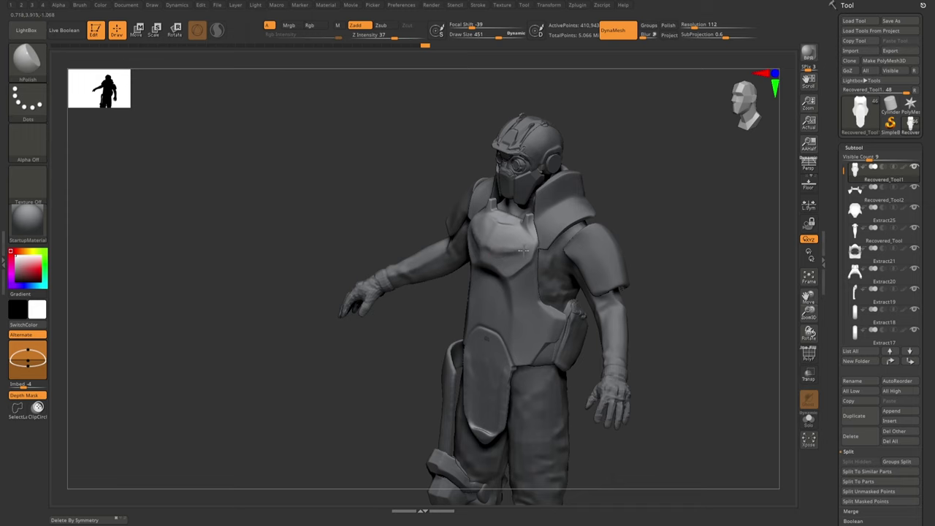
- Trim the plate's top straight with ClipCurve, then launch NoiseMaker on the Extract1 vest
{"action": "right_click_drag", "start_coordinate": [523, 250], "coordinate": [456, 264]}
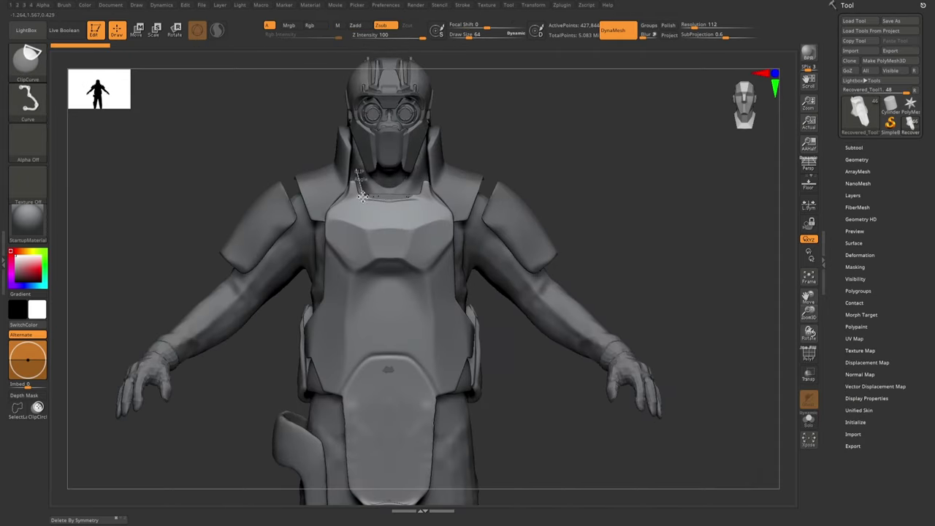
{"action": "right_click_drag", "start_coordinate": [401, 207], "coordinate": [376, 198]}
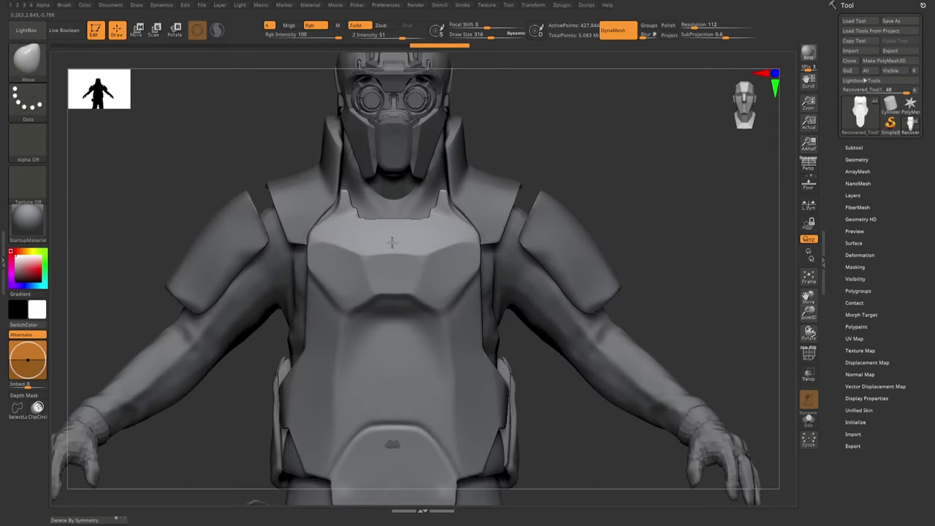
{"action": "right_click_drag", "start_coordinate": [391, 242], "coordinate": [365, 233]}
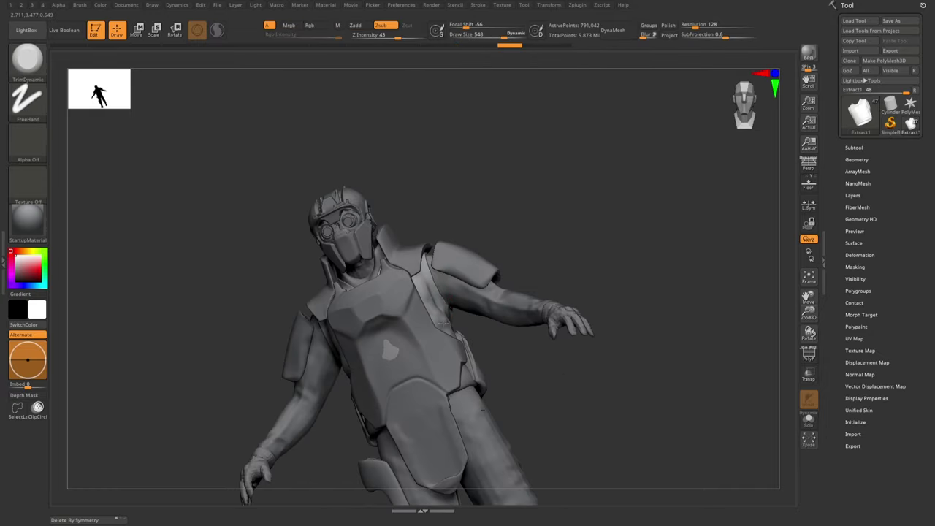
{"action": "right_click_drag", "start_coordinate": [444, 323], "coordinate": [533, 275]}
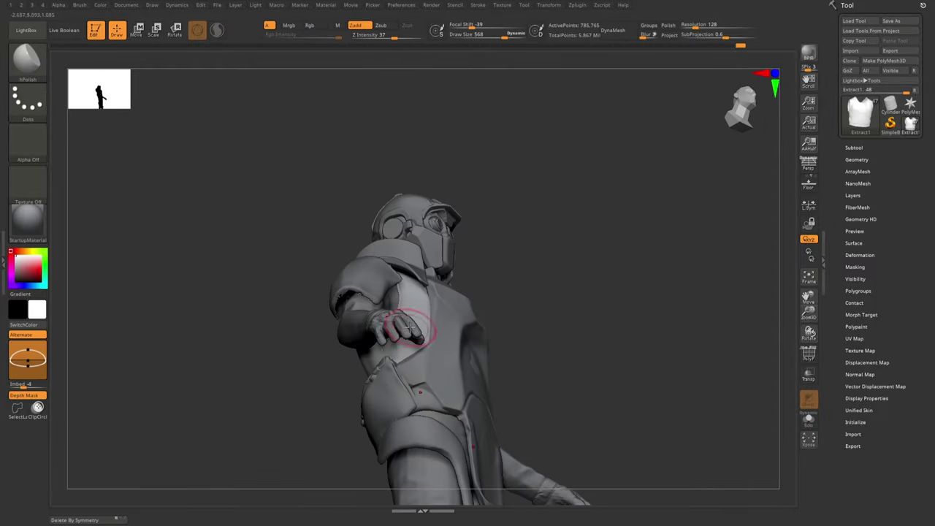
{"action": "right_click_drag", "start_coordinate": [409, 328], "coordinate": [422, 271]}
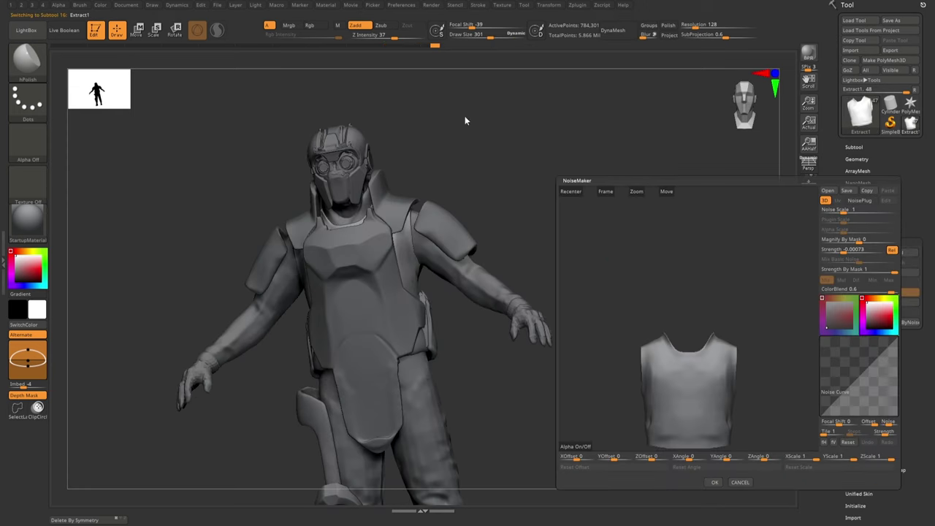
- Set a finer, denser NoiseMaker strength and apply the noise to the Extract1 vest
{"action": "left_click", "coordinate": [826, 250]}
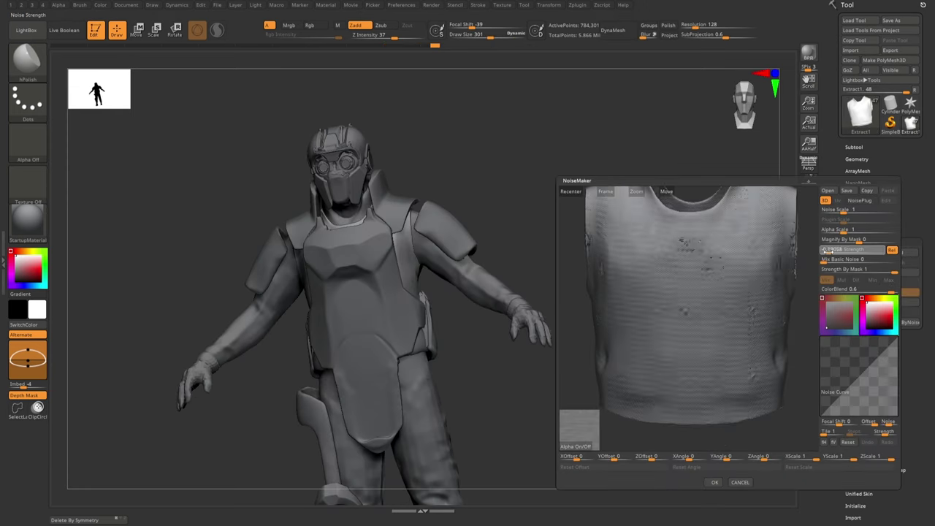
{"action": "mouse_move", "coordinate": [836, 231]}
{"action": "left_mouse_down"}
{"action": "mouse_move", "coordinate": [826, 250]}
{"action": "mouse_move", "coordinate": [871, 252]}
{"action": "left_mouse_up"}
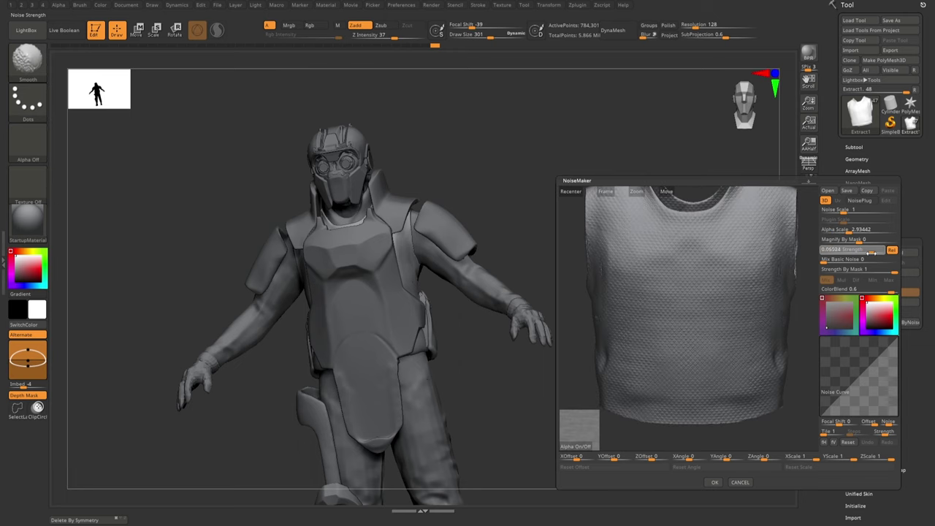
{"action": "type", "text": "-0.05024"}
{"action": "key", "text": "Return"}
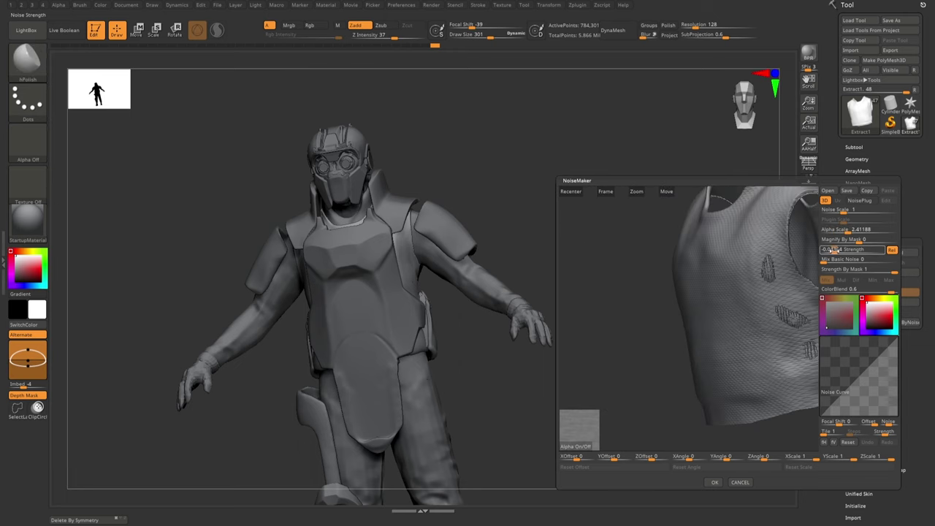
{"action": "left_click", "coordinate": [713, 481]}
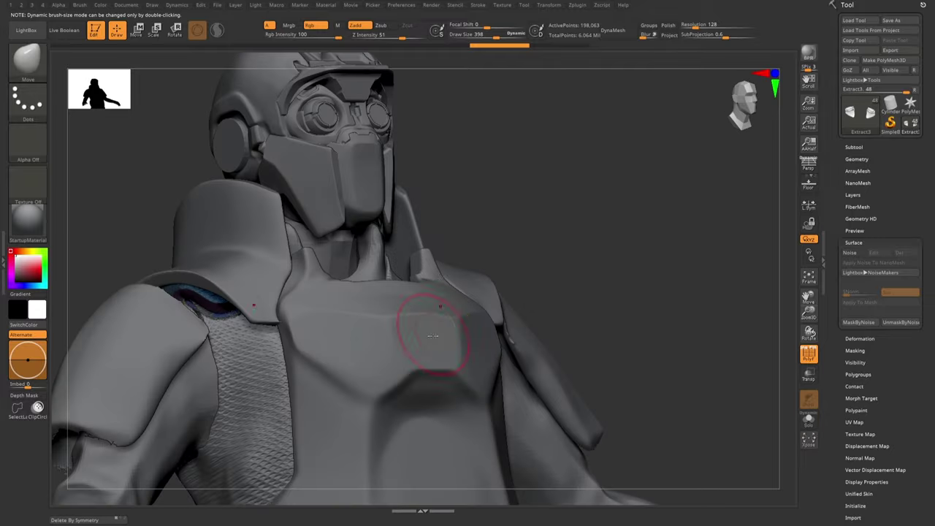
- Inspect the textured vest, leave gizmo mode, and zoom in on the back strap ends
{"action": "mouse_move", "coordinate": [483, 314]}
{"action": "left_mouse_down"}
{"action": "mouse_move", "coordinate": [465, 296]}
{"action": "mouse_move", "coordinate": [460, 335]}
{"action": "mouse_move", "coordinate": [464, 264]}
{"action": "left_mouse_up"}
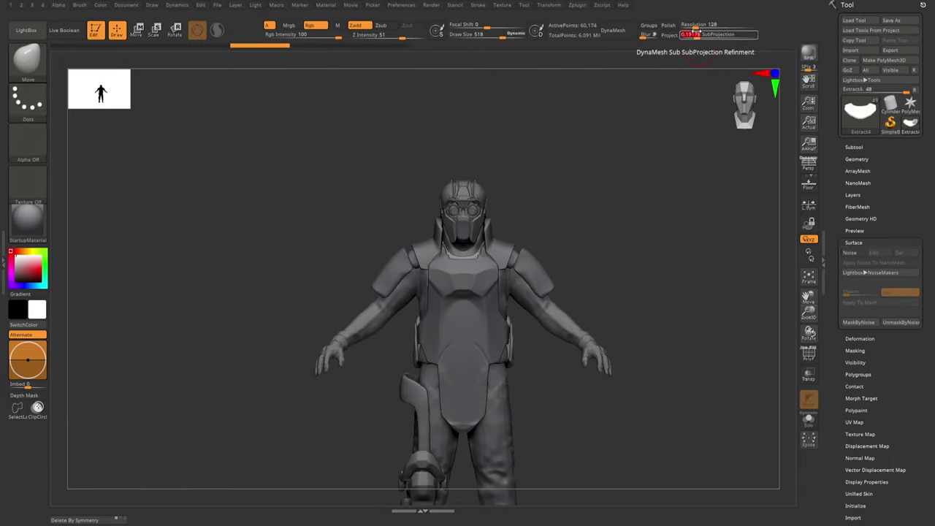
{"action": "left_click_drag", "start_coordinate": [478, 263], "coordinate": [387, 187]}
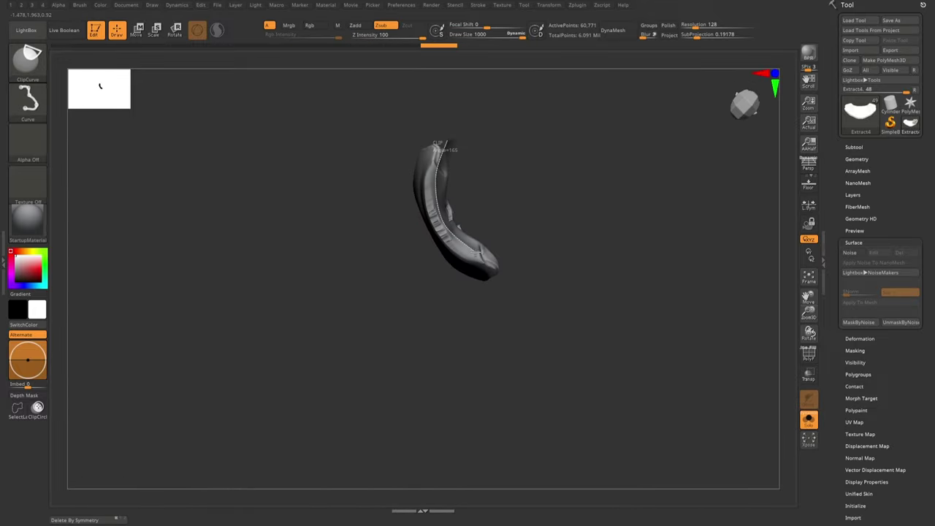
{"action": "right_click_drag", "start_coordinate": [411, 271], "coordinate": [401, 313]}
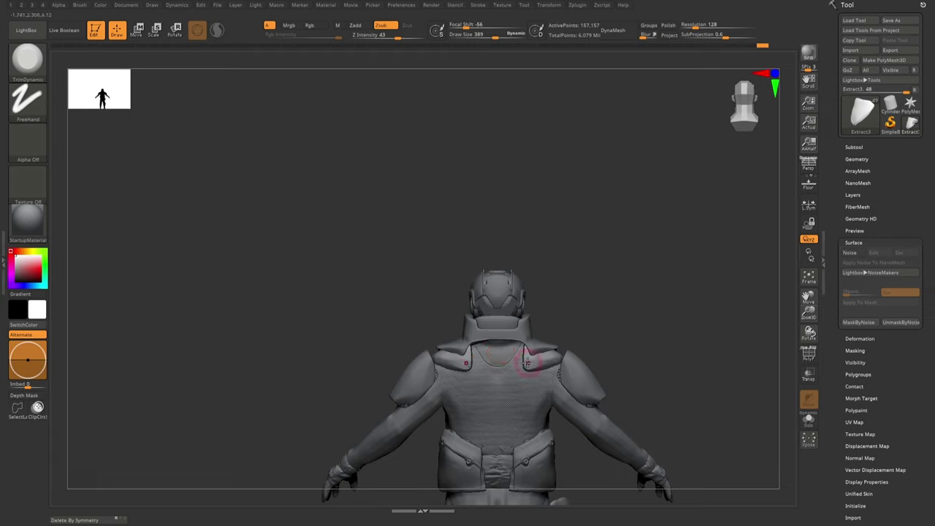
{"action": "mouse_move", "coordinate": [543, 359]}
{"action": "right_mouse_down"}
{"action": "mouse_move", "coordinate": [472, 344]}
{"action": "mouse_move", "coordinate": [472, 398]}
{"action": "right_mouse_up"}
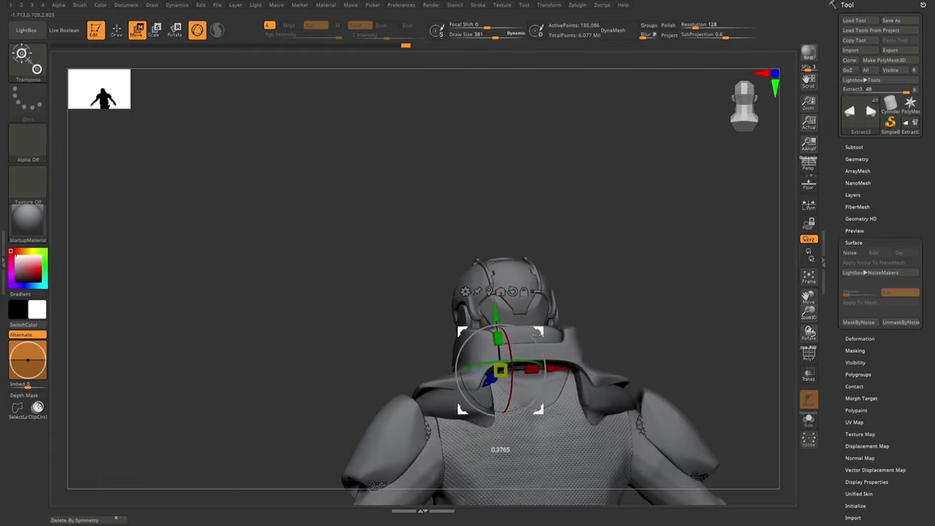
{"action": "key", "text": "q"}
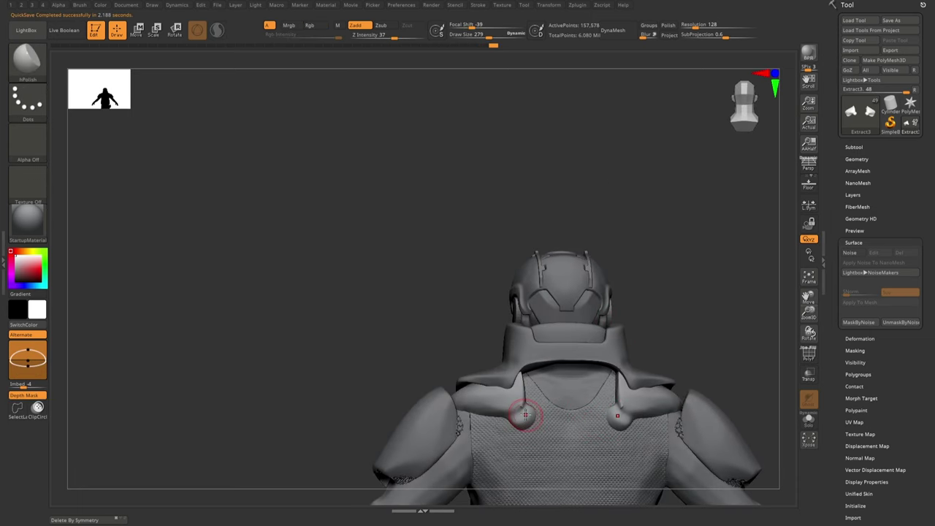
{"action": "mouse_move", "coordinate": [521, 418]}
{"action": "right_mouse_down"}
{"action": "mouse_move", "coordinate": [502, 357]}
{"action": "mouse_move", "coordinate": [478, 330]}
{"action": "mouse_move", "coordinate": [502, 338]}
{"action": "right_mouse_up"}
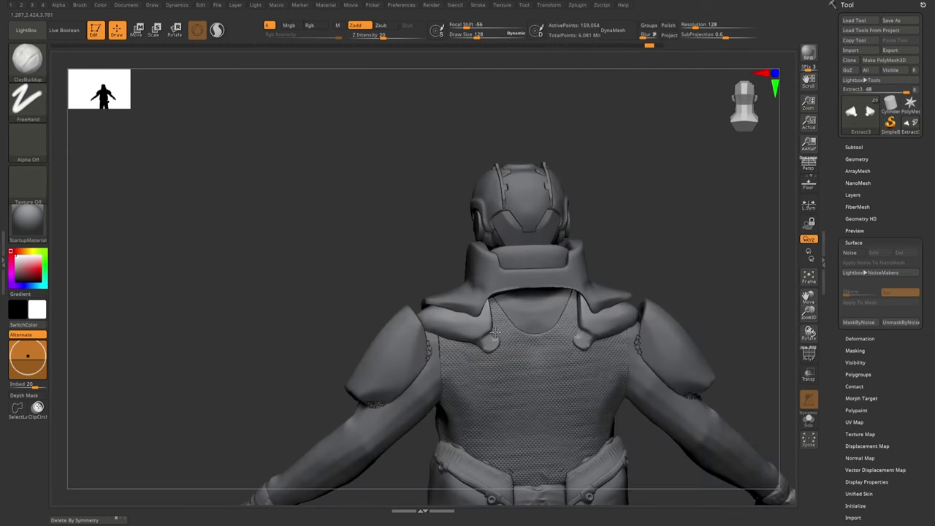
{"action": "right_click_drag", "start_coordinate": [503, 351], "coordinate": [482, 353]}
- Raise rounded knobs on both back strap ends with the Layer brush
{"action": "key", "text": "b"}
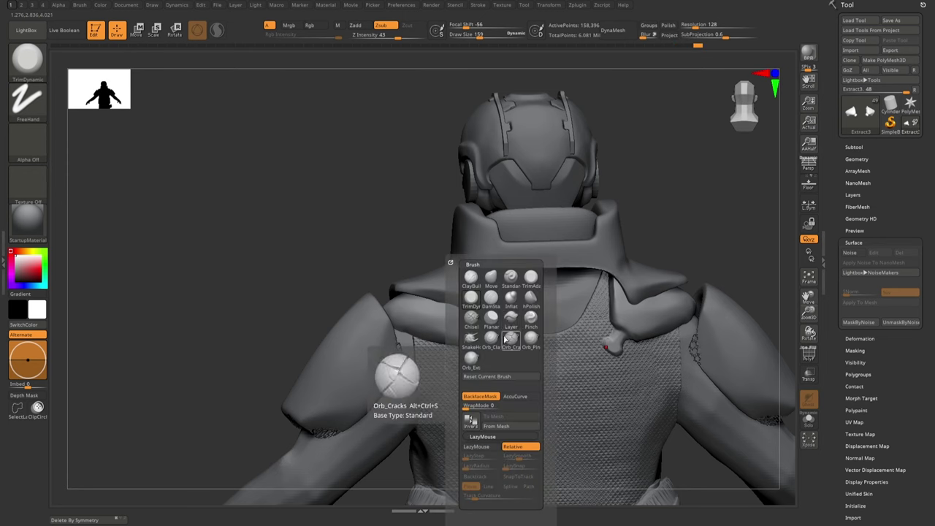
{"action": "key", "text": "l"}
{"action": "key", "text": "y"}
{"action": "left_click_drag", "start_coordinate": [493, 354], "coordinate": [496, 353]}
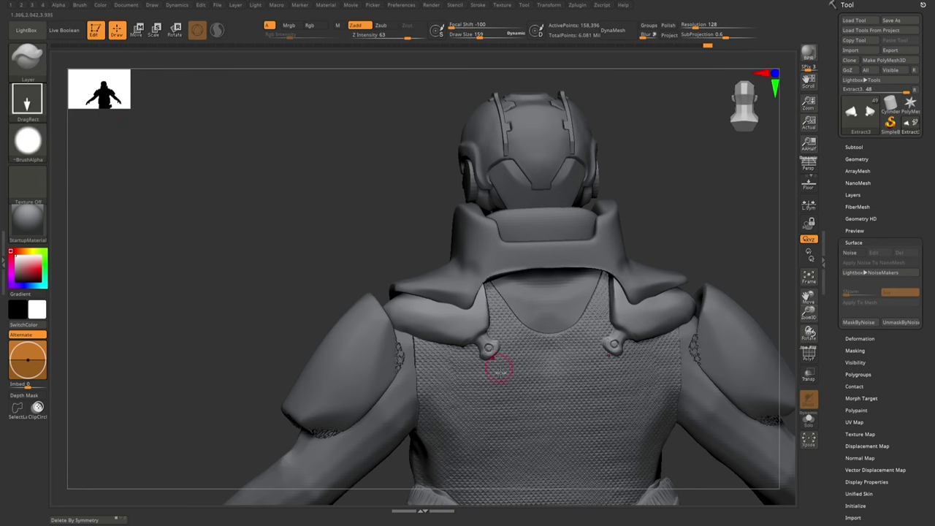
{"action": "right_click_drag", "start_coordinate": [499, 372], "coordinate": [495, 240]}
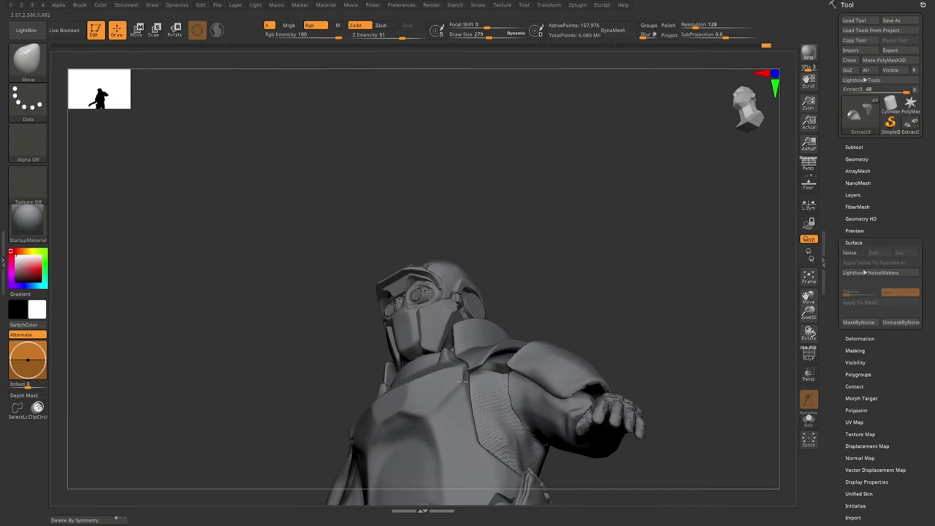
- Solo the pair of small pieces and build them up with ClayBuildup
{"action": "key", "text": "ctrl+shift+s"}
{"action": "left_click_drag", "start_coordinate": [575, 398], "coordinate": [574, 429], "text": "shift"}
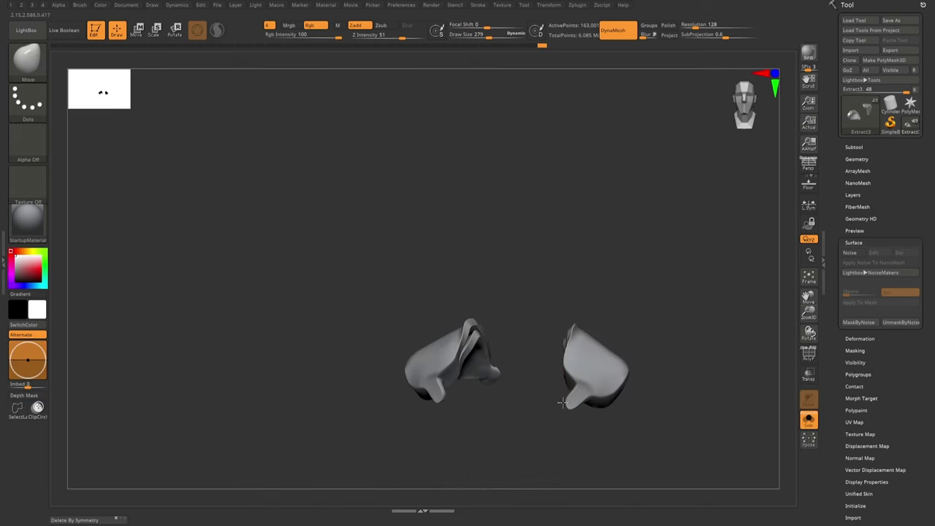
{"action": "key", "text": "b"}
{"action": "key", "text": "c"}
{"action": "key", "text": "b"}
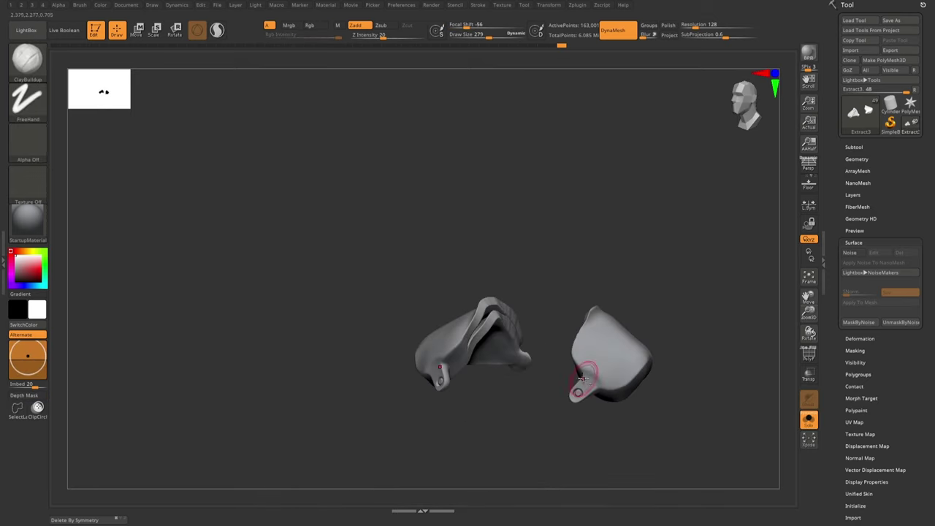
{"action": "key", "text": "ctrl+shift+s"}
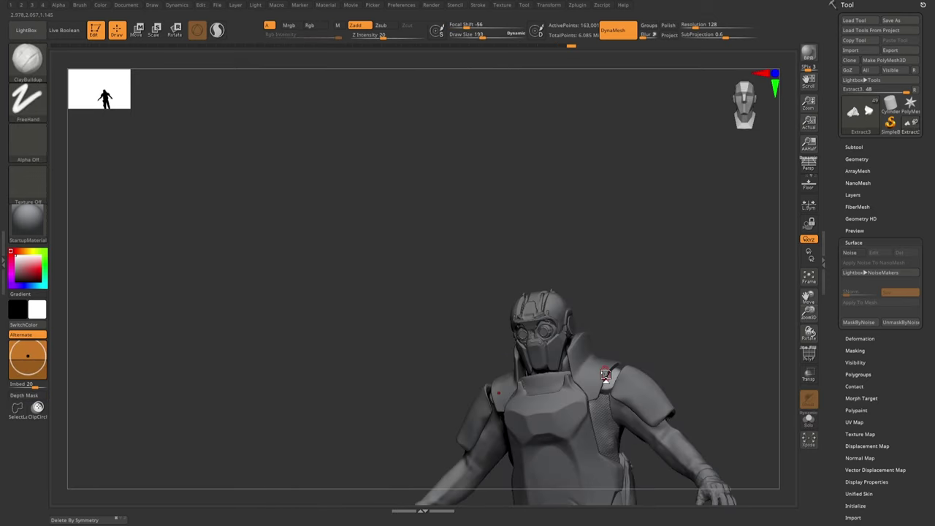
- Add padded ridge lines to one piece using a stripe alpha
{"action": "right_click_drag", "start_coordinate": [550, 337], "coordinate": [278, 203], "text": "ctrl"}
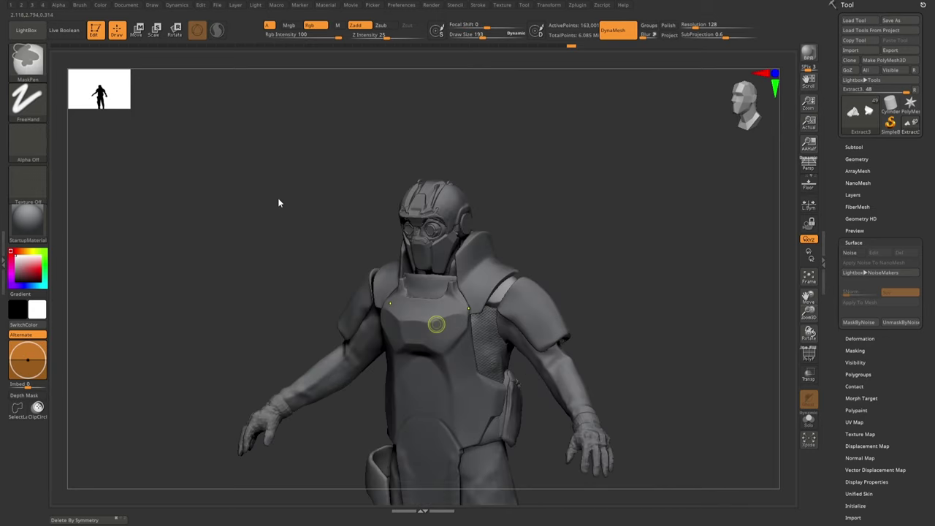
{"action": "right_click_drag", "start_coordinate": [436, 194], "coordinate": [198, 209]}
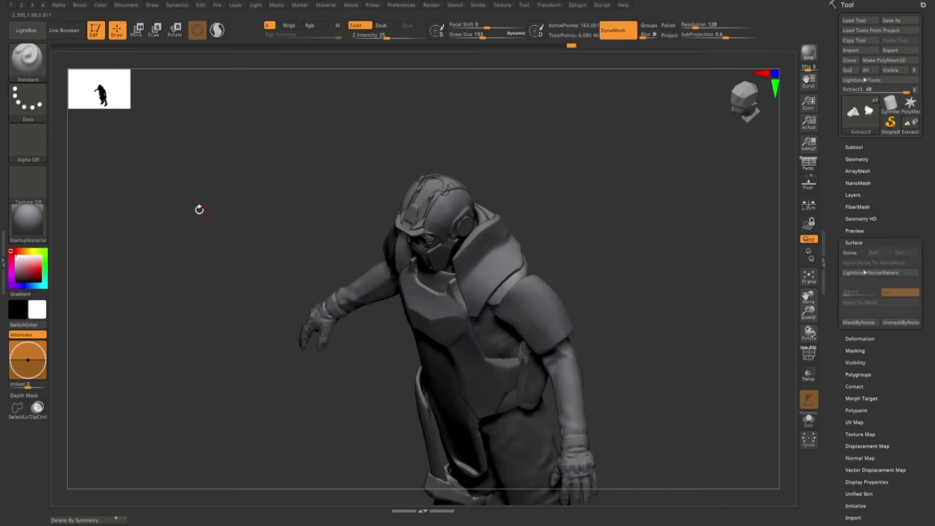
{"action": "key", "text": "a"}
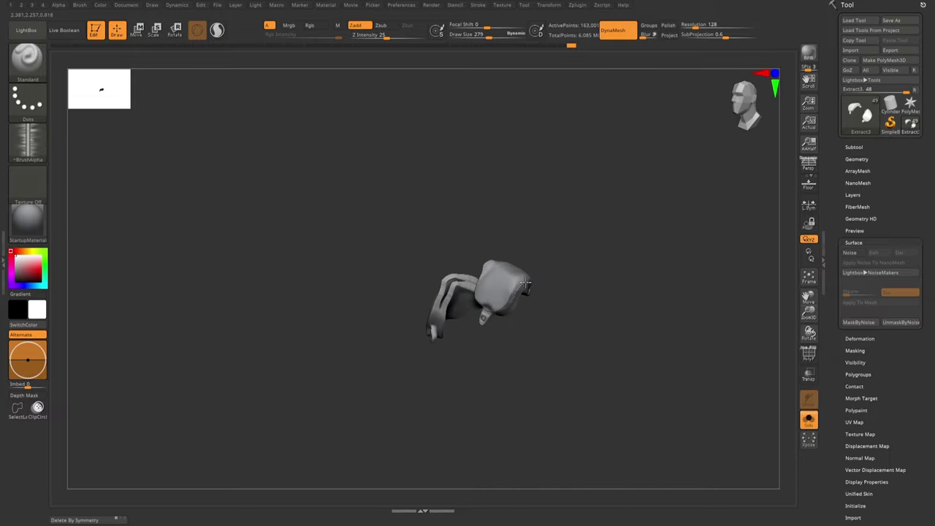
{"action": "right_click_drag", "start_coordinate": [549, 283], "coordinate": [462, 250]}
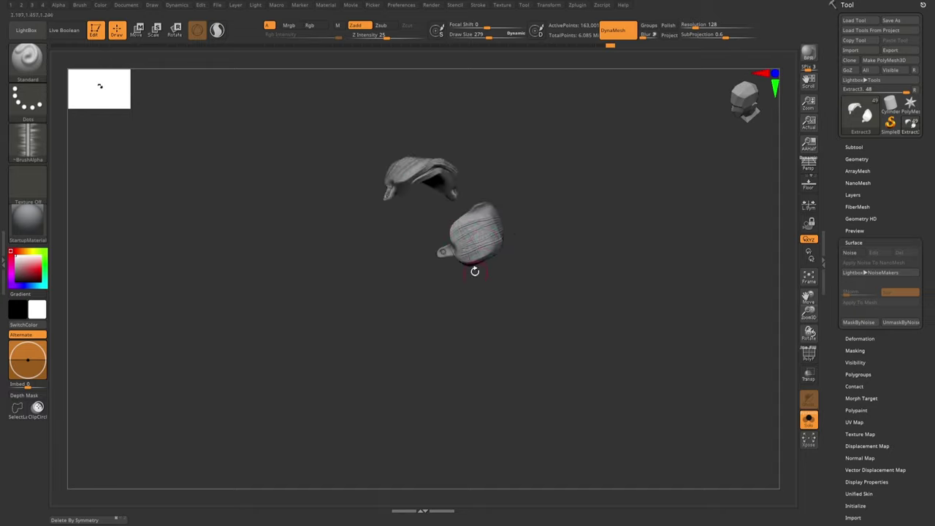
{"action": "mouse_move", "coordinate": [475, 272]}
{"action": "right_mouse_down"}
{"action": "mouse_move", "coordinate": [433, 281]}
{"action": "mouse_move", "coordinate": [492, 298]}
{"action": "mouse_move", "coordinate": [473, 264]}
{"action": "right_mouse_up"}
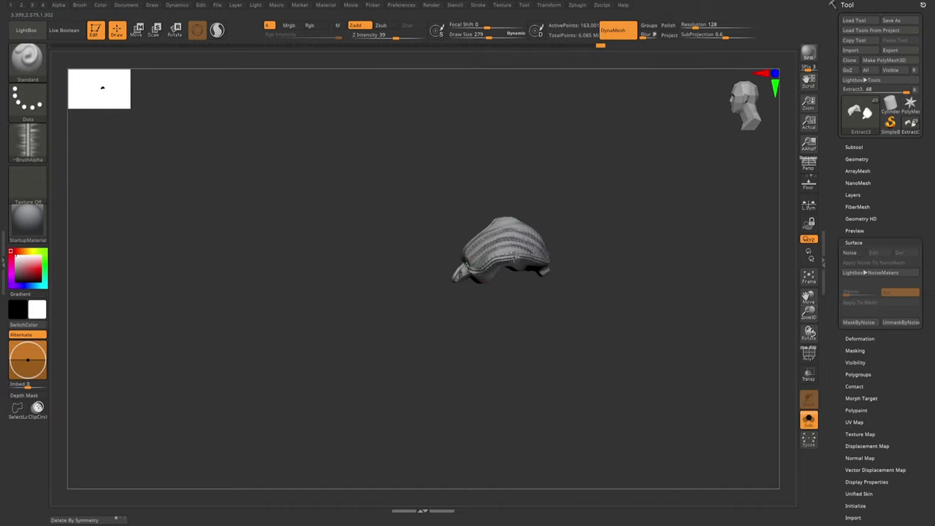
{"action": "mouse_move", "coordinate": [567, 254]}
{"action": "right_mouse_down"}
{"action": "mouse_move", "coordinate": [468, 281]}
{"action": "mouse_move", "coordinate": [502, 236]}
{"action": "mouse_move", "coordinate": [469, 265]}
{"action": "mouse_move", "coordinate": [468, 232]}
{"action": "mouse_move", "coordinate": [486, 266]}
{"action": "mouse_move", "coordinate": [484, 298]}
{"action": "mouse_move", "coordinate": [517, 246]}
{"action": "mouse_move", "coordinate": [468, 237]}
{"action": "mouse_move", "coordinate": [482, 213]}
{"action": "mouse_move", "coordinate": [479, 257]}
{"action": "mouse_move", "coordinate": [500, 260]}
{"action": "right_mouse_up"}
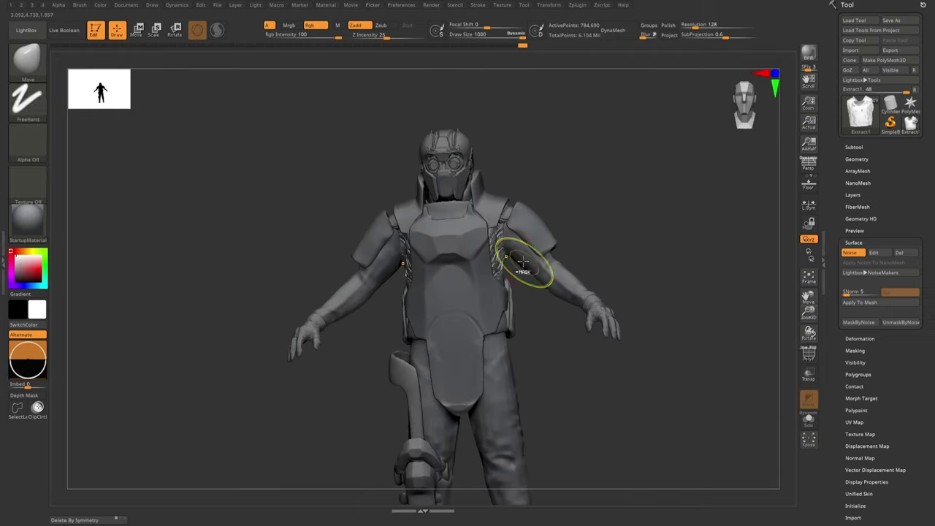
- Select the vest under the chest plate and mask its side region beside the armour
{"action": "mouse_move", "coordinate": [497, 252]}
{"action": "right_mouse_down"}
{"action": "mouse_move", "coordinate": [474, 252]}
{"action": "mouse_move", "coordinate": [534, 253]}
{"action": "mouse_move", "coordinate": [517, 254]}
{"action": "mouse_move", "coordinate": [515, 271]}
{"action": "right_mouse_up"}
{"action": "right_click", "coordinate": [515, 270]}
{"action": "key", "text": "shift+ctrl+s"}
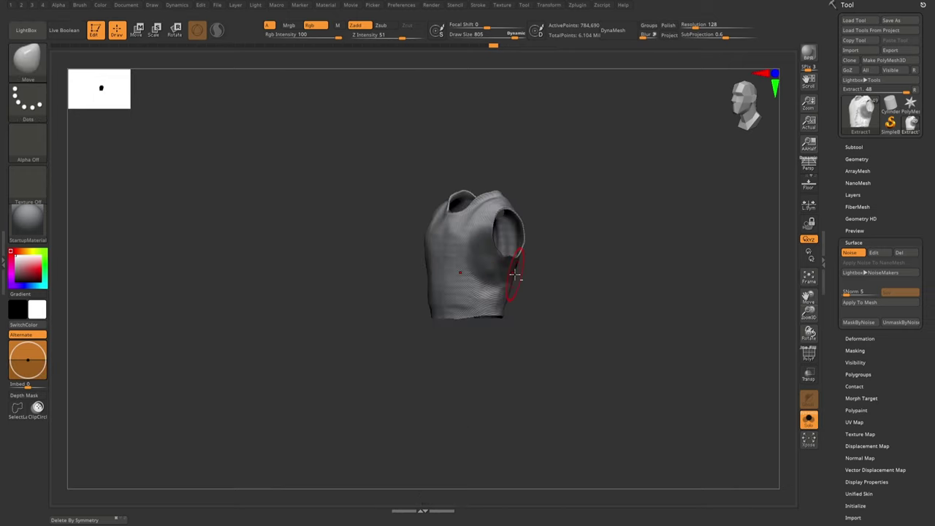
{"action": "key", "text": "shift+ctrl+s"}
{"action": "right_click_drag", "start_coordinate": [543, 213], "coordinate": [486, 230]}
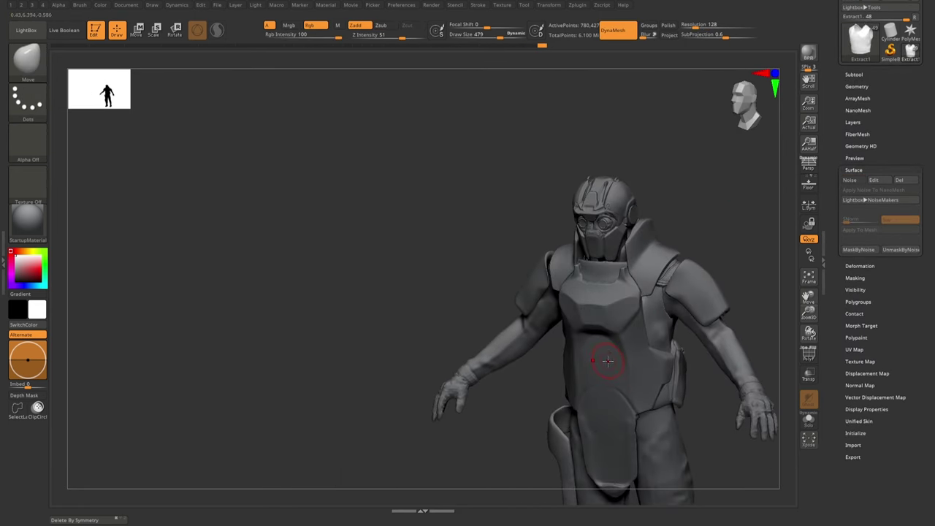
{"action": "left_click_drag", "start_coordinate": [608, 360], "coordinate": [578, 360]}
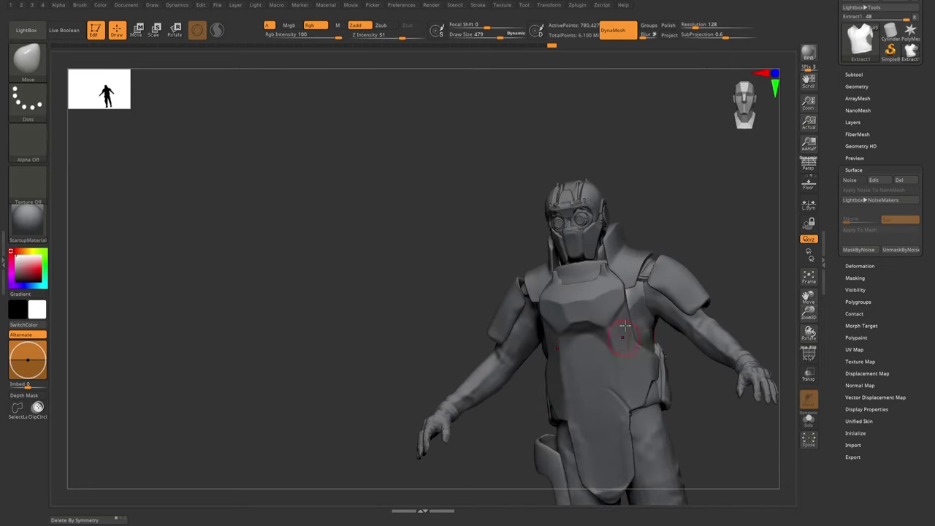
- Extract the masked vest area into a separate shell and accept it
{"action": "key", "text": "e"}
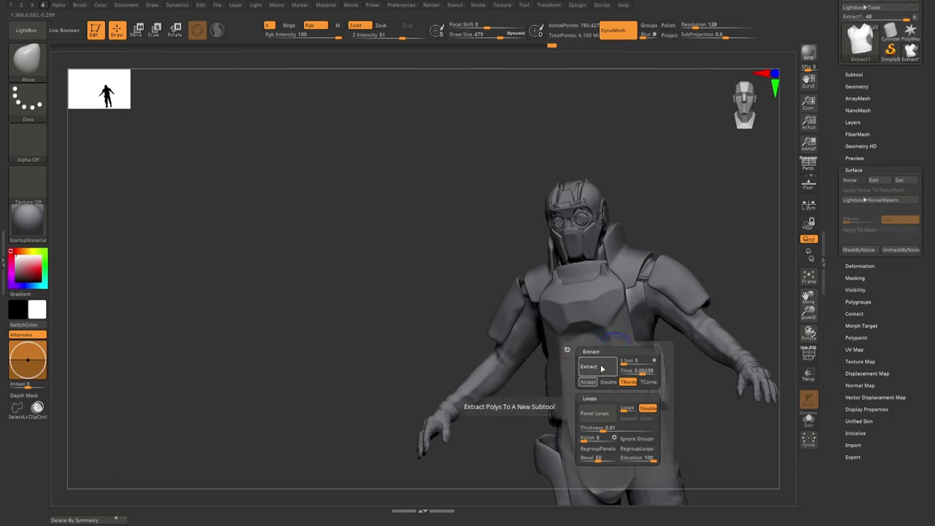
{"action": "left_click", "coordinate": [601, 368]}
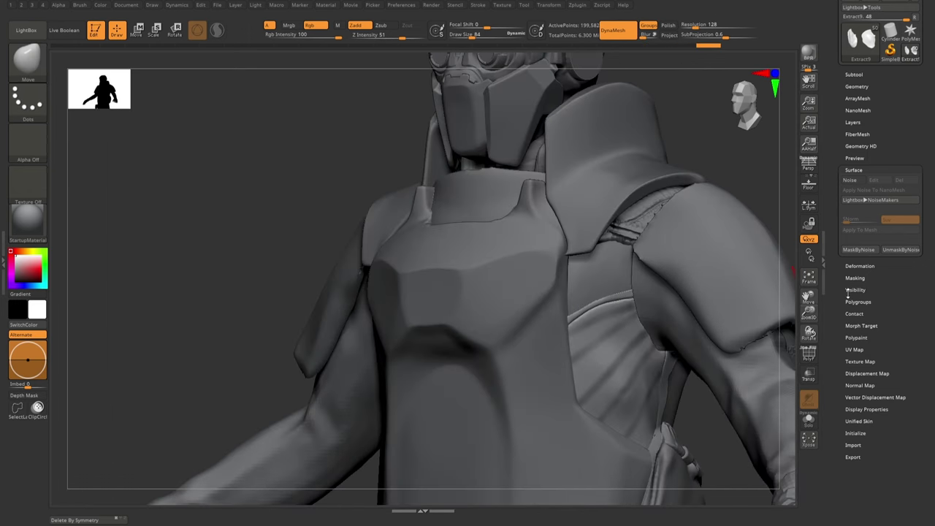
{"action": "left_click", "coordinate": [860, 266]}
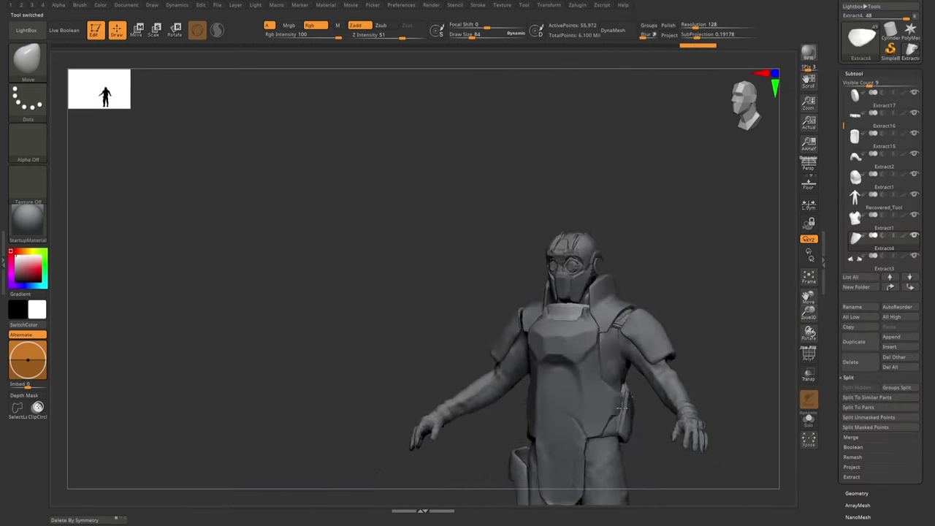
- Solo the armor piece beside the chest plate and clip its edge flat from above
{"action": "right_click_drag", "start_coordinate": [618, 385], "coordinate": [642, 394]}
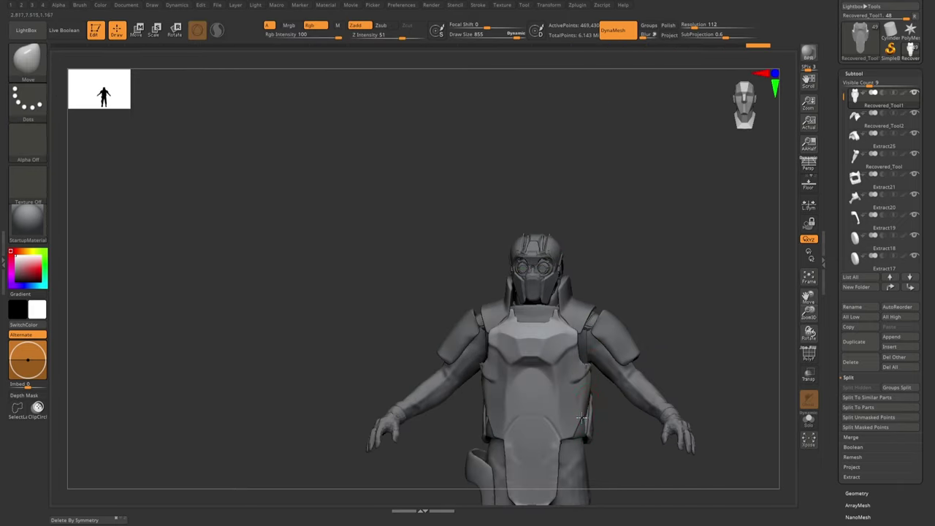
{"action": "mouse_move", "coordinate": [581, 417]}
{"action": "right_mouse_down"}
{"action": "mouse_move", "coordinate": [615, 406]}
{"action": "mouse_move", "coordinate": [614, 376]}
{"action": "mouse_move", "coordinate": [543, 342]}
{"action": "mouse_move", "coordinate": [600, 380]}
{"action": "right_mouse_up"}
{"action": "key", "text": "ctrl+shift"}
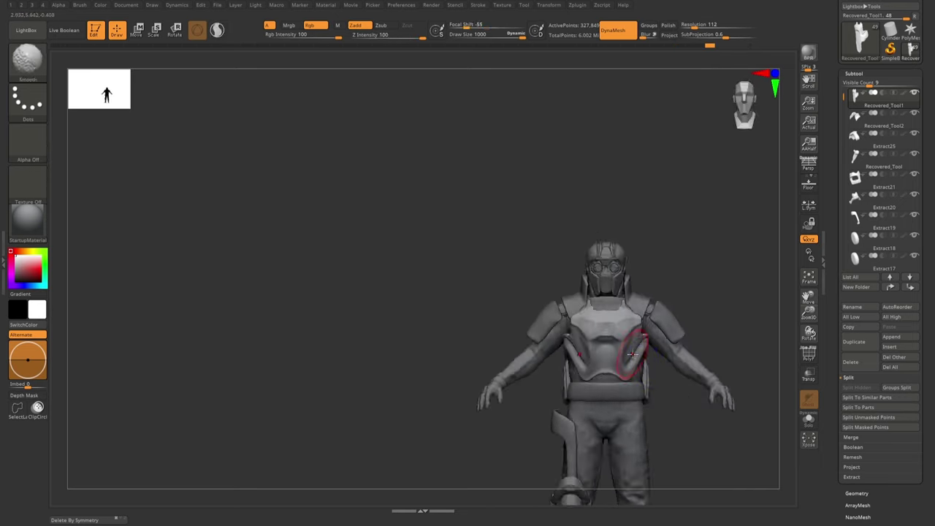
{"action": "mouse_move", "coordinate": [632, 355]}
{"action": "right_mouse_down"}
{"action": "mouse_move", "coordinate": [634, 336]}
{"action": "mouse_move", "coordinate": [625, 352]}
{"action": "mouse_move", "coordinate": [606, 333]}
{"action": "right_mouse_up"}
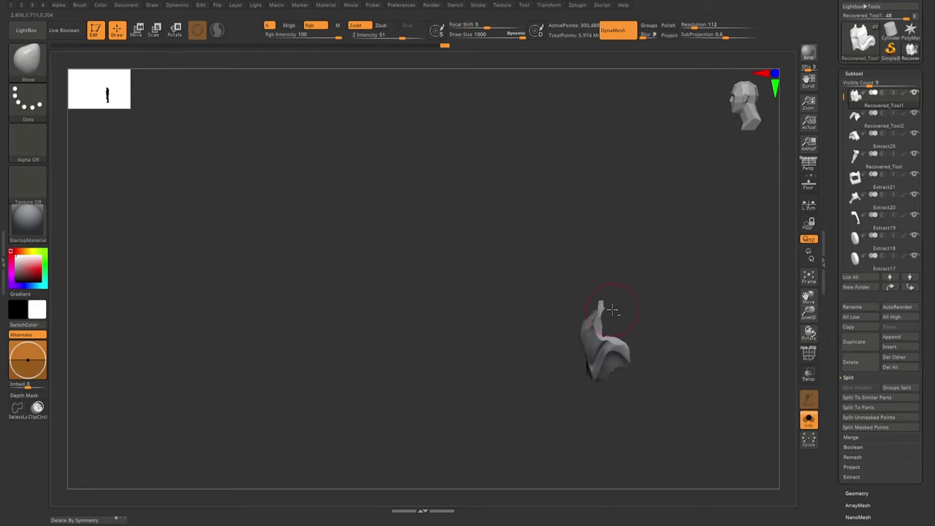
{"action": "left_click", "coordinate": [627, 378], "text": "ctrl+shift"}
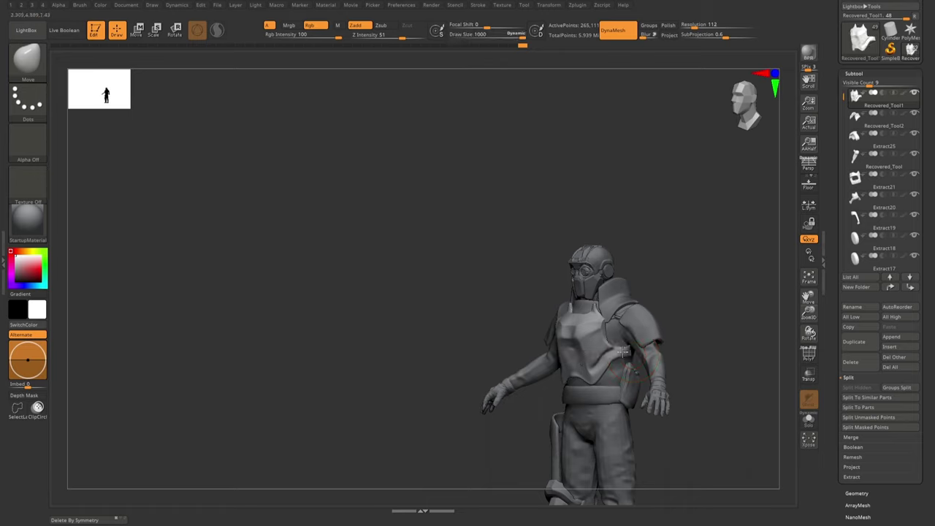
{"action": "mouse_move", "coordinate": [654, 325]}
{"action": "right_mouse_down"}
{"action": "mouse_move", "coordinate": [607, 394]}
{"action": "mouse_move", "coordinate": [570, 409]}
{"action": "mouse_move", "coordinate": [568, 437]}
{"action": "mouse_move", "coordinate": [565, 369]}
{"action": "mouse_move", "coordinate": [586, 399]}
{"action": "right_mouse_up"}
{"action": "key", "text": "s"}
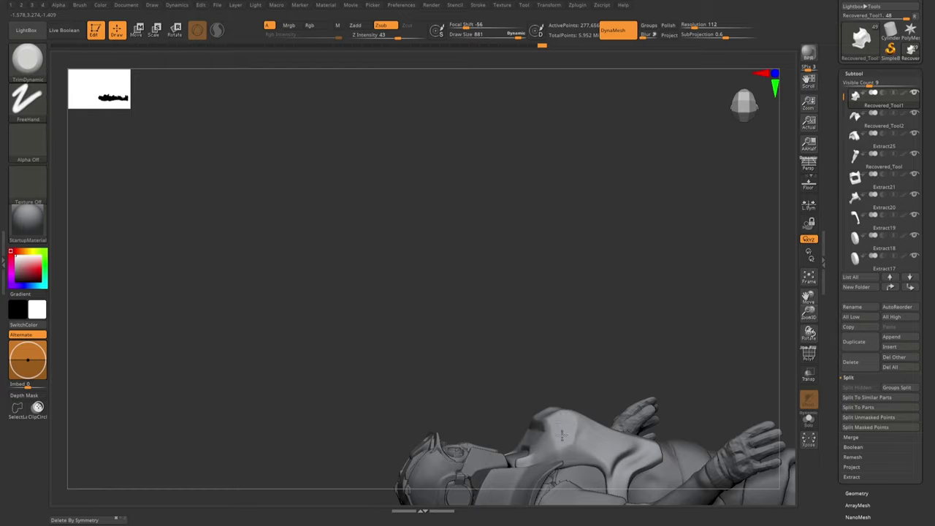
{"action": "left_click_drag", "start_coordinate": [465, 404], "coordinate": [516, 401], "text": "ctrl+shift"}
{"action": "mouse_move", "coordinate": [516, 400]}
{"action": "right_mouse_down"}
{"action": "mouse_move", "coordinate": [543, 437]}
{"action": "mouse_move", "coordinate": [538, 407]}
{"action": "mouse_move", "coordinate": [507, 427]}
{"action": "mouse_move", "coordinate": [598, 407]}
{"action": "right_mouse_up"}
- Return to the Move brush and reframe the character front-on
{"action": "key", "text": "b"}
{"action": "key", "text": "m"}
{"action": "key", "text": "v"}
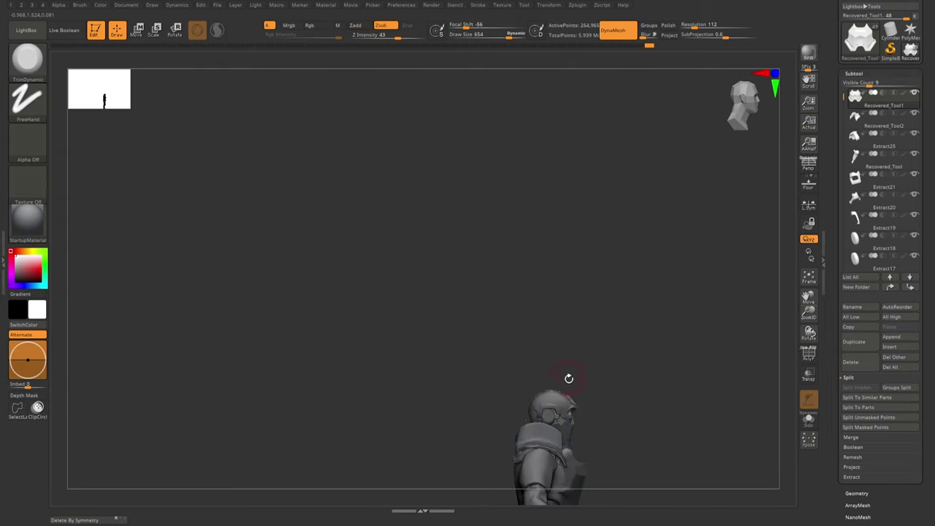
{"action": "key", "text": "q"}
{"action": "mouse_move", "coordinate": [572, 409]}
{"action": "right_mouse_down"}
{"action": "mouse_move", "coordinate": [629, 405]}
{"action": "mouse_move", "coordinate": [606, 397]}
{"action": "mouse_move", "coordinate": [544, 402]}
{"action": "mouse_move", "coordinate": [643, 394]}
{"action": "right_mouse_up"}
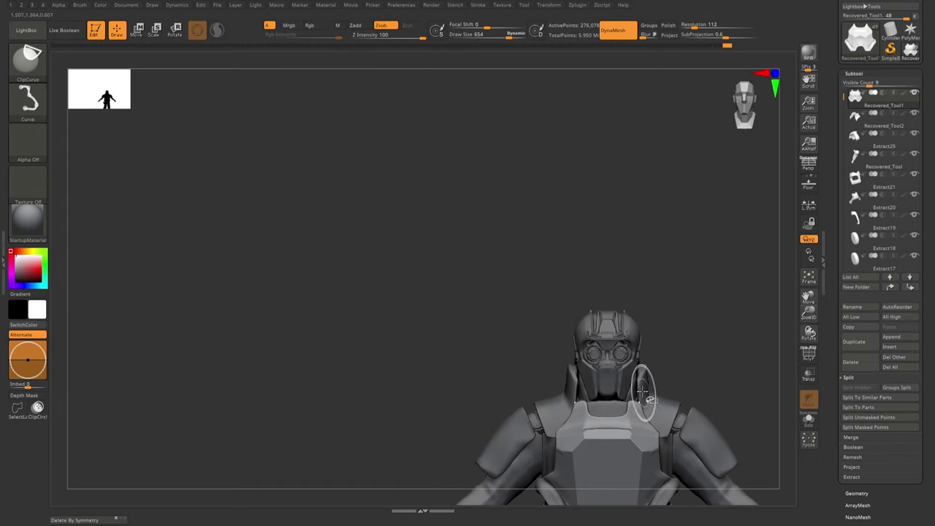
- Select Recovered_Tool2 and line it up in a straight front view
{"action": "left_click", "coordinate": [656, 439], "text": "alt"}
{"action": "right_click_drag", "start_coordinate": [666, 436], "coordinate": [632, 427]}
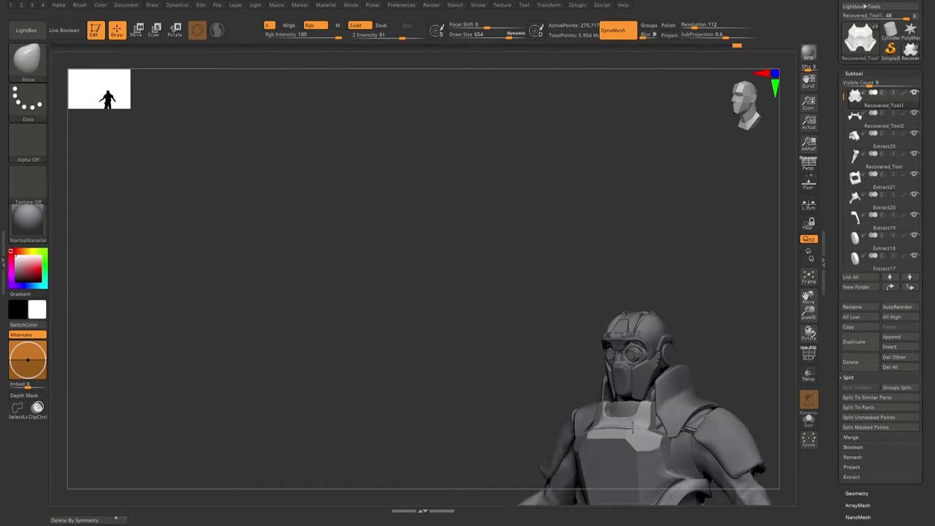
{"action": "mouse_move", "coordinate": [691, 448]}
{"action": "right_mouse_down"}
{"action": "mouse_move", "coordinate": [668, 428]}
{"action": "mouse_move", "coordinate": [679, 416]}
{"action": "right_mouse_up"}
{"action": "left_click_drag", "start_coordinate": [658, 411], "coordinate": [690, 409], "text": "ctrl+shift"}
{"action": "mouse_move", "coordinate": [668, 436]}
{"action": "right_mouse_down"}
{"action": "mouse_move", "coordinate": [649, 441]}
{"action": "mouse_move", "coordinate": [601, 424]}
{"action": "mouse_move", "coordinate": [636, 411]}
{"action": "mouse_move", "coordinate": [661, 380]}
{"action": "mouse_move", "coordinate": [635, 431]}
{"action": "mouse_move", "coordinate": [608, 445]}
{"action": "right_mouse_up"}
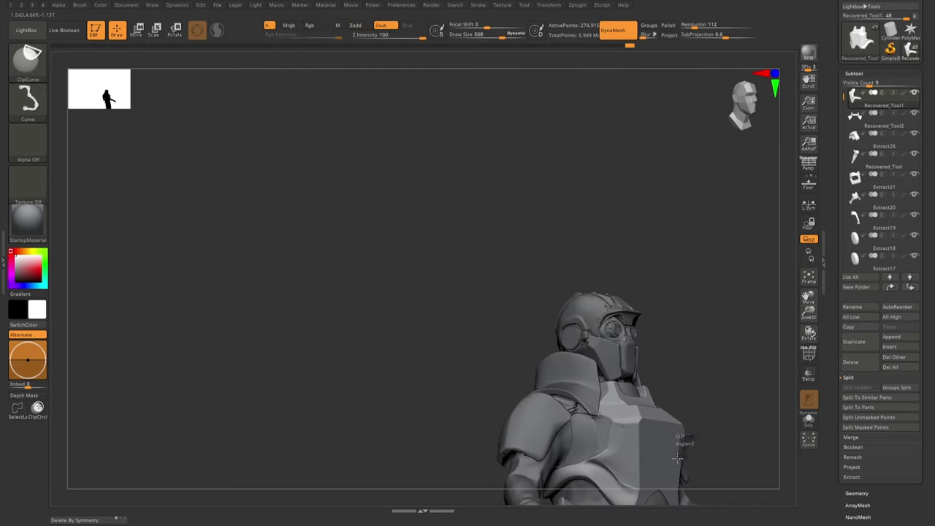
{"action": "mouse_move", "coordinate": [678, 457]}
{"action": "right_mouse_down"}
{"action": "mouse_move", "coordinate": [569, 429]}
{"action": "mouse_move", "coordinate": [599, 439]}
{"action": "mouse_move", "coordinate": [595, 470]}
{"action": "mouse_move", "coordinate": [615, 350]}
{"action": "mouse_move", "coordinate": [564, 420]}
{"action": "mouse_move", "coordinate": [553, 398]}
{"action": "mouse_move", "coordinate": [555, 359]}
{"action": "mouse_move", "coordinate": [534, 428]}
{"action": "mouse_move", "coordinate": [530, 409]}
{"action": "mouse_move", "coordinate": [512, 439]}
{"action": "mouse_move", "coordinate": [540, 438]}
{"action": "mouse_move", "coordinate": [496, 453]}
{"action": "mouse_move", "coordinate": [460, 387]}
{"action": "mouse_move", "coordinate": [446, 461]}
{"action": "mouse_move", "coordinate": [491, 458]}
{"action": "right_mouse_up"}
- Pick the Planar brush and slice the armor piece with a straight clip cut
{"action": "key", "text": "b"}
{"action": "key", "text": "p"}
{"action": "key", "text": "l"}
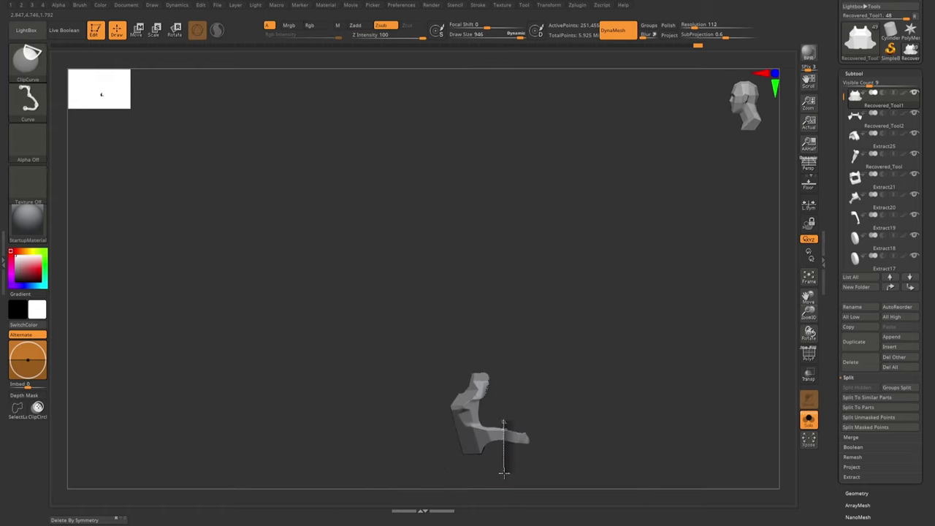
{"action": "left_click_drag", "start_coordinate": [495, 441], "coordinate": [501, 438], "text": "ctrl+shift"}
{"action": "mouse_move", "coordinate": [501, 438]}
{"action": "right_mouse_down"}
{"action": "mouse_move", "coordinate": [481, 428]}
{"action": "mouse_move", "coordinate": [476, 443]}
{"action": "right_mouse_up"}
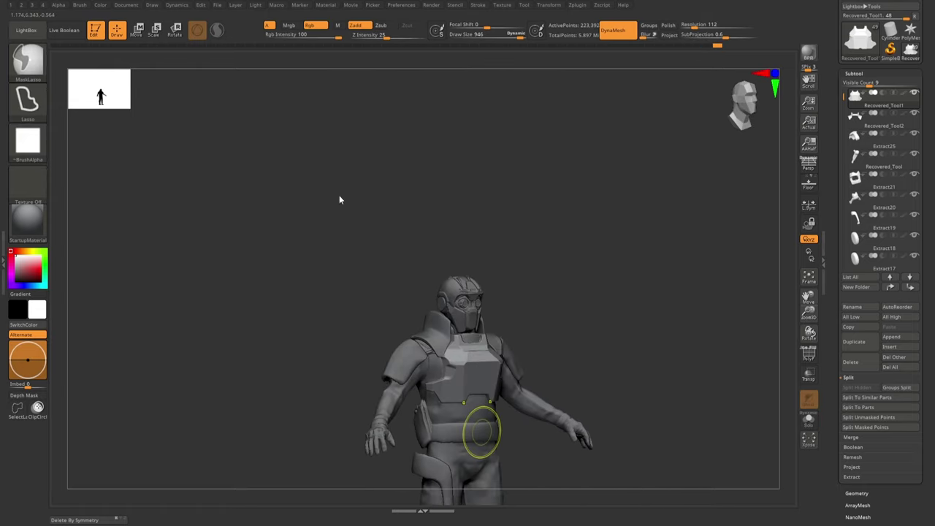
{"action": "mouse_move", "coordinate": [480, 311]}
{"action": "right_mouse_down"}
{"action": "mouse_move", "coordinate": [446, 325]}
{"action": "mouse_move", "coordinate": [467, 351]}
{"action": "mouse_move", "coordinate": [512, 370]}
{"action": "mouse_move", "coordinate": [516, 314]}
{"action": "mouse_move", "coordinate": [496, 325]}
{"action": "mouse_move", "coordinate": [533, 336]}
{"action": "mouse_move", "coordinate": [553, 324]}
{"action": "mouse_move", "coordinate": [563, 344]}
{"action": "mouse_move", "coordinate": [626, 350]}
{"action": "mouse_move", "coordinate": [647, 337]}
{"action": "mouse_move", "coordinate": [537, 392]}
{"action": "mouse_move", "coordinate": [536, 342]}
{"action": "right_mouse_up"}
- Switch to the TrimDynamic brush, resize it, and select Extract27
{"action": "key", "text": "b"}
{"action": "key", "text": "t"}
{"action": "key", "text": "d"}
{"action": "key", "text": "s"}
{"action": "left_click", "coordinate": [573, 213], "text": "alt"}
{"action": "mouse_move", "coordinate": [362, 371]}
{"action": "right_mouse_down"}
{"action": "mouse_move", "coordinate": [573, 213]}
{"action": "mouse_move", "coordinate": [569, 225]}
{"action": "mouse_move", "coordinate": [604, 292]}
{"action": "mouse_move", "coordinate": [584, 285]}
{"action": "mouse_move", "coordinate": [640, 275]}
{"action": "right_mouse_up"}
- Select goggle lens sphere PM3D_Sphere3D1 and reposition it with the Transpose gizmo
{"action": "key", "text": "b"}
{"action": "key", "text": "m"}
{"action": "key", "text": "v"}
{"action": "left_click", "coordinate": [604, 292], "text": "alt"}
{"action": "mouse_move", "coordinate": [663, 240]}
{"action": "right_mouse_down"}
{"action": "mouse_move", "coordinate": [667, 255]}
{"action": "mouse_move", "coordinate": [646, 234]}
{"action": "mouse_move", "coordinate": [643, 260]}
{"action": "mouse_move", "coordinate": [632, 262]}
{"action": "right_mouse_up"}
{"action": "key", "text": "w"}
{"action": "left_click", "coordinate": [633, 263], "text": "alt"}
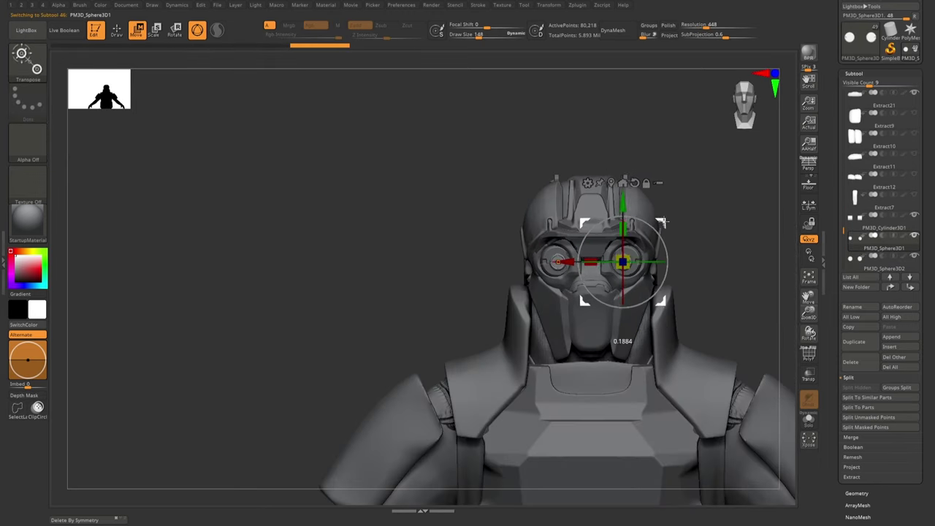
- Step through Extract0 and Recovered_Tool1 to select the vest, Extract1
{"action": "key", "text": "q"}
{"action": "mouse_move", "coordinate": [660, 221]}
{"action": "right_mouse_down"}
{"action": "mouse_move", "coordinate": [643, 285]}
{"action": "mouse_move", "coordinate": [665, 297]}
{"action": "mouse_move", "coordinate": [570, 299]}
{"action": "mouse_move", "coordinate": [644, 247]}
{"action": "mouse_move", "coordinate": [701, 238]}
{"action": "mouse_move", "coordinate": [687, 241]}
{"action": "mouse_move", "coordinate": [686, 219]}
{"action": "right_mouse_up"}
{"action": "key", "text": "ctrl"}
{"action": "left_click", "coordinate": [665, 297], "text": "alt"}
{"action": "left_click", "coordinate": [645, 247], "text": "alt"}
{"action": "left_click", "coordinate": [701, 237], "text": "alt"}
{"action": "key", "text": "s"}
- Solo the belt and clip-cut the vest along a straight line
{"action": "mouse_move", "coordinate": [727, 192]}
{"action": "right_mouse_down"}
{"action": "mouse_move", "coordinate": [657, 220]}
{"action": "mouse_move", "coordinate": [621, 248]}
{"action": "right_mouse_up"}
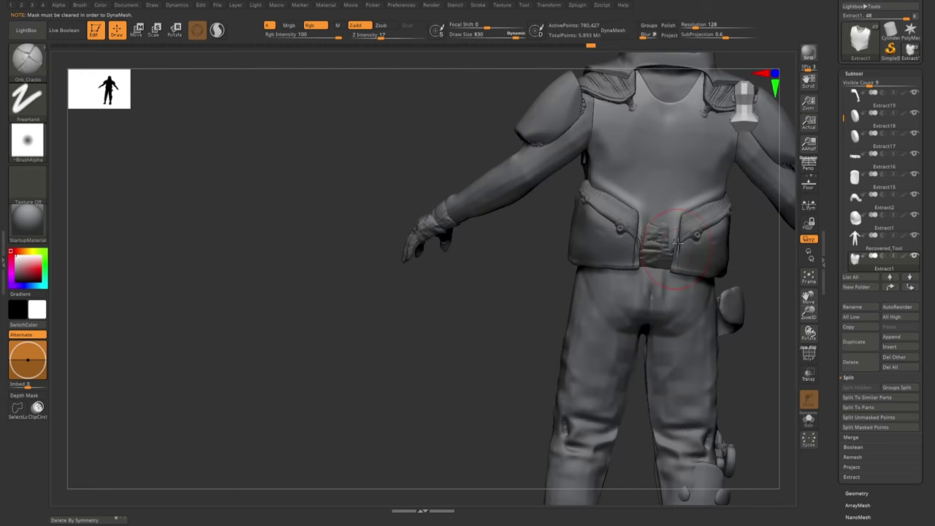
{"action": "left_click", "coordinate": [620, 249], "text": "alt"}
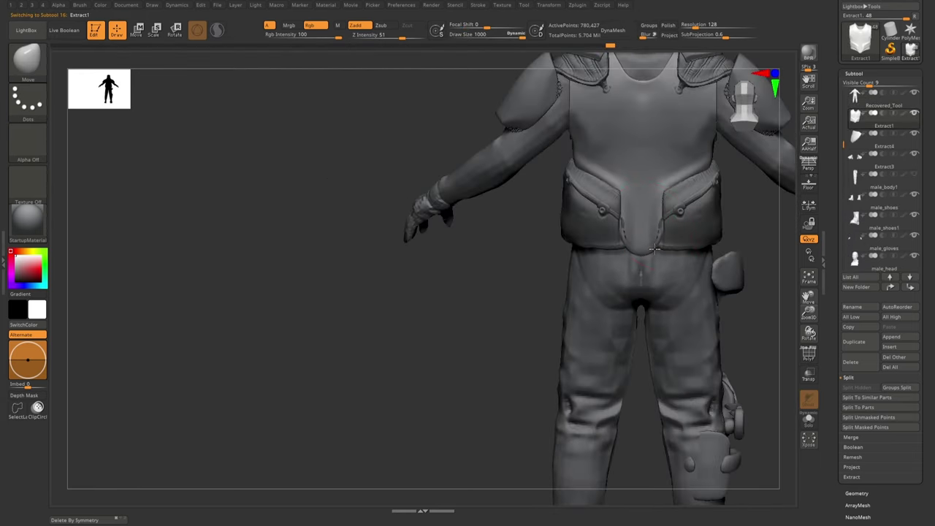
{"action": "left_click_drag", "start_coordinate": [628, 250], "coordinate": [523, 254], "text": "ctrl+shift"}
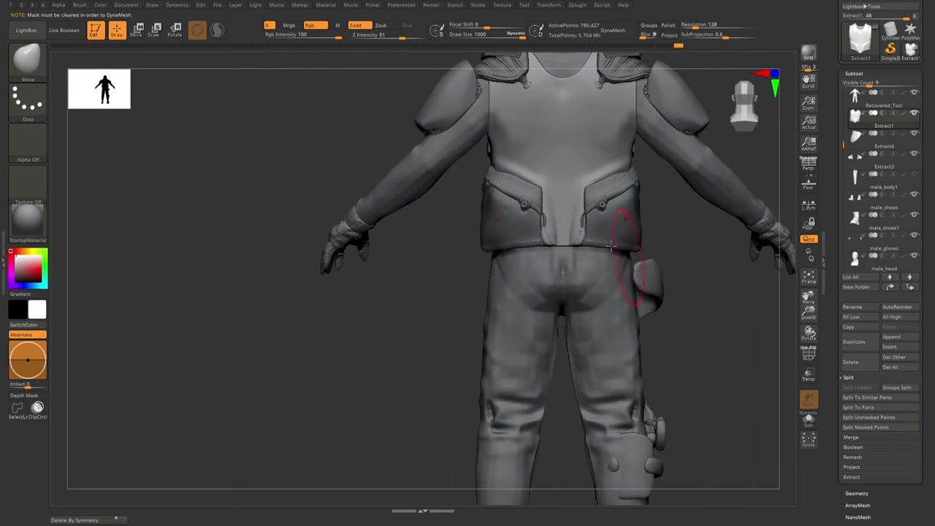
{"action": "mouse_move", "coordinate": [582, 220]}
{"action": "right_mouse_down"}
{"action": "mouse_move", "coordinate": [552, 229]}
{"action": "mouse_move", "coordinate": [600, 175]}
{"action": "right_mouse_up"}
{"action": "mouse_move", "coordinate": [557, 243]}
{"action": "right_mouse_down"}
{"action": "mouse_move", "coordinate": [526, 230]}
{"action": "mouse_move", "coordinate": [586, 214]}
{"action": "right_mouse_up"}
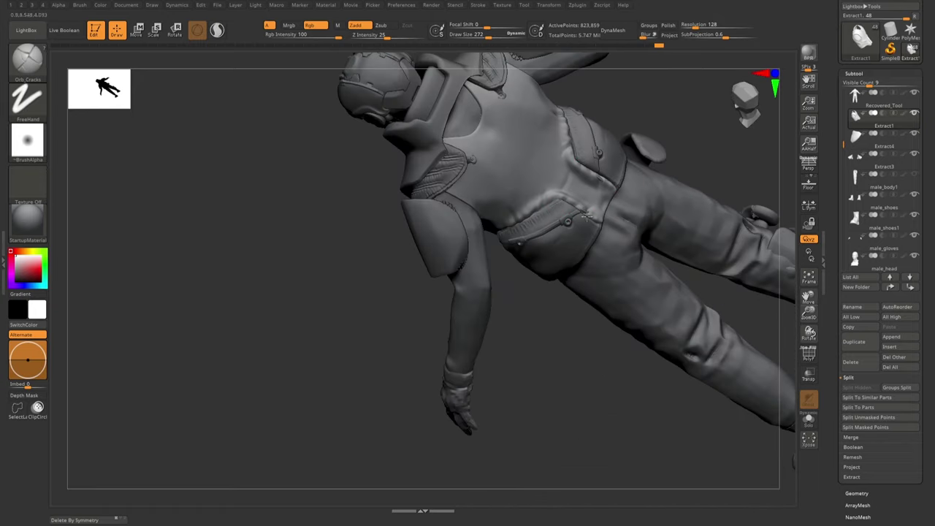
{"action": "right_click_drag", "start_coordinate": [541, 186], "coordinate": [527, 212]}
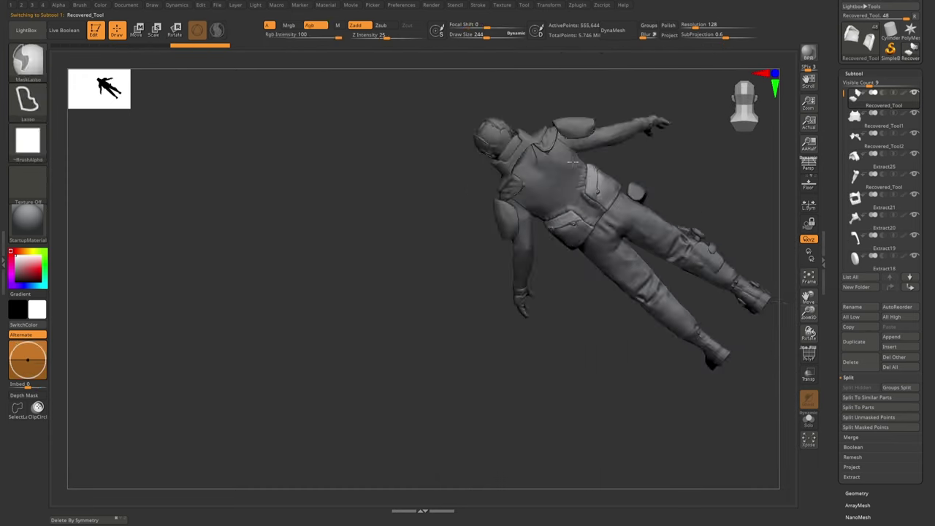
{"action": "right_click_drag", "start_coordinate": [540, 241], "coordinate": [480, 219]}
{"action": "mouse_move", "coordinate": [484, 261]}
{"action": "right_mouse_down"}
{"action": "mouse_move", "coordinate": [555, 256]}
{"action": "mouse_move", "coordinate": [559, 241]}
{"action": "mouse_move", "coordinate": [568, 273]}
{"action": "mouse_move", "coordinate": [547, 292]}
{"action": "mouse_move", "coordinate": [547, 354]}
{"action": "mouse_move", "coordinate": [569, 308]}
{"action": "mouse_move", "coordinate": [610, 327]}
{"action": "mouse_move", "coordinate": [606, 334]}
{"action": "mouse_move", "coordinate": [594, 300]}
{"action": "mouse_move", "coordinate": [613, 302]}
{"action": "mouse_move", "coordinate": [592, 294]}
{"action": "mouse_move", "coordinate": [624, 289]}
{"action": "mouse_move", "coordinate": [638, 323]}
{"action": "right_mouse_up"}
- Switch from the Inflate brush to the TrimDynamic brush for the vest
{"action": "key", "text": "b"}
{"action": "key", "text": "i"}
{"action": "key", "text": "n"}
{"action": "key", "text": "b"}
{"action": "key", "text": "t"}
{"action": "key", "text": "d"}
- Extract the masked vest area as the new piece Extract12
{"action": "right_click", "coordinate": [638, 324]}
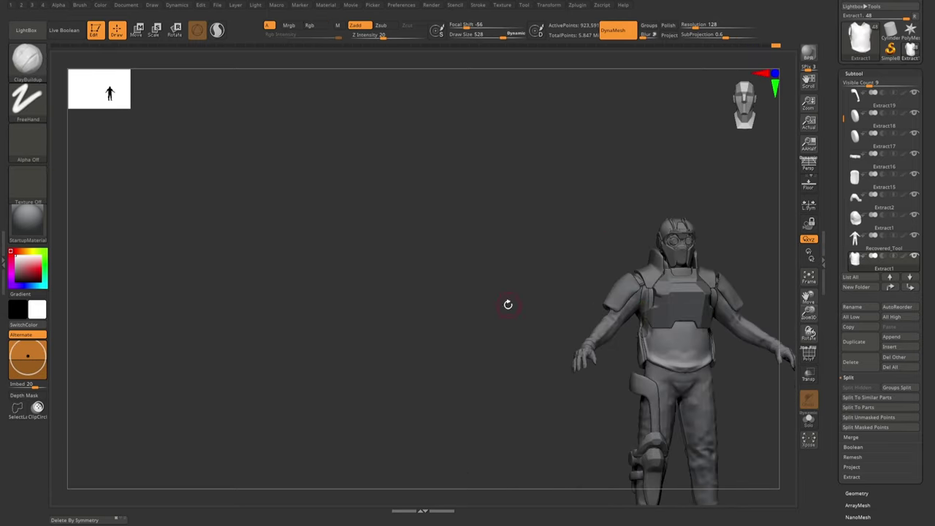
{"action": "left_click", "coordinate": [627, 333], "text": "alt"}
{"action": "key", "text": "space"}
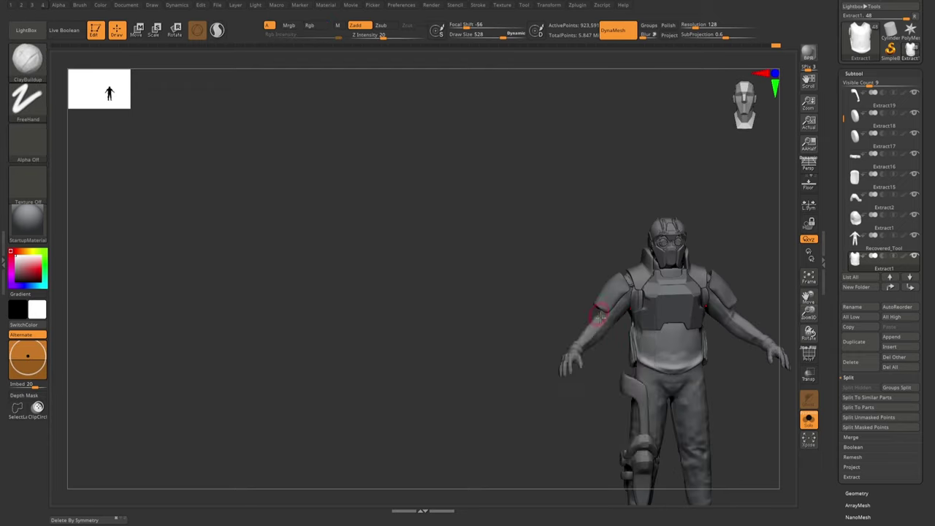
{"action": "left_click", "coordinate": [643, 288], "text": "alt"}
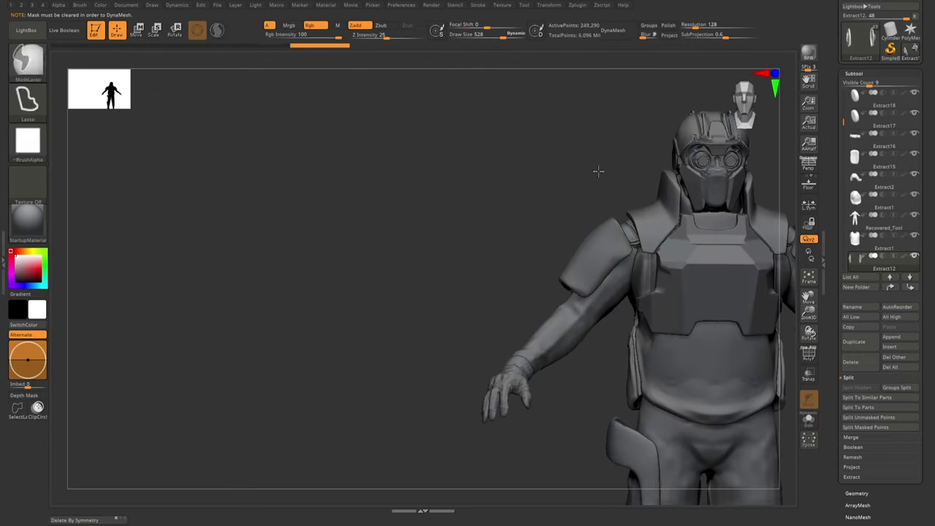
{"action": "mouse_move", "coordinate": [597, 171]}
{"action": "right_mouse_down"}
{"action": "mouse_move", "coordinate": [626, 302]}
{"action": "mouse_move", "coordinate": [599, 203]}
{"action": "mouse_move", "coordinate": [596, 247]}
{"action": "mouse_move", "coordinate": [628, 294]}
{"action": "mouse_move", "coordinate": [546, 324]}
{"action": "right_mouse_up"}
- Select the vest with the Standard brush and view the character from the back
{"action": "key", "text": "b"}
{"action": "key", "text": "s"}
{"action": "key", "text": "t"}
{"action": "left_click", "coordinate": [525, 371], "text": "alt"}
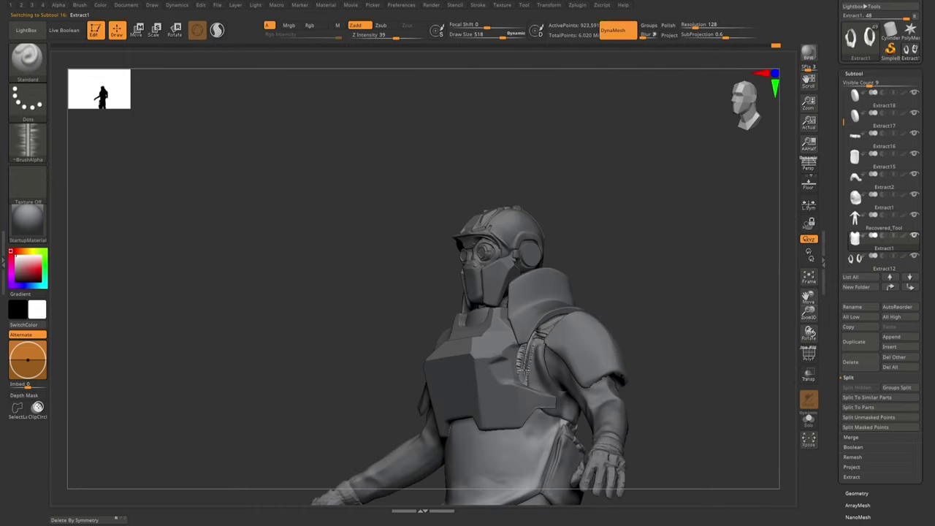
{"action": "right_click_drag", "start_coordinate": [524, 371], "coordinate": [533, 403]}
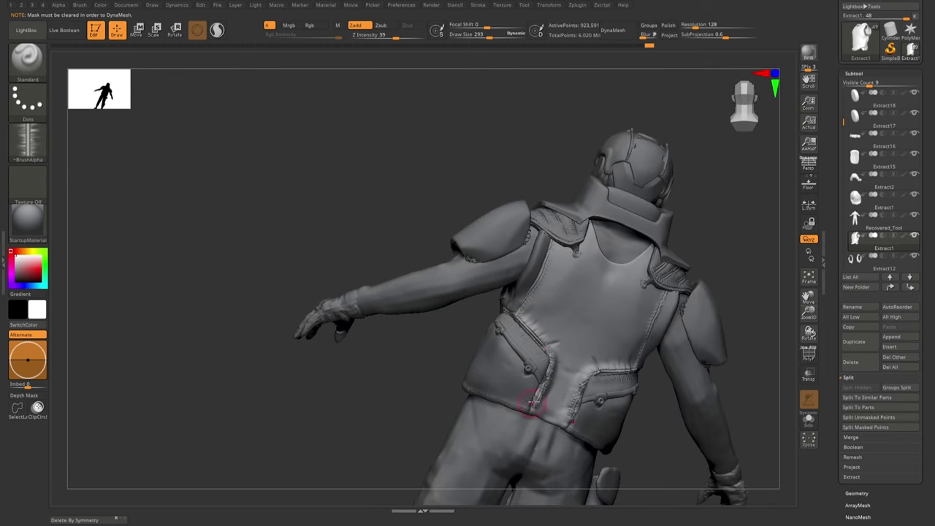
{"action": "mouse_move", "coordinate": [548, 350]}
{"action": "right_mouse_down"}
{"action": "mouse_move", "coordinate": [568, 245]}
{"action": "mouse_move", "coordinate": [539, 296]}
{"action": "right_mouse_up"}
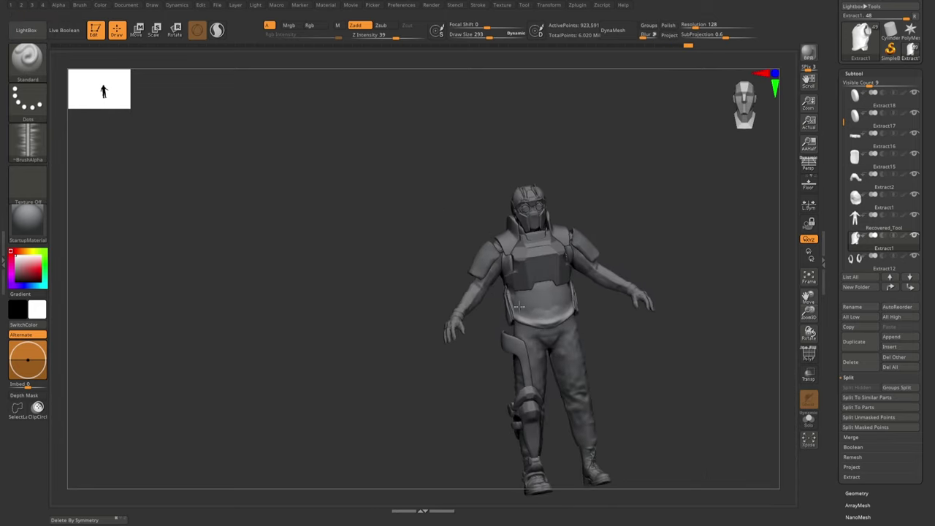
- Mask a patch on the back of the torso and switch to the Move brush
{"action": "right_click_drag", "start_coordinate": [518, 306], "coordinate": [482, 254]}
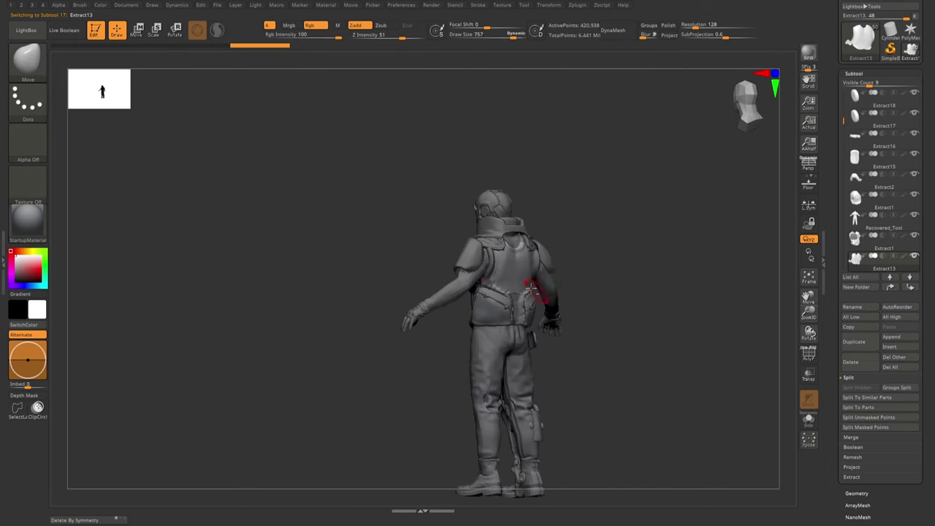
{"action": "right_click_drag", "start_coordinate": [525, 243], "coordinate": [535, 352]}
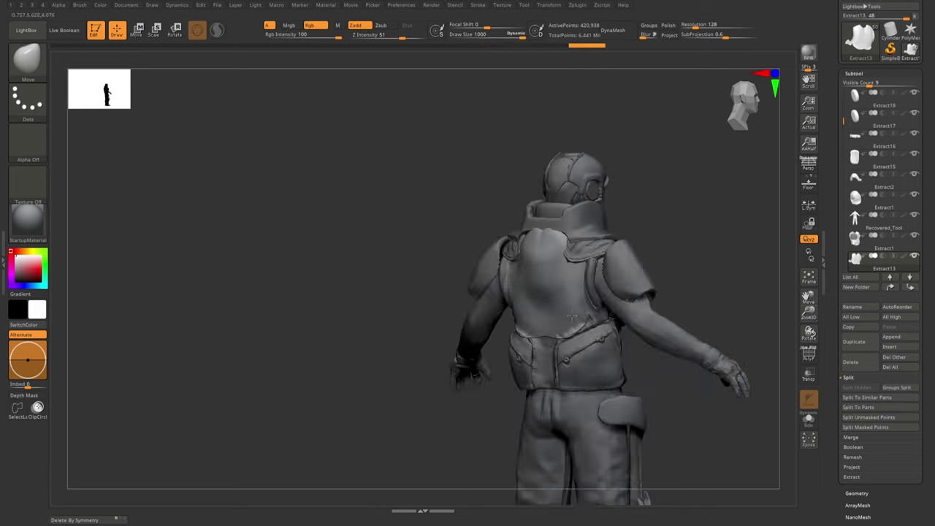
{"action": "mouse_move", "coordinate": [536, 257]}
{"action": "right_mouse_down"}
{"action": "mouse_move", "coordinate": [510, 341]}
{"action": "mouse_move", "coordinate": [602, 323]}
{"action": "mouse_move", "coordinate": [546, 290]}
{"action": "right_mouse_up"}
{"action": "mouse_move", "coordinate": [567, 329]}
{"action": "right_mouse_down"}
{"action": "mouse_move", "coordinate": [534, 285]}
{"action": "mouse_move", "coordinate": [539, 309]}
{"action": "mouse_move", "coordinate": [520, 355]}
{"action": "mouse_move", "coordinate": [532, 334]}
{"action": "mouse_move", "coordinate": [511, 344]}
{"action": "mouse_move", "coordinate": [504, 314]}
{"action": "mouse_move", "coordinate": [535, 313]}
{"action": "mouse_move", "coordinate": [584, 223]}
{"action": "mouse_move", "coordinate": [557, 254]}
{"action": "mouse_move", "coordinate": [527, 225]}
{"action": "mouse_move", "coordinate": [555, 301]}
{"action": "mouse_move", "coordinate": [553, 353]}
{"action": "right_mouse_up"}
{"action": "key", "text": "b"}
{"action": "key", "text": "m"}
{"action": "key", "text": "v"}
- Select Extract13 to shape it, then solo the Recovered_Tool hooded undersuit
{"action": "left_click", "coordinate": [552, 317], "text": "alt"}
{"action": "left_click", "coordinate": [552, 342], "text": "alt"}
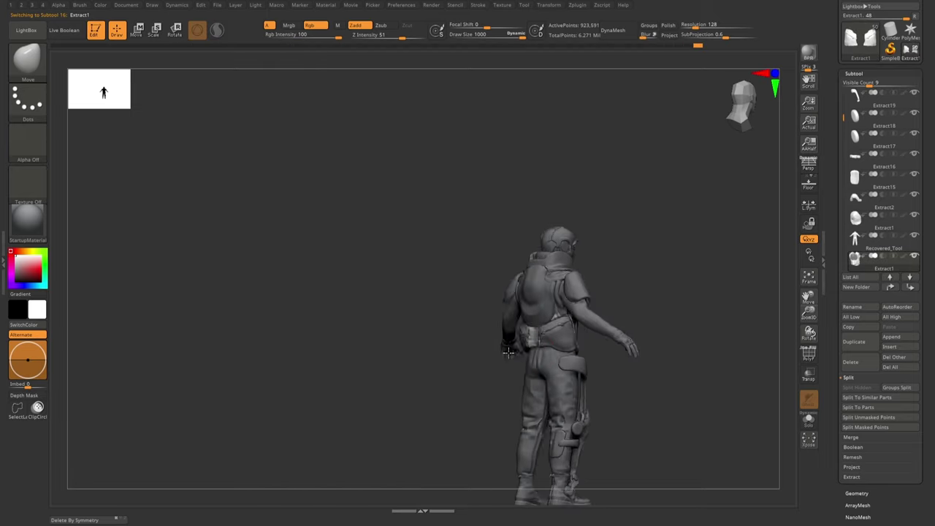
{"action": "mouse_move", "coordinate": [552, 342]}
{"action": "right_mouse_down"}
{"action": "mouse_move", "coordinate": [571, 301]}
{"action": "mouse_move", "coordinate": [553, 320]}
{"action": "right_mouse_up"}
{"action": "right_click_drag", "start_coordinate": [490, 263], "coordinate": [442, 146], "text": "shift"}
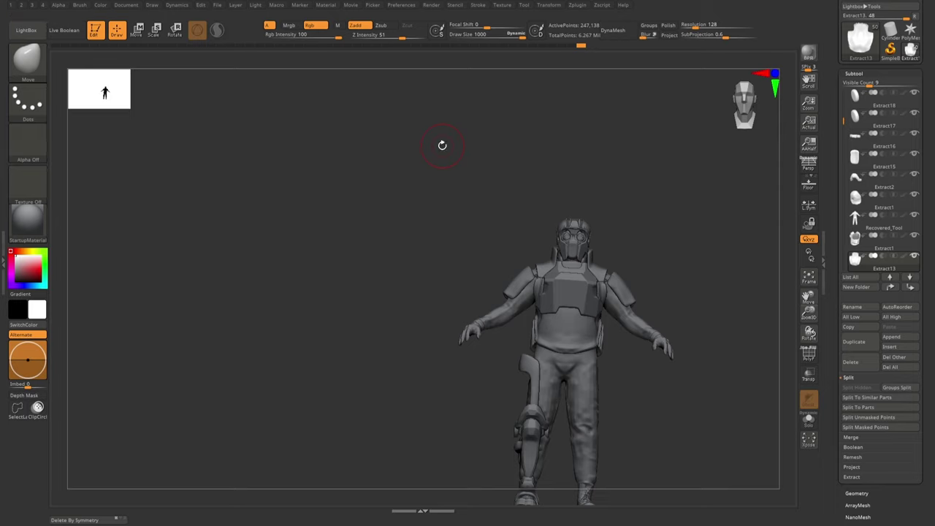
{"action": "mouse_move", "coordinate": [442, 145]}
{"action": "right_mouse_down"}
{"action": "mouse_move", "coordinate": [543, 324]}
{"action": "mouse_move", "coordinate": [591, 338]}
{"action": "mouse_move", "coordinate": [643, 256]}
{"action": "mouse_move", "coordinate": [591, 243]}
{"action": "mouse_move", "coordinate": [504, 266]}
{"action": "mouse_move", "coordinate": [570, 329]}
{"action": "mouse_move", "coordinate": [492, 376]}
{"action": "mouse_move", "coordinate": [378, 232]}
{"action": "mouse_move", "coordinate": [441, 236]}
{"action": "right_mouse_up"}
{"action": "left_click", "coordinate": [591, 244], "text": "alt"}
{"action": "key", "text": "s"}
{"action": "left_click", "coordinate": [378, 232], "text": "alt"}
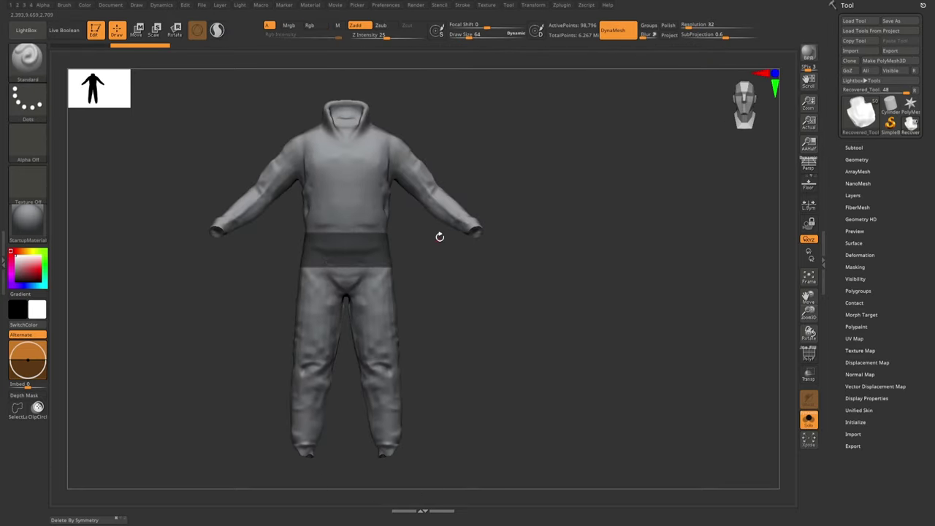
- Turn Solo off to show the whole character and switch to the Move brush
{"action": "key", "text": "s"}
{"action": "mouse_move", "coordinate": [316, 234]}
{"action": "right_mouse_down"}
{"action": "mouse_move", "coordinate": [372, 241]}
{"action": "mouse_move", "coordinate": [441, 273]}
{"action": "mouse_move", "coordinate": [349, 269]}
{"action": "mouse_move", "coordinate": [453, 257]}
{"action": "mouse_move", "coordinate": [386, 271]}
{"action": "mouse_move", "coordinate": [355, 293]}
{"action": "mouse_move", "coordinate": [400, 292]}
{"action": "mouse_move", "coordinate": [385, 268]}
{"action": "mouse_move", "coordinate": [371, 353]}
{"action": "right_mouse_up"}
{"action": "left_click", "coordinate": [309, 282], "text": "alt"}
{"action": "key", "text": "b"}
{"action": "key", "text": "m"}
{"action": "key", "text": "v"}
{"action": "left_click", "coordinate": [385, 268], "text": "ctrl+shift"}
{"action": "left_click", "coordinate": [373, 272], "text": "ctrl+shift"}
{"action": "mouse_move", "coordinate": [423, 378]}
{"action": "right_mouse_down"}
{"action": "mouse_move", "coordinate": [468, 322]}
{"action": "mouse_move", "coordinate": [449, 346]}
{"action": "mouse_move", "coordinate": [417, 322]}
{"action": "right_mouse_up"}
- Select the lower plate Recovered_Tool2_1 and adjust it with the Transpose gizmo
{"action": "key", "text": "w"}
{"action": "left_click", "coordinate": [414, 209], "text": "alt"}
{"action": "right_click_drag", "start_coordinate": [414, 209], "coordinate": [435, 248]}
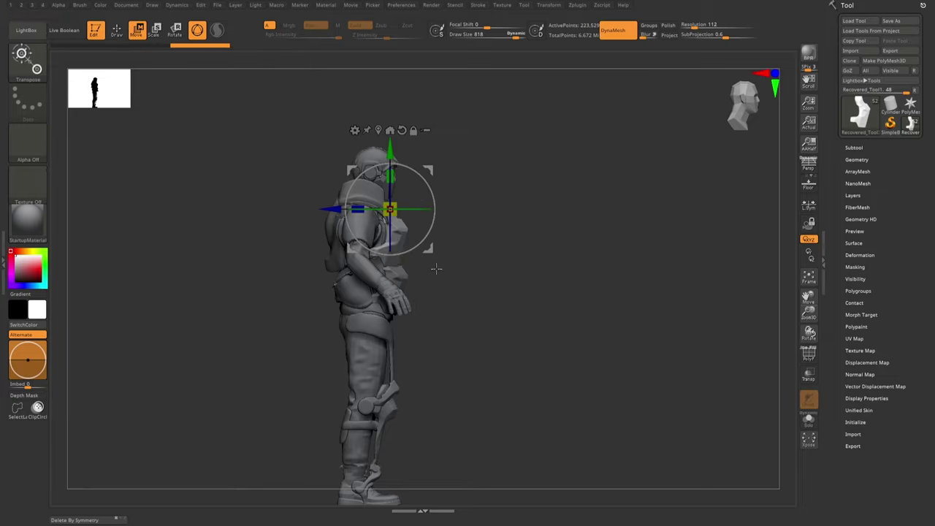
{"action": "left_click", "coordinate": [431, 189], "text": "alt"}
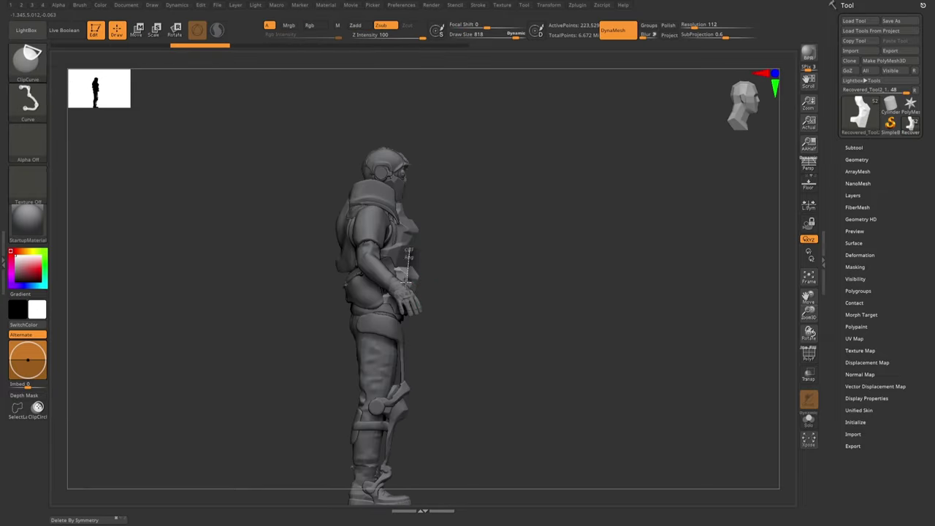
{"action": "mouse_move", "coordinate": [391, 280]}
{"action": "right_mouse_down"}
{"action": "mouse_move", "coordinate": [428, 302]}
{"action": "mouse_move", "coordinate": [344, 297]}
{"action": "right_mouse_up"}
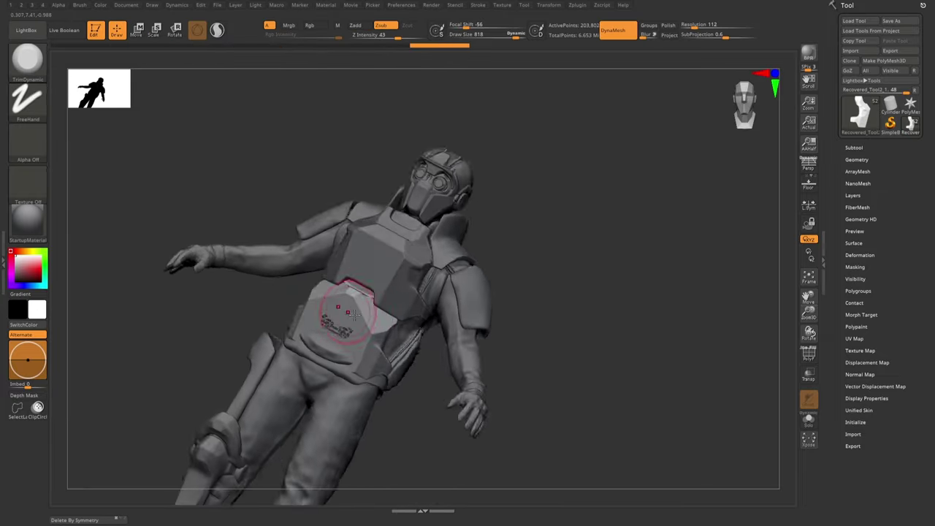
{"action": "key", "text": "w"}
{"action": "right_click_drag", "start_coordinate": [306, 269], "coordinate": [263, 254]}
{"action": "key", "text": "q"}
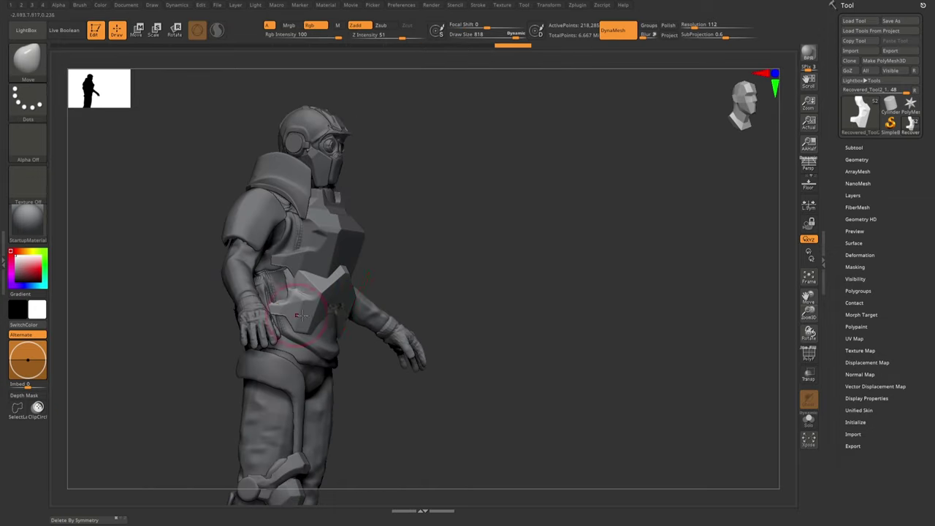
{"action": "mouse_move", "coordinate": [301, 315]}
{"action": "right_mouse_down"}
{"action": "mouse_move", "coordinate": [343, 307]}
{"action": "mouse_move", "coordinate": [322, 321]}
{"action": "mouse_move", "coordinate": [334, 334]}
{"action": "mouse_move", "coordinate": [395, 297]}
{"action": "mouse_move", "coordinate": [345, 286]}
{"action": "mouse_move", "coordinate": [324, 307]}
{"action": "mouse_move", "coordinate": [426, 264]}
{"action": "mouse_move", "coordinate": [378, 264]}
{"action": "right_mouse_up"}
- Flatten the lower plate with Planar and Move brushes and trim it with ClipCurve
{"action": "key", "text": "b"}
{"action": "key", "text": "p"}
{"action": "key", "text": "l"}
{"action": "key", "text": "b"}
{"action": "key", "text": "m"}
{"action": "key", "text": "v"}
{"action": "key", "text": "q"}
{"action": "right_click_drag", "start_coordinate": [329, 187], "coordinate": [375, 223]}
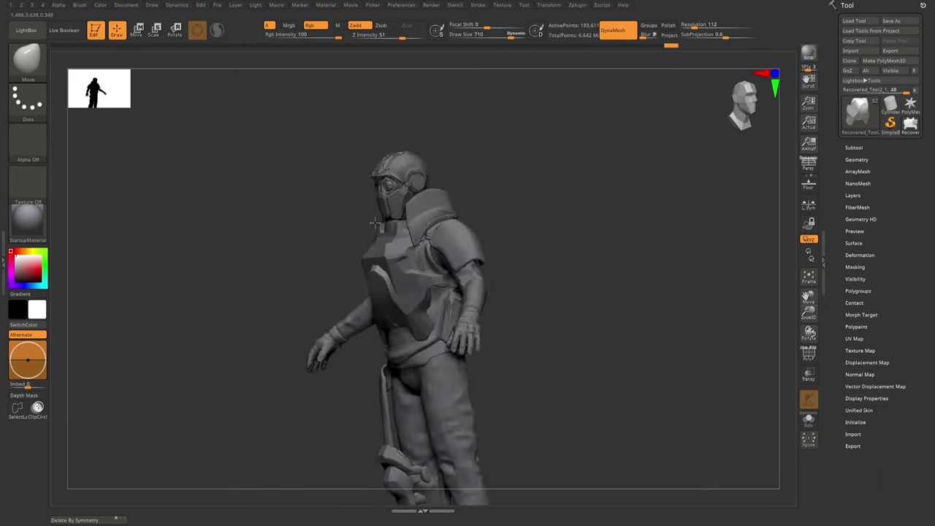
{"action": "right_click_drag", "start_coordinate": [374, 285], "coordinate": [452, 308]}
{"action": "key", "text": "ctrl+shift"}
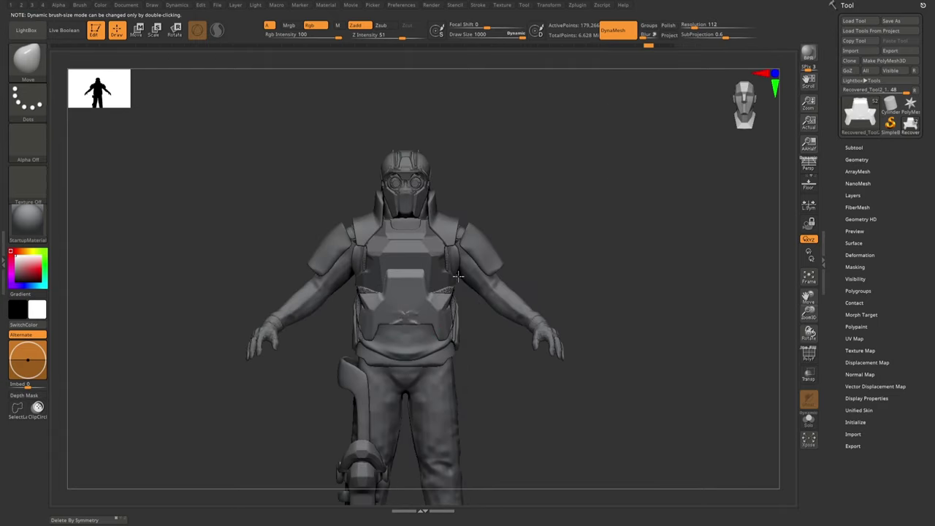
{"action": "mouse_move", "coordinate": [456, 322]}
{"action": "right_mouse_down", "text": "shift"}
{"action": "mouse_move", "coordinate": [438, 292]}
{"action": "mouse_move", "coordinate": [367, 344]}
{"action": "mouse_move", "coordinate": [409, 307]}
{"action": "right_mouse_up", "text": "shift"}
- Flatten the lower plate again with Planar and refine its position with the gizmo
{"action": "key", "text": "b"}
{"action": "key", "text": "p"}
{"action": "key", "text": "l"}
{"action": "key", "text": "w"}
{"action": "key", "text": "q"}
{"action": "mouse_move", "coordinate": [387, 204]}
{"action": "right_mouse_down"}
{"action": "mouse_move", "coordinate": [408, 194]}
{"action": "mouse_move", "coordinate": [445, 310]}
{"action": "right_mouse_up"}
{"action": "key", "text": "q"}
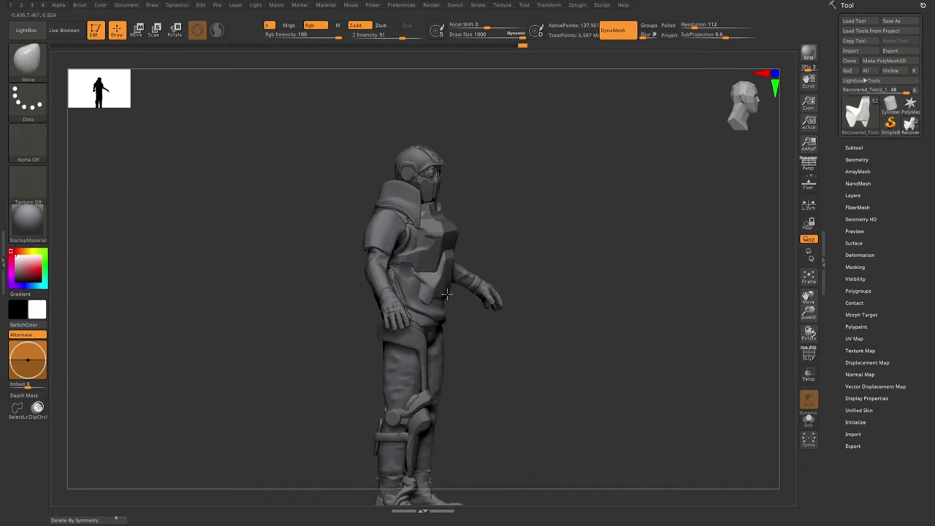
{"action": "right_click_drag", "start_coordinate": [460, 231], "coordinate": [474, 174]}
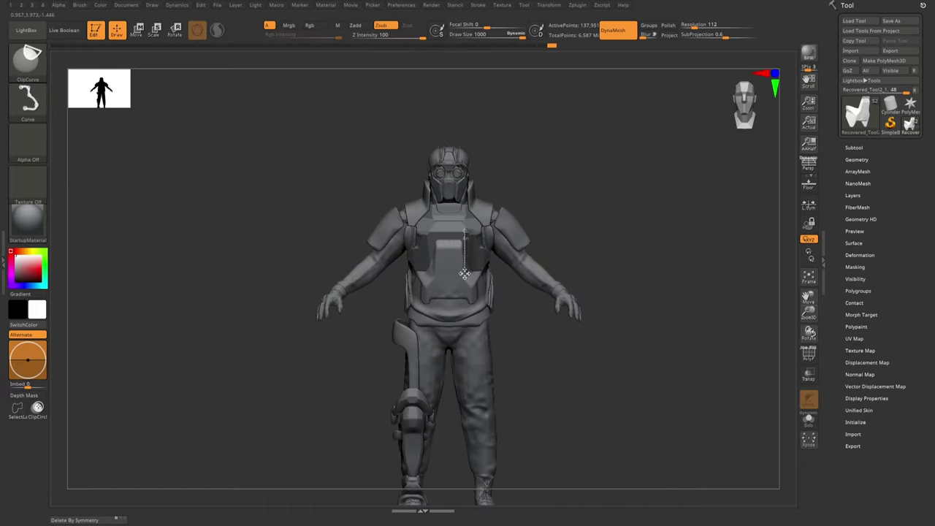
{"action": "mouse_move", "coordinate": [464, 273]}
{"action": "right_mouse_down"}
{"action": "mouse_move", "coordinate": [452, 271]}
{"action": "mouse_move", "coordinate": [476, 292]}
{"action": "mouse_move", "coordinate": [426, 276]}
{"action": "right_mouse_up"}
- Orbit to a top-down view and slice the chest piece along a straight clip line
{"action": "right_click_drag", "start_coordinate": [471, 136], "coordinate": [464, 120]}
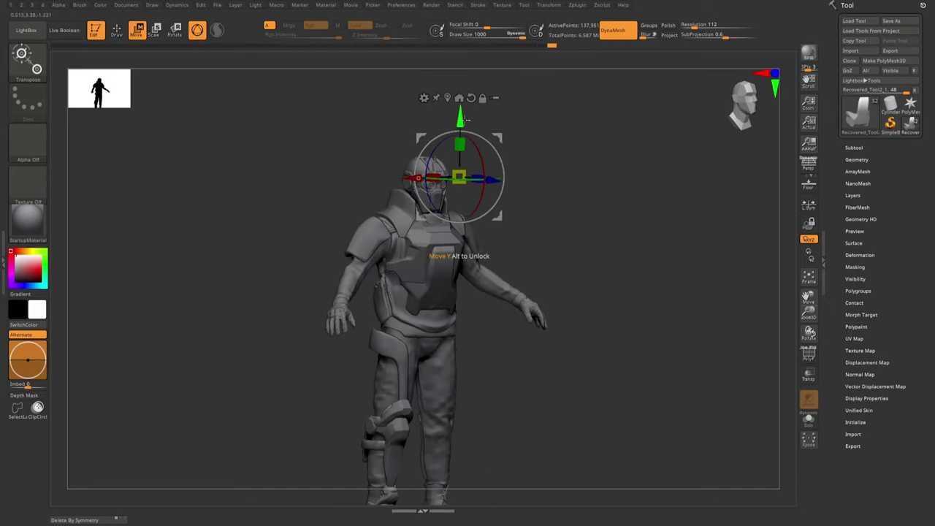
{"action": "key", "text": "q"}
{"action": "right_click_drag", "start_coordinate": [494, 191], "coordinate": [411, 252]}
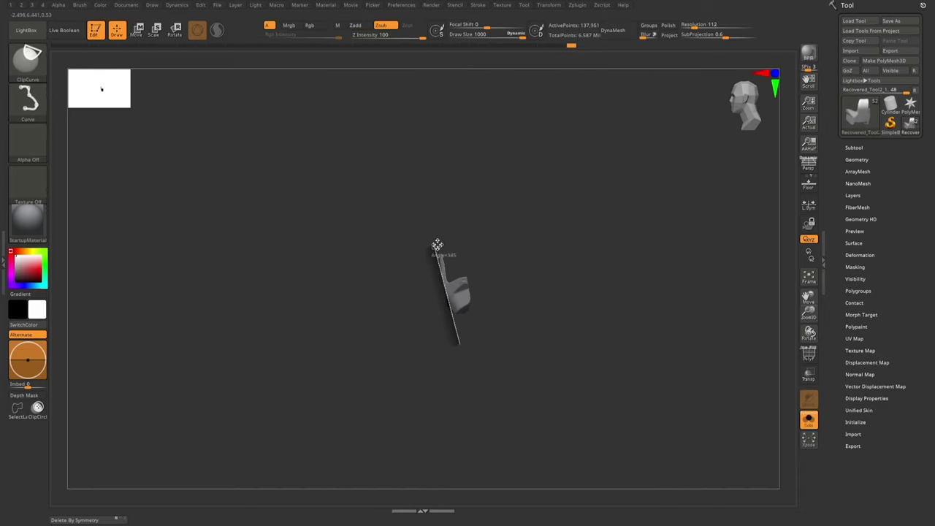
{"action": "right_click_drag", "start_coordinate": [412, 306], "coordinate": [441, 296]}
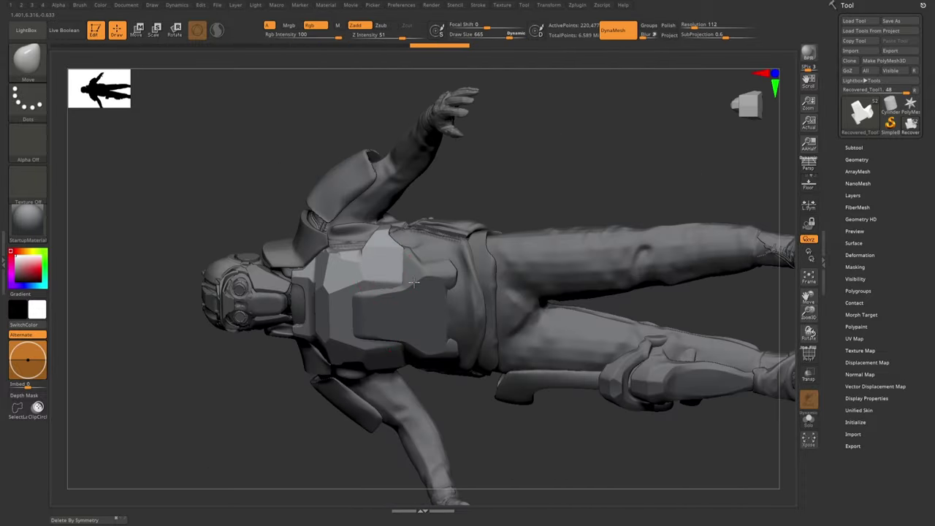
{"action": "mouse_move", "coordinate": [395, 344]}
{"action": "right_mouse_down"}
{"action": "mouse_move", "coordinate": [407, 365]}
{"action": "mouse_move", "coordinate": [413, 343]}
{"action": "mouse_move", "coordinate": [410, 358]}
{"action": "right_mouse_up"}
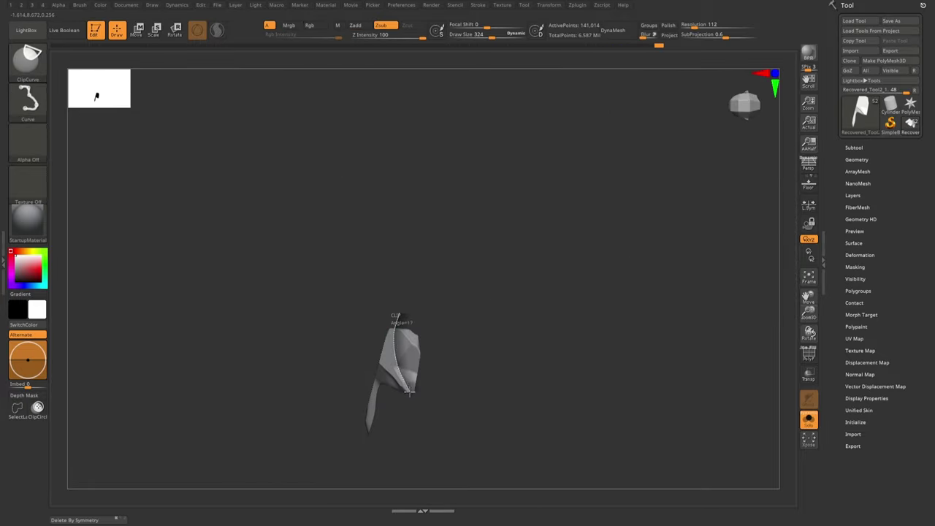
{"action": "left_click_drag", "start_coordinate": [409, 391], "coordinate": [399, 374], "text": "ctrl+shift"}
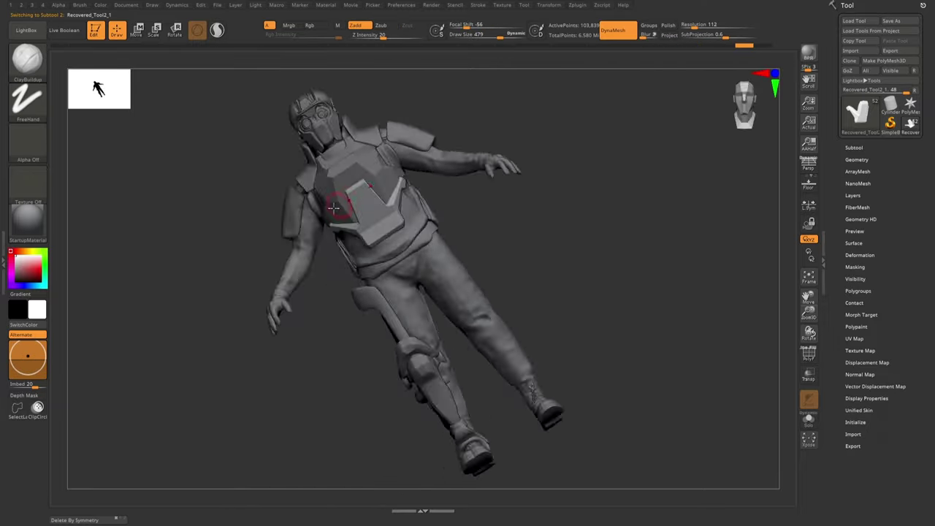
- Rotate the character from a three-quarter view to a more frontal view
{"action": "left_click_drag", "start_coordinate": [333, 230], "coordinate": [378, 236]}
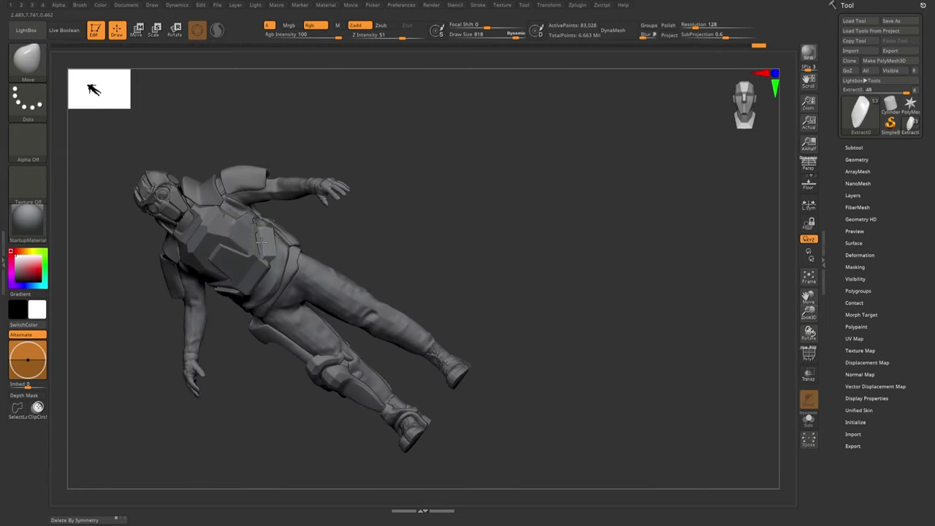
{"action": "right_click_drag", "start_coordinate": [274, 248], "coordinate": [273, 233]}
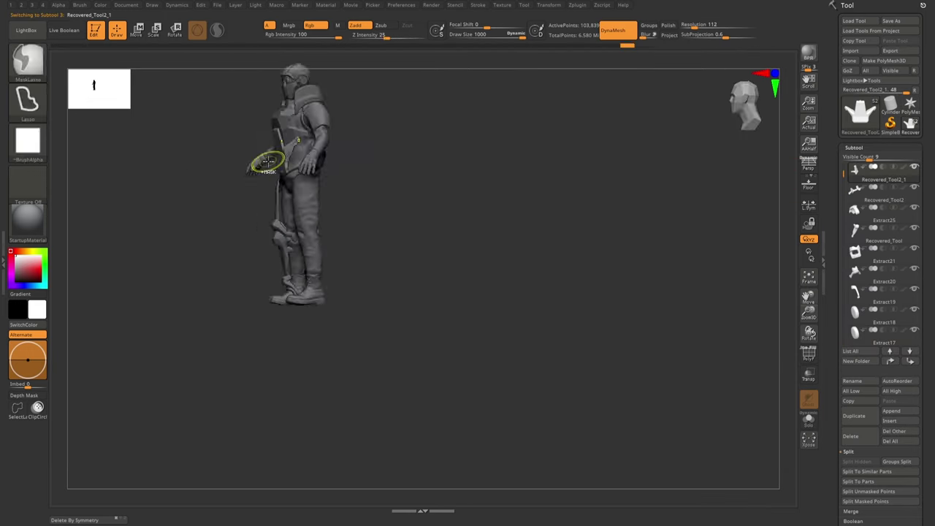
- Orbit and zoom around the character, then select the Recovered_Tool1 armor part
{"action": "left_click_drag", "start_coordinate": [559, 226], "coordinate": [307, 230], "text": "shift"}
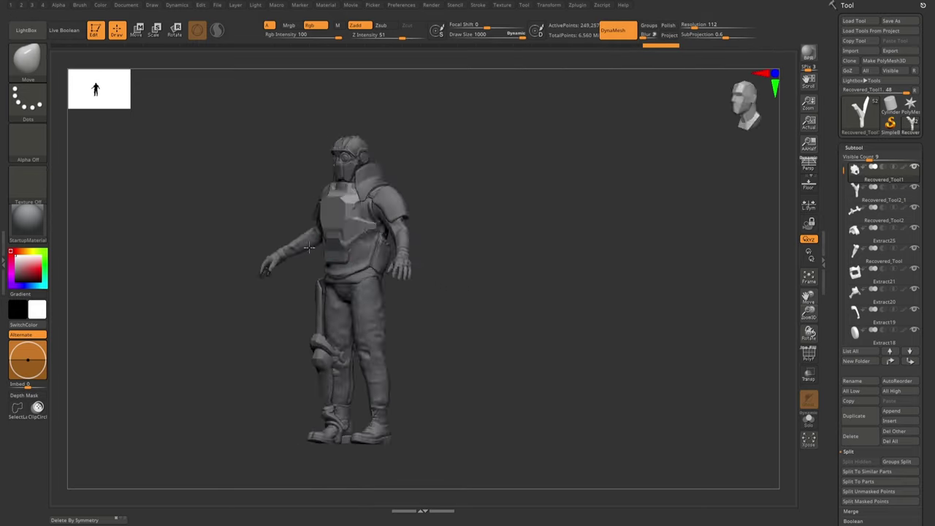
{"action": "mouse_move", "coordinate": [309, 246]}
{"action": "right_mouse_down"}
{"action": "mouse_move", "coordinate": [348, 234]}
{"action": "mouse_move", "coordinate": [318, 292]}
{"action": "mouse_move", "coordinate": [348, 294]}
{"action": "right_mouse_up"}
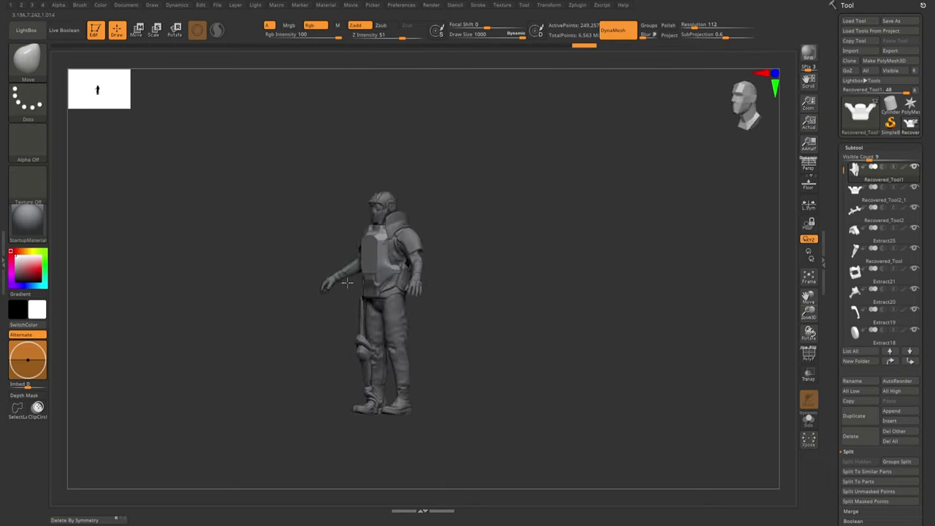
{"action": "mouse_move", "coordinate": [400, 252]}
{"action": "right_mouse_down"}
{"action": "mouse_move", "coordinate": [411, 271]}
{"action": "mouse_move", "coordinate": [354, 302]}
{"action": "right_mouse_up"}
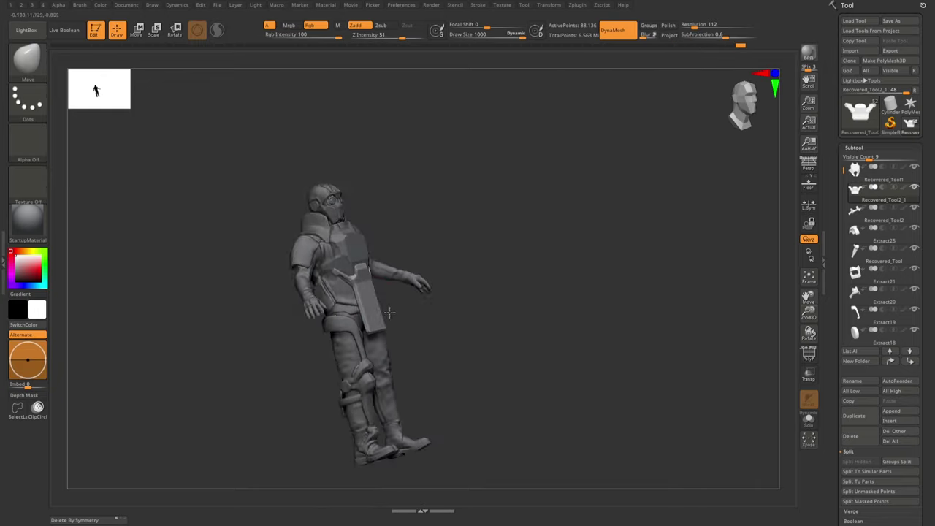
{"action": "mouse_move", "coordinate": [374, 272]}
{"action": "right_mouse_down"}
{"action": "mouse_move", "coordinate": [362, 285]}
{"action": "mouse_move", "coordinate": [387, 228]}
{"action": "right_mouse_up"}
{"action": "left_click", "coordinate": [387, 229], "text": "alt"}
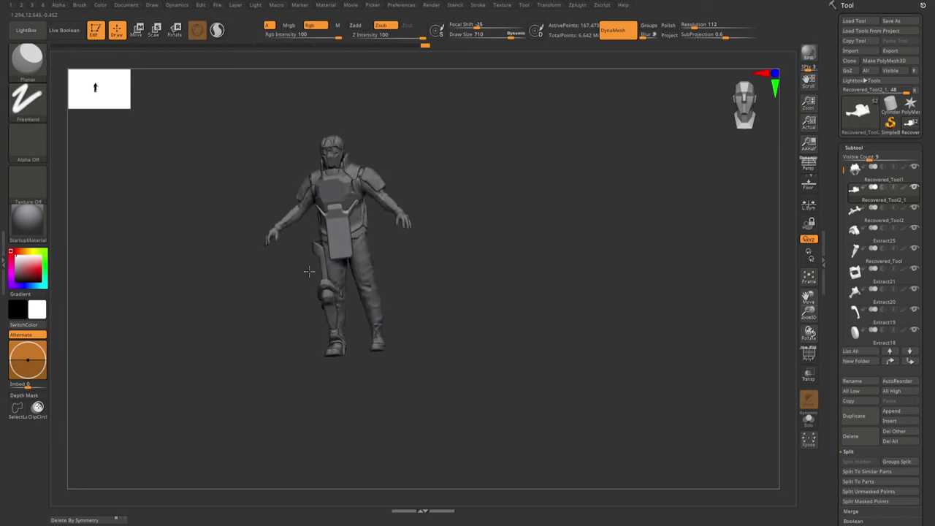
{"action": "left_click_drag", "start_coordinate": [350, 266], "coordinate": [366, 209]}
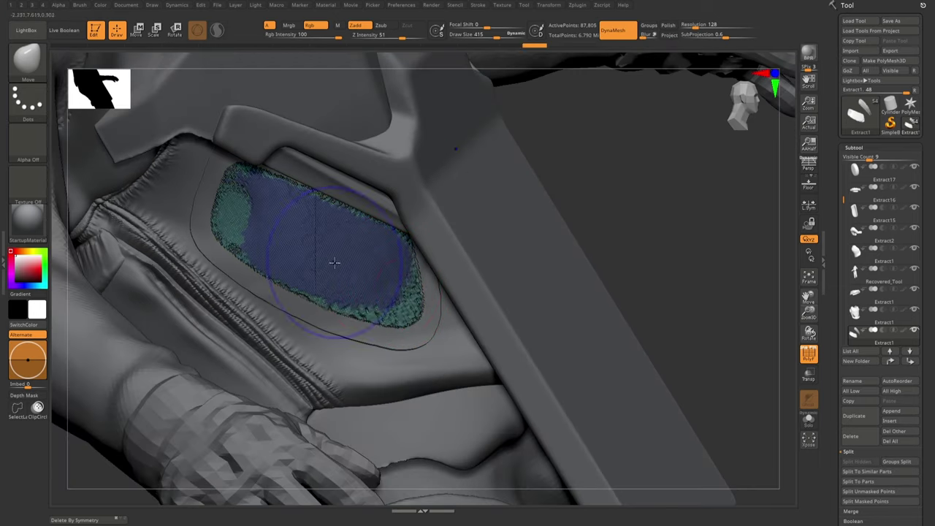
- Smooth the rim of the pouch recess, moving between the Extract1 and Extract2_1 pieces
{"action": "key", "text": "shift+f"}
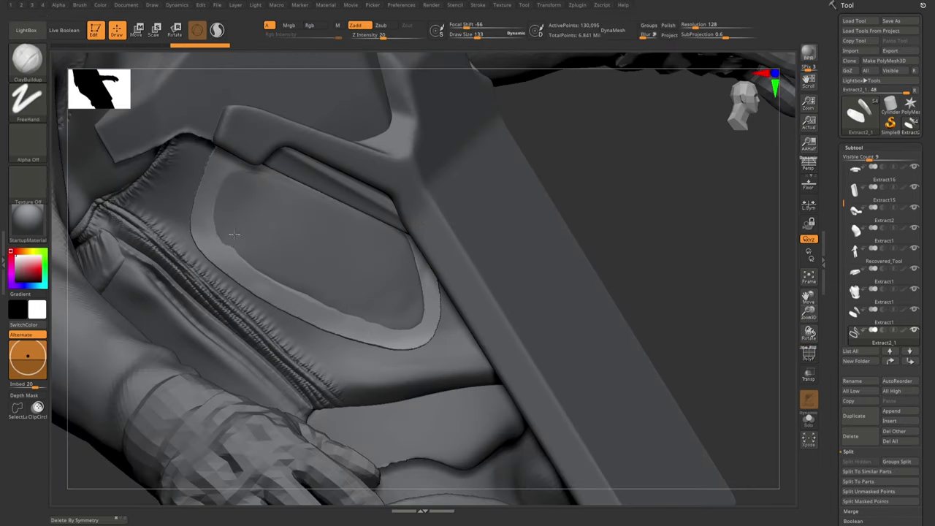
{"action": "left_click_drag", "start_coordinate": [230, 191], "coordinate": [266, 210]}
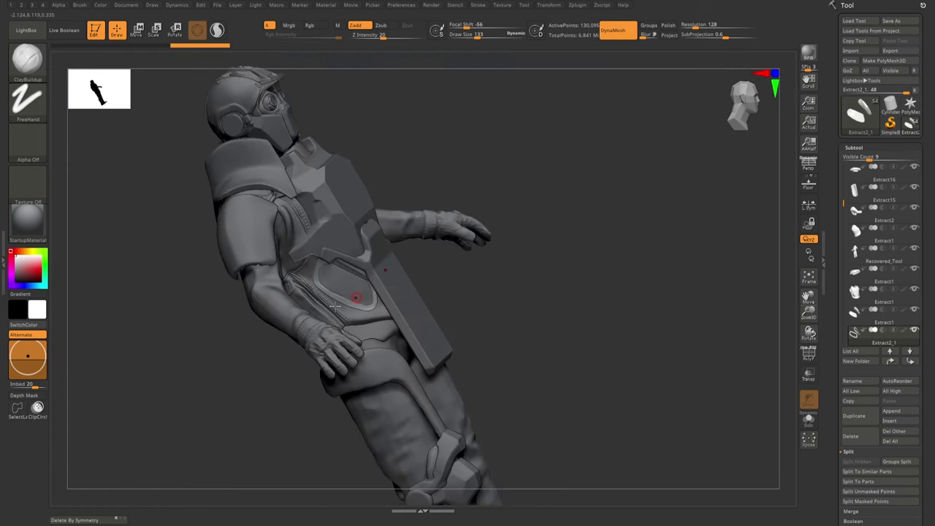
{"action": "right_click_drag", "start_coordinate": [372, 320], "coordinate": [399, 318]}
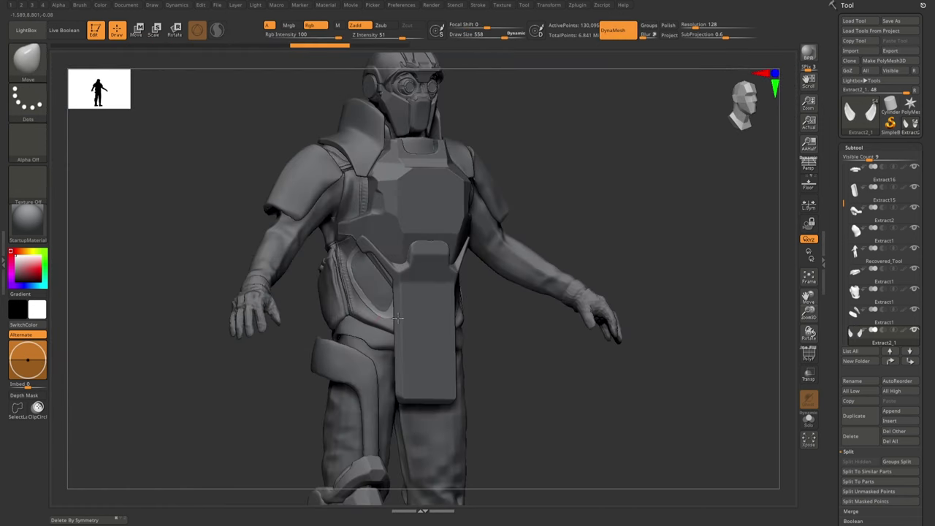
{"action": "left_click", "coordinate": [349, 267], "text": "alt"}
{"action": "right_click_drag", "start_coordinate": [350, 266], "coordinate": [385, 303]}
{"action": "left_click", "coordinate": [364, 277], "text": "alt"}
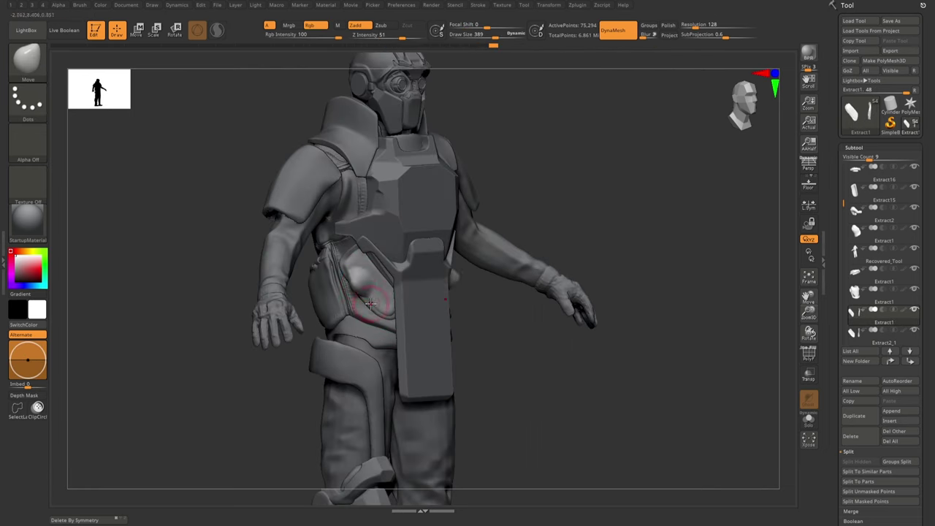
{"action": "mouse_move", "coordinate": [393, 313]}
{"action": "right_mouse_down"}
{"action": "mouse_move", "coordinate": [406, 316]}
{"action": "mouse_move", "coordinate": [359, 277]}
{"action": "right_mouse_up"}
{"action": "left_click", "coordinate": [360, 277], "text": "alt"}
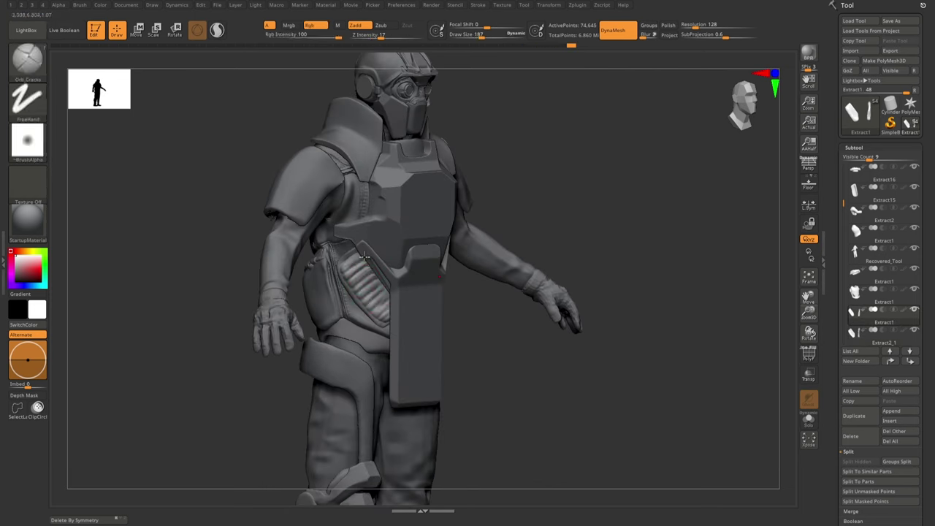
{"action": "mouse_move", "coordinate": [364, 256]}
{"action": "right_mouse_down"}
{"action": "mouse_move", "coordinate": [404, 318]}
{"action": "mouse_move", "coordinate": [357, 334]}
{"action": "mouse_move", "coordinate": [422, 301]}
{"action": "right_mouse_up"}
{"action": "left_click", "coordinate": [403, 318], "text": "alt"}
{"action": "left_click", "coordinate": [422, 302], "text": "alt"}
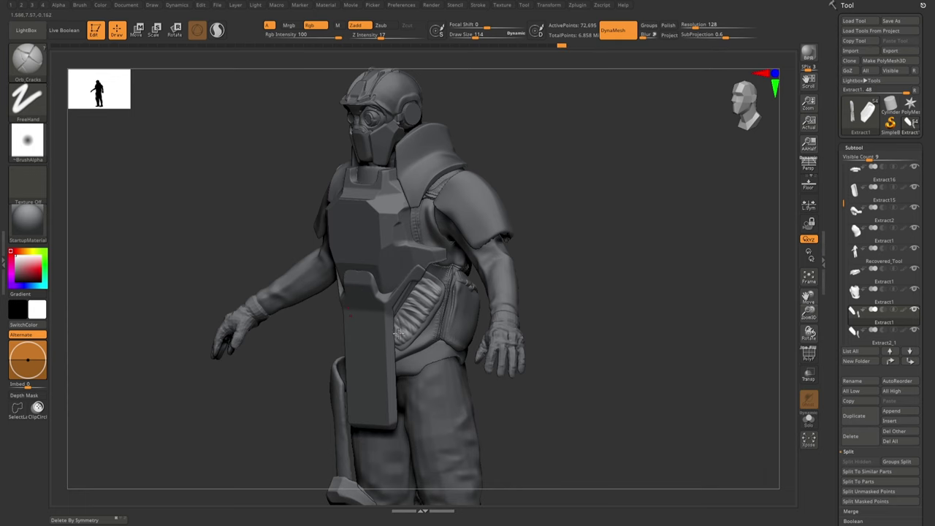
- Pick a stripe alpha for stitched creases and work them across Extract1 and Extract2_1
{"action": "left_click", "coordinate": [27, 139]}
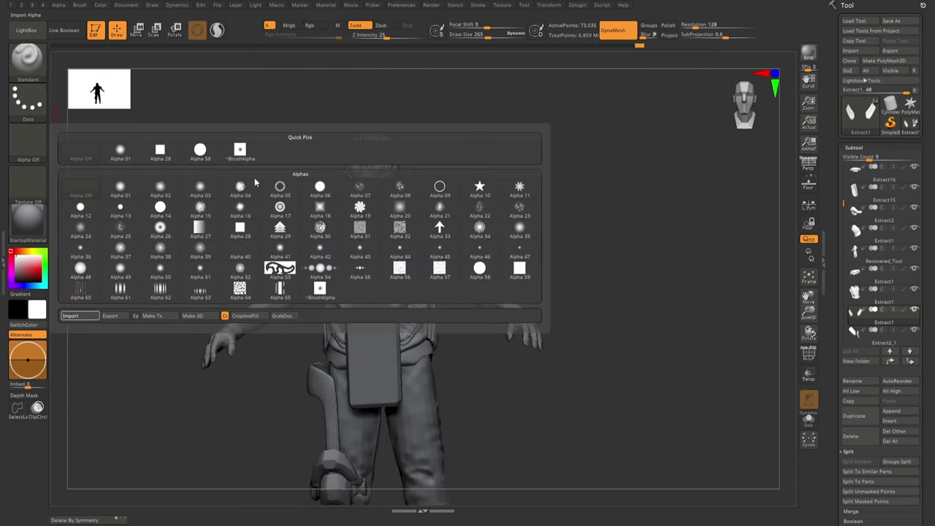
{"action": "left_click", "coordinate": [320, 288]}
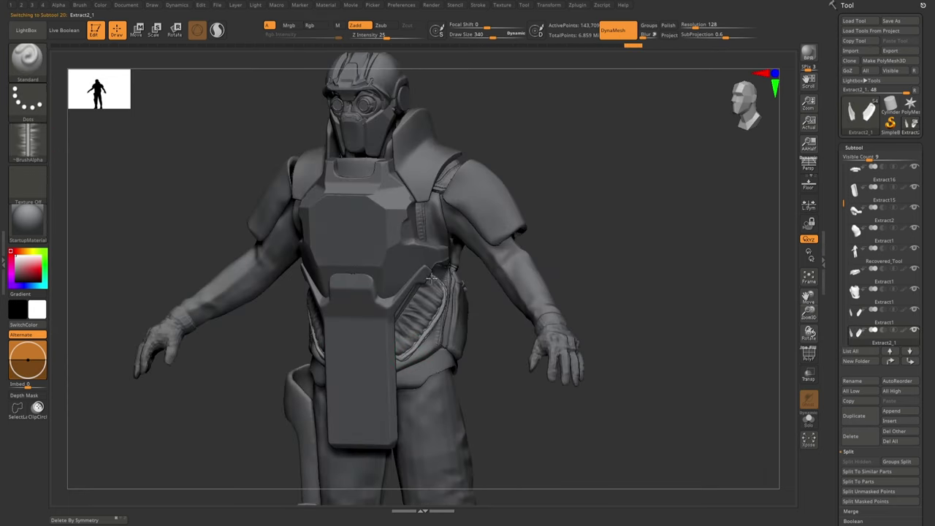
{"action": "mouse_move", "coordinate": [432, 278]}
{"action": "right_mouse_down"}
{"action": "mouse_move", "coordinate": [418, 330]}
{"action": "mouse_move", "coordinate": [438, 317]}
{"action": "mouse_move", "coordinate": [411, 322]}
{"action": "mouse_move", "coordinate": [390, 355]}
{"action": "mouse_move", "coordinate": [425, 309]}
{"action": "right_mouse_up"}
{"action": "left_click", "coordinate": [439, 316], "text": "alt"}
{"action": "left_click", "coordinate": [425, 309], "text": "alt"}
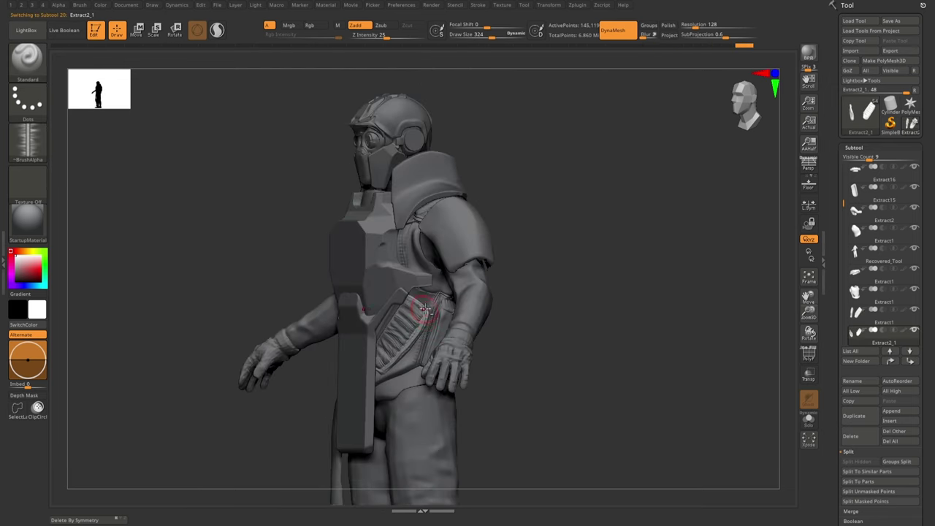
{"action": "right_click_drag", "start_coordinate": [396, 371], "coordinate": [403, 363]}
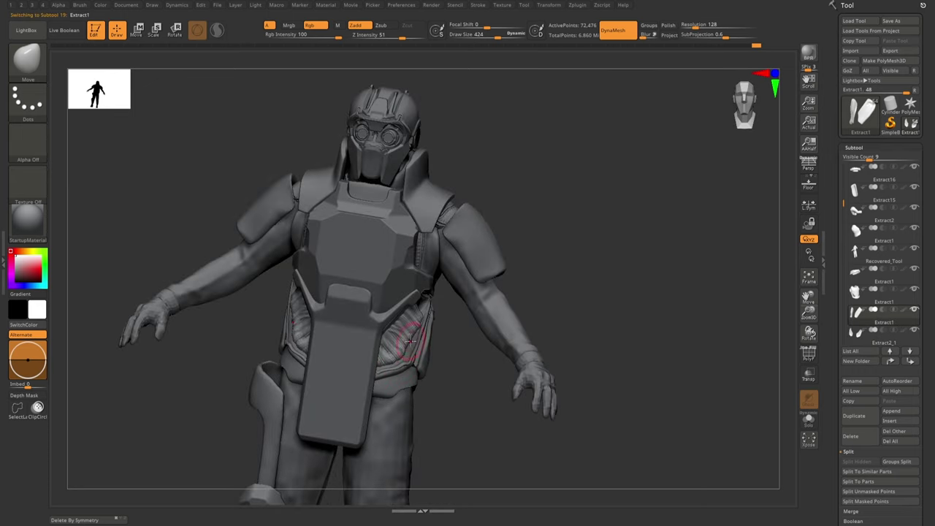
{"action": "left_click_drag", "start_coordinate": [411, 339], "coordinate": [410, 301]}
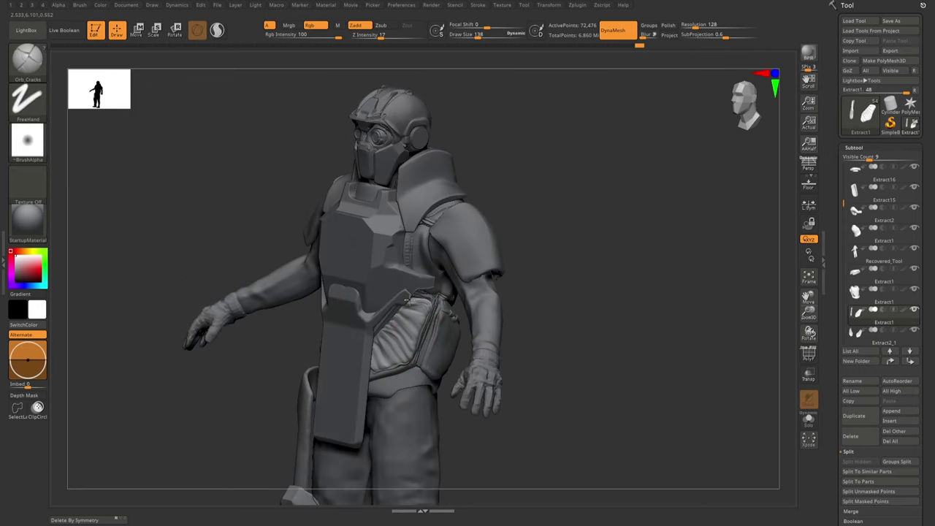
{"action": "mouse_move", "coordinate": [410, 300]}
{"action": "right_mouse_down"}
{"action": "mouse_move", "coordinate": [408, 359]}
{"action": "mouse_move", "coordinate": [384, 387]}
{"action": "right_mouse_up"}
{"action": "mouse_move", "coordinate": [442, 302]}
{"action": "right_mouse_down", "text": "ctrl"}
{"action": "mouse_move", "coordinate": [382, 358]}
{"action": "mouse_move", "coordinate": [409, 344]}
{"action": "mouse_move", "coordinate": [428, 309]}
{"action": "mouse_move", "coordinate": [418, 324]}
{"action": "mouse_move", "coordinate": [431, 325]}
{"action": "mouse_move", "coordinate": [456, 299]}
{"action": "mouse_move", "coordinate": [435, 356]}
{"action": "mouse_move", "coordinate": [428, 334]}
{"action": "mouse_move", "coordinate": [382, 307]}
{"action": "mouse_move", "coordinate": [387, 318]}
{"action": "mouse_move", "coordinate": [364, 330]}
{"action": "right_mouse_up", "text": "ctrl"}
{"action": "left_click", "coordinate": [419, 323], "text": "alt"}
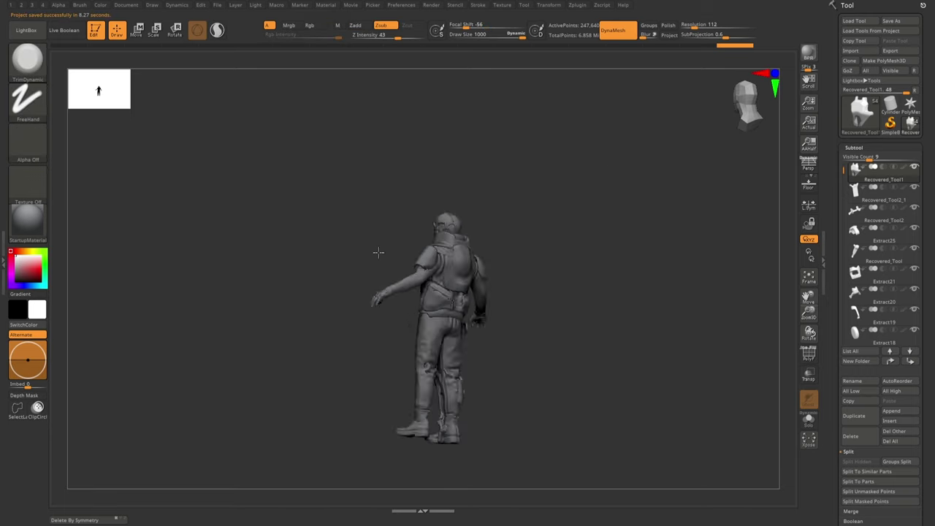
- Select the Recovered_Tool2_1 chest plate and frame its front panel closely
{"action": "mouse_move", "coordinate": [377, 255]}
{"action": "right_mouse_down"}
{"action": "mouse_move", "coordinate": [378, 265]}
{"action": "mouse_move", "coordinate": [369, 261]}
{"action": "mouse_move", "coordinate": [411, 336]}
{"action": "mouse_move", "coordinate": [394, 301]}
{"action": "right_mouse_up"}
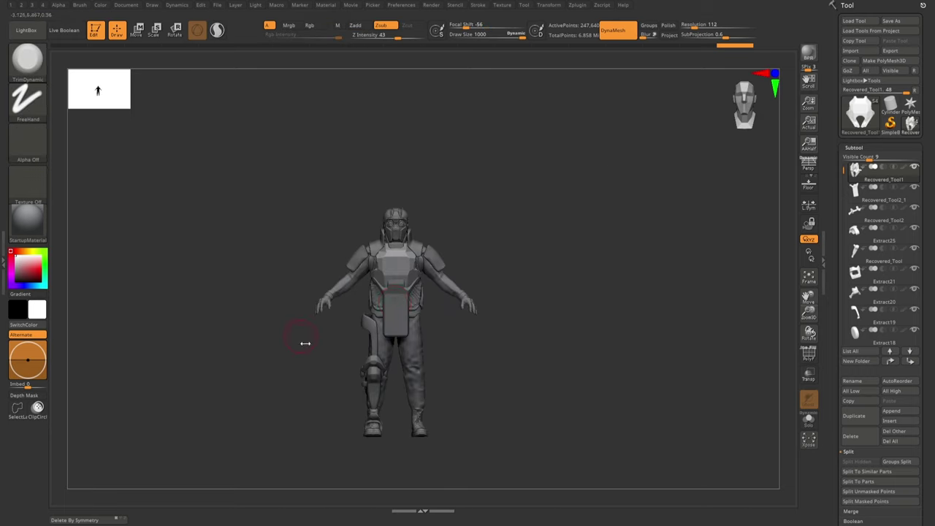
{"action": "mouse_move", "coordinate": [305, 342]}
{"action": "right_mouse_down"}
{"action": "mouse_move", "coordinate": [417, 333]}
{"action": "mouse_move", "coordinate": [365, 338]}
{"action": "mouse_move", "coordinate": [417, 326]}
{"action": "right_mouse_up"}
{"action": "left_click", "coordinate": [387, 330], "text": "alt"}
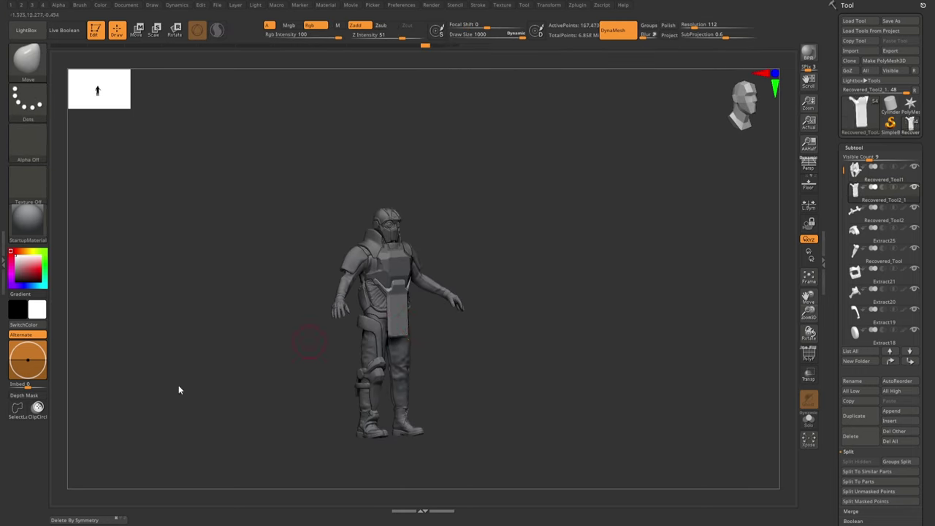
{"action": "mouse_move", "coordinate": [312, 383]}
{"action": "right_mouse_down"}
{"action": "mouse_move", "coordinate": [439, 350]}
{"action": "mouse_move", "coordinate": [458, 364]}
{"action": "mouse_move", "coordinate": [438, 313]}
{"action": "right_mouse_up"}
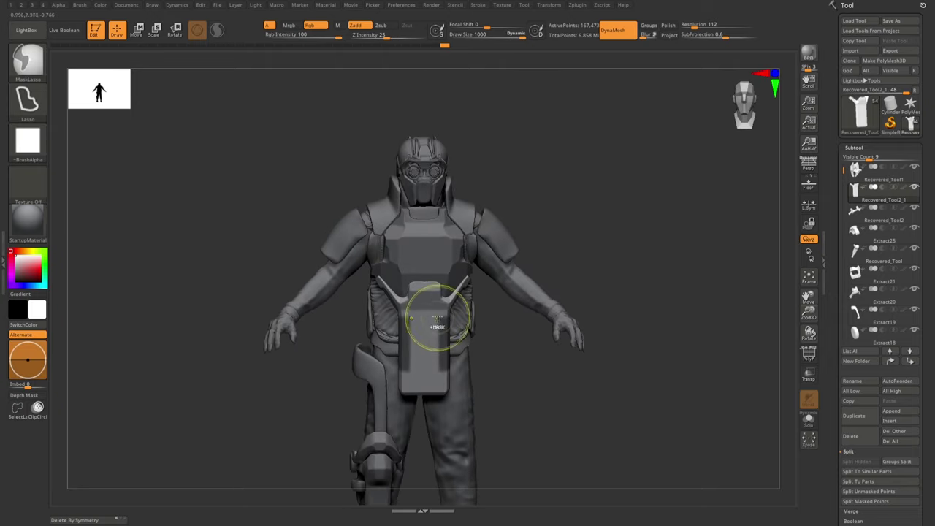
- Mask the lower-panel vent strips, extract them, mirror to the other side and DynaMesh
{"action": "left_click_drag", "start_coordinate": [438, 313], "coordinate": [417, 376], "text": "ctrl"}
{"action": "left_click", "coordinate": [407, 373]}
{"action": "right_click_drag", "start_coordinate": [417, 376], "coordinate": [489, 323]}
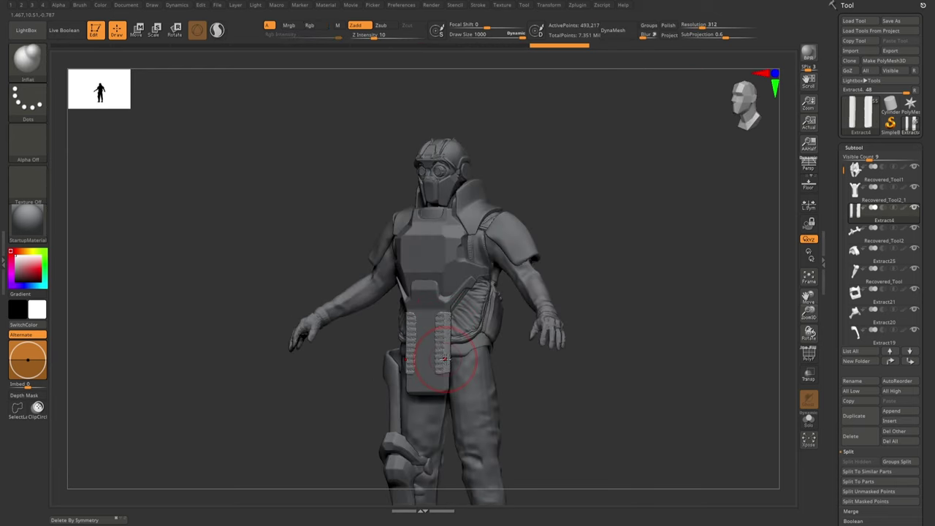
{"action": "mouse_move", "coordinate": [296, 305]}
{"action": "right_mouse_down"}
{"action": "mouse_move", "coordinate": [271, 230]}
{"action": "mouse_move", "coordinate": [372, 288]}
{"action": "right_mouse_up"}
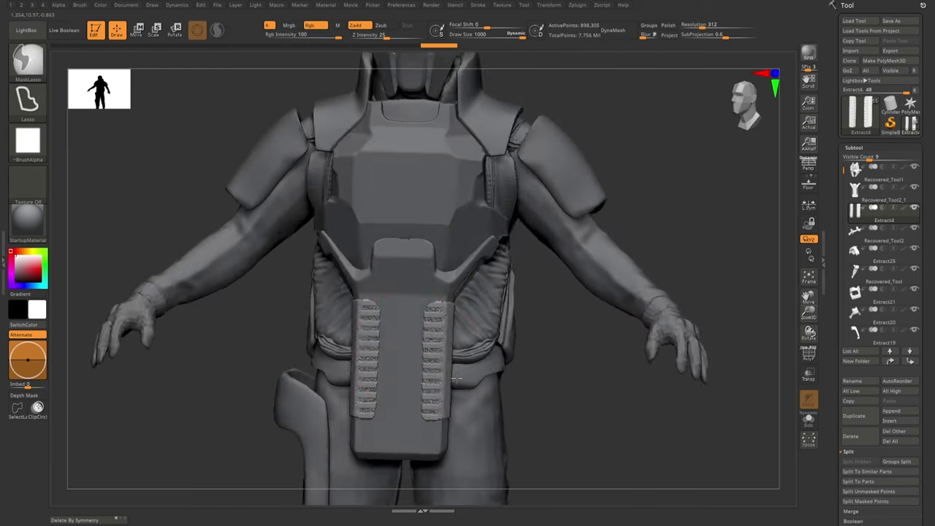
{"action": "left_click_drag", "start_coordinate": [372, 287], "coordinate": [397, 430], "text": "ctrl"}
{"action": "key", "text": "space"}
{"action": "left_click", "coordinate": [424, 319]}
{"action": "left_click", "coordinate": [614, 30]}
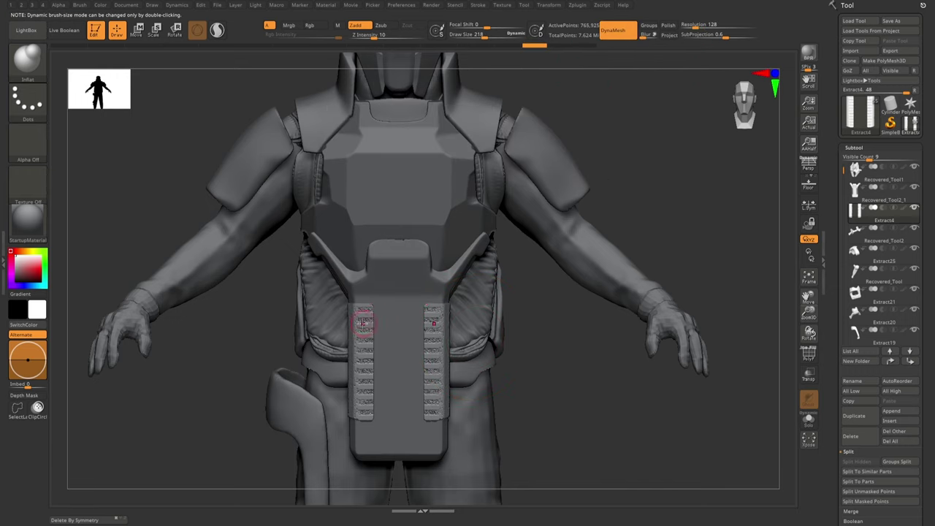
{"action": "mouse_move", "coordinate": [363, 322]}
{"action": "right_mouse_down"}
{"action": "mouse_move", "coordinate": [413, 367]}
{"action": "mouse_move", "coordinate": [315, 379]}
{"action": "right_mouse_up"}
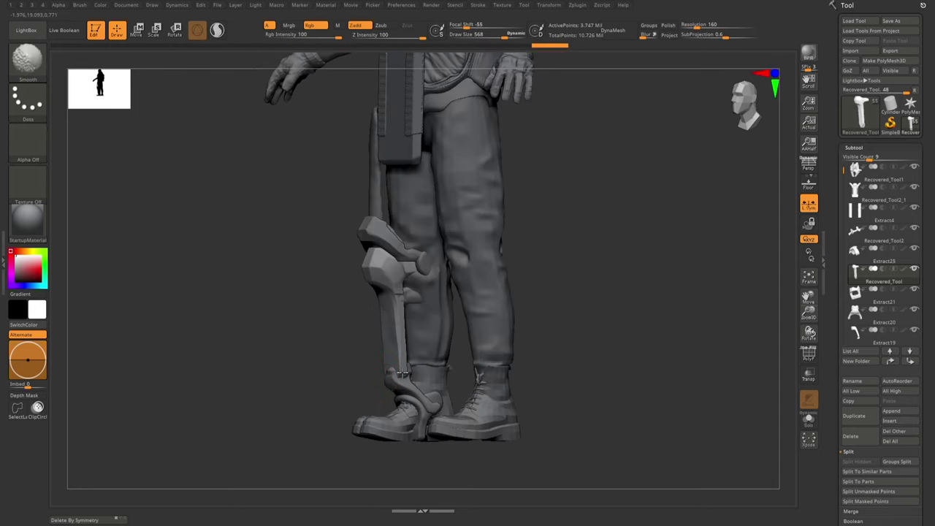
- Solo the T-shaped leg strut, trim it along a ClipCurve line, then select Recovered_Tool
{"action": "mouse_move", "coordinate": [403, 373]}
{"action": "left_mouse_down"}
{"action": "mouse_move", "coordinate": [434, 311]}
{"action": "mouse_move", "coordinate": [418, 286]}
{"action": "mouse_move", "coordinate": [435, 269]}
{"action": "mouse_move", "coordinate": [425, 345]}
{"action": "mouse_move", "coordinate": [459, 316]}
{"action": "mouse_move", "coordinate": [463, 271]}
{"action": "mouse_move", "coordinate": [442, 288]}
{"action": "left_mouse_up"}
{"action": "key", "text": "shift+s"}
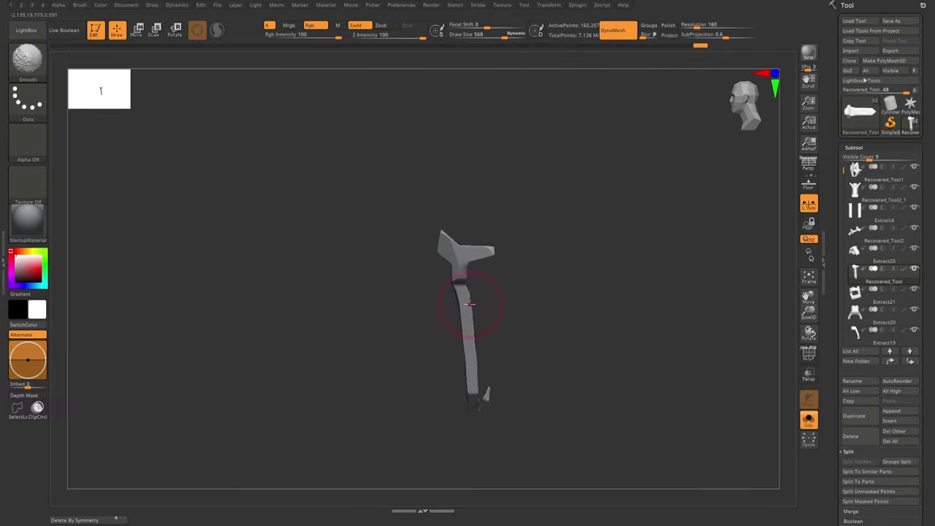
{"action": "key", "text": "shift+s"}
{"action": "left_click_drag", "start_coordinate": [443, 338], "coordinate": [482, 292]}
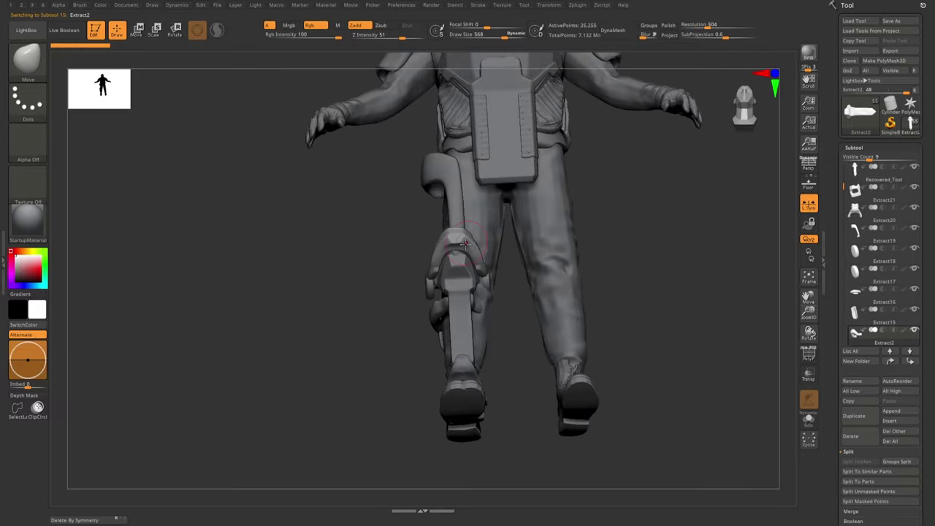
{"action": "mouse_move", "coordinate": [502, 248]}
{"action": "left_mouse_down", "text": "ctrl+shift"}
{"action": "mouse_move", "coordinate": [452, 294]}
{"action": "mouse_move", "coordinate": [427, 260]}
{"action": "mouse_move", "coordinate": [463, 271]}
{"action": "mouse_move", "coordinate": [524, 256]}
{"action": "mouse_move", "coordinate": [492, 234]}
{"action": "mouse_move", "coordinate": [515, 254]}
{"action": "mouse_move", "coordinate": [455, 250]}
{"action": "mouse_move", "coordinate": [472, 268]}
{"action": "mouse_move", "coordinate": [466, 292]}
{"action": "mouse_move", "coordinate": [448, 280]}
{"action": "mouse_move", "coordinate": [470, 267]}
{"action": "left_mouse_up", "text": "ctrl+shift"}
{"action": "key", "text": "w"}
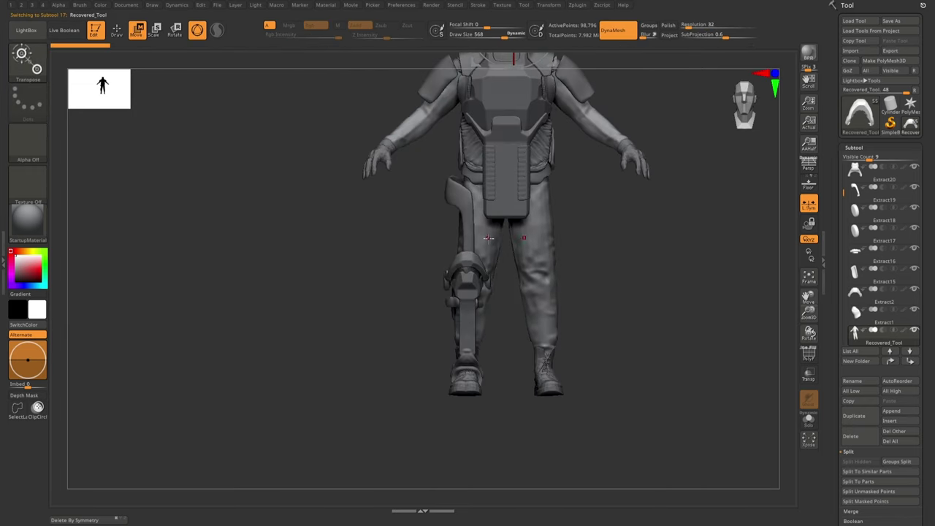
{"action": "left_click", "coordinate": [911, 333]}
- Select the Extract2 leg part and undo back through its recent edits
{"action": "left_click", "coordinate": [664, 371]}
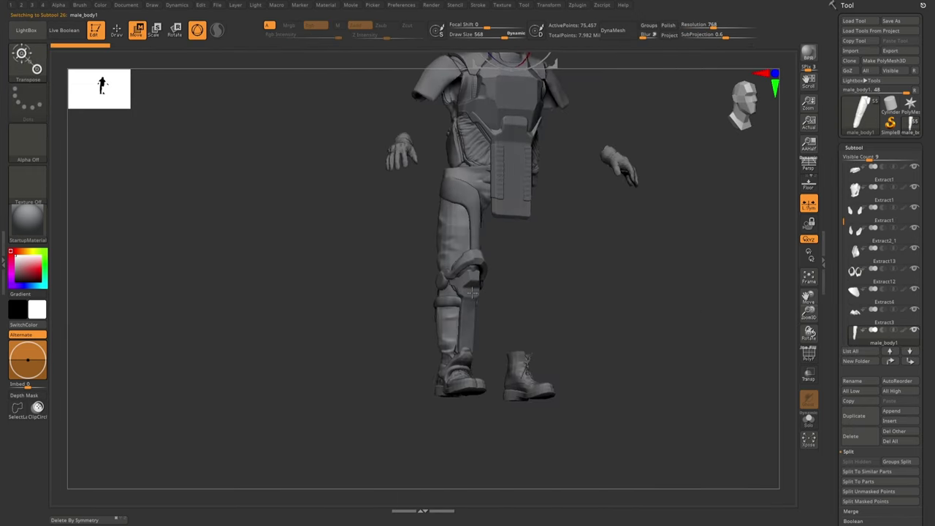
{"action": "key", "text": "q"}
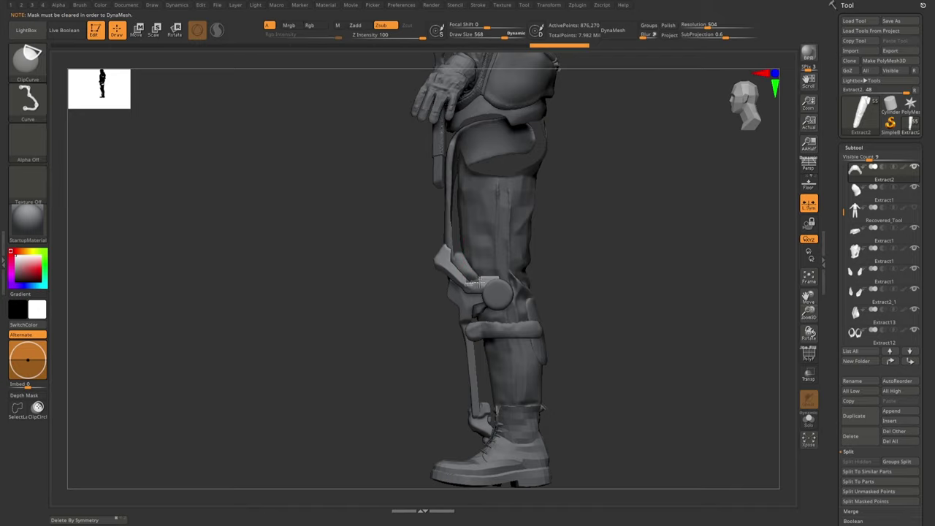
{"action": "mouse_move", "coordinate": [480, 278]}
{"action": "left_mouse_down"}
{"action": "mouse_move", "coordinate": [516, 244]}
{"action": "mouse_move", "coordinate": [472, 306]}
{"action": "mouse_move", "coordinate": [487, 317]}
{"action": "mouse_move", "coordinate": [523, 294]}
{"action": "mouse_move", "coordinate": [448, 282]}
{"action": "mouse_move", "coordinate": [444, 244]}
{"action": "mouse_move", "coordinate": [411, 232]}
{"action": "mouse_move", "coordinate": [406, 248]}
{"action": "mouse_move", "coordinate": [480, 282]}
{"action": "mouse_move", "coordinate": [449, 392]}
{"action": "mouse_move", "coordinate": [421, 363]}
{"action": "mouse_move", "coordinate": [681, 50]}
{"action": "left_mouse_up"}
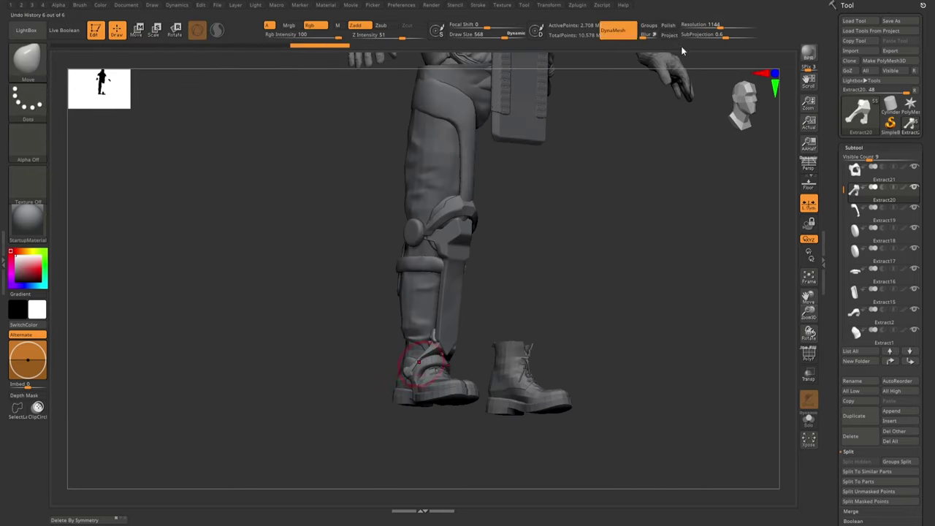
{"action": "left_click_drag", "start_coordinate": [584, 183], "coordinate": [449, 359]}
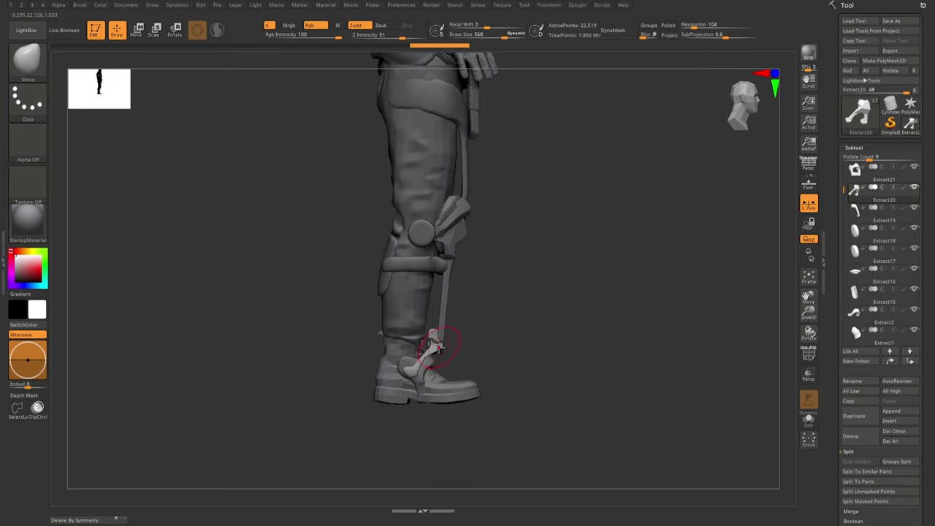
{"action": "key", "text": "ctrl+z"}
{"action": "key", "text": "ctrl+z"}
{"action": "key", "text": "ctrl+z"}
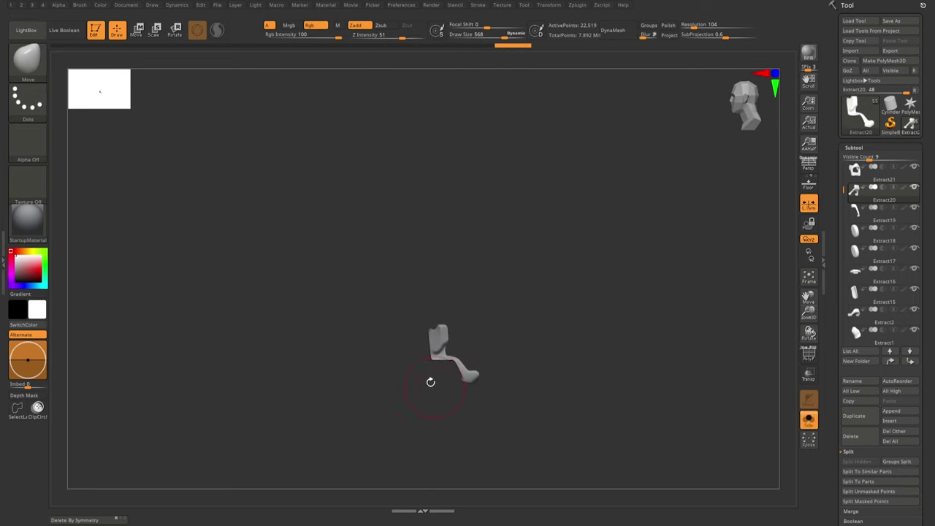
{"action": "key", "text": "ctrl+z"}
{"action": "left_click", "coordinate": [458, 358], "text": "ctrl+shift"}
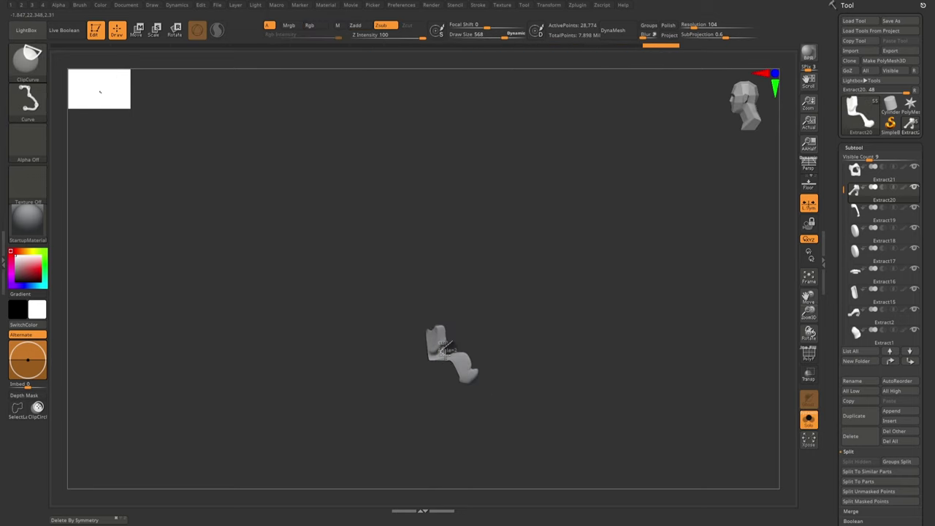
- Step forward and back through the leg parts' undo history to the later version
{"action": "key", "text": "ctrl+shift+z"}
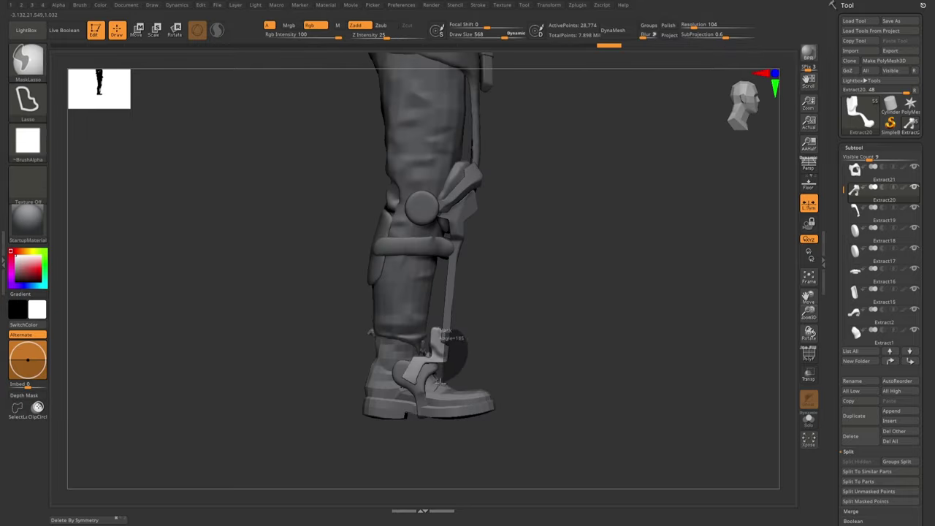
{"action": "key", "text": "ctrl+shift+z"}
{"action": "key", "text": "ctrl+shift+z"}
{"action": "key", "text": "ctrl+shift+z"}
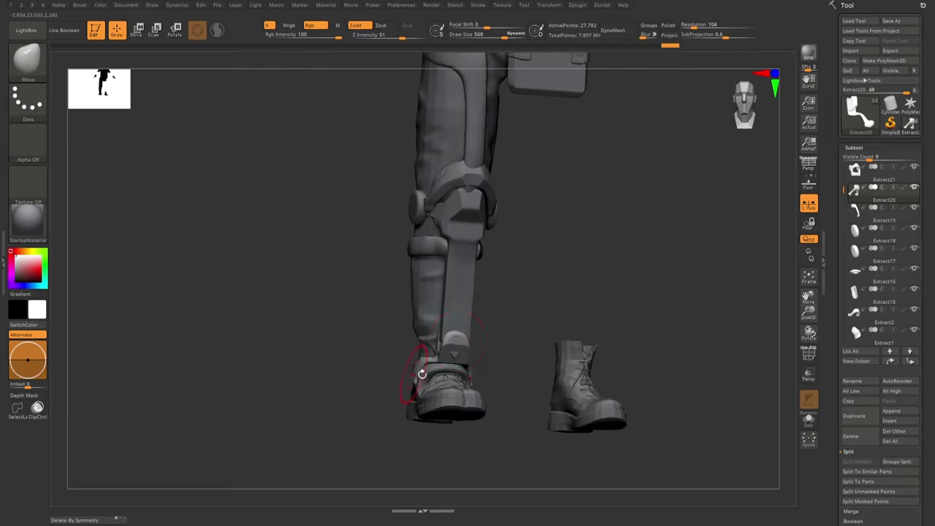
{"action": "key", "text": "ctrl+shift+z"}
{"action": "key", "text": "ctrl+shift+z"}
{"action": "key", "text": "ctrl+shift+z"}
{"action": "key", "text": "ctrl+shift+z"}
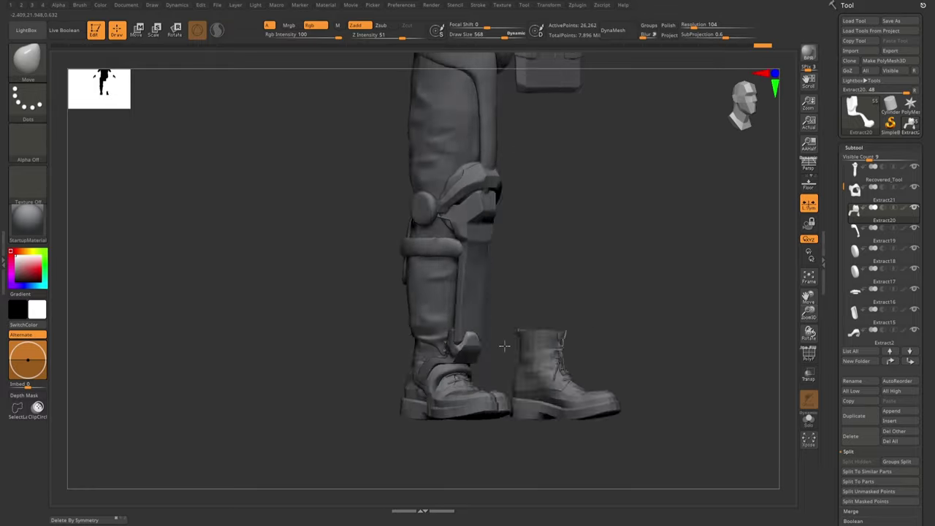
{"action": "key", "text": "ctrl+shift+z"}
{"action": "key", "text": "ctrl+z"}
{"action": "key", "text": "ctrl+z"}
{"action": "key", "text": "ctrl+z"}
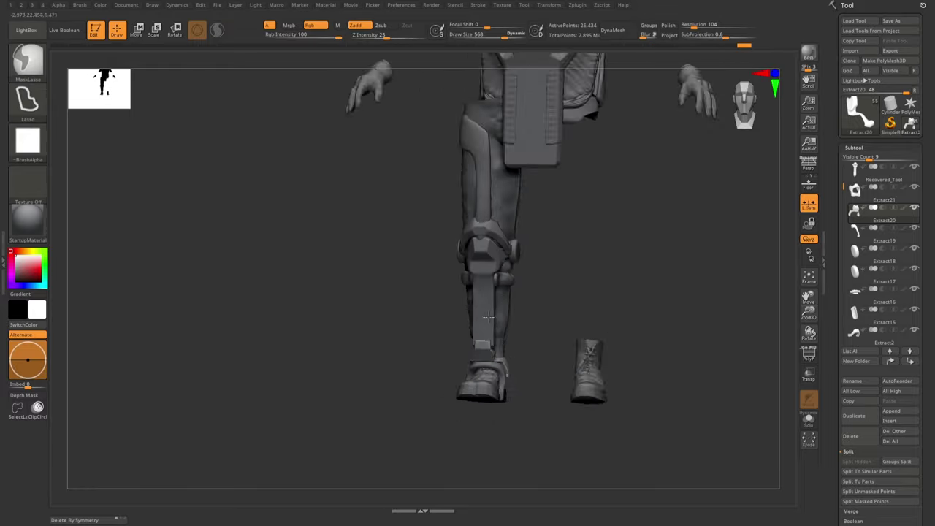
{"action": "key", "text": "ctrl+z"}
{"action": "key", "text": "ctrl+z"}
{"action": "key", "text": "ctrl+z"}
{"action": "key", "text": "ctrl+z"}
{"action": "key", "text": "ctrl+z"}
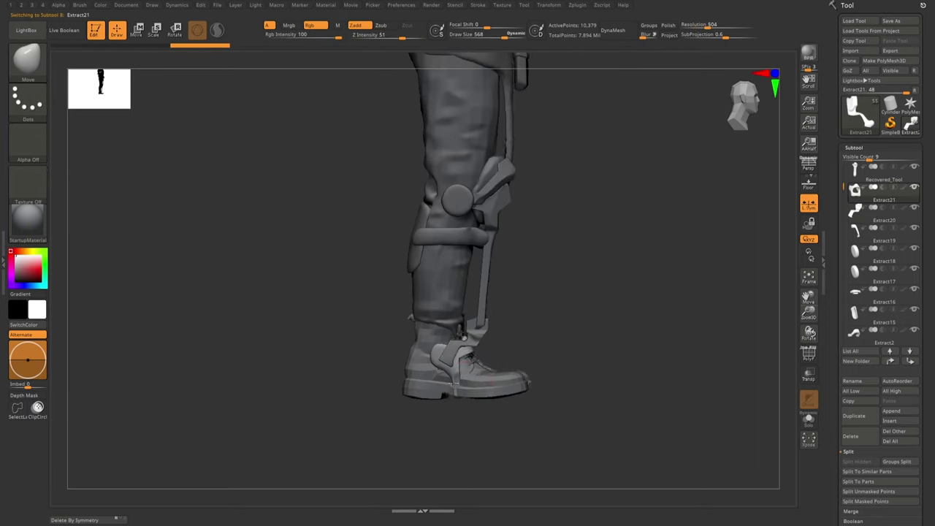
{"action": "key", "text": "ctrl+shift+z"}
{"action": "key", "text": "ctrl+shift+z"}
{"action": "key", "text": "ctrl+shift+z"}
{"action": "key", "text": "ctrl+shift+z"}
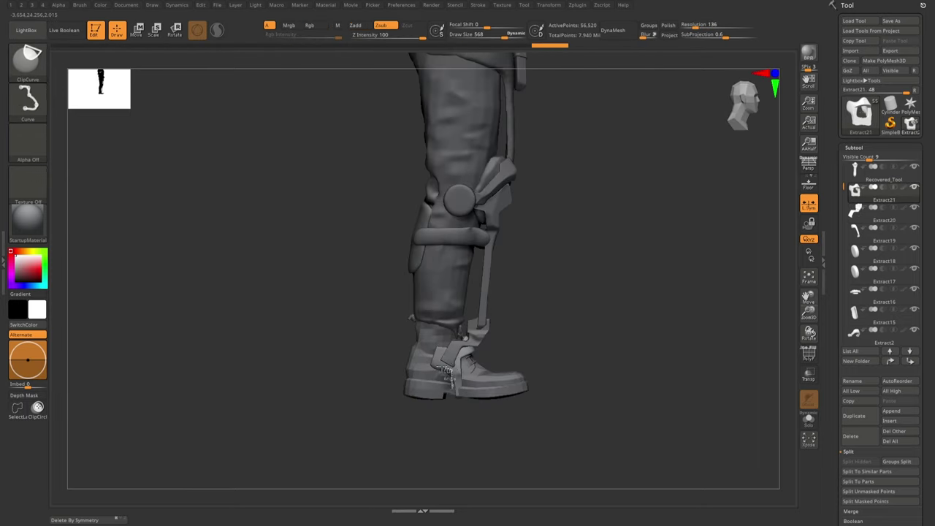
{"action": "key", "text": "ctrl+shift+z"}
{"action": "key", "text": "ctrl+shift+z"}
{"action": "key", "text": "ctrl+shift+z"}
{"action": "key", "text": "ctrl+shift+z"}
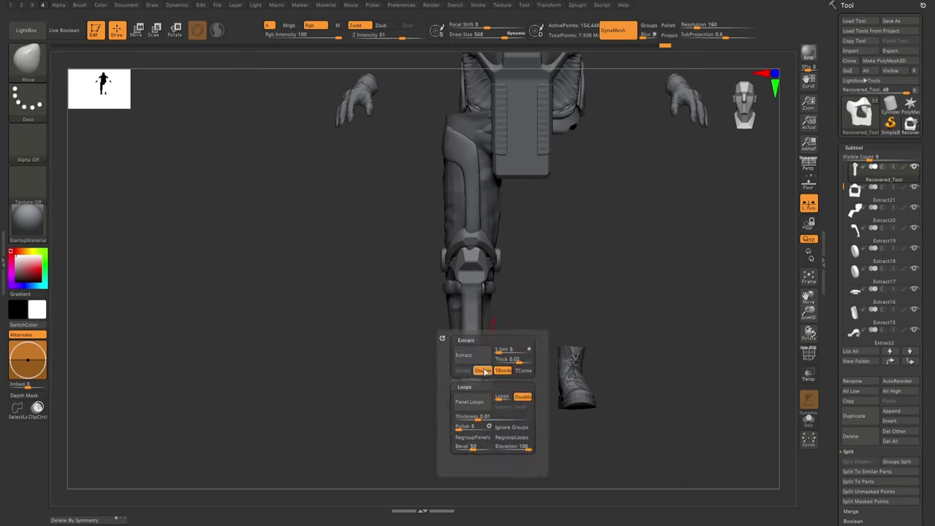
{"action": "key", "text": "ctrl+shift+z"}
{"action": "key", "text": "ctrl+shift+z"}
{"action": "key", "text": "ctrl+shift+z"}
{"action": "key", "text": "ctrl+shift+z"}
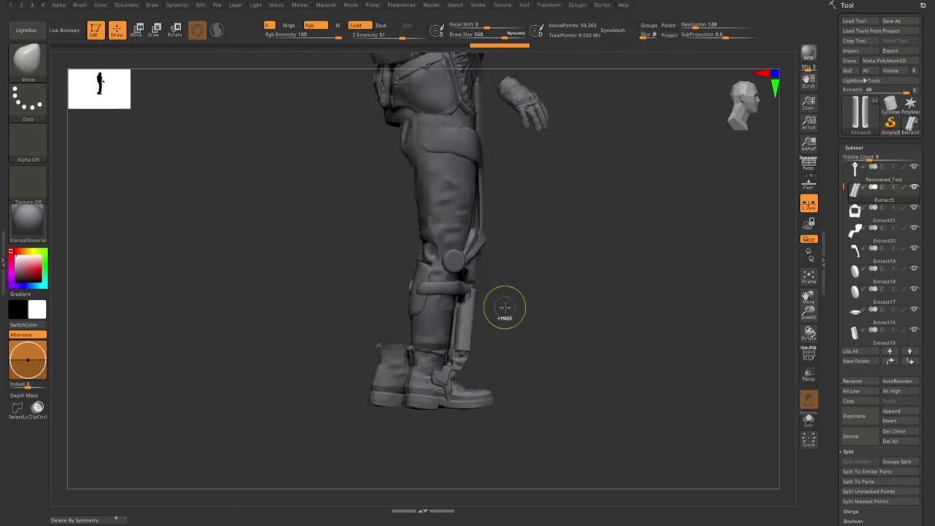
- Return the leg to its earlier pose via undo history and save the project
{"action": "key", "text": "ctrl+z"}
{"action": "key", "text": "ctrl+z"}
{"action": "key", "text": "ctrl+z"}
{"action": "key", "text": "ctrl+z"}
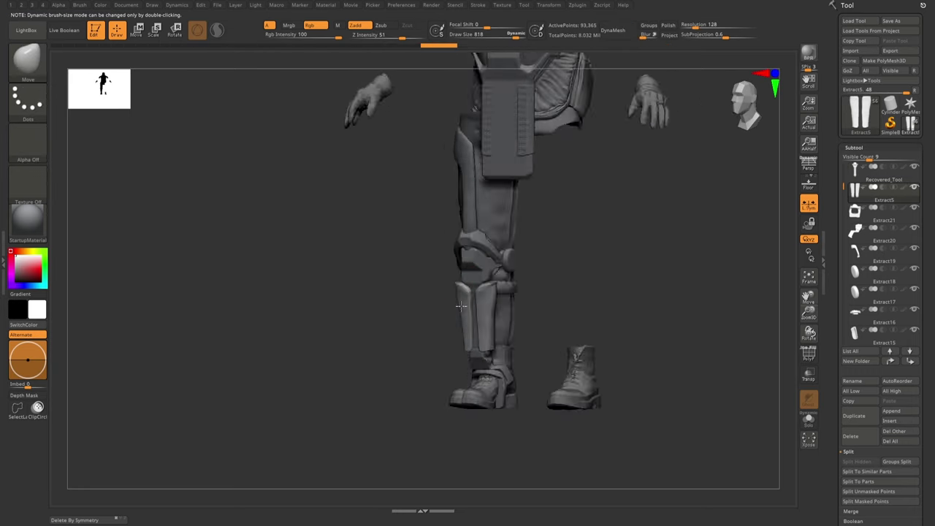
{"action": "key", "text": "ctrl+z"}
{"action": "key", "text": "ctrl+z"}
{"action": "key", "text": "ctrl+z"}
{"action": "key", "text": "ctrl+z"}
{"action": "key", "text": "ctrl+z"}
{"action": "key", "text": "ctrl+z"}
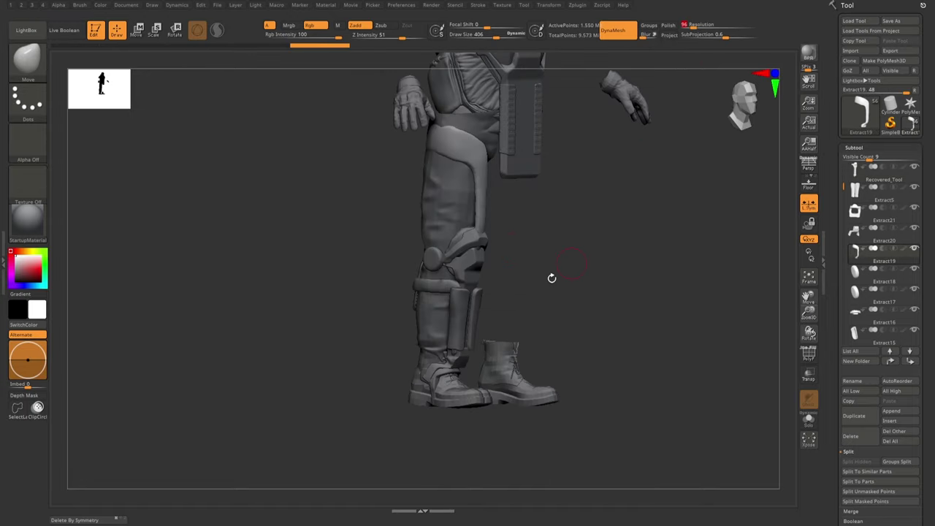
{"action": "key", "text": "ctrl+shift+z"}
{"action": "key", "text": "ctrl+shift+z"}
{"action": "key", "text": "ctrl+shift+z"}
{"action": "key", "text": "ctrl+shift+z"}
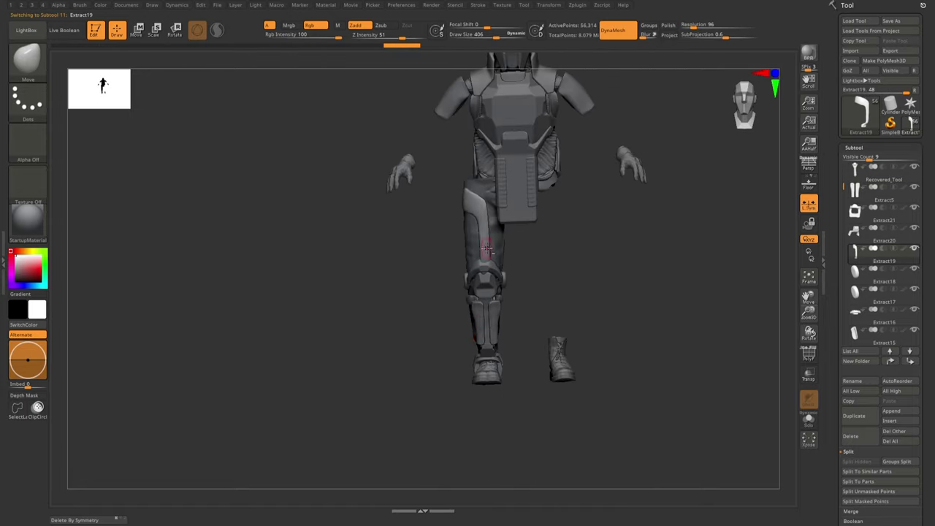
{"action": "key", "text": "ctrl+shift+z"}
{"action": "key", "text": "ctrl+shift+z"}
{"action": "key", "text": "ctrl+shift+z"}
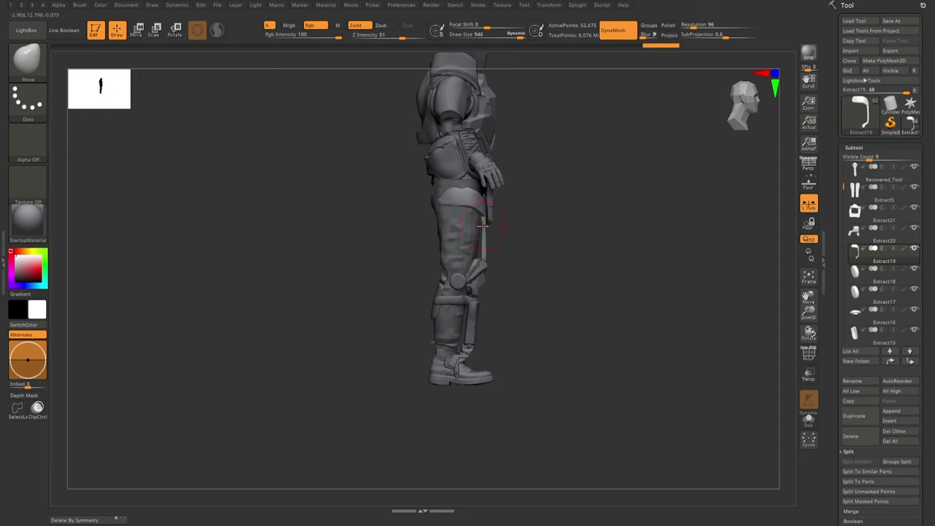
{"action": "key", "text": "ctrl+shift+z"}
{"action": "key", "text": "ctrl+shift+z"}
{"action": "key", "text": "ctrl+shift+z"}
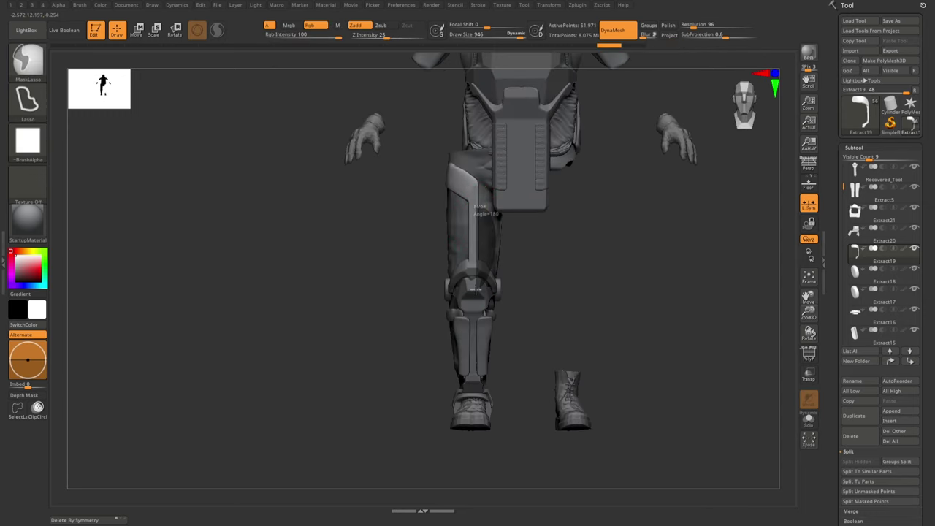
{"action": "key", "text": "ctrl+shift+z"}
{"action": "key", "text": "ctrl+shift+z"}
{"action": "key", "text": "ctrl+shift+z"}
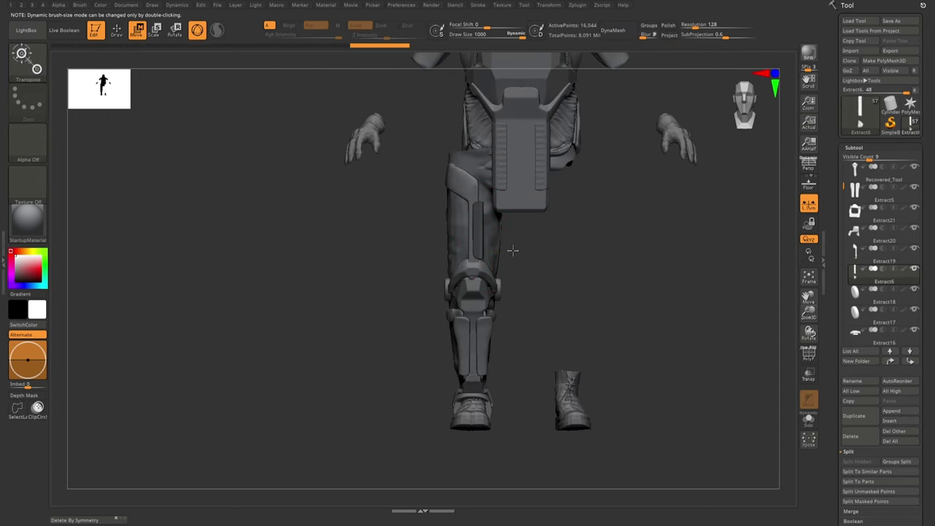
{"action": "key", "text": "ctrl+z"}
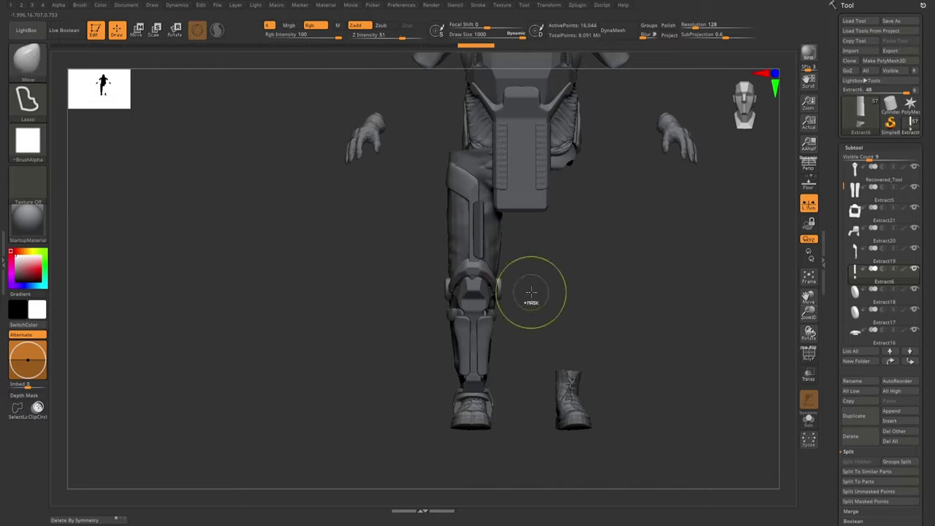
{"action": "mouse_move", "coordinate": [512, 274]}
{"action": "left_mouse_down"}
{"action": "mouse_move", "coordinate": [443, 290]}
{"action": "mouse_move", "coordinate": [499, 274]}
{"action": "mouse_move", "coordinate": [502, 385]}
{"action": "left_mouse_up"}
{"action": "mouse_move", "coordinate": [501, 334]}
{"action": "left_mouse_down", "text": "alt"}
{"action": "mouse_move", "coordinate": [563, 253]}
{"action": "mouse_move", "coordinate": [553, 244]}
{"action": "mouse_move", "coordinate": [589, 288]}
{"action": "mouse_move", "coordinate": [553, 243]}
{"action": "mouse_move", "coordinate": [531, 285]}
{"action": "mouse_move", "coordinate": [511, 277]}
{"action": "mouse_move", "coordinate": [541, 241]}
{"action": "mouse_move", "coordinate": [551, 268]}
{"action": "mouse_move", "coordinate": [507, 287]}
{"action": "left_mouse_up", "text": "alt"}
{"action": "key", "text": "ctrl+s"}
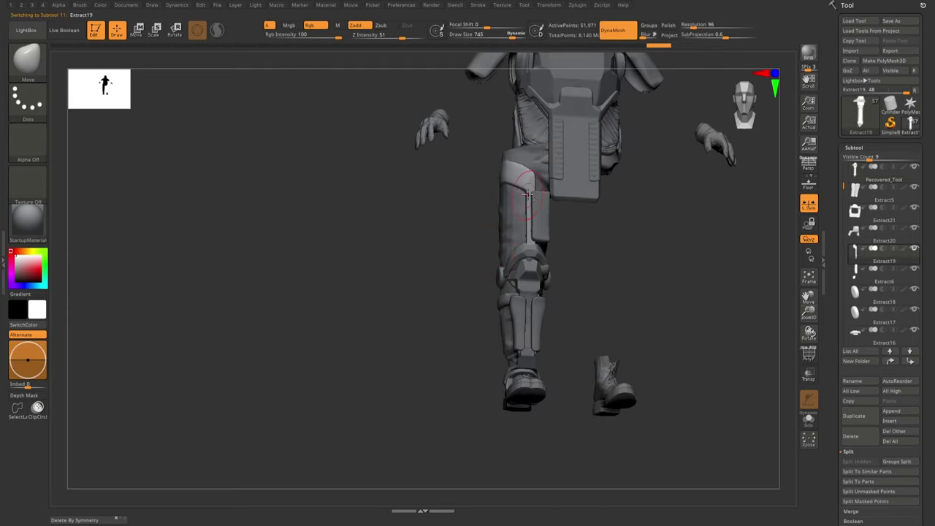
- Cut the top of the thigh armour plate at an angle with a clip curve
{"action": "mouse_move", "coordinate": [527, 194]}
{"action": "left_mouse_down", "text": "alt"}
{"action": "mouse_move", "coordinate": [524, 328]}
{"action": "mouse_move", "coordinate": [523, 184]}
{"action": "left_mouse_up", "text": "alt"}
{"action": "key", "text": "e"}
{"action": "left_click", "coordinate": [525, 328], "text": "alt"}
{"action": "left_click_drag", "start_coordinate": [490, 286], "coordinate": [504, 286], "text": "ctrl+shift"}
{"action": "left_click", "coordinate": [574, 313], "text": "alt"}
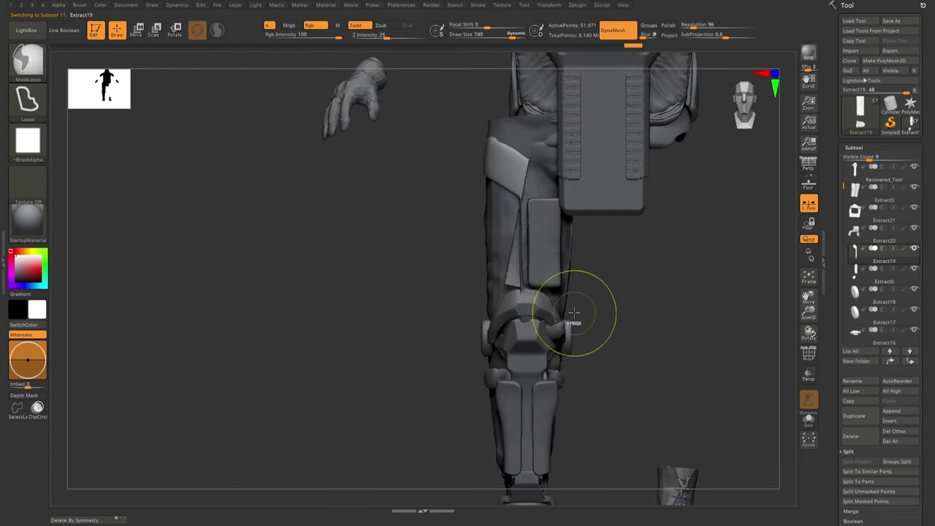
{"action": "key", "text": "b"}
{"action": "key", "text": "m"}
{"action": "key", "text": "v"}
- Check the Extract8 thigh plate and Extract6 knee part with the Transpose gizmo
{"action": "left_click", "coordinate": [521, 208], "text": "alt"}
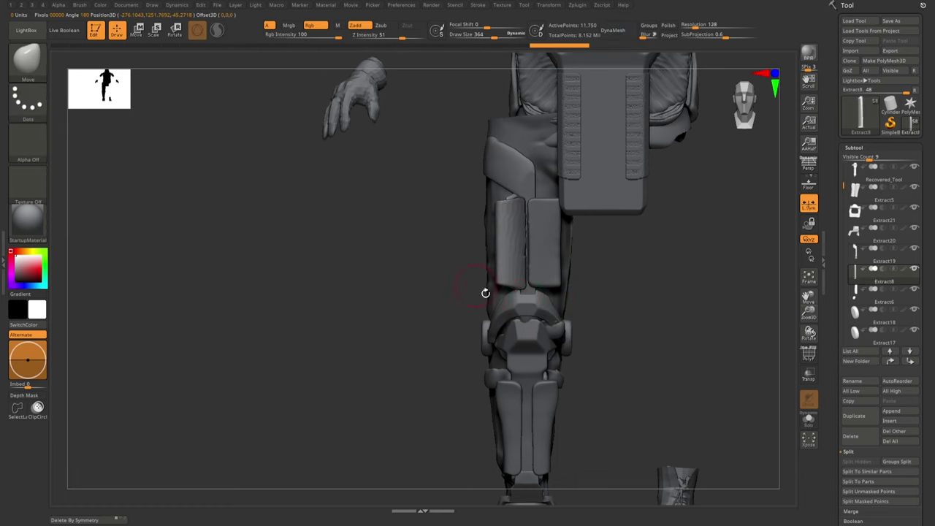
{"action": "left_click_drag", "start_coordinate": [485, 292], "coordinate": [526, 270]}
{"action": "key", "text": "w"}
{"action": "key", "text": "q"}
{"action": "left_click_drag", "start_coordinate": [523, 309], "coordinate": [527, 299], "text": "shift"}
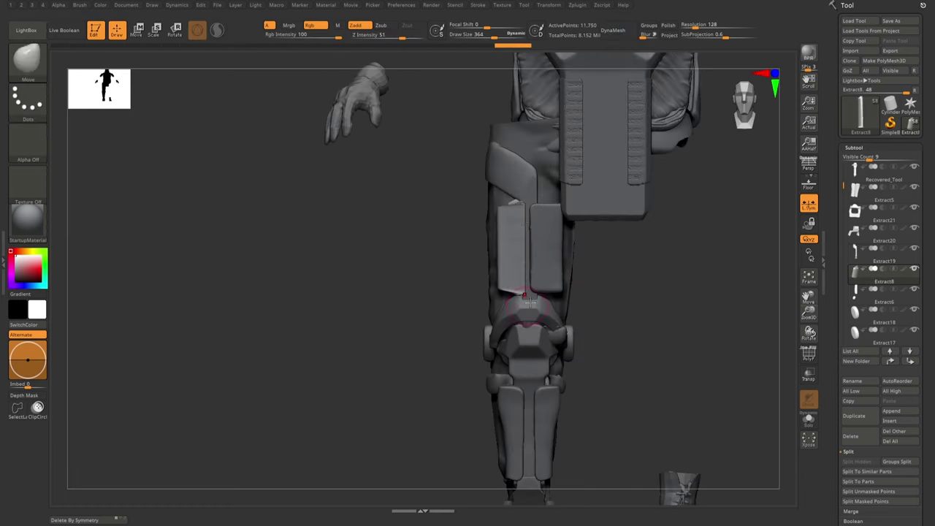
{"action": "left_click", "coordinate": [499, 296], "text": "alt"}
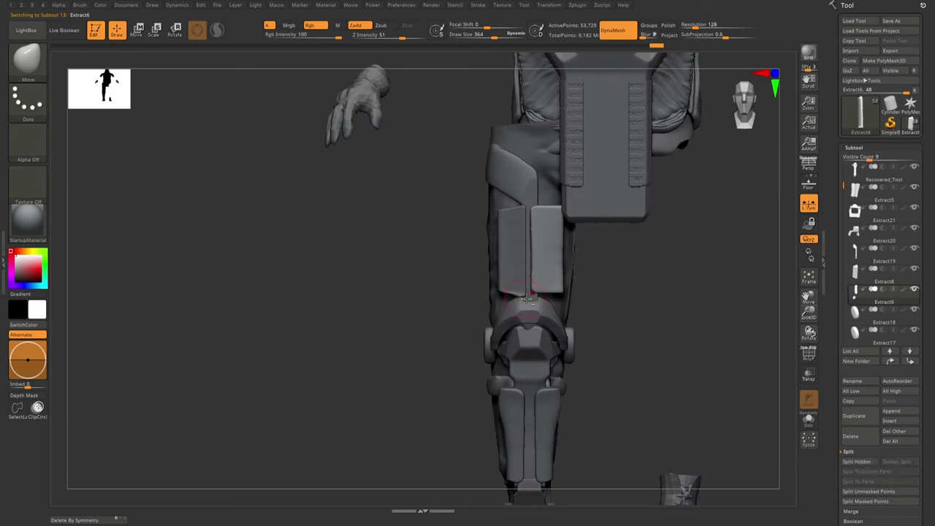
{"action": "left_click", "coordinate": [528, 300], "text": "alt"}
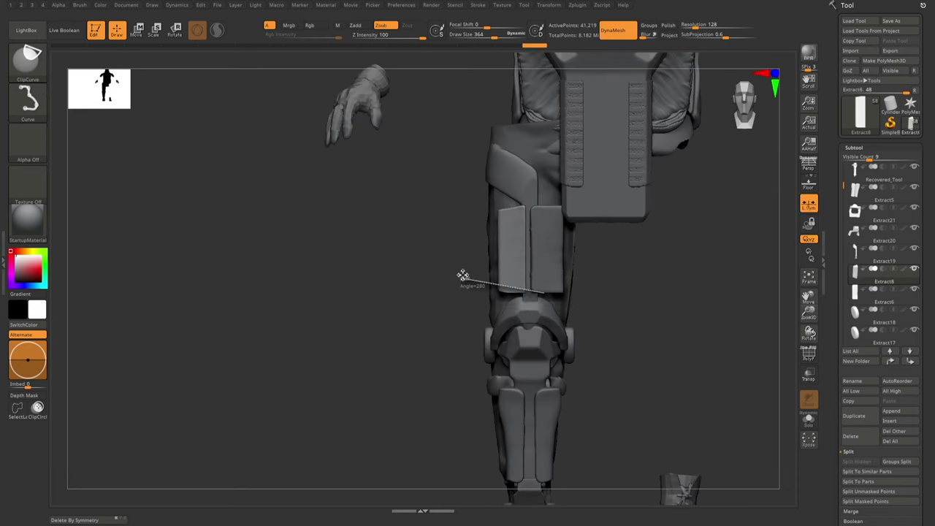
{"action": "key", "text": "w"}
{"action": "left_click_drag", "start_coordinate": [569, 224], "coordinate": [540, 358]}
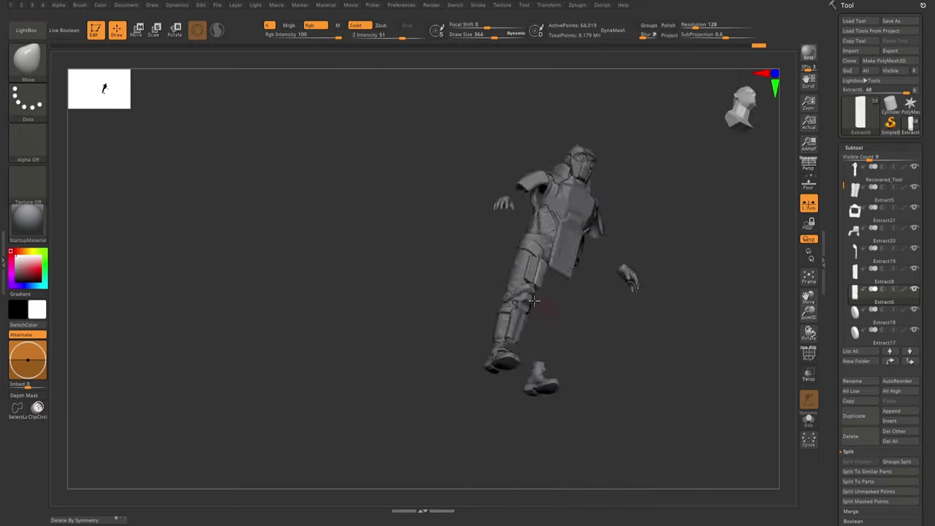
{"action": "key", "text": "q"}
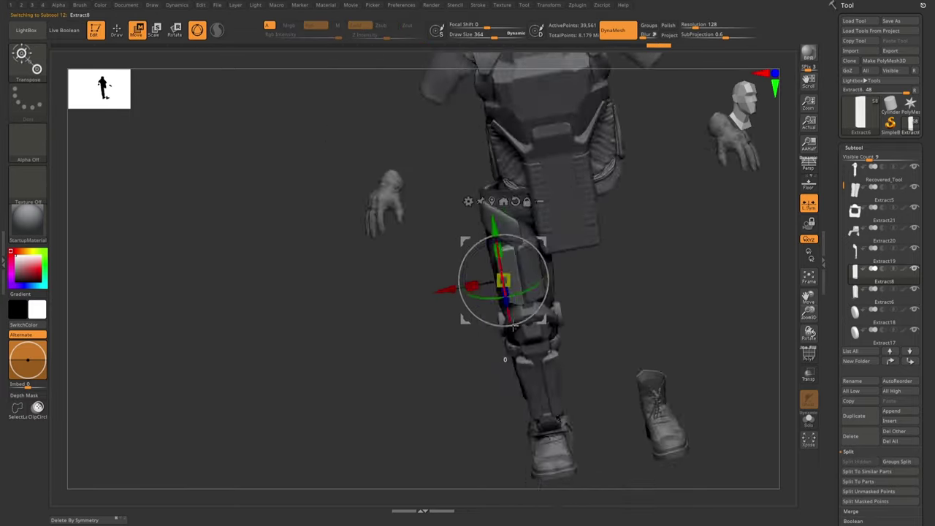
{"action": "left_click", "coordinate": [511, 344], "text": "alt"}
{"action": "left_click_drag", "start_coordinate": [510, 343], "coordinate": [527, 292]}
{"action": "left_click", "coordinate": [528, 292], "text": "alt"}
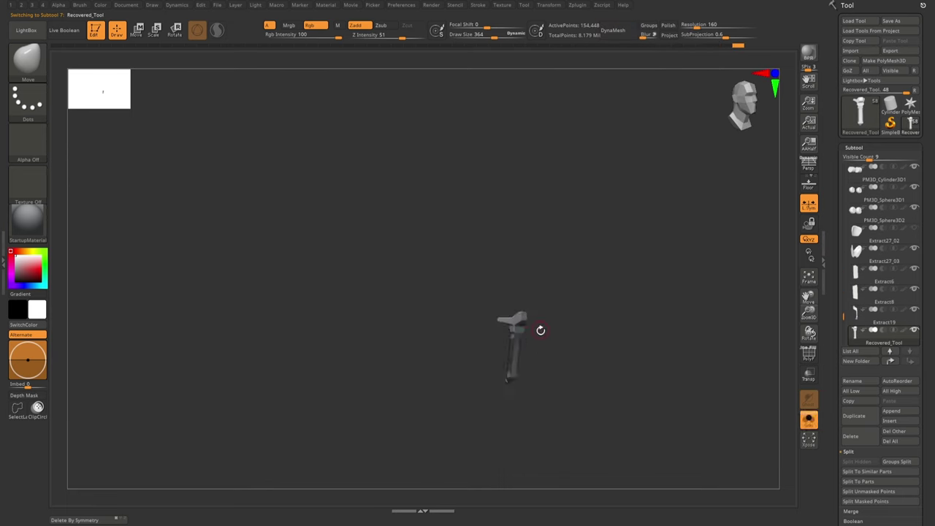
- Cycle through the Extract8, Extract6, Extract27_03, Extract1 and holster subtools
{"action": "left_click", "coordinate": [906, 272]}
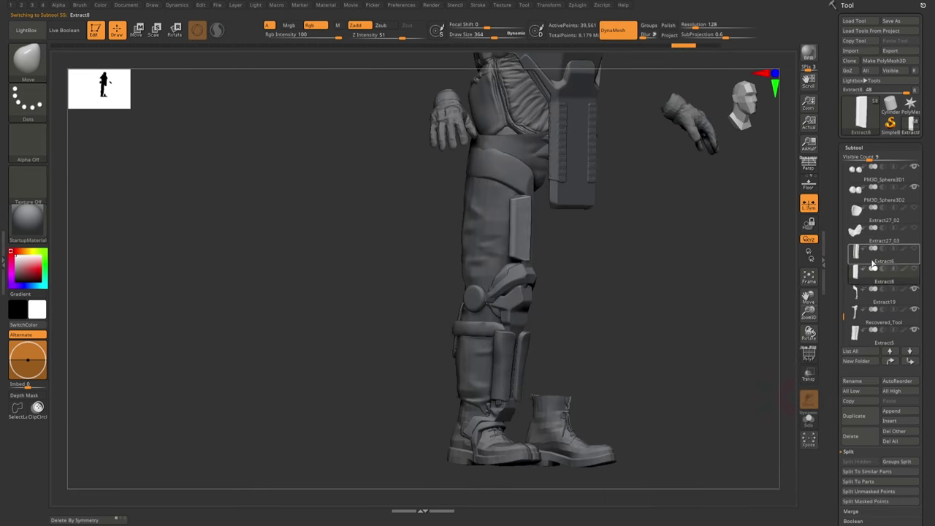
{"action": "left_click", "coordinate": [885, 262]}
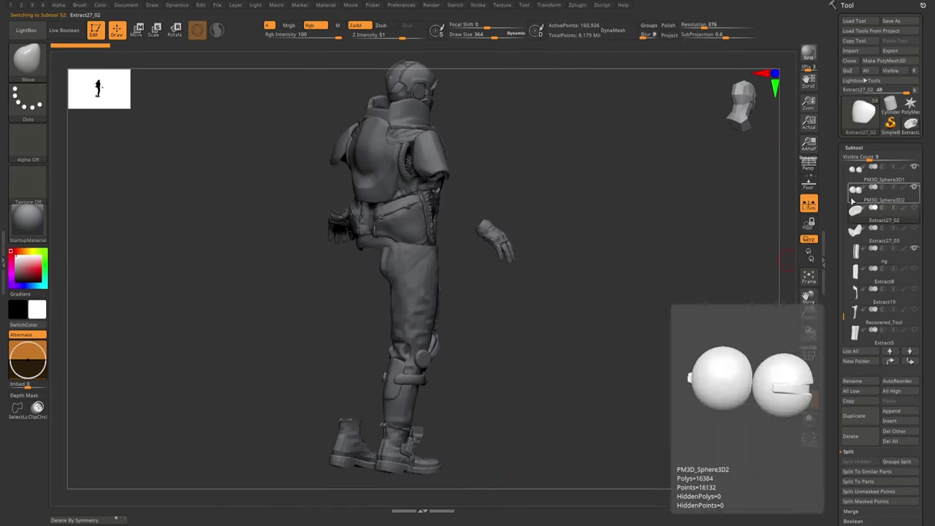
{"action": "left_click", "coordinate": [915, 229]}
{"action": "left_click", "coordinate": [437, 316], "text": "alt"}
{"action": "left_click", "coordinate": [909, 363]}
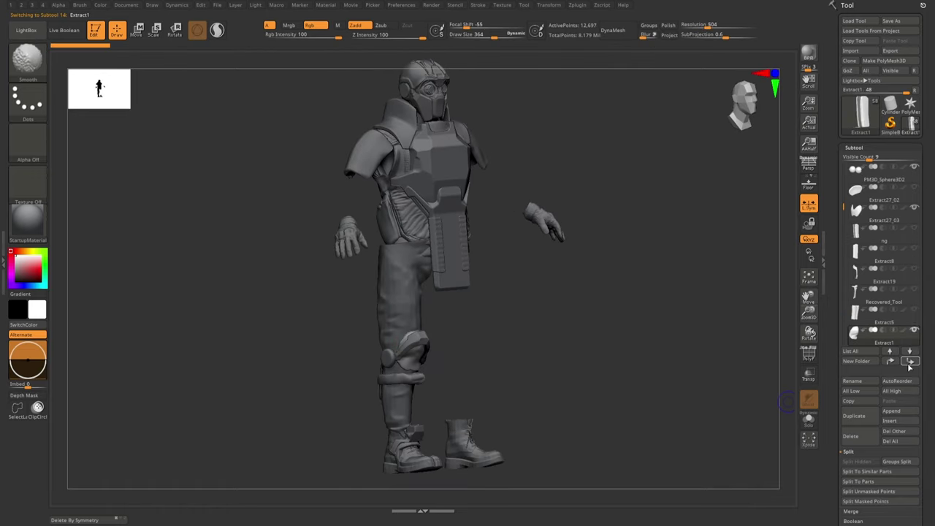
{"action": "left_click", "coordinate": [911, 354]}
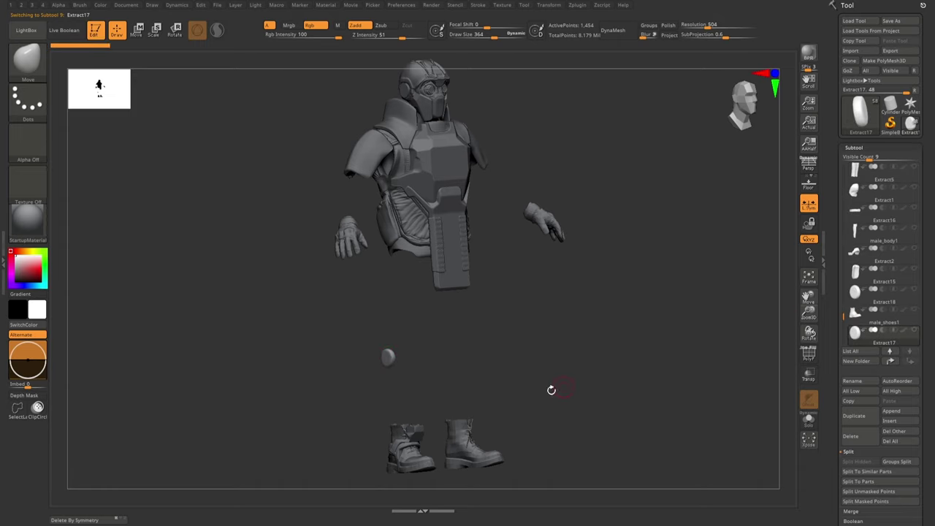
- Load the Recovered_Tool character from the Tool popup and orbit it to the front
{"action": "key", "text": "F1"}
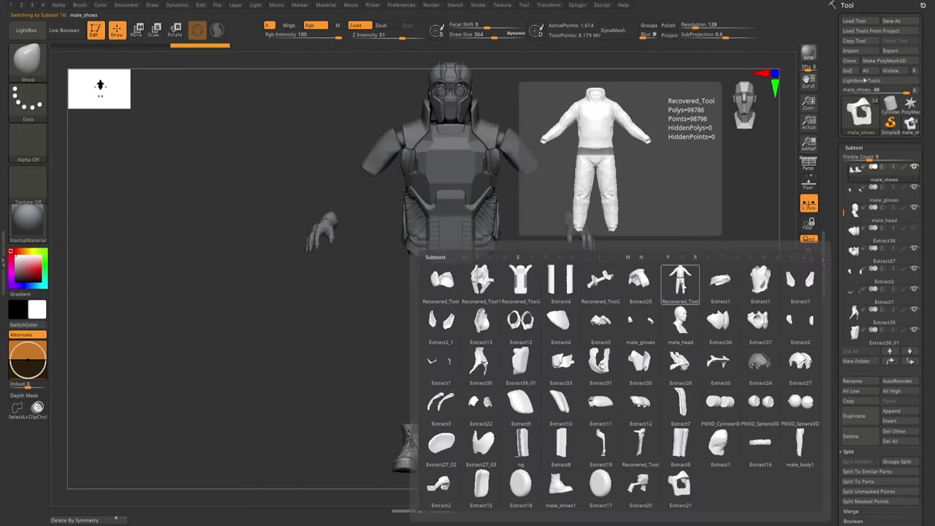
{"action": "left_click", "coordinate": [679, 271]}
{"action": "mouse_move", "coordinate": [472, 296]}
{"action": "right_mouse_down"}
{"action": "mouse_move", "coordinate": [453, 307]}
{"action": "mouse_move", "coordinate": [528, 345]}
{"action": "mouse_move", "coordinate": [473, 289]}
{"action": "mouse_move", "coordinate": [484, 317]}
{"action": "mouse_move", "coordinate": [473, 322]}
{"action": "right_mouse_up"}
- Orbit the character, solo the vest to inspect it, then activate the Recovered_Tool body
{"action": "key", "text": "f"}
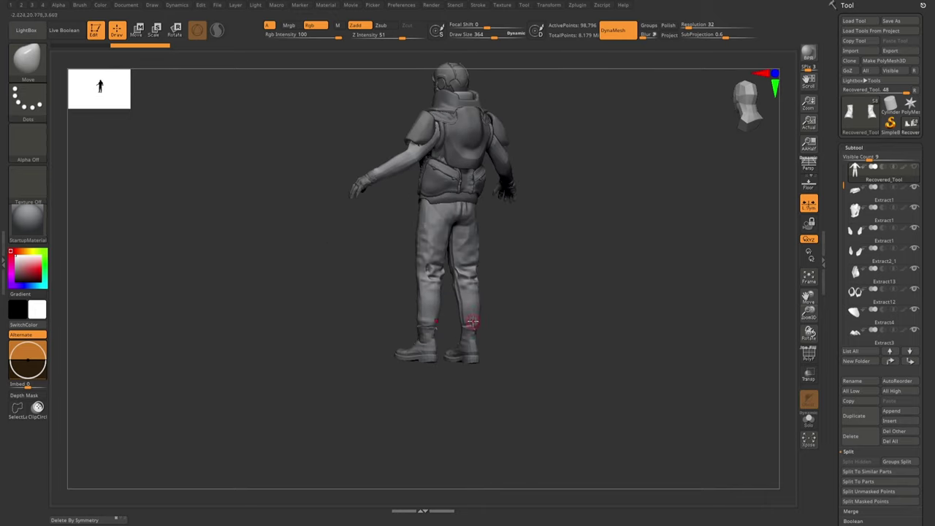
{"action": "right_click_drag", "start_coordinate": [539, 355], "coordinate": [434, 276], "text": "shift"}
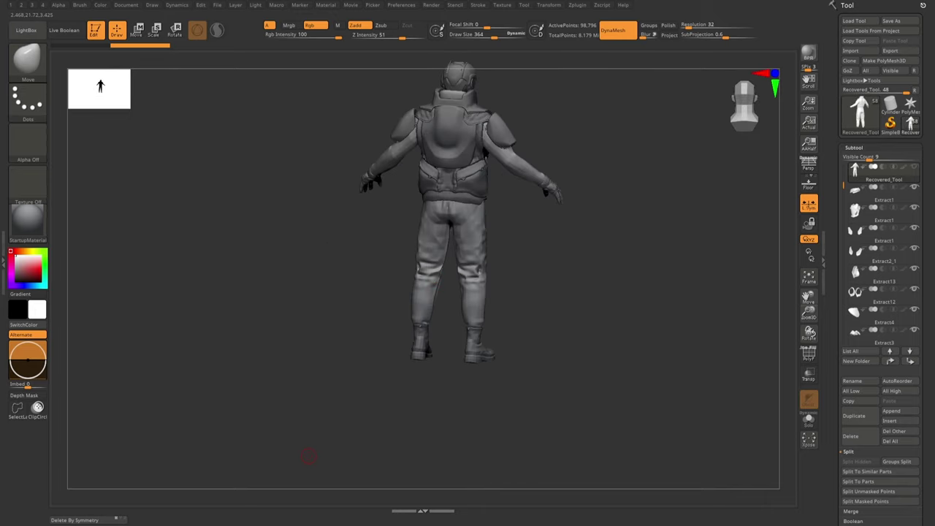
{"action": "mouse_move", "coordinate": [309, 457]}
{"action": "right_mouse_down"}
{"action": "mouse_move", "coordinate": [576, 297]}
{"action": "mouse_move", "coordinate": [543, 324]}
{"action": "mouse_move", "coordinate": [531, 271]}
{"action": "mouse_move", "coordinate": [539, 362]}
{"action": "right_mouse_up"}
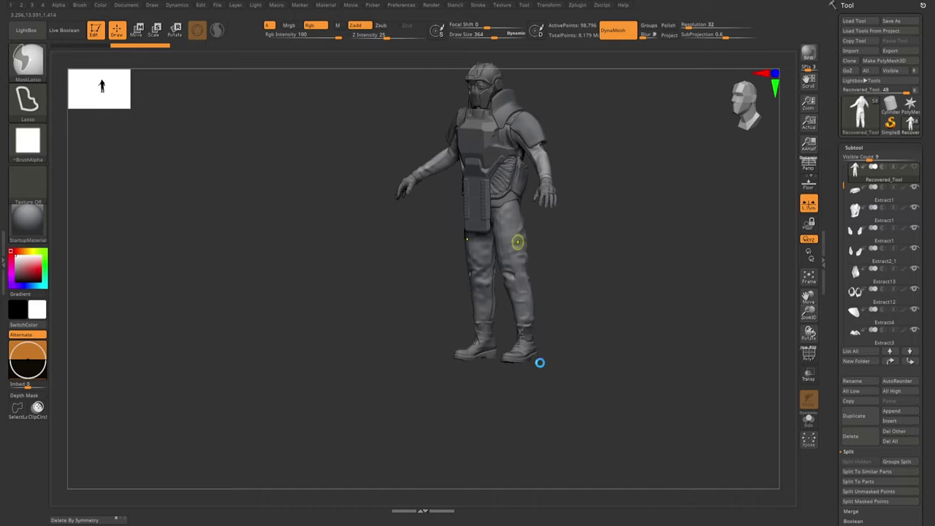
{"action": "right_click_drag", "start_coordinate": [515, 292], "coordinate": [451, 333]}
{"action": "mouse_move", "coordinate": [487, 388]}
{"action": "right_mouse_down"}
{"action": "mouse_move", "coordinate": [490, 414]}
{"action": "mouse_move", "coordinate": [502, 404]}
{"action": "mouse_move", "coordinate": [497, 394]}
{"action": "mouse_move", "coordinate": [491, 403]}
{"action": "mouse_move", "coordinate": [518, 350]}
{"action": "mouse_move", "coordinate": [444, 271]}
{"action": "mouse_move", "coordinate": [475, 307]}
{"action": "mouse_move", "coordinate": [463, 340]}
{"action": "right_mouse_up"}
{"action": "left_click", "coordinate": [463, 341], "text": "alt"}
{"action": "left_click", "coordinate": [515, 317], "text": "alt"}
{"action": "mouse_move", "coordinate": [515, 317]}
{"action": "right_mouse_down"}
{"action": "mouse_move", "coordinate": [485, 296]}
{"action": "mouse_move", "coordinate": [559, 363]}
{"action": "mouse_move", "coordinate": [503, 310]}
{"action": "right_mouse_up"}
{"action": "left_click", "coordinate": [503, 310], "text": "alt"}
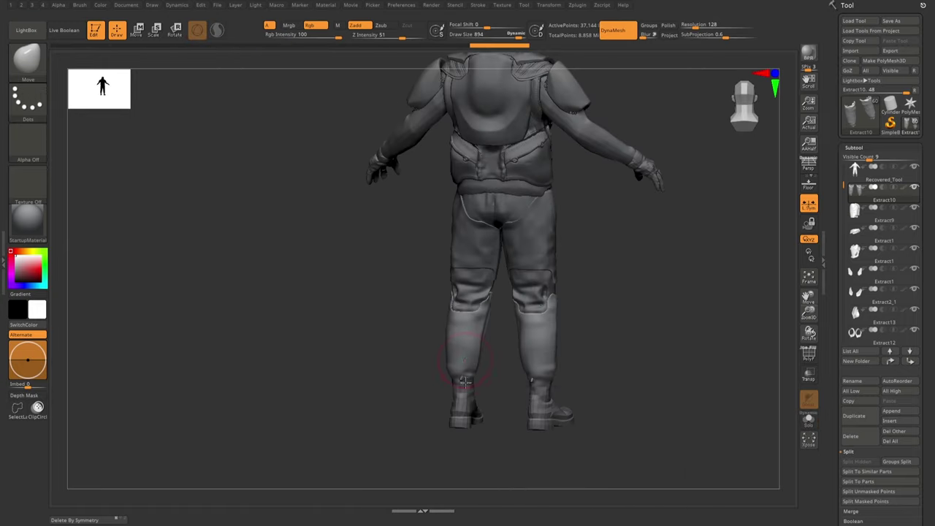
{"action": "mouse_move", "coordinate": [464, 380]}
{"action": "right_mouse_down"}
{"action": "mouse_move", "coordinate": [553, 385]}
{"action": "mouse_move", "coordinate": [577, 292]}
{"action": "right_mouse_up"}
- Select Extract11 and delete it from the subtool list, confirming the deletion
{"action": "left_click", "coordinate": [574, 271], "text": "alt"}
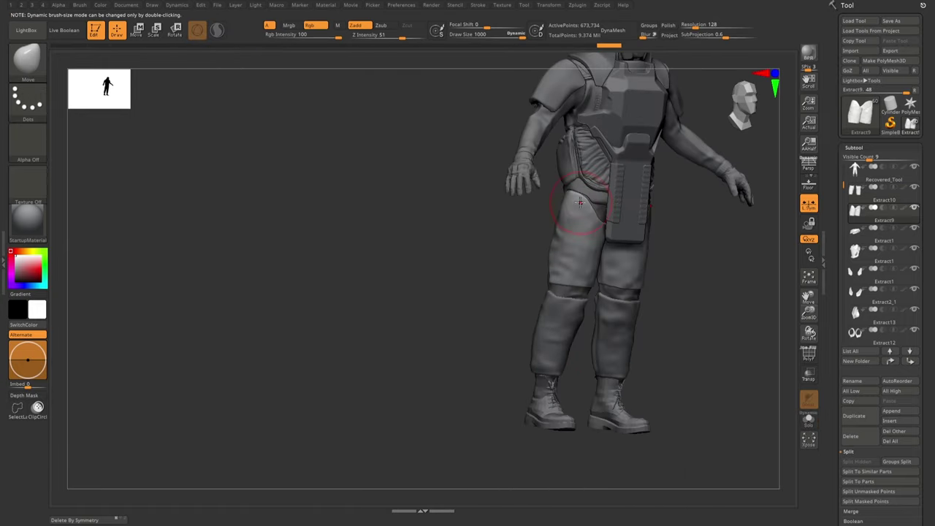
{"action": "mouse_move", "coordinate": [579, 203]}
{"action": "right_mouse_down"}
{"action": "mouse_move", "coordinate": [655, 259]}
{"action": "mouse_move", "coordinate": [603, 224]}
{"action": "mouse_move", "coordinate": [616, 278]}
{"action": "mouse_move", "coordinate": [526, 270]}
{"action": "right_mouse_up"}
{"action": "left_click", "coordinate": [618, 224], "text": "alt"}
{"action": "left_click", "coordinate": [603, 224], "text": "alt"}
{"action": "key", "text": "s"}
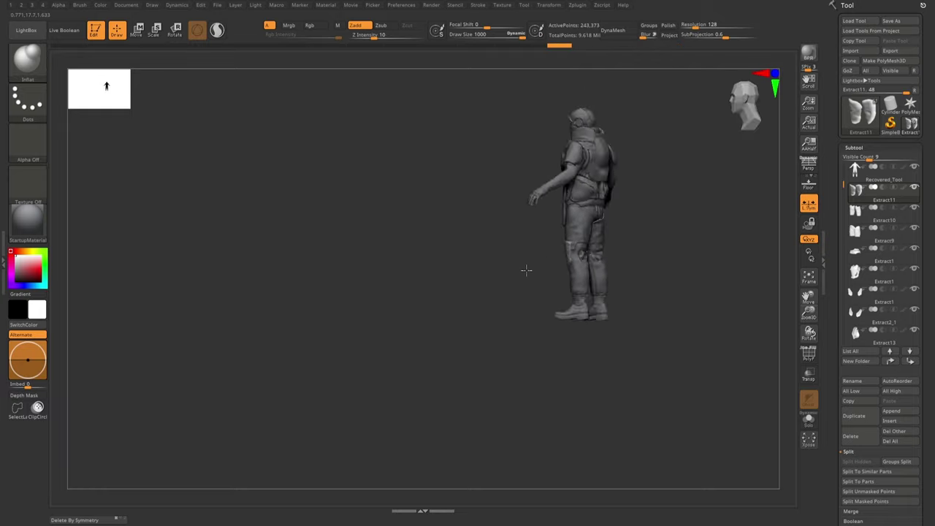
{"action": "left_click", "coordinate": [850, 436]}
{"action": "left_click", "coordinate": [768, 458]}
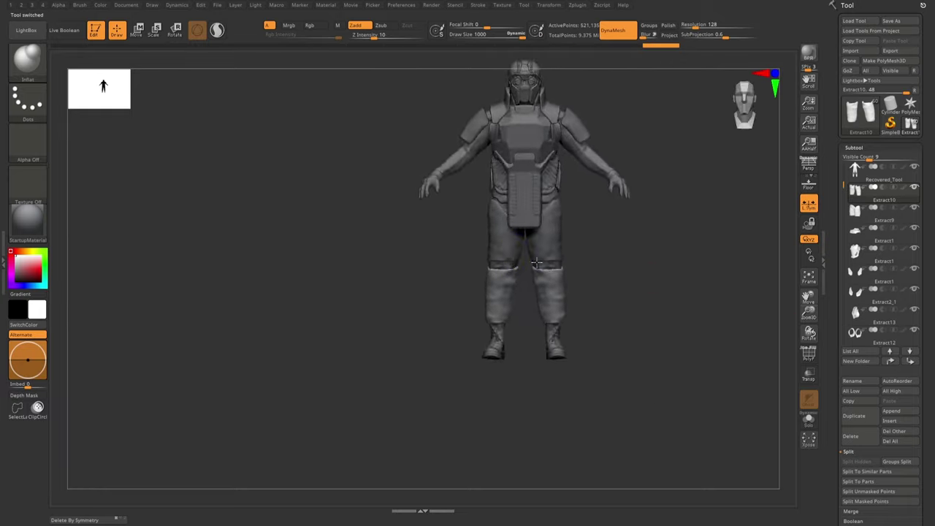
- Orbit to the back and switch between the Extract1 and Extract9 subtools
{"action": "right_click_drag", "start_coordinate": [591, 294], "coordinate": [584, 257]}
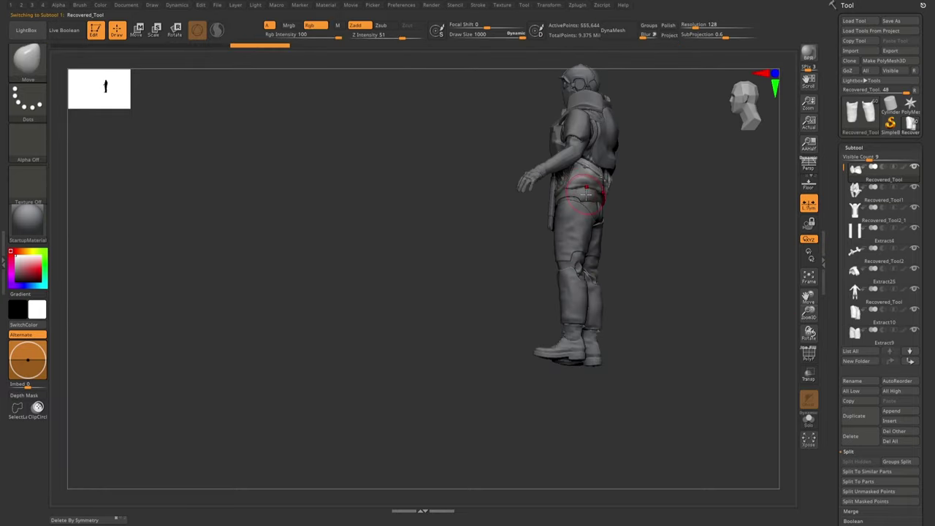
{"action": "left_click", "coordinate": [610, 196], "text": "alt"}
{"action": "mouse_move", "coordinate": [586, 193]}
{"action": "right_mouse_down"}
{"action": "mouse_move", "coordinate": [611, 196]}
{"action": "mouse_move", "coordinate": [546, 242]}
{"action": "mouse_move", "coordinate": [490, 226]}
{"action": "mouse_move", "coordinate": [554, 227]}
{"action": "mouse_move", "coordinate": [545, 278]}
{"action": "mouse_move", "coordinate": [480, 225]}
{"action": "mouse_move", "coordinate": [468, 190]}
{"action": "mouse_move", "coordinate": [520, 216]}
{"action": "mouse_move", "coordinate": [497, 323]}
{"action": "mouse_move", "coordinate": [463, 282]}
{"action": "mouse_move", "coordinate": [518, 323]}
{"action": "mouse_move", "coordinate": [525, 285]}
{"action": "right_mouse_up"}
{"action": "left_click", "coordinate": [464, 181], "text": "alt"}
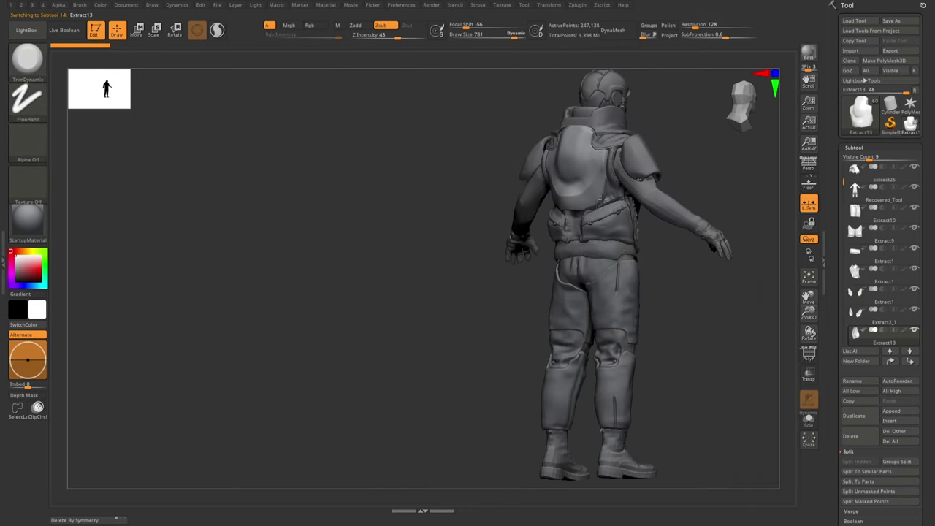
- Orbit around the character and make the Extract30 face piece beside the goggles active
{"action": "mouse_move", "coordinate": [602, 180]}
{"action": "right_mouse_down"}
{"action": "mouse_move", "coordinate": [580, 250]}
{"action": "mouse_move", "coordinate": [574, 178]}
{"action": "mouse_move", "coordinate": [570, 196]}
{"action": "mouse_move", "coordinate": [503, 216]}
{"action": "right_mouse_up"}
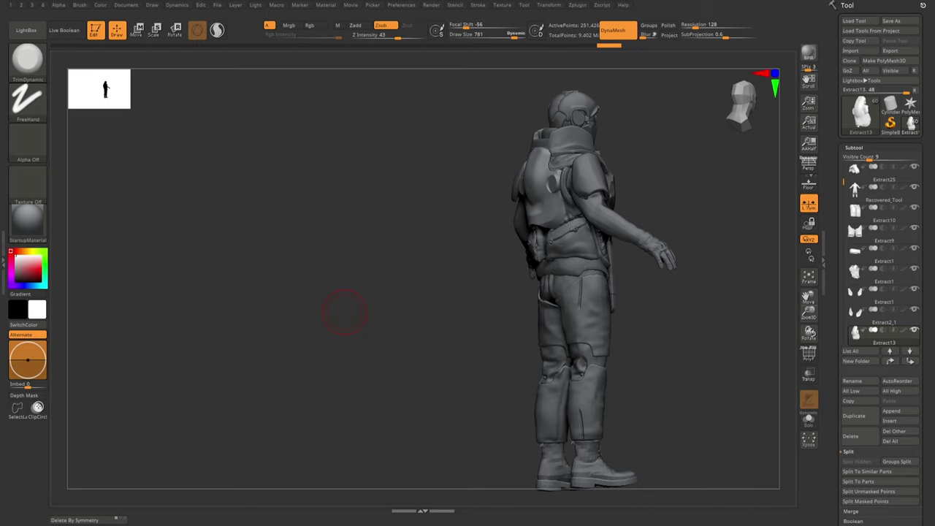
{"action": "right_click_drag", "start_coordinate": [626, 171], "coordinate": [636, 175]}
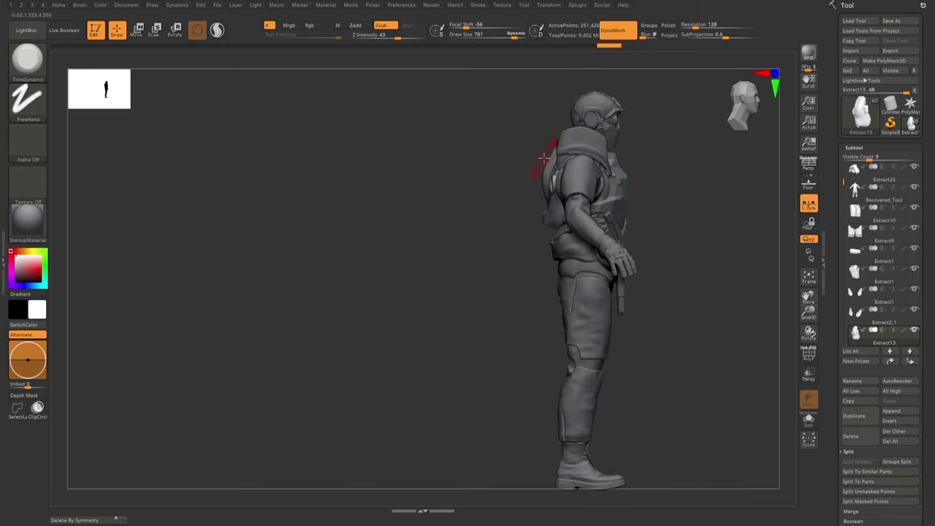
{"action": "mouse_move", "coordinate": [551, 156]}
{"action": "right_mouse_down"}
{"action": "mouse_move", "coordinate": [522, 271]}
{"action": "mouse_move", "coordinate": [526, 188]}
{"action": "mouse_move", "coordinate": [555, 188]}
{"action": "mouse_move", "coordinate": [574, 272]}
{"action": "right_mouse_up"}
{"action": "left_click", "coordinate": [575, 272], "text": "alt"}
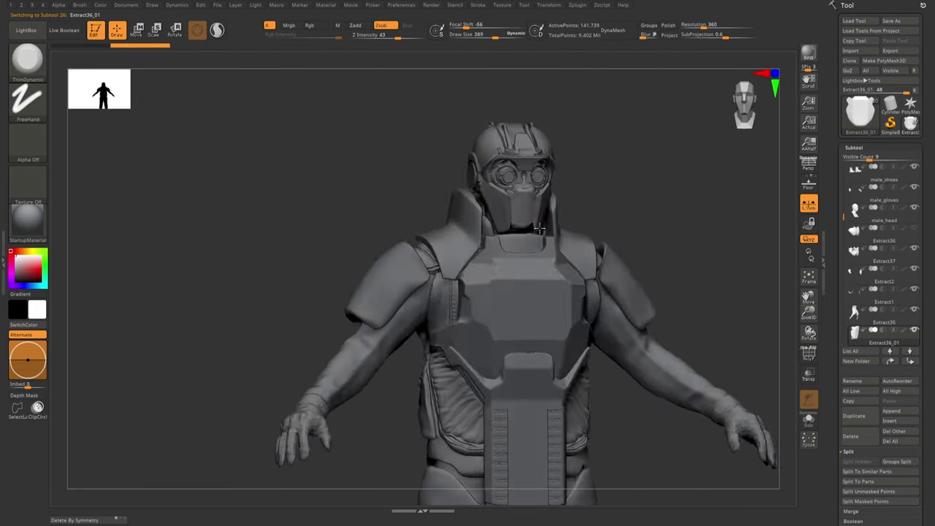
{"action": "mouse_move", "coordinate": [516, 227]}
{"action": "right_mouse_down"}
{"action": "mouse_move", "coordinate": [544, 229]}
{"action": "mouse_move", "coordinate": [621, 165]}
{"action": "right_mouse_up"}
{"action": "left_click", "coordinate": [544, 229], "text": "alt"}
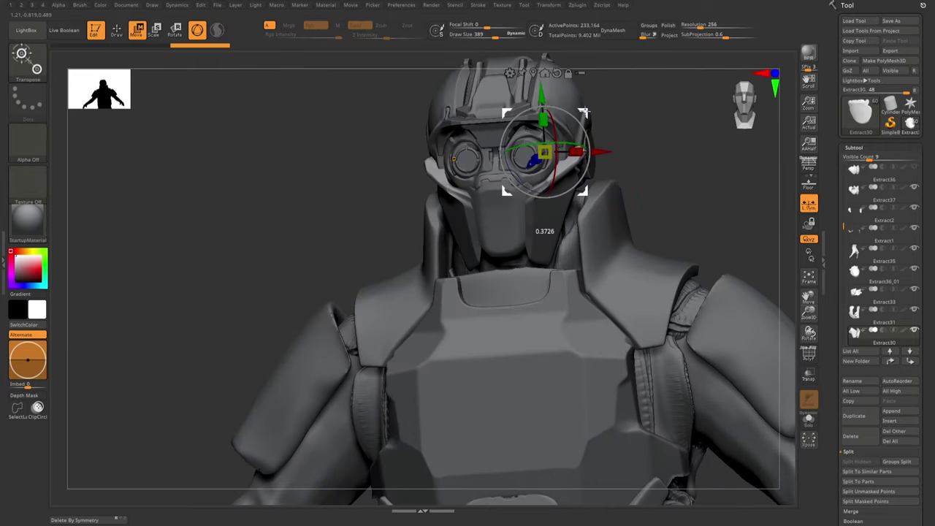
{"action": "right_click_drag", "start_coordinate": [544, 231], "coordinate": [493, 191]}
- Toggle between Move and Draw modes and orbit the full character back to the front
{"action": "key", "text": "q"}
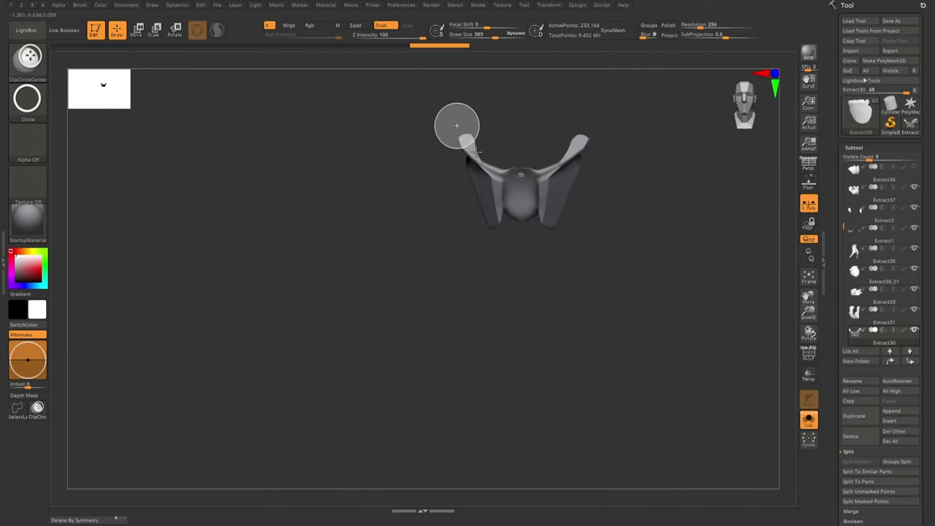
{"action": "mouse_move", "coordinate": [475, 152]}
{"action": "right_mouse_down"}
{"action": "mouse_move", "coordinate": [537, 181]}
{"action": "mouse_move", "coordinate": [593, 133]}
{"action": "mouse_move", "coordinate": [539, 153]}
{"action": "right_mouse_up"}
{"action": "key", "text": "w"}
{"action": "key", "text": "q"}
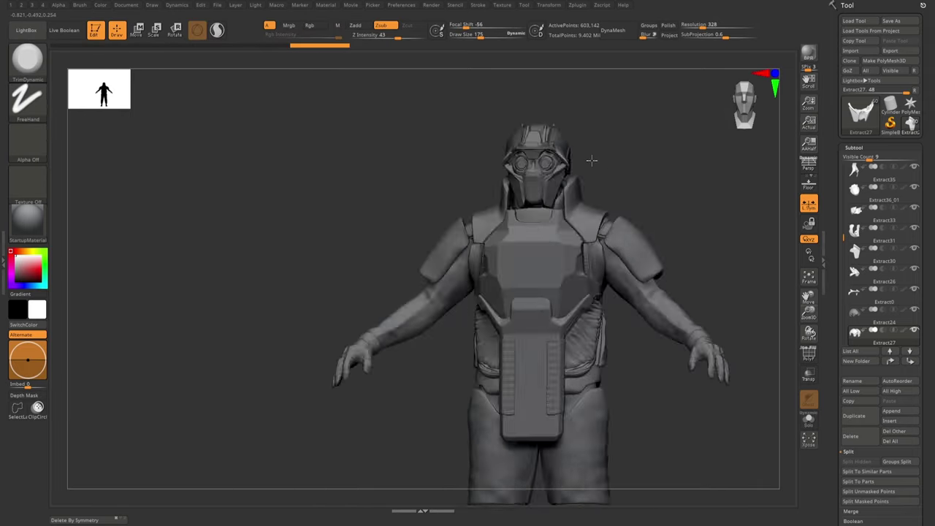
{"action": "right_click_drag", "start_coordinate": [591, 159], "coordinate": [523, 155]}
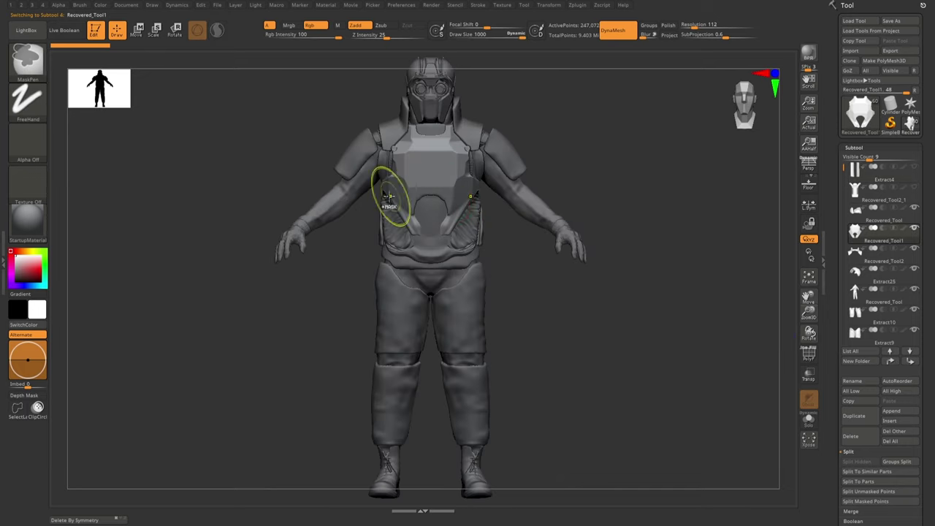
- Rectangle-select beside the chest, switch to Move, and choose a round dot alpha
{"action": "left_click_drag", "start_coordinate": [464, 196], "coordinate": [492, 275], "text": "ctrl+shift"}
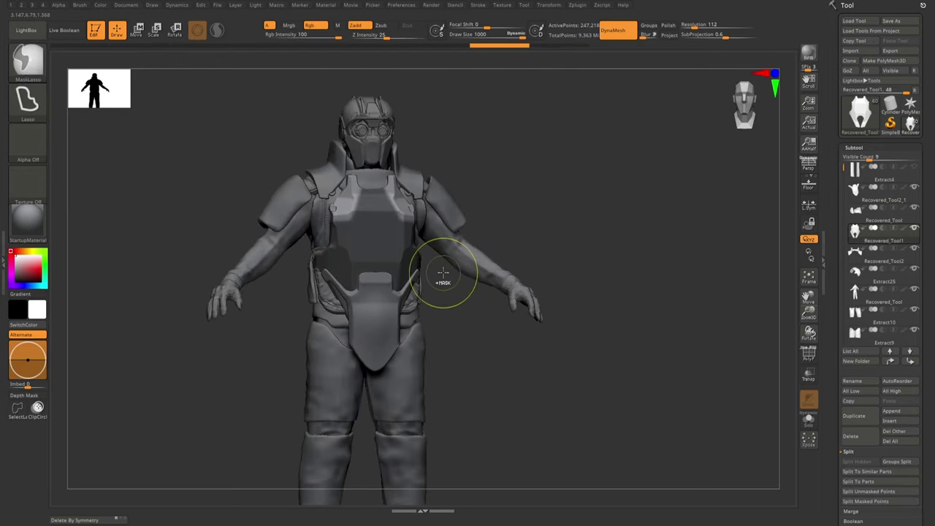
{"action": "key", "text": "w"}
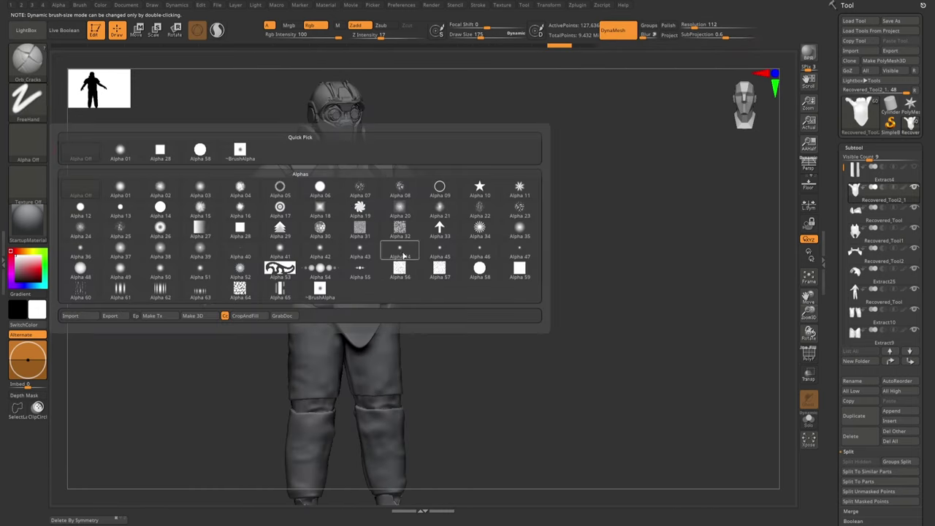
{"action": "left_click", "coordinate": [278, 267]}
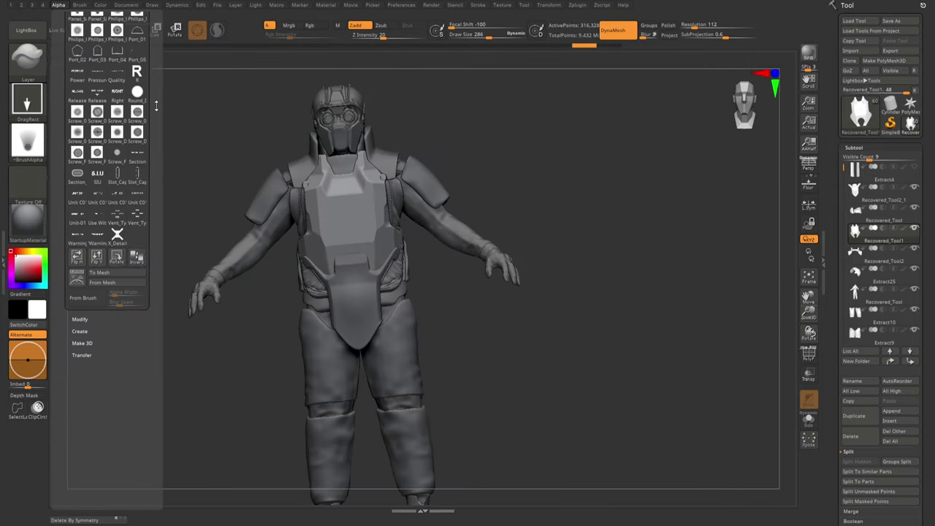
- Make Recovered_Tool2_1 active and slice part of the chest piece using a rectangular alpha
{"action": "mouse_move", "coordinate": [371, 278]}
{"action": "right_mouse_down"}
{"action": "mouse_move", "coordinate": [279, 179]}
{"action": "mouse_move", "coordinate": [394, 241]}
{"action": "right_mouse_up"}
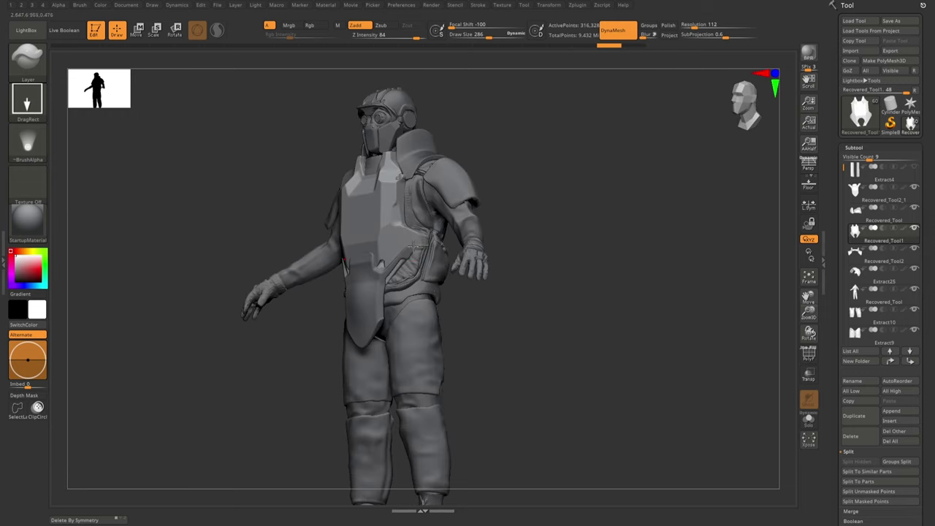
{"action": "left_click", "coordinate": [406, 252], "text": "alt"}
{"action": "mouse_move", "coordinate": [411, 258]}
{"action": "right_mouse_down"}
{"action": "mouse_move", "coordinate": [441, 187]}
{"action": "mouse_move", "coordinate": [347, 242]}
{"action": "mouse_move", "coordinate": [409, 246]}
{"action": "mouse_move", "coordinate": [417, 265]}
{"action": "mouse_move", "coordinate": [394, 263]}
{"action": "right_mouse_up"}
{"action": "left_click", "coordinate": [380, 225]}
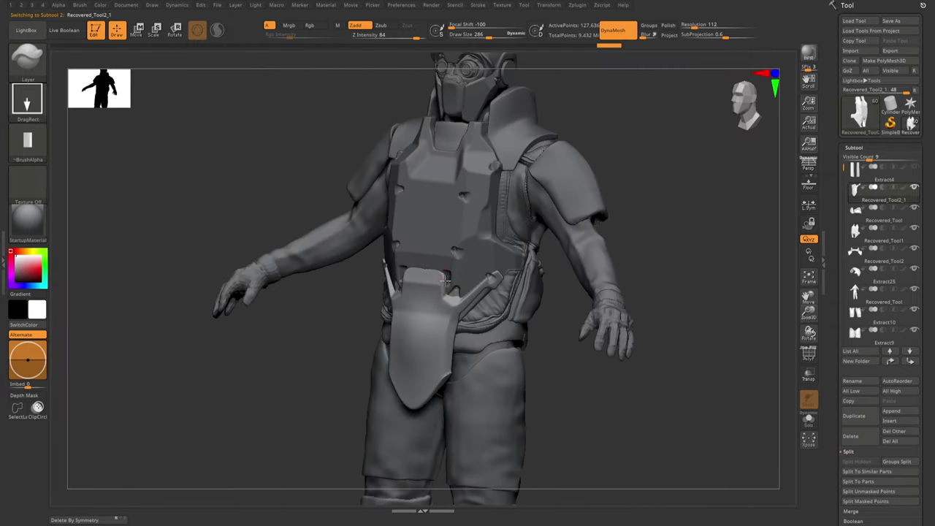
{"action": "left_click_drag", "start_coordinate": [387, 271], "coordinate": [457, 271], "text": "ctrl+shift"}
{"action": "mouse_move", "coordinate": [456, 270]}
{"action": "right_mouse_down"}
{"action": "mouse_move", "coordinate": [409, 277]}
{"action": "mouse_move", "coordinate": [511, 256]}
{"action": "mouse_move", "coordinate": [433, 241]}
{"action": "right_mouse_up"}
- Return to sculpting mode and give the brush the Alpha 27 gradient
{"action": "key", "text": "w"}
{"action": "key", "text": "q"}
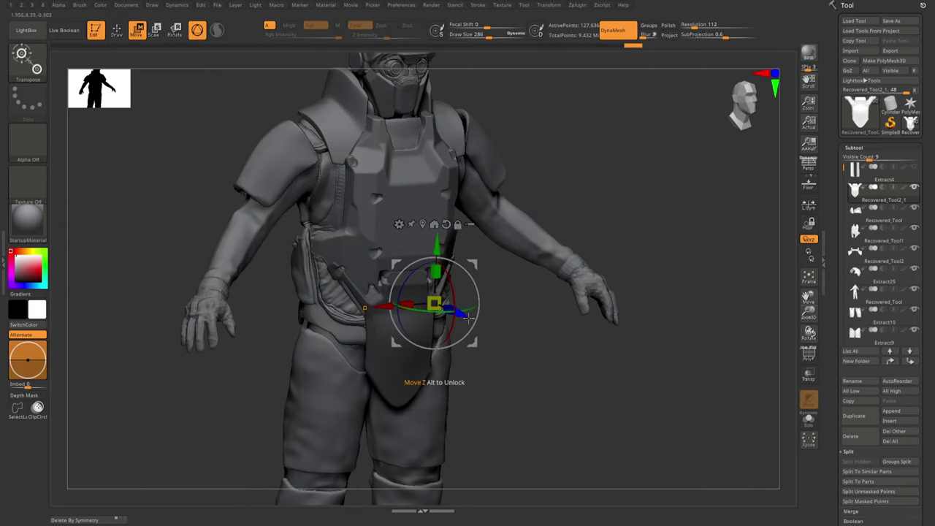
{"action": "right_click_drag", "start_coordinate": [513, 290], "coordinate": [397, 246]}
{"action": "left_click", "coordinate": [28, 143]}
{"action": "mouse_move", "coordinate": [480, 222]}
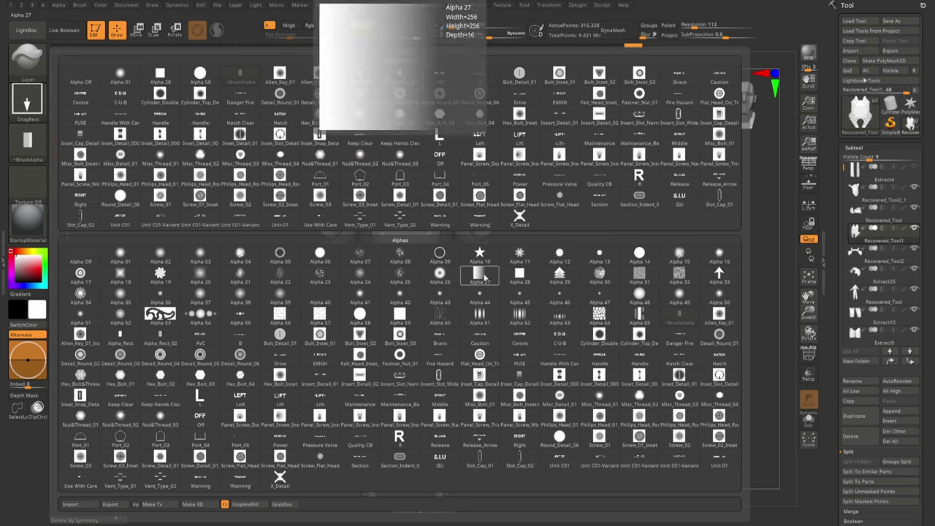
{"action": "left_click", "coordinate": [479, 273]}
- Cycle through Recovered_Tool2 and Recovered_Tool1, settling on the chest plate as active part
{"action": "mouse_move", "coordinate": [278, 277]}
{"action": "right_mouse_down"}
{"action": "mouse_move", "coordinate": [351, 274]}
{"action": "mouse_move", "coordinate": [460, 199]}
{"action": "right_mouse_up"}
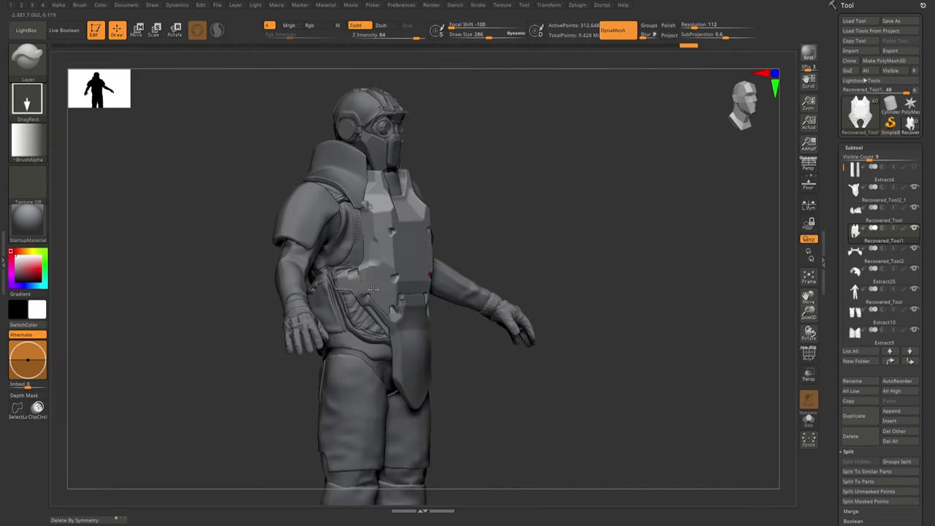
{"action": "left_click", "coordinate": [461, 199], "text": "alt"}
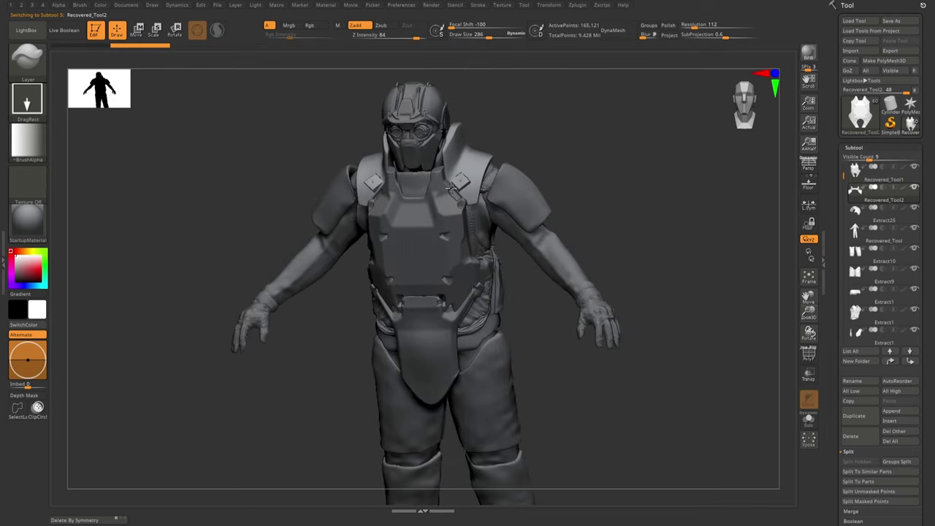
{"action": "mouse_move", "coordinate": [453, 177]}
{"action": "right_mouse_down"}
{"action": "mouse_move", "coordinate": [413, 215]}
{"action": "mouse_move", "coordinate": [433, 223]}
{"action": "mouse_move", "coordinate": [365, 157]}
{"action": "right_mouse_up"}
{"action": "left_click", "coordinate": [433, 224], "text": "alt"}
{"action": "left_click", "coordinate": [365, 157], "text": "alt"}
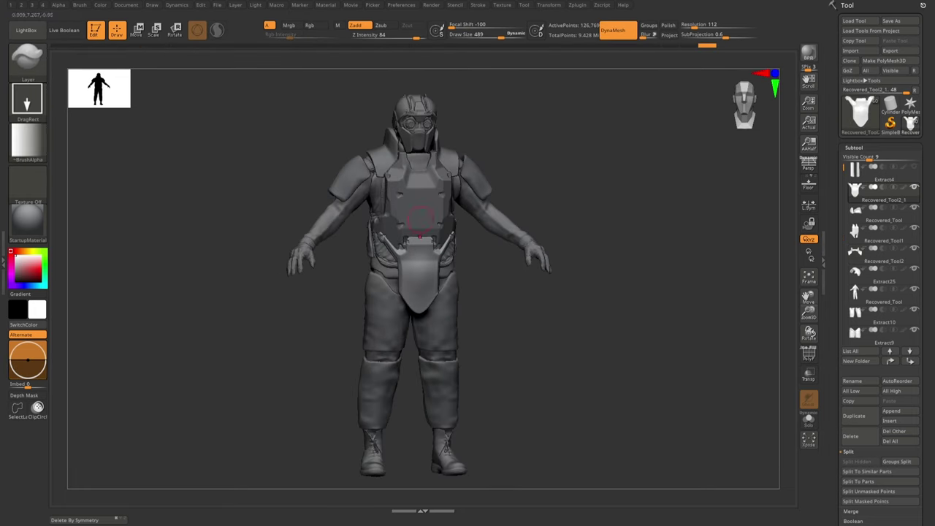
{"action": "left_click", "coordinate": [448, 212], "text": "alt"}
{"action": "right_click_drag", "start_coordinate": [430, 234], "coordinate": [543, 277], "text": "ctrl"}
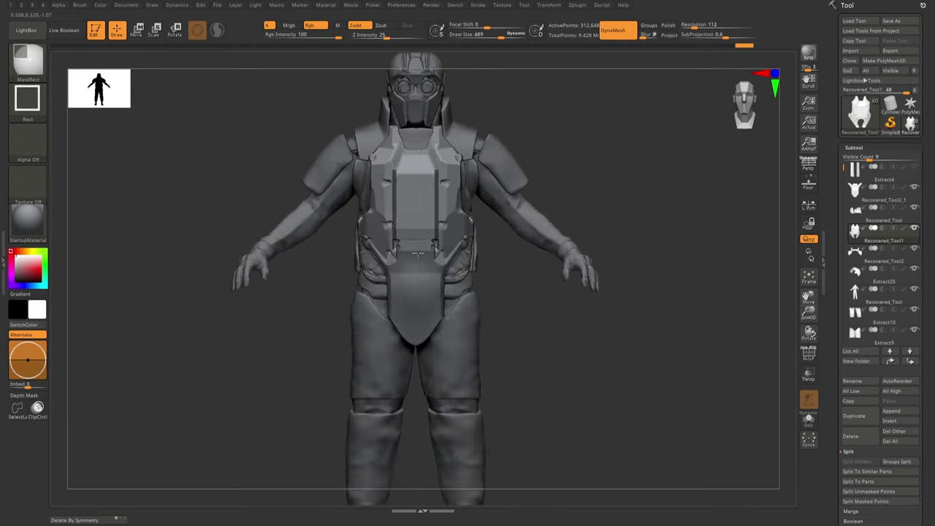
- Place the move gizmo on the belt area, then return to sculpting mode
{"action": "key", "text": "w"}
{"action": "mouse_move", "coordinate": [449, 256]}
{"action": "right_mouse_down"}
{"action": "mouse_move", "coordinate": [401, 290]}
{"action": "mouse_move", "coordinate": [476, 282]}
{"action": "mouse_move", "coordinate": [400, 300]}
{"action": "right_mouse_up"}
{"action": "key", "text": "w"}
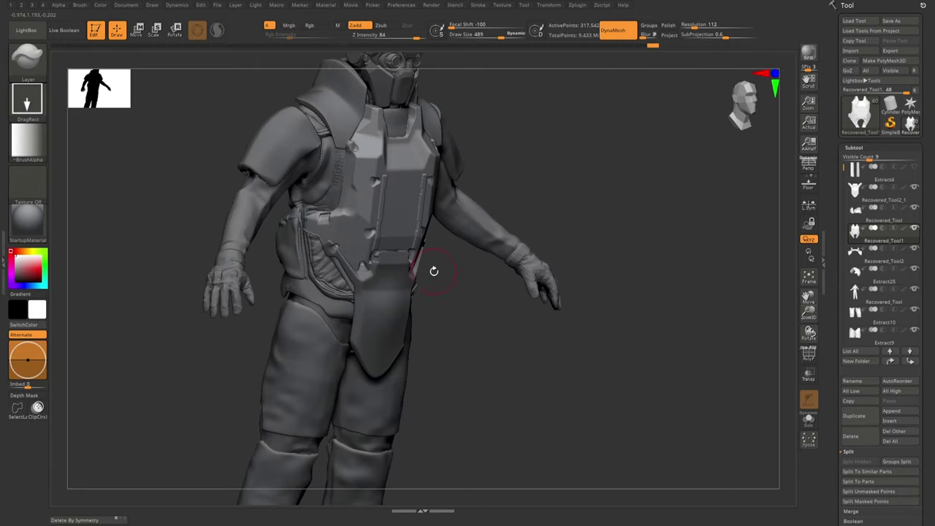
{"action": "mouse_move", "coordinate": [434, 271]}
{"action": "right_mouse_down"}
{"action": "mouse_move", "coordinate": [409, 278]}
{"action": "mouse_move", "coordinate": [431, 271]}
{"action": "mouse_move", "coordinate": [428, 261]}
{"action": "mouse_move", "coordinate": [448, 292]}
{"action": "right_mouse_up"}
{"action": "key", "text": "w"}
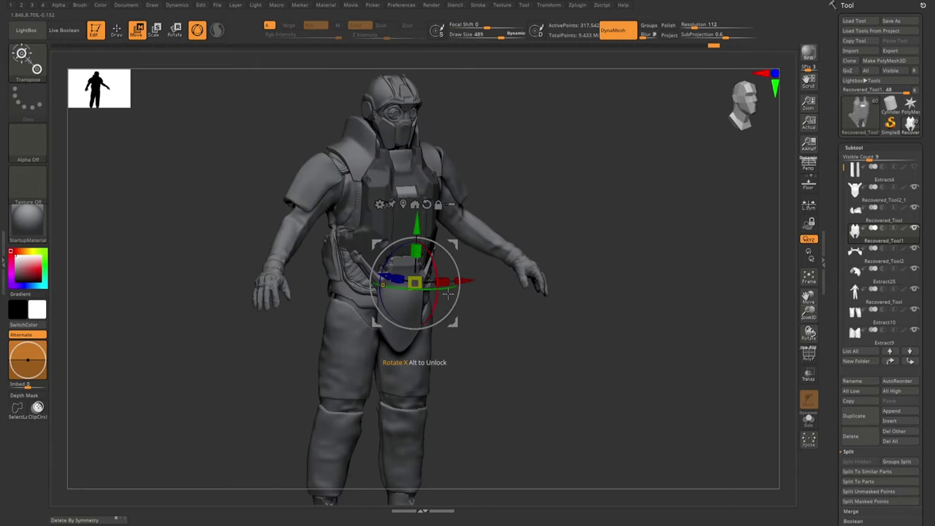
{"action": "key", "text": "q"}
{"action": "mouse_move", "coordinate": [406, 211]}
{"action": "right_mouse_down"}
{"action": "mouse_move", "coordinate": [67, 141]}
{"action": "mouse_move", "coordinate": [444, 198]}
{"action": "mouse_move", "coordinate": [344, 246]}
{"action": "mouse_move", "coordinate": [481, 348]}
{"action": "mouse_move", "coordinate": [460, 243]}
{"action": "mouse_move", "coordinate": [440, 255]}
{"action": "mouse_move", "coordinate": [409, 241]}
{"action": "mouse_move", "coordinate": [457, 213]}
{"action": "right_mouse_up"}
- Select Extract4, return to sculpting, then make the chest plate active again
{"action": "left_click", "coordinate": [466, 254], "text": "alt"}
{"action": "right_click_drag", "start_coordinate": [466, 253], "coordinate": [435, 229]}
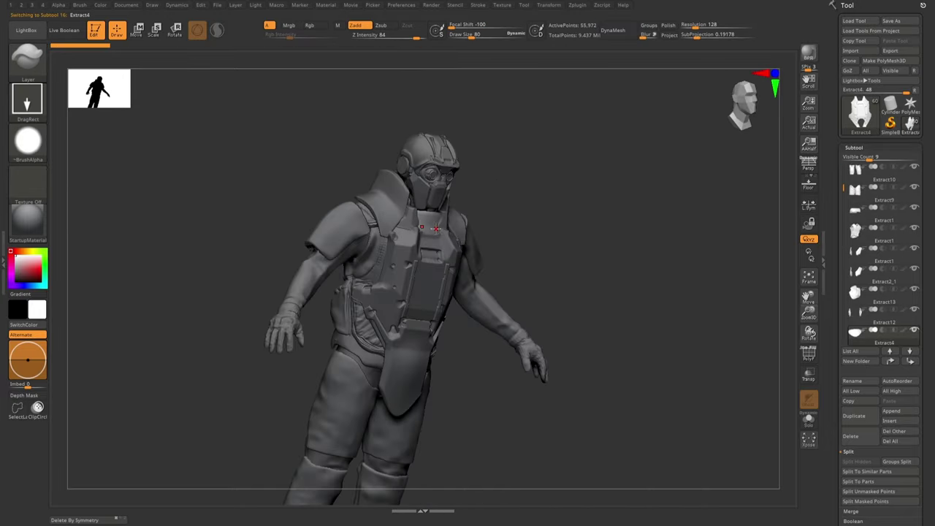
{"action": "key", "text": "q"}
{"action": "mouse_move", "coordinate": [472, 205]}
{"action": "right_mouse_down"}
{"action": "mouse_move", "coordinate": [438, 307]}
{"action": "mouse_move", "coordinate": [471, 344]}
{"action": "mouse_move", "coordinate": [395, 206]}
{"action": "right_mouse_up"}
{"action": "left_click", "coordinate": [453, 263], "text": "alt"}
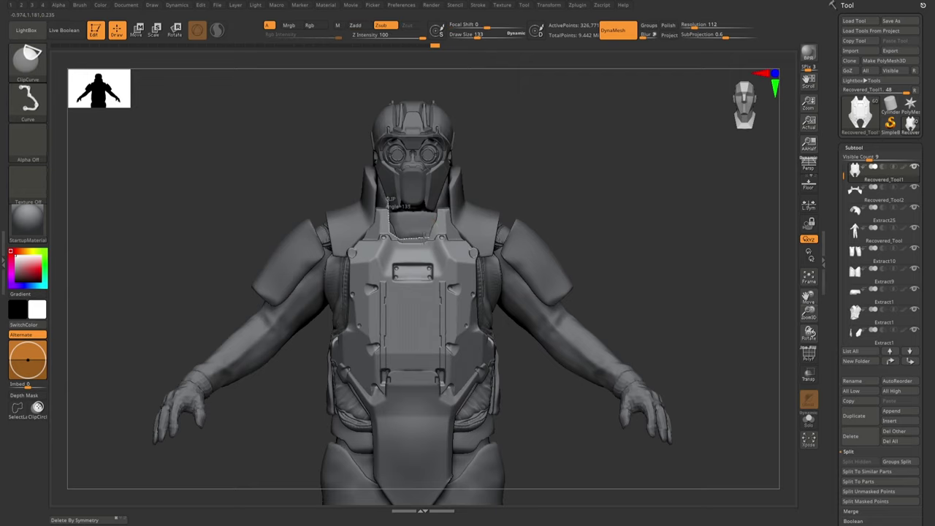
- Solo the chest plate, clip off the top of the left strap, and unsolo
{"action": "key", "text": "ctrl+shift+s"}
{"action": "left_click_drag", "start_coordinate": [385, 206], "coordinate": [385, 238], "text": "ctrl+shift"}
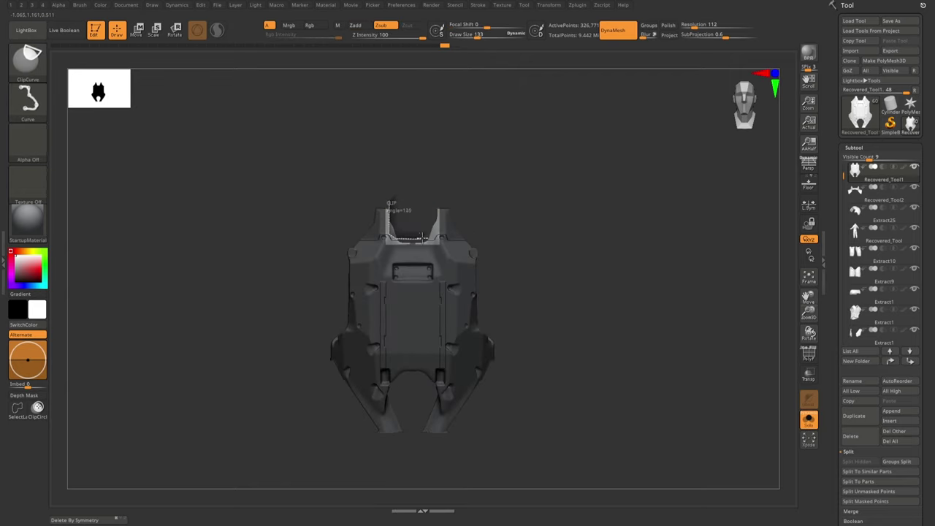
{"action": "key", "text": "ctrl+shift+s"}
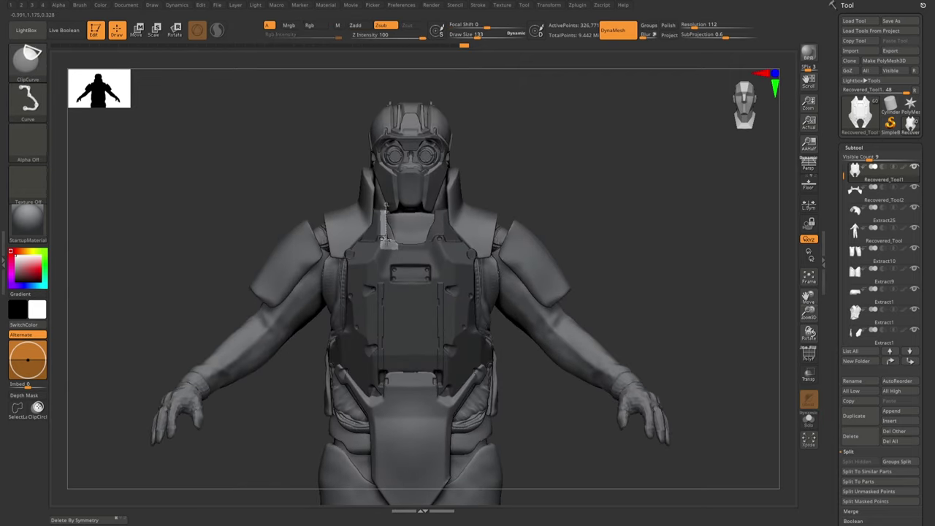
{"action": "mouse_move", "coordinate": [730, 328]}
{"action": "left_mouse_down", "text": "alt"}
{"action": "mouse_move", "coordinate": [730, 380]}
{"action": "mouse_move", "coordinate": [737, 321]}
{"action": "left_mouse_up", "text": "alt"}
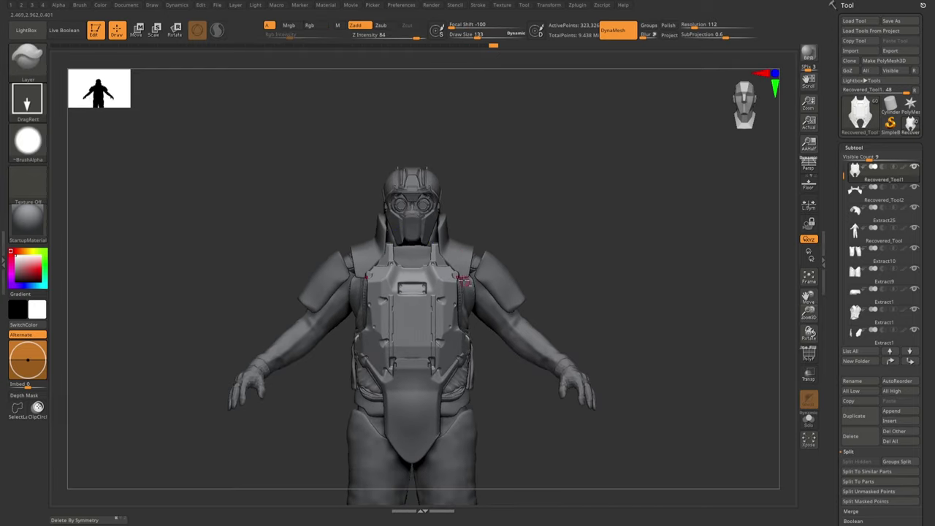
{"action": "mouse_move", "coordinate": [731, 365]}
{"action": "left_mouse_down", "text": "alt"}
{"action": "mouse_move", "coordinate": [730, 307]}
{"action": "mouse_move", "coordinate": [462, 275]}
{"action": "left_mouse_up", "text": "alt"}
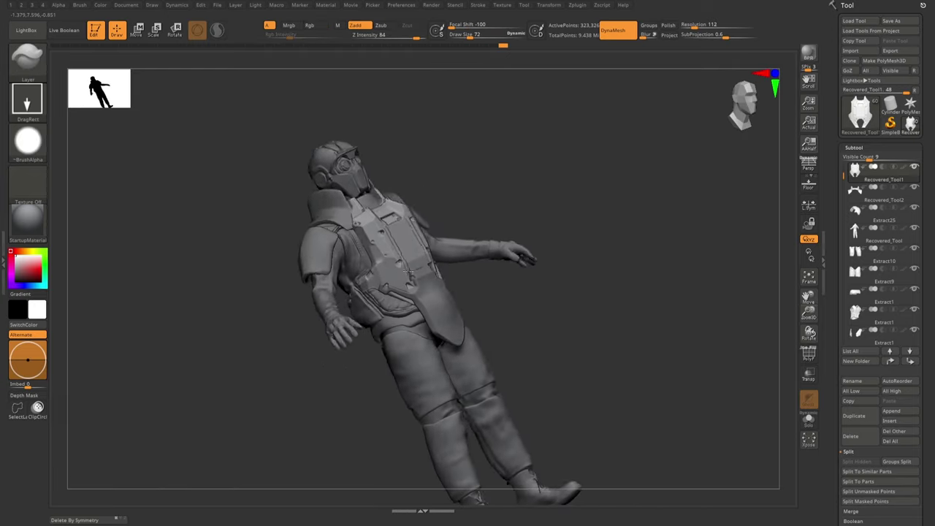
- Switch to the Chisel brush and view the chest plate straight from the front
{"action": "key", "text": "b"}
{"action": "left_click", "coordinate": [392, 300]}
{"action": "scroll", "coordinate": [514, 223], "scroll_direction": "up", "scroll_amount": 2}
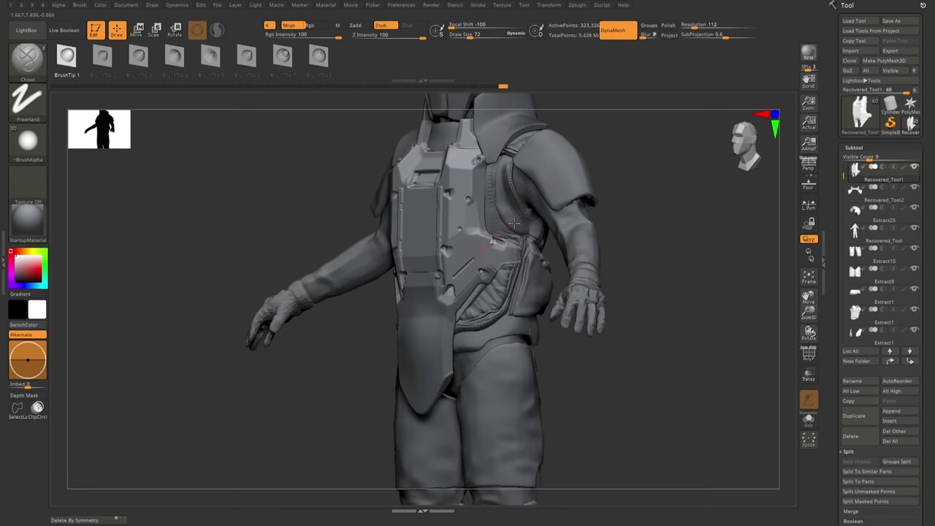
{"action": "right_click_drag", "start_coordinate": [445, 249], "coordinate": [362, 252]}
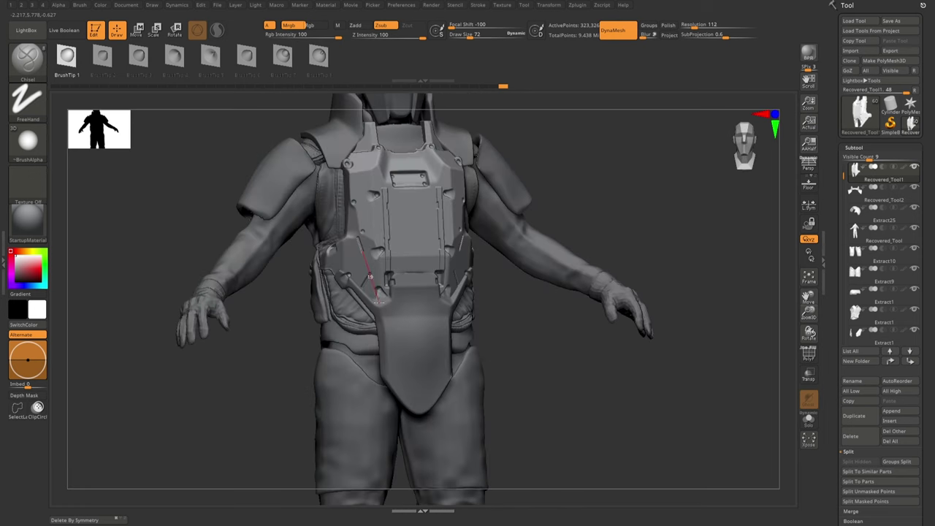
{"action": "mouse_move", "coordinate": [377, 300]}
{"action": "right_mouse_down"}
{"action": "mouse_move", "coordinate": [360, 236]}
{"action": "mouse_move", "coordinate": [413, 259]}
{"action": "mouse_move", "coordinate": [410, 208]}
{"action": "right_mouse_up"}
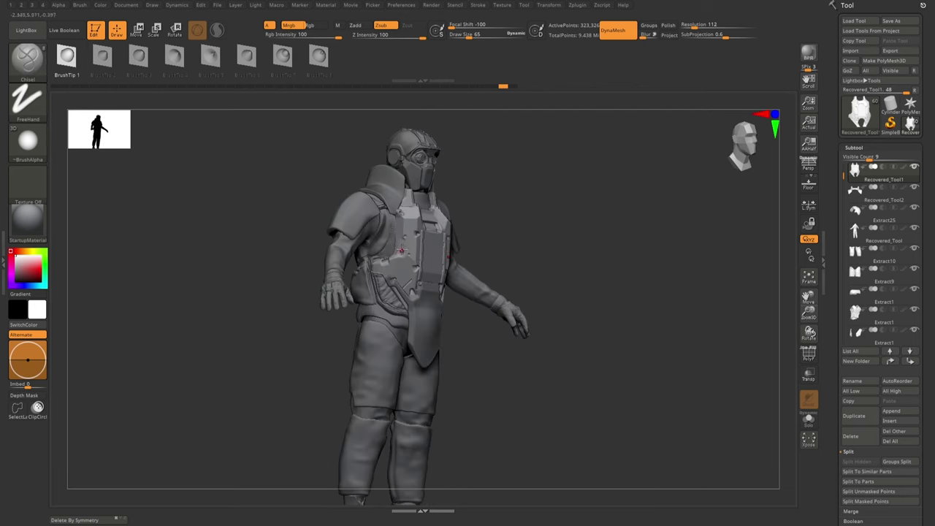
- Stamp plate details with the Layer brush, then switch to the Inflate brush
{"action": "key", "text": "b"}
{"action": "key", "text": "l"}
{"action": "key", "text": "a"}
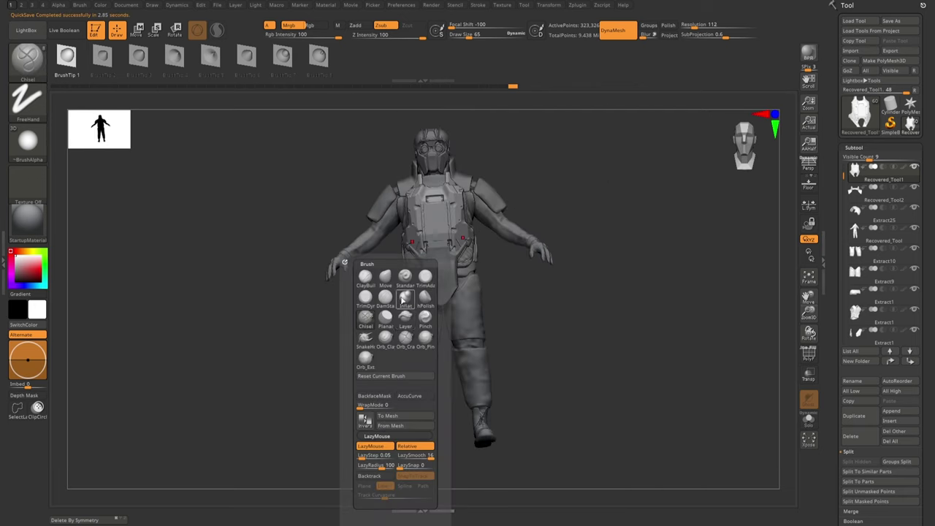
{"action": "scroll", "coordinate": [438, 248], "scroll_direction": "up", "scroll_amount": 5}
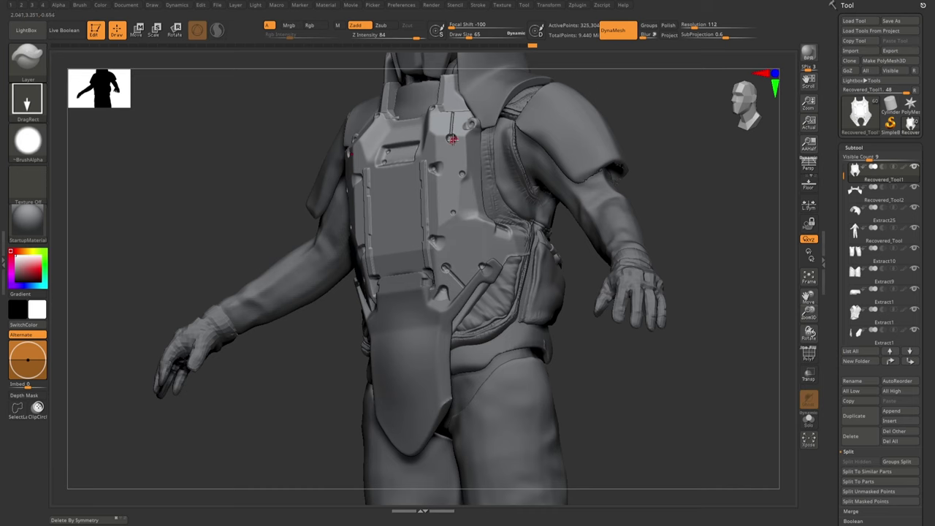
{"action": "key", "text": "b"}
{"action": "key", "text": "i"}
{"action": "key", "text": "n"}
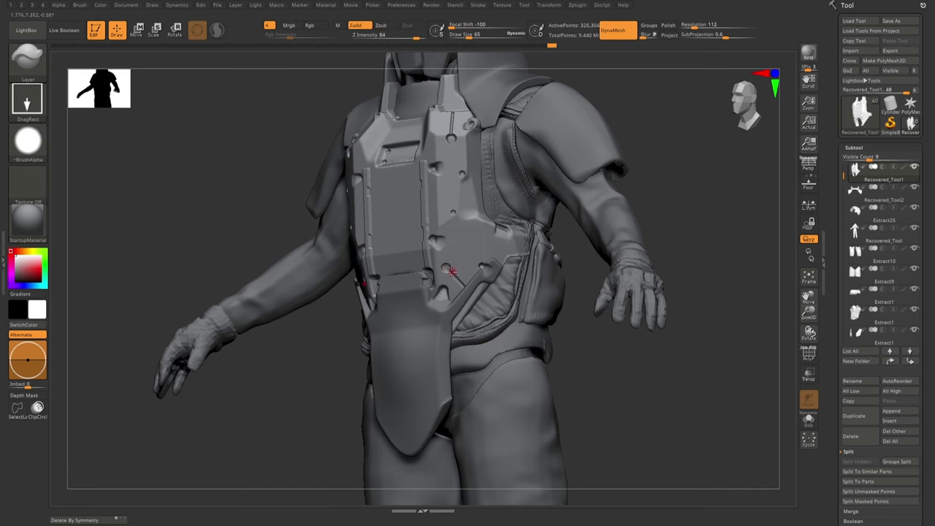
- Frame the body, orbit to a side view of the part, and adjust brush size
{"action": "key", "text": "f"}
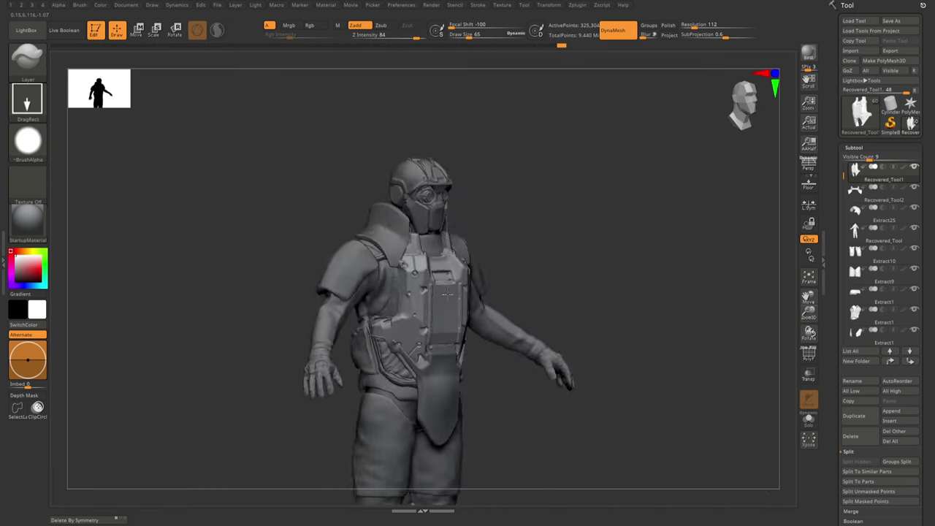
{"action": "mouse_move", "coordinate": [451, 139]}
{"action": "right_mouse_down"}
{"action": "mouse_move", "coordinate": [441, 329]}
{"action": "mouse_move", "coordinate": [510, 364]}
{"action": "right_mouse_up"}
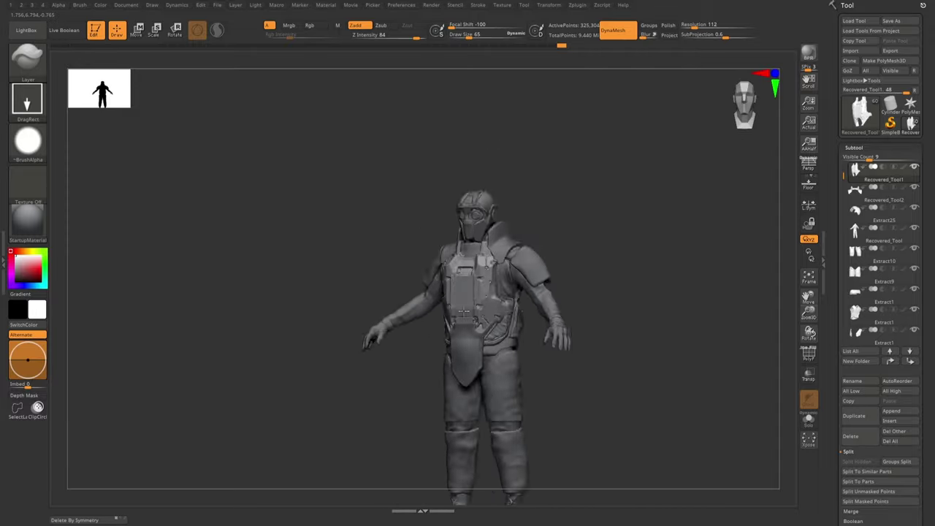
{"action": "mouse_move", "coordinate": [593, 303]}
{"action": "right_mouse_down"}
{"action": "mouse_move", "coordinate": [576, 319]}
{"action": "mouse_move", "coordinate": [647, 289]}
{"action": "mouse_move", "coordinate": [568, 334]}
{"action": "mouse_move", "coordinate": [575, 322]}
{"action": "mouse_move", "coordinate": [544, 314]}
{"action": "mouse_move", "coordinate": [549, 331]}
{"action": "mouse_move", "coordinate": [573, 322]}
{"action": "mouse_move", "coordinate": [562, 317]}
{"action": "mouse_move", "coordinate": [563, 326]}
{"action": "right_mouse_up"}
{"action": "key", "text": "q"}
{"action": "key", "text": "s"}
- Pick the Move brush, toggle clip and lasso mask modes, and open the subtool custom menu
{"action": "key", "text": "b"}
{"action": "key", "text": "m"}
{"action": "key", "text": "v"}
{"action": "key", "text": "ctrl+shift"}
{"action": "key", "text": "ctrl"}
{"action": "key", "text": "space"}
- Make the vest piece active and switch to the hPolish brush
{"action": "left_click", "coordinate": [558, 322], "text": "alt"}
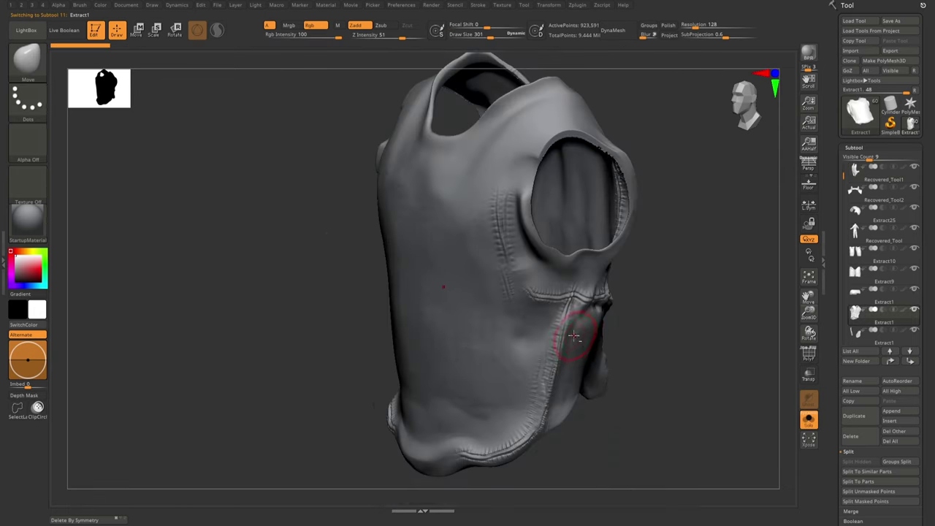
{"action": "key", "text": "b"}
{"action": "key", "text": "h"}
{"action": "key", "text": "p"}
{"action": "mouse_move", "coordinate": [559, 322]}
{"action": "right_mouse_down"}
{"action": "mouse_move", "coordinate": [570, 325]}
{"action": "mouse_move", "coordinate": [512, 315]}
{"action": "right_mouse_up"}
- Stamp a Fastner_Nut_01 nut-shaped bolt onto the plate's side with the Layer DragRect brush
{"action": "left_click", "coordinate": [557, 329], "text": "alt"}
{"action": "key", "text": "b"}
{"action": "key", "text": "l"}
{"action": "key", "text": "a"}
{"action": "left_click", "coordinate": [28, 140]}
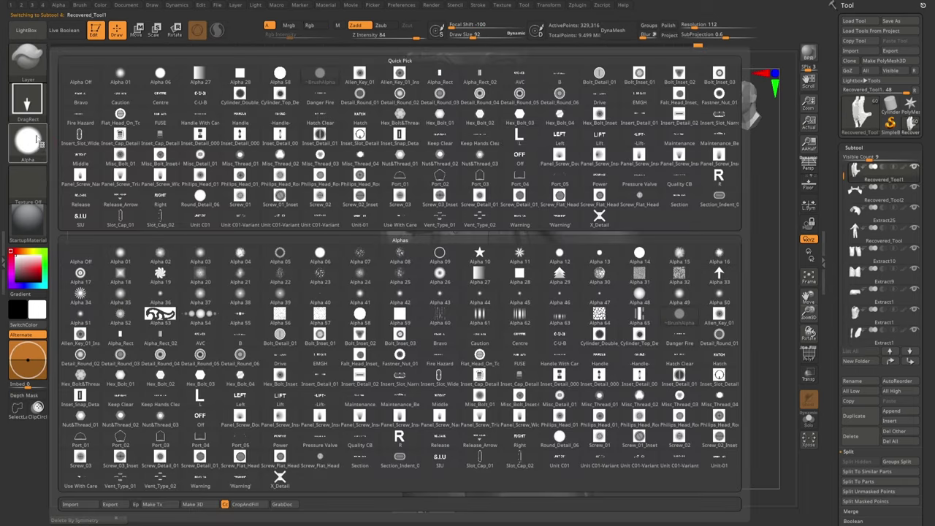
{"action": "left_click", "coordinate": [416, 371]}
{"action": "right_click_drag", "start_coordinate": [657, 307], "coordinate": [675, 349], "text": "ctrl"}
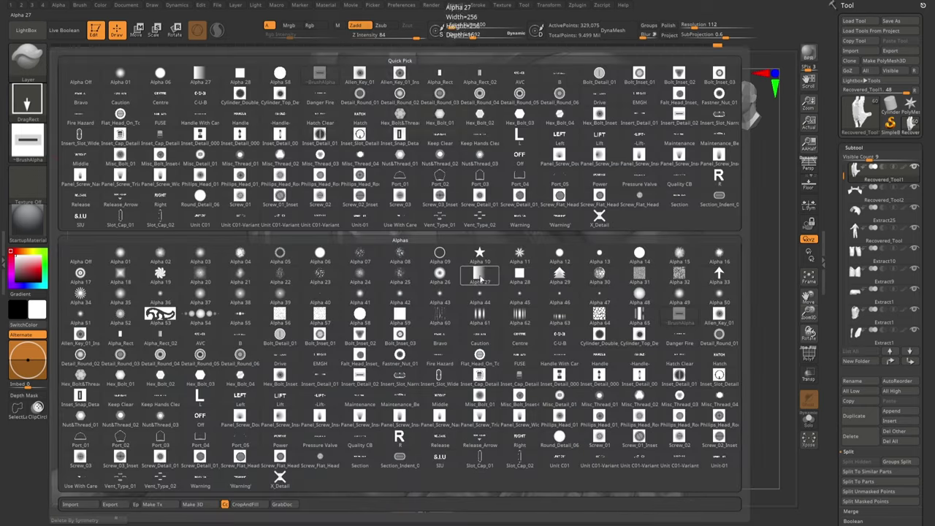
- Switch to Alpha 27 and extract a new raised-edge rim piece, brush size 398
{"action": "left_click", "coordinate": [556, 312]}
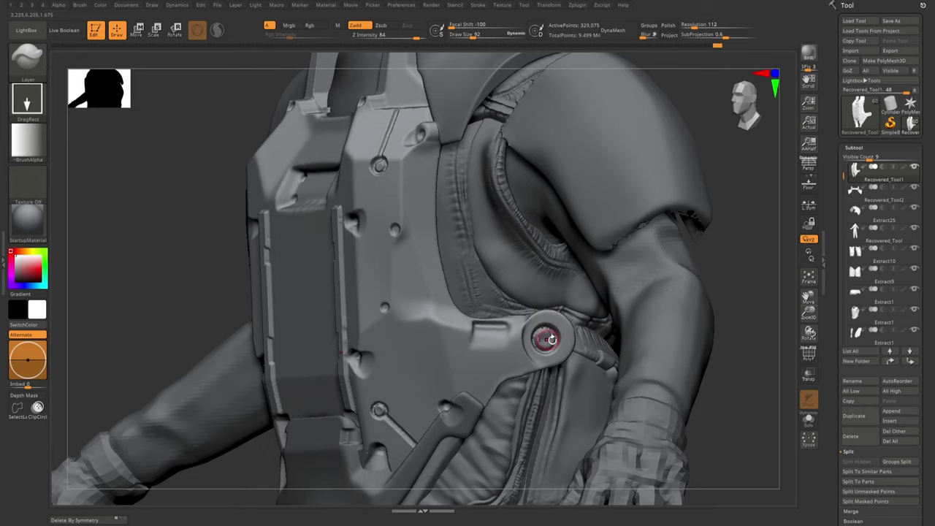
{"action": "key", "text": "f"}
{"action": "right_click_drag", "start_coordinate": [511, 314], "coordinate": [468, 315]}
{"action": "left_click", "coordinate": [422, 310]}
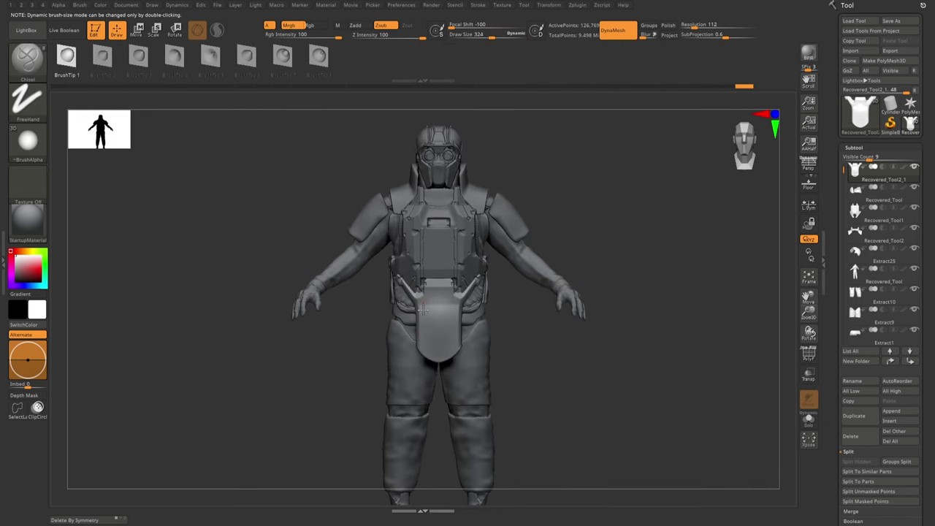
{"action": "mouse_move", "coordinate": [428, 381]}
{"action": "right_mouse_down"}
{"action": "mouse_move", "coordinate": [431, 299]}
{"action": "mouse_move", "coordinate": [423, 301]}
{"action": "mouse_move", "coordinate": [412, 376]}
{"action": "mouse_move", "coordinate": [449, 296]}
{"action": "right_mouse_up"}
{"action": "left_click", "coordinate": [450, 295], "text": "alt"}
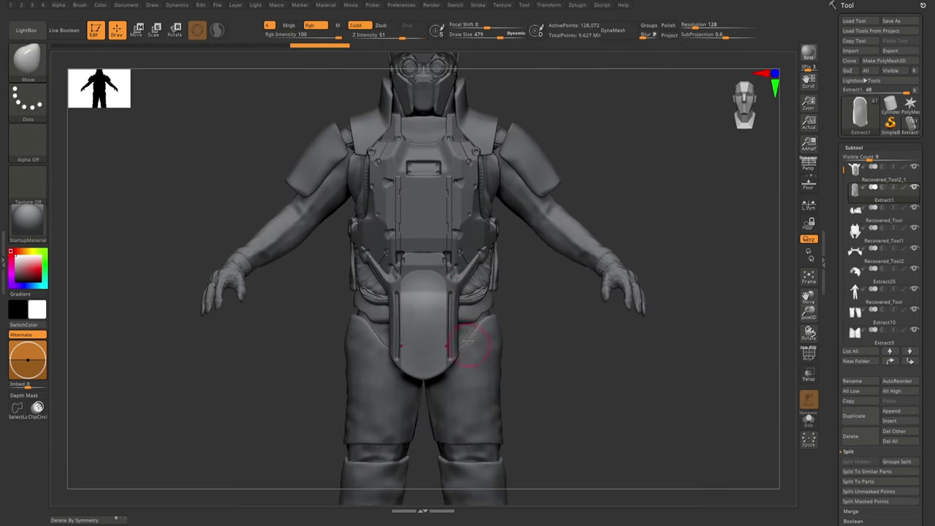
- Enlarge the brush and pick the round Alpha 14 for detailing the front flap
{"action": "right_click_drag", "start_coordinate": [468, 341], "coordinate": [433, 327], "text": "ctrl"}
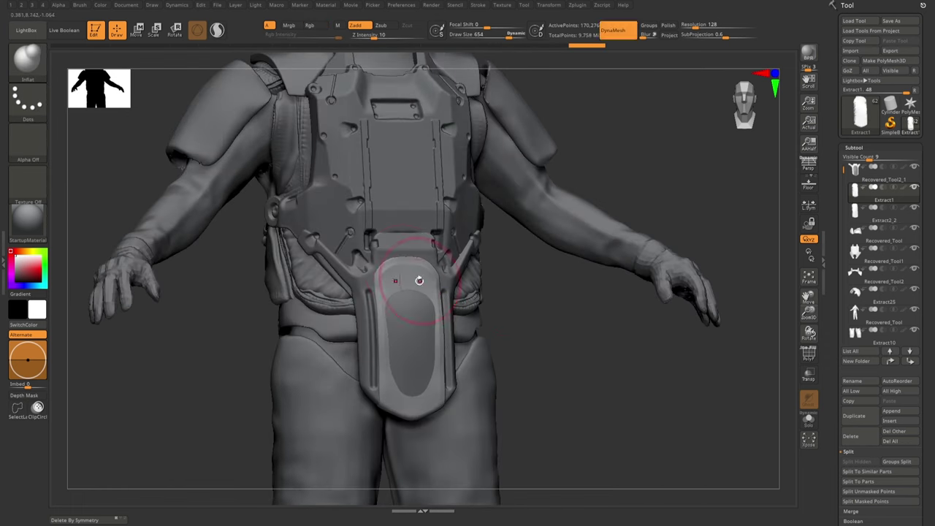
{"action": "mouse_move", "coordinate": [410, 301]}
{"action": "right_mouse_down"}
{"action": "mouse_move", "coordinate": [365, 292]}
{"action": "mouse_move", "coordinate": [344, 329]}
{"action": "right_mouse_up"}
{"action": "key", "text": "space"}
{"action": "left_click_drag", "start_coordinate": [338, 310], "coordinate": [387, 301]}
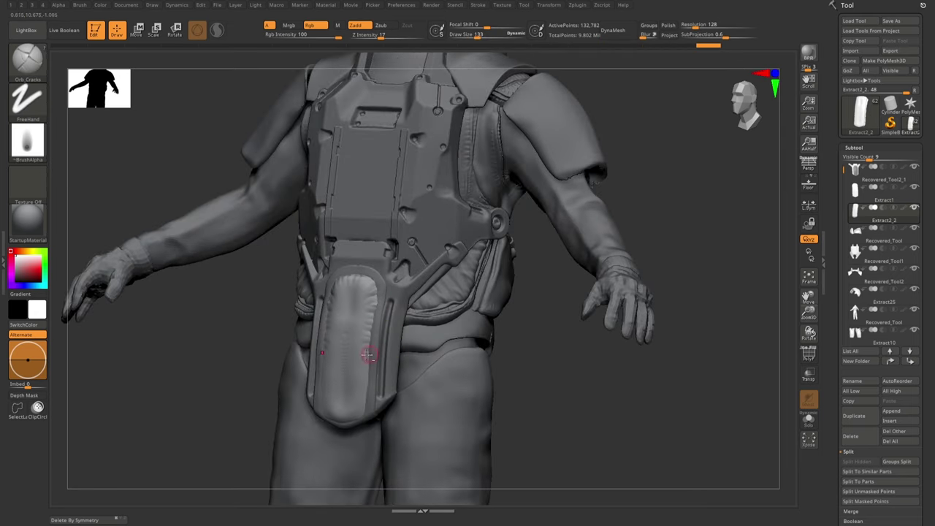
{"action": "left_click", "coordinate": [27, 140]}
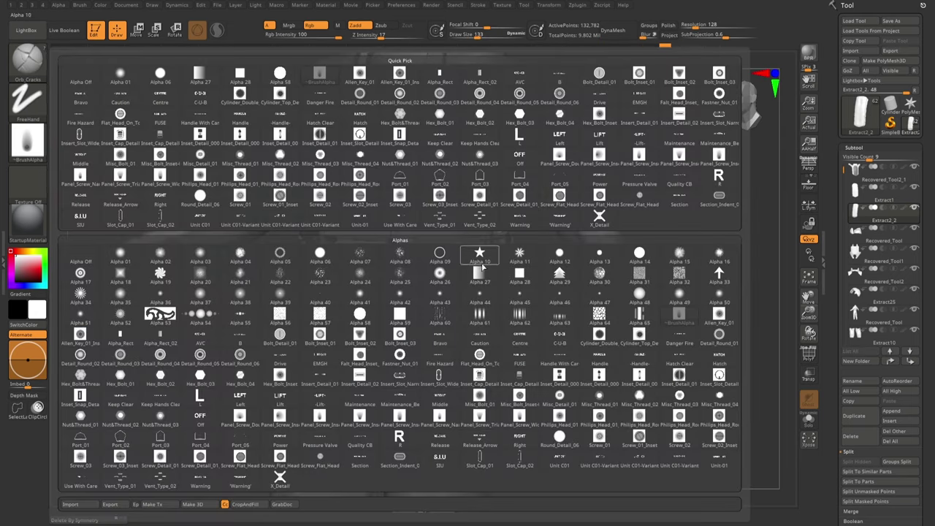
{"action": "left_click", "coordinate": [639, 254]}
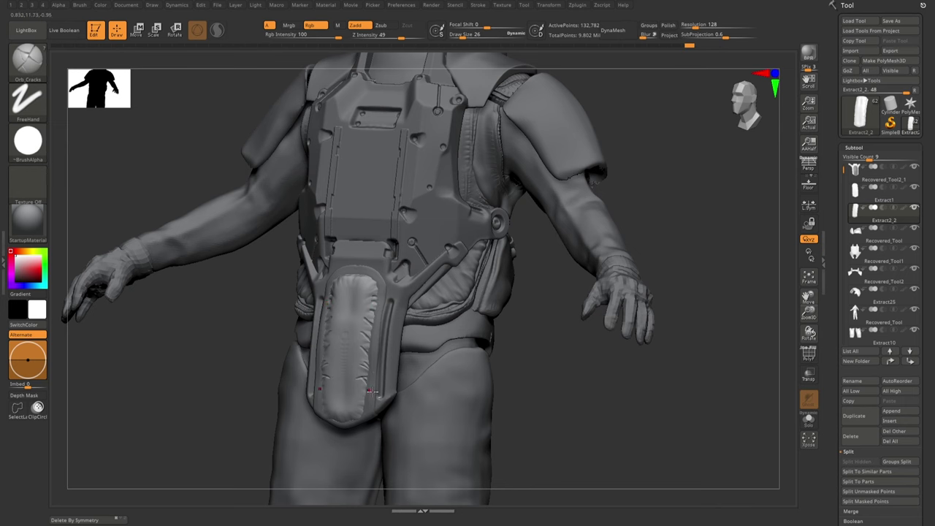
{"action": "right_click_drag", "start_coordinate": [358, 341], "coordinate": [281, 274], "text": "ctrl"}
- Load a custom alpha for Extract1, solo the front pouch, then show the full model
{"action": "left_click", "coordinate": [281, 274], "text": "alt"}
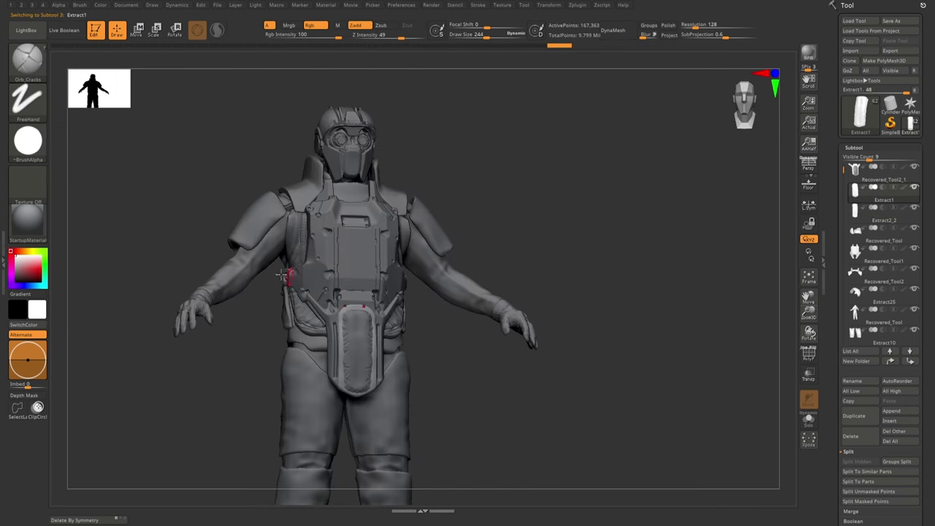
{"action": "left_click", "coordinate": [30, 140]}
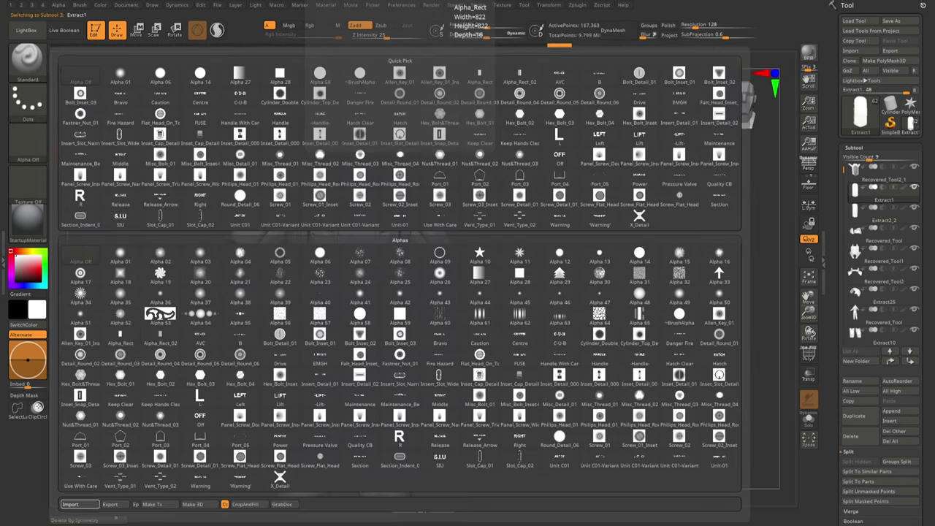
{"action": "left_click", "coordinate": [559, 355]}
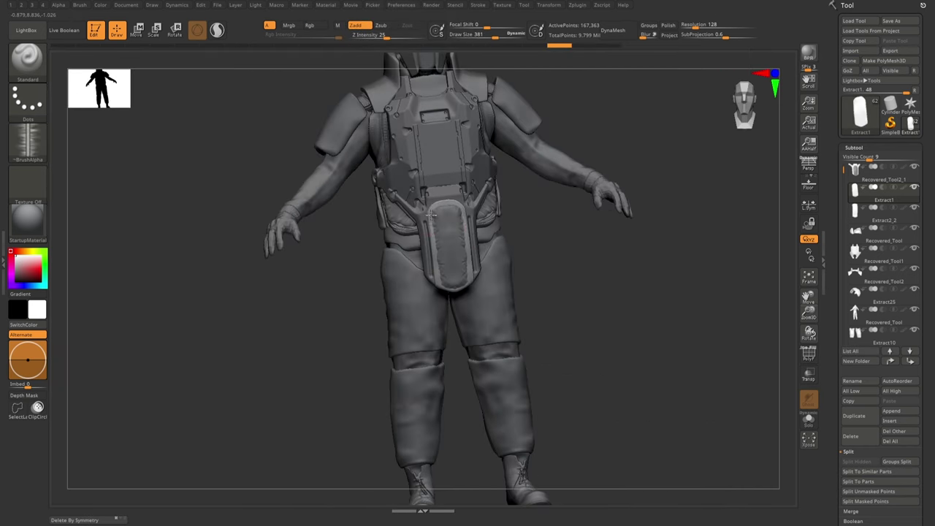
{"action": "right_click_drag", "start_coordinate": [468, 271], "coordinate": [429, 202], "text": "ctrl"}
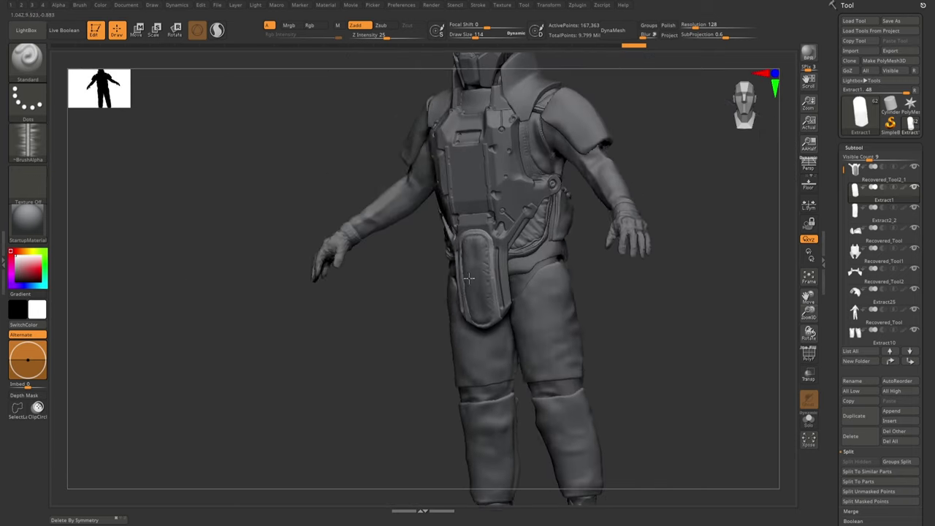
{"action": "left_click", "coordinate": [507, 278], "text": "alt"}
{"action": "key", "text": "ctrl+shift+s"}
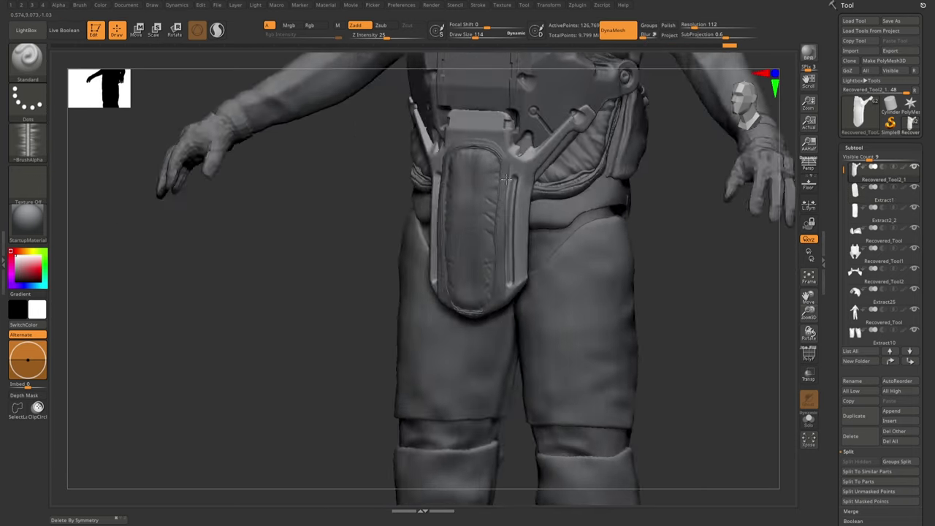
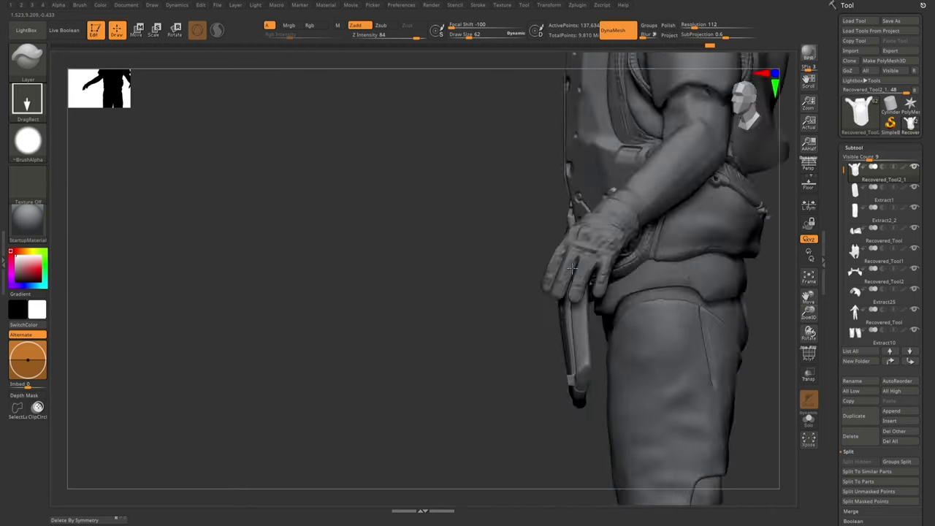
- Make Recovered_Tool1 active and review the torso from three-quarter and front angles
{"action": "left_click", "coordinate": [555, 248], "text": "alt"}
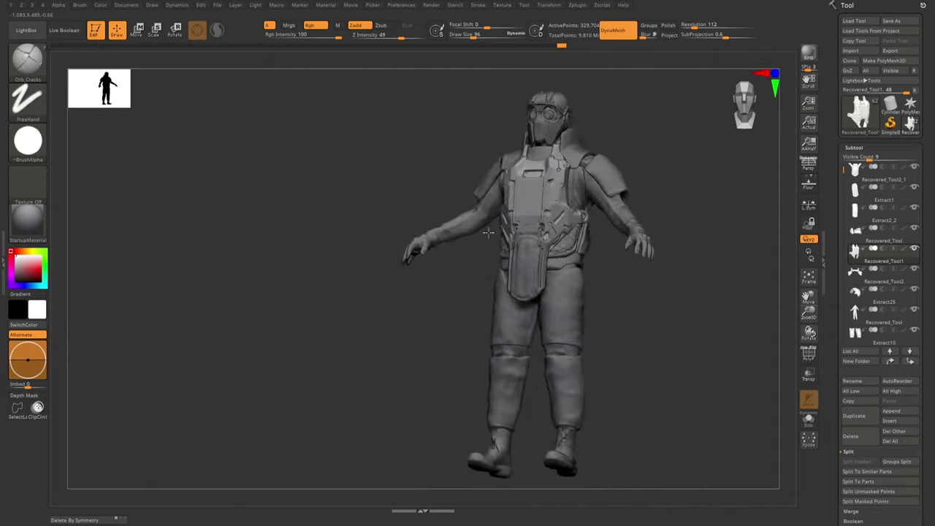
{"action": "right_click_drag", "start_coordinate": [482, 171], "coordinate": [476, 252]}
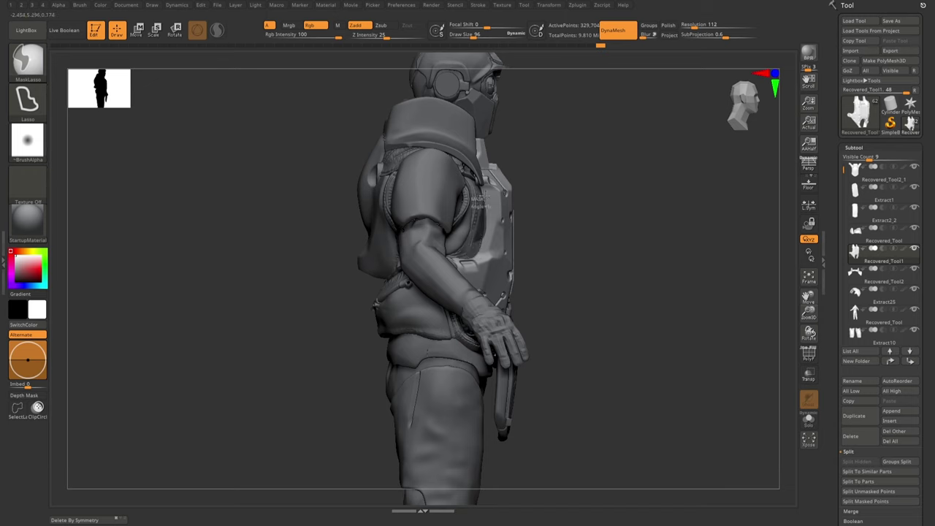
{"action": "key", "text": "w"}
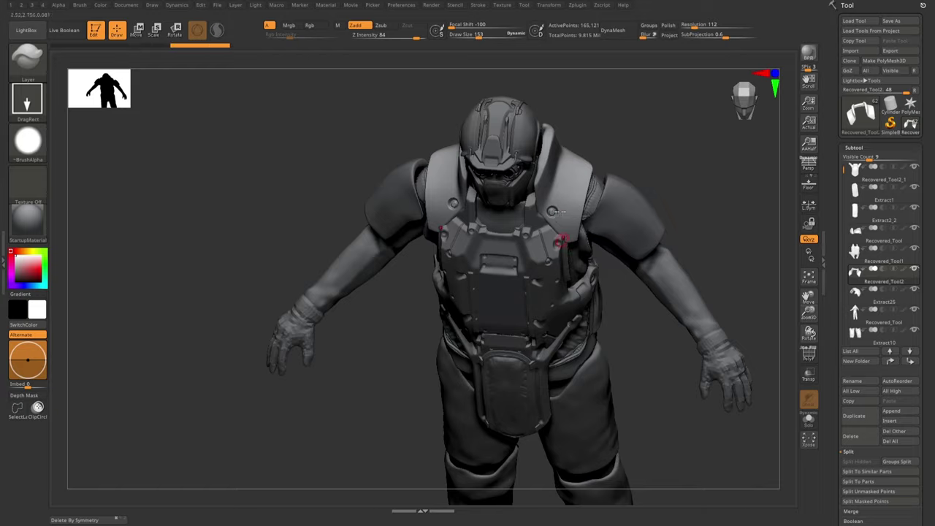
{"action": "right_click_drag", "start_coordinate": [557, 211], "coordinate": [634, 172]}
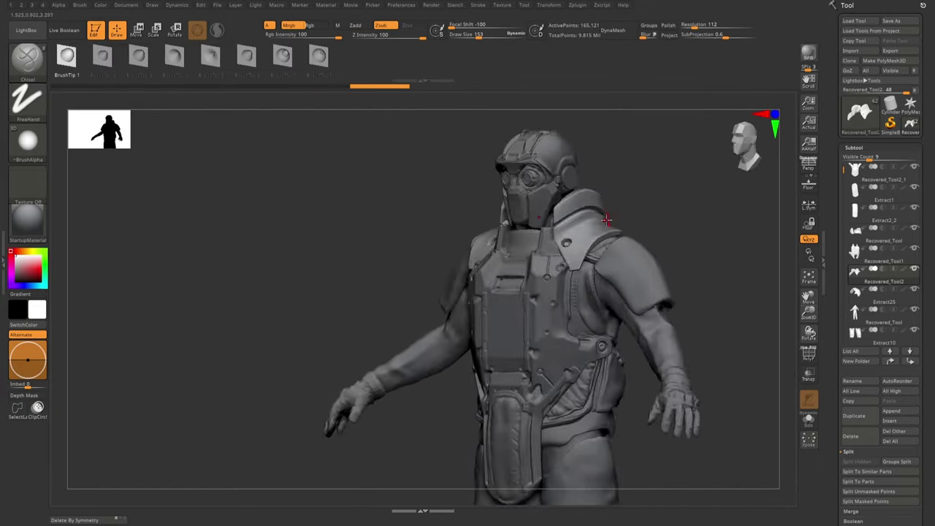
{"action": "mouse_move", "coordinate": [571, 208]}
{"action": "right_mouse_down"}
{"action": "mouse_move", "coordinate": [452, 272]}
{"action": "mouse_move", "coordinate": [516, 294]}
{"action": "right_mouse_up"}
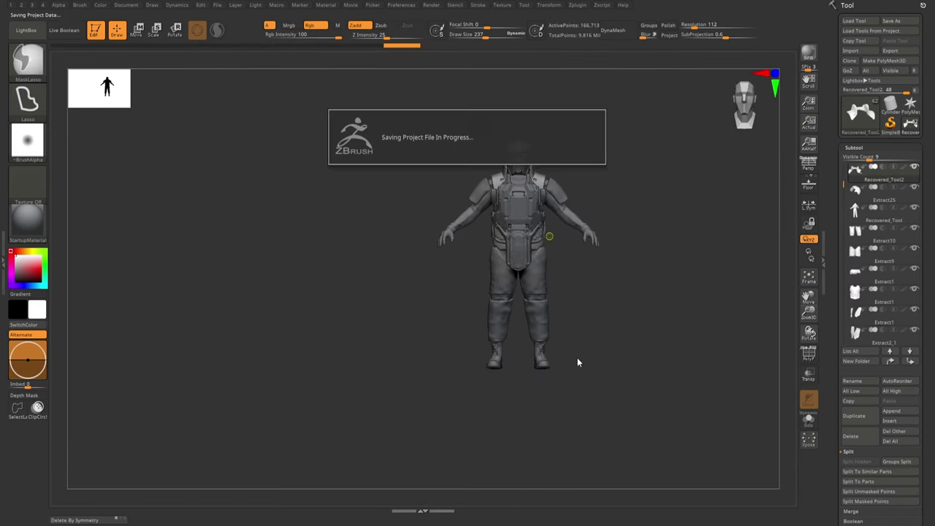
- Orbit around the isolated shoulder piece and make Extract2 the active subtool
{"action": "mouse_move", "coordinate": [475, 214]}
{"action": "right_mouse_down"}
{"action": "mouse_move", "coordinate": [517, 165]}
{"action": "mouse_move", "coordinate": [425, 219]}
{"action": "right_mouse_up"}
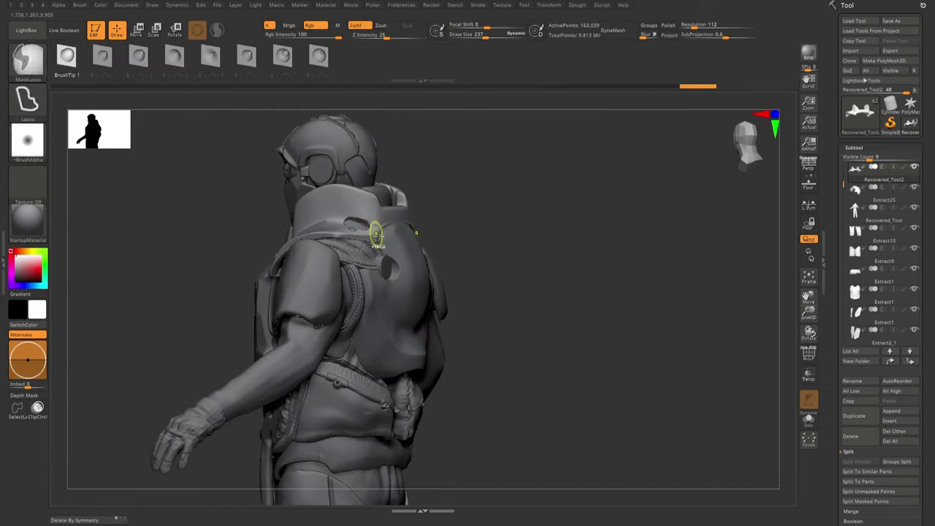
{"action": "right_click_drag", "start_coordinate": [406, 254], "coordinate": [317, 251]}
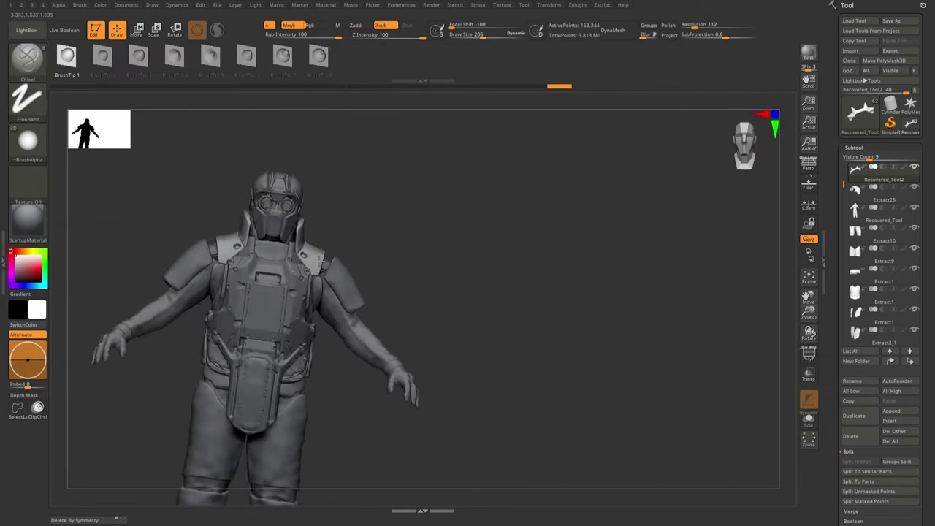
{"action": "left_click", "coordinate": [367, 251], "text": "alt"}
{"action": "key", "text": "s"}
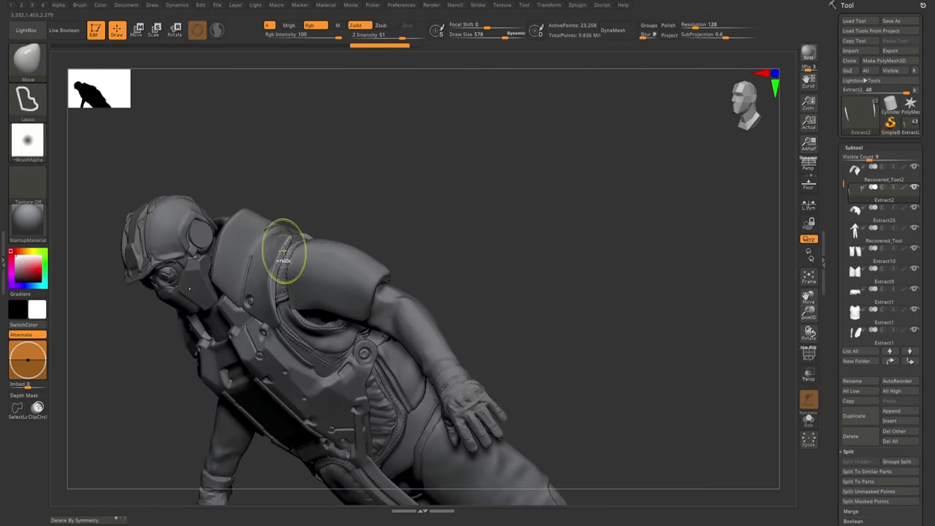
- On Recovered_Tool2, paint a red trim along the shoulder pad edge
{"action": "mouse_move", "coordinate": [263, 309]}
{"action": "right_mouse_down"}
{"action": "mouse_move", "coordinate": [231, 246]}
{"action": "mouse_move", "coordinate": [332, 233]}
{"action": "mouse_move", "coordinate": [319, 253]}
{"action": "mouse_move", "coordinate": [344, 255]}
{"action": "right_mouse_up"}
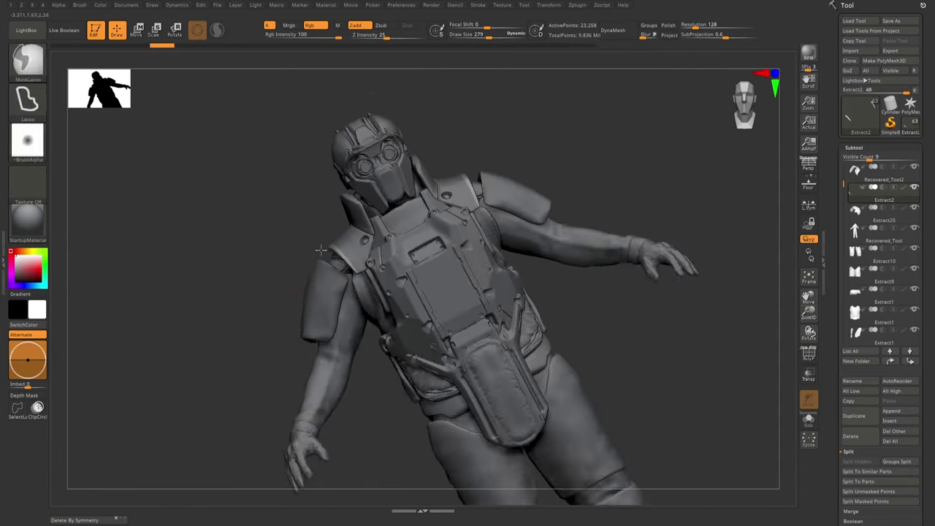
{"action": "left_click", "coordinate": [345, 255], "text": "alt"}
{"action": "right_click_drag", "start_coordinate": [345, 254], "coordinate": [303, 271]}
{"action": "left_click", "coordinate": [350, 252], "text": "alt"}
- Fill the model grey-blue and orbit around the coloured Recovered_Tool2_1 chest armor
{"action": "key", "text": "s"}
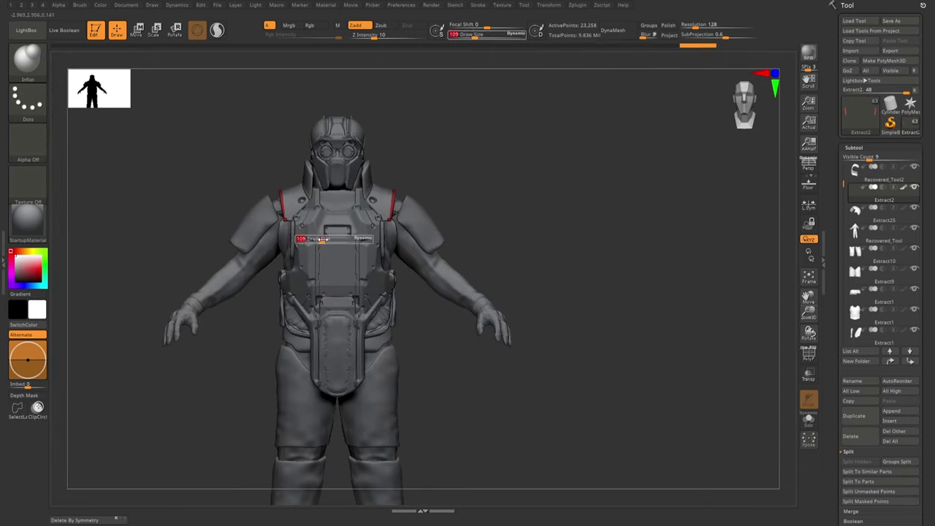
{"action": "left_click", "coordinate": [100, 5]}
{"action": "left_click", "coordinate": [127, 192]}
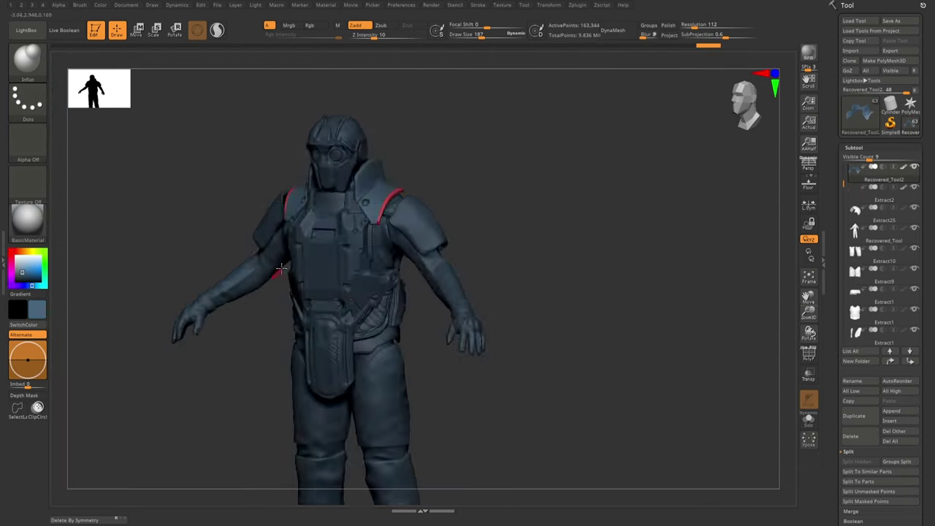
{"action": "left_click", "coordinate": [300, 239], "text": "alt"}
{"action": "left_click_drag", "start_coordinate": [190, 95], "coordinate": [129, 64]}
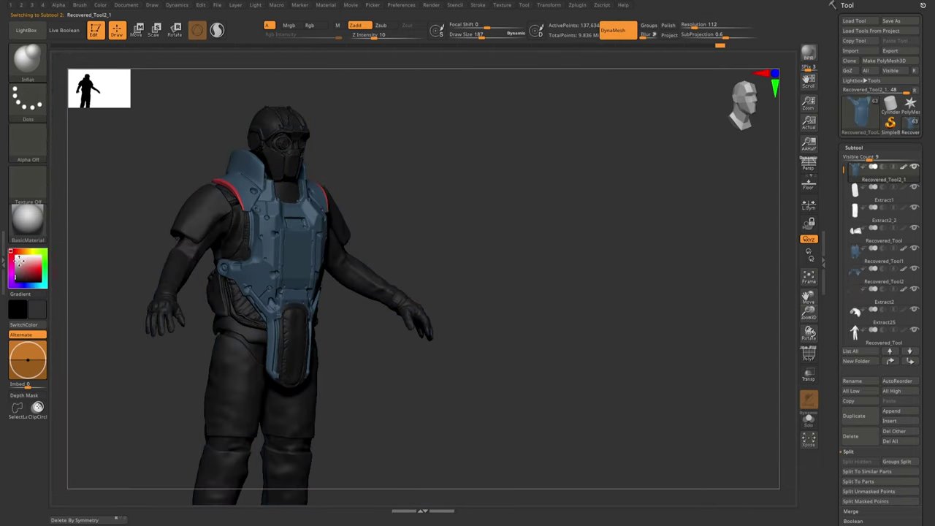
{"action": "left_click_drag", "start_coordinate": [274, 223], "coordinate": [351, 222]}
- Apply the MatCap White material, review it from several angles, and reselect armor pieces
{"action": "left_click", "coordinate": [28, 218]}
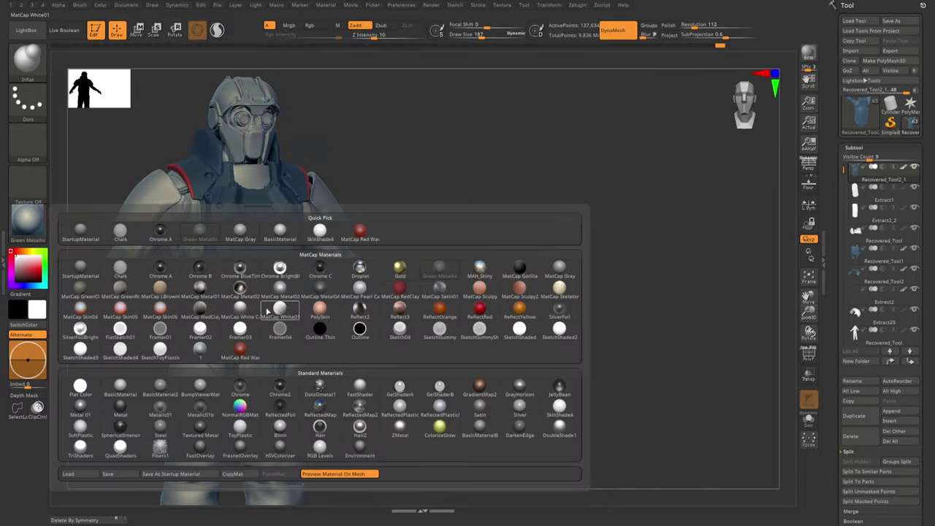
{"action": "left_click", "coordinate": [80, 386]}
{"action": "left_click_drag", "start_coordinate": [512, 292], "coordinate": [380, 293]}
{"action": "left_click_drag", "start_coordinate": [29, 274], "coordinate": [40, 265]}
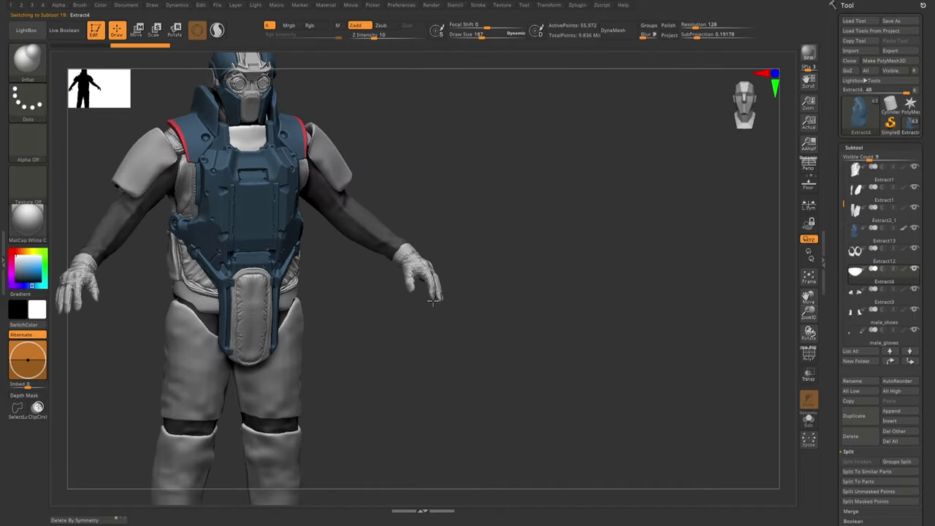
{"action": "left_click_drag", "start_coordinate": [325, 278], "coordinate": [354, 256]}
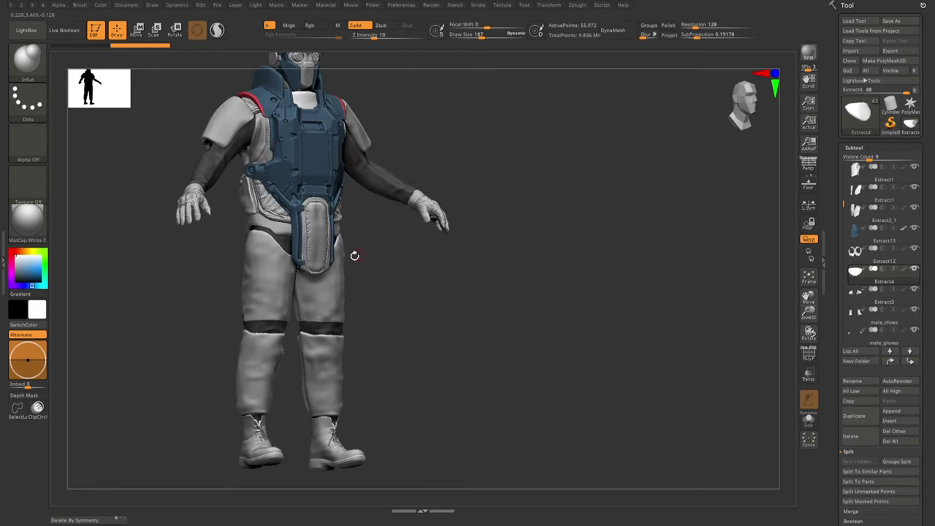
{"action": "left_click_drag", "start_coordinate": [401, 352], "coordinate": [360, 227]}
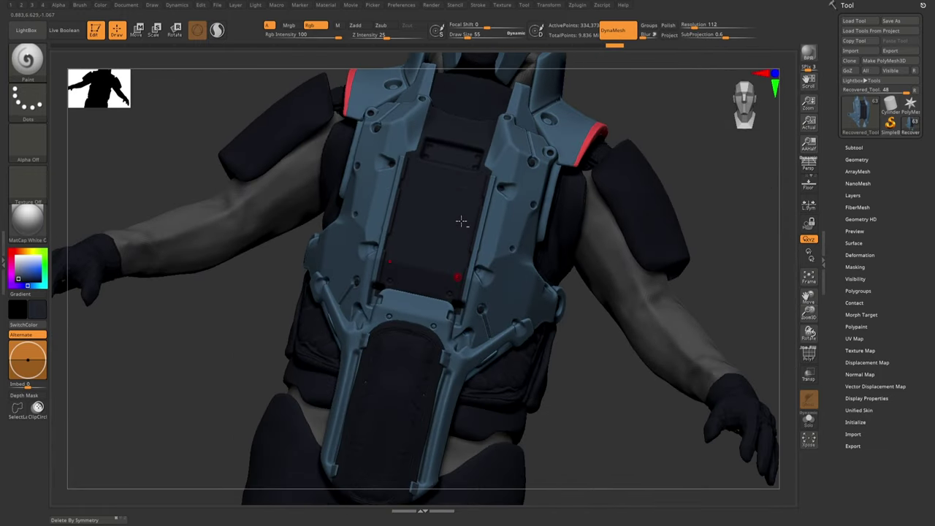
{"action": "left_click", "coordinate": [387, 223], "text": "alt"}
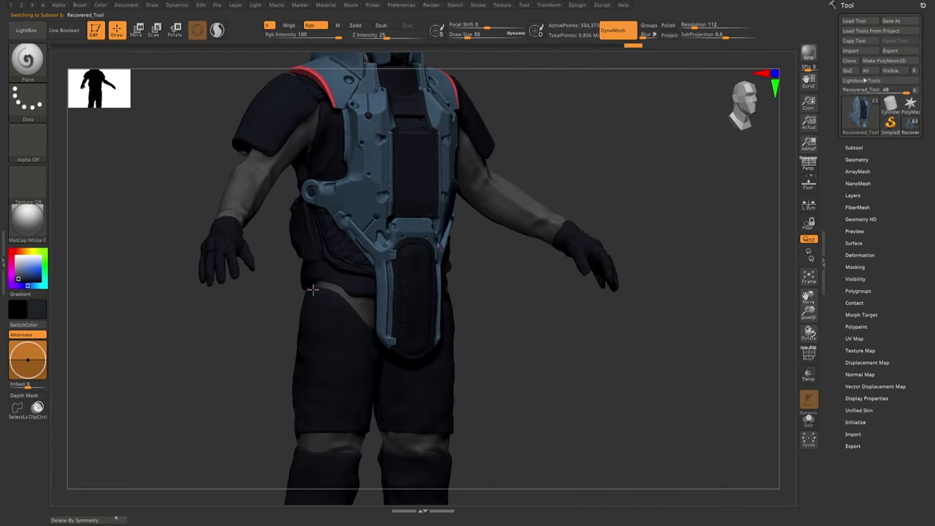
{"action": "left_click", "coordinate": [385, 150], "text": "alt"}
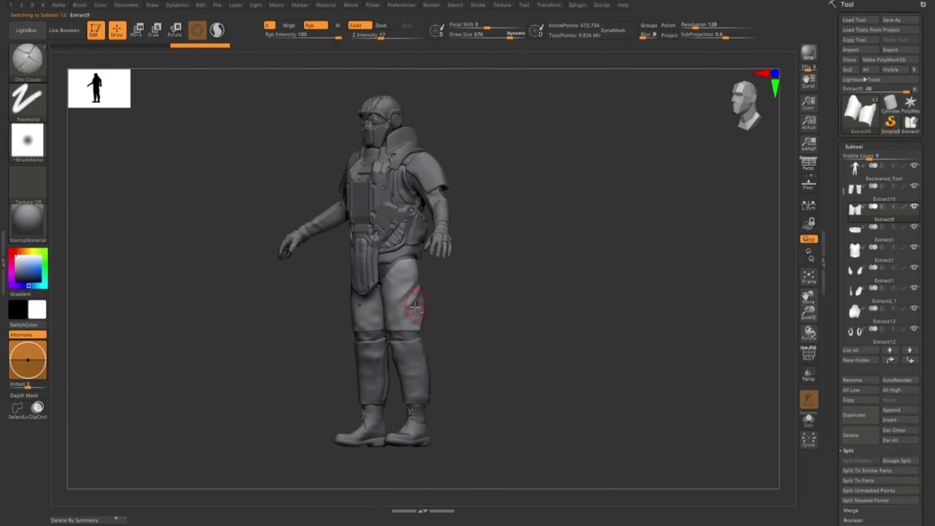
- Select Extract10, then Extract9, and solo the back plate to inspect it
{"action": "right_click_drag", "start_coordinate": [415, 307], "coordinate": [422, 292]}
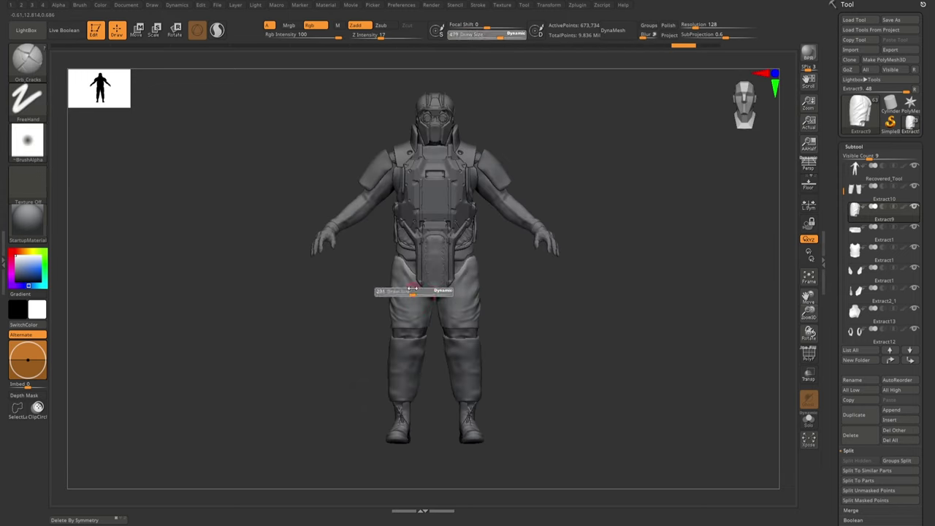
{"action": "mouse_move", "coordinate": [430, 298]}
{"action": "right_mouse_down"}
{"action": "mouse_move", "coordinate": [386, 296]}
{"action": "mouse_move", "coordinate": [385, 261]}
{"action": "mouse_move", "coordinate": [395, 267]}
{"action": "mouse_move", "coordinate": [367, 299]}
{"action": "mouse_move", "coordinate": [403, 278]}
{"action": "mouse_move", "coordinate": [418, 252]}
{"action": "mouse_move", "coordinate": [471, 343]}
{"action": "mouse_move", "coordinate": [496, 325]}
{"action": "mouse_move", "coordinate": [517, 327]}
{"action": "mouse_move", "coordinate": [514, 363]}
{"action": "mouse_move", "coordinate": [556, 329]}
{"action": "mouse_move", "coordinate": [612, 313]}
{"action": "mouse_move", "coordinate": [588, 331]}
{"action": "right_mouse_up"}
{"action": "left_click", "coordinate": [403, 278], "text": "alt"}
{"action": "mouse_move", "coordinate": [607, 274]}
{"action": "right_mouse_down"}
{"action": "mouse_move", "coordinate": [637, 356]}
{"action": "mouse_move", "coordinate": [655, 328]}
{"action": "mouse_move", "coordinate": [588, 328]}
{"action": "mouse_move", "coordinate": [651, 328]}
{"action": "mouse_move", "coordinate": [612, 290]}
{"action": "right_mouse_up"}
{"action": "left_click", "coordinate": [612, 290], "text": "alt"}
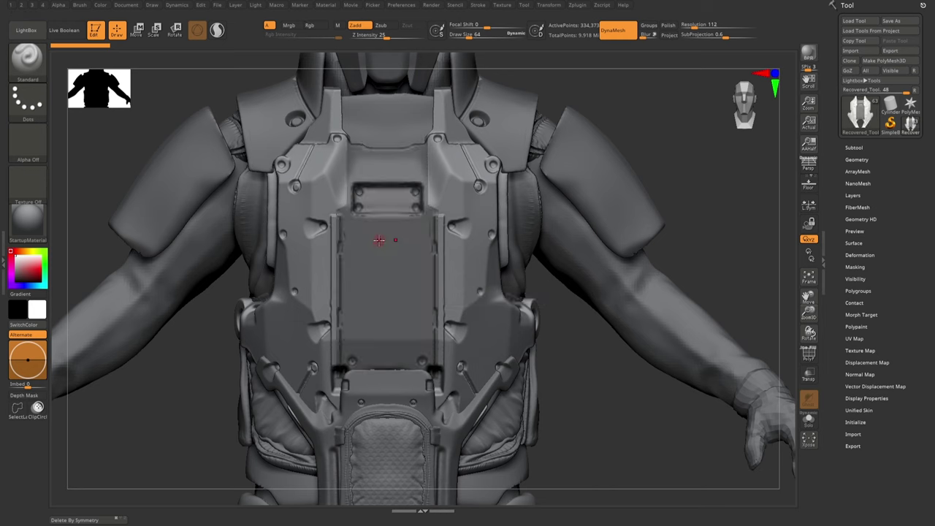
{"action": "left_click", "coordinate": [379, 240], "text": "alt"}
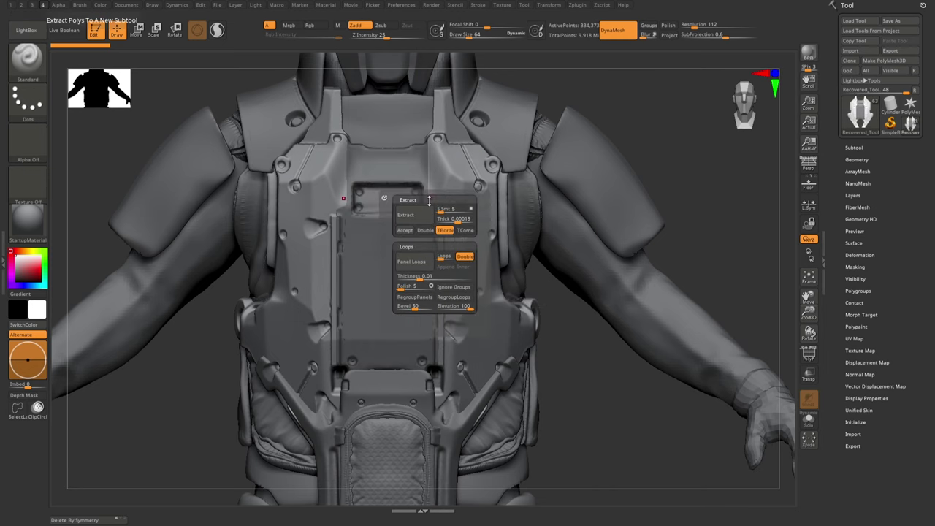
{"action": "key", "text": "w"}
{"action": "right_click_drag", "start_coordinate": [417, 205], "coordinate": [460, 395]}
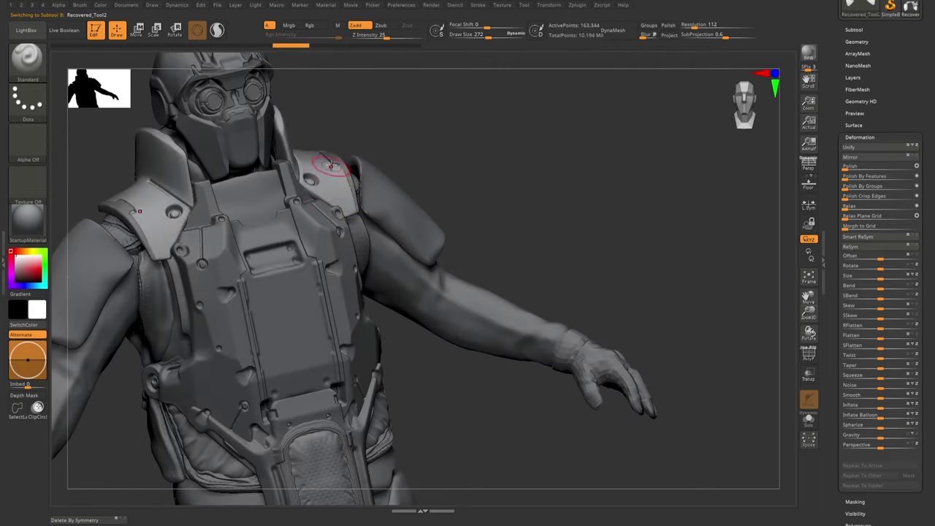
- Frame the whole figure and orbit to review the torso and the two isolated pieces
{"action": "right_click_drag", "start_coordinate": [332, 179], "coordinate": [332, 285], "text": "shift"}
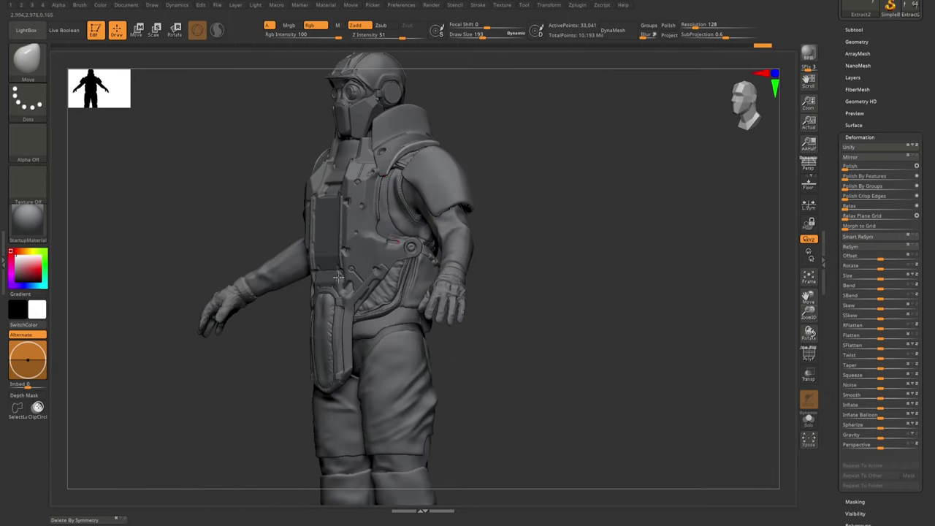
{"action": "right_click_drag", "start_coordinate": [434, 209], "coordinate": [414, 283]}
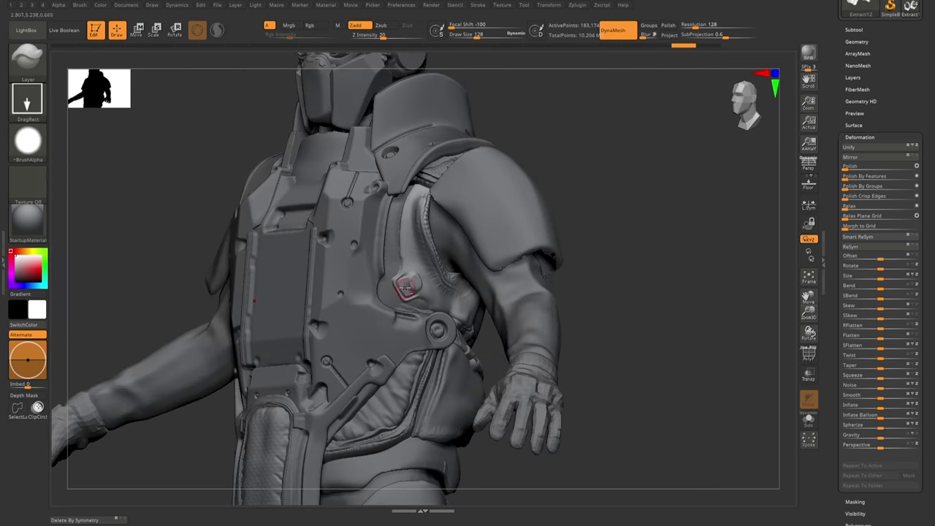
{"action": "key", "text": "space"}
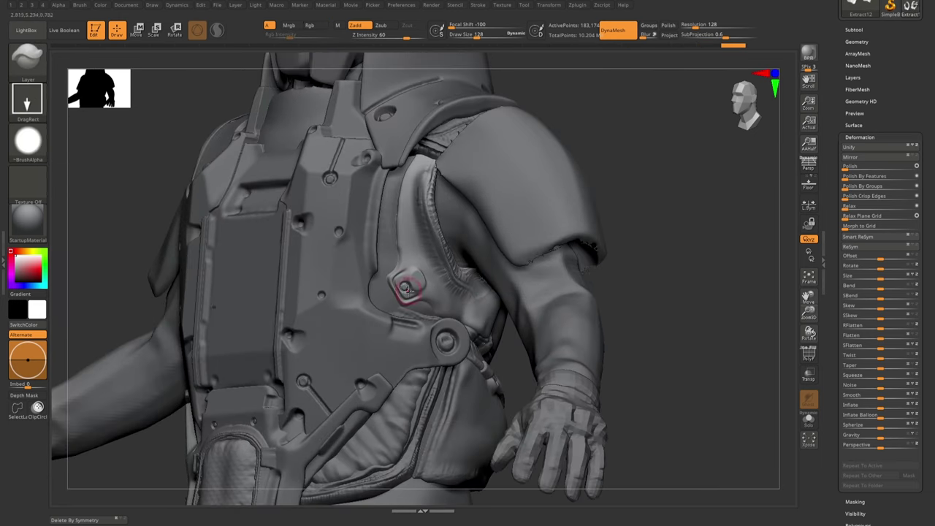
{"action": "key", "text": "f"}
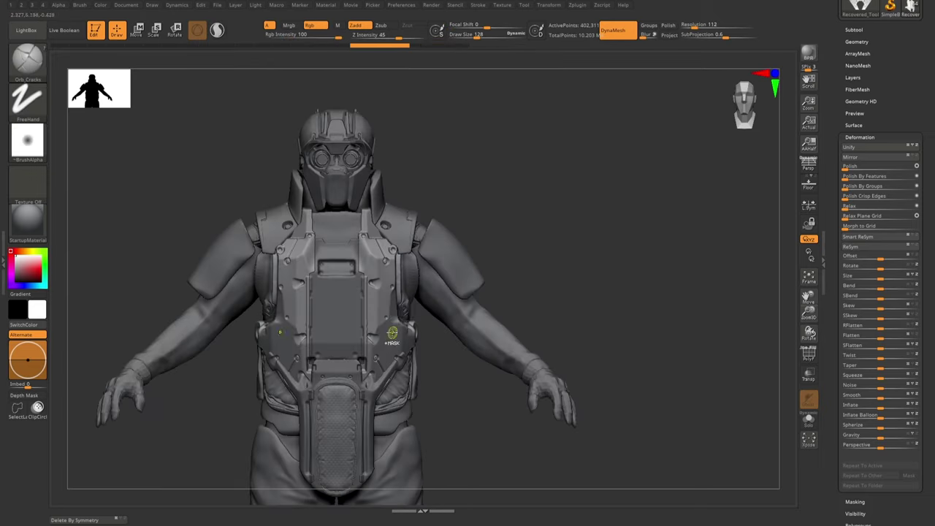
{"action": "right_click_drag", "start_coordinate": [392, 334], "coordinate": [372, 318]}
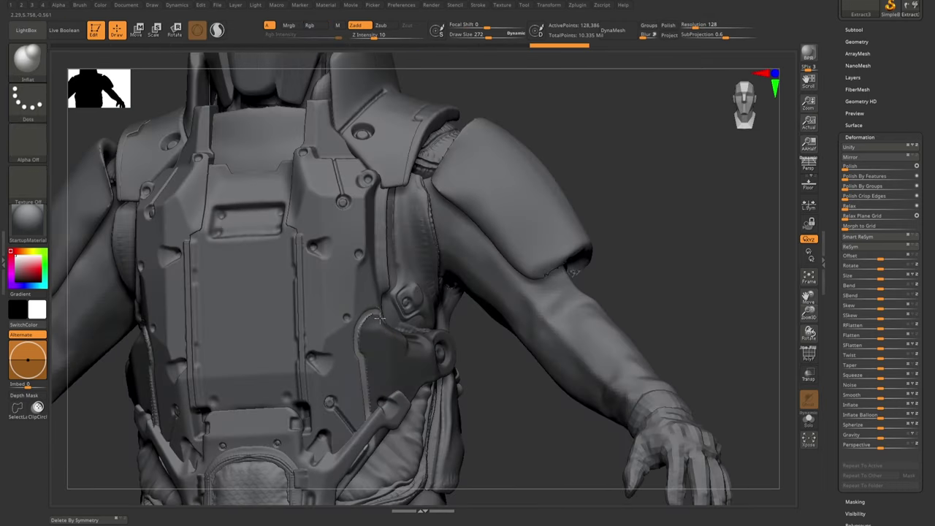
{"action": "mouse_move", "coordinate": [379, 316]}
{"action": "right_mouse_down"}
{"action": "mouse_move", "coordinate": [393, 343]}
{"action": "mouse_move", "coordinate": [365, 413]}
{"action": "right_mouse_up"}
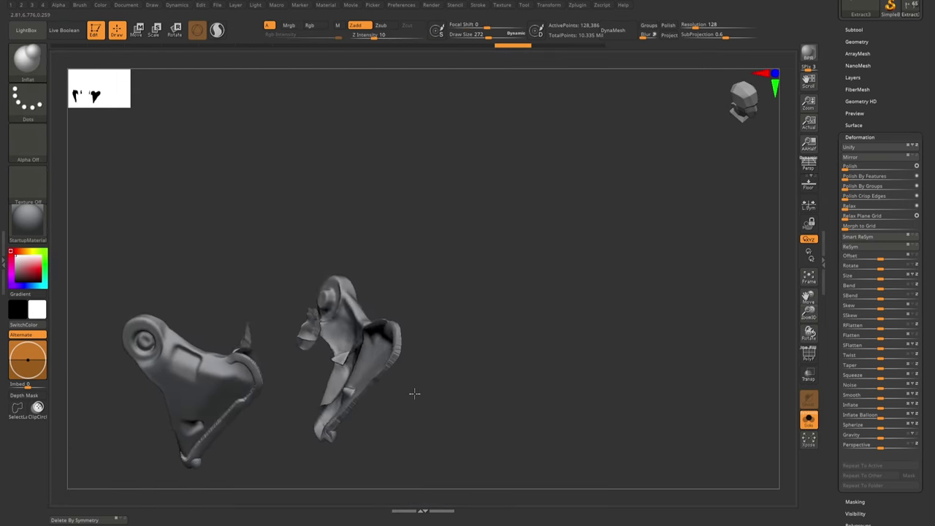
{"action": "right_click_drag", "start_coordinate": [413, 392], "coordinate": [454, 209]}
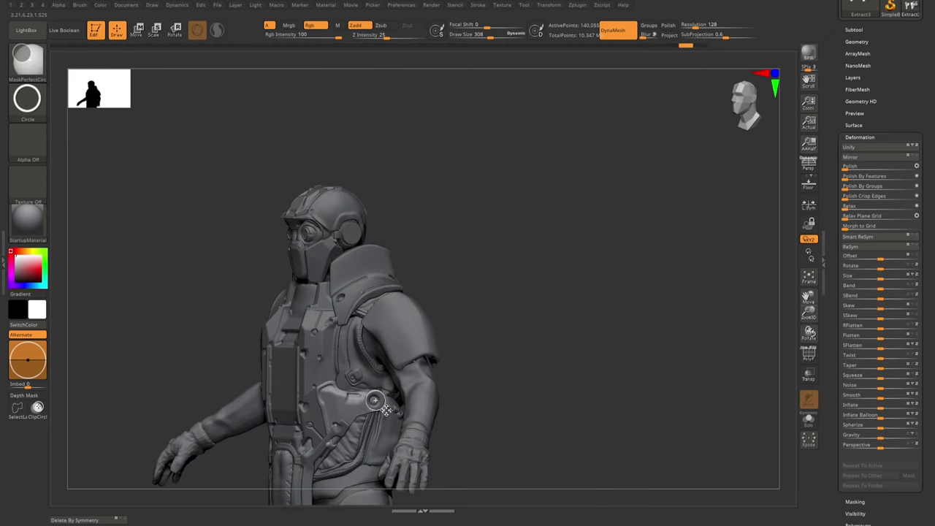
{"action": "scroll", "coordinate": [374, 400], "scroll_direction": "up", "scroll_amount": 3}
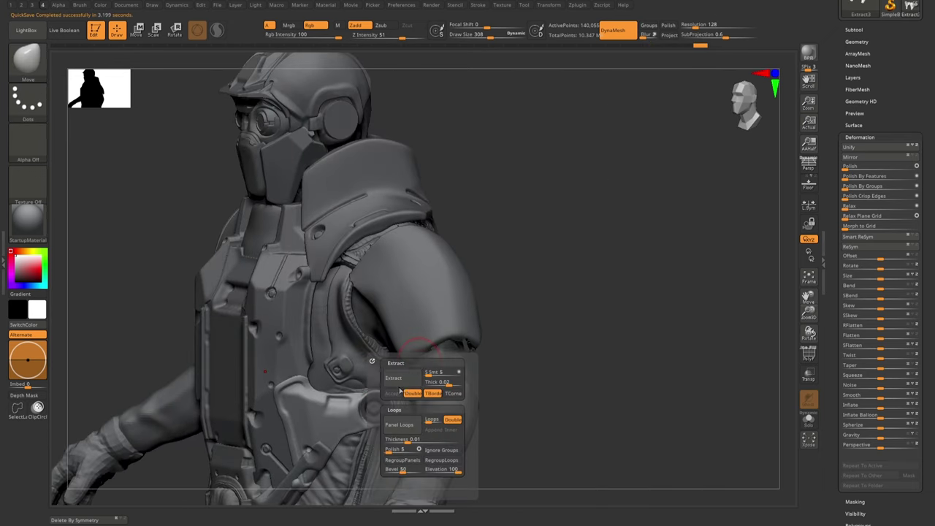
- Adjust right-panel settings, then solo the shoulder armor and show its PolyF wireframe
{"action": "key", "text": "w"}
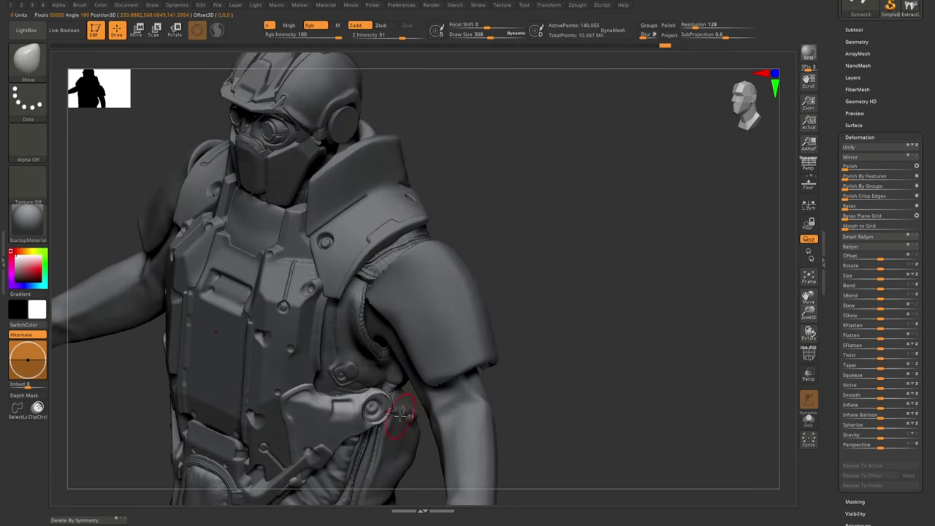
{"action": "left_click_drag", "start_coordinate": [835, 413], "coordinate": [835, 248]}
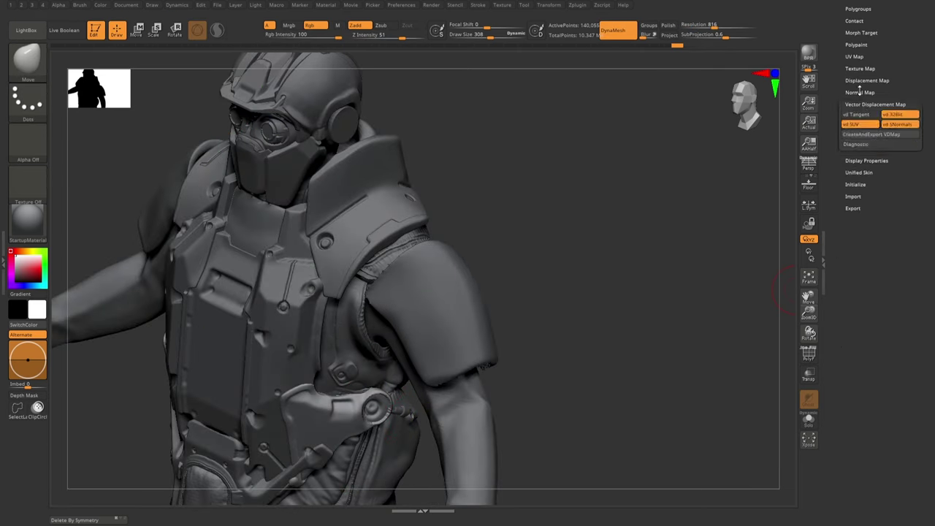
{"action": "left_click_drag", "start_coordinate": [869, 18], "coordinate": [840, 241]}
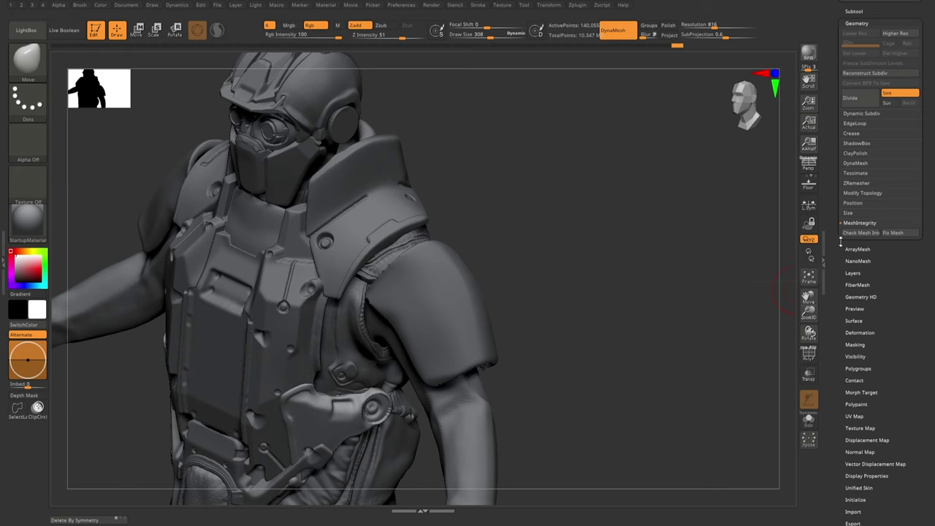
{"action": "left_click_drag", "start_coordinate": [555, 320], "coordinate": [379, 404]}
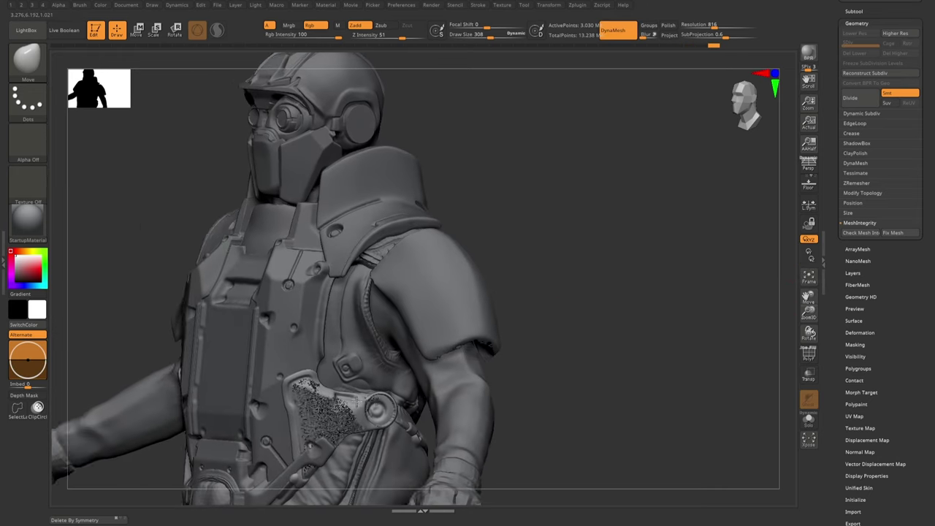
{"action": "left_click_drag", "start_coordinate": [566, 245], "coordinate": [379, 409]}
{"action": "left_click", "coordinate": [380, 409], "text": "alt"}
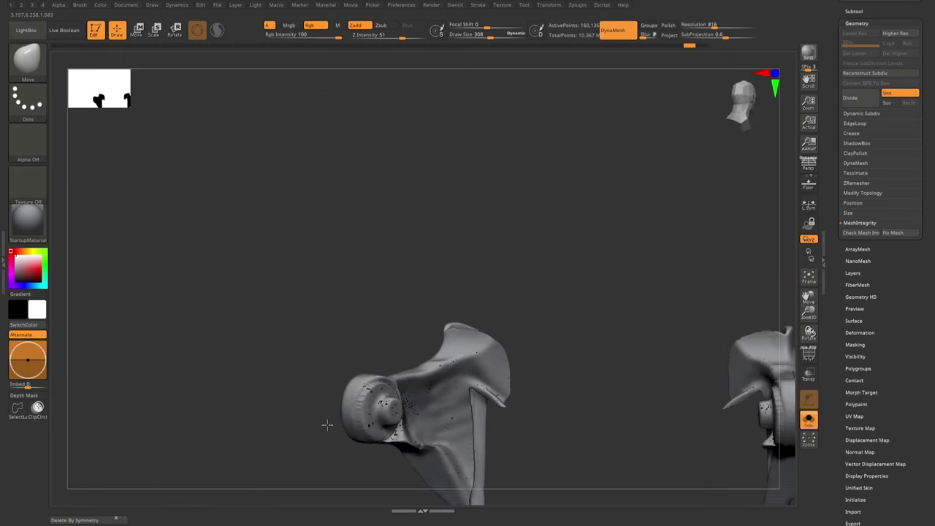
{"action": "key", "text": "shift+f"}
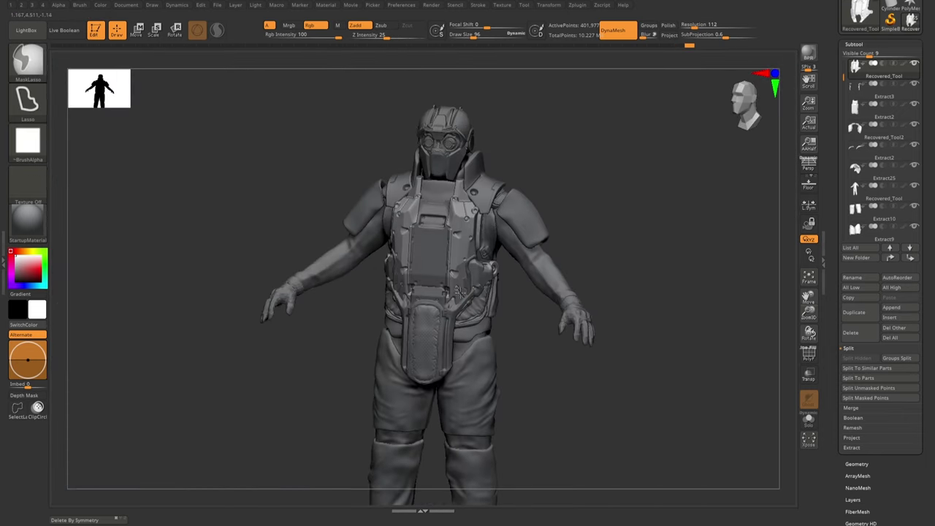
- Orbit the soldier between front, back and side views to inspect the back and leg
{"action": "scroll", "coordinate": [475, 331], "scroll_direction": "up", "scroll_amount": 3}
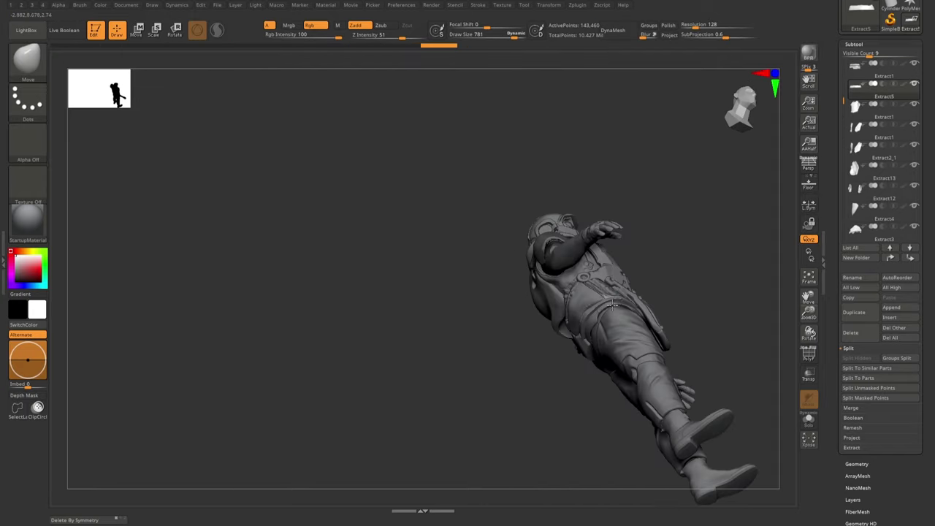
{"action": "right_click_drag", "start_coordinate": [612, 307], "coordinate": [576, 363]}
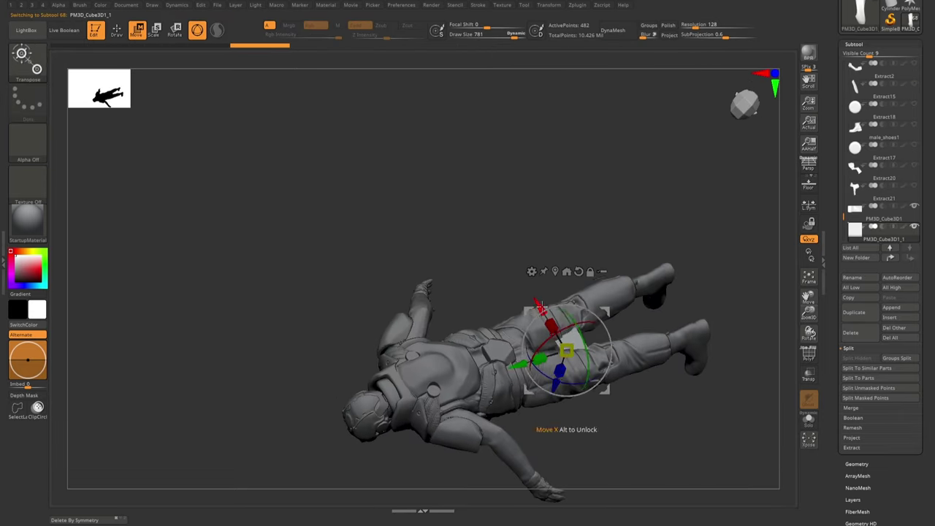
{"action": "right_click_drag", "start_coordinate": [528, 232], "coordinate": [577, 271]}
{"action": "right_click_drag", "start_coordinate": [533, 230], "coordinate": [546, 295]}
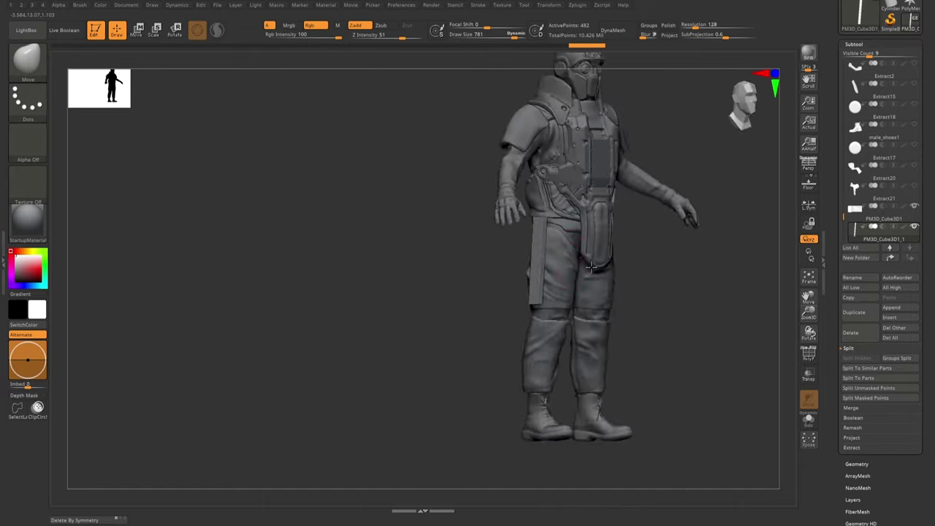
{"action": "right_click_drag", "start_coordinate": [607, 356], "coordinate": [592, 345]}
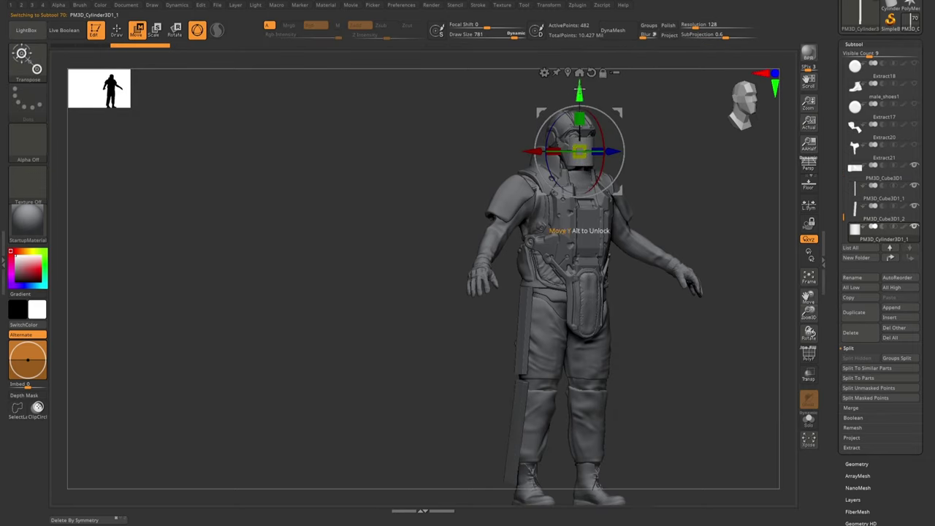
{"action": "mouse_move", "coordinate": [506, 241]}
{"action": "right_mouse_down"}
{"action": "mouse_move", "coordinate": [554, 320]}
{"action": "mouse_move", "coordinate": [512, 314]}
{"action": "mouse_move", "coordinate": [504, 301]}
{"action": "right_mouse_up"}
{"action": "key", "text": "q"}
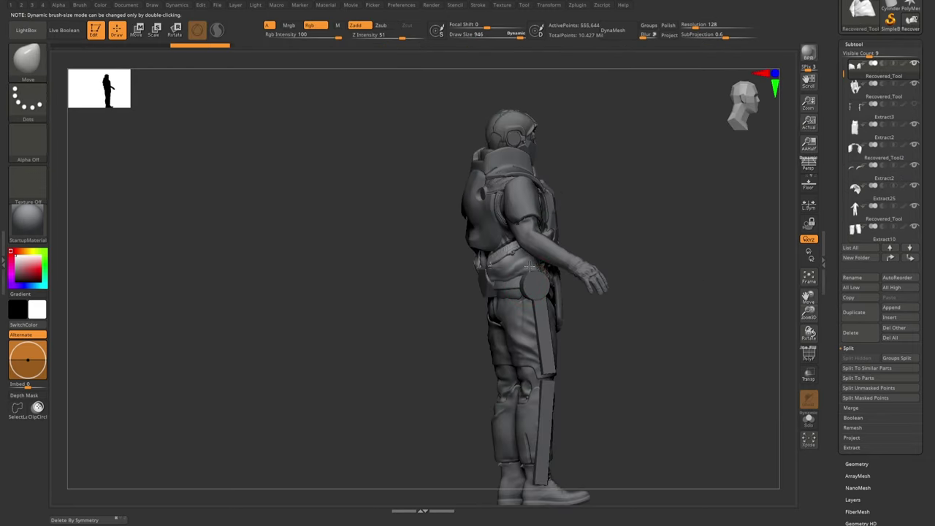
{"action": "right_click_drag", "start_coordinate": [529, 267], "coordinate": [533, 375]}
- Reposition the PM3D_Cylinder3D1_1 strut beside the lower leg
{"action": "left_click", "coordinate": [542, 395], "text": "alt"}
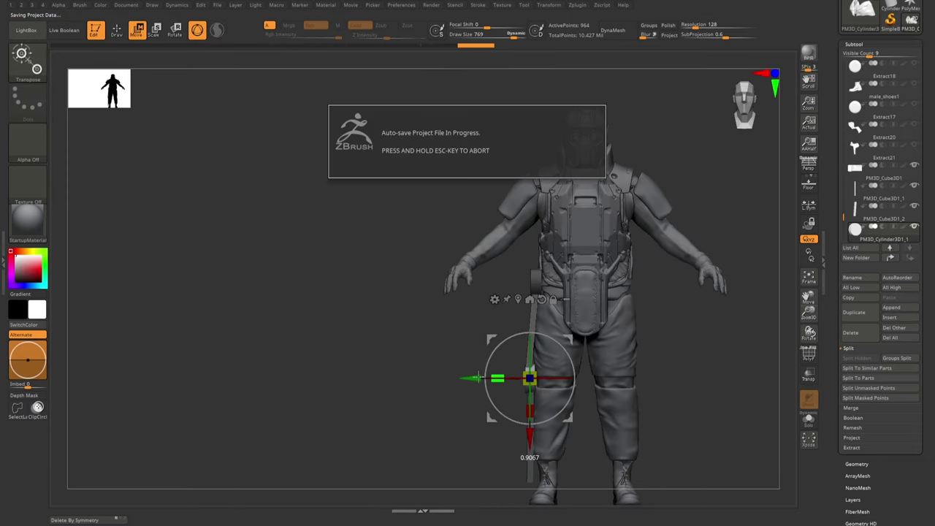
{"action": "left_click", "coordinate": [526, 359], "text": "alt"}
{"action": "mouse_move", "coordinate": [526, 358]}
{"action": "right_mouse_down"}
{"action": "mouse_move", "coordinate": [513, 374]}
{"action": "mouse_move", "coordinate": [572, 309]}
{"action": "right_mouse_up"}
{"action": "key", "text": "q"}
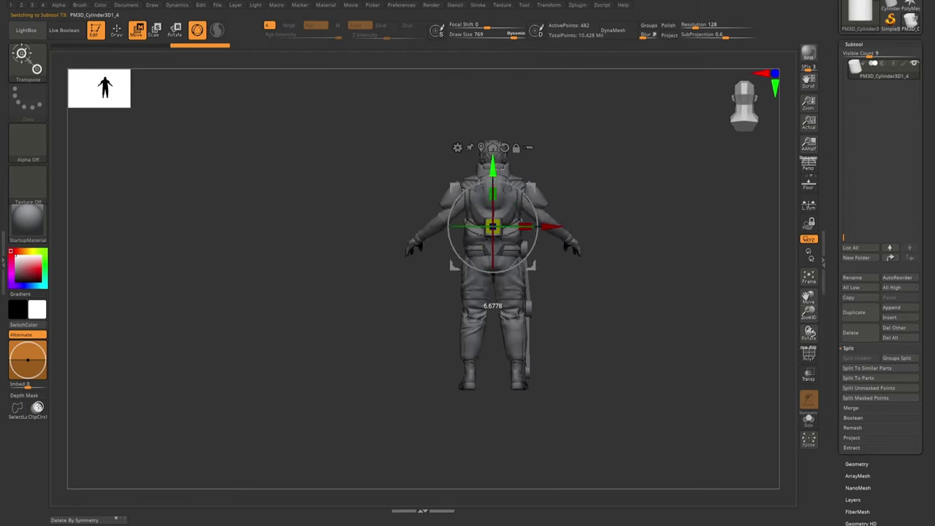
{"action": "mouse_move", "coordinate": [492, 226]}
{"action": "right_mouse_down", "text": "ctrl"}
{"action": "mouse_move", "coordinate": [469, 221]}
{"action": "mouse_move", "coordinate": [475, 176]}
{"action": "mouse_move", "coordinate": [474, 210]}
{"action": "mouse_move", "coordinate": [453, 156]}
{"action": "right_mouse_up", "text": "ctrl"}
{"action": "key", "text": "q"}
{"action": "key", "text": "w"}
- Insert a new PM3D cylinder and move it onto the soldier's back armor
{"action": "left_click", "coordinate": [468, 160], "text": "alt"}
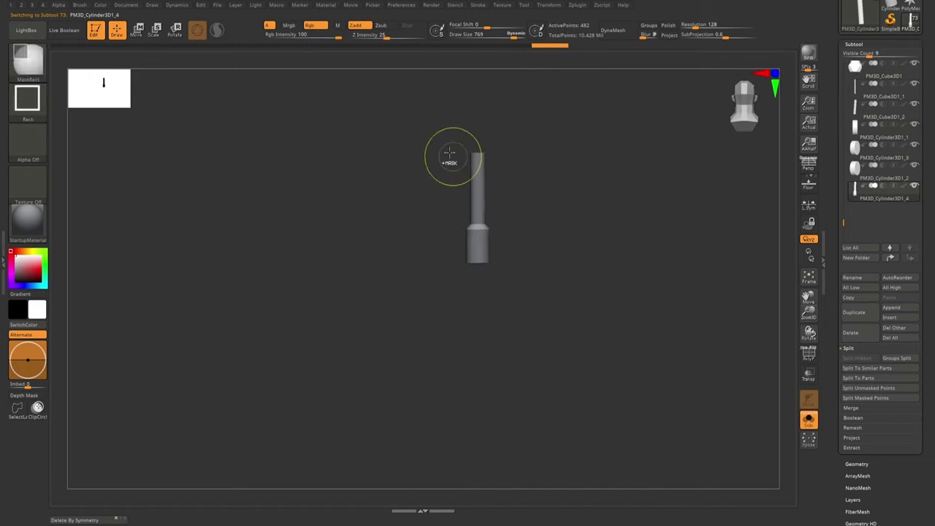
{"action": "left_click", "coordinate": [889, 317]}
{"action": "left_click", "coordinate": [690, 380]}
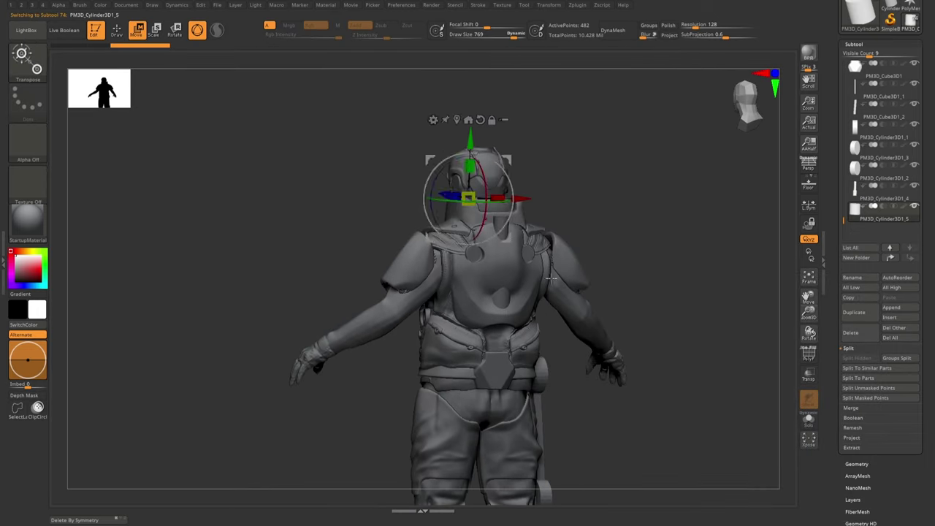
{"action": "mouse_move", "coordinate": [507, 206]}
{"action": "right_mouse_down"}
{"action": "mouse_move", "coordinate": [566, 213]}
{"action": "mouse_move", "coordinate": [526, 219]}
{"action": "mouse_move", "coordinate": [606, 232]}
{"action": "mouse_move", "coordinate": [563, 226]}
{"action": "mouse_move", "coordinate": [555, 234]}
{"action": "mouse_move", "coordinate": [577, 241]}
{"action": "mouse_move", "coordinate": [547, 270]}
{"action": "mouse_move", "coordinate": [626, 319]}
{"action": "right_mouse_up"}
{"action": "key", "text": "q"}
{"action": "key", "text": "w"}
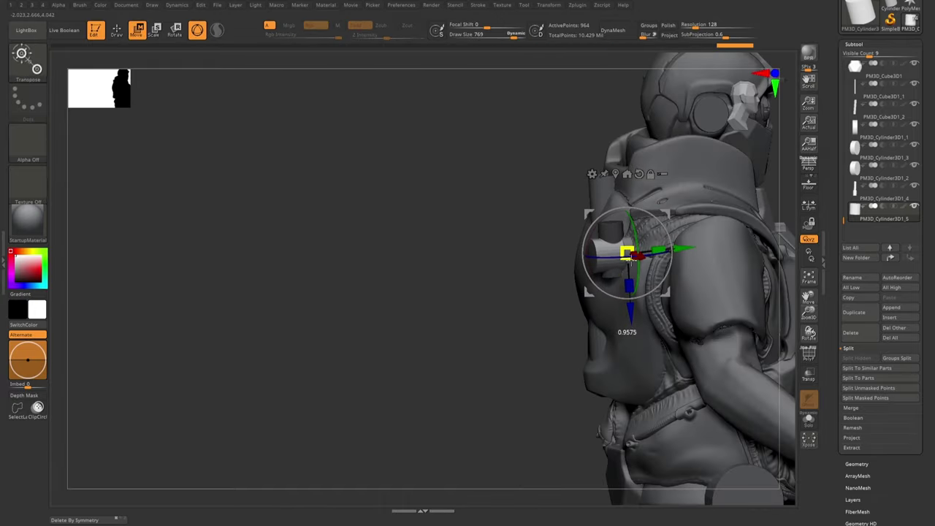
{"action": "key", "text": "q"}
{"action": "mouse_move", "coordinate": [627, 253]}
{"action": "right_mouse_down"}
{"action": "mouse_move", "coordinate": [614, 270]}
{"action": "mouse_move", "coordinate": [617, 285]}
{"action": "mouse_move", "coordinate": [606, 281]}
{"action": "mouse_move", "coordinate": [620, 285]}
{"action": "mouse_move", "coordinate": [591, 267]}
{"action": "mouse_move", "coordinate": [628, 292]}
{"action": "mouse_move", "coordinate": [625, 272]}
{"action": "mouse_move", "coordinate": [548, 247]}
{"action": "right_mouse_up"}
{"action": "key", "text": "s"}
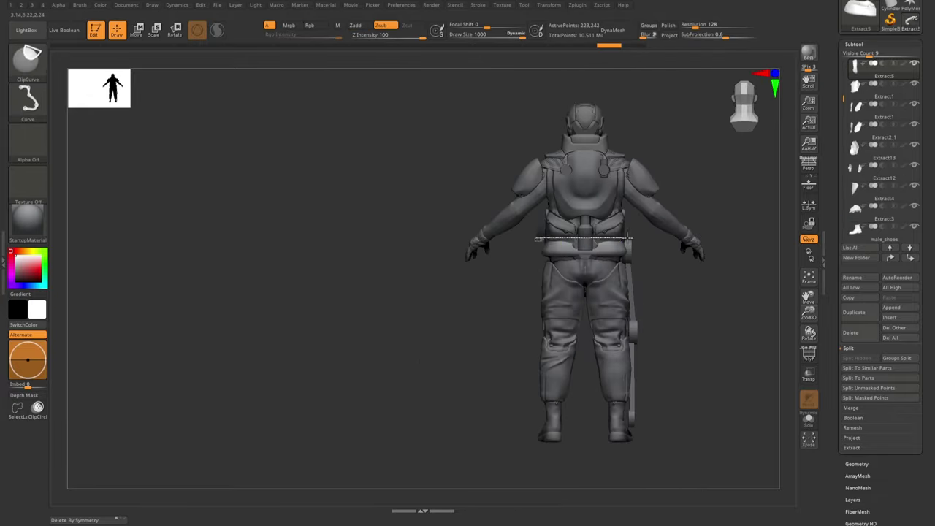
- Select the leg brace part and trim it along a straight cut
{"action": "right_click_drag", "start_coordinate": [630, 239], "coordinate": [600, 282]}
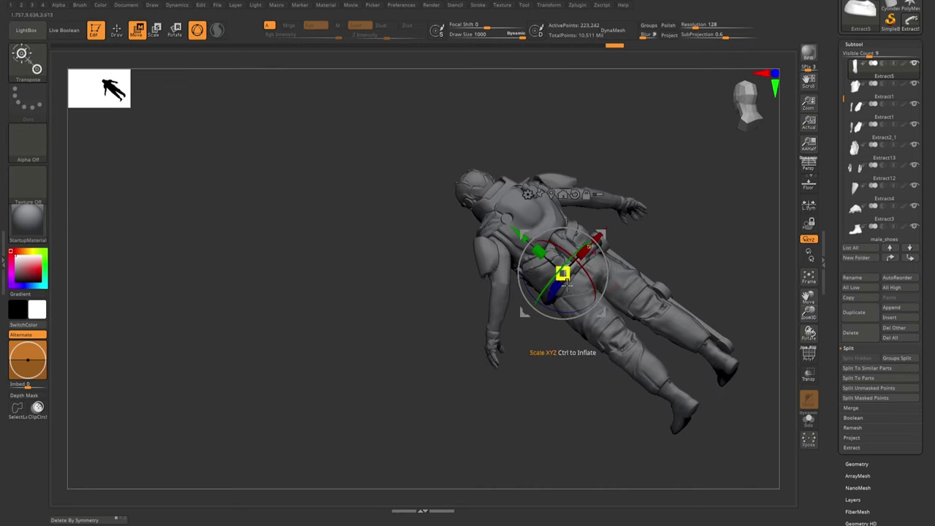
{"action": "key", "text": "q"}
{"action": "right_click_drag", "start_coordinate": [622, 241], "coordinate": [610, 187]}
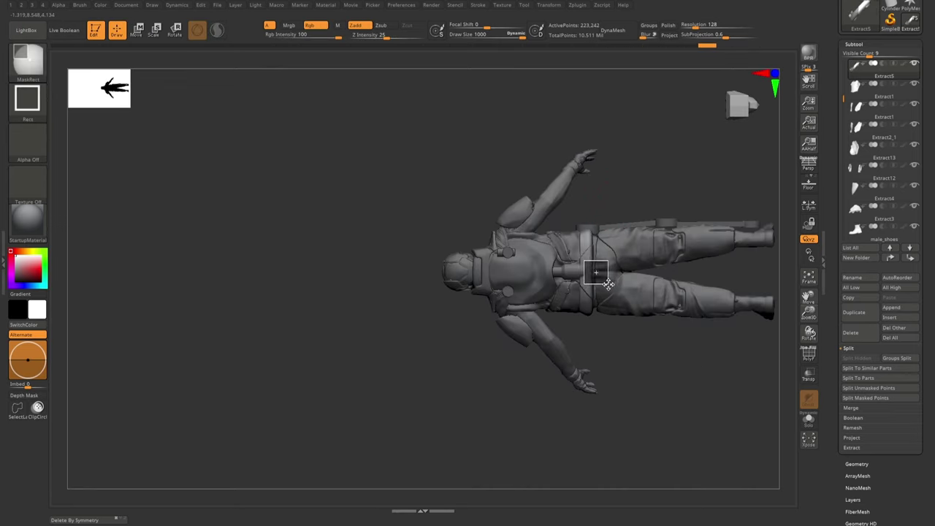
{"action": "right_click_drag", "start_coordinate": [608, 284], "coordinate": [592, 346]}
{"action": "left_click", "coordinate": [592, 346], "text": "alt"}
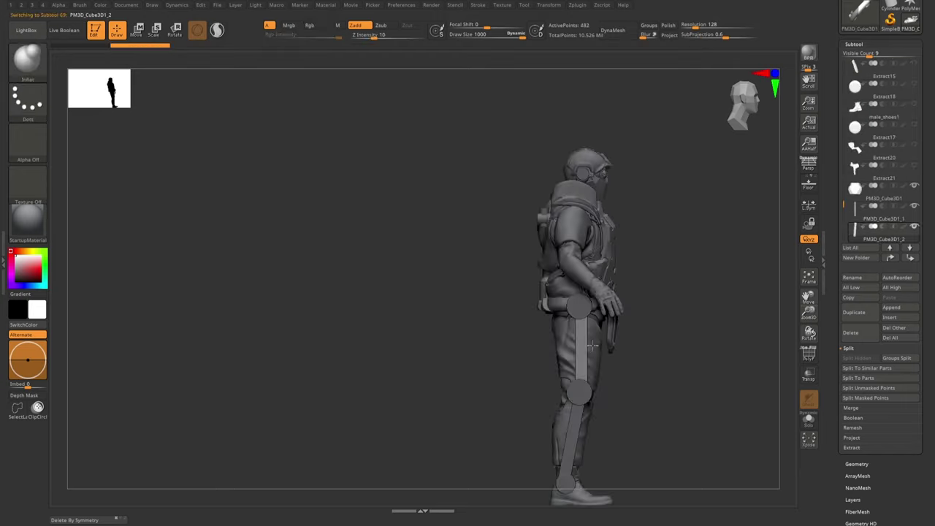
{"action": "key", "text": "q"}
{"action": "mouse_move", "coordinate": [610, 398]}
{"action": "right_mouse_down"}
{"action": "mouse_move", "coordinate": [597, 371]}
{"action": "mouse_move", "coordinate": [585, 409]}
{"action": "mouse_move", "coordinate": [595, 358]}
{"action": "mouse_move", "coordinate": [619, 431]}
{"action": "mouse_move", "coordinate": [681, 320]}
{"action": "right_mouse_up"}
{"action": "key", "text": "w"}
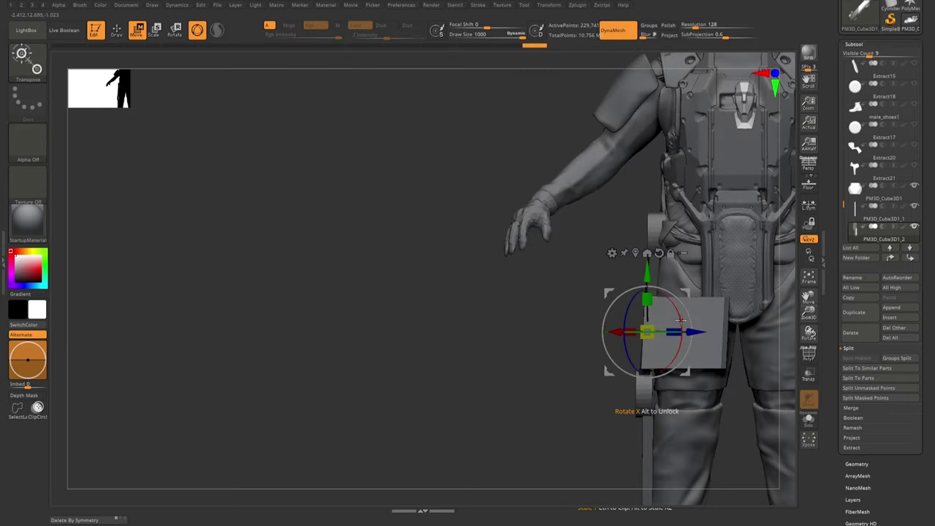
{"action": "mouse_move", "coordinate": [704, 367]}
{"action": "right_mouse_down"}
{"action": "mouse_move", "coordinate": [626, 312]}
{"action": "mouse_move", "coordinate": [664, 302]}
{"action": "mouse_move", "coordinate": [679, 343]}
{"action": "mouse_move", "coordinate": [635, 305]}
{"action": "right_mouse_up"}
- Choose the Inflat brush, then select and move the leg brace bar
{"action": "key", "text": "w"}
{"action": "key", "text": "b"}
{"action": "key", "text": "i"}
{"action": "key", "text": "n"}
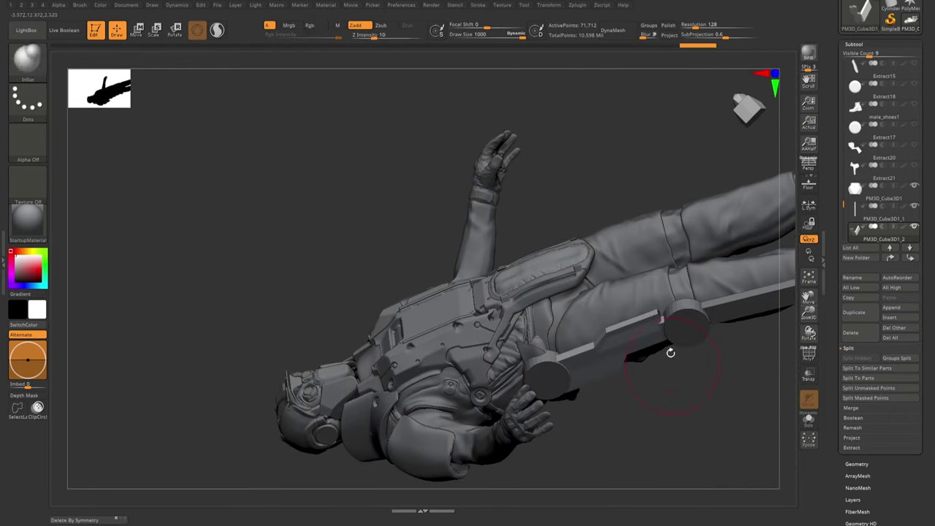
{"action": "mouse_move", "coordinate": [670, 353]}
{"action": "right_mouse_down"}
{"action": "mouse_move", "coordinate": [689, 323]}
{"action": "mouse_move", "coordinate": [660, 295]}
{"action": "right_mouse_up"}
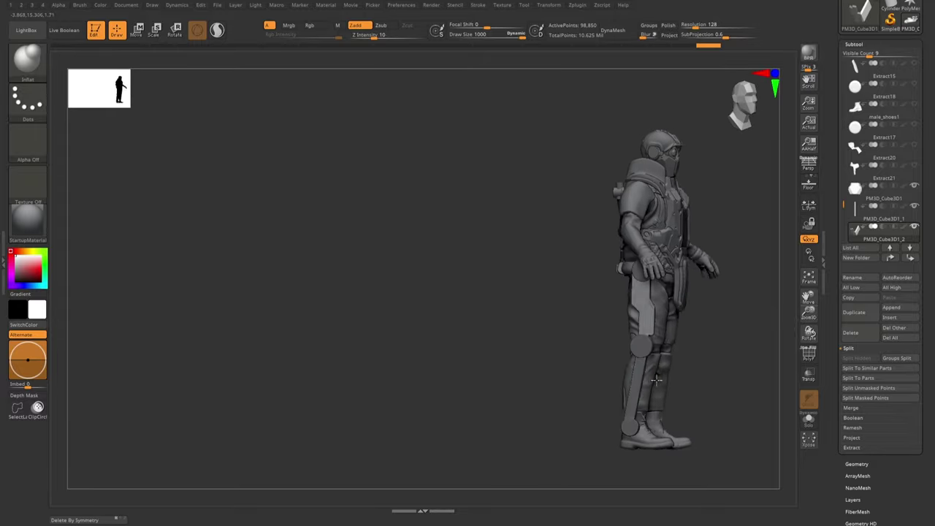
{"action": "mouse_move", "coordinate": [656, 379]}
{"action": "right_mouse_down", "text": "alt"}
{"action": "mouse_move", "coordinate": [661, 391]}
{"action": "mouse_move", "coordinate": [629, 351]}
{"action": "mouse_move", "coordinate": [578, 390]}
{"action": "mouse_move", "coordinate": [626, 312]}
{"action": "right_mouse_up", "text": "alt"}
{"action": "left_click", "coordinate": [661, 395], "text": "alt"}
{"action": "key", "text": "w"}
{"action": "key", "text": "q"}
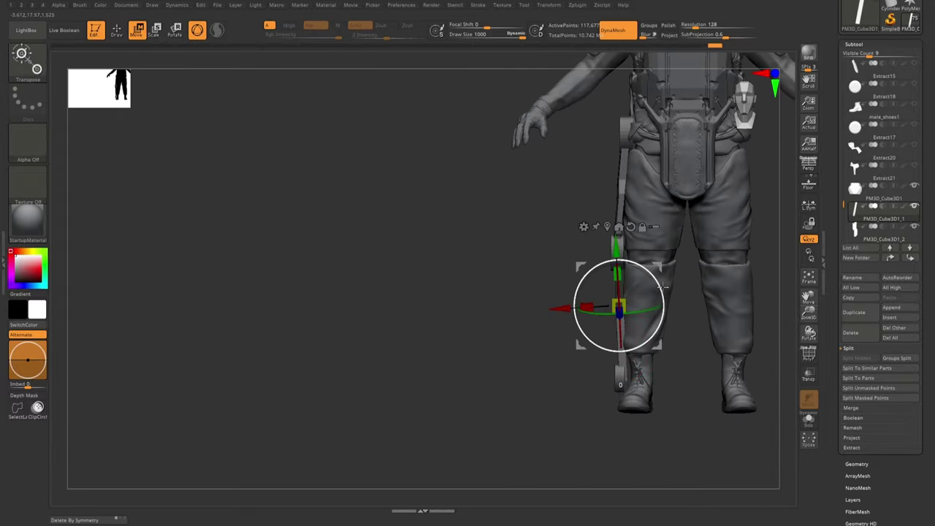
- Reselect the leg brace bar and check it from front, side and back views
{"action": "key", "text": "q"}
{"action": "mouse_move", "coordinate": [663, 287]}
{"action": "right_mouse_down"}
{"action": "mouse_move", "coordinate": [689, 351]}
{"action": "mouse_move", "coordinate": [632, 373]}
{"action": "right_mouse_up"}
{"action": "right_click_drag", "start_coordinate": [671, 406], "coordinate": [656, 288]}
{"action": "left_click", "coordinate": [656, 288], "text": "alt"}
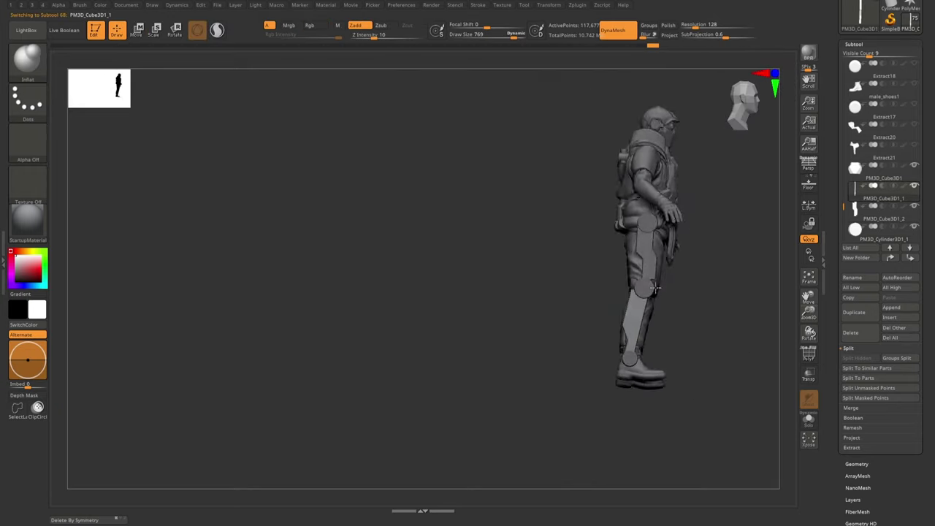
{"action": "mouse_move", "coordinate": [640, 223]}
{"action": "right_mouse_down"}
{"action": "mouse_move", "coordinate": [647, 230]}
{"action": "mouse_move", "coordinate": [630, 236]}
{"action": "mouse_move", "coordinate": [660, 251]}
{"action": "right_mouse_up"}
- Briefly solo the pouch part, then review the figure's back and lower body
{"action": "key", "text": "q"}
{"action": "right_click_drag", "start_coordinate": [559, 208], "coordinate": [672, 247]}
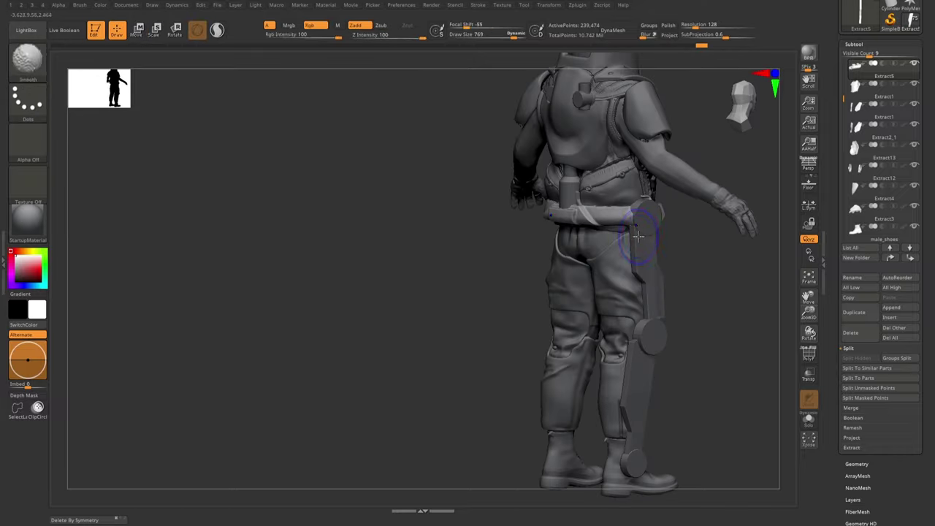
{"action": "key", "text": "ctrl+shift+s"}
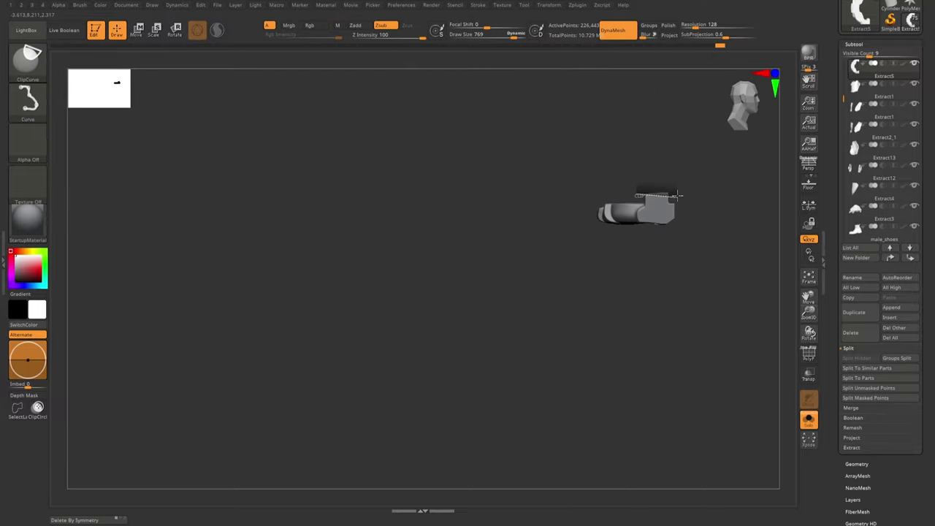
{"action": "key", "text": "ctrl+shift+s"}
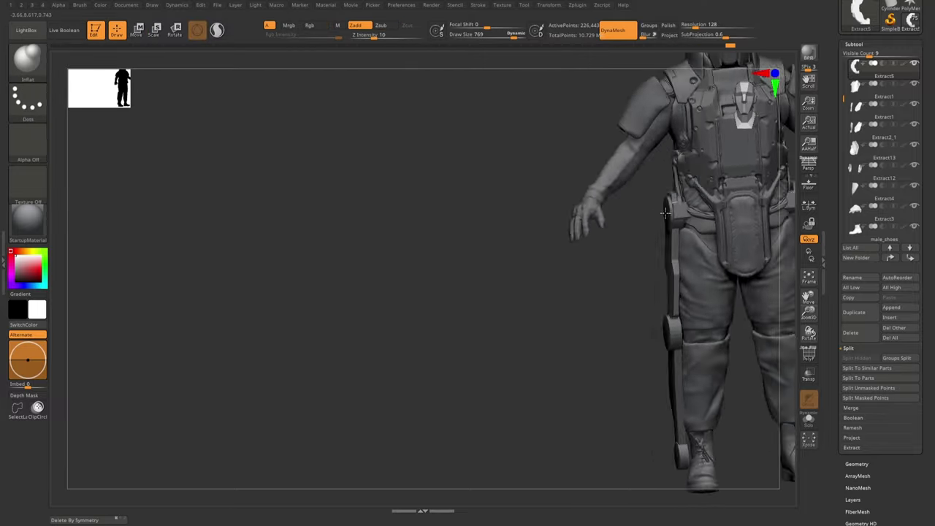
{"action": "right_click_drag", "start_coordinate": [678, 195], "coordinate": [698, 254]}
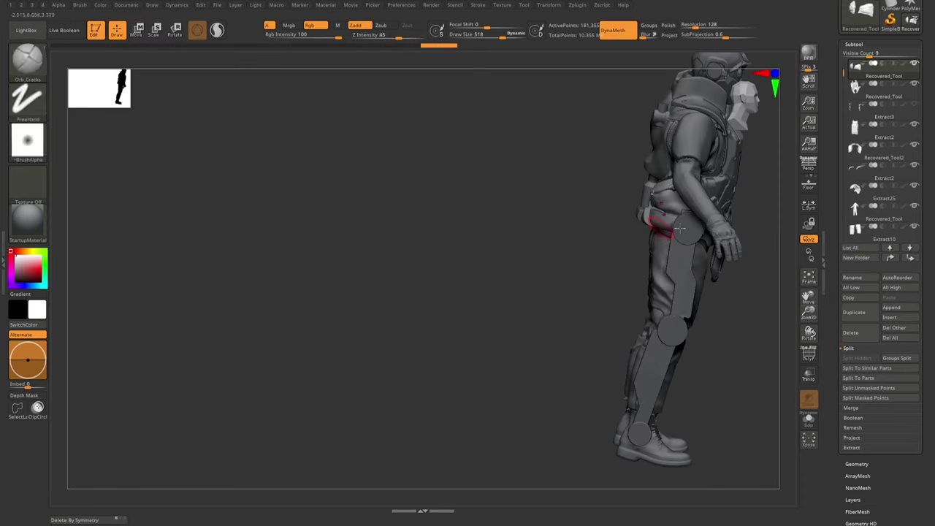
{"action": "right_click_drag", "start_coordinate": [661, 212], "coordinate": [663, 217]}
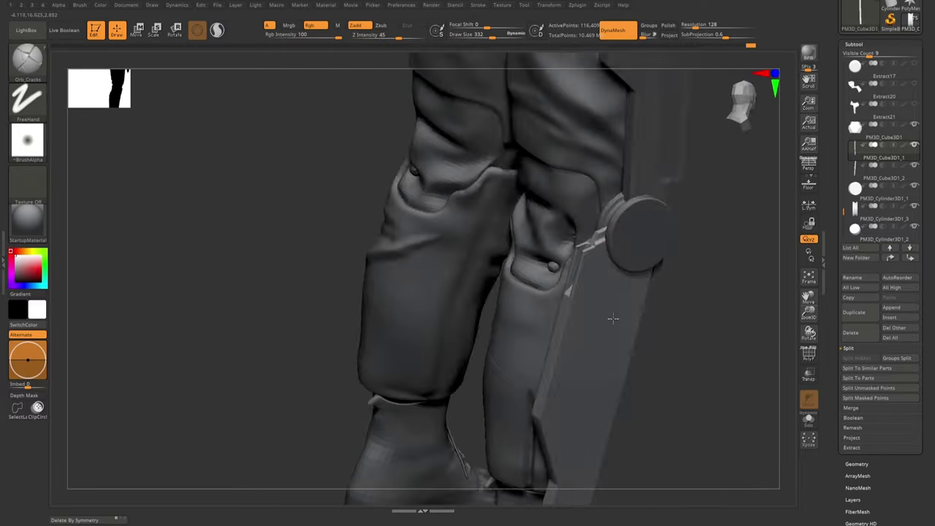
{"action": "left_click_drag", "start_coordinate": [622, 288], "coordinate": [598, 341]}
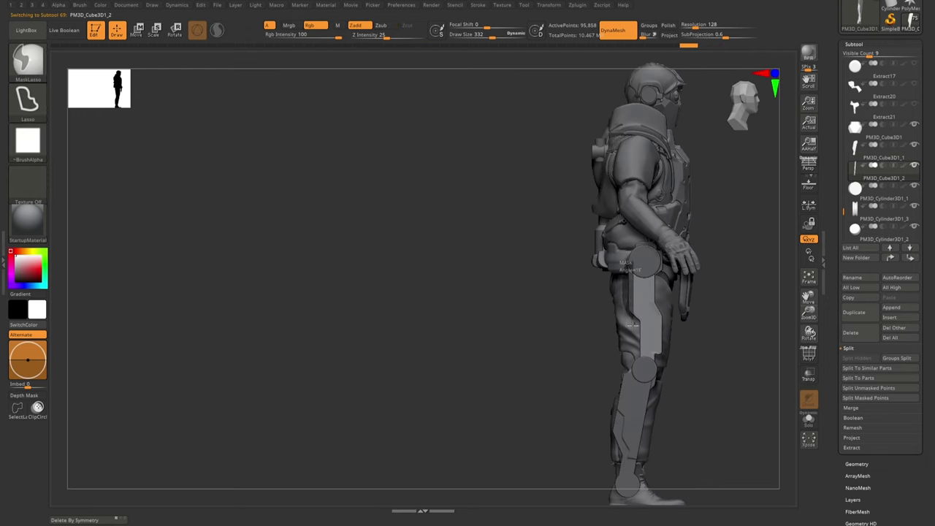
{"action": "scroll", "coordinate": [628, 311], "scroll_direction": "up", "scroll_amount": 3}
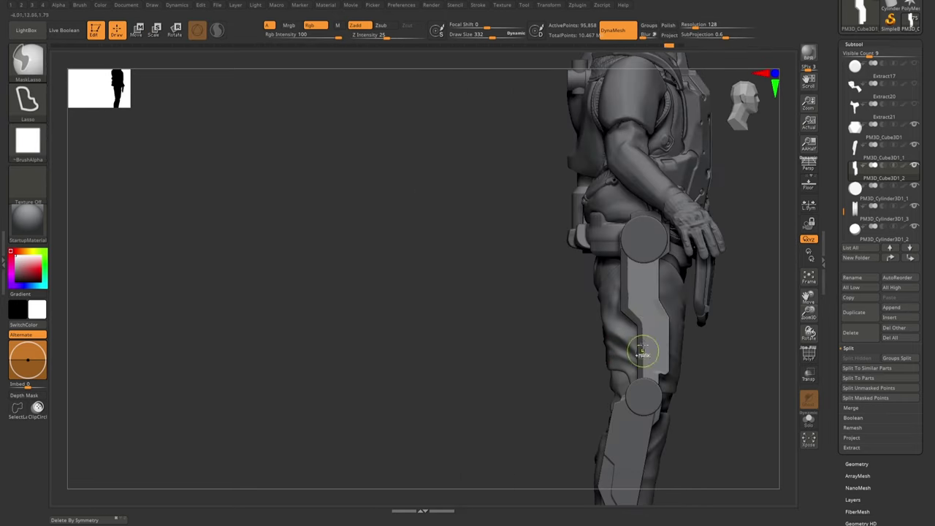
{"action": "scroll", "coordinate": [647, 319], "scroll_direction": "up", "scroll_amount": 2}
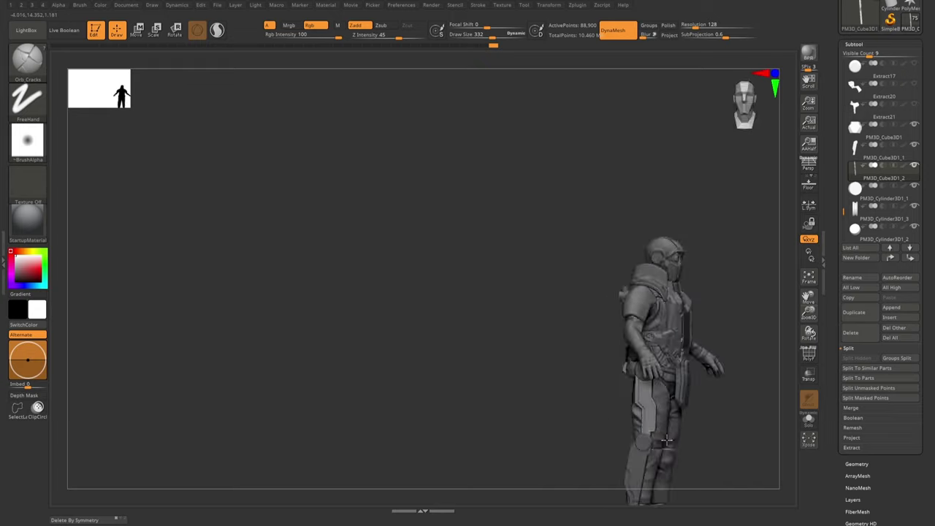
- From a rear three-quarter view, make the PM3D_Cylinder3D1_1 joint active
{"action": "left_click_drag", "start_coordinate": [666, 439], "coordinate": [639, 430]}
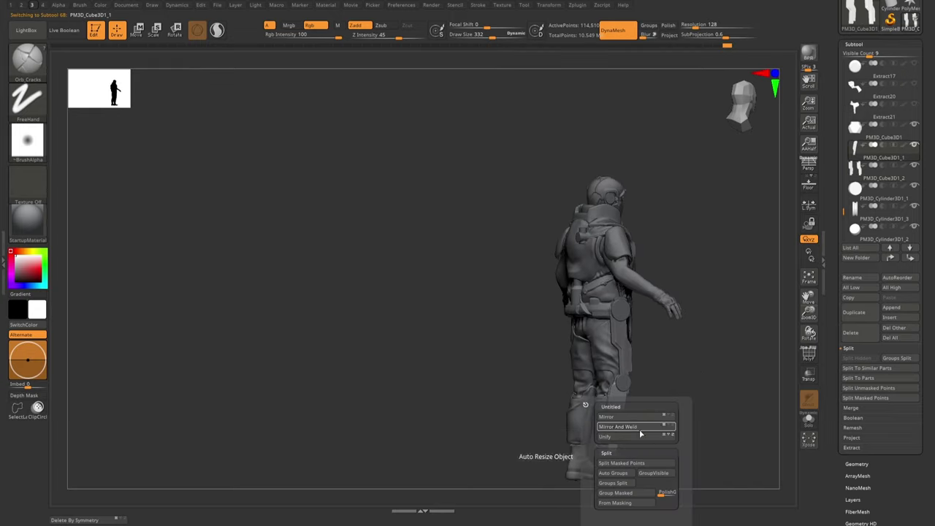
{"action": "left_click", "coordinate": [632, 465], "text": "alt"}
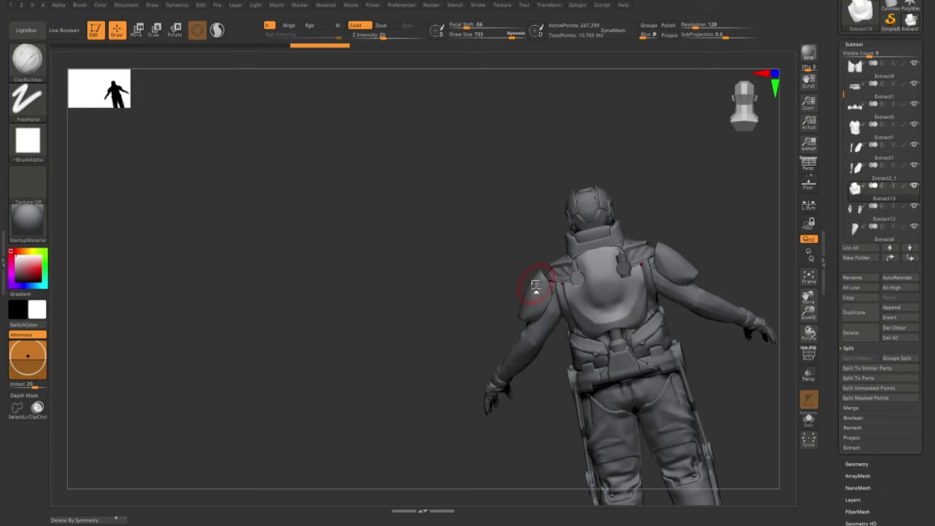
- Frame the chest and belt, then reposition the small belt piece with the Transpose gizmo
{"action": "mouse_move", "coordinate": [522, 348]}
{"action": "left_mouse_down"}
{"action": "mouse_move", "coordinate": [575, 287]}
{"action": "mouse_move", "coordinate": [554, 333]}
{"action": "left_mouse_up"}
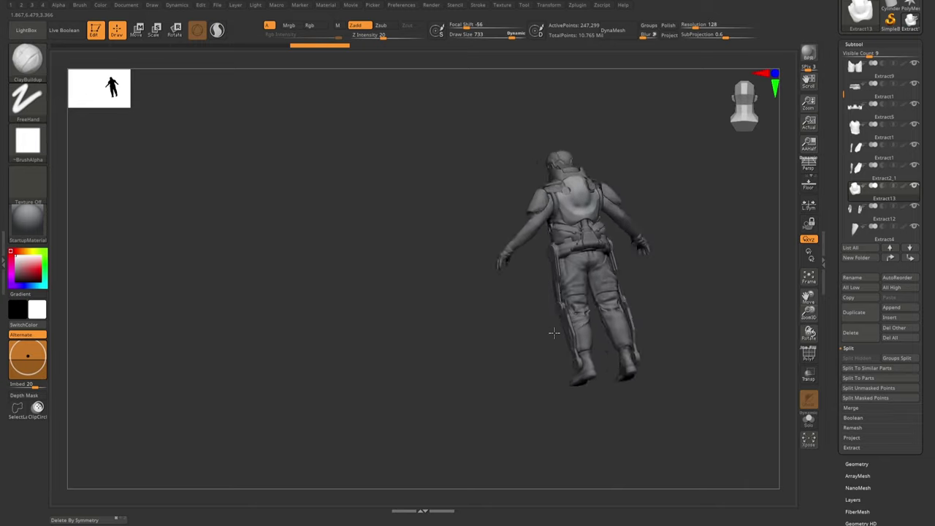
{"action": "left_click_drag", "start_coordinate": [633, 334], "coordinate": [552, 327]}
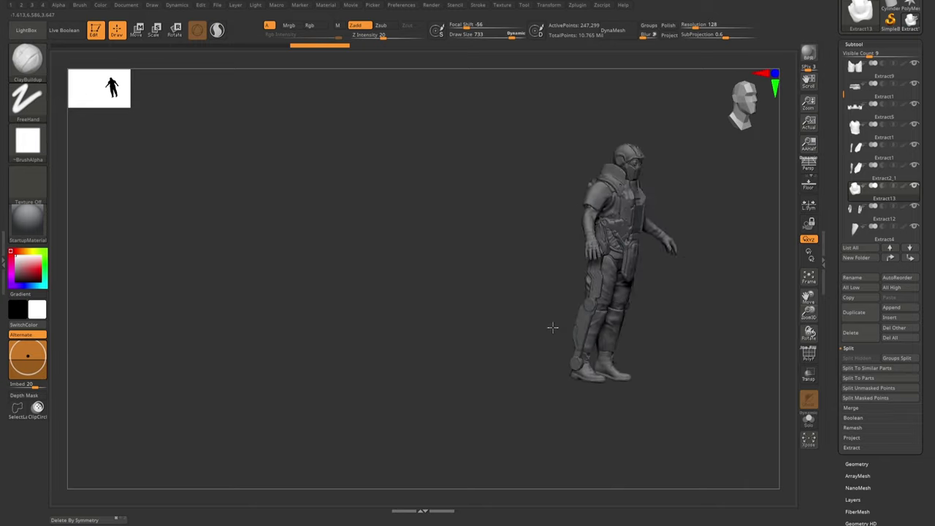
{"action": "left_click_drag", "start_coordinate": [626, 313], "coordinate": [491, 354]}
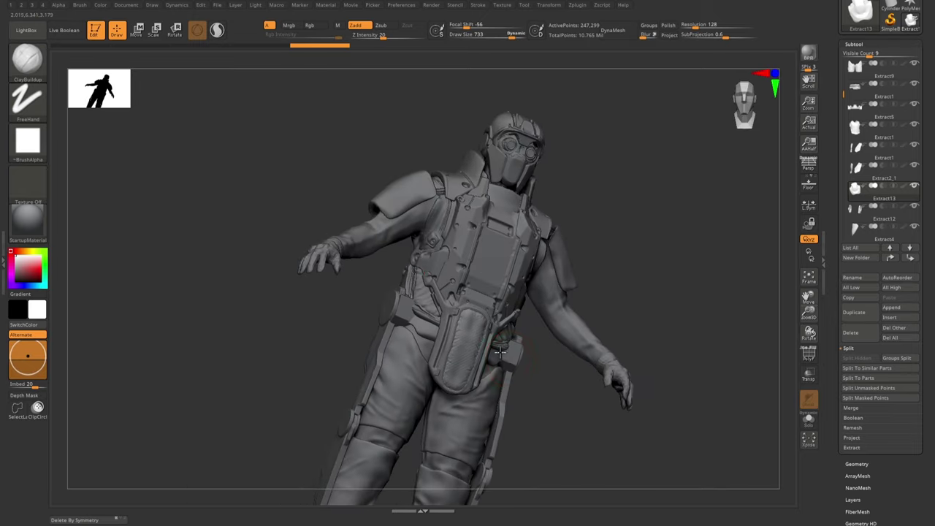
{"action": "key", "text": "w"}
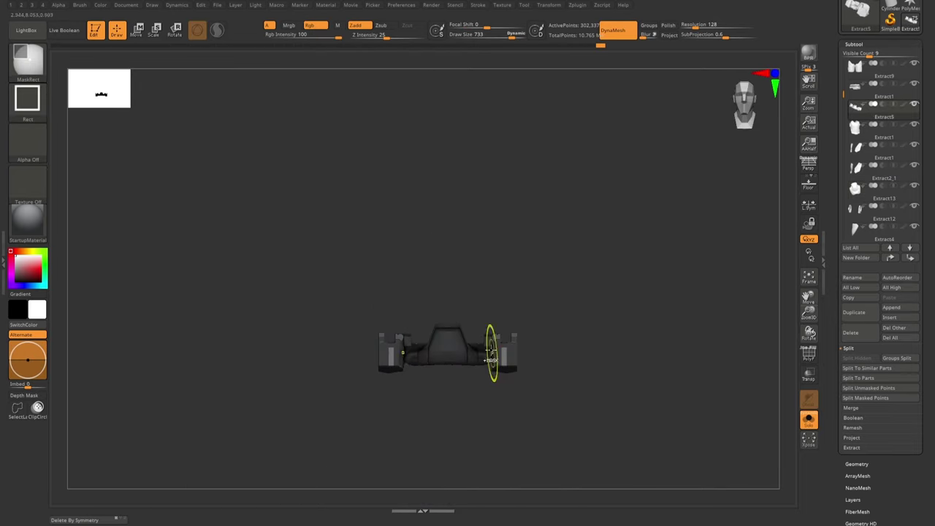
{"action": "key", "text": "w"}
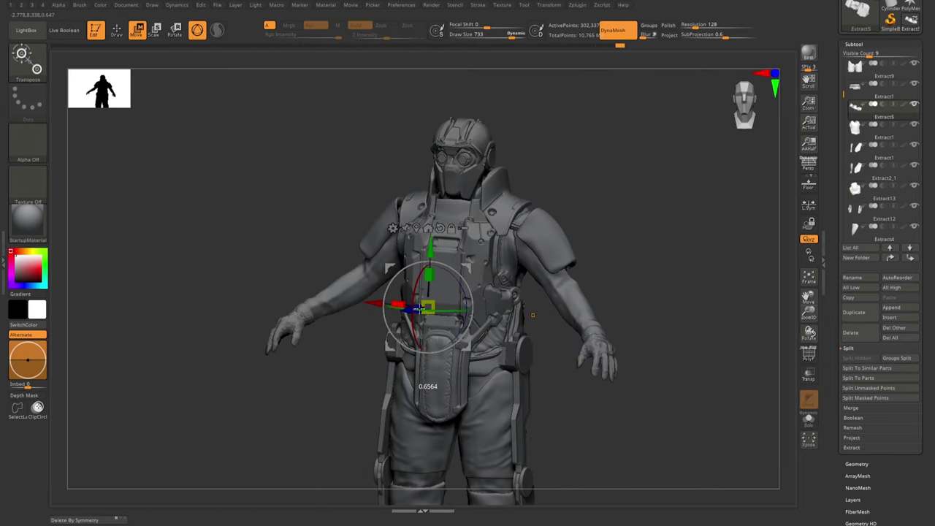
{"action": "left_click_drag", "start_coordinate": [418, 308], "coordinate": [501, 360], "text": "alt"}
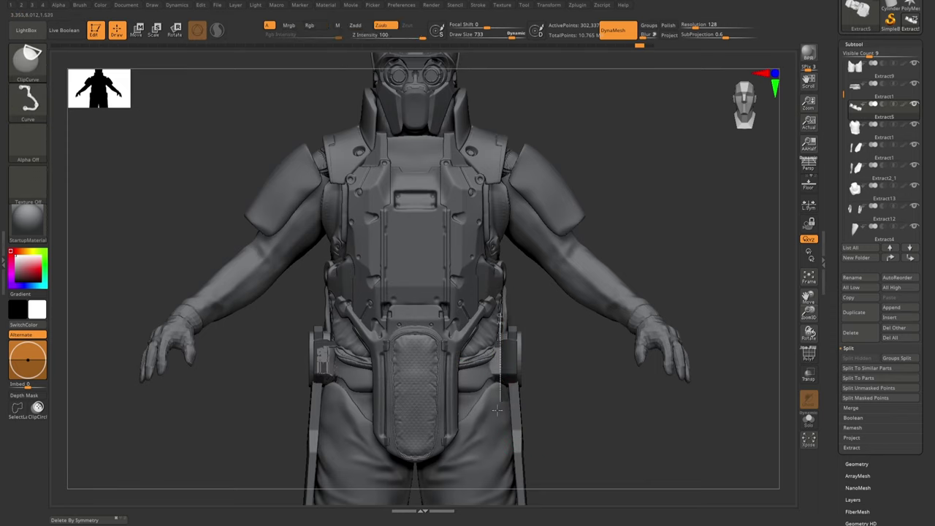
- Switch to ClayBuildup and select the Extract5 belt piece from the front view
{"action": "key", "text": "q"}
{"action": "key", "text": "shift+s"}
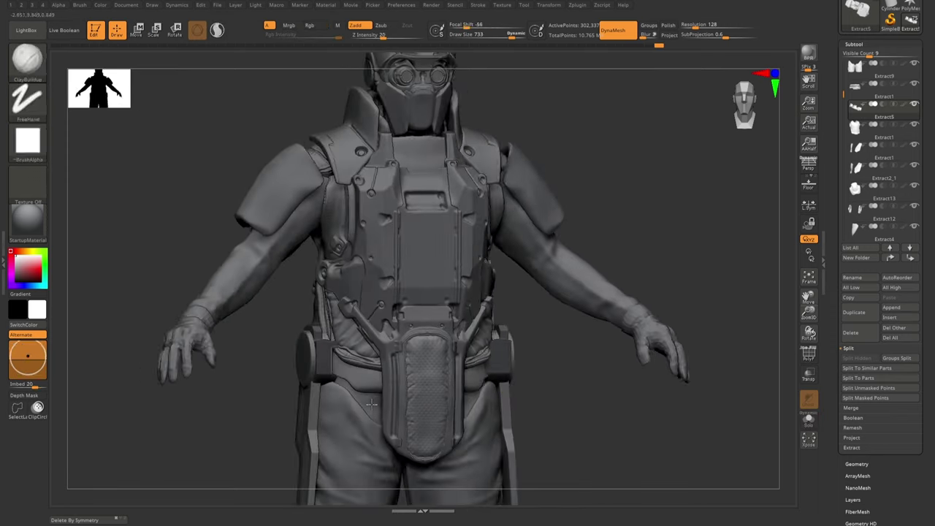
{"action": "mouse_move", "coordinate": [525, 423]}
{"action": "left_mouse_down"}
{"action": "mouse_move", "coordinate": [350, 340]}
{"action": "mouse_move", "coordinate": [344, 386]}
{"action": "left_mouse_up"}
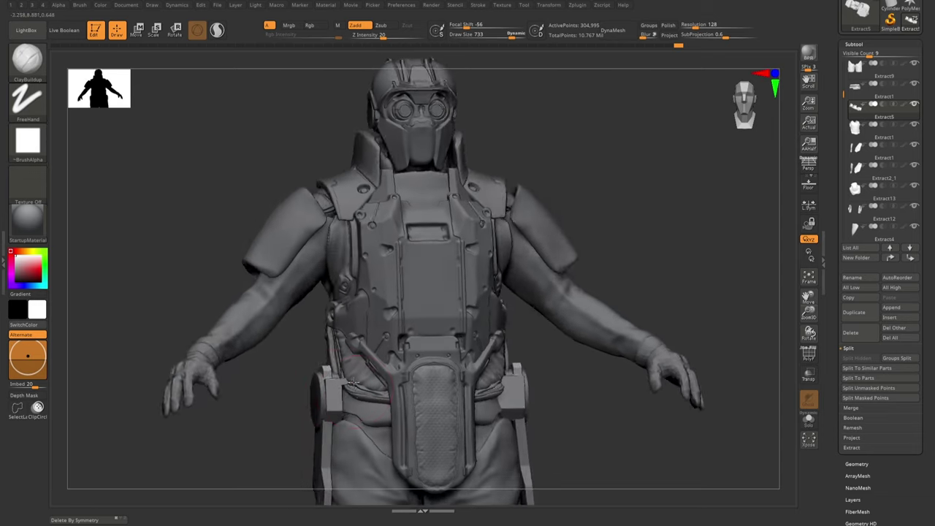
{"action": "left_click", "coordinate": [349, 389], "text": "alt"}
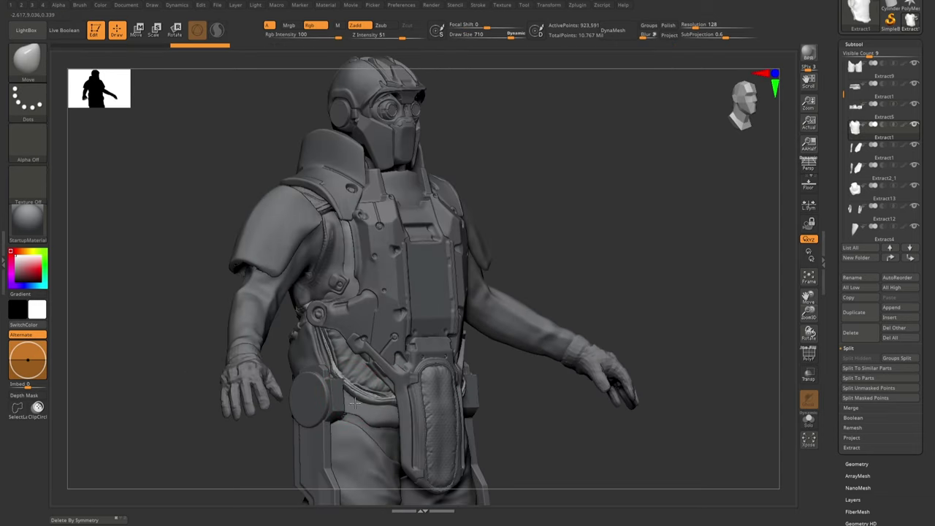
{"action": "mouse_move", "coordinate": [348, 384]}
{"action": "left_mouse_down"}
{"action": "mouse_move", "coordinate": [358, 367]}
{"action": "mouse_move", "coordinate": [320, 342]}
{"action": "left_mouse_up"}
{"action": "left_click", "coordinate": [360, 365], "text": "alt"}
{"action": "left_click_drag", "start_coordinate": [366, 401], "coordinate": [343, 389]}
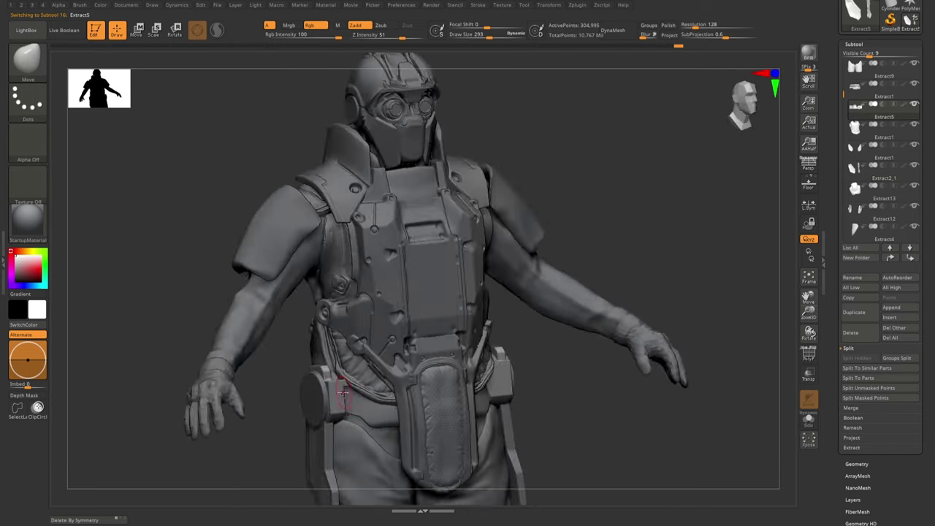
{"action": "left_click", "coordinate": [344, 389], "text": "alt"}
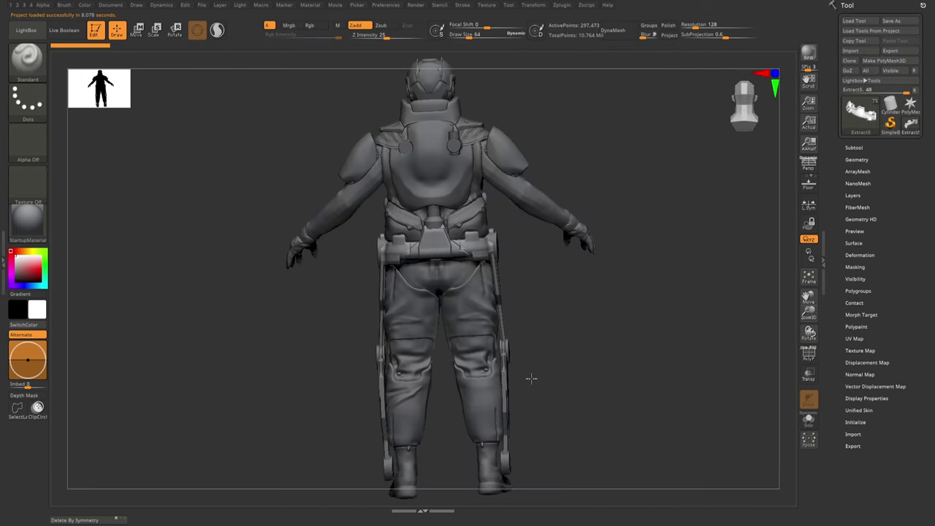
- Choose the Layer brush and open the LightBox alpha library
{"action": "key", "text": "b"}
{"action": "key", "text": "l"}
{"action": "key", "text": "y"}
{"action": "key", "text": "comma"}
{"action": "left_click", "coordinate": [199, 58]}
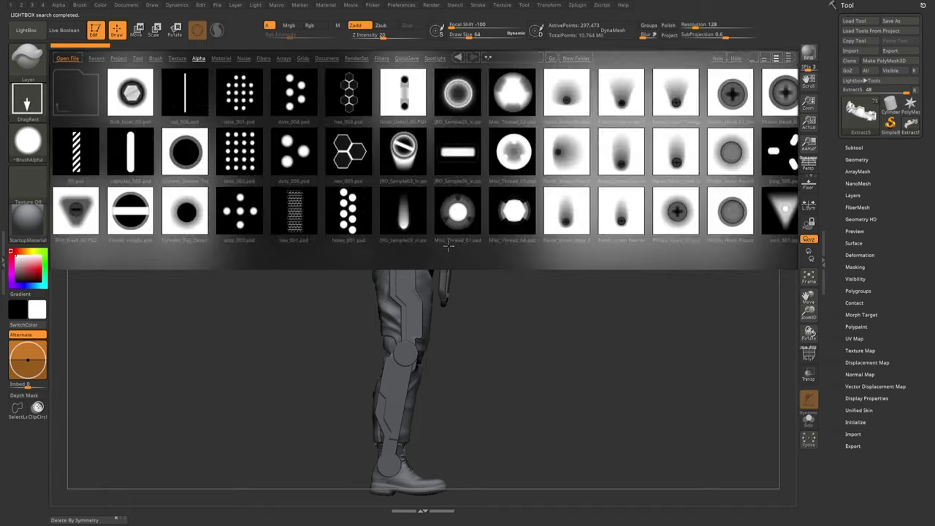
{"action": "left_click_drag", "start_coordinate": [584, 219], "coordinate": [439, 237]}
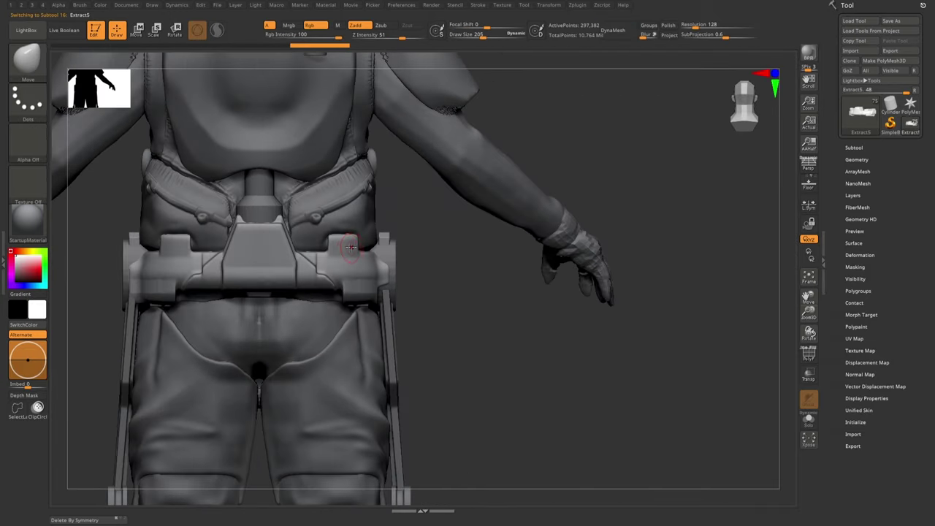
{"action": "key", "text": "b"}
{"action": "key", "text": "l"}
{"action": "key", "text": "y"}
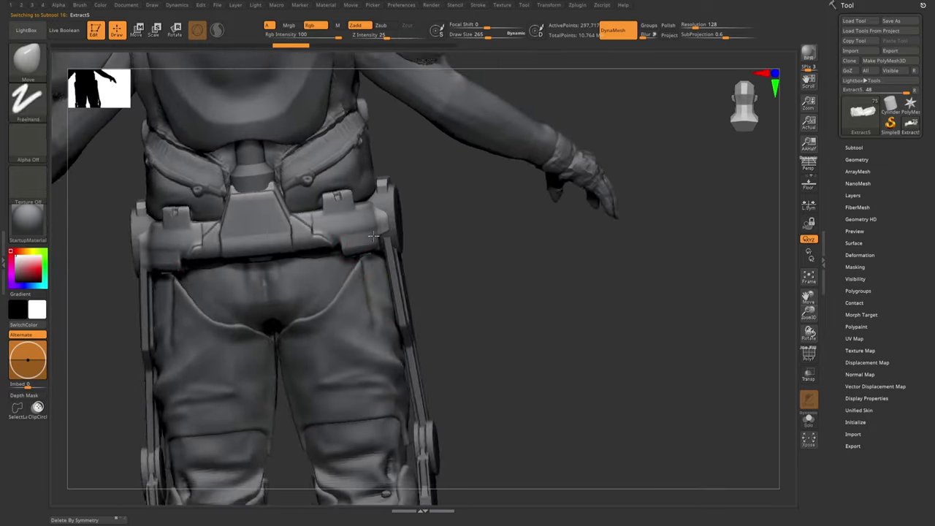
- Load the Sci-Fi-Details-Bolt-03 ring alpha on the Layer brush for the hip disc
{"action": "mouse_move", "coordinate": [338, 243]}
{"action": "left_mouse_down"}
{"action": "mouse_move", "coordinate": [350, 190]}
{"action": "mouse_move", "coordinate": [367, 170]}
{"action": "mouse_move", "coordinate": [387, 314]}
{"action": "mouse_move", "coordinate": [219, 327]}
{"action": "mouse_move", "coordinate": [295, 357]}
{"action": "mouse_move", "coordinate": [339, 241]}
{"action": "mouse_move", "coordinate": [241, 201]}
{"action": "left_mouse_up"}
{"action": "left_click", "coordinate": [329, 183], "text": "alt"}
{"action": "double_click", "coordinate": [485, 202]}
{"action": "mouse_move", "coordinate": [434, 303]}
{"action": "left_mouse_down"}
{"action": "mouse_move", "coordinate": [193, 438]}
{"action": "mouse_move", "coordinate": [226, 396]}
{"action": "mouse_move", "coordinate": [250, 386]}
{"action": "mouse_move", "coordinate": [252, 438]}
{"action": "left_mouse_up"}
{"action": "left_click", "coordinate": [28, 139]}
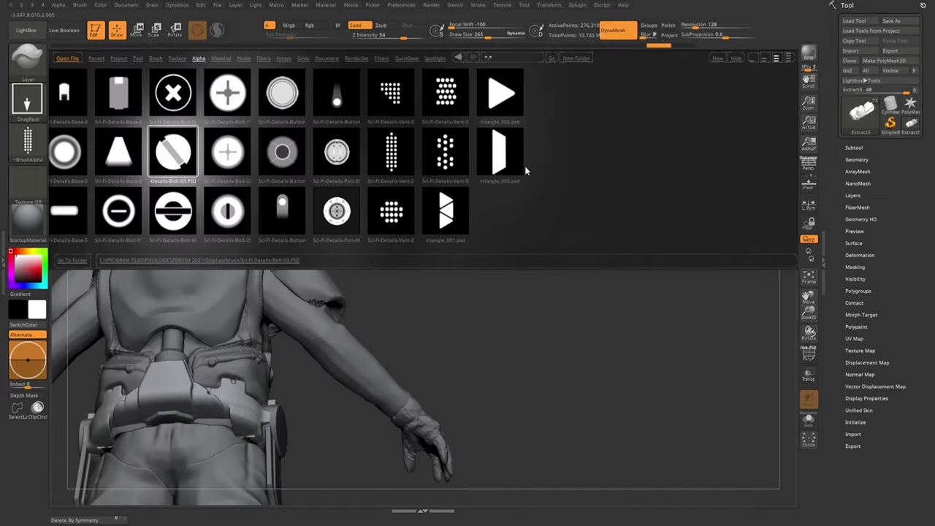
{"action": "left_click", "coordinate": [514, 207]}
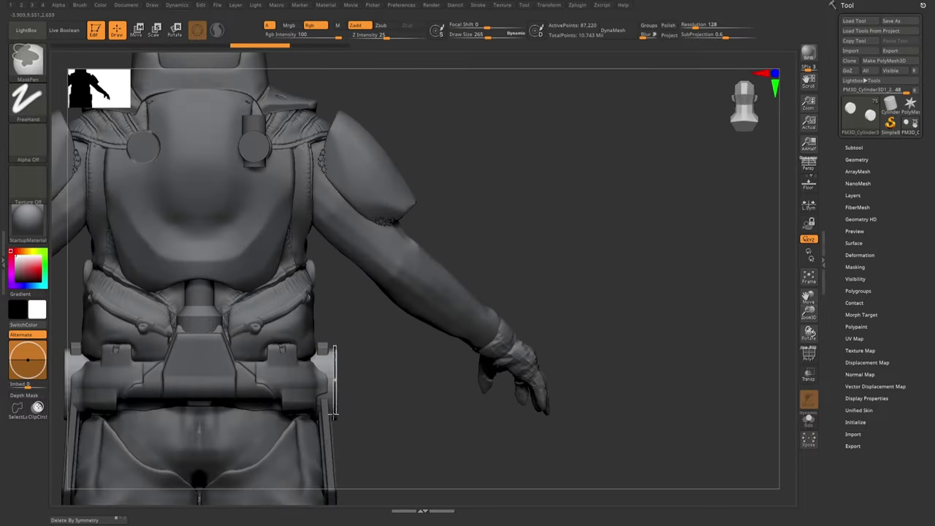
{"action": "key", "text": "w"}
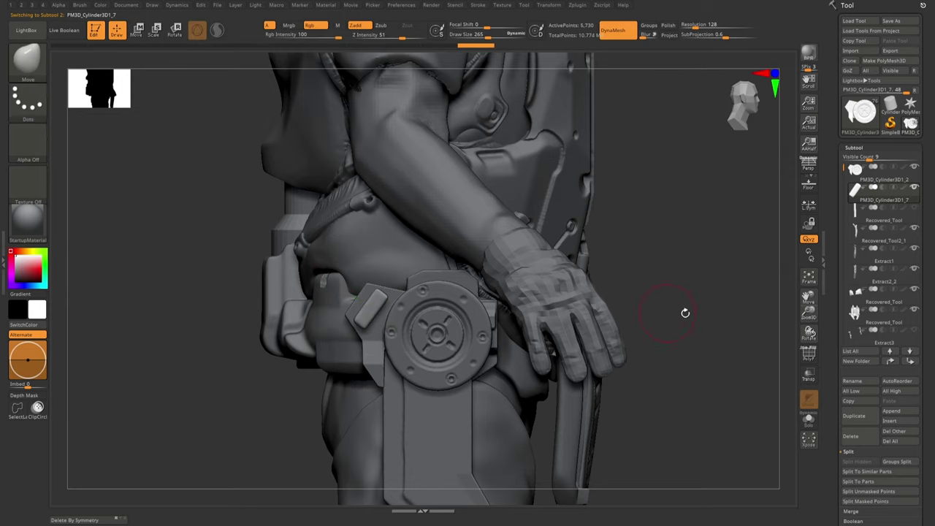
- Zoom to the hip disc, solo the strut, and pick the IMM Primitives insert brush
{"action": "scroll", "coordinate": [852, 462], "scroll_direction": "down", "scroll_amount": 2}
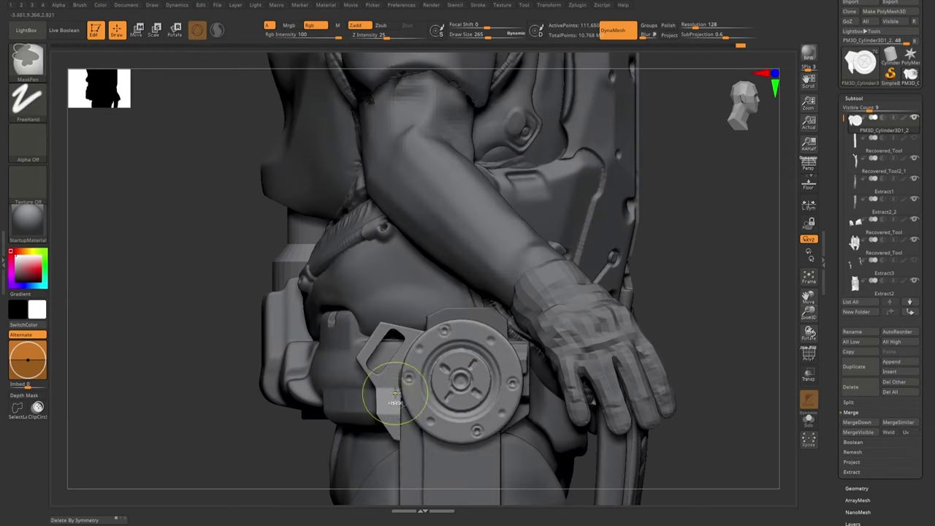
{"action": "left_click_drag", "start_coordinate": [385, 352], "coordinate": [417, 329]}
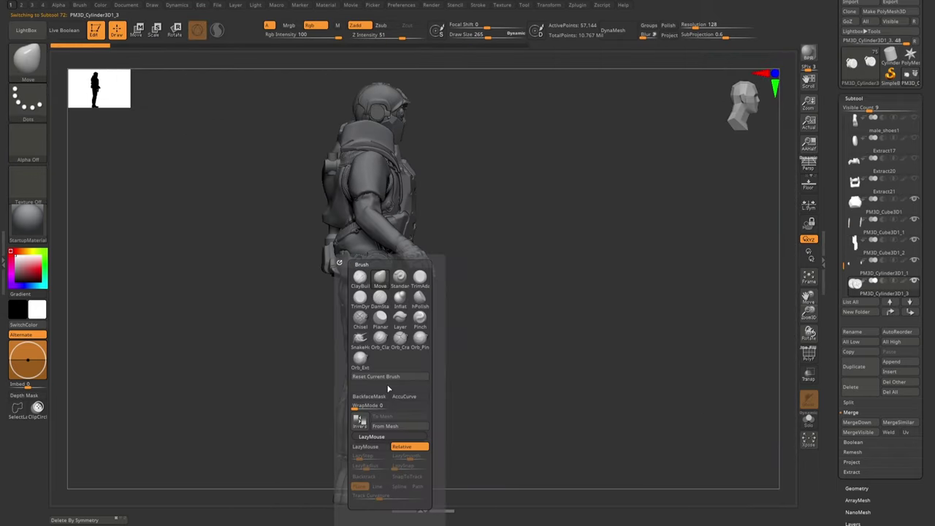
{"action": "key", "text": "shift+alt+s"}
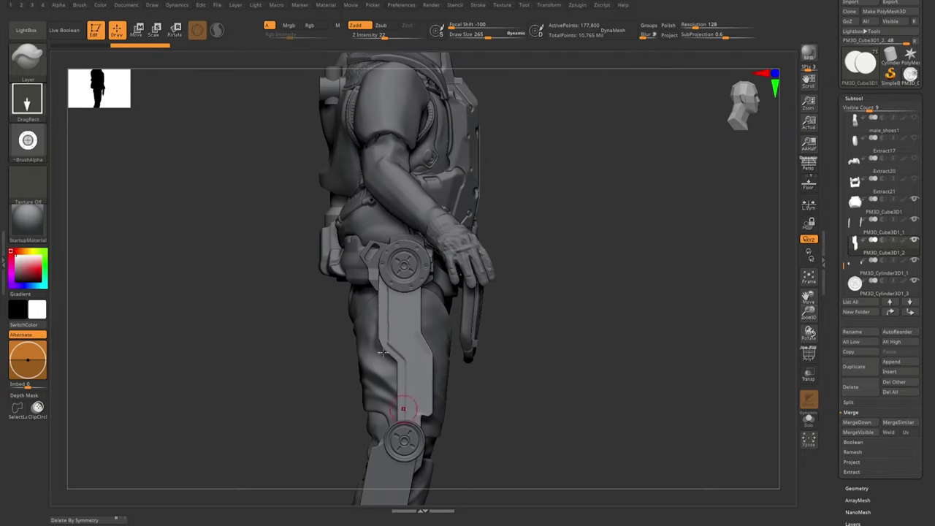
{"action": "key", "text": "b"}
{"action": "key", "text": "i"}
{"action": "key", "text": "p"}
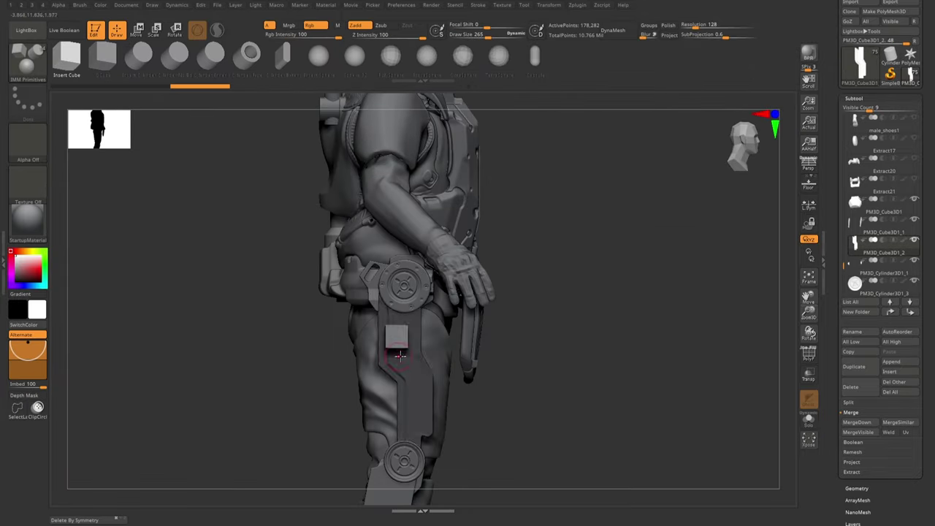
- Position the inserted cube on the thigh strut and place a copy near the knee
{"action": "key", "text": "w"}
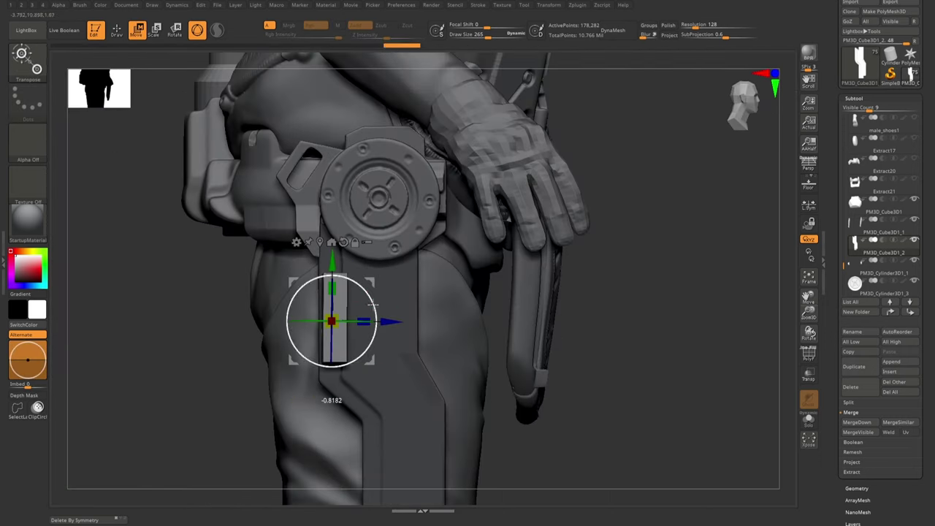
{"action": "key", "text": "b"}
{"action": "key", "text": "m"}
{"action": "key", "text": "v"}
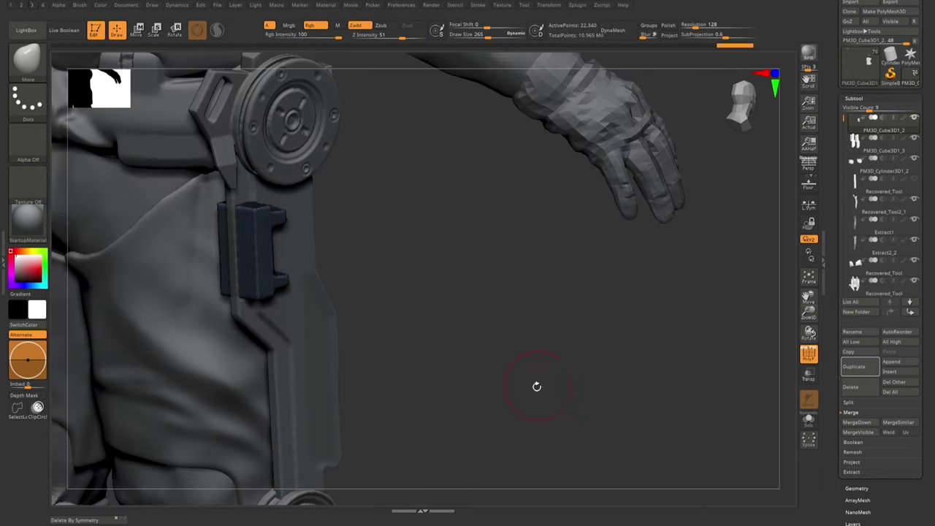
{"action": "key", "text": "space"}
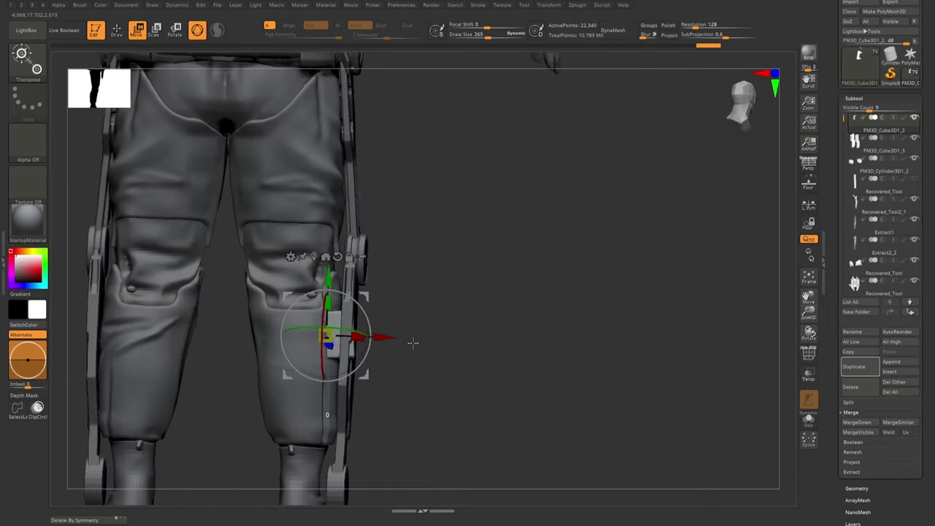
- Solo the PM3D_Cube3D1_2 shin-plate pieces to inspect the mirrored plates
{"action": "left_click", "coordinate": [351, 329], "text": "alt"}
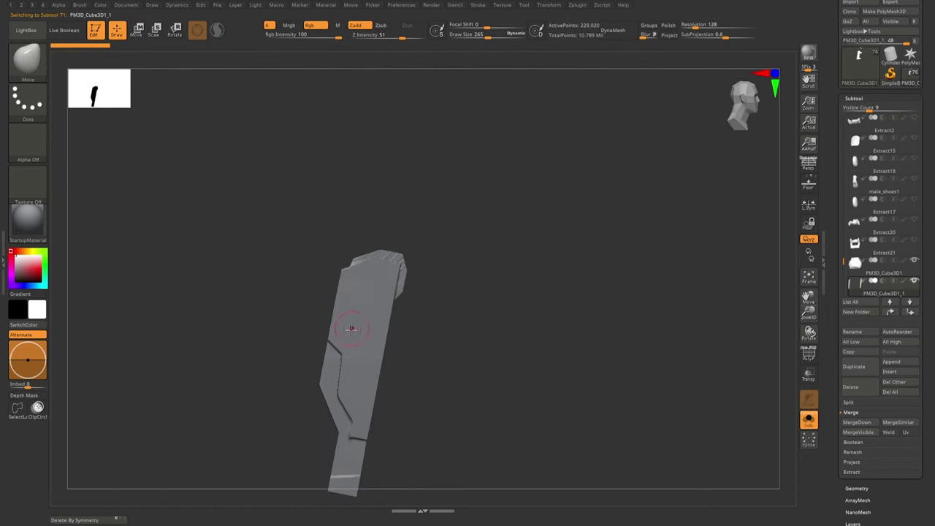
{"action": "right_click_drag", "start_coordinate": [339, 451], "coordinate": [354, 407]}
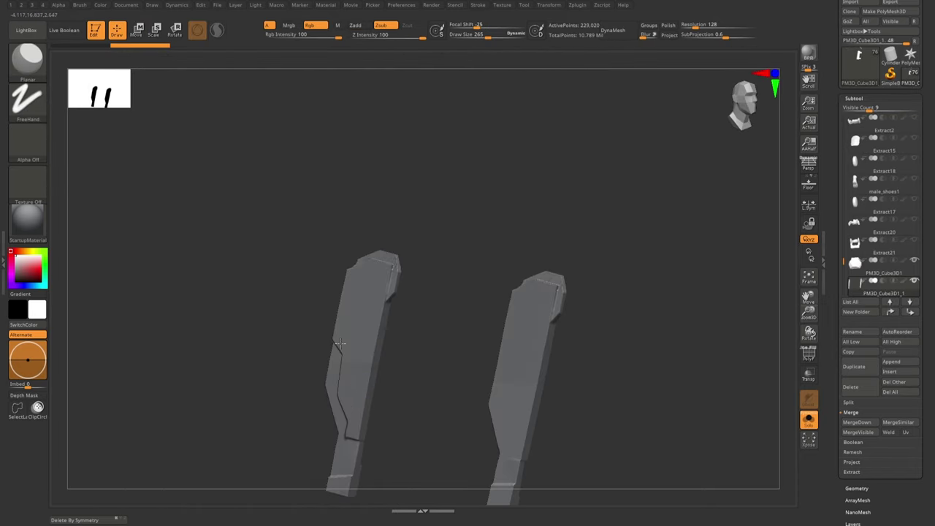
{"action": "key", "text": "ctrl+shift+z"}
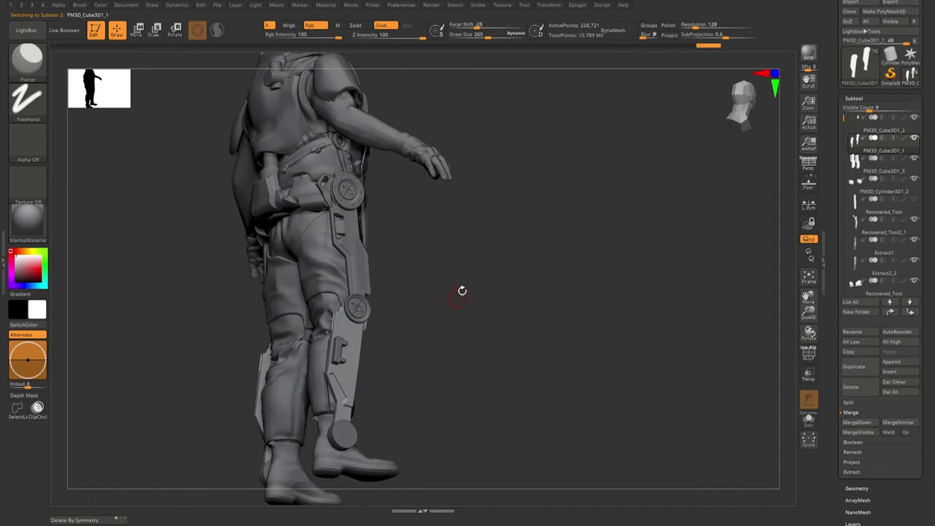
{"action": "left_click", "coordinate": [329, 292], "text": "alt"}
{"action": "key", "text": "ctrl+shift+s"}
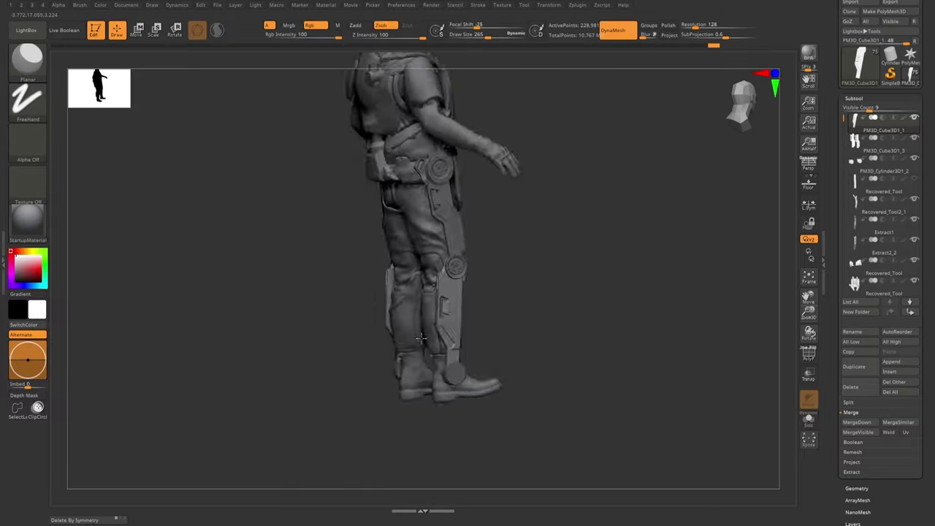
- Orbit around the legs and select the Extract10 piece near the ankle disc
{"action": "left_click_drag", "start_coordinate": [421, 337], "coordinate": [447, 345]}
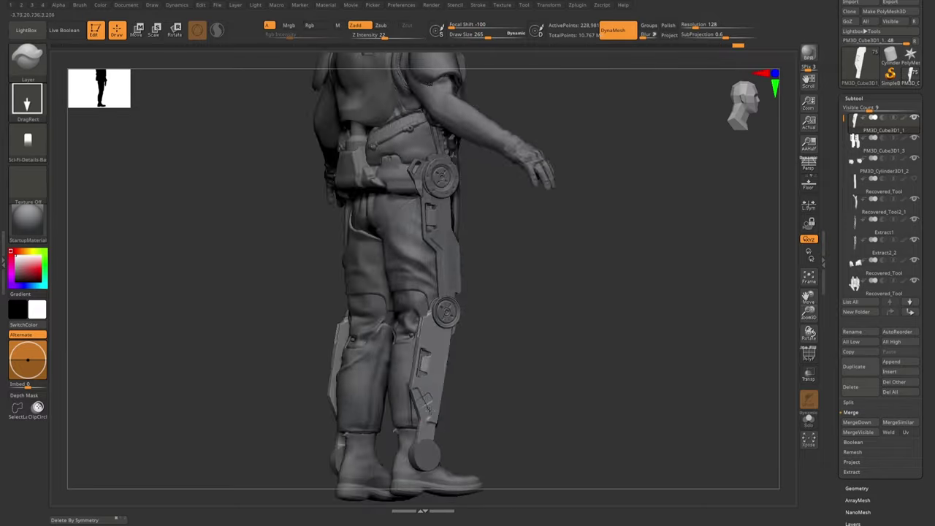
{"action": "left_click_drag", "start_coordinate": [420, 437], "coordinate": [406, 318]}
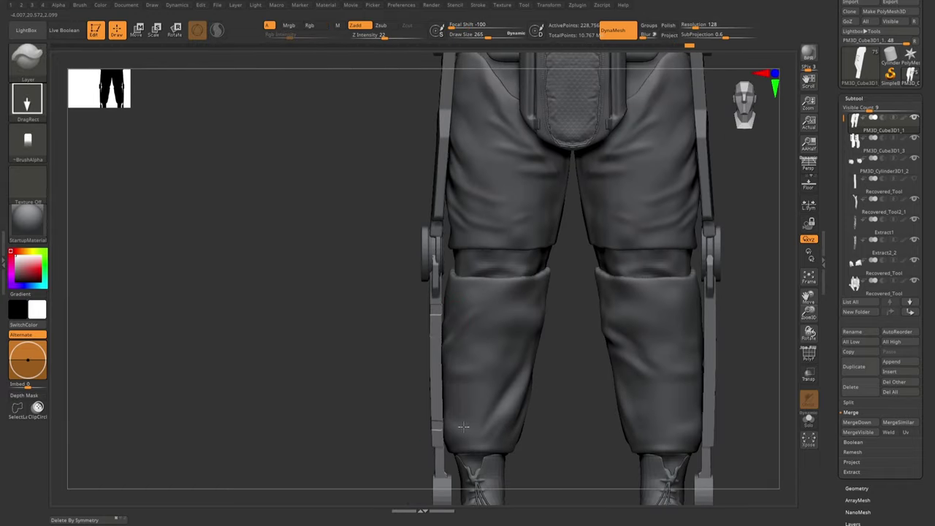
{"action": "left_click", "coordinate": [458, 278], "text": "alt"}
{"action": "left_click_drag", "start_coordinate": [489, 193], "coordinate": [417, 358]}
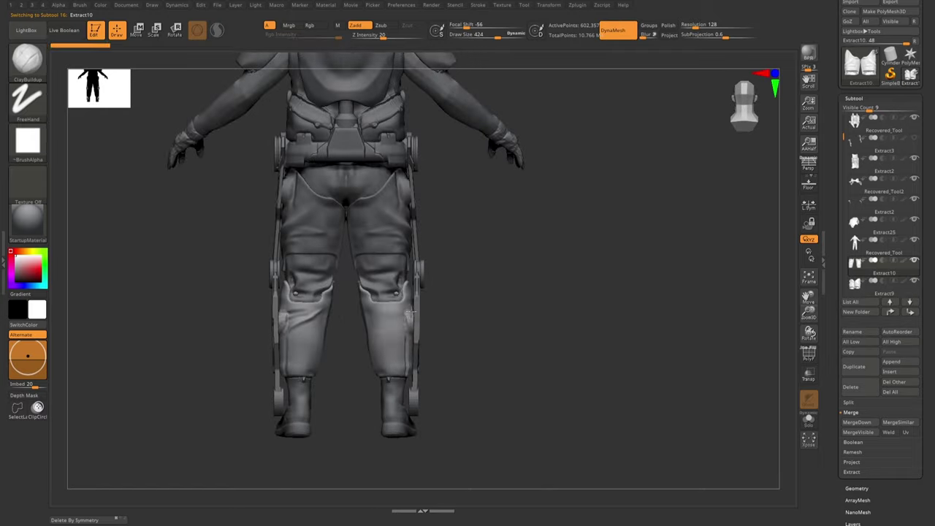
{"action": "left_click", "coordinate": [422, 321], "text": "alt"}
{"action": "left_click_drag", "start_coordinate": [422, 312], "coordinate": [418, 347]}
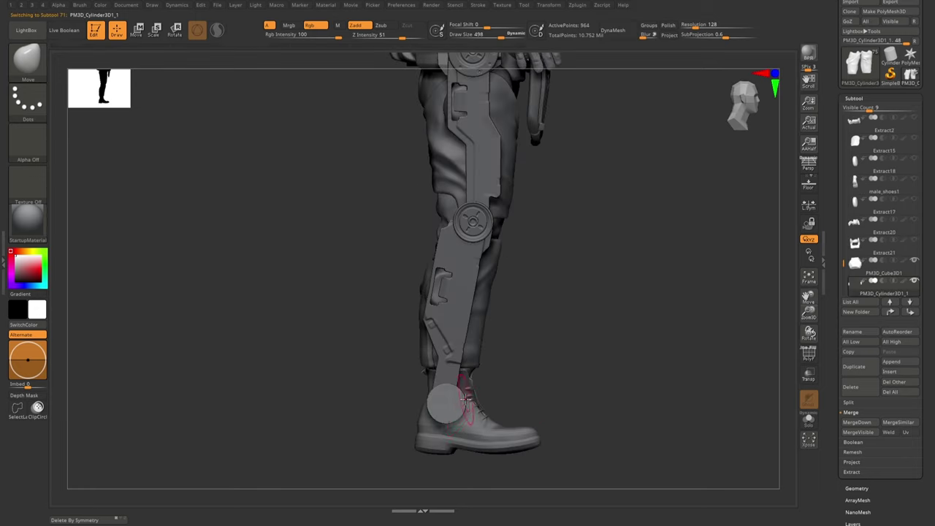
- Select the PM3D_Cube3D1_1 plate, PM3D_Cylinder3D1_1 disc and male_shoes parts around the ankle
{"action": "left_click_drag", "start_coordinate": [538, 415], "coordinate": [456, 386]}
{"action": "left_click", "coordinate": [451, 375], "text": "alt"}
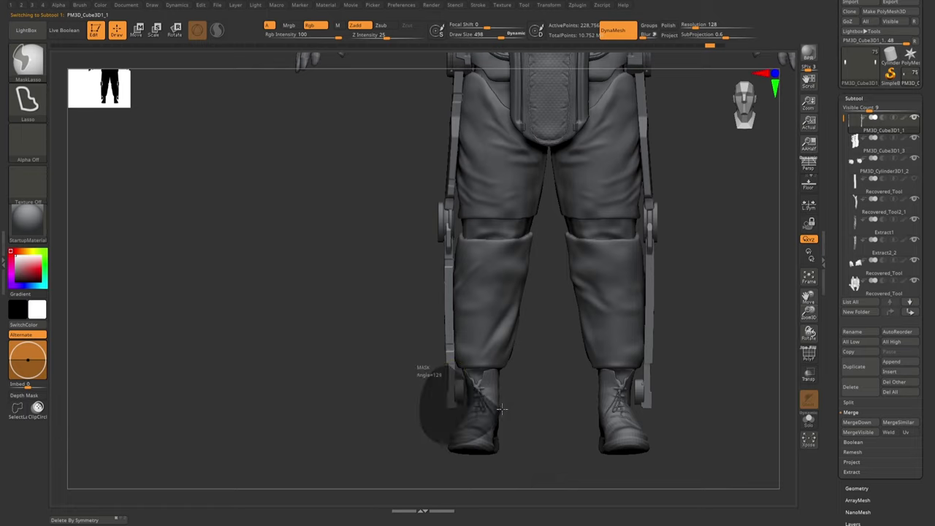
{"action": "key", "text": "q"}
{"action": "left_click_drag", "start_coordinate": [488, 343], "coordinate": [431, 389]}
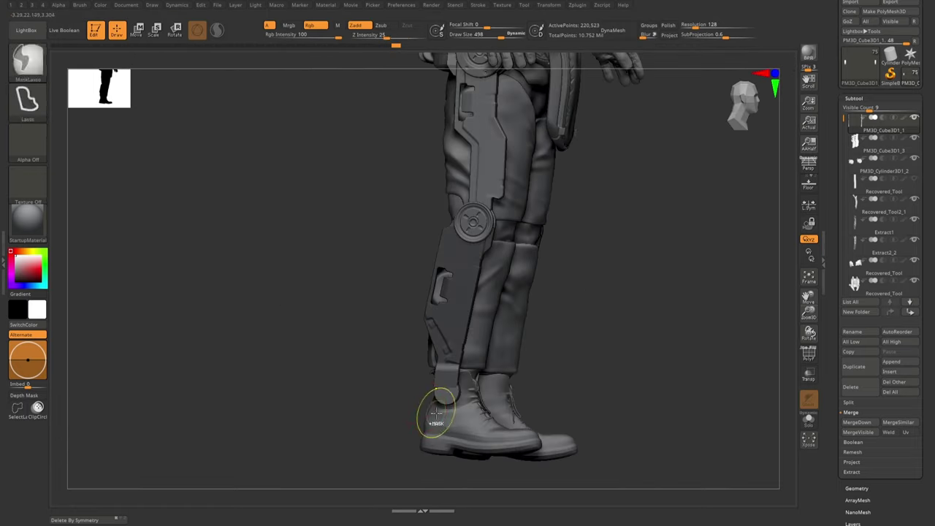
{"action": "left_click", "coordinate": [435, 394], "text": "ctrl+shift"}
{"action": "left_click", "coordinate": [435, 385], "text": "ctrl+shift"}
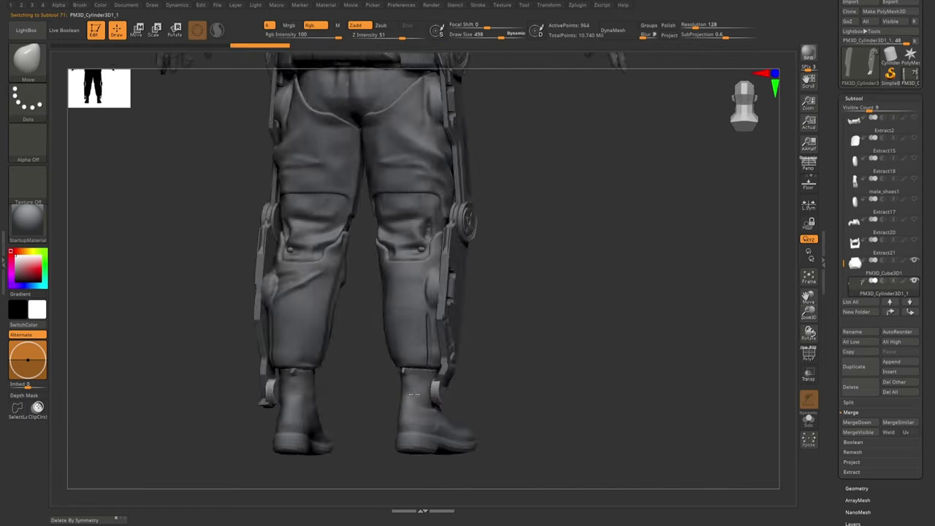
{"action": "left_click", "coordinate": [439, 391], "text": "alt"}
{"action": "key", "text": "w"}
{"action": "mouse_move", "coordinate": [511, 329]}
{"action": "left_mouse_down"}
{"action": "mouse_move", "coordinate": [439, 391]}
{"action": "mouse_move", "coordinate": [409, 383]}
{"action": "mouse_move", "coordinate": [387, 392]}
{"action": "mouse_move", "coordinate": [447, 380]}
{"action": "mouse_move", "coordinate": [449, 395]}
{"action": "mouse_move", "coordinate": [445, 382]}
{"action": "mouse_move", "coordinate": [494, 408]}
{"action": "left_mouse_up"}
{"action": "key", "text": "q"}
{"action": "left_click", "coordinate": [391, 383], "text": "alt"}
- Switch to the hPolish brush and smooth the boot surface
{"action": "key", "text": "b"}
{"action": "key", "text": "h"}
{"action": "key", "text": "p"}
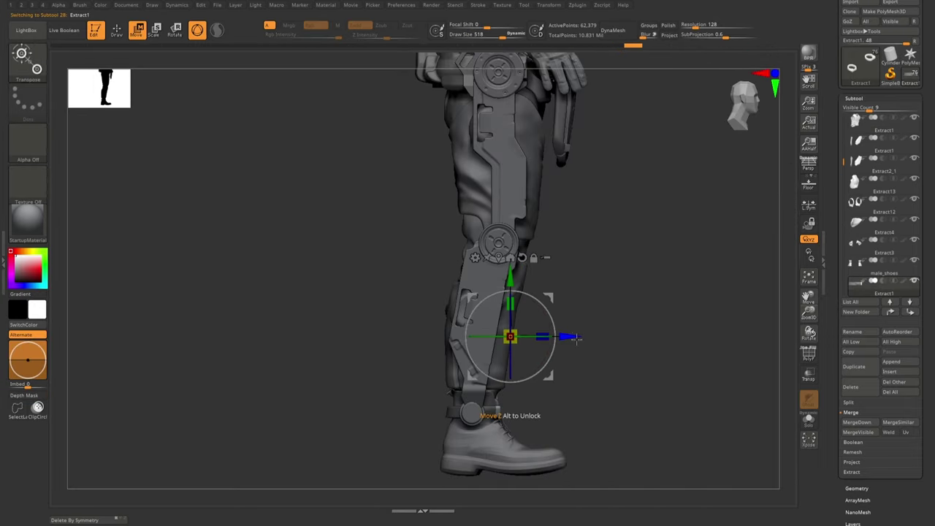
{"action": "key", "text": "q"}
{"action": "mouse_move", "coordinate": [575, 337]}
{"action": "left_mouse_down"}
{"action": "mouse_move", "coordinate": [512, 409]}
{"action": "mouse_move", "coordinate": [490, 402]}
{"action": "mouse_move", "coordinate": [536, 423]}
{"action": "mouse_move", "coordinate": [503, 415]}
{"action": "mouse_move", "coordinate": [482, 387]}
{"action": "mouse_move", "coordinate": [451, 375]}
{"action": "mouse_move", "coordinate": [517, 333]}
{"action": "left_mouse_up"}
{"action": "key", "text": "w"}
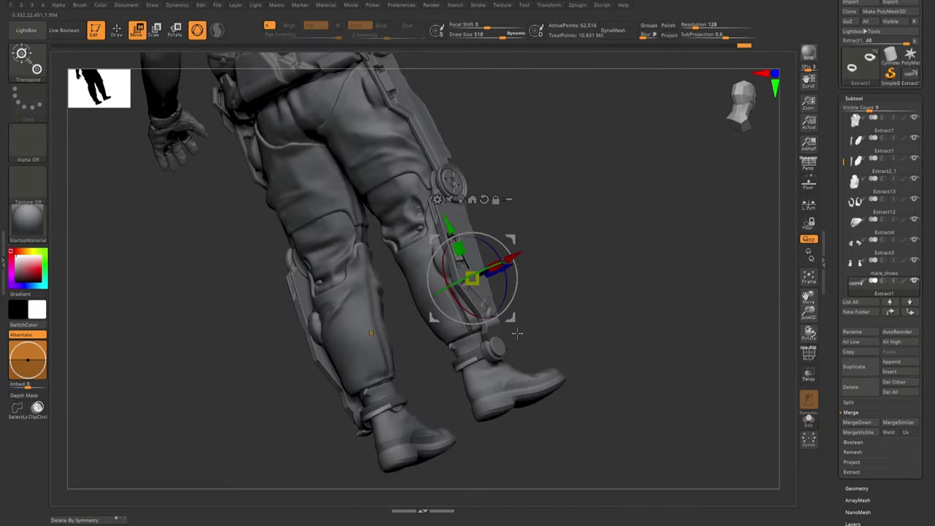
- Mask rectangles over the boot and ankle for the strap, then check both legs
{"action": "mouse_move", "coordinate": [463, 375]}
{"action": "left_mouse_down"}
{"action": "mouse_move", "coordinate": [438, 358]}
{"action": "mouse_move", "coordinate": [424, 391]}
{"action": "left_mouse_up"}
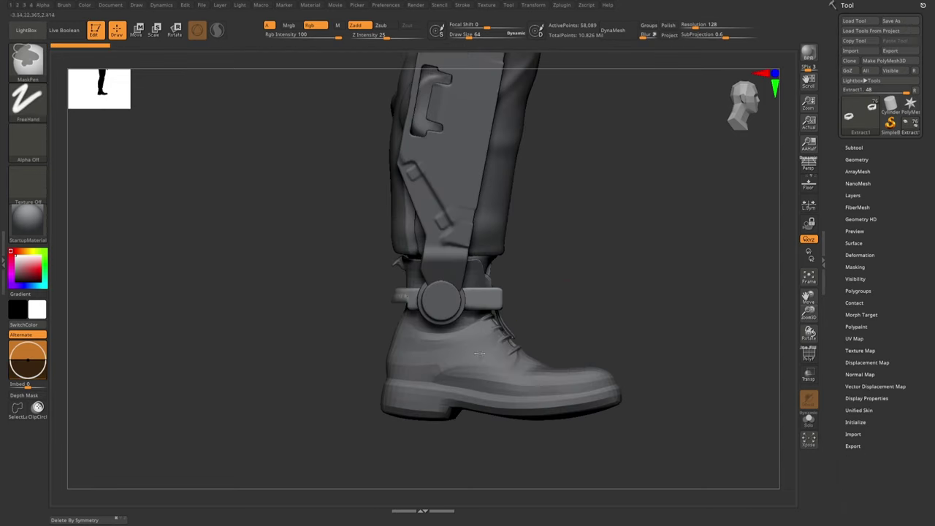
{"action": "left_click_drag", "start_coordinate": [461, 307], "coordinate": [480, 358], "text": "ctrl"}
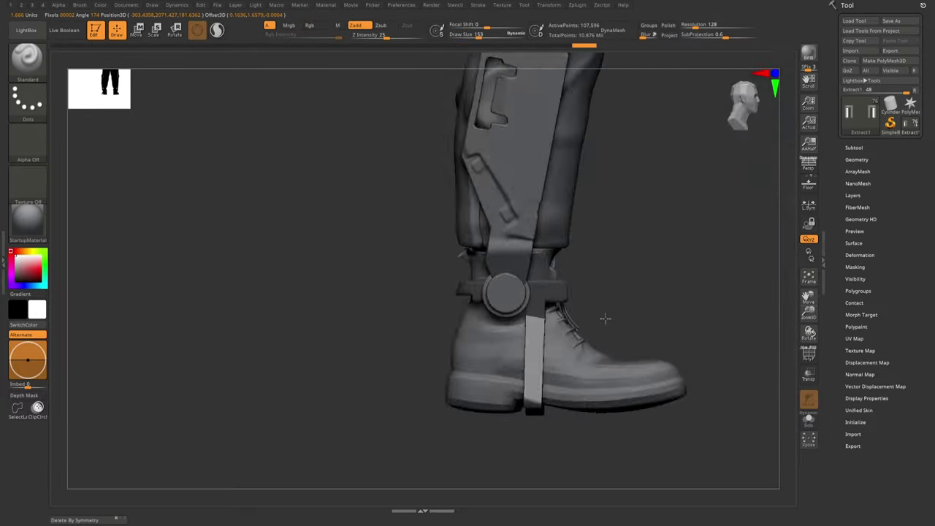
{"action": "left_click_drag", "start_coordinate": [605, 317], "coordinate": [532, 446]}
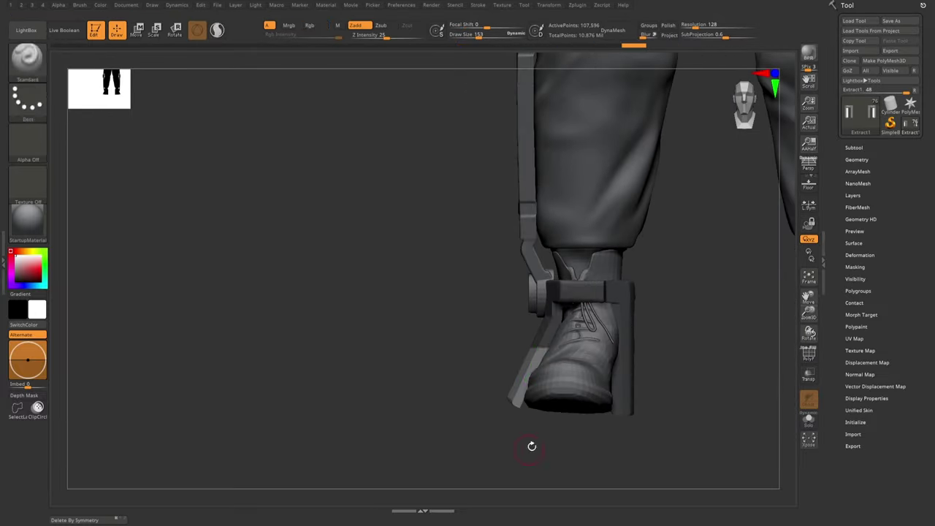
{"action": "mouse_move", "coordinate": [571, 331]}
{"action": "left_mouse_down"}
{"action": "mouse_move", "coordinate": [615, 348]}
{"action": "mouse_move", "coordinate": [522, 411]}
{"action": "mouse_move", "coordinate": [493, 394]}
{"action": "left_mouse_up"}
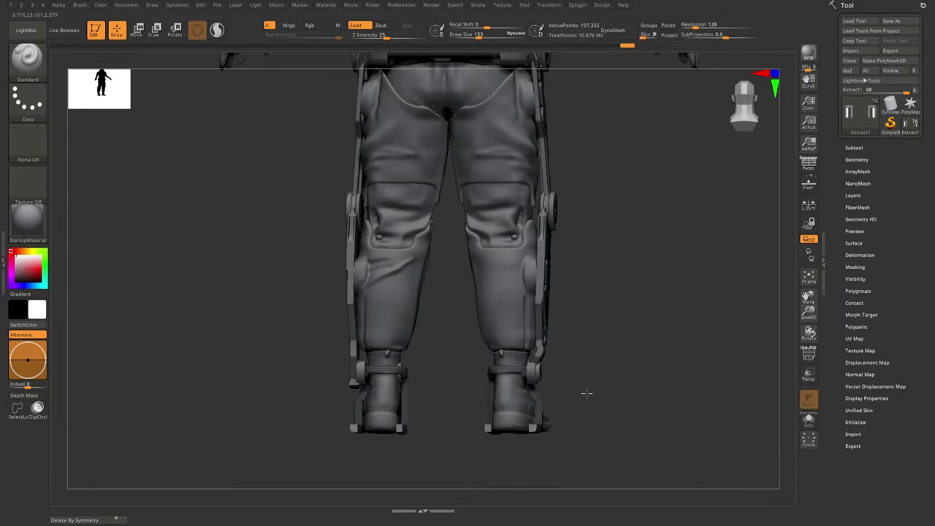
{"action": "left_click_drag", "start_coordinate": [526, 425], "coordinate": [539, 424]}
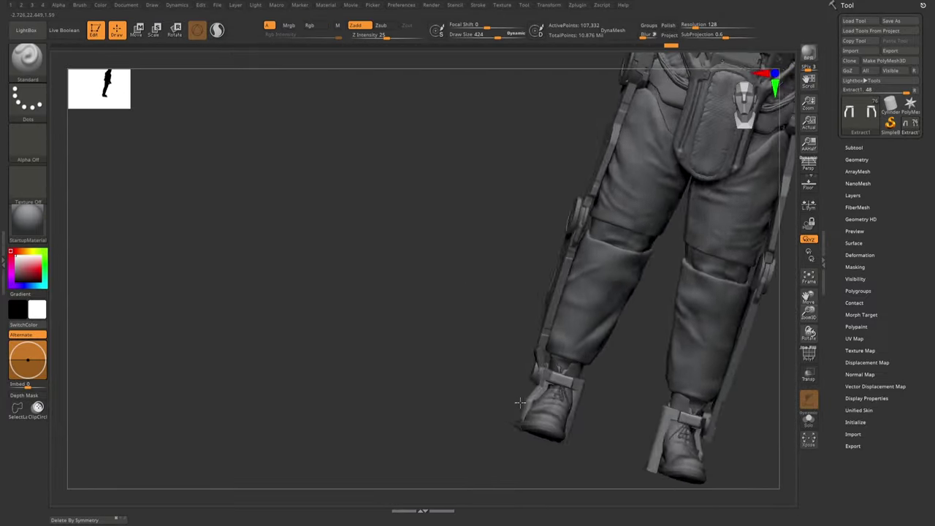
{"action": "mouse_move", "coordinate": [604, 400]}
{"action": "left_mouse_down"}
{"action": "mouse_move", "coordinate": [599, 414]}
{"action": "mouse_move", "coordinate": [586, 380]}
{"action": "mouse_move", "coordinate": [497, 409]}
{"action": "mouse_move", "coordinate": [548, 361]}
{"action": "mouse_move", "coordinate": [550, 443]}
{"action": "mouse_move", "coordinate": [522, 407]}
{"action": "mouse_move", "coordinate": [545, 432]}
{"action": "mouse_move", "coordinate": [517, 413]}
{"action": "mouse_move", "coordinate": [556, 387]}
{"action": "left_mouse_up"}
{"action": "key", "text": "s"}
- Move the ankle bracket sideways on the left boot with the Transpose gizmo
{"action": "key", "text": "b"}
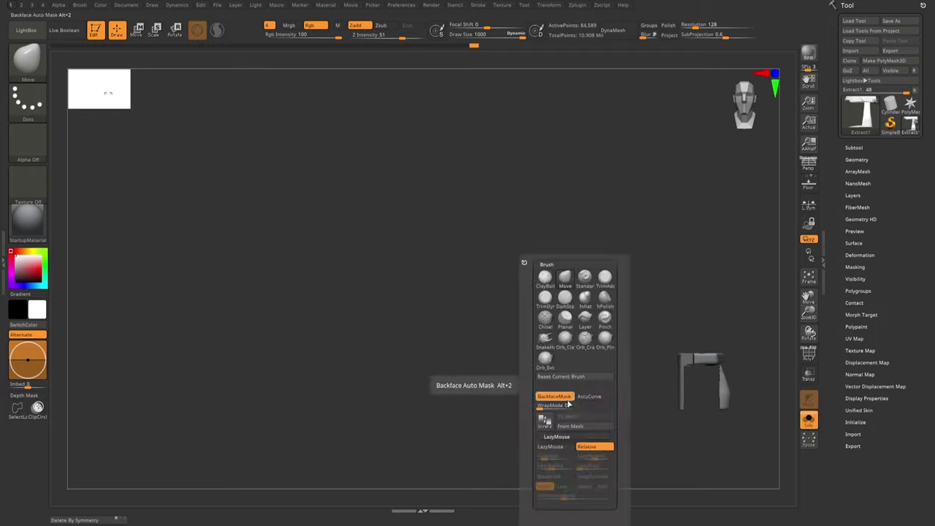
{"action": "key", "text": "Escape"}
{"action": "left_click", "coordinate": [808, 418]}
{"action": "key", "text": "w"}
{"action": "left_click_drag", "start_coordinate": [584, 390], "coordinate": [629, 390]}
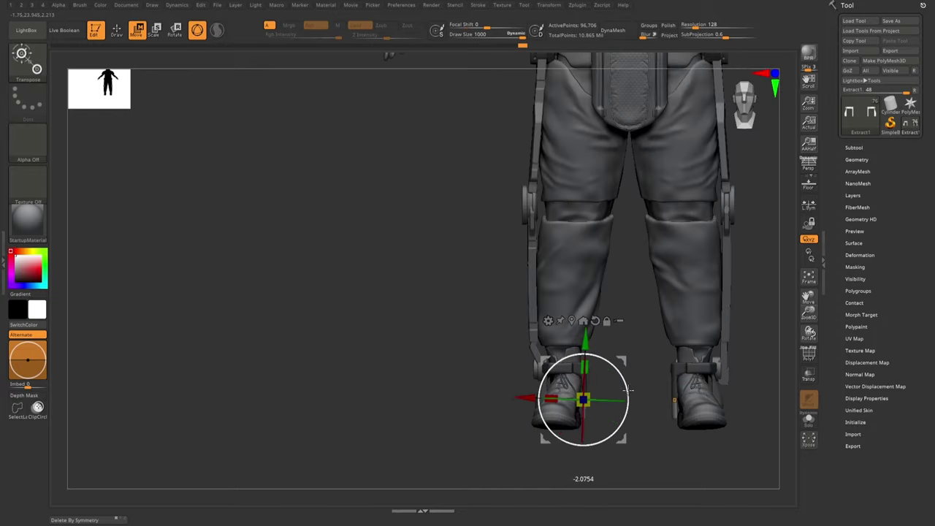
{"action": "left_click_drag", "start_coordinate": [577, 412], "coordinate": [485, 383]}
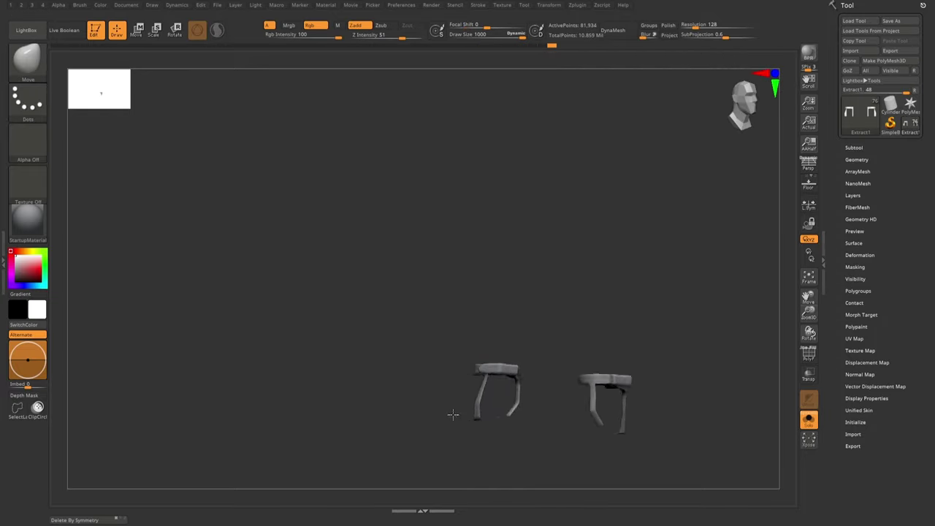
{"action": "mouse_move", "coordinate": [495, 423]}
{"action": "left_mouse_down"}
{"action": "mouse_move", "coordinate": [485, 424]}
{"action": "mouse_move", "coordinate": [484, 397]}
{"action": "mouse_move", "coordinate": [501, 402]}
{"action": "mouse_move", "coordinate": [391, 487]}
{"action": "left_mouse_up"}
- Select another part from the subtool list and trim the bracket with a straight cut
{"action": "left_click", "coordinate": [854, 147]}
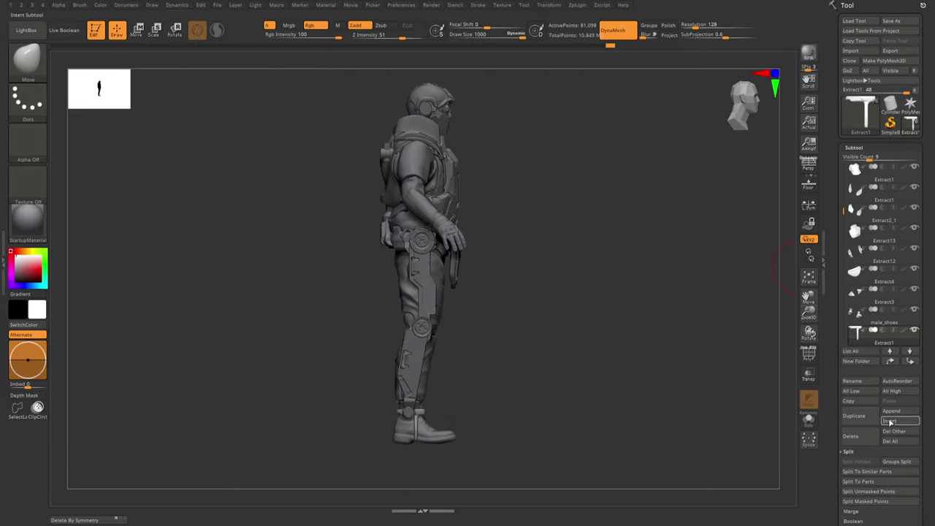
{"action": "key", "text": "w"}
{"action": "left_click", "coordinate": [444, 119], "text": "alt"}
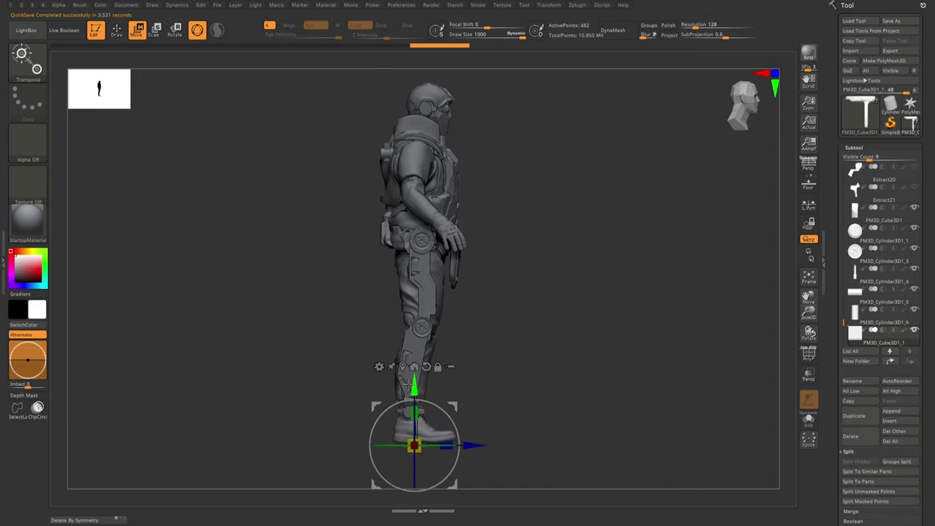
{"action": "mouse_move", "coordinate": [406, 385]}
{"action": "left_mouse_down"}
{"action": "mouse_move", "coordinate": [530, 373]}
{"action": "mouse_move", "coordinate": [512, 365]}
{"action": "mouse_move", "coordinate": [531, 352]}
{"action": "mouse_move", "coordinate": [488, 265]}
{"action": "left_mouse_up"}
{"action": "key", "text": "q"}
{"action": "mouse_move", "coordinate": [488, 322]}
{"action": "left_mouse_down", "text": "ctrl+shift"}
{"action": "mouse_move", "coordinate": [547, 253]}
{"action": "mouse_move", "coordinate": [493, 325]}
{"action": "left_mouse_up", "text": "ctrl+shift"}
- Select the Extract1 strap and PM3D_Cube3D1_1 part, checking the boots from front-side
{"action": "mouse_move", "coordinate": [507, 360]}
{"action": "left_mouse_down"}
{"action": "mouse_move", "coordinate": [468, 329]}
{"action": "mouse_move", "coordinate": [480, 313]}
{"action": "mouse_move", "coordinate": [459, 257]}
{"action": "mouse_move", "coordinate": [445, 251]}
{"action": "mouse_move", "coordinate": [505, 267]}
{"action": "mouse_move", "coordinate": [465, 275]}
{"action": "left_mouse_up"}
{"action": "left_click", "coordinate": [450, 291], "text": "alt"}
{"action": "key", "text": "q"}
{"action": "left_click", "coordinate": [468, 241], "text": "alt"}
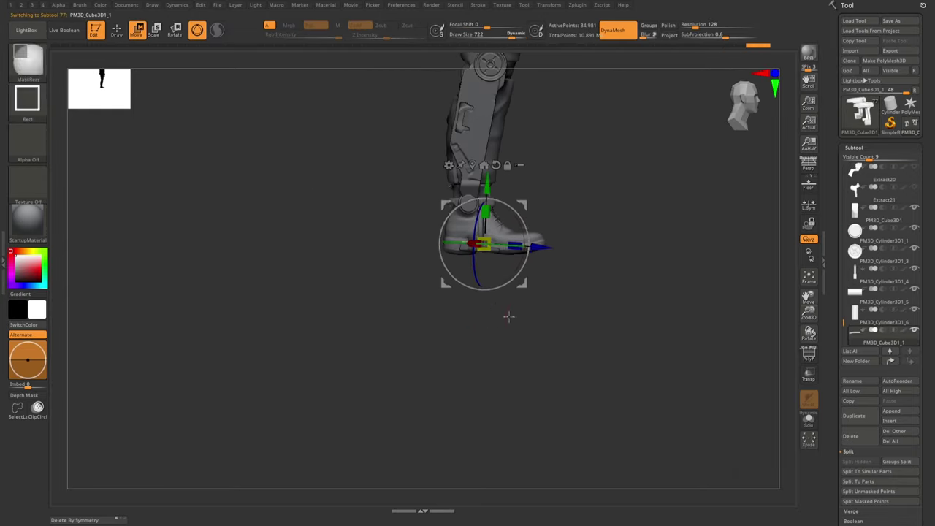
{"action": "key", "text": "q"}
{"action": "mouse_move", "coordinate": [508, 316]}
{"action": "left_mouse_down"}
{"action": "mouse_move", "coordinate": [481, 281]}
{"action": "mouse_move", "coordinate": [507, 255]}
{"action": "left_mouse_up"}
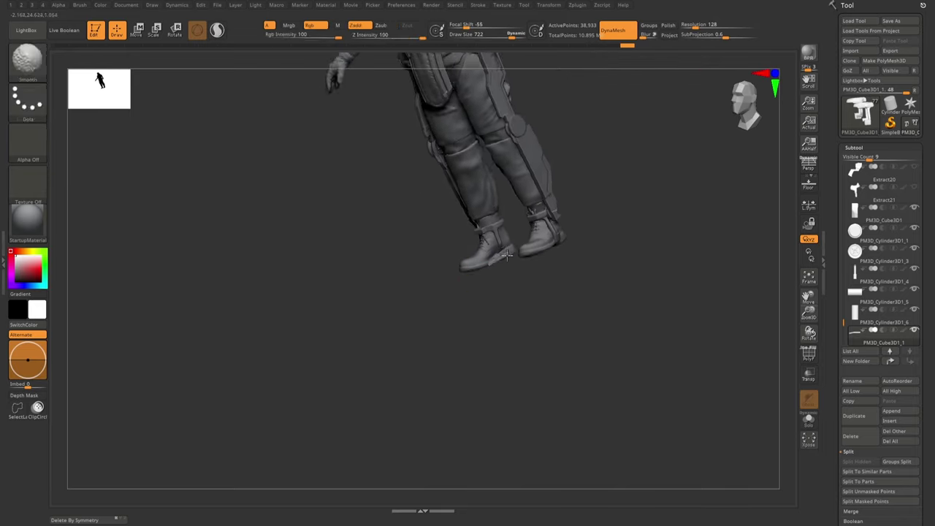
- Browse the alphas and cycle through the Extract1, Recovered_Tool and PM3D_Cube3D1_3 parts
{"action": "key", "text": "comma"}
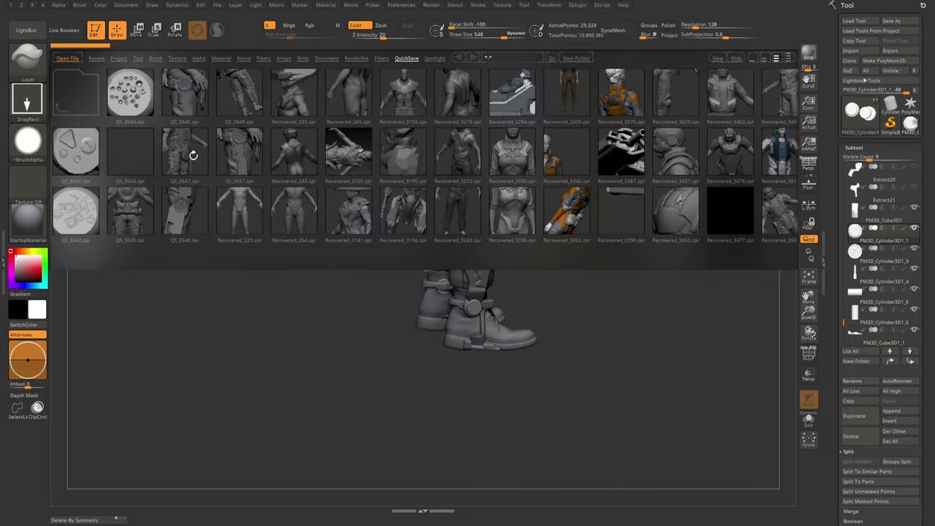
{"action": "mouse_move", "coordinate": [367, 296]}
{"action": "left_mouse_down"}
{"action": "mouse_move", "coordinate": [485, 312]}
{"action": "mouse_move", "coordinate": [497, 367]}
{"action": "mouse_move", "coordinate": [476, 317]}
{"action": "mouse_move", "coordinate": [451, 383]}
{"action": "left_mouse_up"}
{"action": "left_click", "coordinate": [477, 310], "text": "alt"}
{"action": "key", "text": "b"}
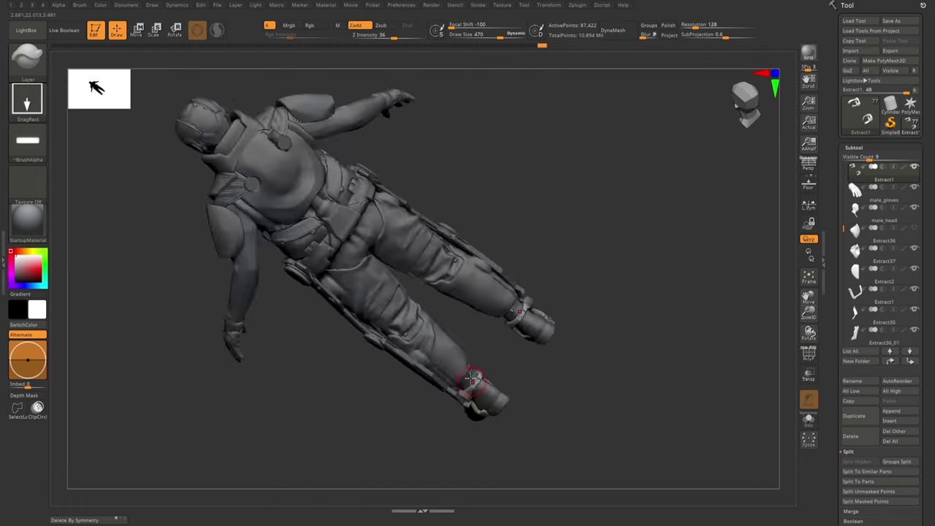
{"action": "mouse_move", "coordinate": [470, 387]}
{"action": "left_mouse_down"}
{"action": "mouse_move", "coordinate": [528, 355]}
{"action": "mouse_move", "coordinate": [465, 328]}
{"action": "mouse_move", "coordinate": [451, 345]}
{"action": "mouse_move", "coordinate": [484, 371]}
{"action": "mouse_move", "coordinate": [475, 385]}
{"action": "mouse_move", "coordinate": [490, 237]}
{"action": "left_mouse_up"}
{"action": "left_click", "coordinate": [451, 345], "text": "alt"}
{"action": "left_click", "coordinate": [491, 237], "text": "alt"}
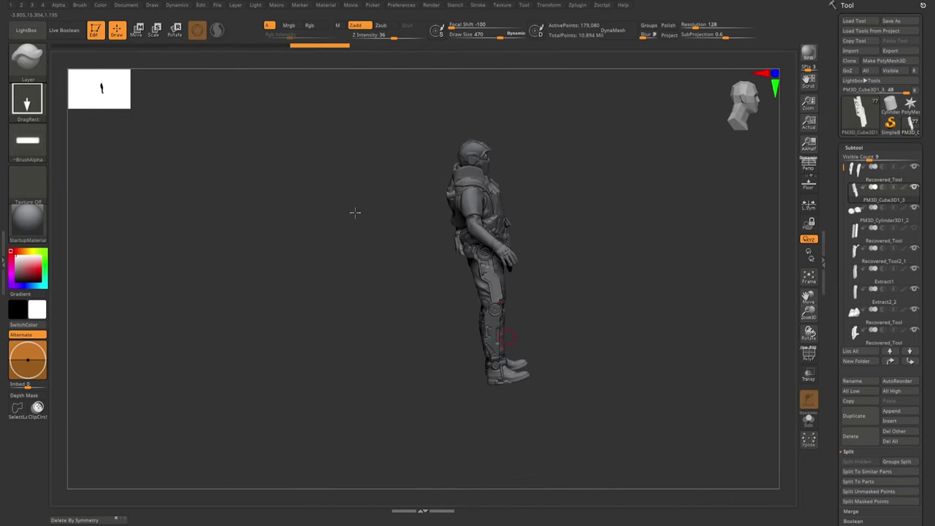
{"action": "left_click_drag", "start_coordinate": [355, 213], "coordinate": [438, 322], "text": "alt"}
{"action": "key", "text": "space"}
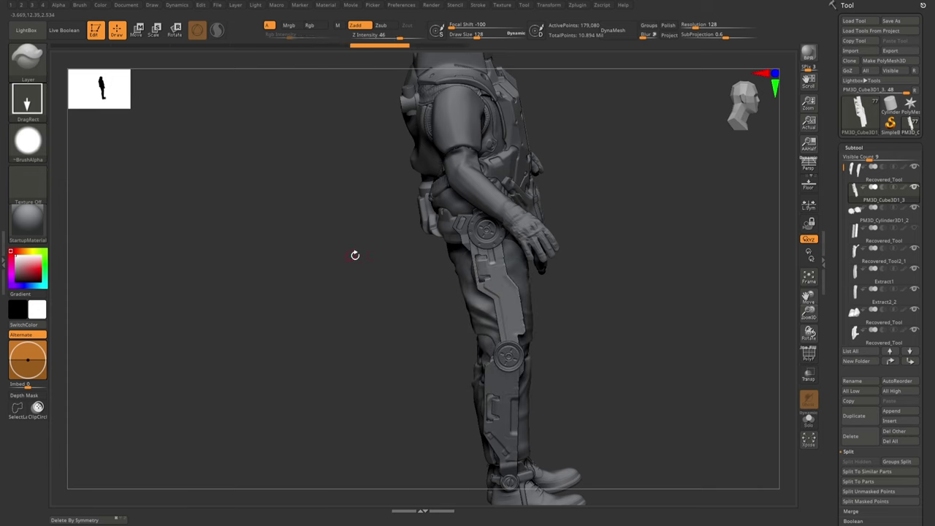
- Try round stamp alphas from the Alpha palette and make the Extract5 belt part active
{"action": "left_click", "coordinate": [28, 139]}
{"action": "left_click", "coordinate": [334, 105]}
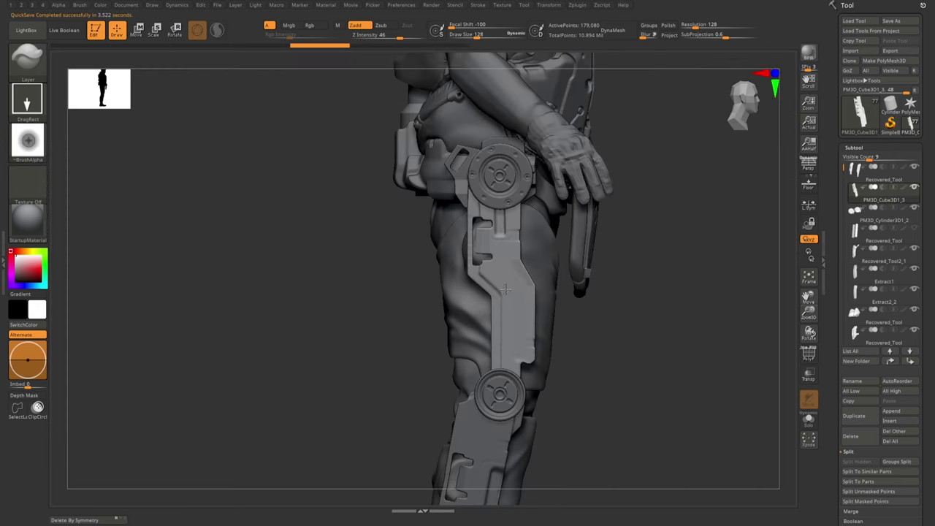
{"action": "left_click", "coordinate": [28, 139]}
{"action": "left_click", "coordinate": [83, 68]}
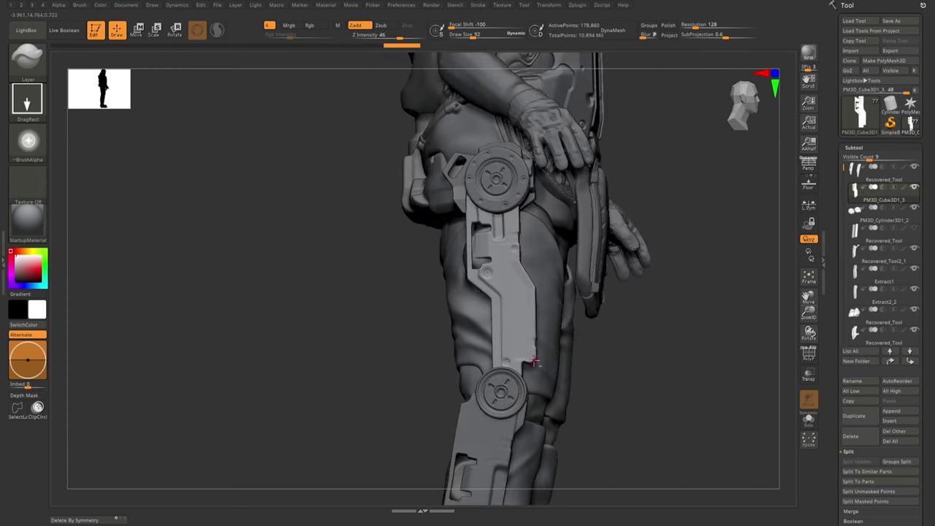
{"action": "left_click_drag", "start_coordinate": [504, 334], "coordinate": [479, 427]}
{"action": "left_click", "coordinate": [479, 427], "text": "alt"}
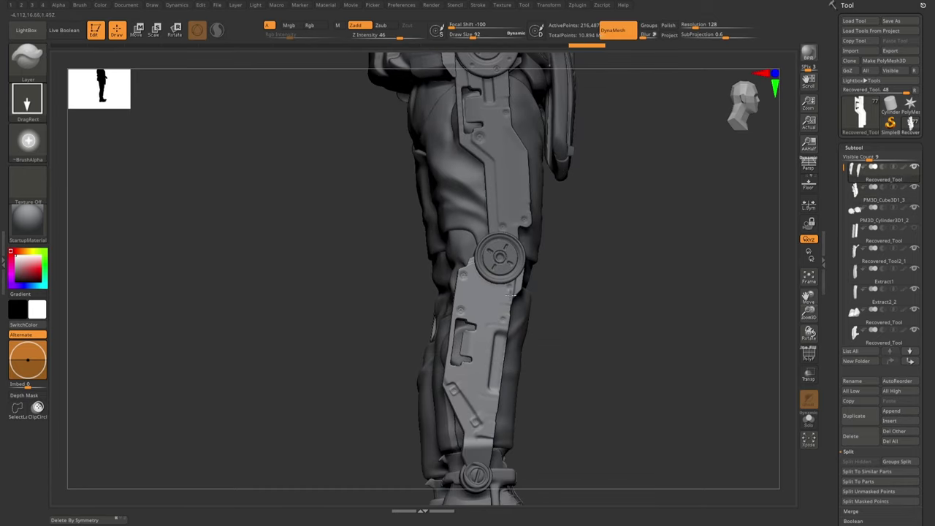
{"action": "mouse_move", "coordinate": [511, 293]}
{"action": "left_mouse_down"}
{"action": "mouse_move", "coordinate": [475, 137]}
{"action": "mouse_move", "coordinate": [470, 182]}
{"action": "mouse_move", "coordinate": [484, 180]}
{"action": "left_mouse_up"}
{"action": "left_click", "coordinate": [475, 137], "text": "alt"}
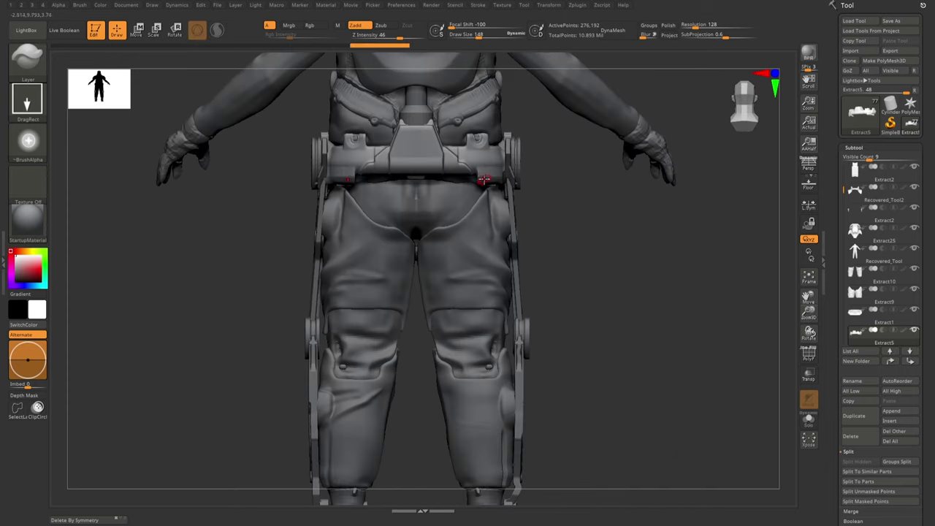
- Switch between chisel, Move and Standard brushes while turning to a rear three-quarter view
{"action": "key", "text": "b"}
{"action": "mouse_move", "coordinate": [550, 189]}
{"action": "left_mouse_down"}
{"action": "mouse_move", "coordinate": [470, 202]}
{"action": "mouse_move", "coordinate": [484, 202]}
{"action": "left_mouse_up"}
{"action": "key", "text": "b"}
{"action": "key", "text": "m"}
{"action": "key", "text": "v"}
{"action": "key", "text": "s"}
{"action": "mouse_move", "coordinate": [483, 169]}
{"action": "left_mouse_down"}
{"action": "mouse_move", "coordinate": [442, 155]}
{"action": "mouse_move", "coordinate": [438, 212]}
{"action": "mouse_move", "coordinate": [360, 214]}
{"action": "left_mouse_up"}
{"action": "key", "text": "b"}
{"action": "key", "text": "s"}
{"action": "key", "text": "t"}
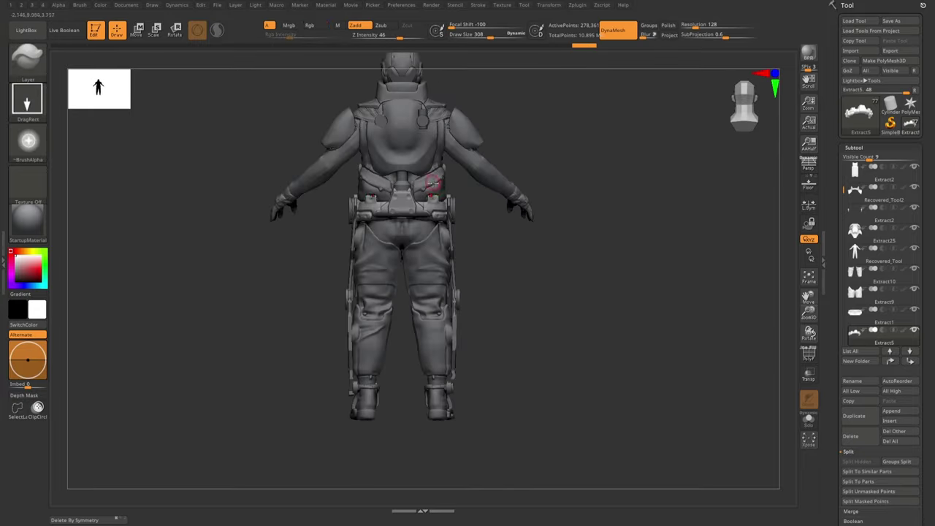
- Choose a stamp alpha from the library and mask the shin plate
{"action": "key", "text": "b"}
{"action": "key", "text": "m"}
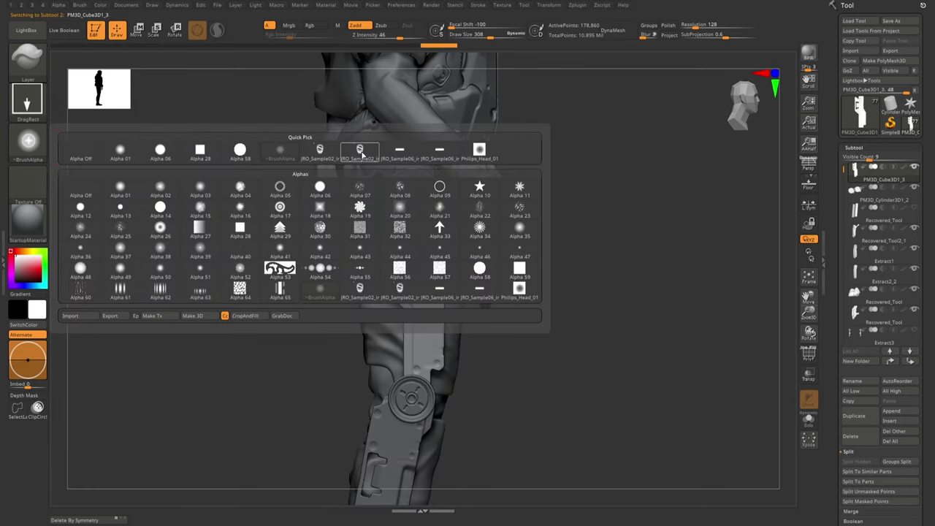
{"action": "key", "text": "v"}
{"action": "left_click", "coordinate": [388, 250], "text": "alt"}
{"action": "key", "text": "s"}
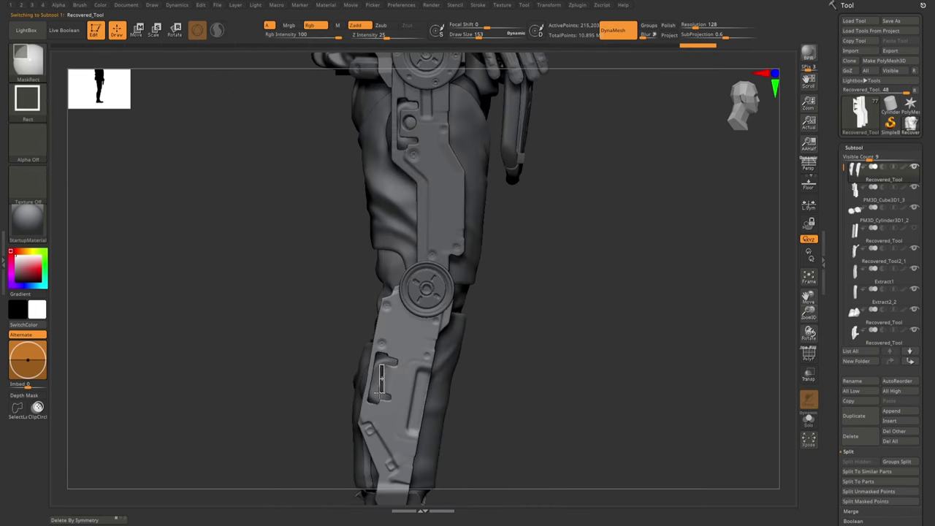
{"action": "left_click", "coordinate": [391, 382], "text": "ctrl"}
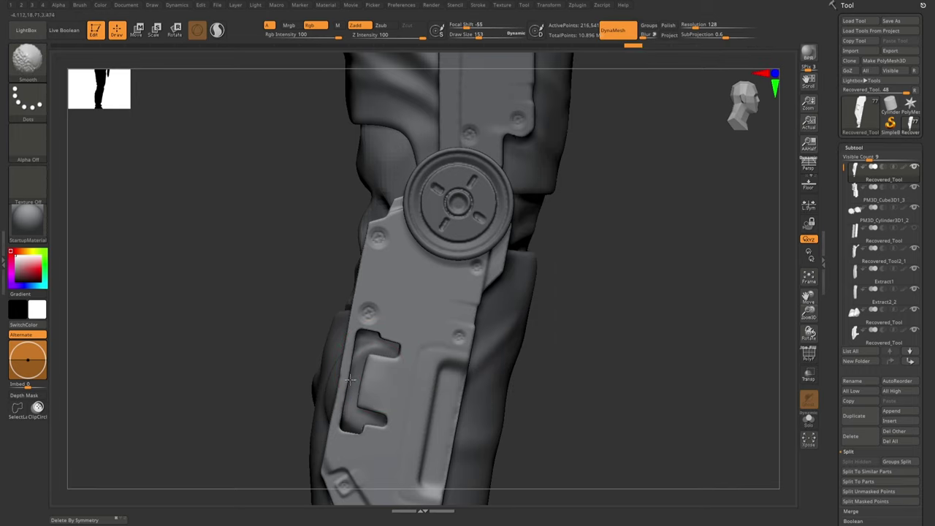
- Stamp a small round bolt inside the shin recess with the Layer brush
{"action": "key", "text": "b"}
{"action": "key", "text": "l"}
{"action": "key", "text": "y"}
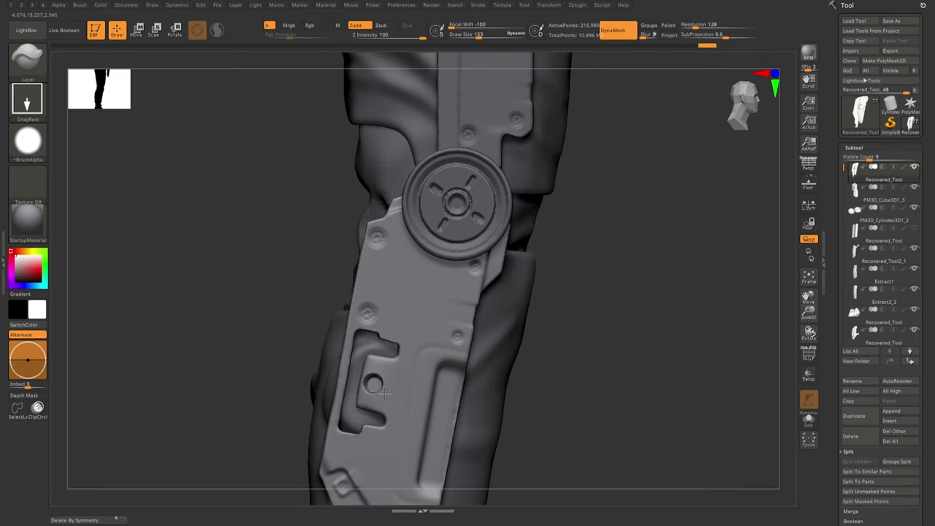
{"action": "left_click_drag", "start_coordinate": [373, 385], "coordinate": [388, 396]}
{"action": "left_click", "coordinate": [378, 388], "text": "alt"}
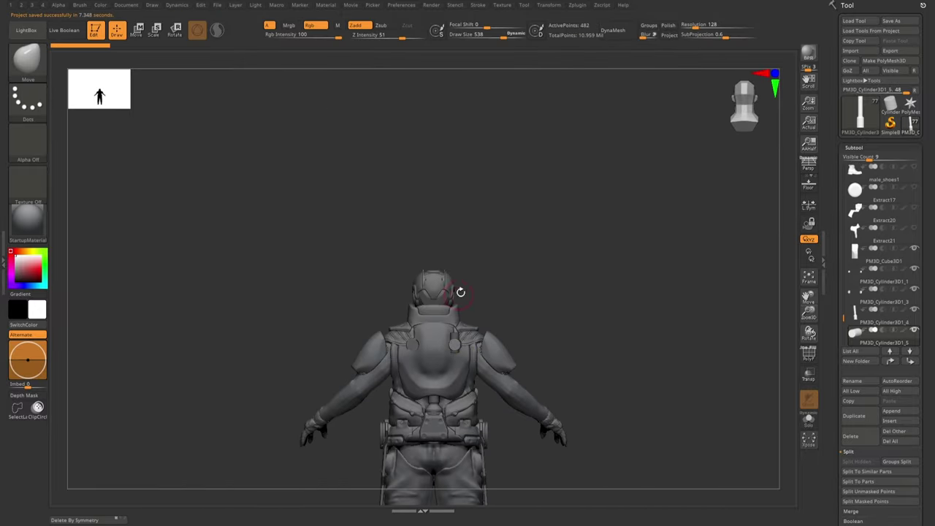
- Review the model from back, side and front, then activate the Extract22 helmet with the Move gizmo
{"action": "left_click_drag", "start_coordinate": [460, 292], "coordinate": [491, 323]}
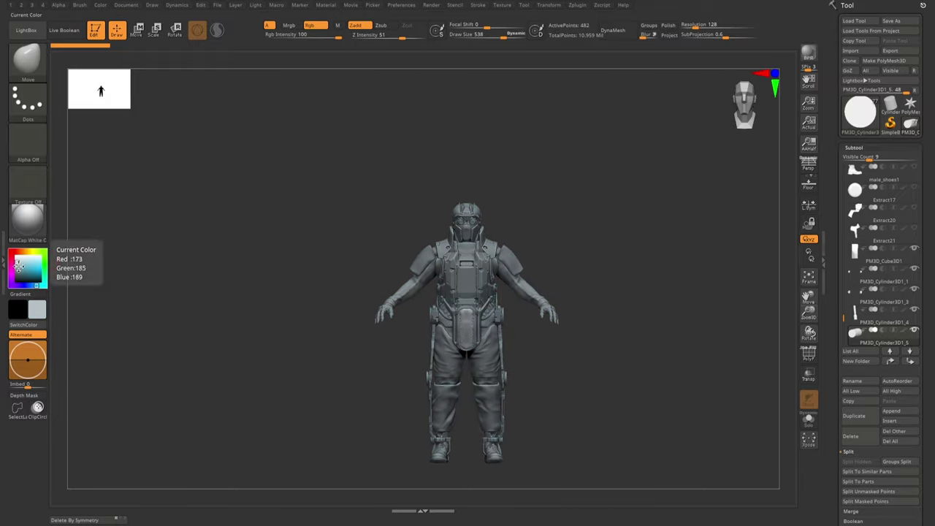
{"action": "mouse_move", "coordinate": [350, 329]}
{"action": "left_mouse_down"}
{"action": "mouse_move", "coordinate": [421, 328]}
{"action": "mouse_move", "coordinate": [353, 336]}
{"action": "left_mouse_up"}
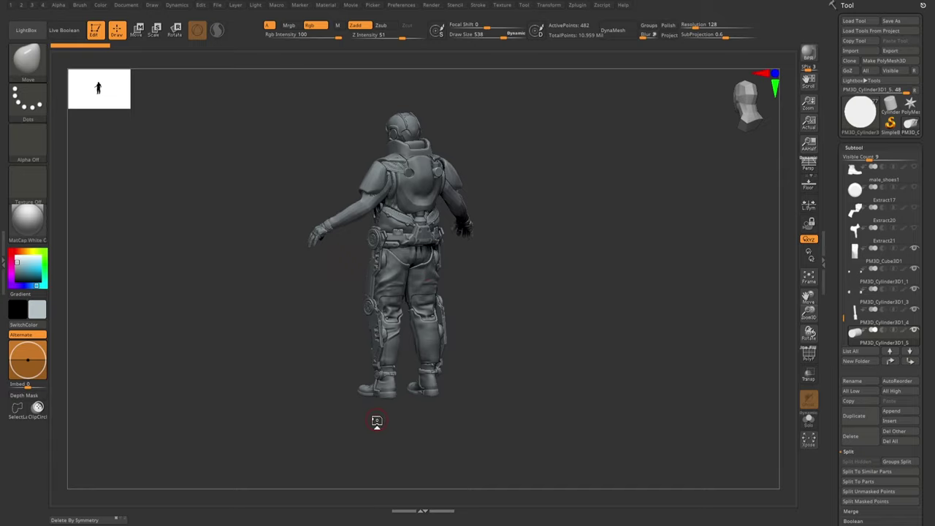
{"action": "left_click_drag", "start_coordinate": [376, 421], "coordinate": [439, 424]}
{"action": "key", "text": "f"}
{"action": "key", "text": "w"}
{"action": "left_click", "coordinate": [435, 146], "text": "alt"}
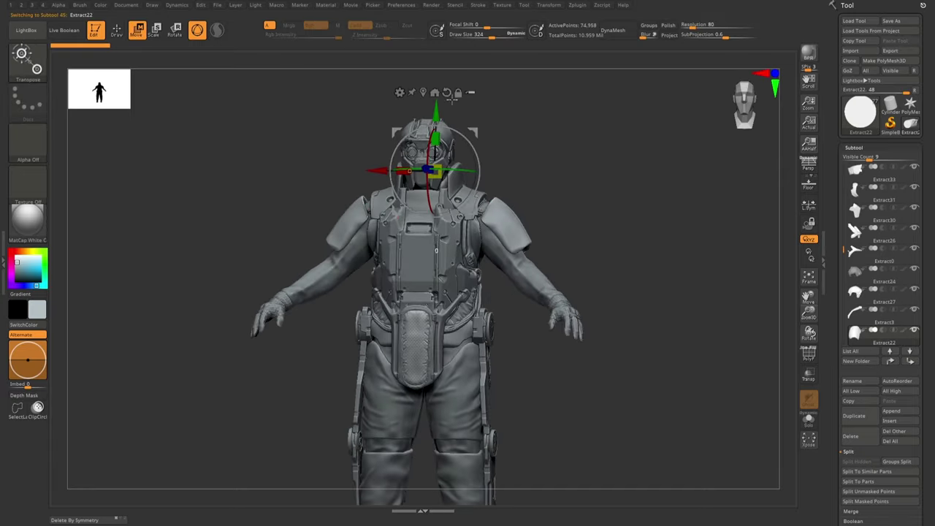
{"action": "left_click_drag", "start_coordinate": [453, 101], "coordinate": [409, 234]}
- Select PM3D_Cylinder3D1_5, stretch the strut cylinders upward, and bring up Subtool Merge options
{"action": "left_click", "coordinate": [271, 219], "text": "alt"}
{"action": "key", "text": "q"}
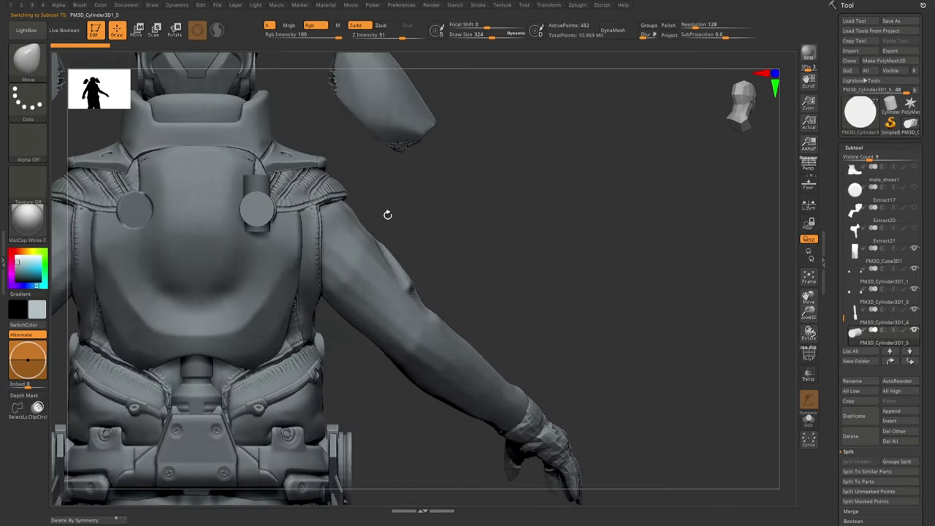
{"action": "left_click", "coordinate": [851, 510]}
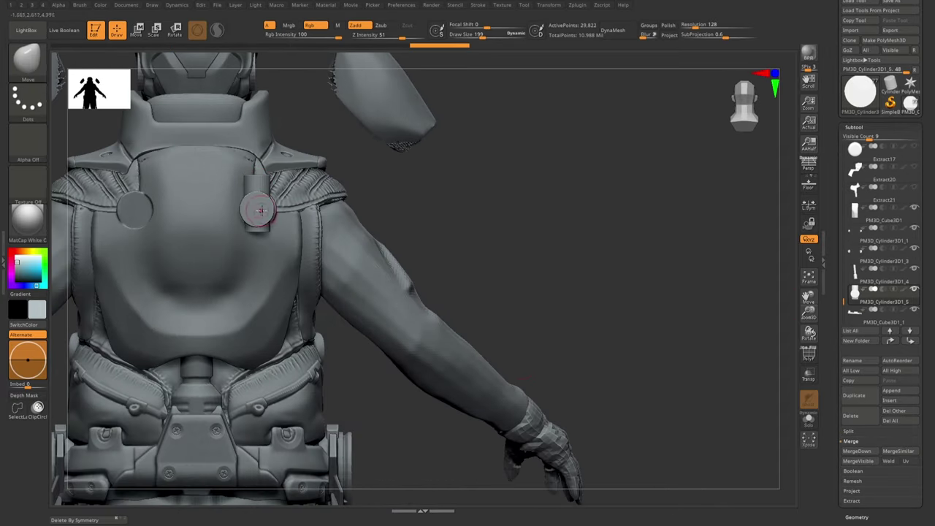
{"action": "mouse_move", "coordinate": [643, 234]}
{"action": "left_mouse_down", "text": "shift"}
{"action": "mouse_move", "coordinate": [249, 225]}
{"action": "mouse_move", "coordinate": [276, 269]}
{"action": "mouse_move", "coordinate": [285, 260]}
{"action": "mouse_move", "coordinate": [298, 297]}
{"action": "left_mouse_up", "text": "shift"}
{"action": "key", "text": "w"}
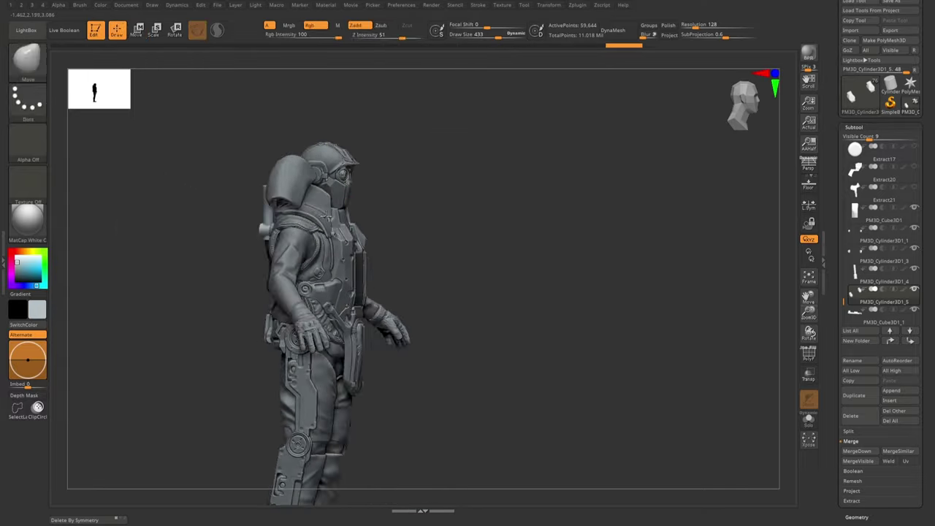
{"action": "key", "text": "q"}
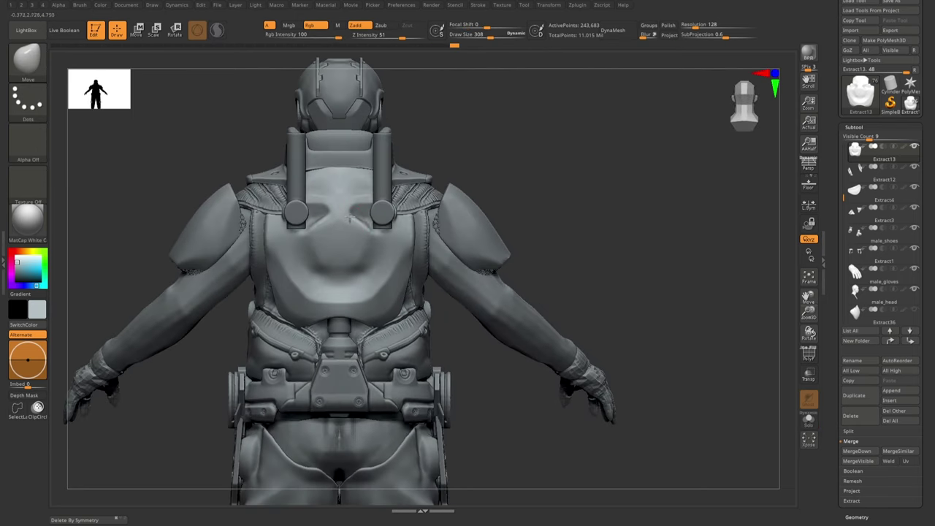
- Work over the backpack surface from several rear angles with masking and the Orb_Cracks brush
{"action": "key", "text": "ctrl"}
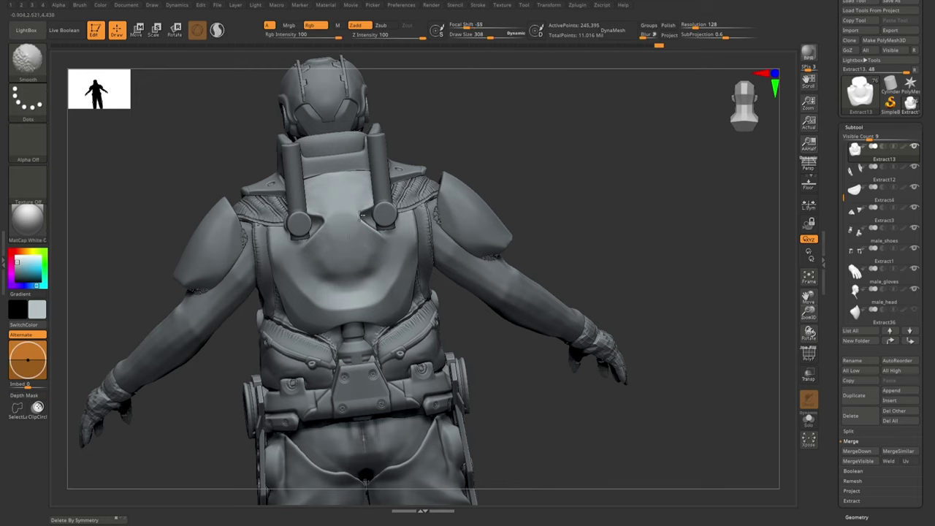
{"action": "mouse_move", "coordinate": [399, 294]}
{"action": "left_mouse_down"}
{"action": "mouse_move", "coordinate": [372, 272]}
{"action": "mouse_move", "coordinate": [338, 298]}
{"action": "left_mouse_up"}
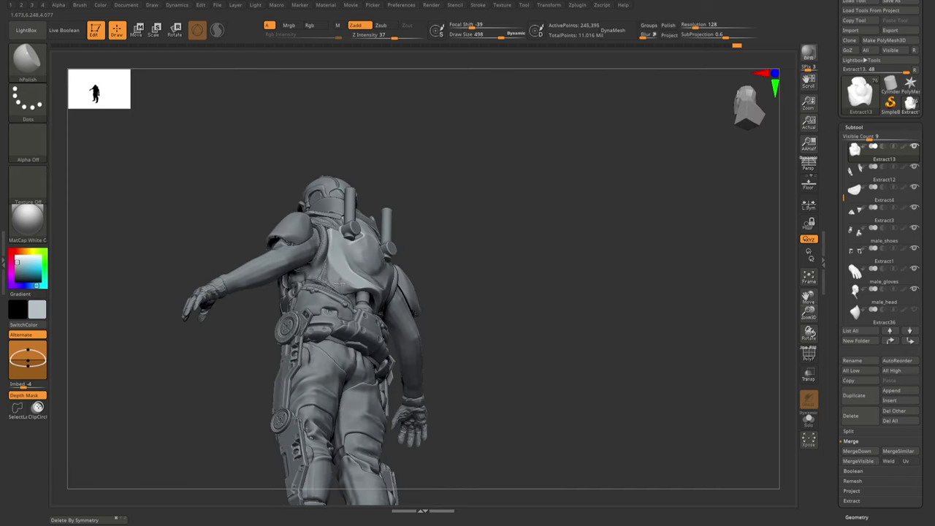
{"action": "left_click_drag", "start_coordinate": [417, 287], "coordinate": [394, 295]}
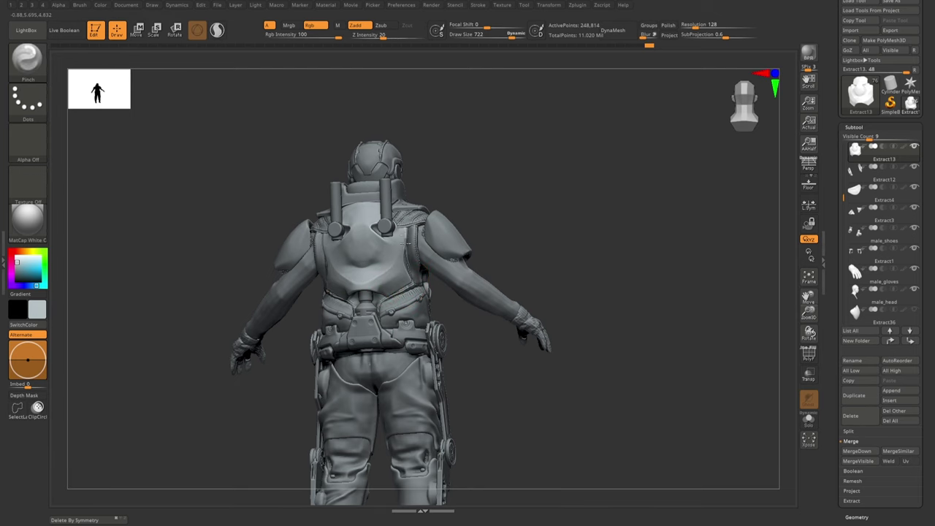
{"action": "left_click_drag", "start_coordinate": [407, 242], "coordinate": [403, 261]}
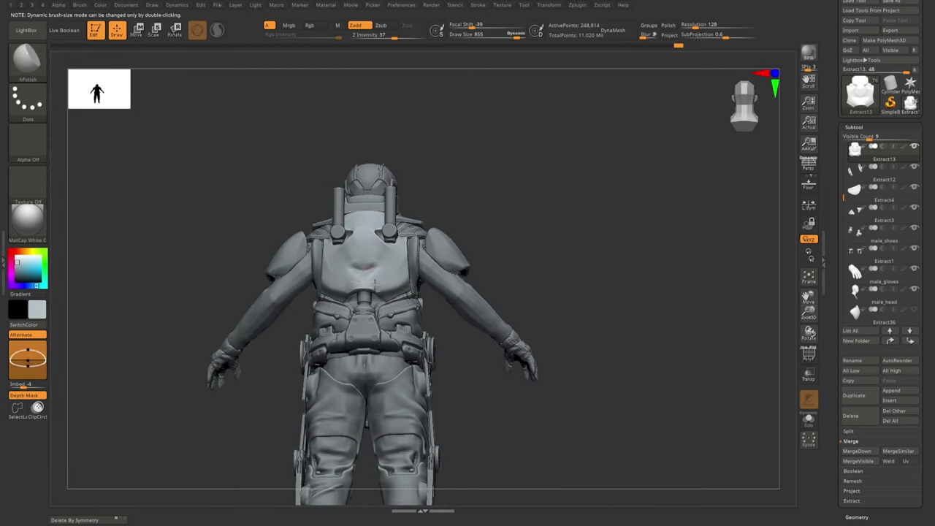
{"action": "mouse_move", "coordinate": [401, 228]}
{"action": "left_mouse_down"}
{"action": "mouse_move", "coordinate": [356, 263]}
{"action": "mouse_move", "coordinate": [369, 274]}
{"action": "mouse_move", "coordinate": [362, 290]}
{"action": "mouse_move", "coordinate": [350, 239]}
{"action": "left_mouse_up"}
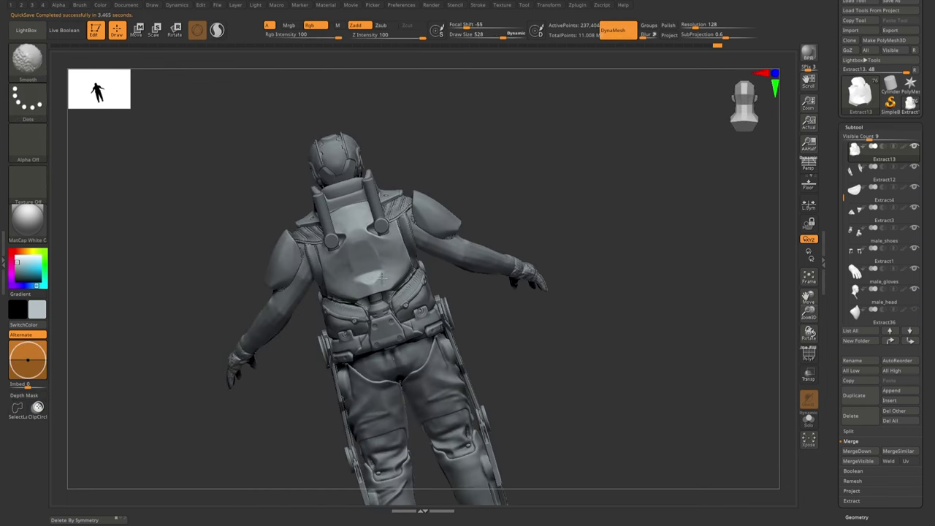
{"action": "key", "text": "b"}
{"action": "key", "text": "o"}
{"action": "key", "text": "c"}
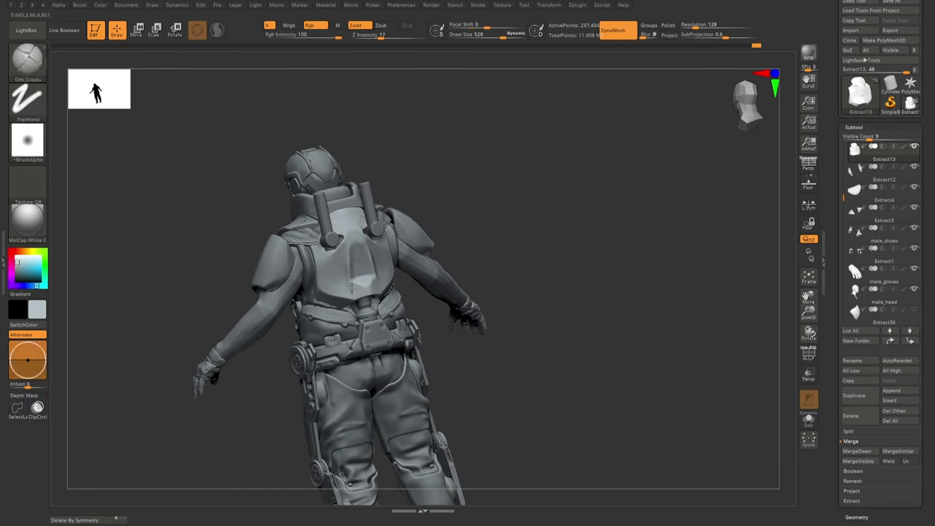
{"action": "mouse_move", "coordinate": [367, 250]}
{"action": "left_mouse_down", "text": "shift"}
{"action": "mouse_move", "coordinate": [379, 272]}
{"action": "mouse_move", "coordinate": [352, 277]}
{"action": "mouse_move", "coordinate": [370, 289]}
{"action": "mouse_move", "coordinate": [313, 209]}
{"action": "left_mouse_up", "text": "shift"}
- Mask the right of the backpack, select Extract0, and ClipCurve-trim it beside the right strut
{"action": "mouse_move", "coordinate": [392, 271]}
{"action": "right_mouse_down"}
{"action": "mouse_move", "coordinate": [422, 259]}
{"action": "mouse_move", "coordinate": [461, 267]}
{"action": "right_mouse_up"}
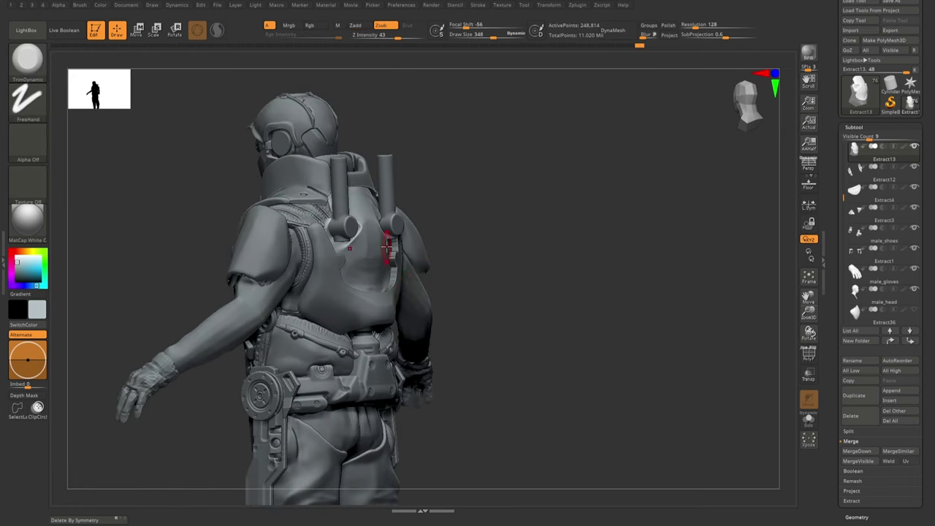
{"action": "left_click_drag", "start_coordinate": [423, 255], "coordinate": [417, 232], "text": "shift"}
{"action": "left_click", "coordinate": [417, 232], "text": "alt"}
{"action": "mouse_move", "coordinate": [417, 232]}
{"action": "right_mouse_down"}
{"action": "mouse_move", "coordinate": [403, 262]}
{"action": "mouse_move", "coordinate": [289, 310]}
{"action": "mouse_move", "coordinate": [286, 287]}
{"action": "mouse_move", "coordinate": [468, 300]}
{"action": "mouse_move", "coordinate": [399, 256]}
{"action": "right_mouse_up"}
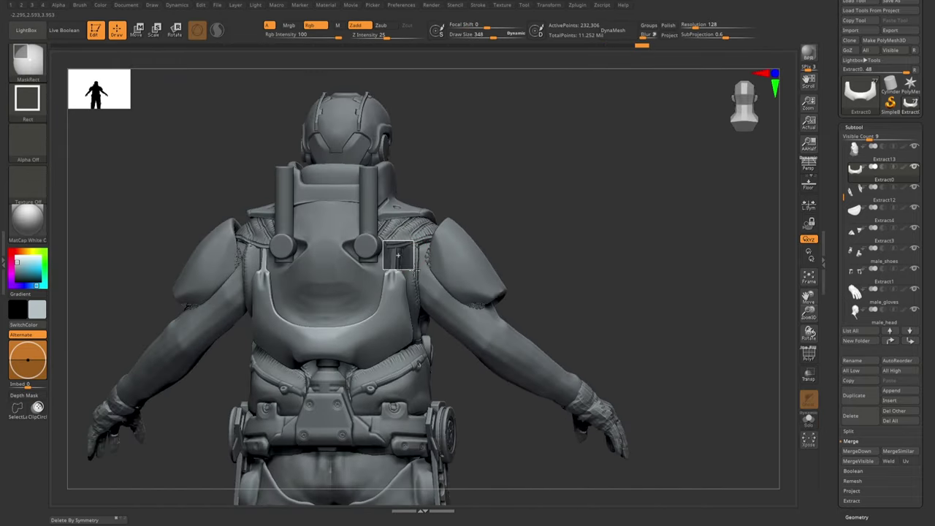
{"action": "right_click_drag", "start_coordinate": [398, 256], "coordinate": [487, 182], "text": "shift"}
{"action": "left_click_drag", "start_coordinate": [381, 250], "coordinate": [438, 252], "text": "ctrl+shift"}
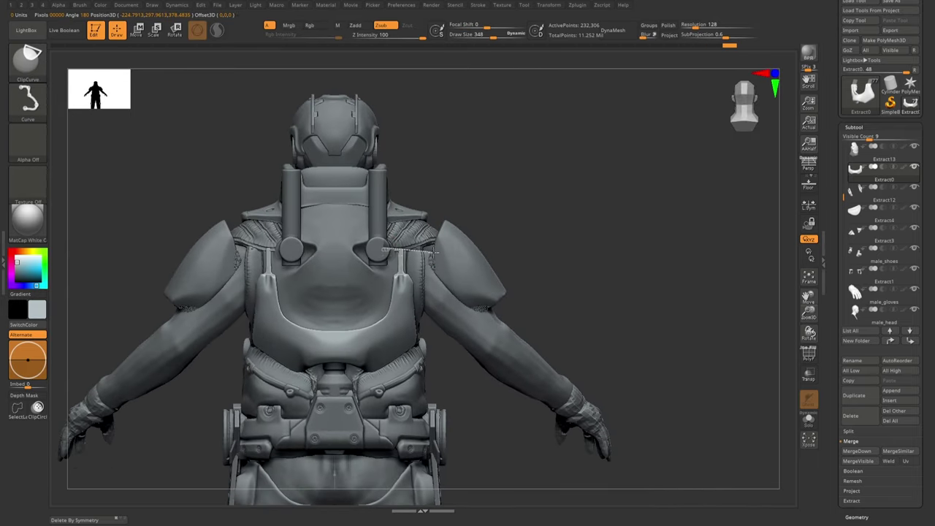
{"action": "mouse_move", "coordinate": [427, 264]}
{"action": "right_mouse_down"}
{"action": "mouse_move", "coordinate": [464, 275]}
{"action": "mouse_move", "coordinate": [406, 406]}
{"action": "mouse_move", "coordinate": [432, 369]}
{"action": "mouse_move", "coordinate": [455, 267]}
{"action": "right_mouse_up"}
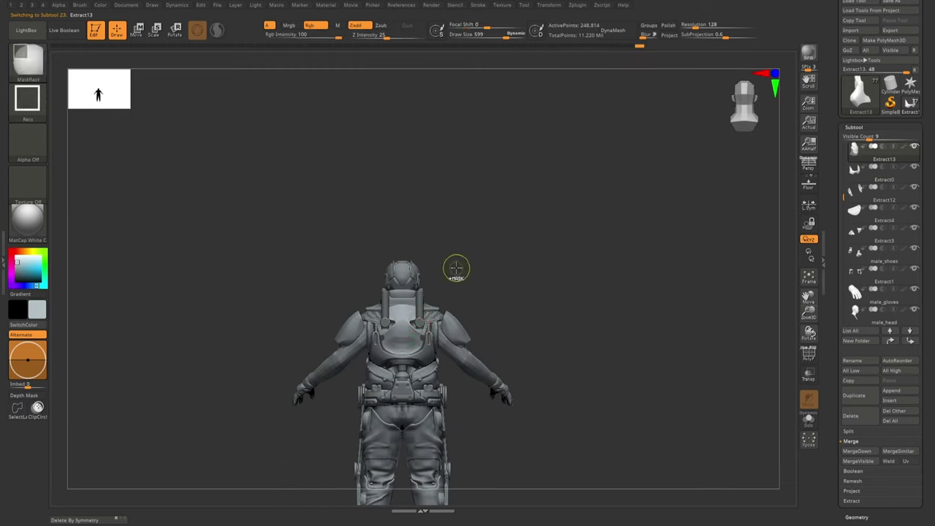
- Cut the Extract3 chest piece along a curve across the upper back, checking it in Solo
{"action": "key", "text": "w"}
{"action": "key", "text": "q"}
{"action": "left_click", "coordinate": [427, 342], "text": "alt"}
{"action": "right_click_drag", "start_coordinate": [427, 342], "coordinate": [463, 239]}
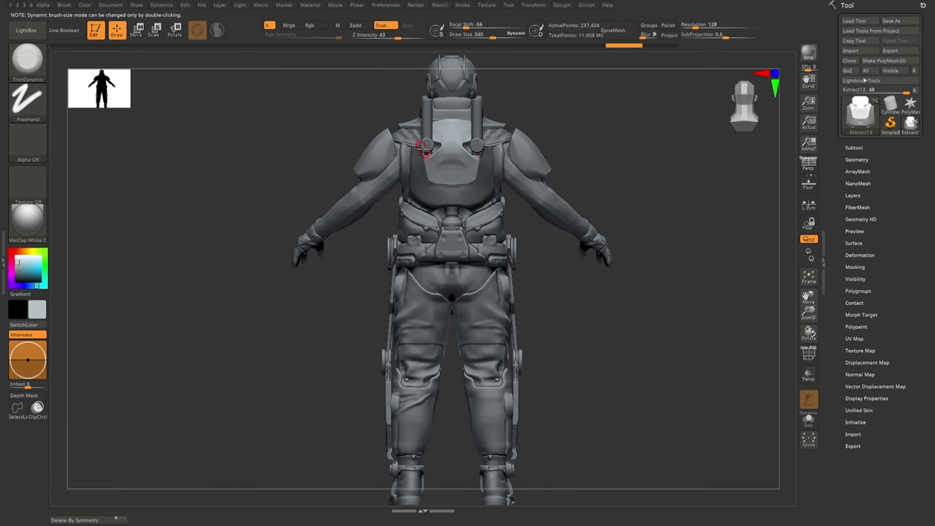
{"action": "right_click_drag", "start_coordinate": [488, 160], "coordinate": [558, 130]}
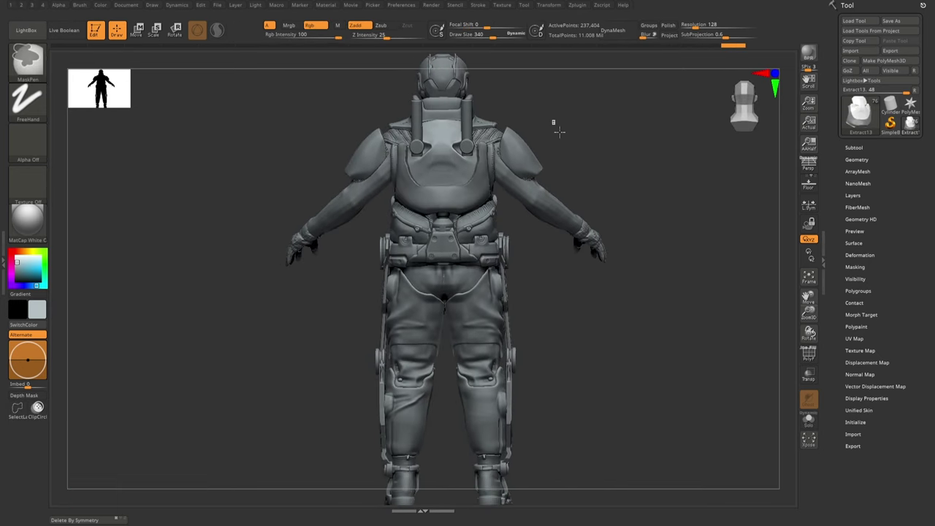
{"action": "left_click", "coordinate": [479, 153], "text": "alt"}
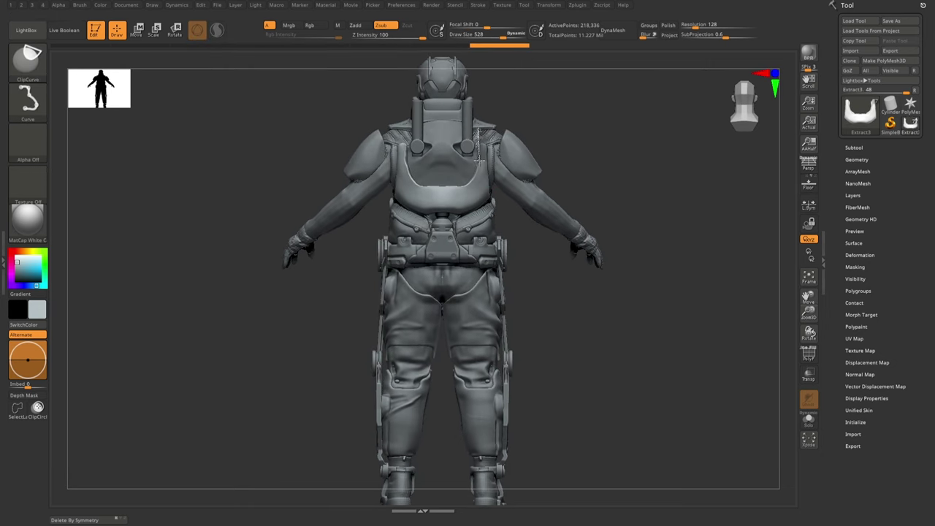
{"action": "left_click_drag", "start_coordinate": [441, 182], "coordinate": [441, 182], "text": "ctrl+shift"}
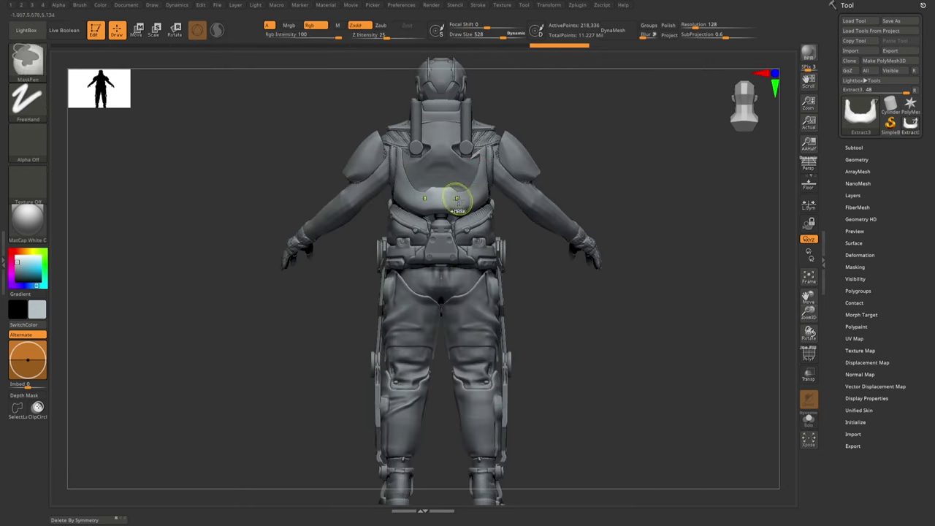
{"action": "key", "text": "alt+s"}
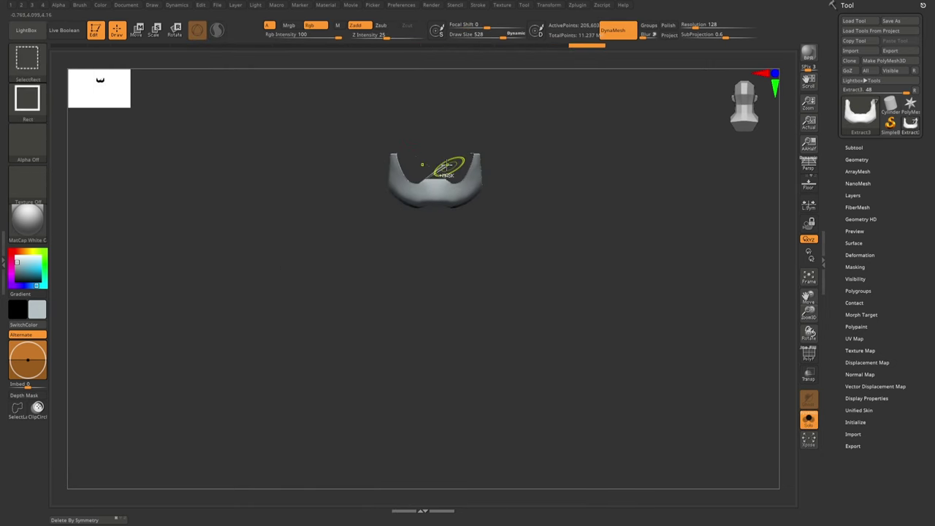
{"action": "key", "text": "alt+s"}
{"action": "mouse_move", "coordinate": [455, 176]}
{"action": "right_mouse_down"}
{"action": "mouse_move", "coordinate": [447, 195]}
{"action": "mouse_move", "coordinate": [504, 181]}
{"action": "right_mouse_up"}
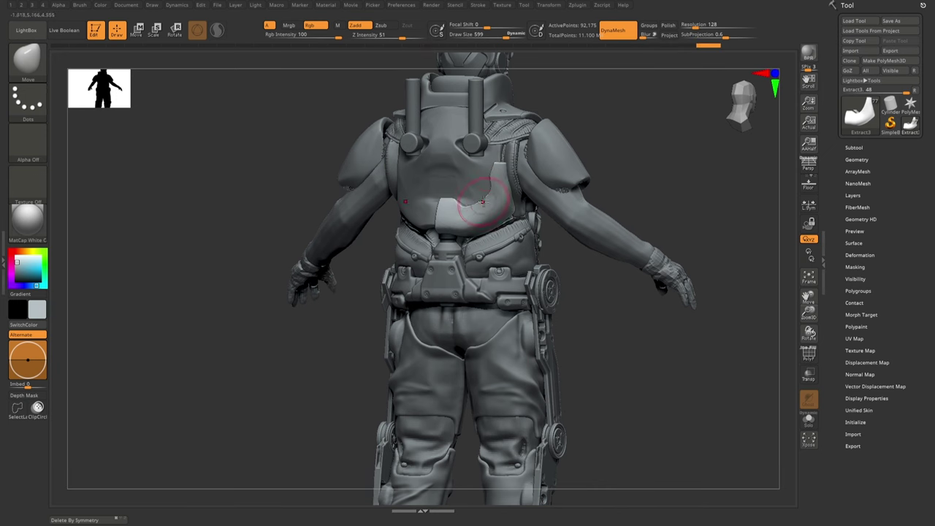
- Make Extract13 active and clip the back plate along a curved line
{"action": "left_click", "coordinate": [489, 182], "text": "alt"}
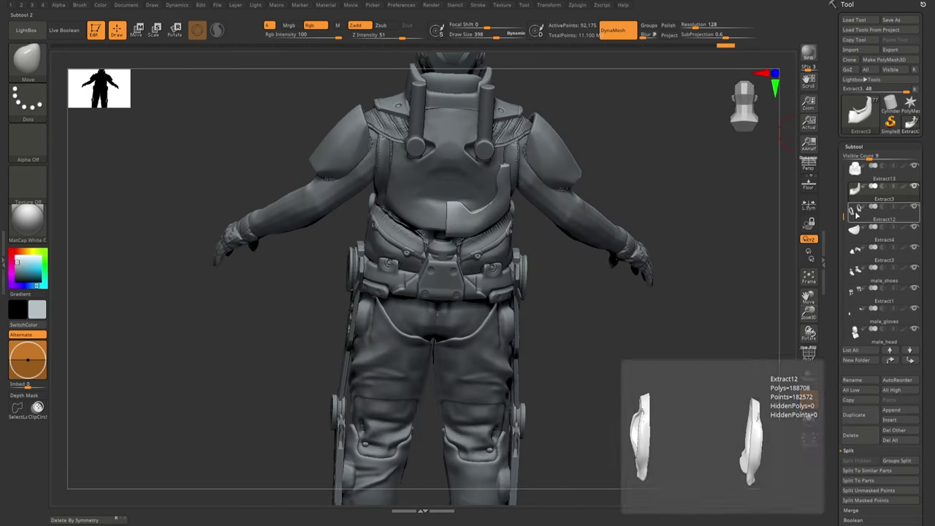
{"action": "right_click_drag", "start_coordinate": [490, 183], "coordinate": [508, 238], "text": "ctrl"}
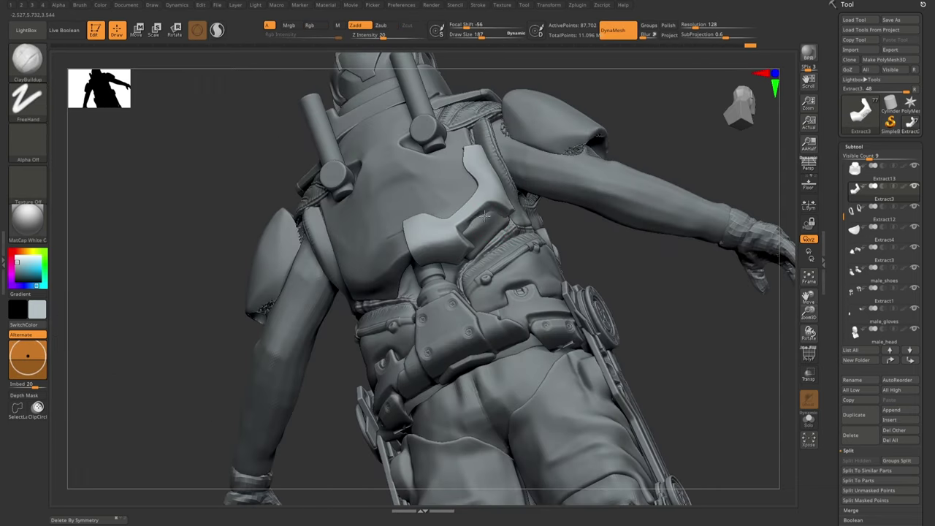
{"action": "right_click_drag", "start_coordinate": [484, 215], "coordinate": [494, 232]}
{"action": "left_click", "coordinate": [493, 232], "text": "alt"}
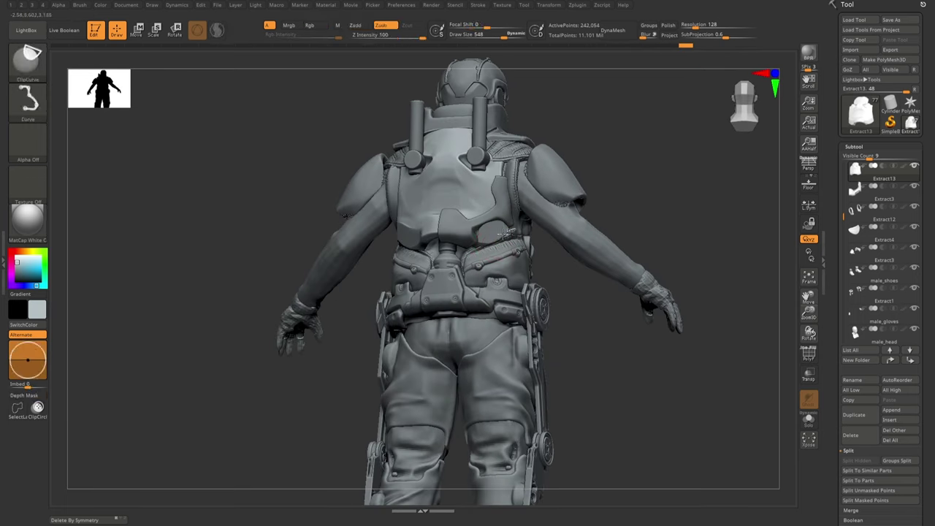
{"action": "right_click_drag", "start_coordinate": [489, 232], "coordinate": [465, 225]}
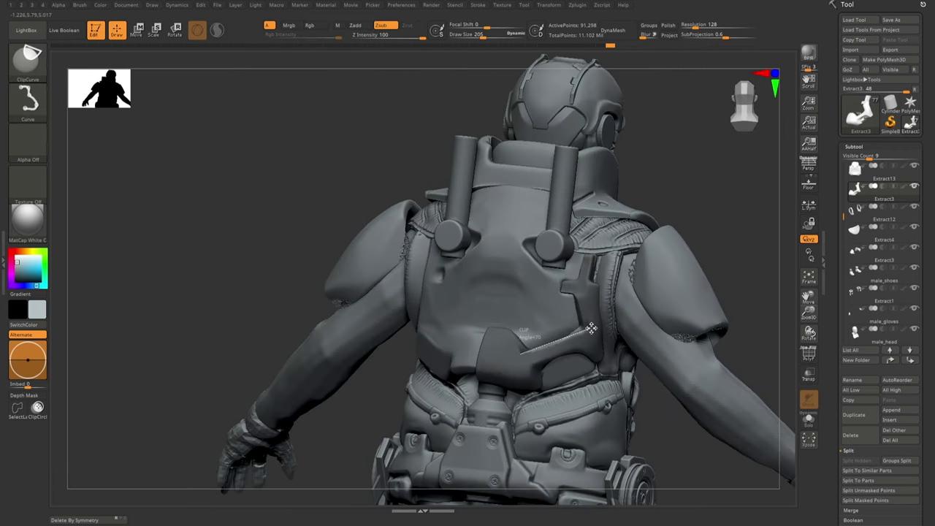
{"action": "left_click_drag", "start_coordinate": [591, 329], "coordinate": [592, 331], "text": "ctrl+shift"}
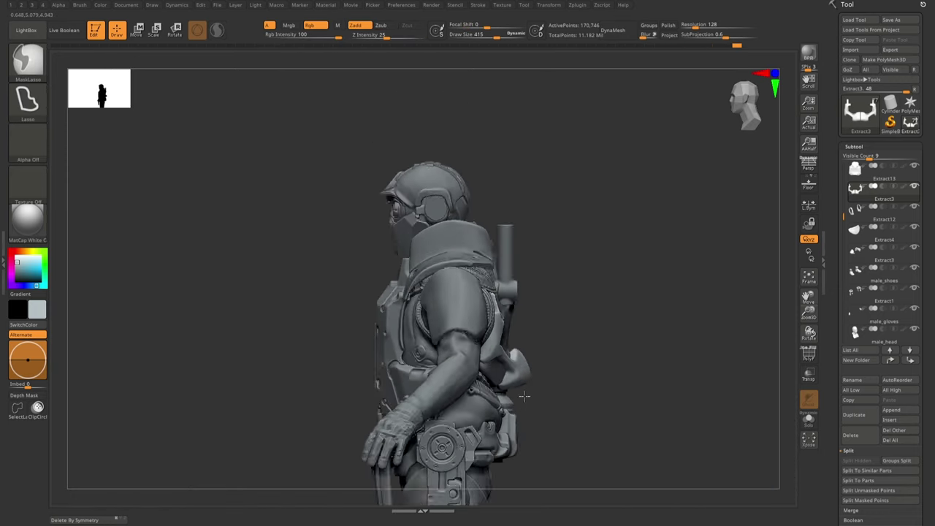
- Select the Extract3 strap frame, load ClipCurve, and line up a straight back view
{"action": "left_click", "coordinate": [411, 373], "text": "alt"}
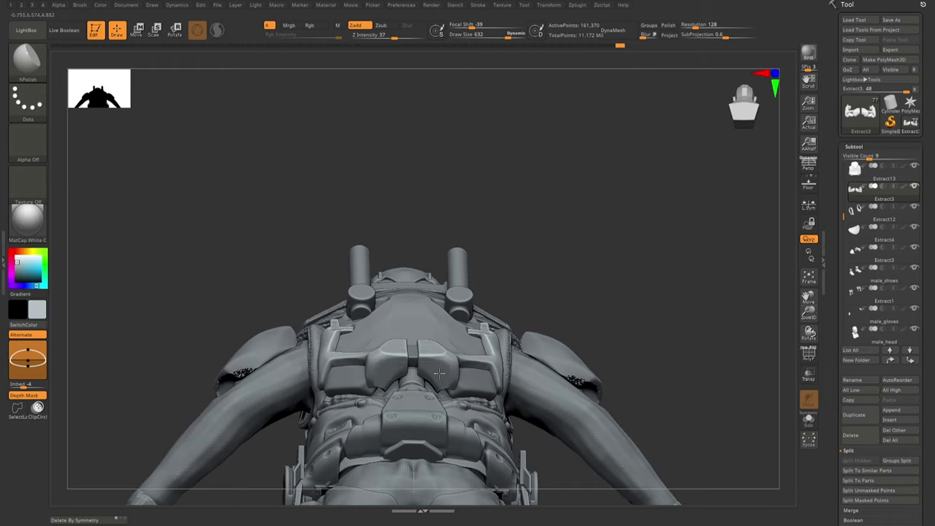
{"action": "left_click", "coordinate": [439, 374], "text": "alt"}
{"action": "mouse_move", "coordinate": [439, 373]}
{"action": "left_mouse_down"}
{"action": "mouse_move", "coordinate": [496, 355]}
{"action": "mouse_move", "coordinate": [482, 376]}
{"action": "left_mouse_up"}
{"action": "left_click", "coordinate": [487, 379], "text": "alt"}
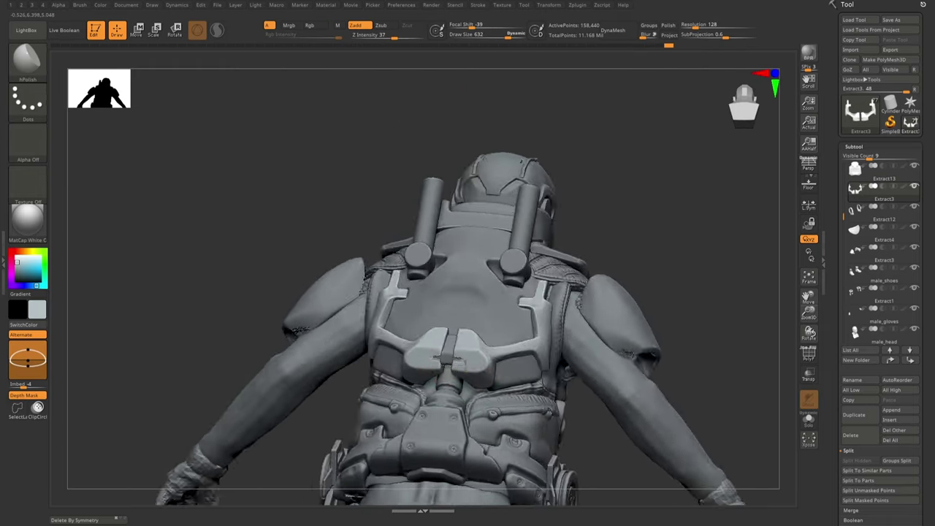
{"action": "key", "text": "b"}
{"action": "key", "text": "c"}
{"action": "key", "text": "c"}
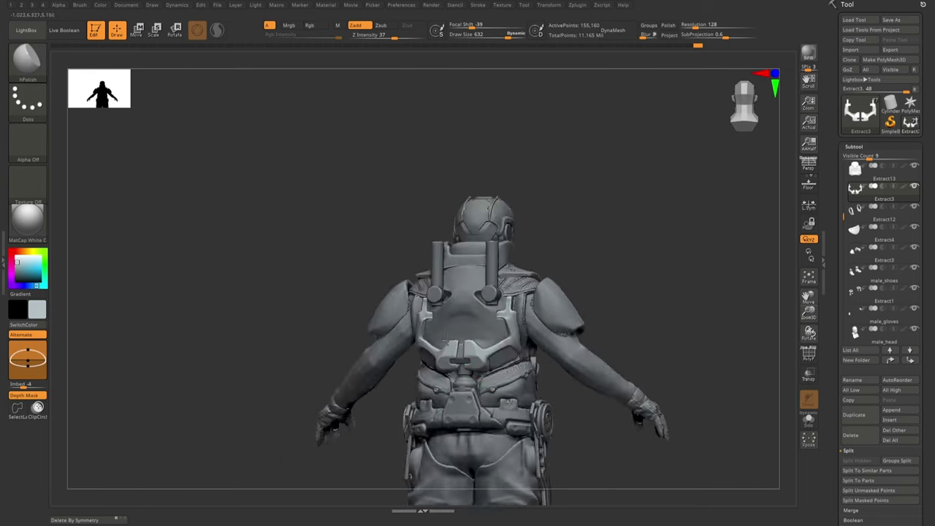
{"action": "left_click_drag", "start_coordinate": [515, 378], "coordinate": [431, 325]}
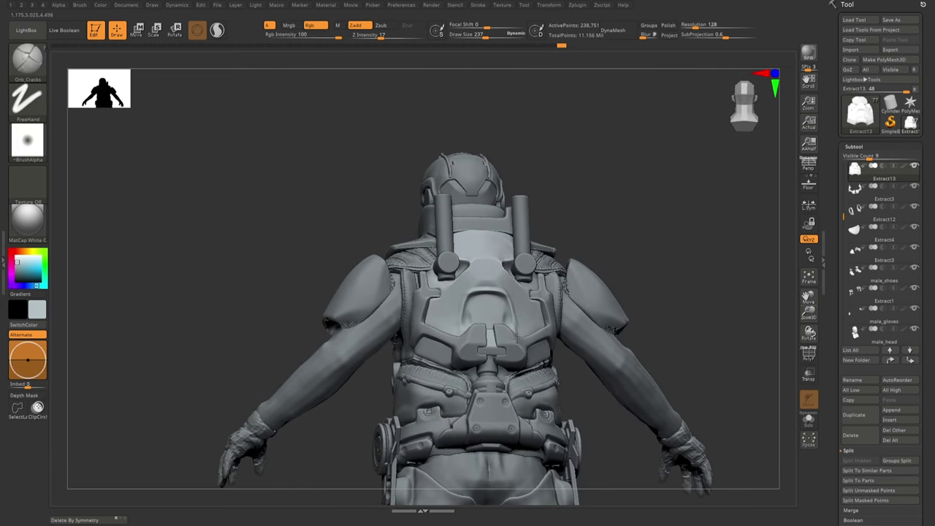
{"action": "right_click_drag", "start_coordinate": [516, 336], "coordinate": [497, 287]}
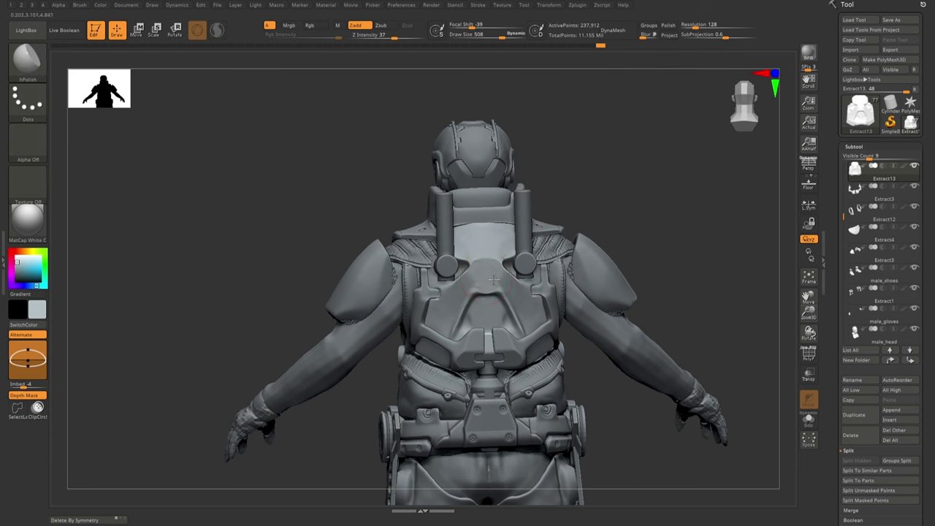
{"action": "right_click_drag", "start_coordinate": [504, 302], "coordinate": [455, 316]}
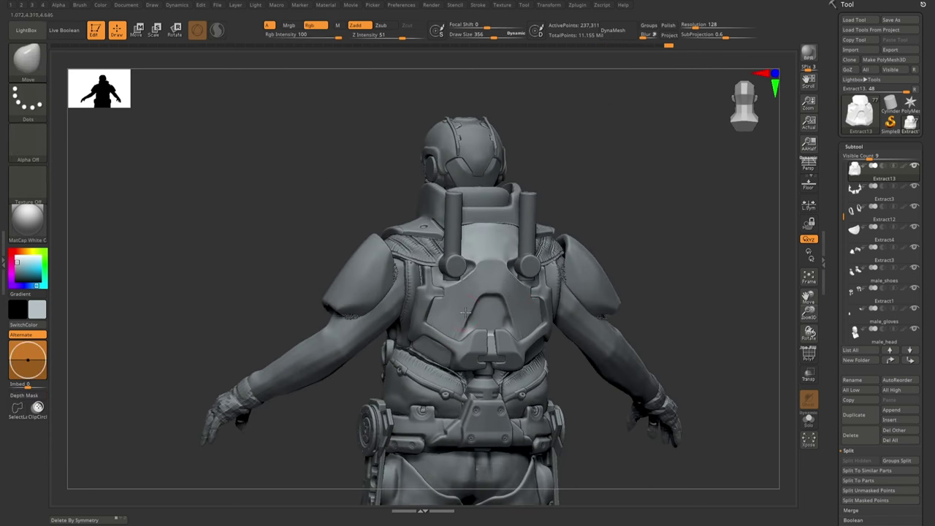
{"action": "right_click_drag", "start_coordinate": [476, 293], "coordinate": [501, 292]}
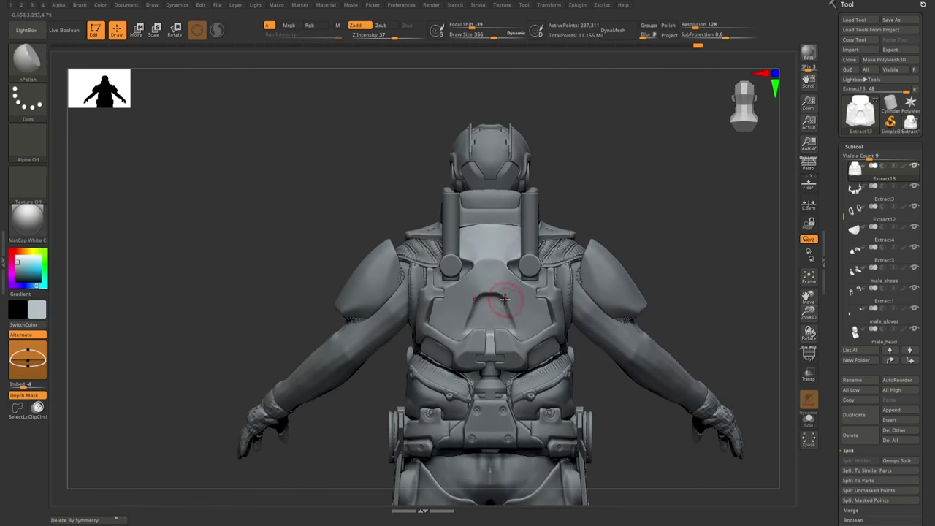
- Clip the back plate's lower edge into a notch along a curve and save the project
{"action": "key", "text": "ctrl+shift"}
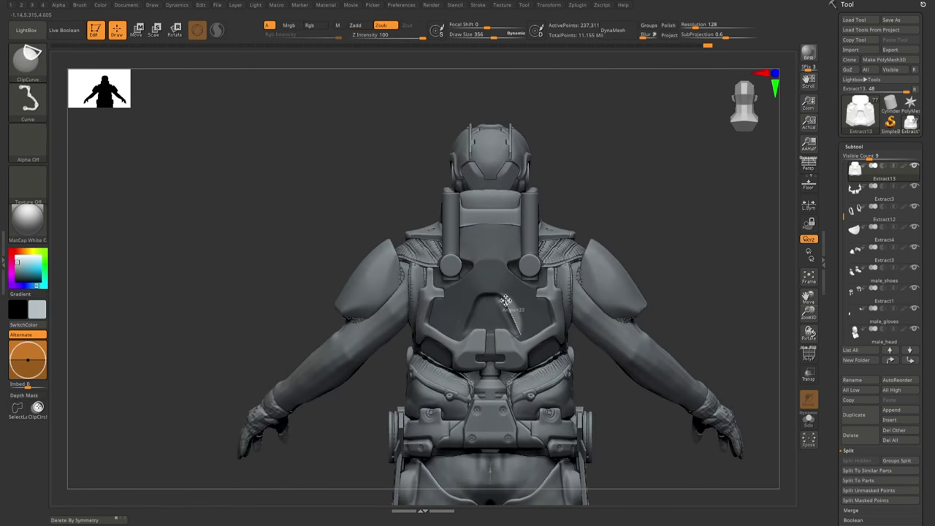
{"action": "left_click_drag", "start_coordinate": [501, 298], "coordinate": [511, 322], "text": "ctrl+shift"}
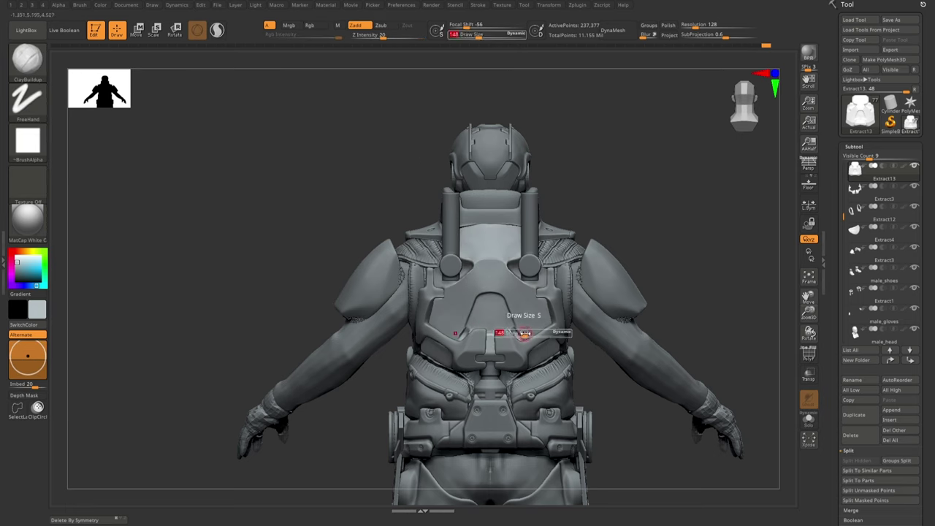
{"action": "mouse_move", "coordinate": [517, 329]}
{"action": "right_mouse_down"}
{"action": "mouse_move", "coordinate": [520, 365]}
{"action": "mouse_move", "coordinate": [476, 286]}
{"action": "right_mouse_up"}
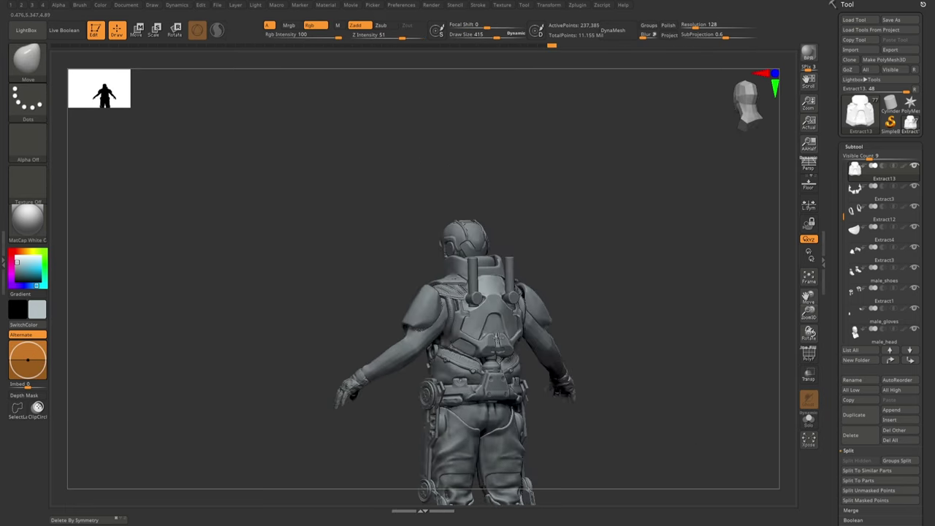
{"action": "key", "text": "ctrl+s"}
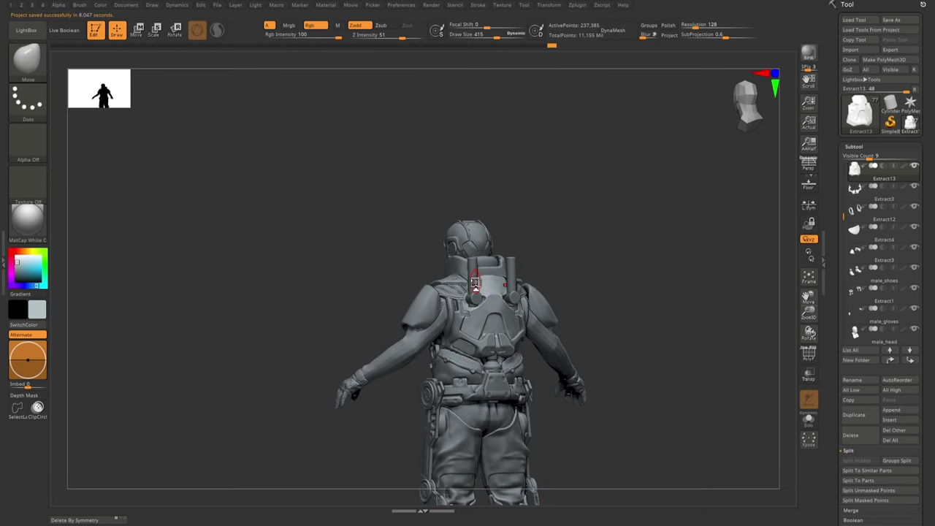
{"action": "right_click_drag", "start_coordinate": [475, 282], "coordinate": [511, 307], "text": "ctrl"}
- Trim Extract3's cross-shaped upper tabs so they sit flat against the back plate, reviewing from several angles
{"action": "left_click", "coordinate": [546, 326], "text": "alt"}
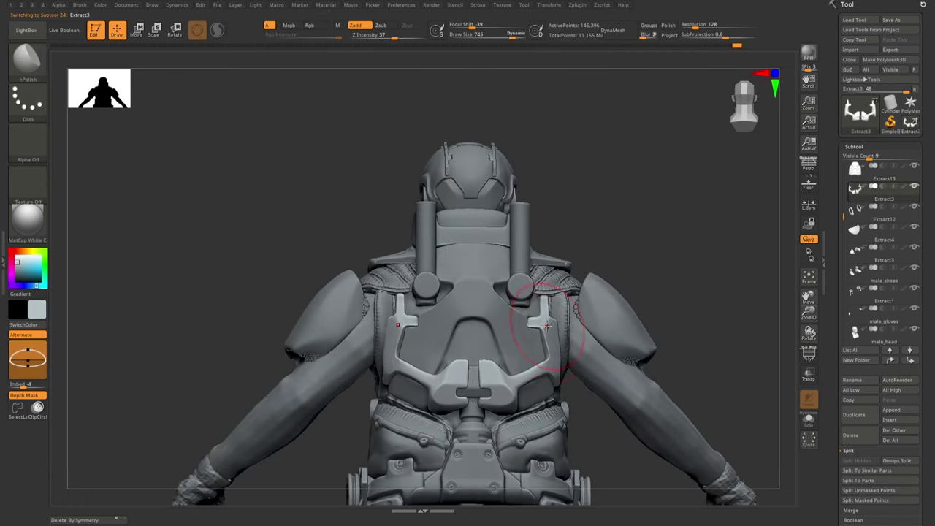
{"action": "mouse_move", "coordinate": [549, 363]}
{"action": "right_mouse_down"}
{"action": "mouse_move", "coordinate": [563, 387]}
{"action": "mouse_move", "coordinate": [533, 362]}
{"action": "mouse_move", "coordinate": [542, 367]}
{"action": "mouse_move", "coordinate": [534, 352]}
{"action": "mouse_move", "coordinate": [554, 338]}
{"action": "right_mouse_up"}
{"action": "key", "text": "b"}
{"action": "key", "text": "p"}
{"action": "key", "text": "l"}
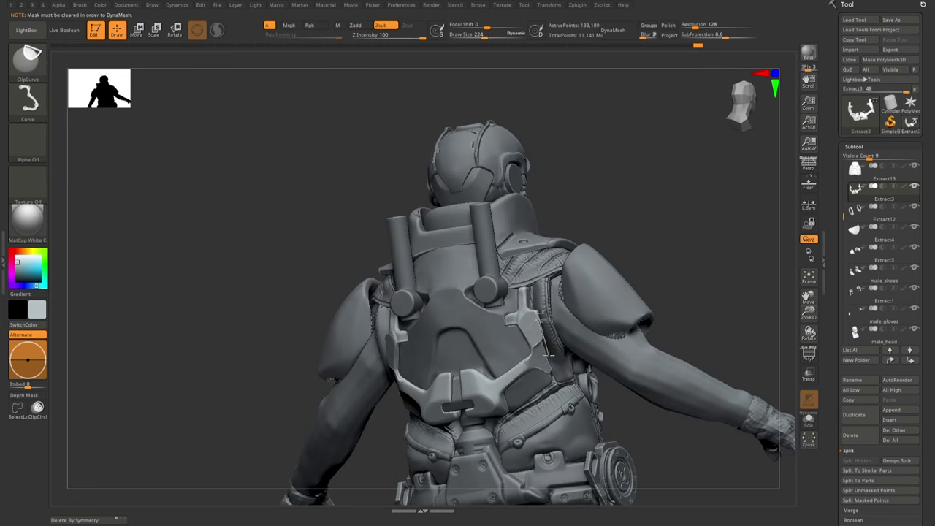
{"action": "mouse_move", "coordinate": [553, 372]}
{"action": "right_mouse_down", "text": "shift"}
{"action": "mouse_move", "coordinate": [553, 356]}
{"action": "mouse_move", "coordinate": [519, 363]}
{"action": "right_mouse_up", "text": "shift"}
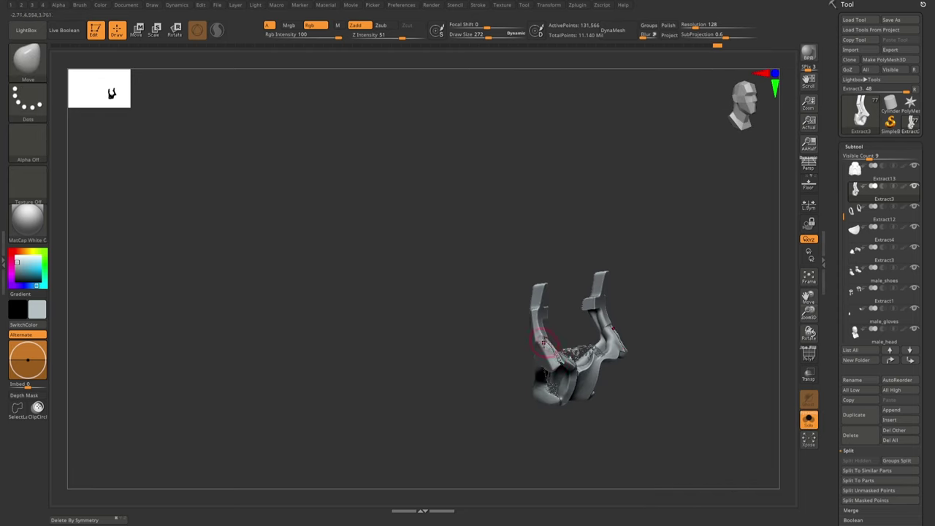
{"action": "mouse_move", "coordinate": [515, 372]}
{"action": "right_mouse_down"}
{"action": "mouse_move", "coordinate": [494, 380]}
{"action": "mouse_move", "coordinate": [542, 365]}
{"action": "mouse_move", "coordinate": [504, 307]}
{"action": "mouse_move", "coordinate": [533, 313]}
{"action": "mouse_move", "coordinate": [610, 230]}
{"action": "mouse_move", "coordinate": [534, 299]}
{"action": "right_mouse_up"}
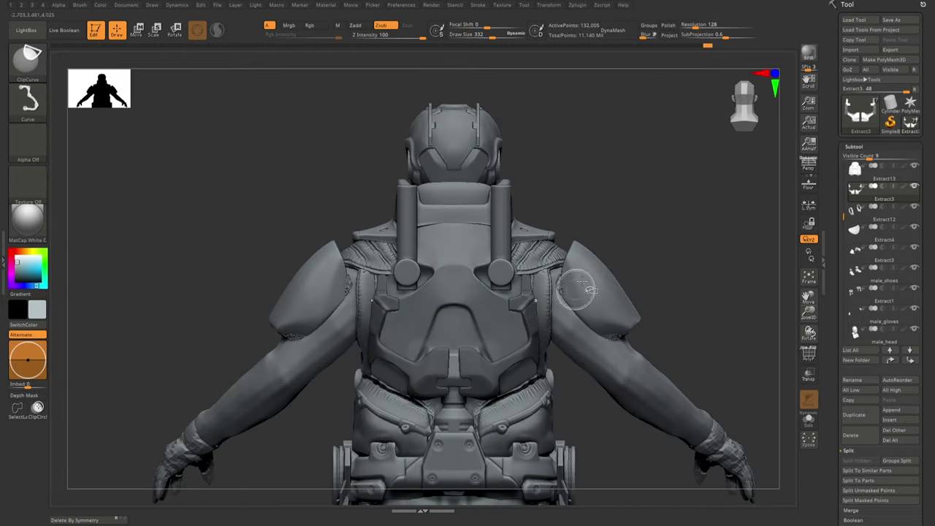
{"action": "right_click_drag", "start_coordinate": [589, 290], "coordinate": [14, 261]}
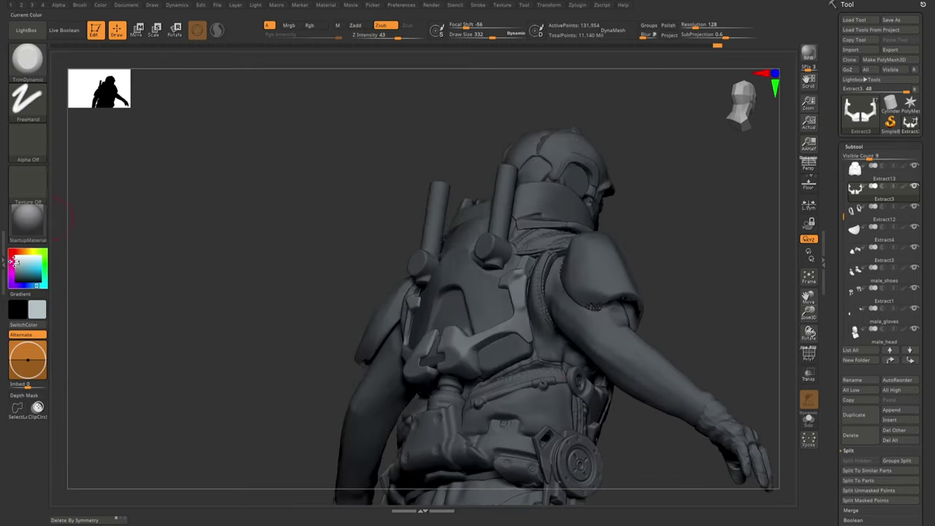
{"action": "mouse_move", "coordinate": [504, 307]}
{"action": "right_mouse_down", "text": "shift"}
{"action": "mouse_move", "coordinate": [524, 338]}
{"action": "mouse_move", "coordinate": [501, 350]}
{"action": "mouse_move", "coordinate": [459, 313]}
{"action": "right_mouse_up", "text": "shift"}
{"action": "key", "text": "s"}
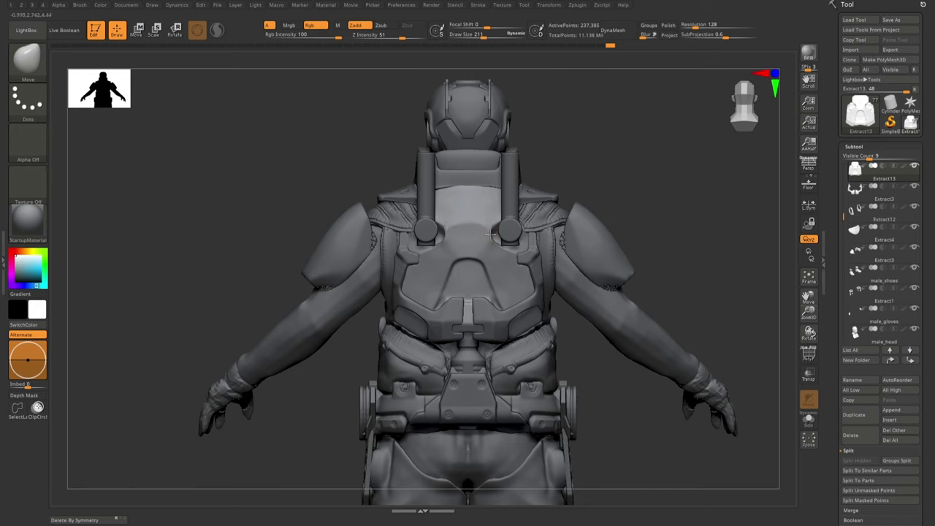
- Clip the back plate along a straight line and check the cut from the side
{"action": "key", "text": "ctrl+shift"}
{"action": "right_click_drag", "start_coordinate": [493, 239], "coordinate": [431, 227]}
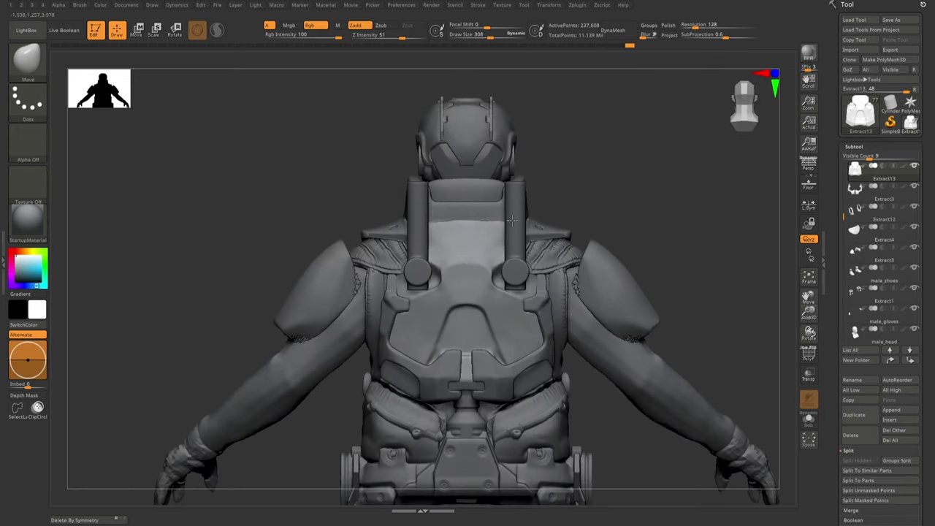
{"action": "left_click_drag", "start_coordinate": [496, 223], "coordinate": [453, 229]}
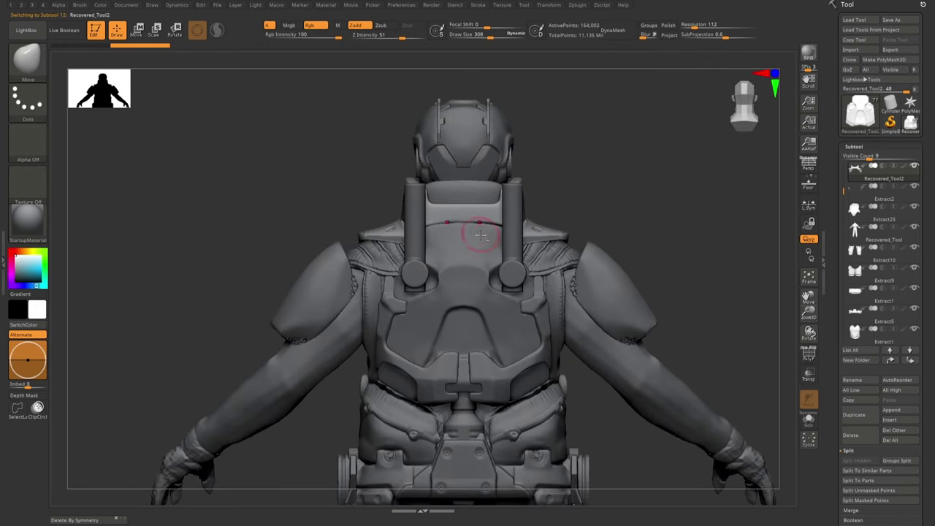
{"action": "mouse_move", "coordinate": [452, 228]}
{"action": "right_mouse_down"}
{"action": "mouse_move", "coordinate": [511, 242]}
{"action": "mouse_move", "coordinate": [476, 251]}
{"action": "right_mouse_up"}
{"action": "key", "text": "w"}
{"action": "left_click", "coordinate": [476, 229], "text": "alt"}
{"action": "key", "text": "q"}
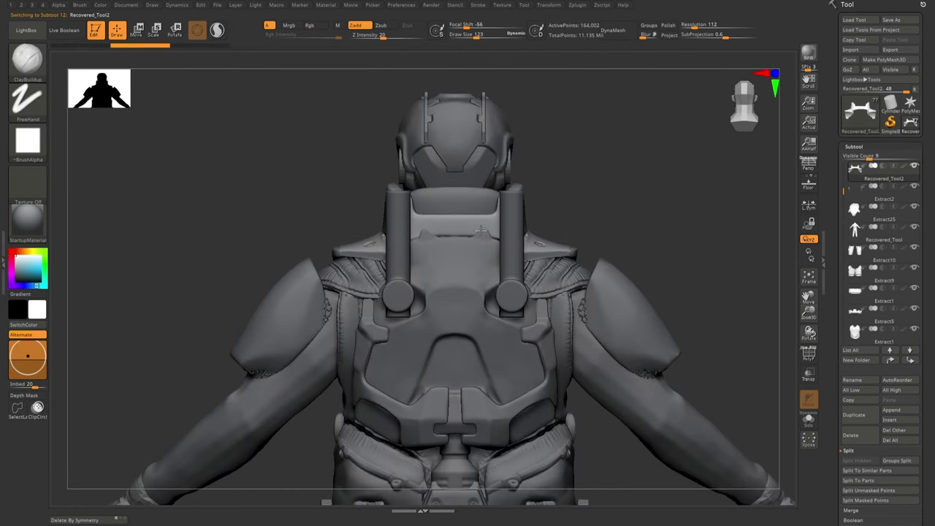
{"action": "key", "text": "b"}
{"action": "key", "text": "m"}
{"action": "key", "text": "v"}
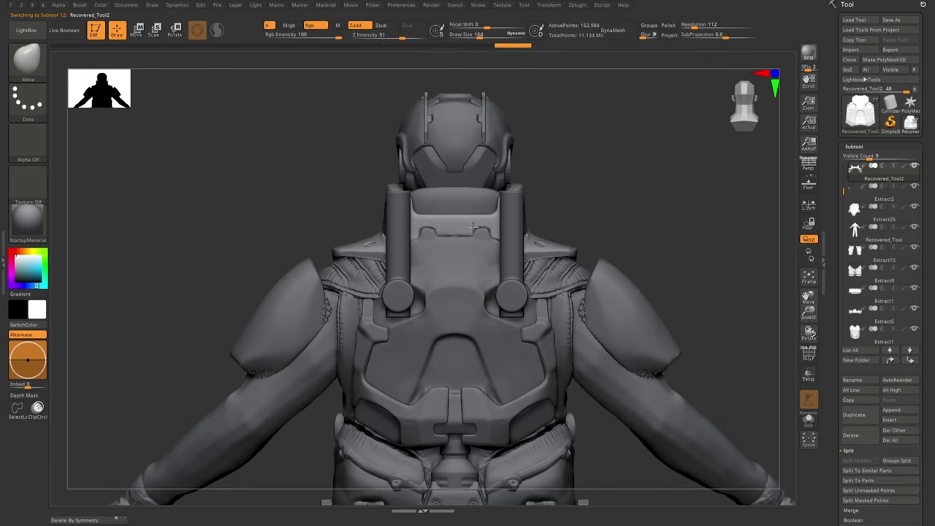
{"action": "right_click_drag", "start_coordinate": [474, 228], "coordinate": [475, 249]}
- Isolate the backpack parts and clip the plate below the bolts with another straight cut
{"action": "left_click", "coordinate": [477, 235], "text": "alt"}
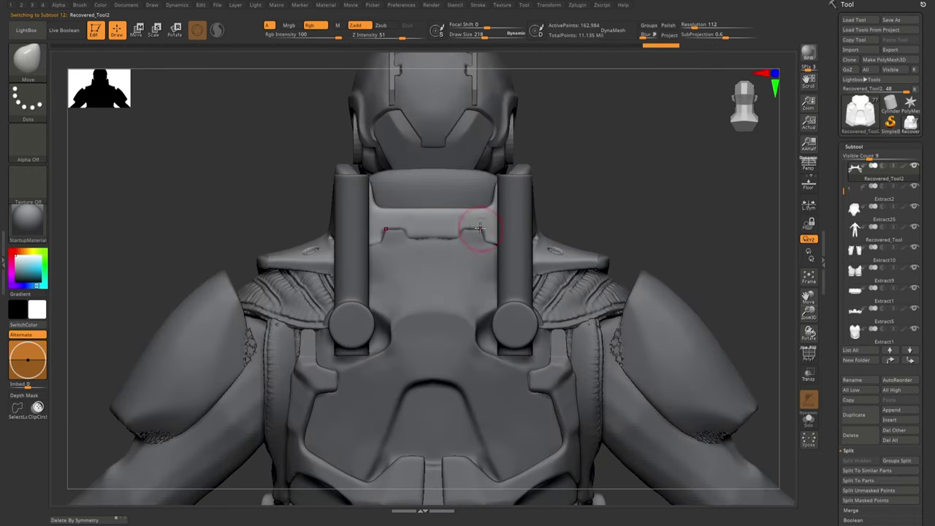
{"action": "right_click_drag", "start_coordinate": [477, 237], "coordinate": [420, 318]}
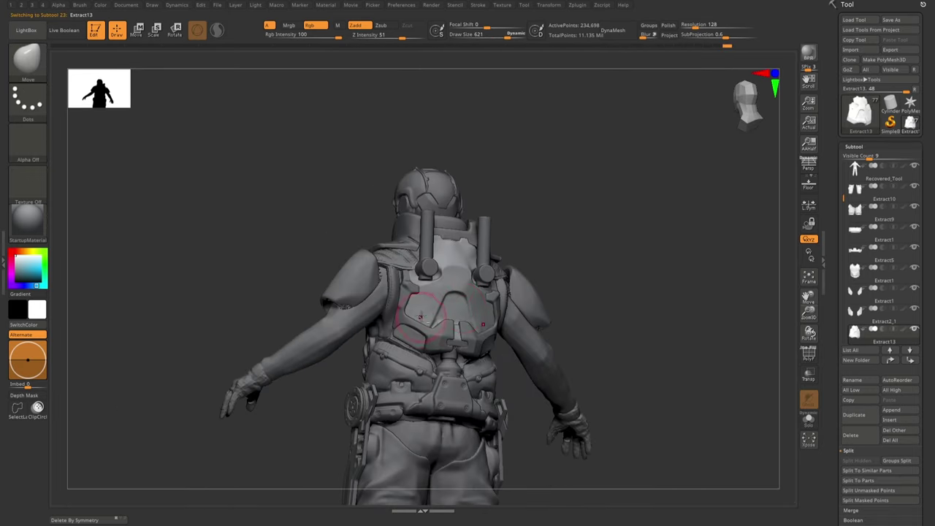
{"action": "mouse_move", "coordinate": [484, 330]}
{"action": "right_mouse_down"}
{"action": "mouse_move", "coordinate": [431, 315]}
{"action": "mouse_move", "coordinate": [404, 347]}
{"action": "mouse_move", "coordinate": [385, 345]}
{"action": "mouse_move", "coordinate": [423, 356]}
{"action": "mouse_move", "coordinate": [511, 332]}
{"action": "mouse_move", "coordinate": [467, 343]}
{"action": "mouse_move", "coordinate": [555, 350]}
{"action": "right_mouse_up"}
{"action": "left_click", "coordinate": [428, 314], "text": "alt"}
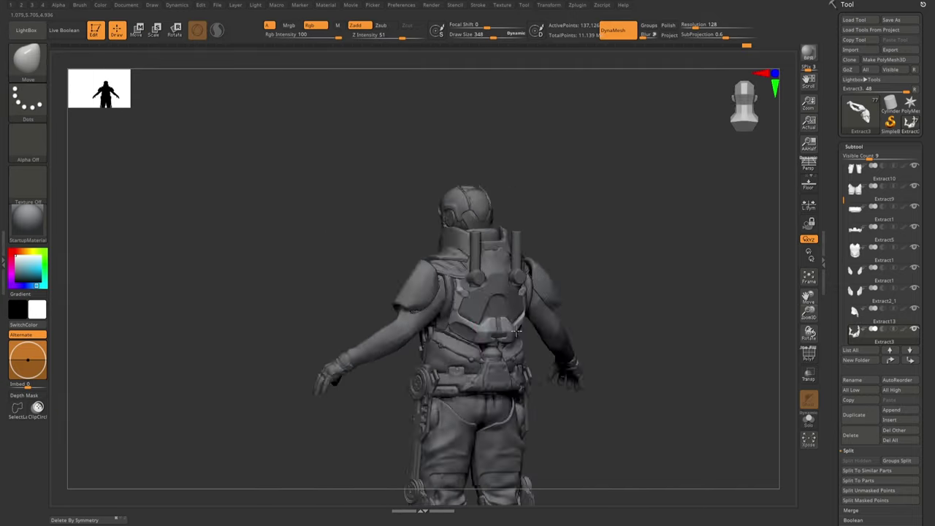
{"action": "left_click", "coordinate": [809, 419]}
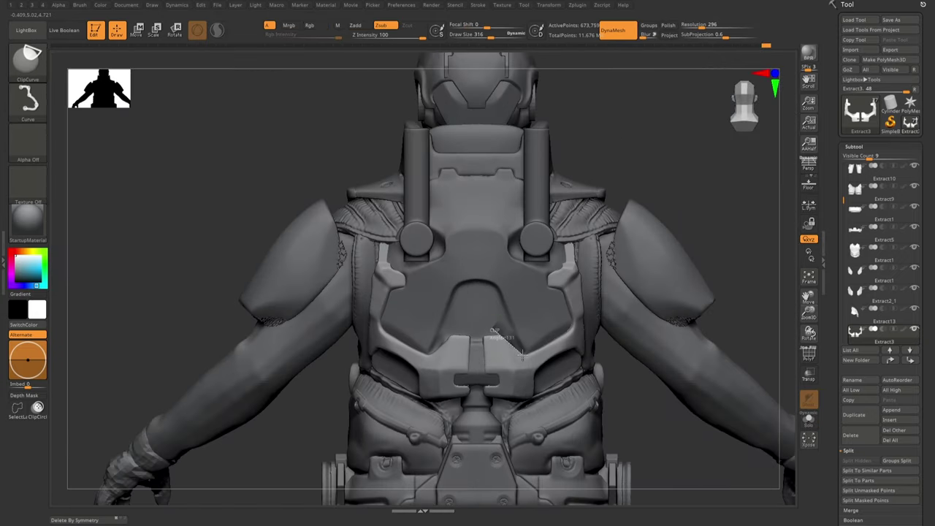
{"action": "left_click_drag", "start_coordinate": [489, 338], "coordinate": [517, 353], "text": "ctrl+shift"}
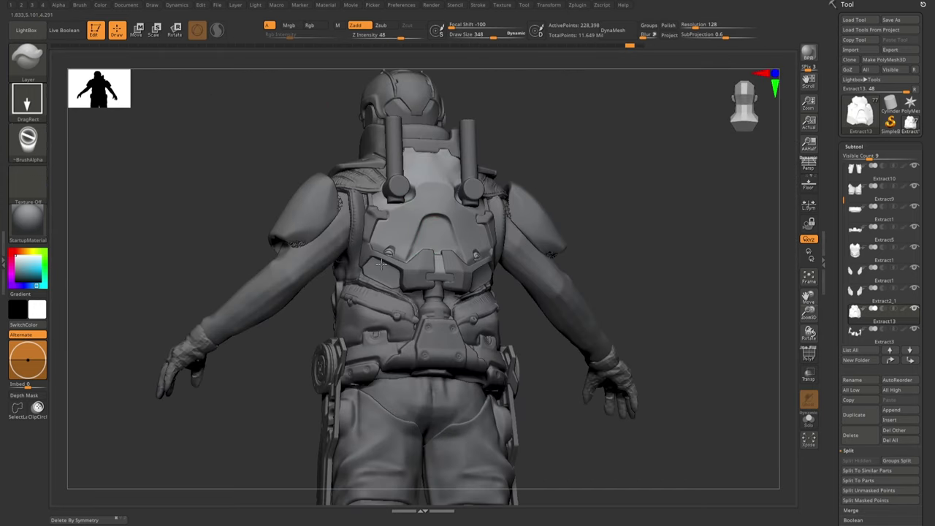
- Make Extract13 active and load the port_006 alpha for stamping
{"action": "left_click", "coordinate": [422, 277], "text": "alt"}
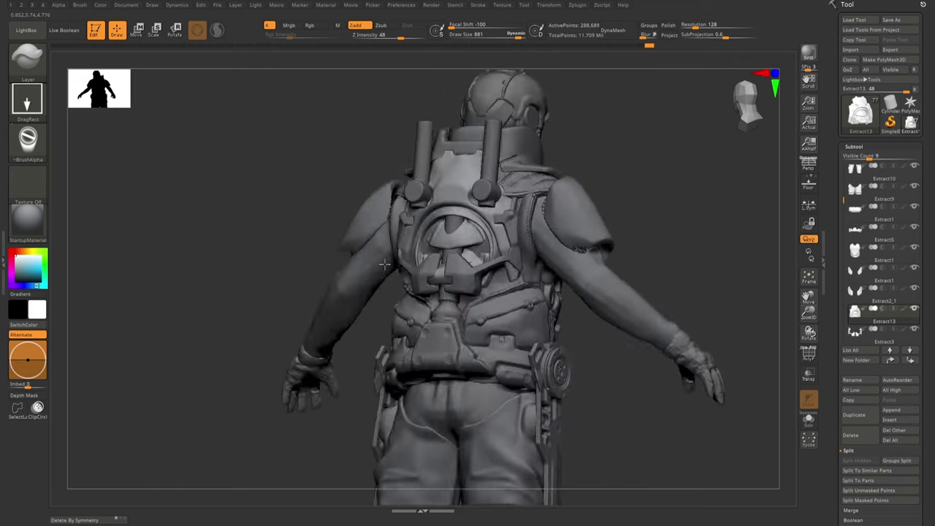
{"action": "left_click", "coordinate": [28, 139]}
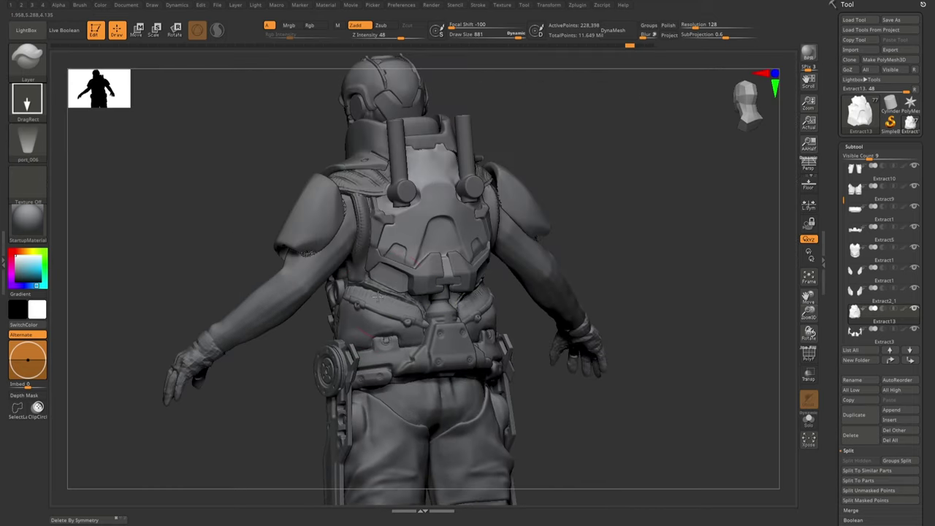
{"action": "right_click_drag", "start_coordinate": [363, 311], "coordinate": [453, 208]}
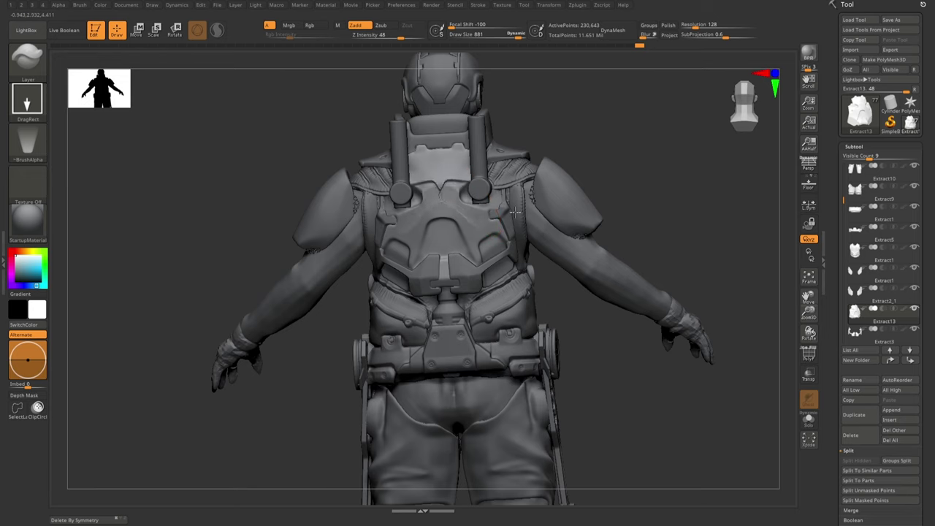
{"action": "mouse_move", "coordinate": [420, 153]}
{"action": "right_mouse_down", "text": "ctrl"}
{"action": "mouse_move", "coordinate": [456, 264]}
{"action": "mouse_move", "coordinate": [438, 261]}
{"action": "right_mouse_up", "text": "ctrl"}
- Rect-mask the back plate and adjust it with the Move gizmo
{"action": "key", "text": "b"}
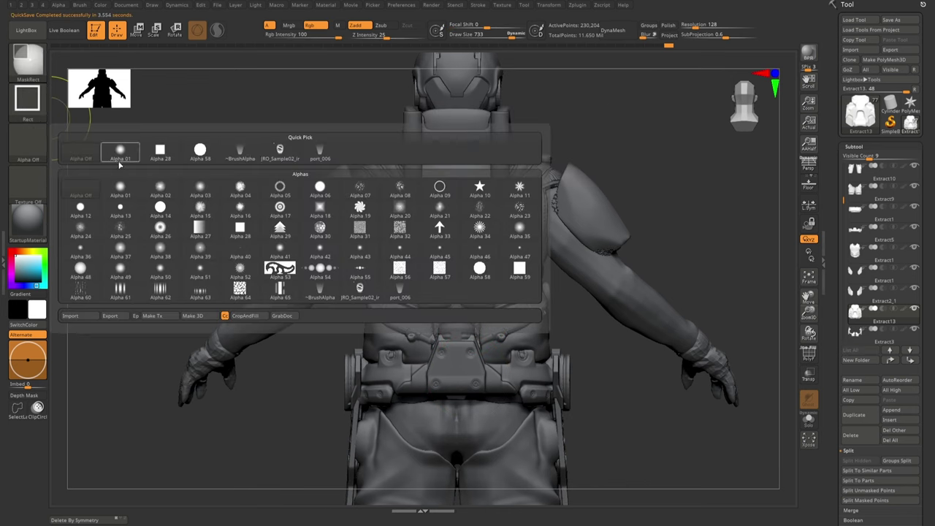
{"action": "left_click", "coordinate": [277, 259]}
{"action": "key", "text": "b"}
{"action": "key", "text": "m"}
{"action": "key", "text": "r"}
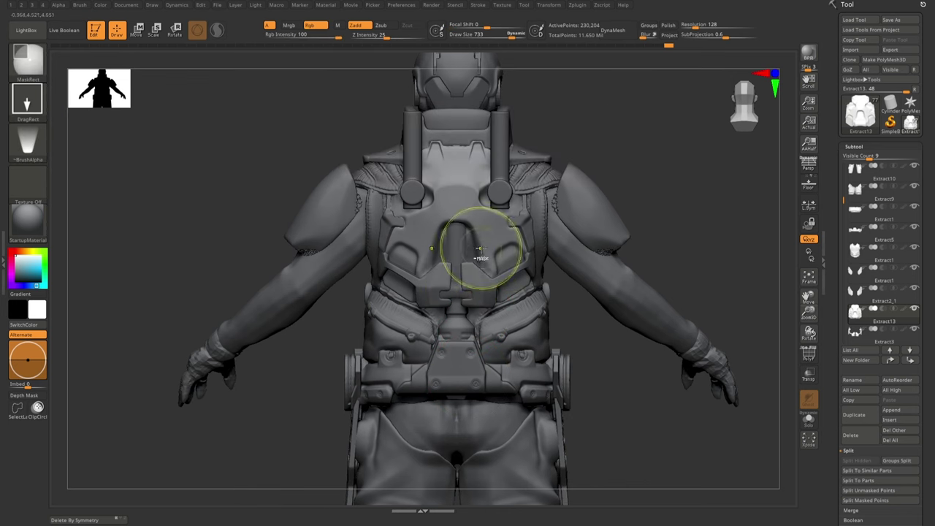
{"action": "key", "text": "w"}
{"action": "right_click_drag", "start_coordinate": [456, 324], "coordinate": [442, 210]}
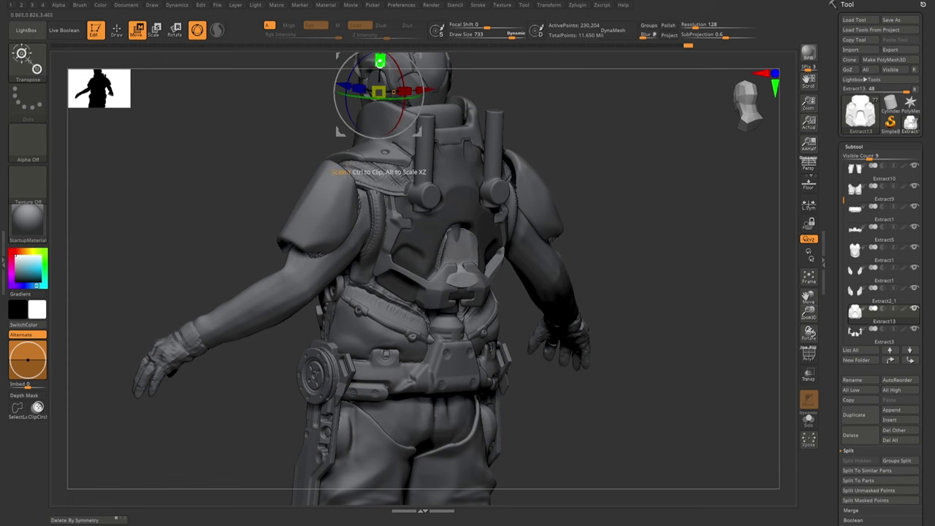
{"action": "right_click_drag", "start_coordinate": [555, 220], "coordinate": [585, 219]}
{"action": "key", "text": "q"}
{"action": "mouse_move", "coordinate": [542, 157]}
{"action": "right_mouse_down"}
{"action": "mouse_move", "coordinate": [511, 183]}
{"action": "mouse_move", "coordinate": [431, 315]}
{"action": "mouse_move", "coordinate": [438, 334]}
{"action": "mouse_move", "coordinate": [429, 287]}
{"action": "mouse_move", "coordinate": [455, 313]}
{"action": "right_mouse_up"}
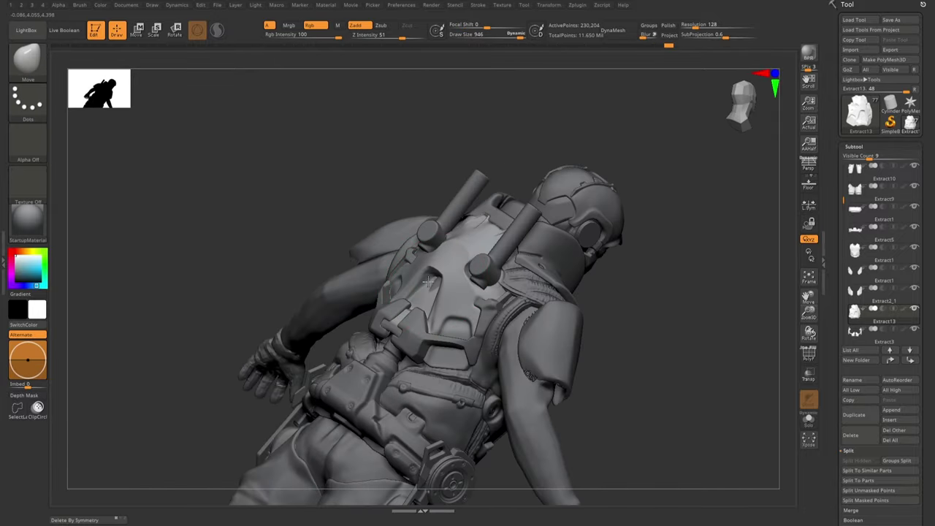
- Polish the back plate and reshape it with a larger Move brush from a straight back view
{"action": "key", "text": "b"}
{"action": "key", "text": "p"}
{"action": "key", "text": "o"}
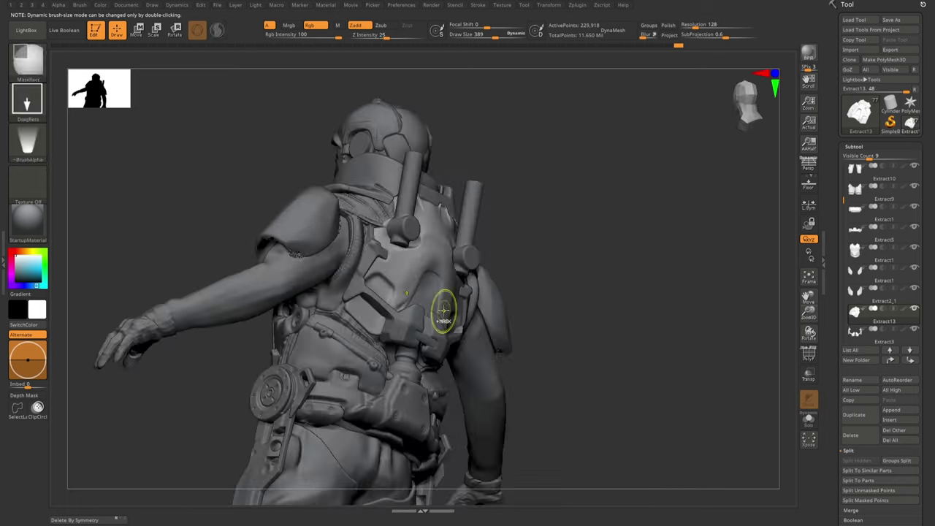
{"action": "right_click_drag", "start_coordinate": [442, 276], "coordinate": [440, 310]}
{"action": "scroll", "coordinate": [439, 314], "scroll_direction": "up", "scroll_amount": 3}
{"action": "right_click_drag", "start_coordinate": [441, 271], "coordinate": [439, 298]}
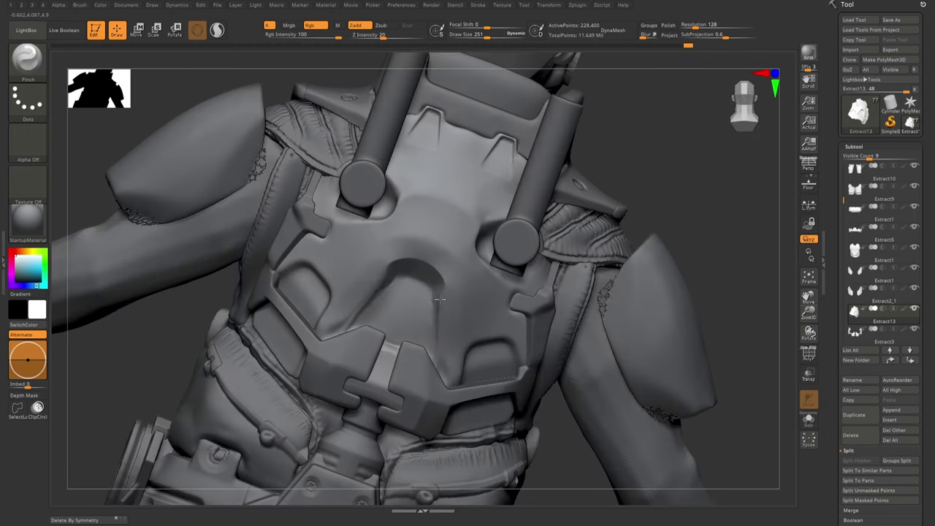
{"action": "key", "text": "b"}
{"action": "key", "text": "m"}
{"action": "key", "text": "v"}
{"action": "scroll", "coordinate": [439, 317], "scroll_direction": "down", "scroll_amount": 3}
{"action": "mouse_move", "coordinate": [437, 360]}
{"action": "right_mouse_down"}
{"action": "mouse_move", "coordinate": [439, 317]}
{"action": "mouse_move", "coordinate": [449, 356]}
{"action": "mouse_move", "coordinate": [385, 334]}
{"action": "right_mouse_up"}
- Refine the plate with Orb_Cracks and hPolish, checking its flatness from the side
{"action": "key", "text": "b"}
{"action": "key", "text": "o"}
{"action": "key", "text": "c"}
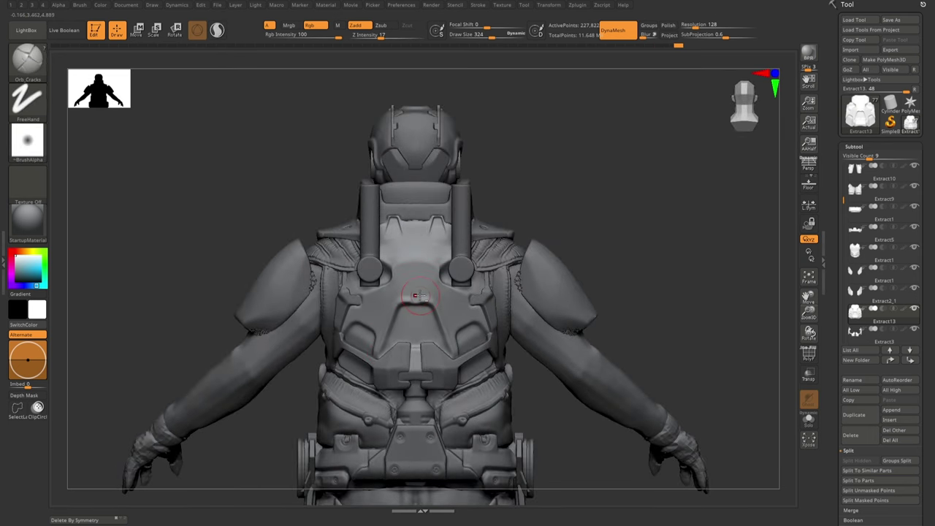
{"action": "key", "text": "b"}
{"action": "key", "text": "h"}
{"action": "key", "text": "p"}
{"action": "mouse_move", "coordinate": [415, 308]}
{"action": "right_mouse_down"}
{"action": "mouse_move", "coordinate": [466, 329]}
{"action": "mouse_move", "coordinate": [502, 368]}
{"action": "mouse_move", "coordinate": [415, 332]}
{"action": "mouse_move", "coordinate": [466, 330]}
{"action": "right_mouse_up"}
{"action": "key", "text": "b"}
{"action": "key", "text": "l"}
{"action": "key", "text": "y"}
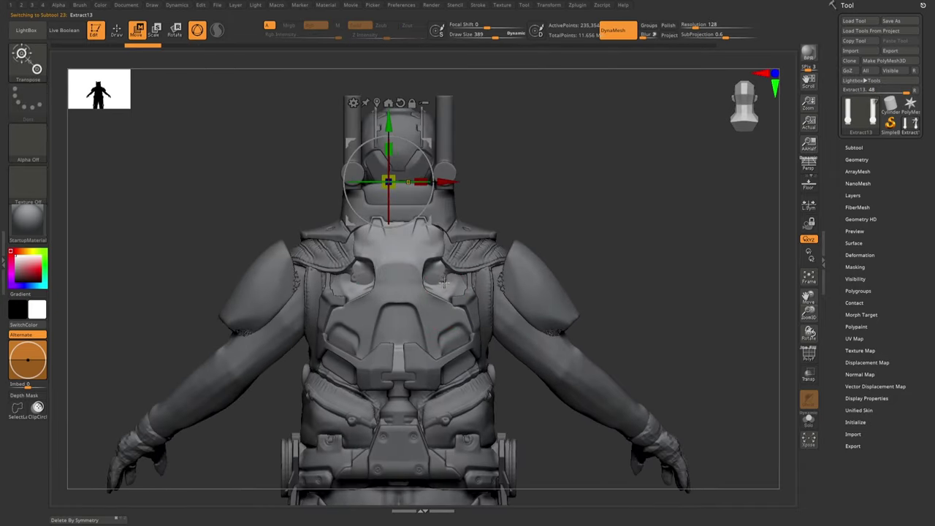
- Mask and ClipCurve the top outline of the Extract13 back plate, redoing the first cut
{"action": "key", "text": "q"}
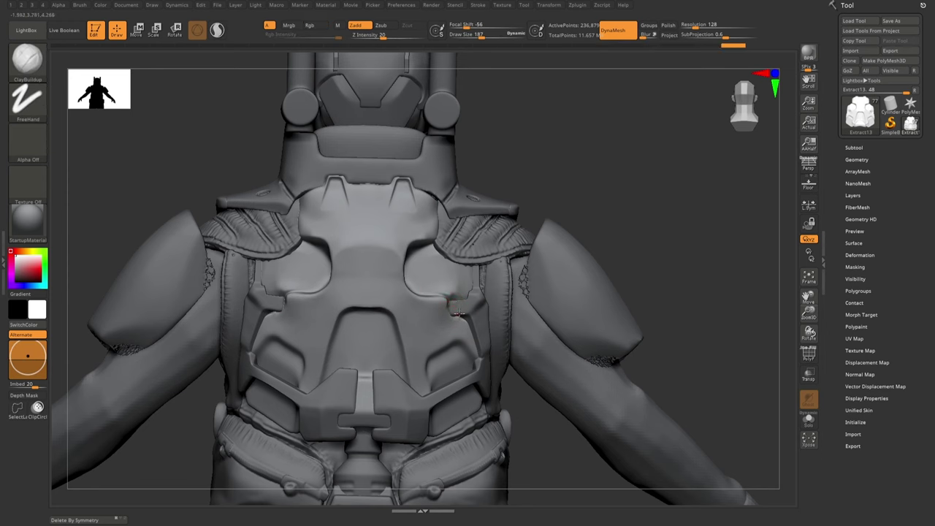
{"action": "key", "text": "ctrl"}
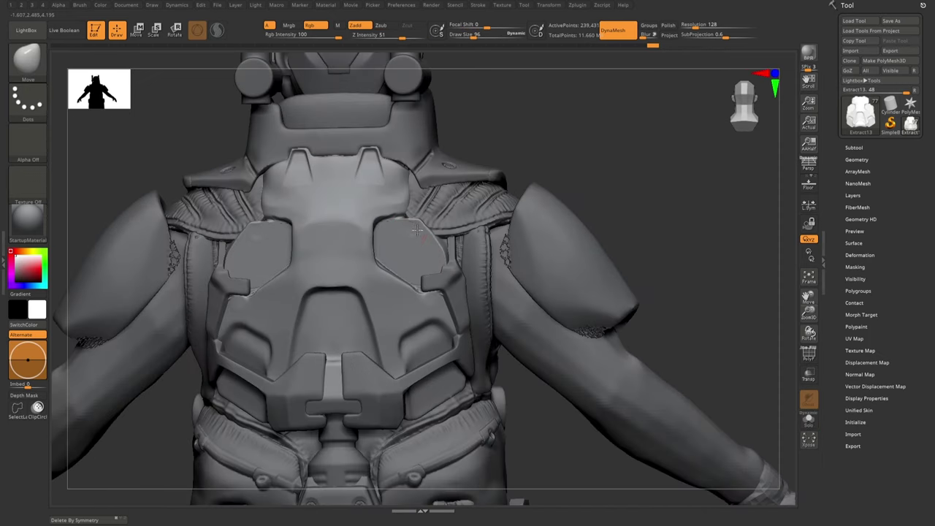
{"action": "key", "text": "ctrl"}
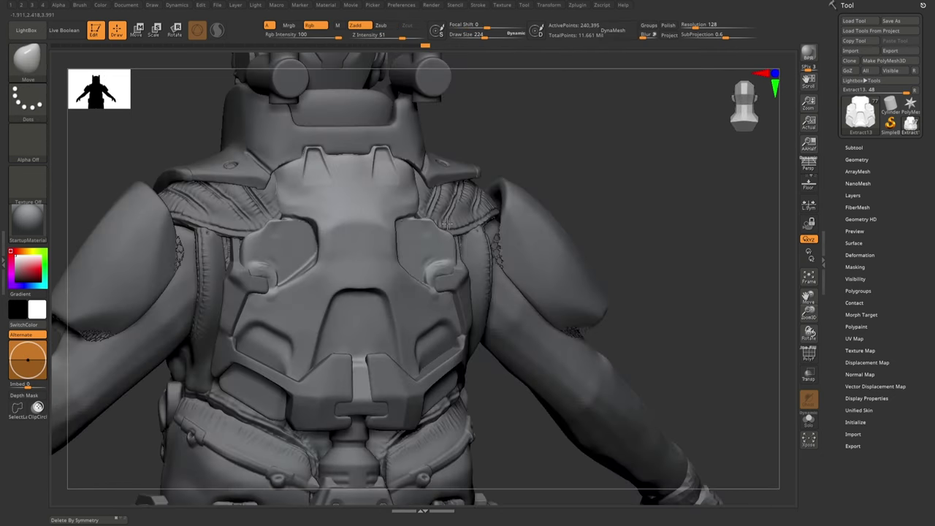
{"action": "left_click_drag", "start_coordinate": [452, 240], "coordinate": [415, 157], "text": "ctrl+shift"}
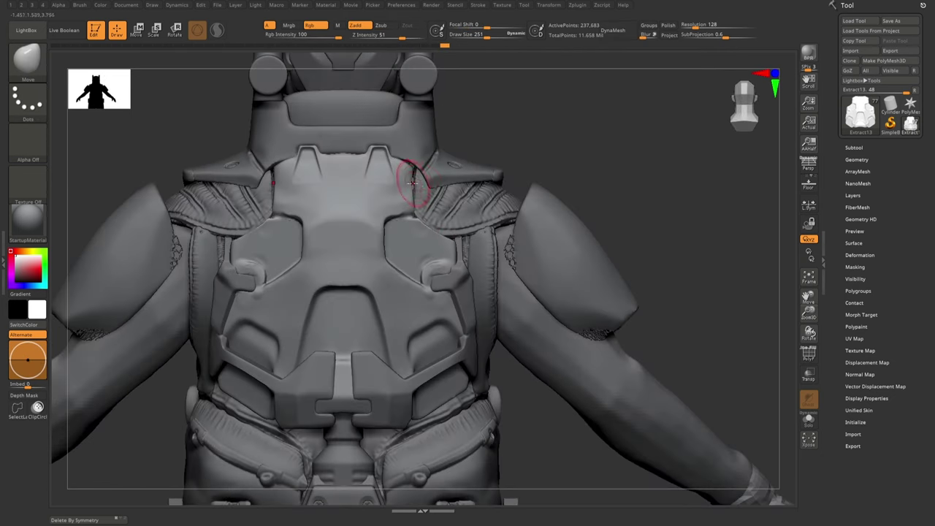
{"action": "right_click_drag", "start_coordinate": [412, 181], "coordinate": [422, 202]}
{"action": "right_click_drag", "start_coordinate": [445, 241], "coordinate": [407, 298]}
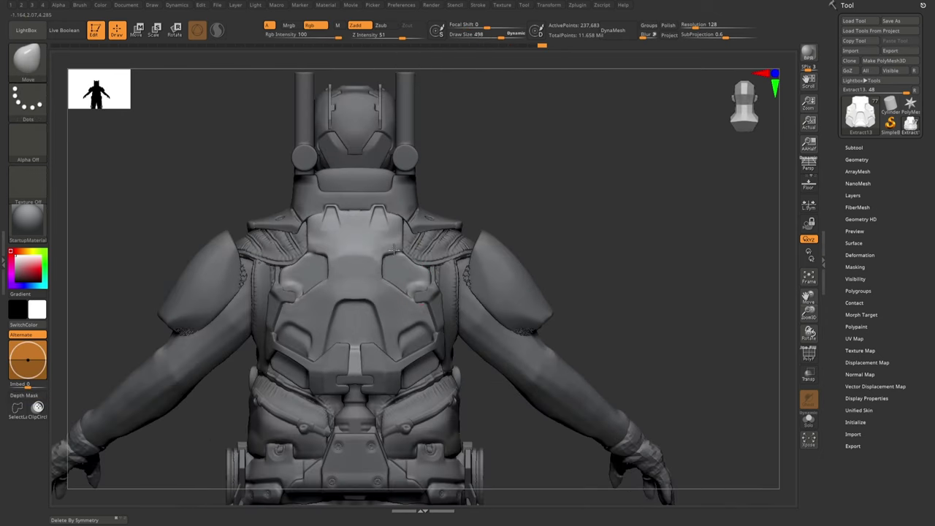
{"action": "mouse_move", "coordinate": [305, 250]}
{"action": "left_mouse_down", "text": "ctrl+shift"}
{"action": "mouse_move", "coordinate": [411, 246]}
{"action": "mouse_move", "coordinate": [417, 296]}
{"action": "left_mouse_up", "text": "ctrl+shift"}
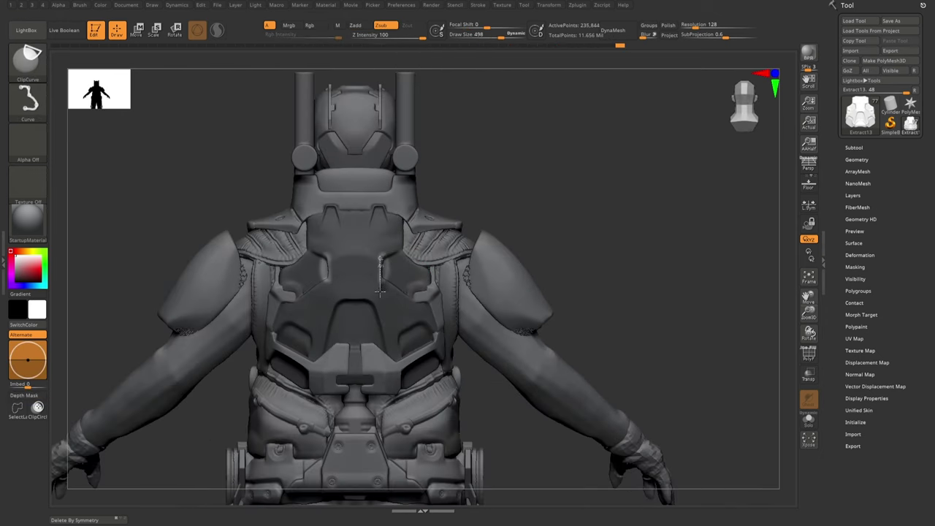
{"action": "key", "text": "ctrl+z"}
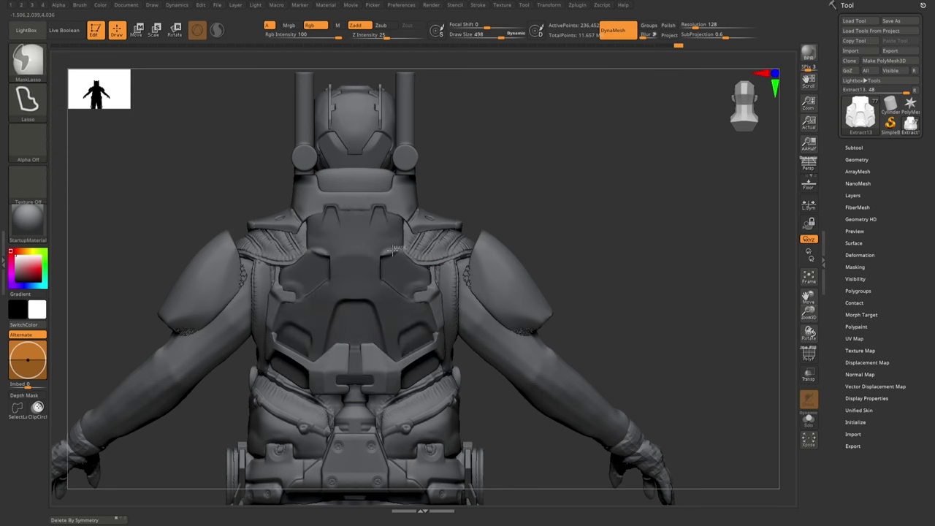
{"action": "left_click_drag", "start_coordinate": [325, 260], "coordinate": [382, 261], "text": "ctrl+shift"}
{"action": "left_click_drag", "start_coordinate": [400, 213], "coordinate": [417, 267], "text": "ctrl+shift"}
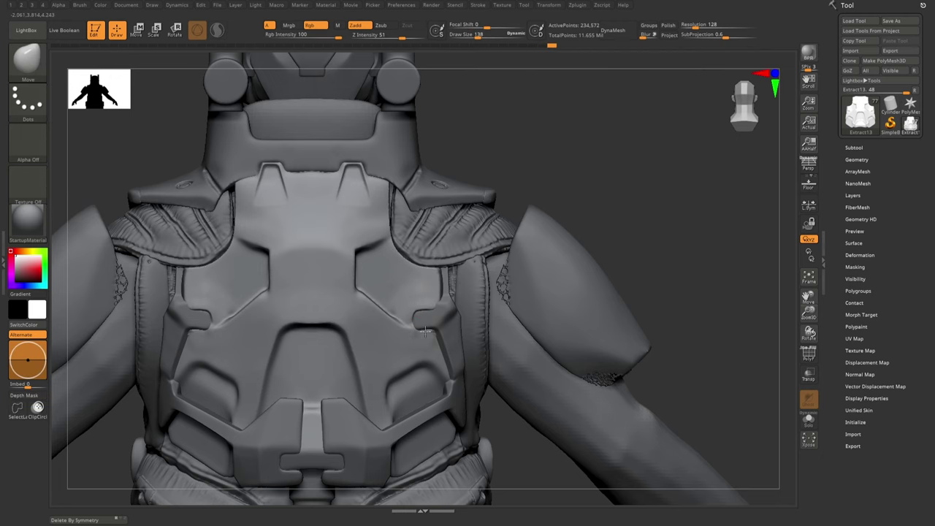
- Cycle through Extract3 and the PM3D_Cylinder3D1_5 stud, then reselect the Extract13 plate
{"action": "left_click", "coordinate": [442, 283], "text": "alt"}
{"action": "left_click_drag", "start_coordinate": [442, 347], "coordinate": [411, 320], "text": "alt"}
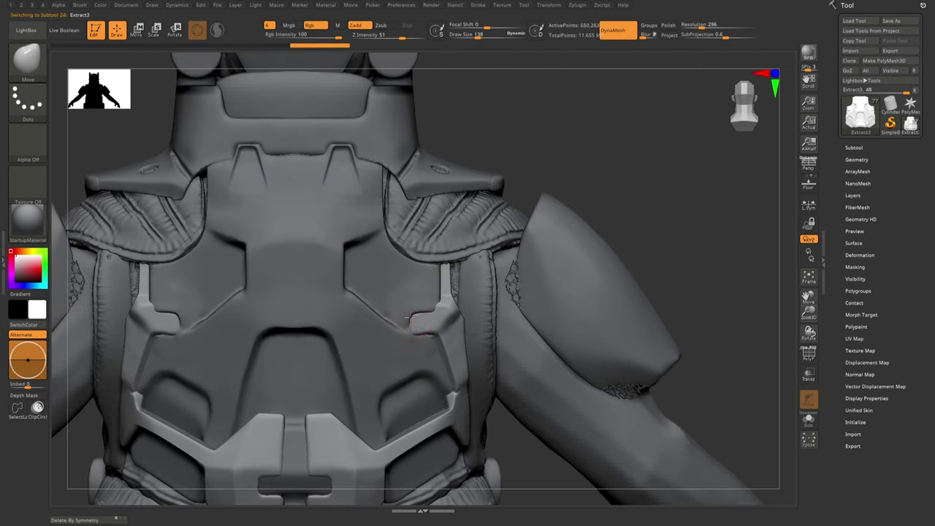
{"action": "left_click", "coordinate": [410, 312], "text": "alt"}
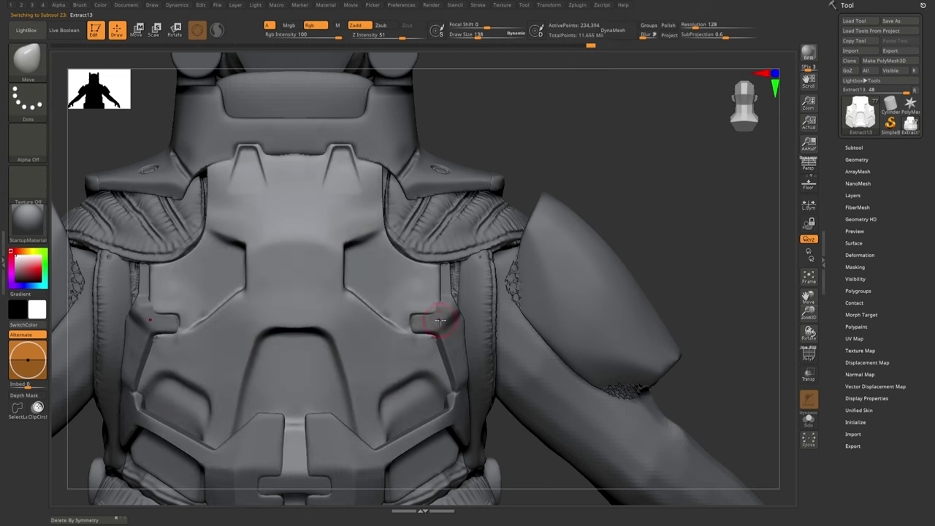
{"action": "key", "text": "f"}
{"action": "left_click", "coordinate": [414, 213], "text": "alt"}
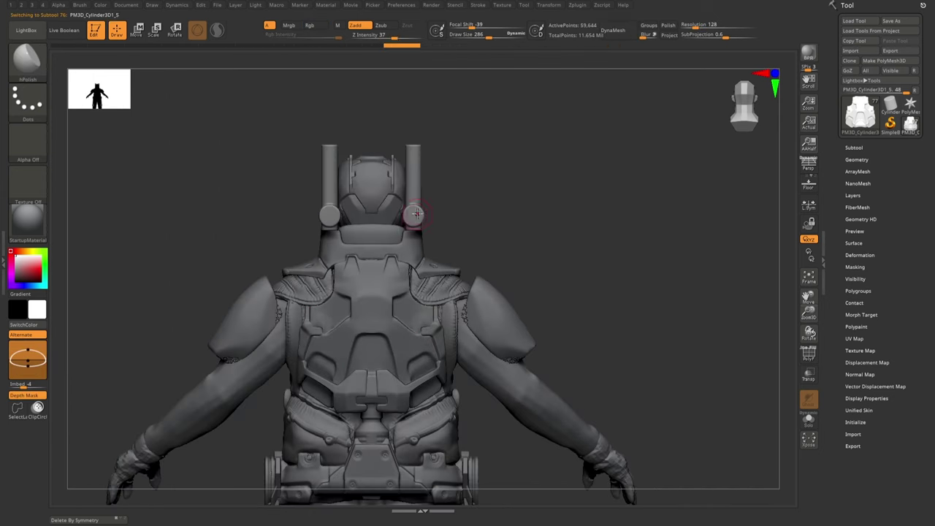
{"action": "key", "text": "w"}
{"action": "left_click_drag", "start_coordinate": [409, 301], "coordinate": [429, 234]}
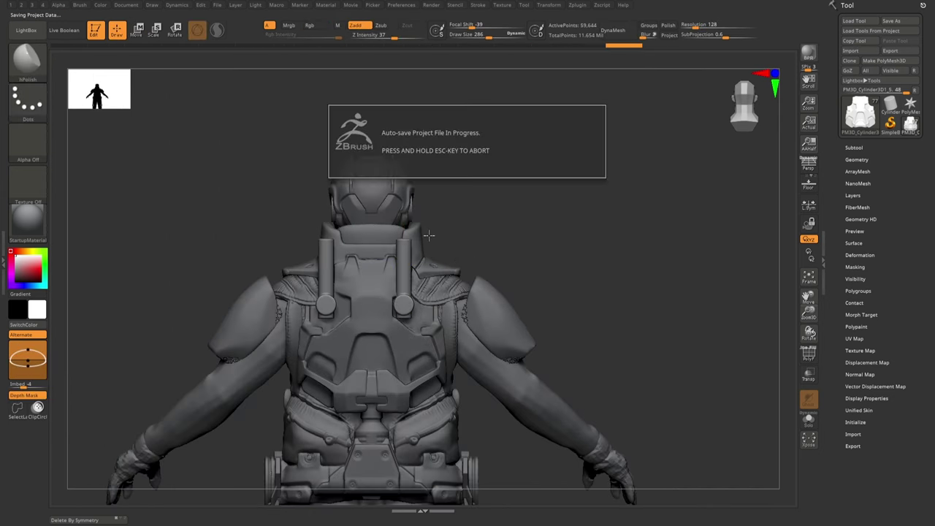
{"action": "key", "text": "q"}
{"action": "left_click", "coordinate": [402, 317], "text": "alt"}
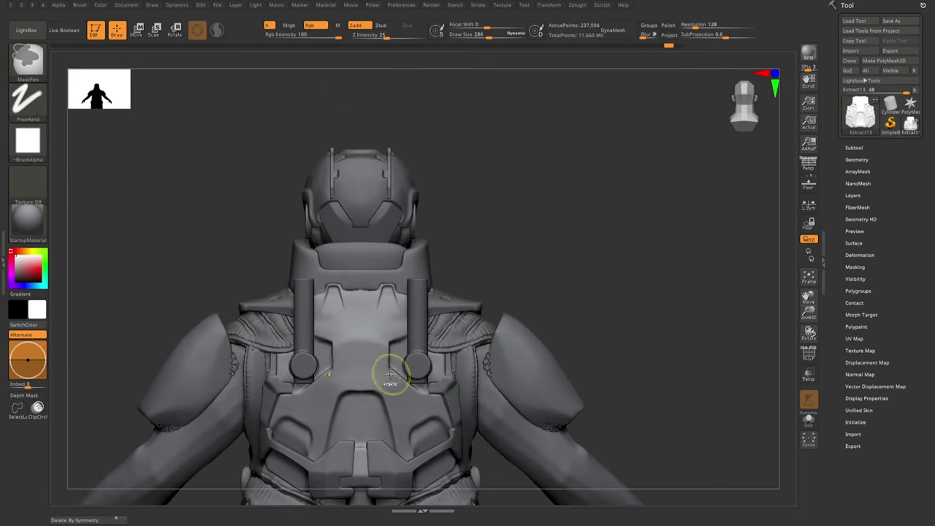
- Load the Panel_Screw_Triangular_01 alpha and turn to a three-quarter back view
{"action": "left_click_drag", "start_coordinate": [385, 362], "coordinate": [419, 397], "text": "ctrl+shift"}
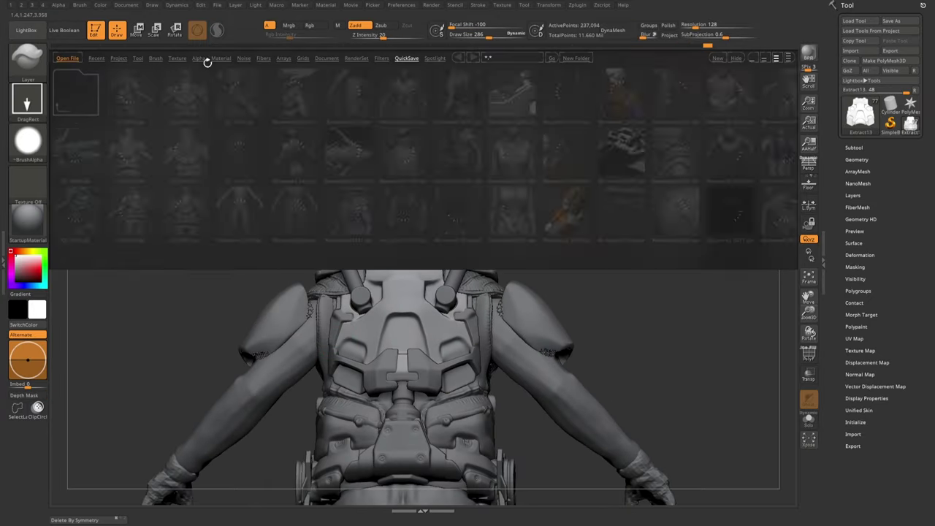
{"action": "left_click", "coordinate": [199, 59]}
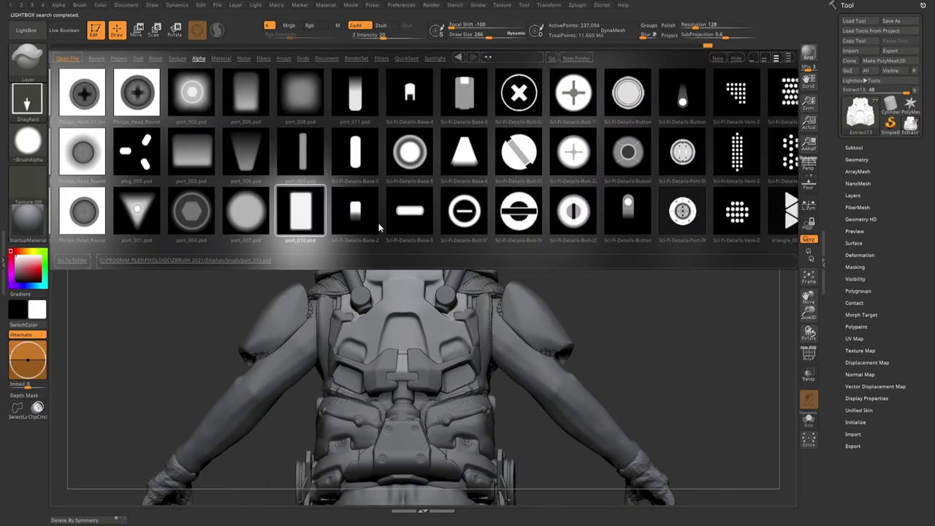
{"action": "double_click", "coordinate": [490, 101]}
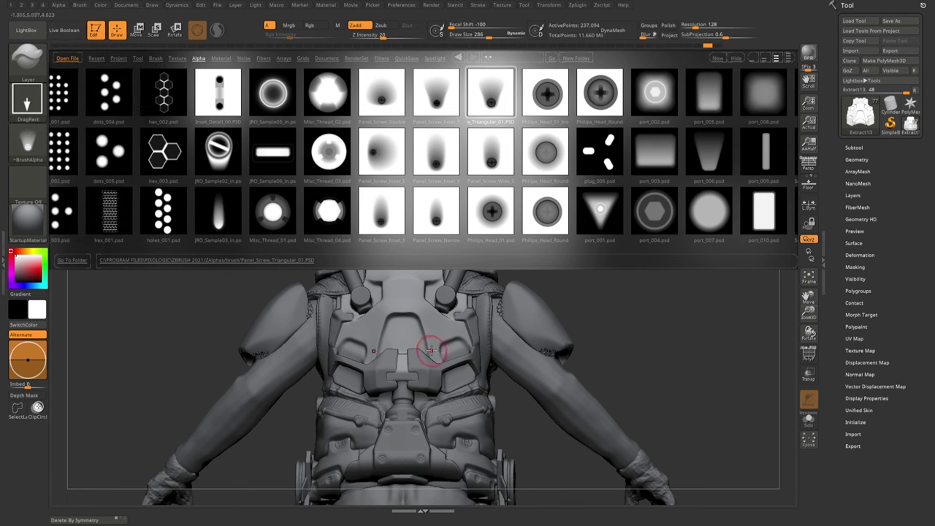
{"action": "key", "text": "comma"}
{"action": "mouse_move", "coordinate": [462, 351]}
{"action": "right_mouse_down"}
{"action": "mouse_move", "coordinate": [433, 292]}
{"action": "mouse_move", "coordinate": [453, 364]}
{"action": "mouse_move", "coordinate": [478, 360]}
{"action": "mouse_move", "coordinate": [431, 298]}
{"action": "right_mouse_up"}
{"action": "right_click_drag", "start_coordinate": [433, 394], "coordinate": [417, 417]}
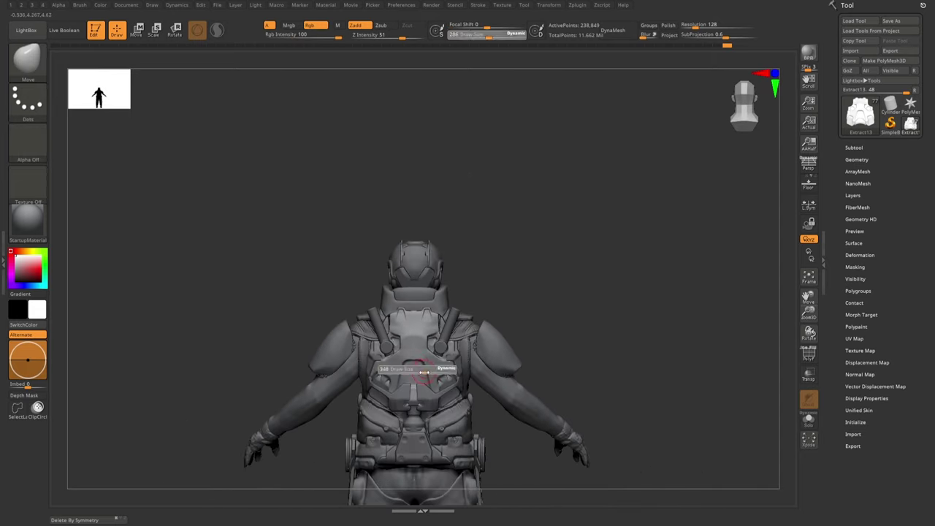
{"action": "right_click_drag", "start_coordinate": [417, 372], "coordinate": [456, 411]}
- Set up the Layer brush with DragRect stroke and the capsule alpha over the back plate
{"action": "key", "text": "b"}
{"action": "key", "text": "l"}
{"action": "key", "text": "a"}
{"action": "left_click", "coordinate": [28, 99]}
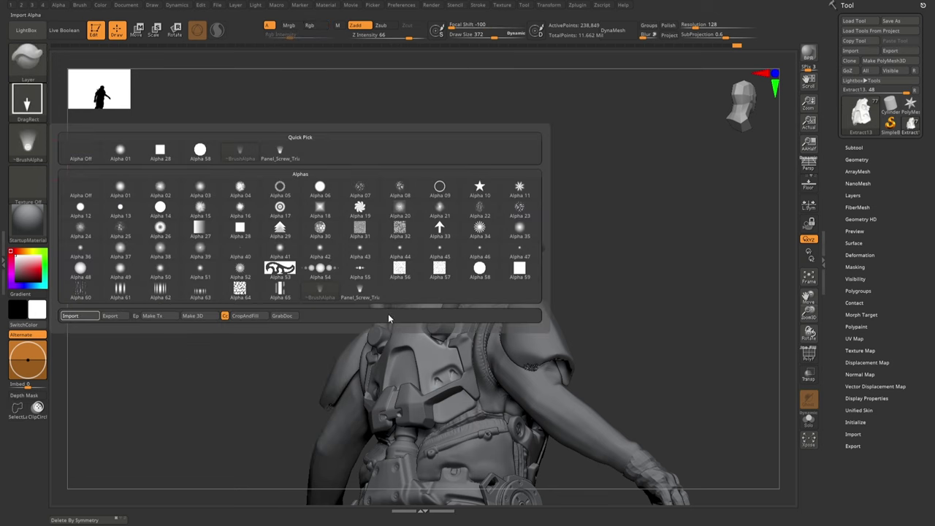
{"action": "left_click", "coordinate": [388, 313]}
{"action": "left_click", "coordinate": [28, 139]}
{"action": "left_click", "coordinate": [124, 149]}
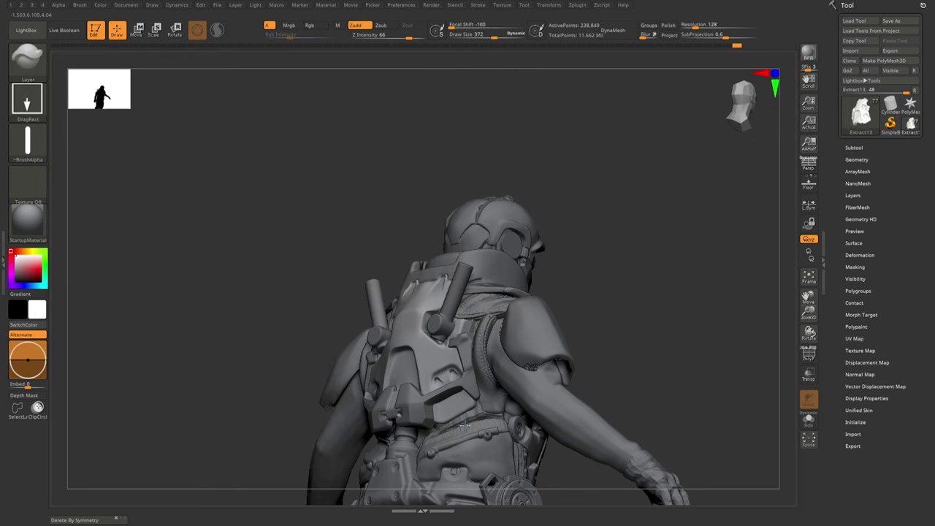
{"action": "right_click_drag", "start_coordinate": [430, 418], "coordinate": [472, 415]}
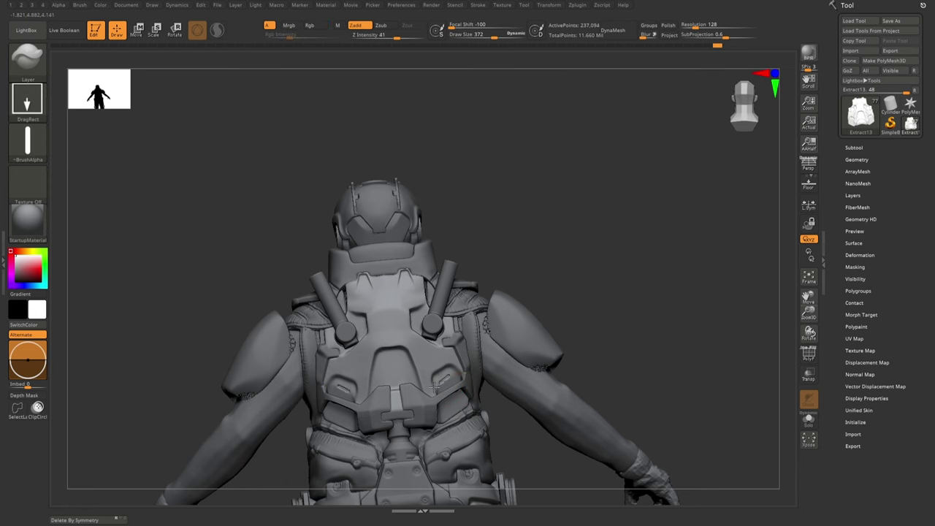
{"action": "mouse_move", "coordinate": [434, 387]}
{"action": "right_mouse_down"}
{"action": "mouse_move", "coordinate": [437, 436]}
{"action": "mouse_move", "coordinate": [459, 387]}
{"action": "mouse_move", "coordinate": [452, 338]}
{"action": "mouse_move", "coordinate": [431, 309]}
{"action": "right_mouse_up"}
{"action": "key", "text": "ctrl"}
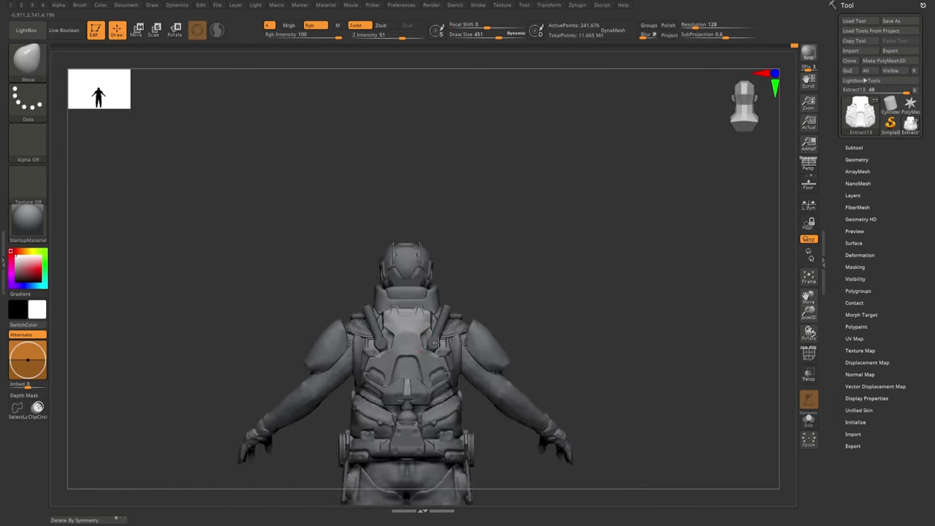
- Select the Layer brush and load the Misc_Thread_01 alpha to stamp bolts on the back plate
{"action": "mouse_move", "coordinate": [501, 299]}
{"action": "right_mouse_down"}
{"action": "mouse_move", "coordinate": [424, 332]}
{"action": "mouse_move", "coordinate": [374, 339]}
{"action": "right_mouse_up"}
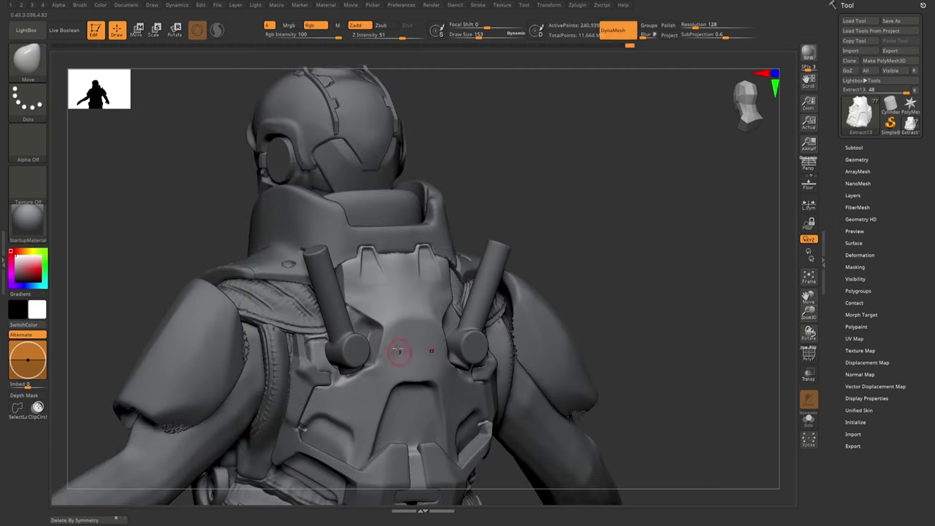
{"action": "key", "text": "b"}
{"action": "left_click", "coordinate": [453, 311]}
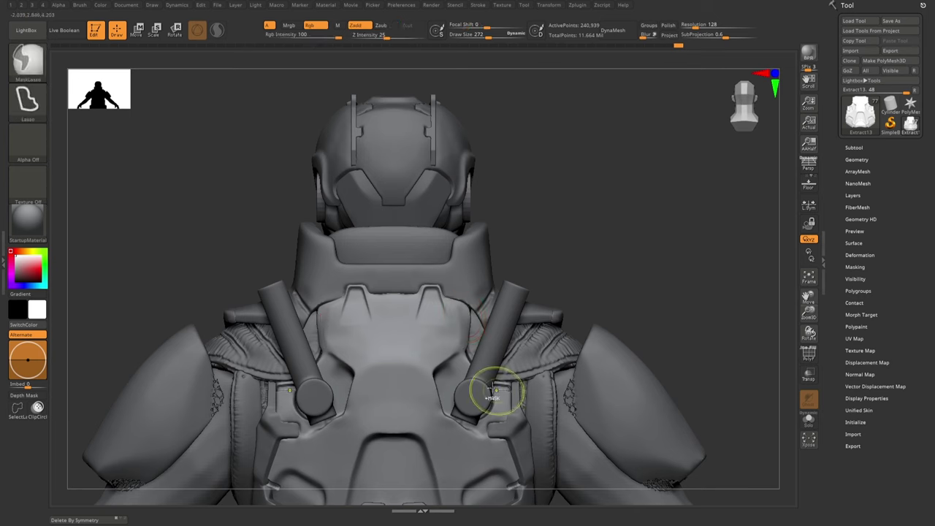
{"action": "mouse_move", "coordinate": [495, 393]}
{"action": "right_mouse_down", "text": "ctrl"}
{"action": "mouse_move", "coordinate": [448, 428]}
{"action": "mouse_move", "coordinate": [465, 482]}
{"action": "right_mouse_up", "text": "ctrl"}
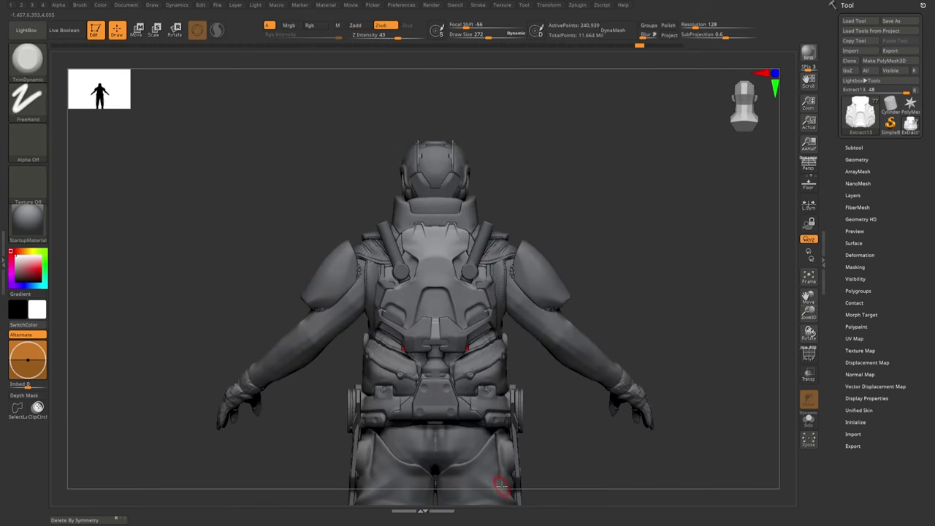
{"action": "key", "text": "b"}
{"action": "left_click", "coordinate": [453, 248]}
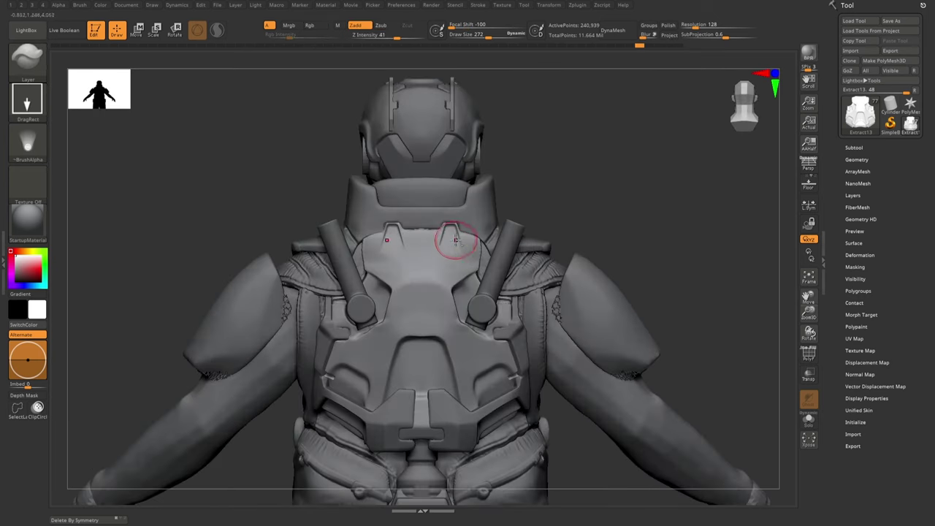
{"action": "mouse_move", "coordinate": [450, 268]}
{"action": "right_mouse_down"}
{"action": "mouse_move", "coordinate": [425, 347]}
{"action": "mouse_move", "coordinate": [438, 386]}
{"action": "right_mouse_up"}
{"action": "key", "text": "alt+a"}
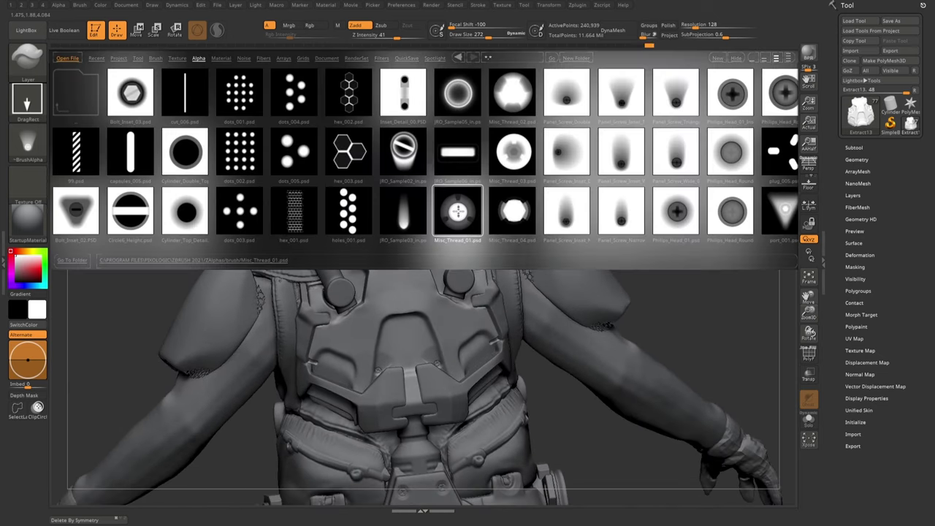
{"action": "left_click", "coordinate": [457, 211]}
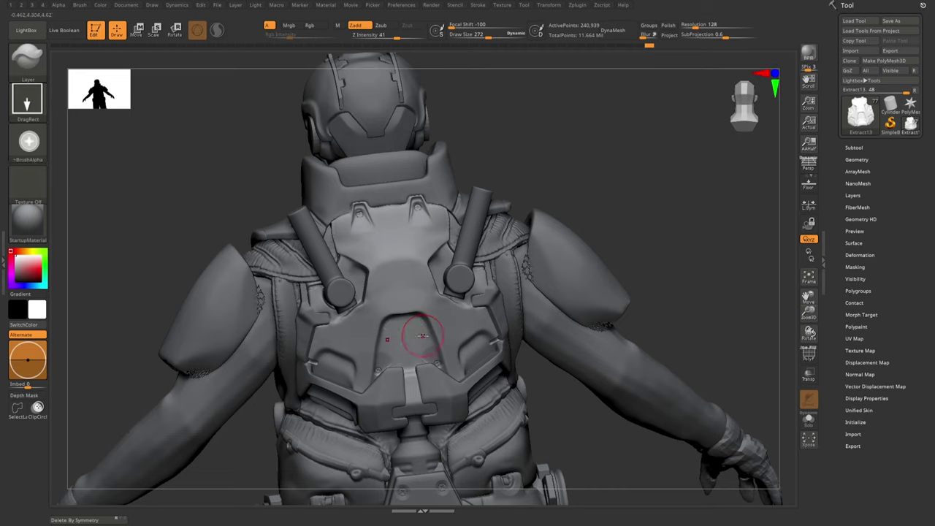
{"action": "mouse_move", "coordinate": [422, 335]}
{"action": "right_mouse_down"}
{"action": "mouse_move", "coordinate": [453, 350]}
{"action": "mouse_move", "coordinate": [479, 386]}
{"action": "mouse_move", "coordinate": [465, 335]}
{"action": "right_mouse_up"}
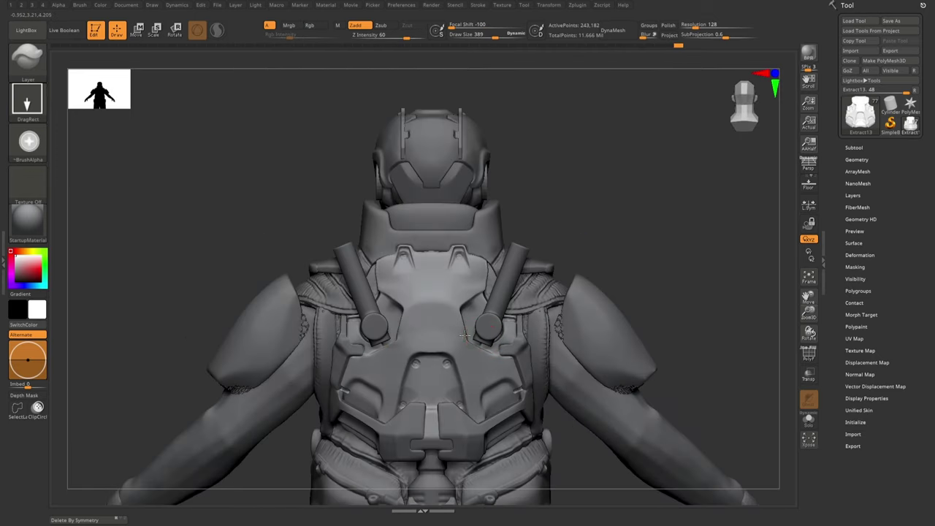
- Select the Move brush, solo the vest, quick-save, then show the full character again
{"action": "key", "text": "b"}
{"action": "key", "text": "m"}
{"action": "key", "text": "v"}
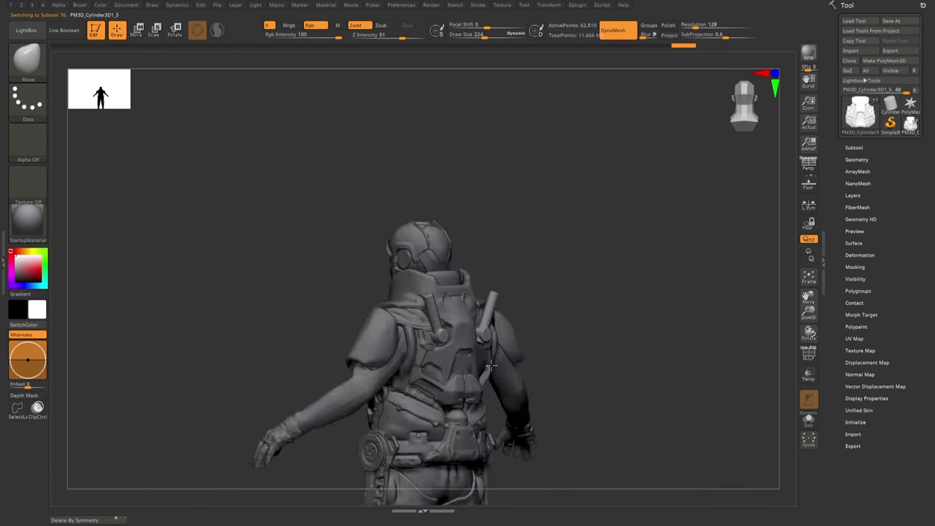
{"action": "right_click_drag", "start_coordinate": [477, 344], "coordinate": [482, 376]}
{"action": "key", "text": "shift+s"}
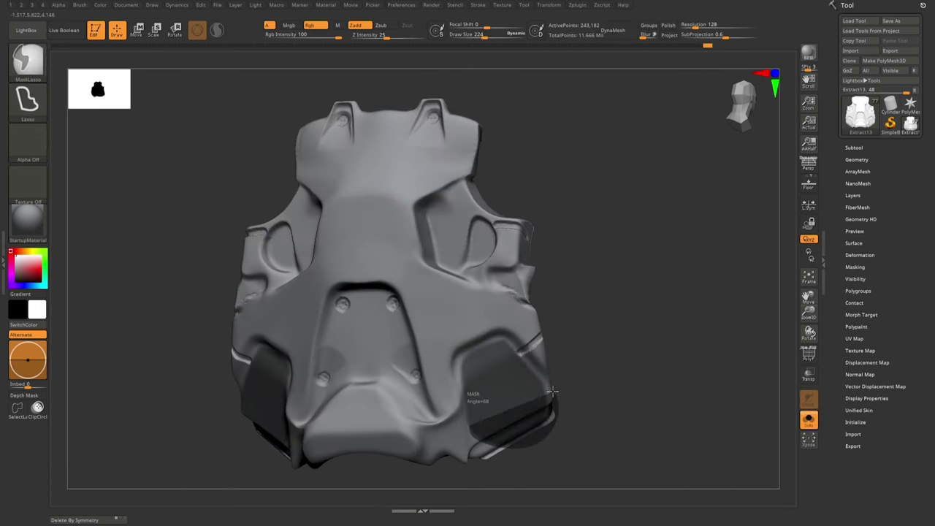
{"action": "key", "text": "shift+s"}
{"action": "key", "text": "space"}
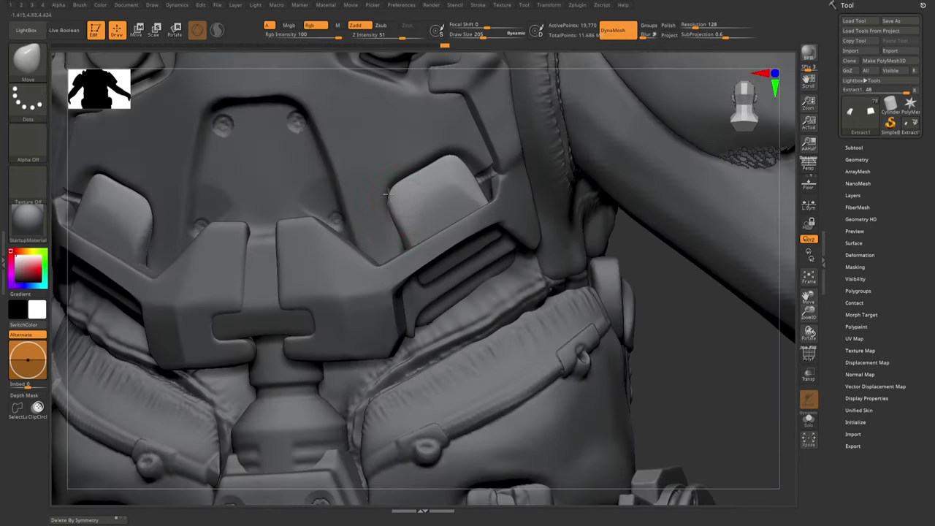
- Select Extract1, revisit its extraction settings, and solo the Extract1 panels
{"action": "left_click", "coordinate": [386, 192], "text": "alt"}
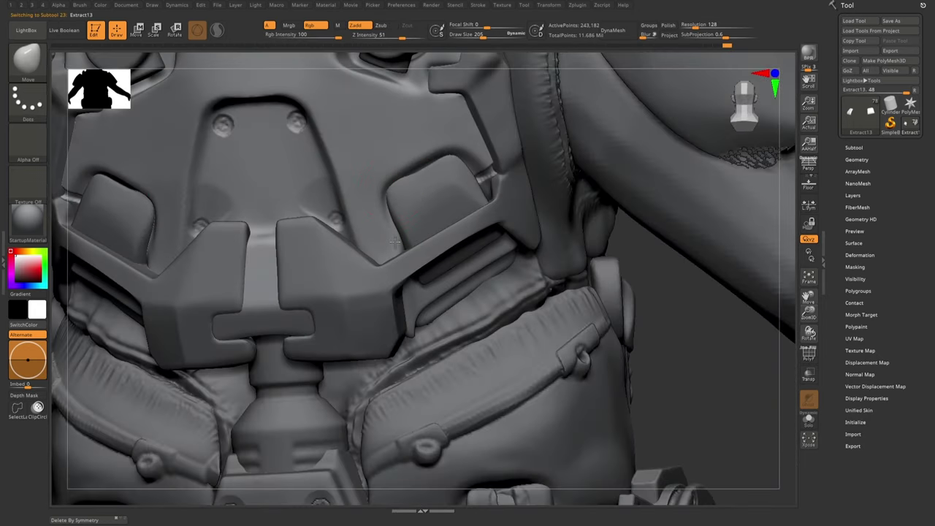
{"action": "left_click", "coordinate": [402, 188], "text": "alt"}
{"action": "key", "text": "space"}
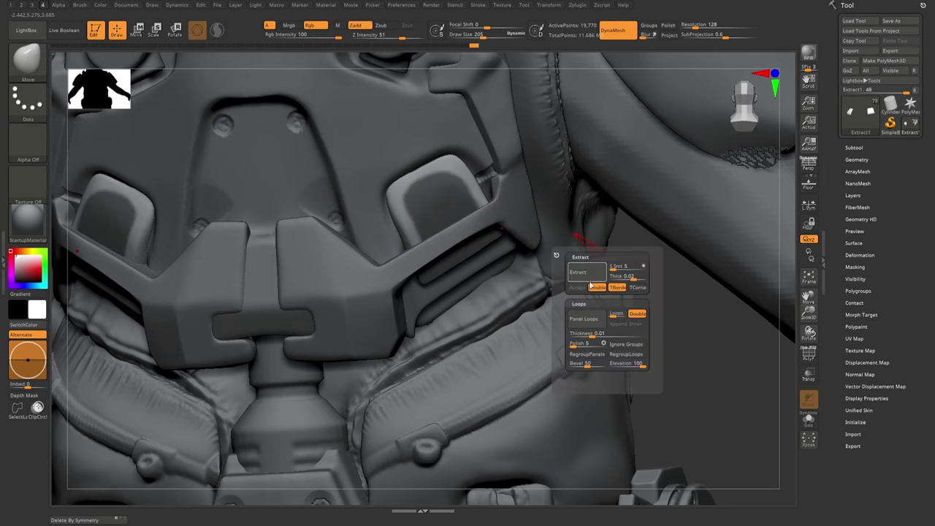
{"action": "key", "text": "space"}
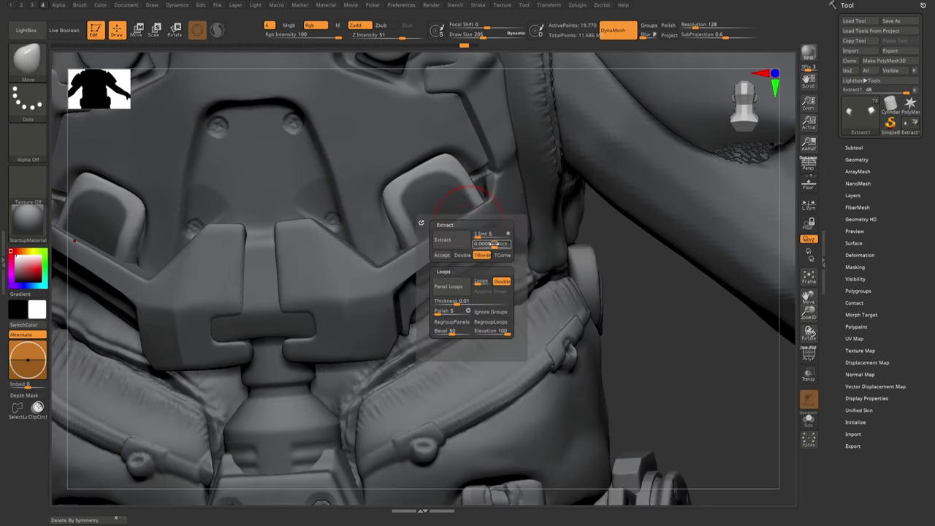
{"action": "key", "text": "ctrl+shift+s"}
{"action": "key", "text": "ctrl+shift+s"}
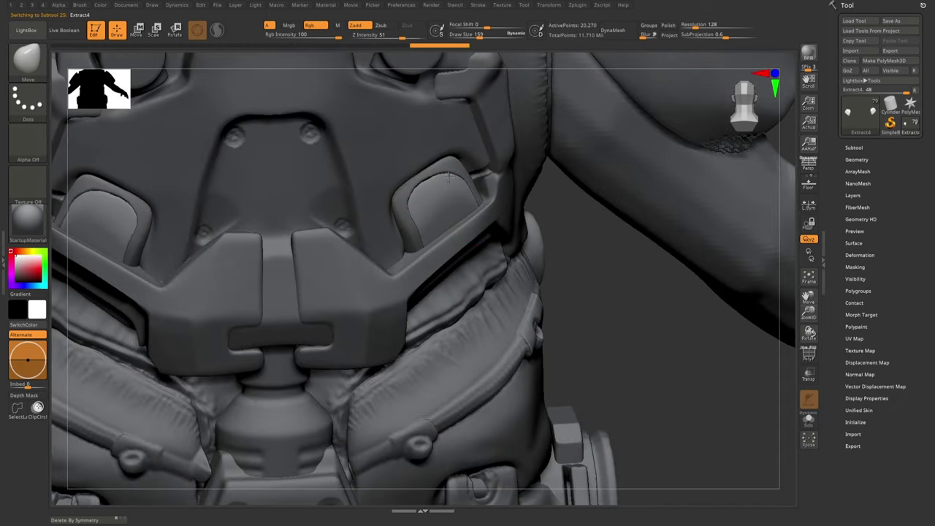
{"action": "right_click_drag", "start_coordinate": [448, 177], "coordinate": [442, 235]}
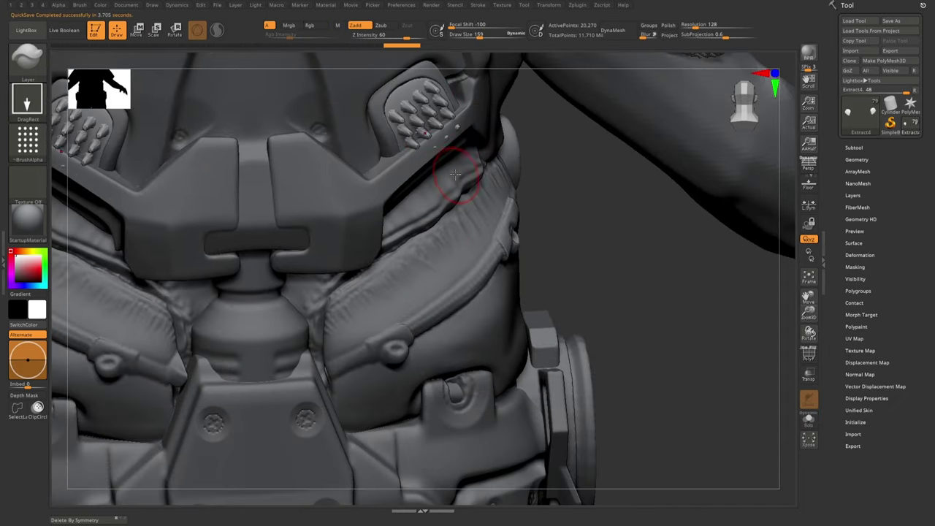
- Browse the alpha library, zoom in on the back, and bring up the subtool list
{"action": "key", "text": "f"}
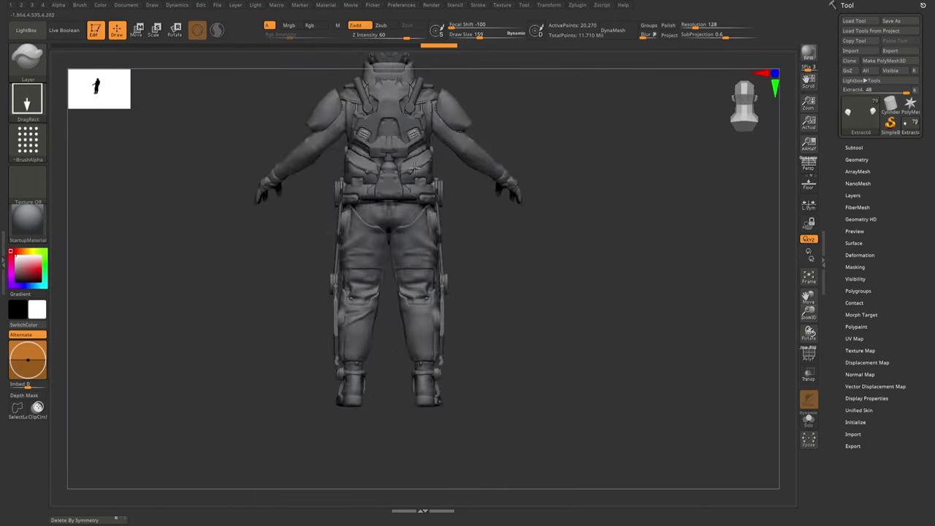
{"action": "key", "text": "comma"}
{"action": "scroll", "coordinate": [494, 181], "scroll_direction": "down", "scroll_amount": 3}
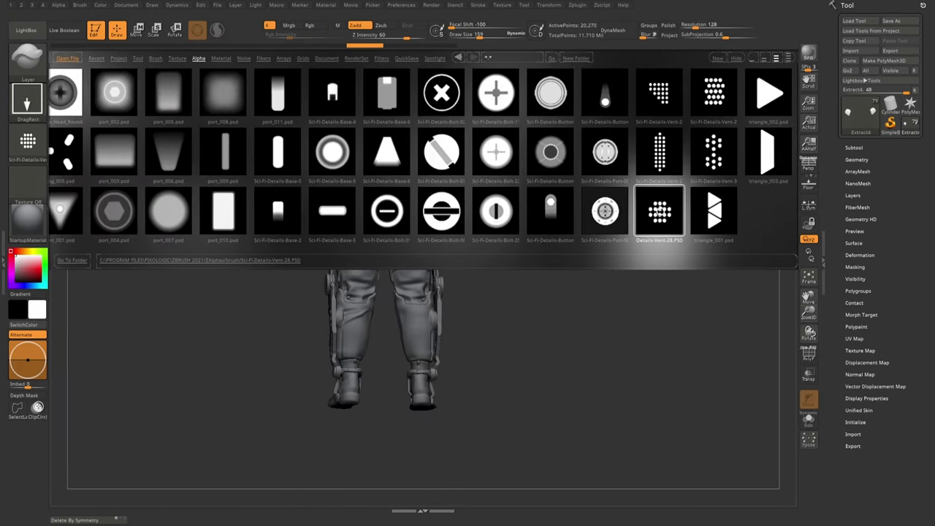
{"action": "key", "text": "comma"}
{"action": "mouse_move", "coordinate": [448, 307]}
{"action": "right_mouse_down", "text": "ctrl"}
{"action": "mouse_move", "coordinate": [449, 248]}
{"action": "mouse_move", "coordinate": [591, 192]}
{"action": "mouse_move", "coordinate": [598, 216]}
{"action": "right_mouse_up", "text": "ctrl"}
{"action": "key", "text": "f"}
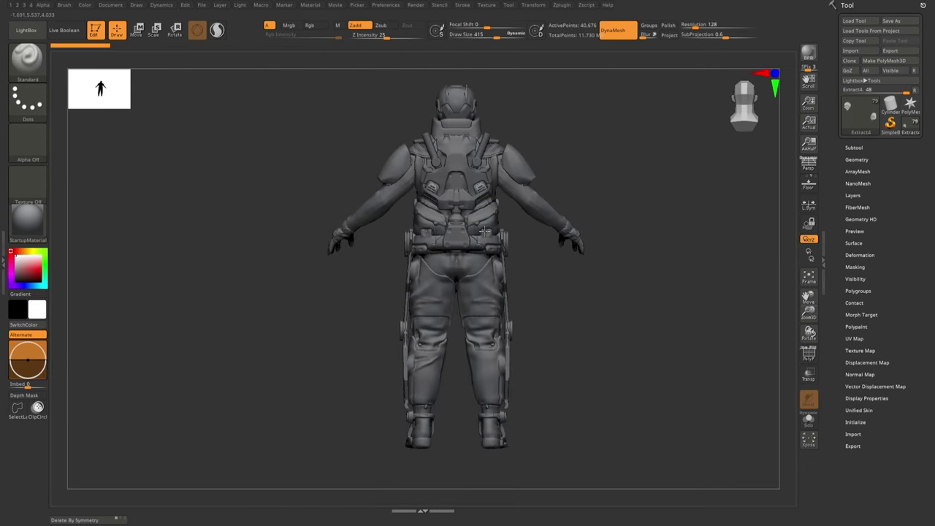
{"action": "right_click_drag", "start_coordinate": [461, 241], "coordinate": [461, 179], "text": "ctrl"}
{"action": "left_click", "coordinate": [461, 179], "text": "alt"}
- Select the Extract13 plate, solo Extract3 to inspect the straps, then unsolo and view from behind
{"action": "left_click", "coordinate": [461, 179], "text": "alt"}
{"action": "key", "text": "w"}
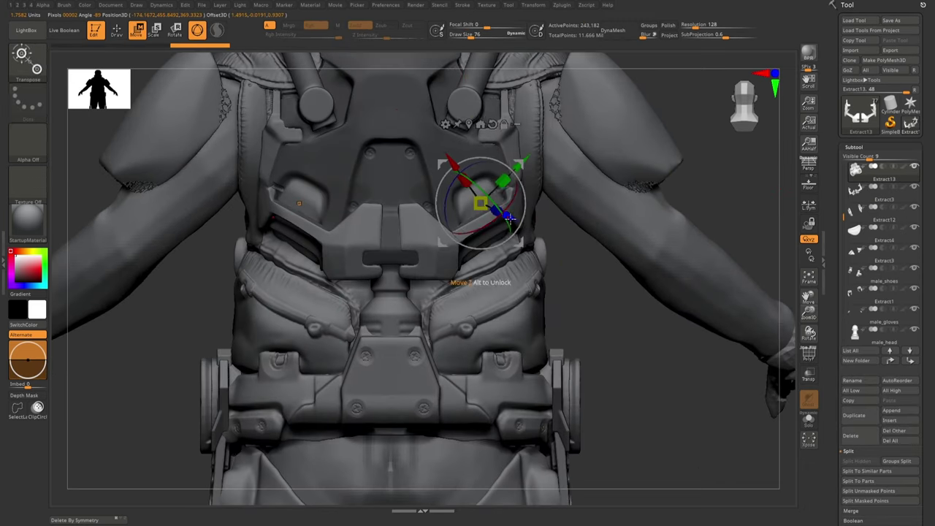
{"action": "key", "text": "q"}
{"action": "key", "text": "f"}
{"action": "left_click_drag", "start_coordinate": [584, 292], "coordinate": [479, 296]}
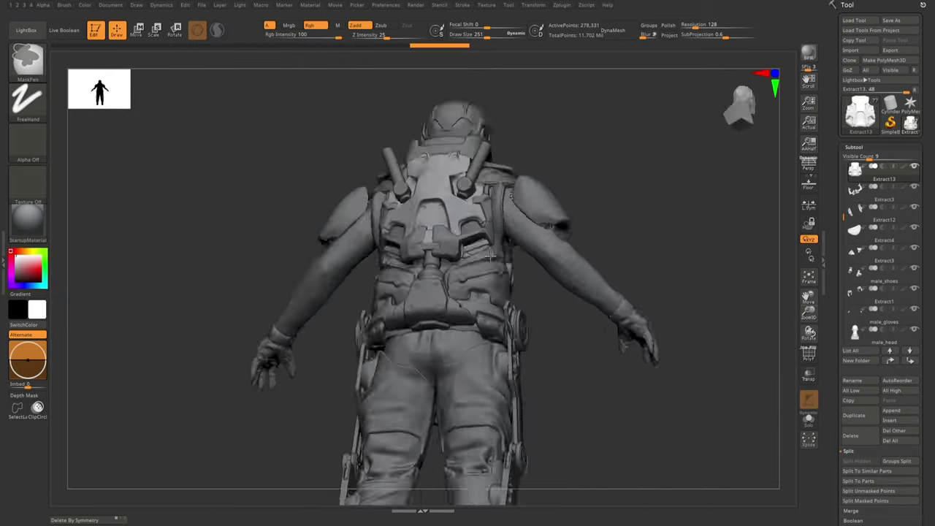
{"action": "left_click", "coordinate": [478, 296], "text": "alt"}
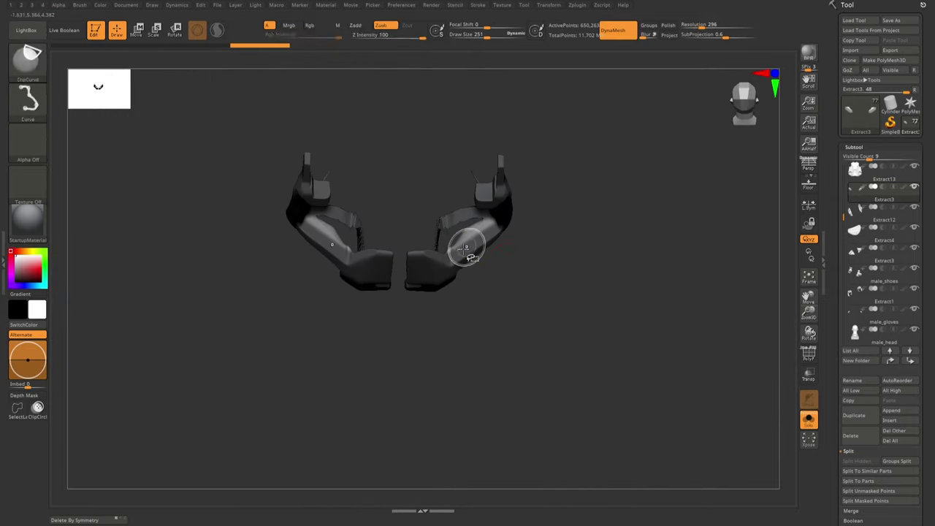
{"action": "key", "text": "shift+ctrl+s"}
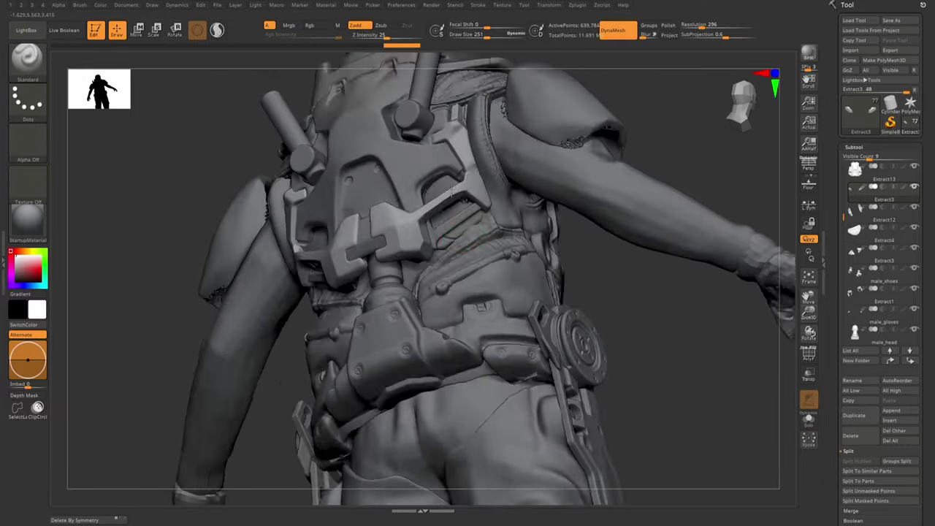
{"action": "left_click_drag", "start_coordinate": [422, 225], "coordinate": [466, 272]}
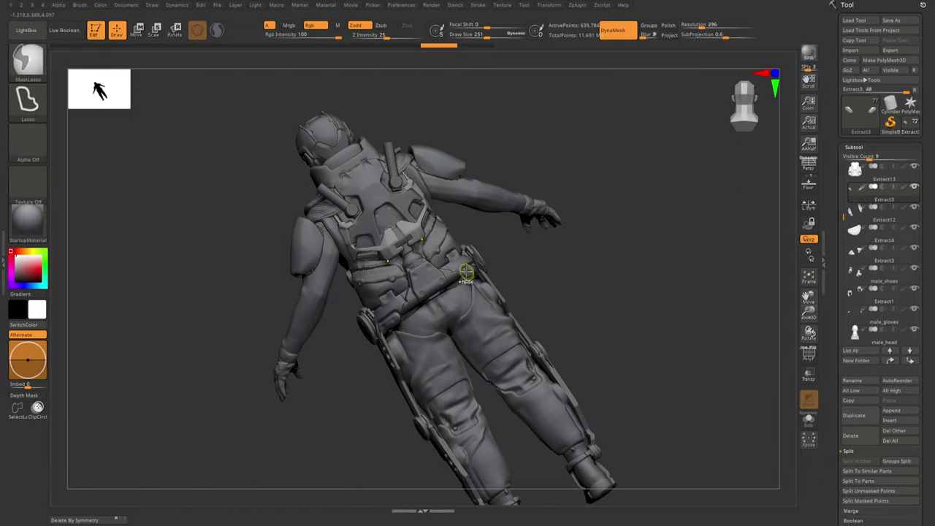
{"action": "left_click_drag", "start_coordinate": [445, 232], "coordinate": [282, 202]}
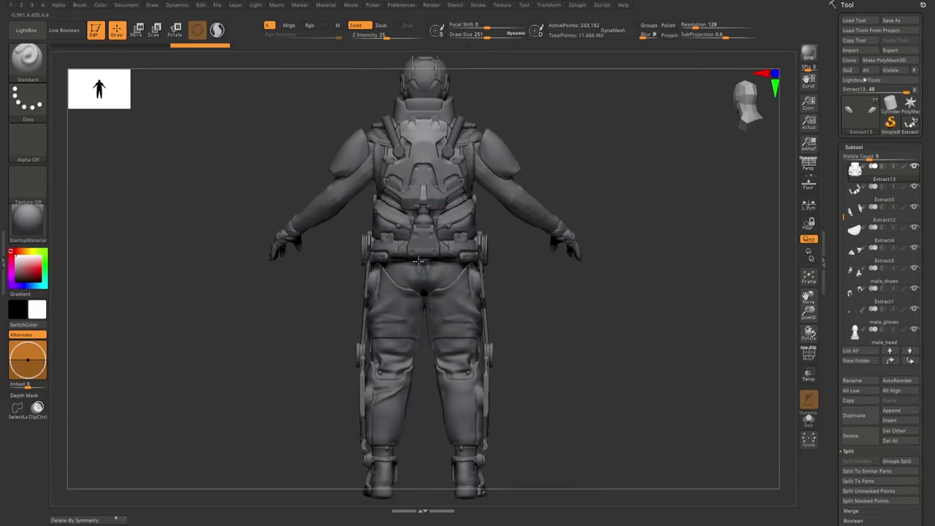
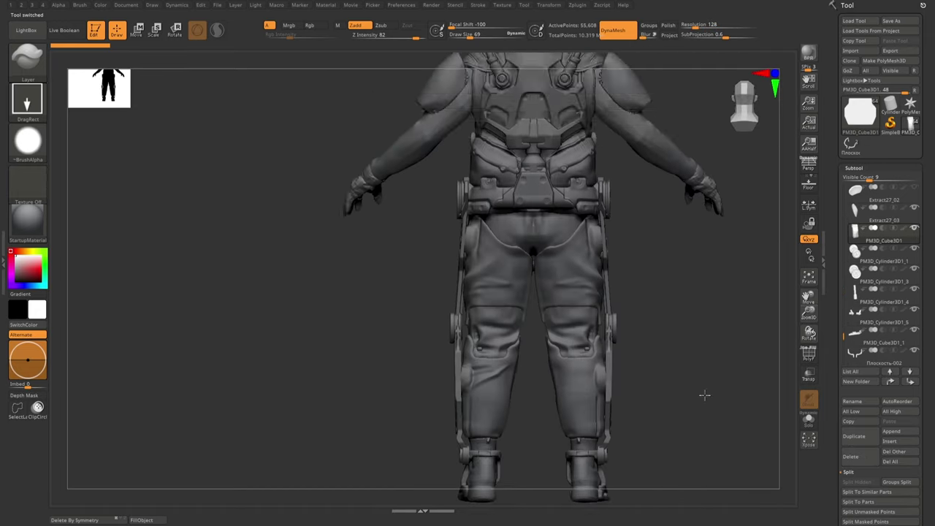
- Pick out the surplus armour subtool and delete it from the soldier
{"action": "mouse_move", "coordinate": [677, 359]}
{"action": "right_mouse_down", "text": "ctrl"}
{"action": "mouse_move", "coordinate": [720, 410]}
{"action": "mouse_move", "coordinate": [703, 334]}
{"action": "mouse_move", "coordinate": [688, 353]}
{"action": "right_mouse_up", "text": "ctrl"}
{"action": "left_click", "coordinate": [688, 353], "text": "alt"}
{"action": "mouse_move", "coordinate": [760, 306]}
{"action": "left_mouse_down"}
{"action": "mouse_move", "coordinate": [705, 403]}
{"action": "mouse_move", "coordinate": [768, 392]}
{"action": "left_mouse_up"}
{"action": "left_click", "coordinate": [706, 403], "text": "alt"}
{"action": "left_click", "coordinate": [702, 344], "text": "alt"}
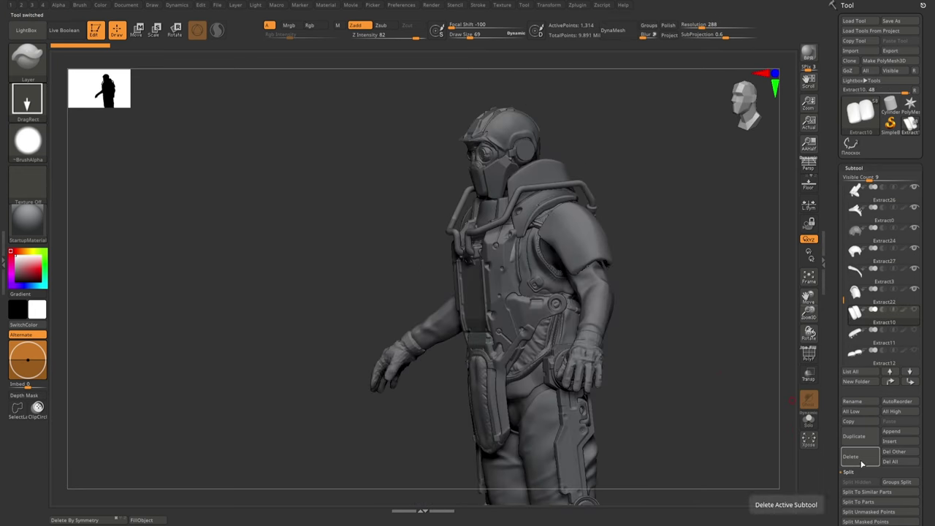
{"action": "mouse_move", "coordinate": [747, 347]}
{"action": "left_mouse_down"}
{"action": "mouse_move", "coordinate": [611, 337]}
{"action": "mouse_move", "coordinate": [499, 304]}
{"action": "mouse_move", "coordinate": [603, 187]}
{"action": "mouse_move", "coordinate": [591, 174]}
{"action": "mouse_move", "coordinate": [604, 164]}
{"action": "mouse_move", "coordinate": [604, 230]}
{"action": "left_mouse_up"}
{"action": "left_click", "coordinate": [499, 304], "text": "alt"}
- Solo the Extract22 shoulder pad and trim it smaller with ClipCircleCenter
{"action": "left_click", "coordinate": [603, 187], "text": "alt"}
{"action": "key", "text": "ctrl+shift"}
{"action": "key", "text": "shift+alt+s"}
{"action": "key", "text": "shift+alt+s"}
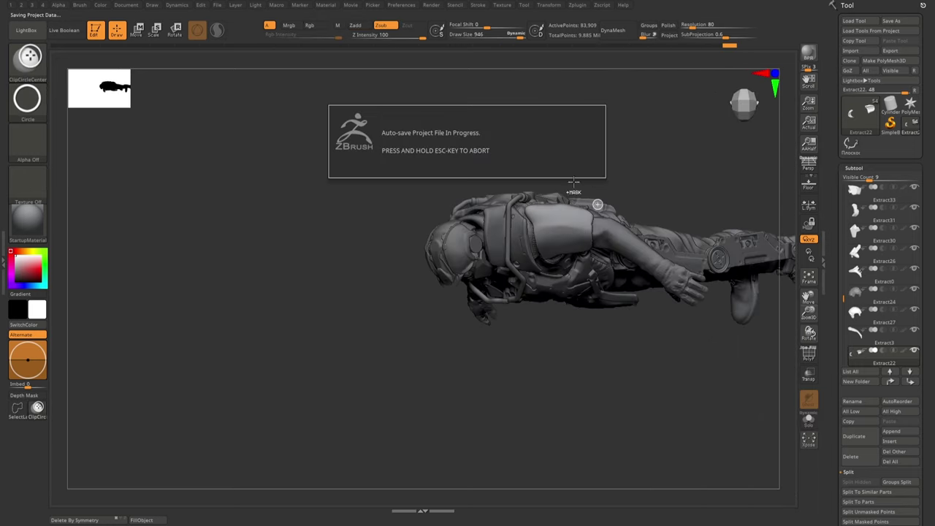
{"action": "mouse_move", "coordinate": [583, 219]}
{"action": "left_mouse_down"}
{"action": "mouse_move", "coordinate": [586, 236]}
{"action": "mouse_move", "coordinate": [502, 280]}
{"action": "mouse_move", "coordinate": [555, 261]}
{"action": "mouse_move", "coordinate": [563, 219]}
{"action": "mouse_move", "coordinate": [515, 351]}
{"action": "mouse_move", "coordinate": [557, 323]}
{"action": "mouse_move", "coordinate": [600, 329]}
{"action": "mouse_move", "coordinate": [577, 318]}
{"action": "mouse_move", "coordinate": [409, 307]}
{"action": "mouse_move", "coordinate": [372, 450]}
{"action": "mouse_move", "coordinate": [345, 165]}
{"action": "mouse_move", "coordinate": [351, 175]}
{"action": "mouse_move", "coordinate": [338, 161]}
{"action": "mouse_move", "coordinate": [343, 219]}
{"action": "left_mouse_up"}
{"action": "key", "text": "w"}
{"action": "key", "text": "q"}
- Reposition the right shoulder pad over the upper arm with the Transpose Move gizmo
{"action": "key", "text": "w"}
{"action": "left_click", "coordinate": [475, 186]}
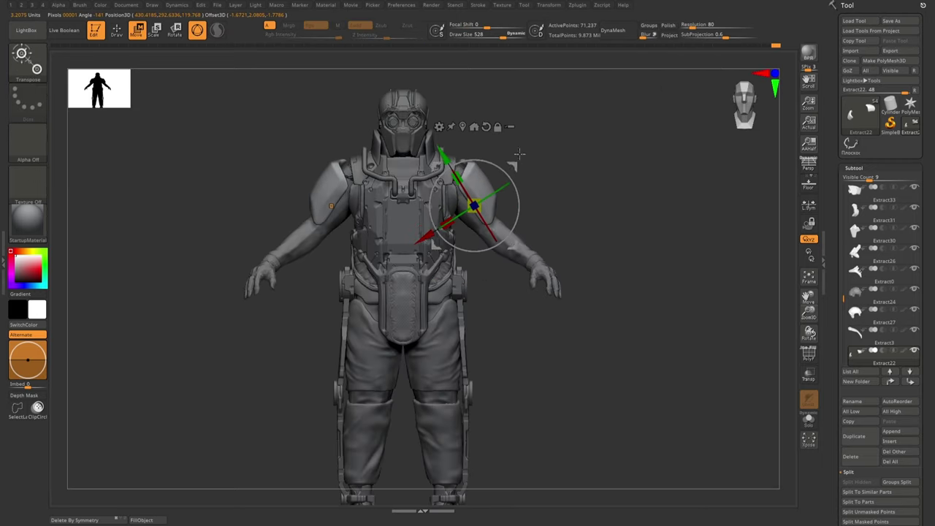
{"action": "key", "text": "q"}
{"action": "left_click_drag", "start_coordinate": [519, 154], "coordinate": [491, 188], "text": "shift"}
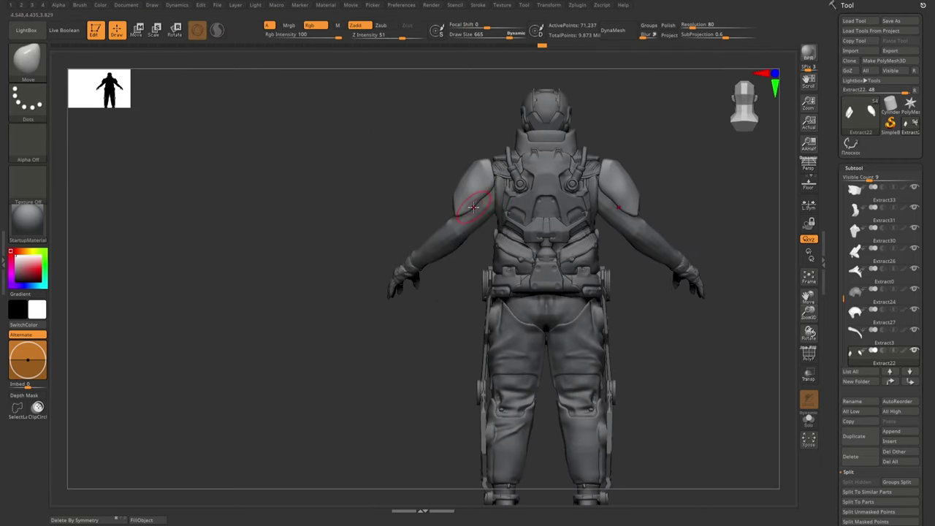
{"action": "mouse_move", "coordinate": [473, 207]}
{"action": "right_mouse_down"}
{"action": "mouse_move", "coordinate": [515, 208]}
{"action": "mouse_move", "coordinate": [445, 150]}
{"action": "mouse_move", "coordinate": [475, 189]}
{"action": "mouse_move", "coordinate": [498, 257]}
{"action": "right_mouse_up"}
{"action": "key", "text": "w"}
{"action": "left_click", "coordinate": [463, 198]}
{"action": "key", "text": "q"}
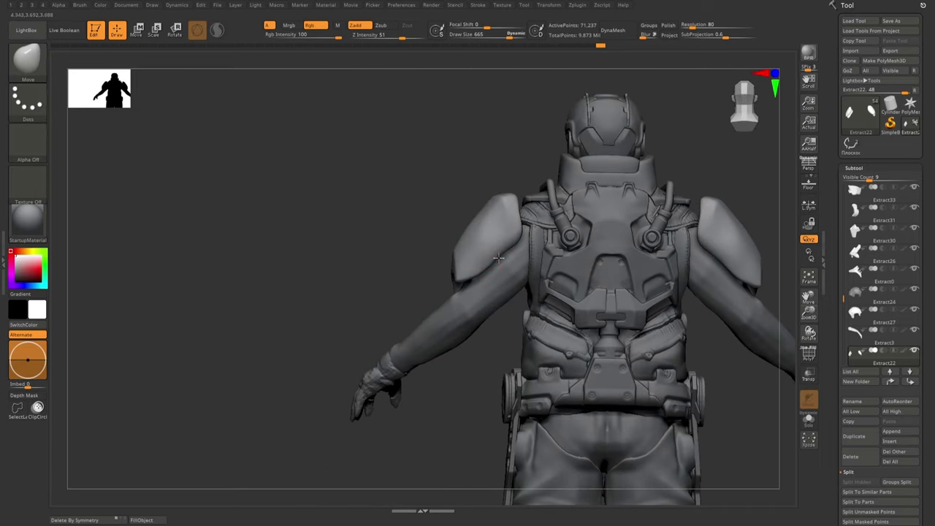
{"action": "key", "text": "f"}
- Mask the part of the shoulder pad to reshape with MaskLasso
{"action": "key", "text": "b"}
{"action": "key", "text": "m"}
{"action": "key", "text": "l"}
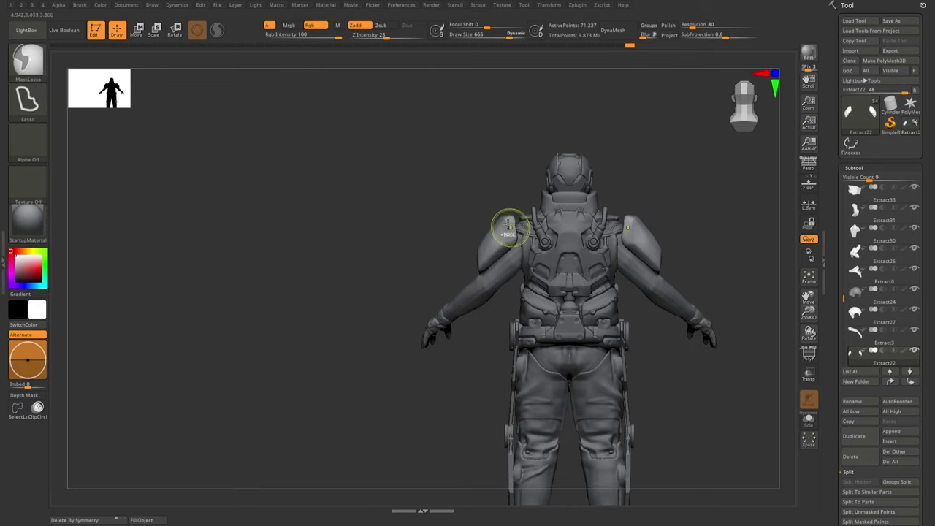
{"action": "mouse_move", "coordinate": [504, 213]}
{"action": "right_mouse_down"}
{"action": "mouse_move", "coordinate": [501, 280]}
{"action": "mouse_move", "coordinate": [513, 264]}
{"action": "mouse_move", "coordinate": [621, 359]}
{"action": "mouse_move", "coordinate": [518, 290]}
{"action": "mouse_move", "coordinate": [559, 276]}
{"action": "mouse_move", "coordinate": [616, 236]}
{"action": "mouse_move", "coordinate": [575, 276]}
{"action": "mouse_move", "coordinate": [511, 277]}
{"action": "mouse_move", "coordinate": [563, 278]}
{"action": "mouse_move", "coordinate": [491, 212]}
{"action": "right_mouse_up"}
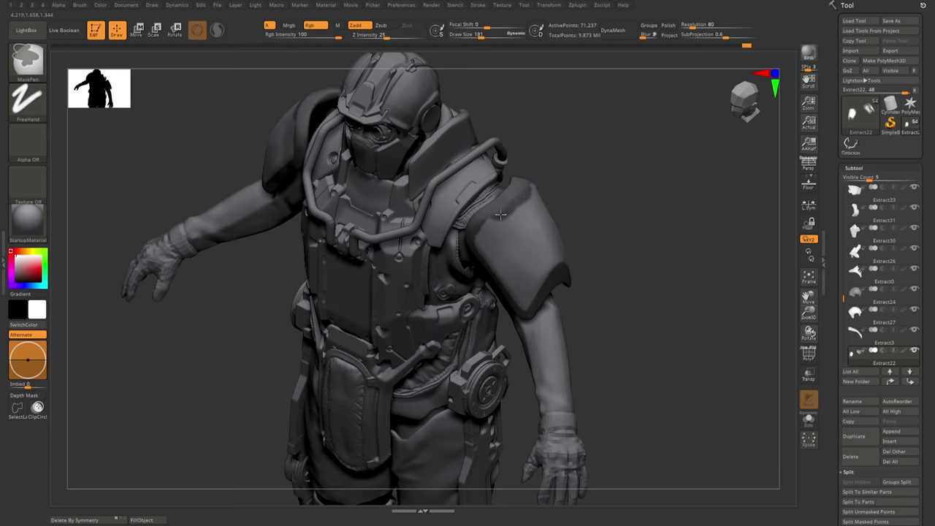
{"action": "key", "text": "f"}
{"action": "mouse_move", "coordinate": [570, 247]}
{"action": "right_mouse_down", "text": "shift"}
{"action": "mouse_move", "coordinate": [509, 286]}
{"action": "mouse_move", "coordinate": [588, 260]}
{"action": "mouse_move", "coordinate": [482, 285]}
{"action": "mouse_move", "coordinate": [519, 233]}
{"action": "mouse_move", "coordinate": [503, 255]}
{"action": "mouse_move", "coordinate": [558, 270]}
{"action": "right_mouse_up", "text": "shift"}
{"action": "key", "text": "s"}
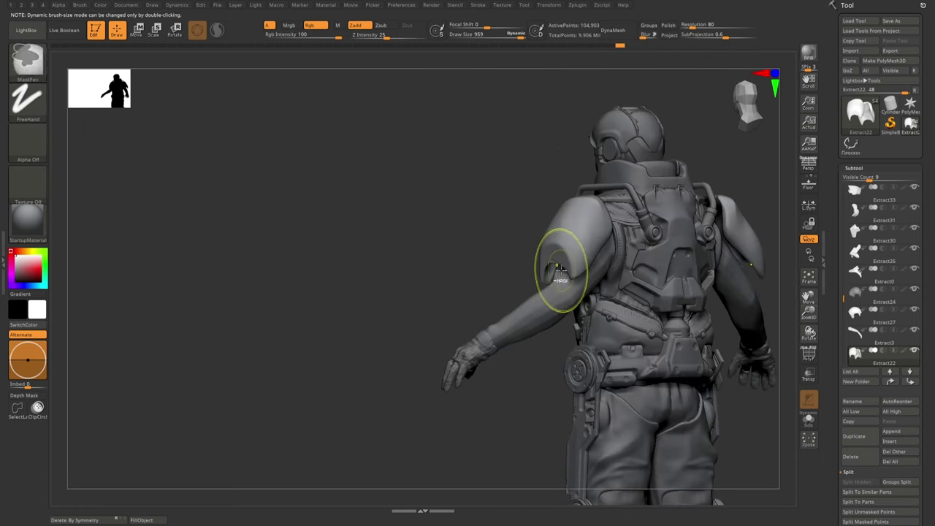
{"action": "mouse_move", "coordinate": [593, 225]}
{"action": "right_mouse_down"}
{"action": "mouse_move", "coordinate": [553, 195]}
{"action": "mouse_move", "coordinate": [524, 190]}
{"action": "right_mouse_up"}
{"action": "mouse_move", "coordinate": [514, 225]}
{"action": "right_mouse_down"}
{"action": "mouse_move", "coordinate": [579, 213]}
{"action": "mouse_move", "coordinate": [563, 105]}
{"action": "mouse_move", "coordinate": [516, 220]}
{"action": "mouse_move", "coordinate": [541, 219]}
{"action": "mouse_move", "coordinate": [512, 226]}
{"action": "mouse_move", "coordinate": [572, 236]}
{"action": "right_mouse_up"}
{"action": "key", "text": "s"}
- Shift the masked pad snug onto the arm and trim its edge with ClipCurve
{"action": "key", "text": "w"}
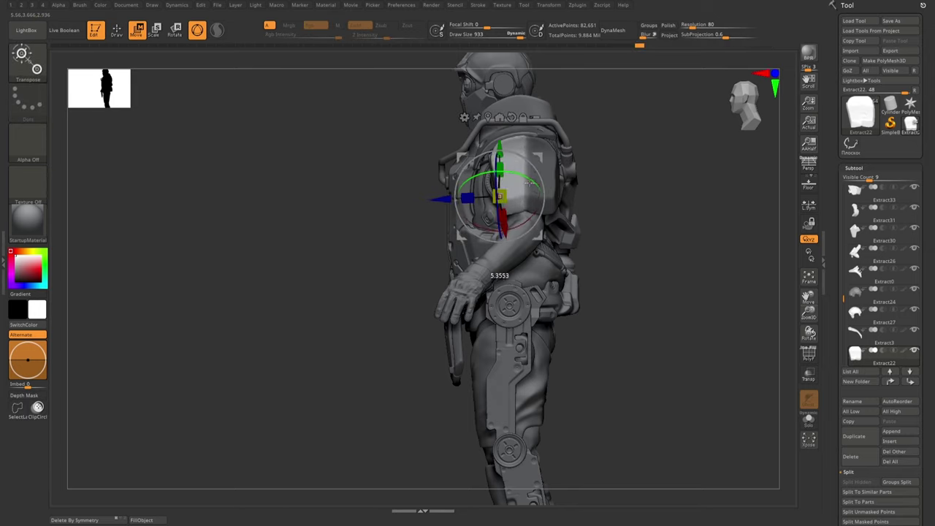
{"action": "key", "text": "q"}
{"action": "mouse_move", "coordinate": [549, 184]}
{"action": "right_mouse_down"}
{"action": "mouse_move", "coordinate": [568, 192]}
{"action": "mouse_move", "coordinate": [553, 192]}
{"action": "mouse_move", "coordinate": [553, 182]}
{"action": "mouse_move", "coordinate": [512, 153]}
{"action": "mouse_move", "coordinate": [444, 128]}
{"action": "mouse_move", "coordinate": [487, 115]}
{"action": "right_mouse_up"}
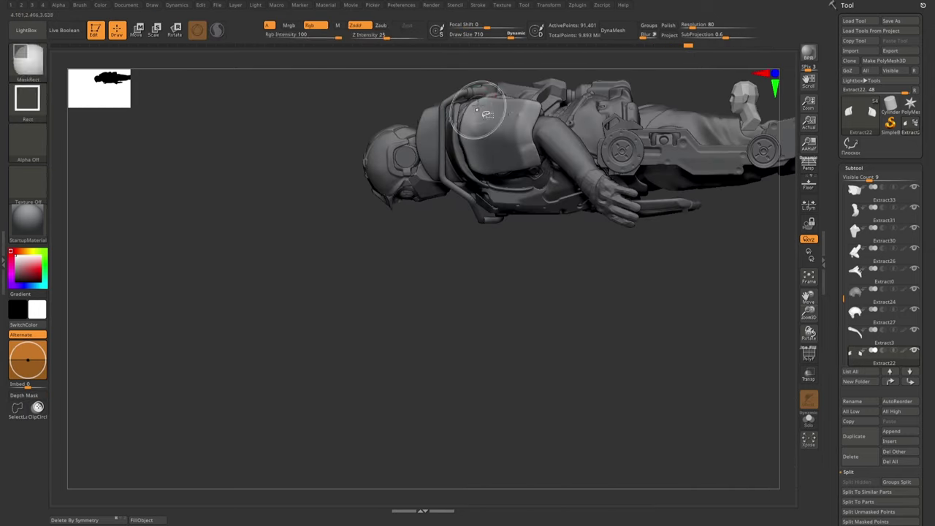
{"action": "left_click_drag", "start_coordinate": [471, 167], "coordinate": [482, 108], "text": "ctrl+shift"}
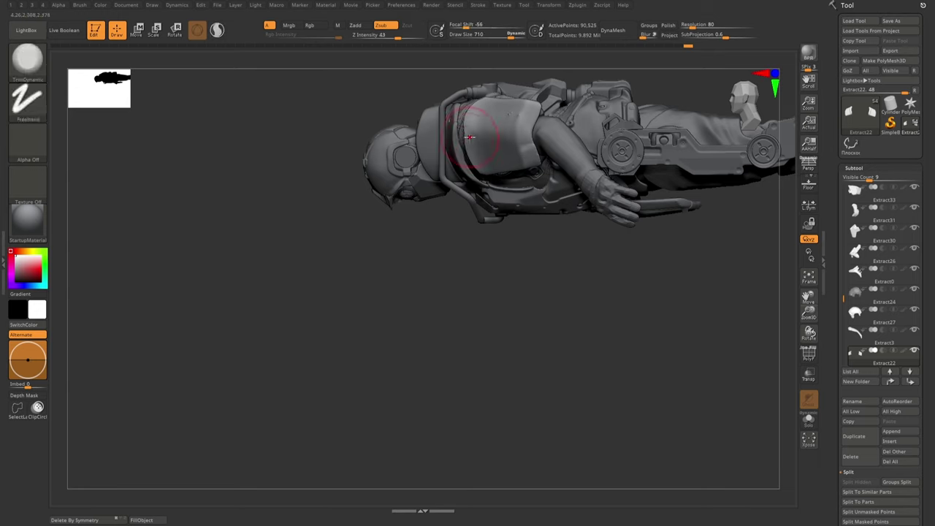
{"action": "mouse_move", "coordinate": [470, 137]}
{"action": "right_mouse_down"}
{"action": "mouse_move", "coordinate": [511, 190]}
{"action": "mouse_move", "coordinate": [480, 294]}
{"action": "mouse_move", "coordinate": [522, 240]}
{"action": "mouse_move", "coordinate": [474, 263]}
{"action": "mouse_move", "coordinate": [498, 271]}
{"action": "mouse_move", "coordinate": [504, 350]}
{"action": "mouse_move", "coordinate": [461, 370]}
{"action": "mouse_move", "coordinate": [526, 340]}
{"action": "right_mouse_up"}
{"action": "key", "text": "shift+s"}
{"action": "key", "text": "shift+s"}
- Solo the curved shoulder piece and trim it with ClipCurve
{"action": "key", "text": "w"}
{"action": "key", "text": "f"}
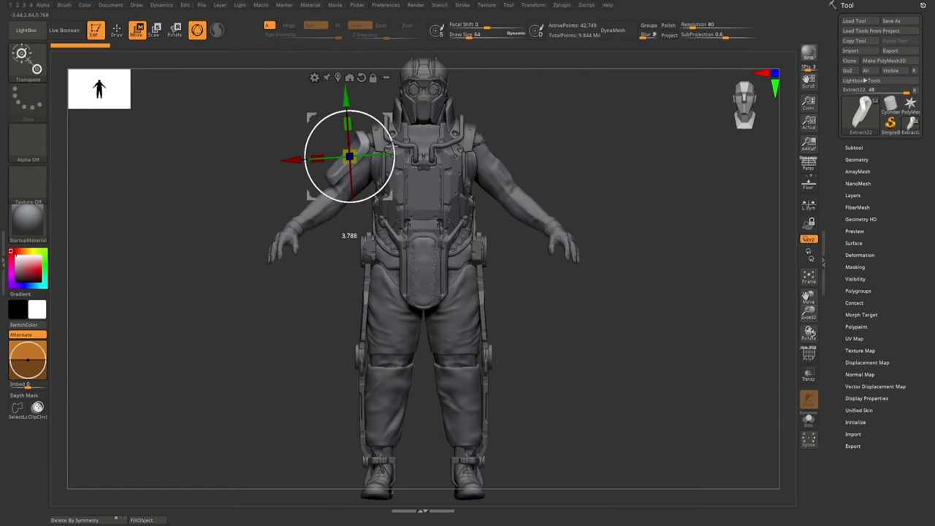
{"action": "key", "text": "q"}
{"action": "mouse_move", "coordinate": [439, 292]}
{"action": "right_mouse_down"}
{"action": "mouse_move", "coordinate": [344, 162]}
{"action": "mouse_move", "coordinate": [308, 150]}
{"action": "mouse_move", "coordinate": [329, 166]}
{"action": "right_mouse_up"}
{"action": "key", "text": "s"}
{"action": "left_click", "coordinate": [306, 154], "text": "alt"}
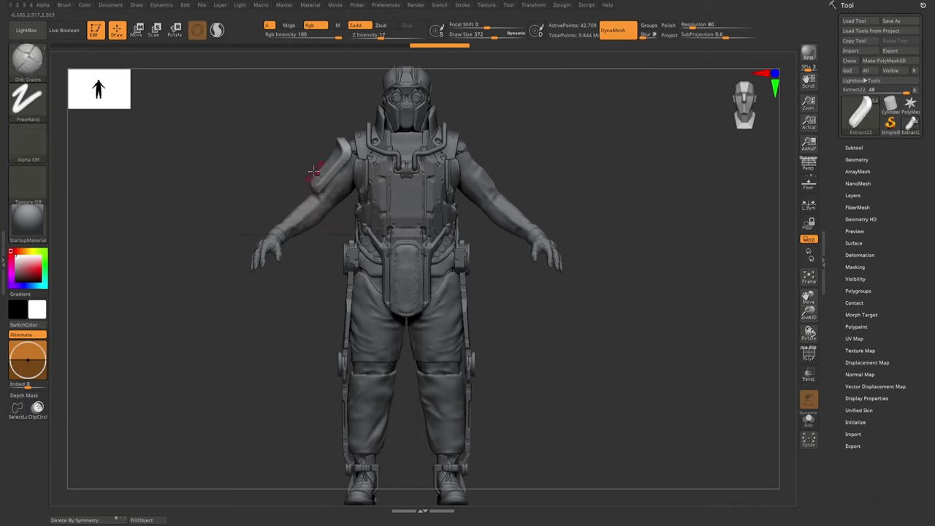
{"action": "mouse_move", "coordinate": [337, 132]}
{"action": "right_mouse_down"}
{"action": "mouse_move", "coordinate": [321, 168]}
{"action": "mouse_move", "coordinate": [311, 166]}
{"action": "mouse_move", "coordinate": [316, 150]}
{"action": "mouse_move", "coordinate": [328, 170]}
{"action": "right_mouse_up"}
{"action": "key", "text": "ctrl+shift+s"}
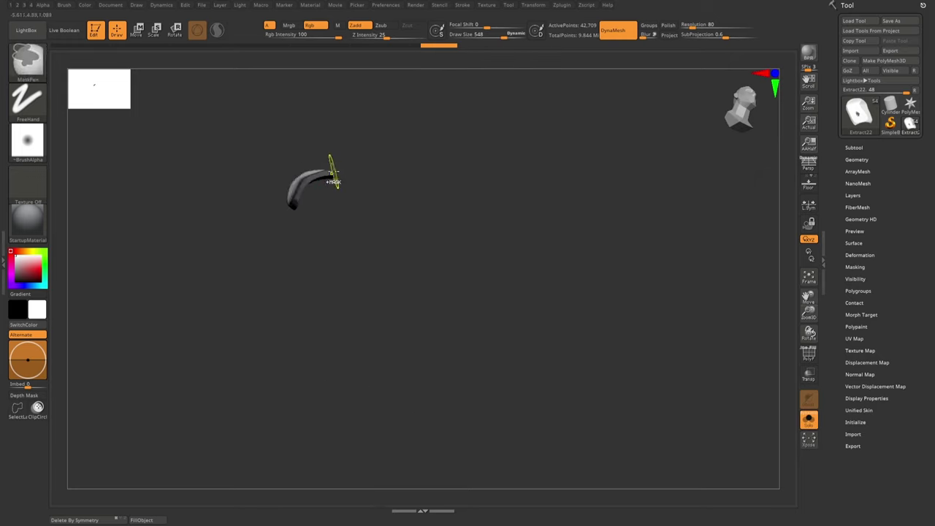
{"action": "right_click_drag", "start_coordinate": [316, 217], "coordinate": [342, 165]}
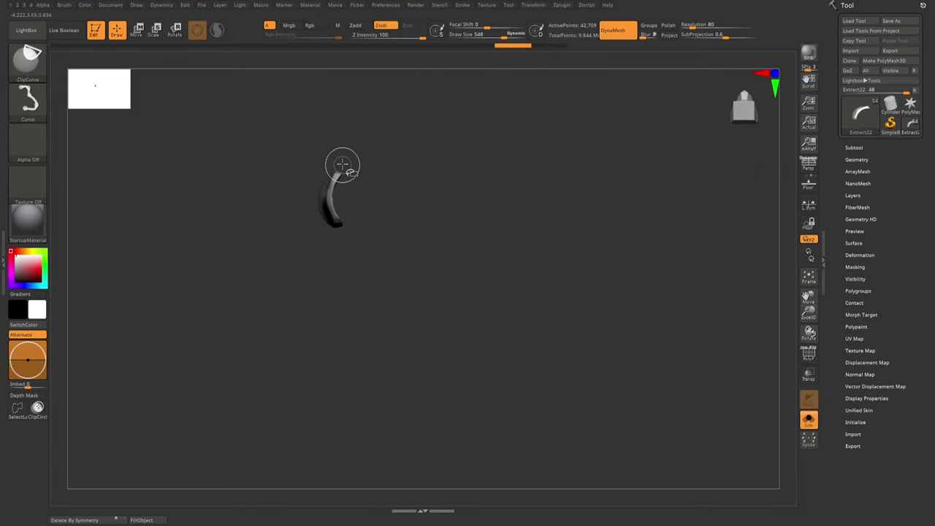
{"action": "key", "text": "ctrl+shift+s"}
{"action": "right_click_drag", "start_coordinate": [322, 200], "coordinate": [351, 258]}
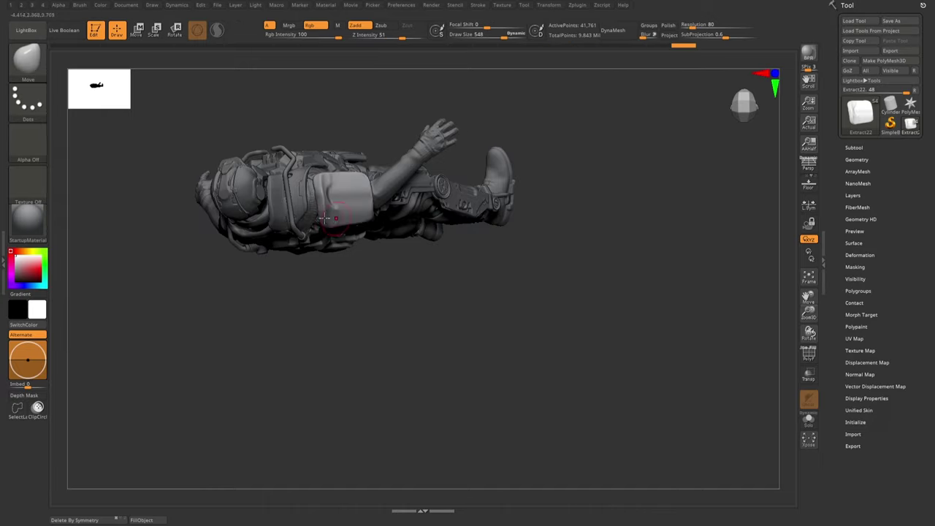
{"action": "right_click_drag", "start_coordinate": [324, 218], "coordinate": [365, 272], "text": "shift"}
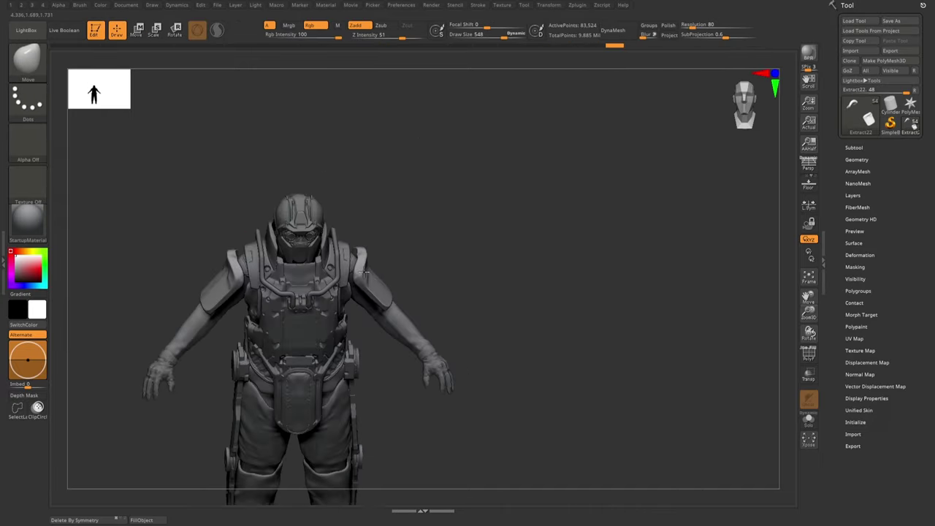
- Check the left shoulder pad in Solo and switch between the hPolish and Move brushes
{"action": "key", "text": "ctrl+shift+s"}
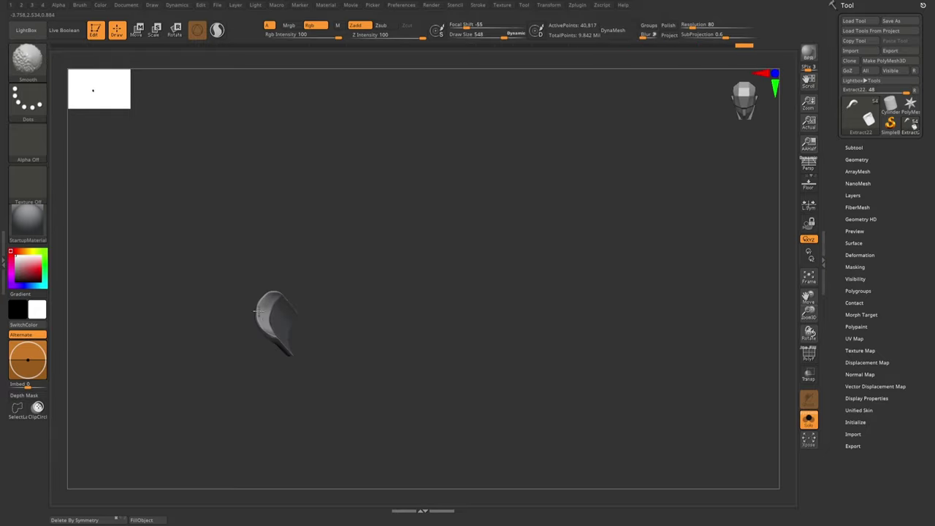
{"action": "key", "text": "ctrl+shift+s"}
{"action": "right_click_drag", "start_coordinate": [261, 313], "coordinate": [261, 344], "text": "shift"}
{"action": "right_click_drag", "start_coordinate": [267, 312], "coordinate": [251, 342]}
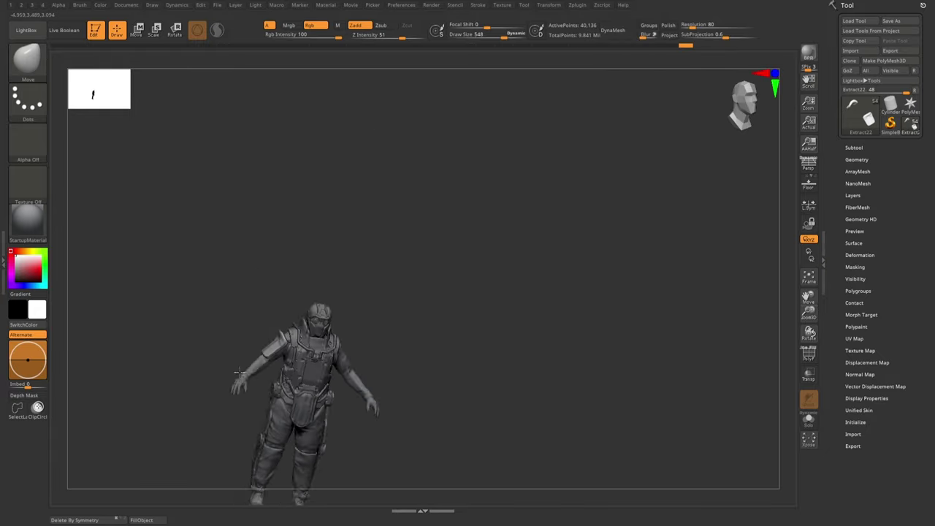
{"action": "key", "text": "b"}
{"action": "key", "text": "h"}
{"action": "key", "text": "p"}
{"action": "mouse_move", "coordinate": [273, 296]}
{"action": "right_mouse_down"}
{"action": "mouse_move", "coordinate": [282, 319]}
{"action": "mouse_move", "coordinate": [269, 311]}
{"action": "mouse_move", "coordinate": [271, 324]}
{"action": "mouse_move", "coordinate": [279, 278]}
{"action": "right_mouse_up"}
{"action": "key", "text": "b"}
{"action": "key", "text": "m"}
{"action": "key", "text": "v"}
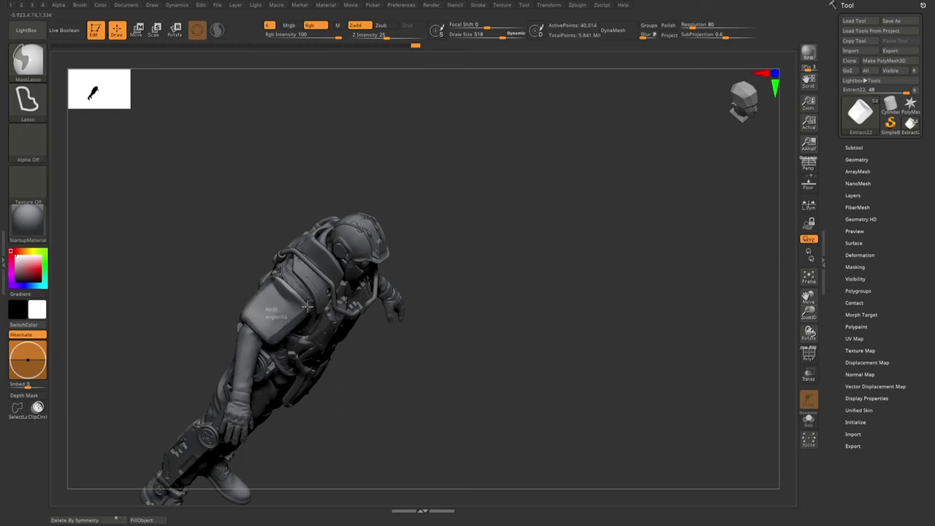
- Mask the upper-arm plate border and extract it as a separate raised rim subtool
{"action": "mouse_move", "coordinate": [307, 306]}
{"action": "right_mouse_down", "text": "shift"}
{"action": "mouse_move", "coordinate": [296, 330]}
{"action": "mouse_move", "coordinate": [290, 308]}
{"action": "mouse_move", "coordinate": [267, 296]}
{"action": "right_mouse_up", "text": "shift"}
{"action": "right_click", "coordinate": [296, 329]}
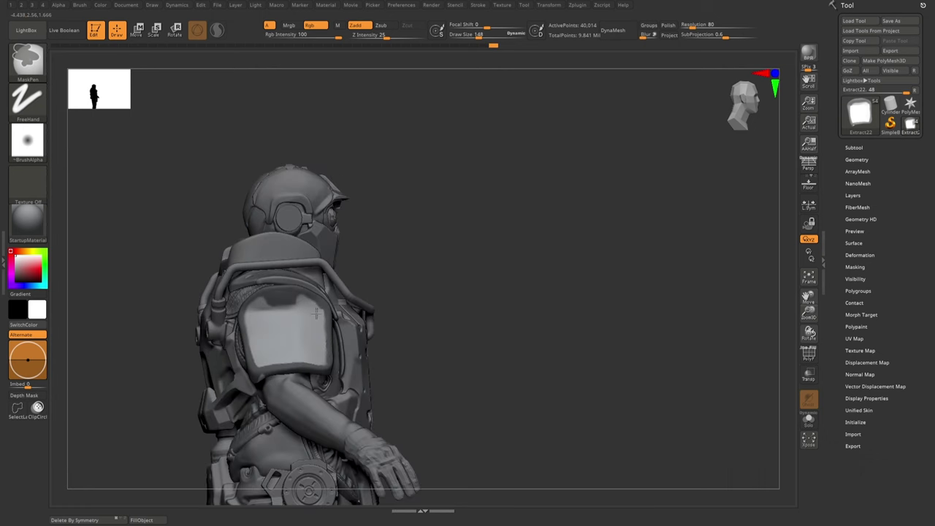
{"action": "right_click_drag", "start_coordinate": [317, 312], "coordinate": [234, 365]}
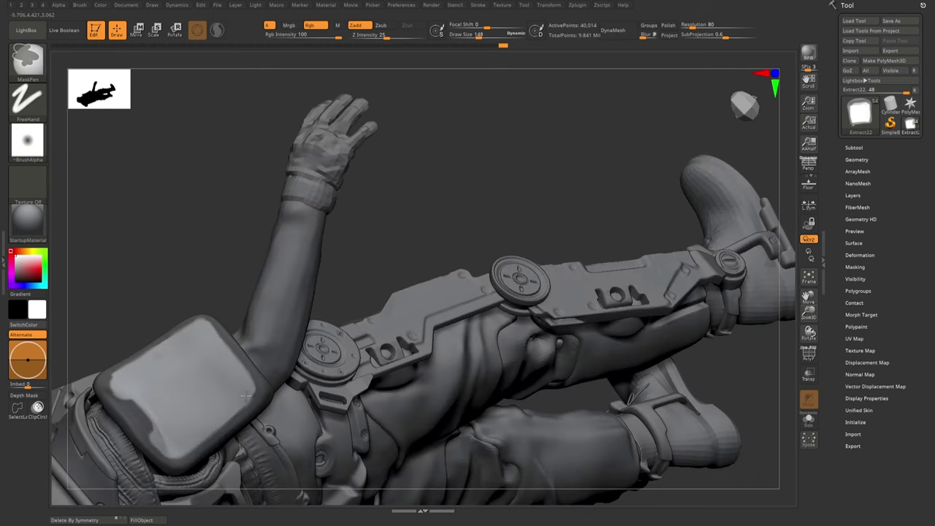
{"action": "right_click", "coordinate": [246, 396]}
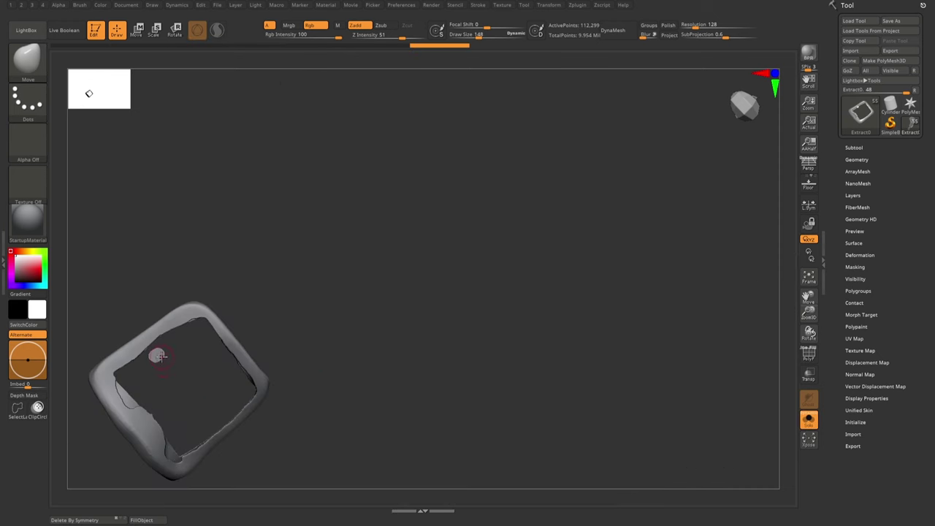
{"action": "key", "text": "ctrl+shift+s"}
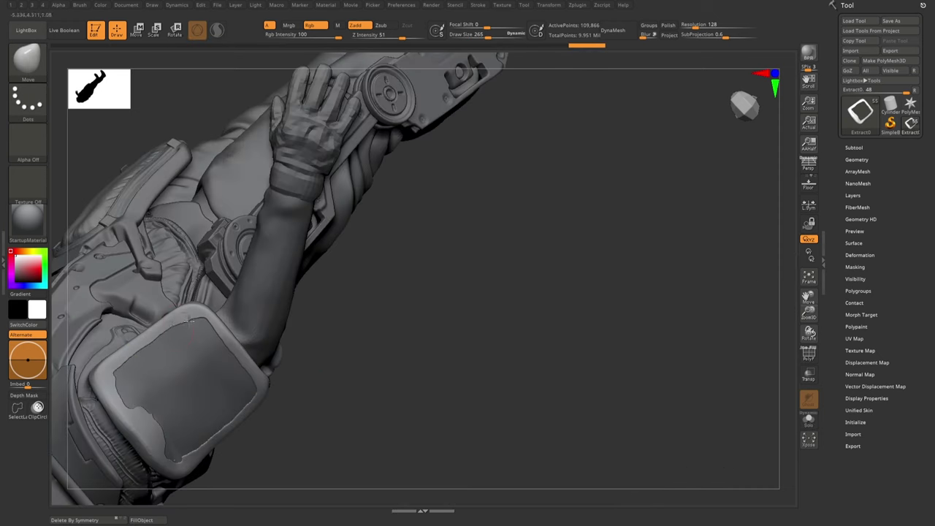
{"action": "right_click_drag", "start_coordinate": [150, 422], "coordinate": [119, 398]}
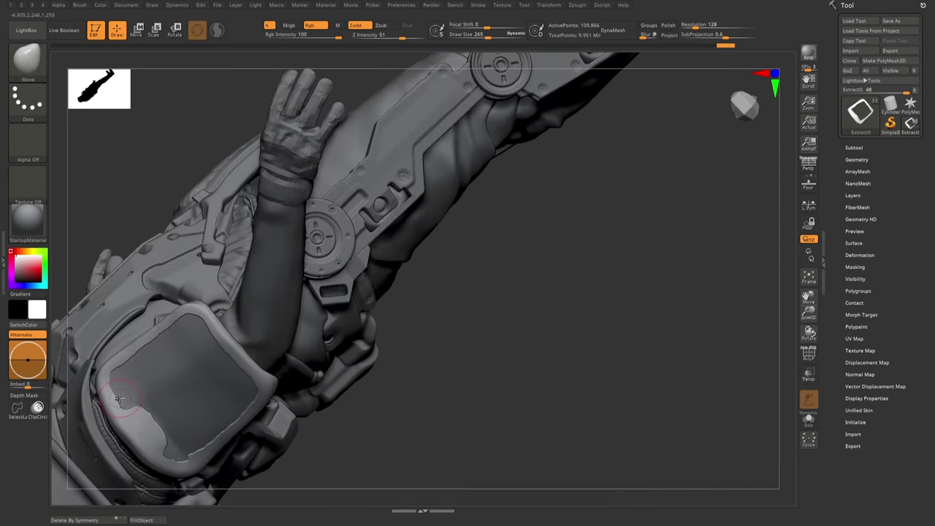
{"action": "right_click_drag", "start_coordinate": [216, 399], "coordinate": [203, 450]}
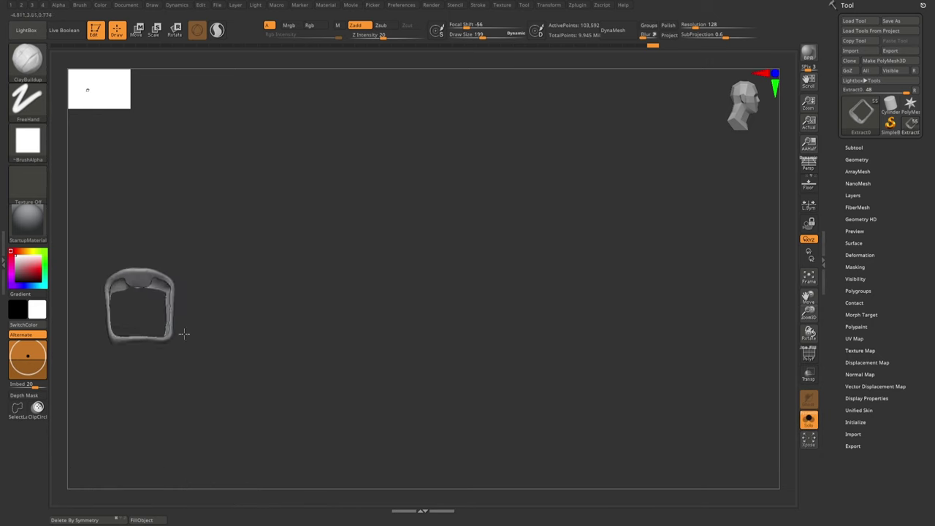
- Select the shoulder pad piece and review its extraction settings from the back
{"action": "left_click", "coordinate": [167, 332], "text": "alt"}
{"action": "key", "text": "space"}
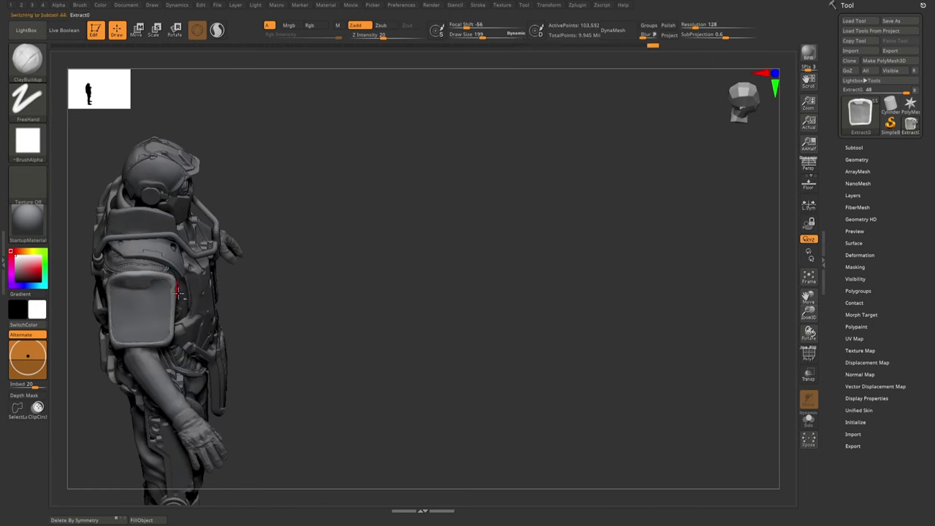
{"action": "key", "text": "space"}
{"action": "left_click", "coordinate": [143, 337]}
{"action": "left_click", "coordinate": [127, 292], "text": "alt"}
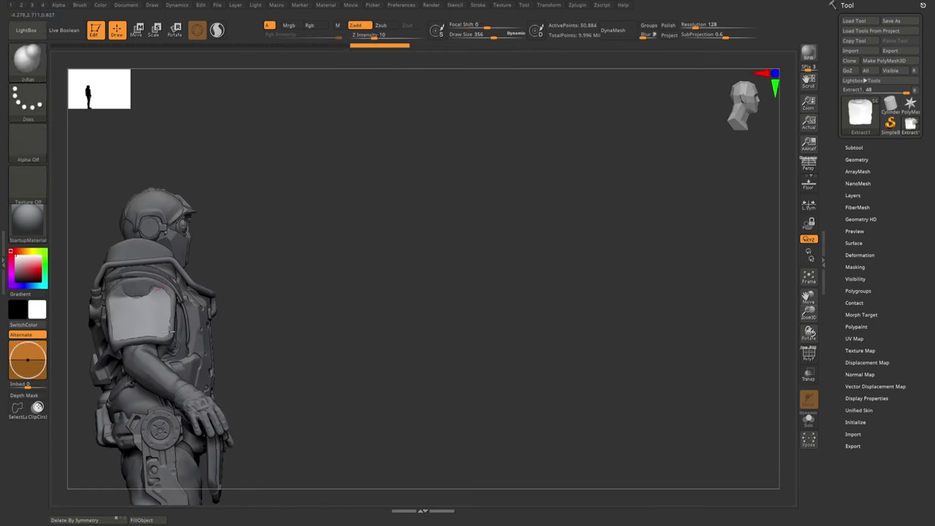
{"action": "mouse_move", "coordinate": [137, 321]}
{"action": "right_mouse_down"}
{"action": "mouse_move", "coordinate": [160, 293]}
{"action": "mouse_move", "coordinate": [167, 333]}
{"action": "mouse_move", "coordinate": [195, 330]}
{"action": "right_mouse_up"}
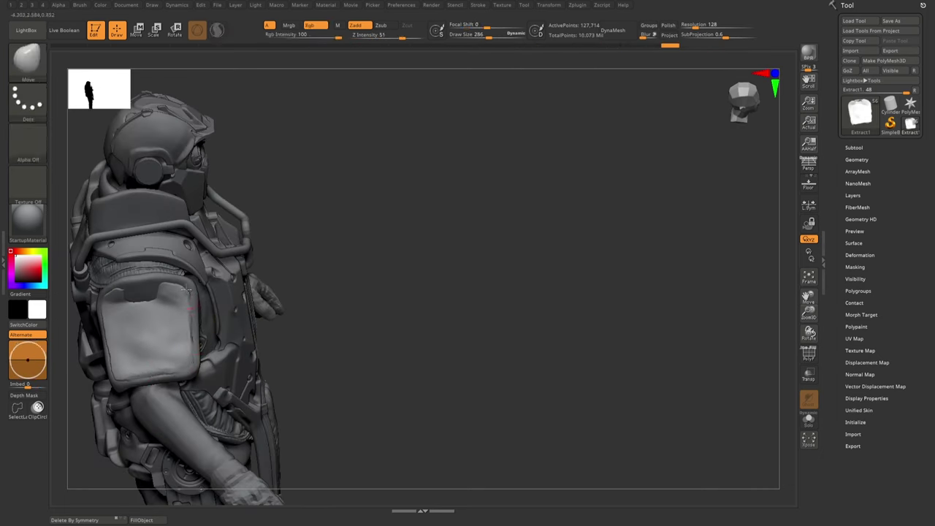
{"action": "right_click_drag", "start_coordinate": [161, 295], "coordinate": [147, 287]}
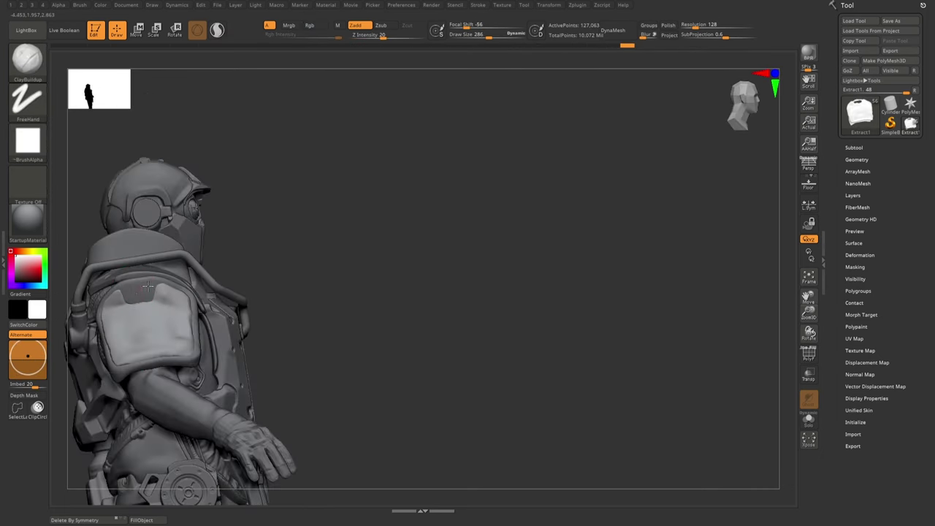
- Select the Extract1 back pouch and raise Draw Size from 80 to 181
{"action": "left_click", "coordinate": [186, 340], "text": "alt"}
{"action": "key", "text": "space"}
{"action": "key", "text": "s"}
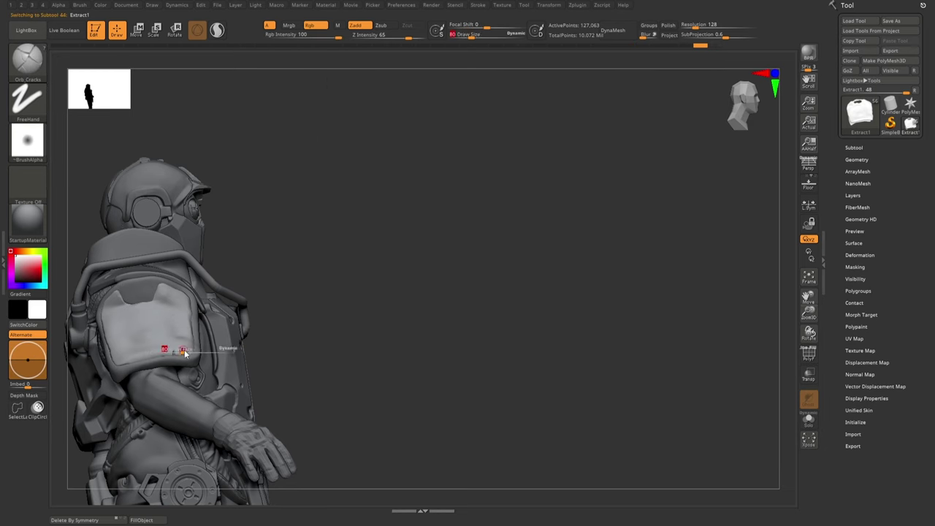
{"action": "left_click_drag", "start_coordinate": [185, 353], "coordinate": [191, 352]}
{"action": "right_click_drag", "start_coordinate": [191, 353], "coordinate": [187, 357]}
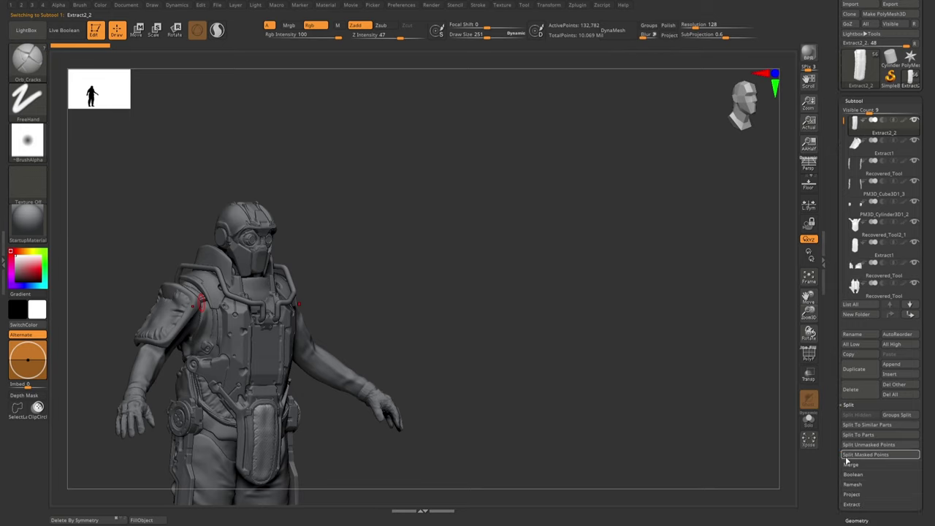
- Apply a low-strength NoiseMaker surface noise to the shoulder pad with a reduced noise scale
{"action": "left_click", "coordinate": [869, 121]}
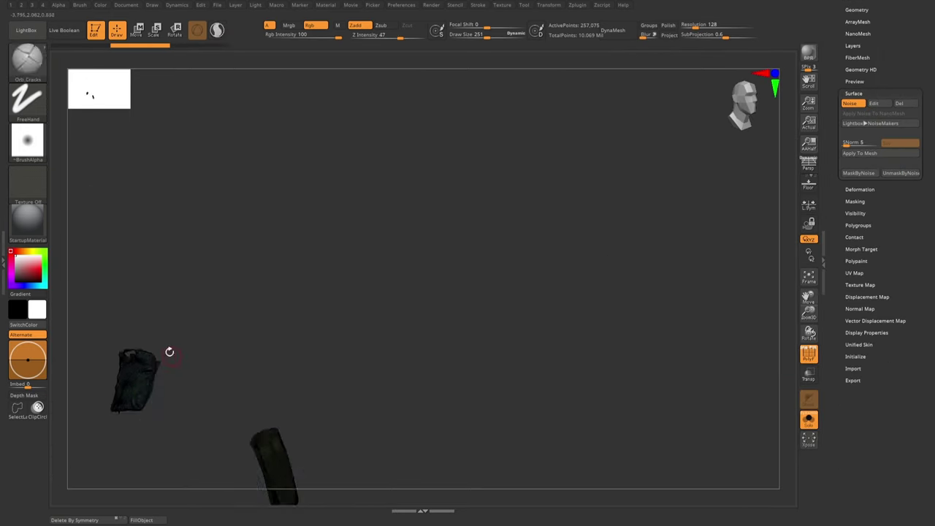
{"action": "left_click", "coordinate": [874, 103]}
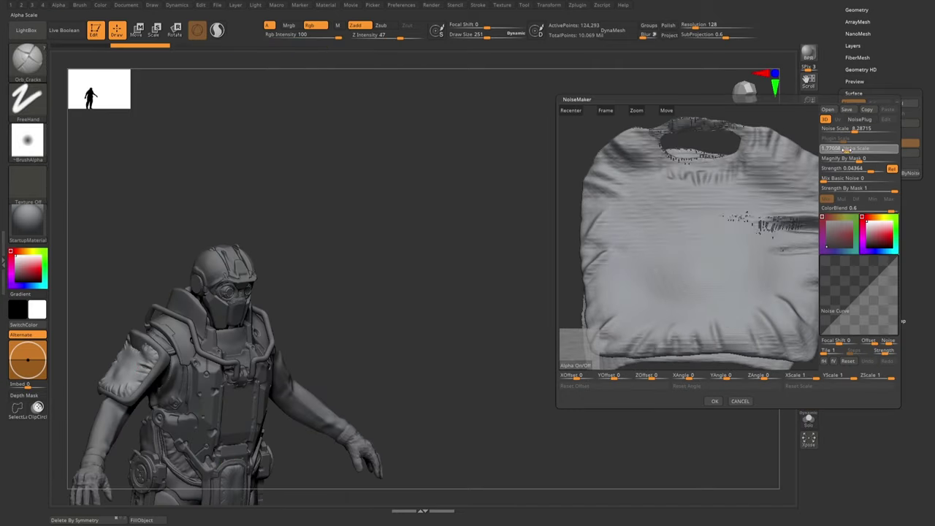
{"action": "left_click_drag", "start_coordinate": [708, 278], "coordinate": [645, 293]}
{"action": "left_click", "coordinate": [714, 401]}
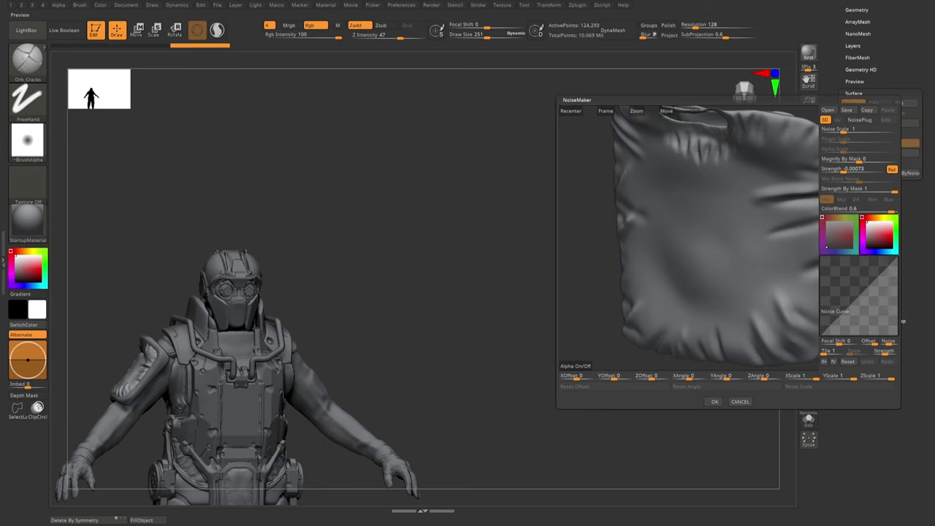
{"action": "left_click_drag", "start_coordinate": [870, 170], "coordinate": [836, 169]}
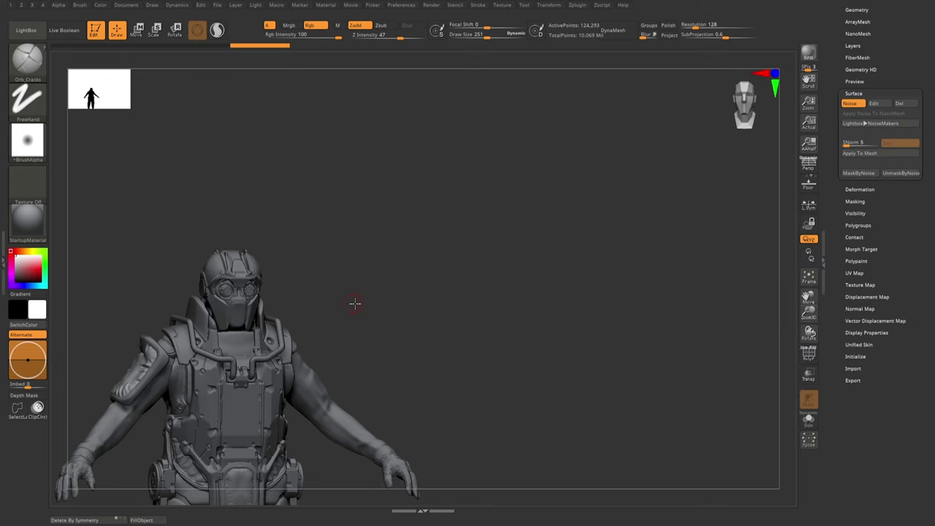
{"action": "left_click", "coordinate": [715, 401]}
{"action": "left_click_drag", "start_coordinate": [344, 394], "coordinate": [397, 313]}
{"action": "left_click", "coordinate": [303, 323], "text": "alt"}
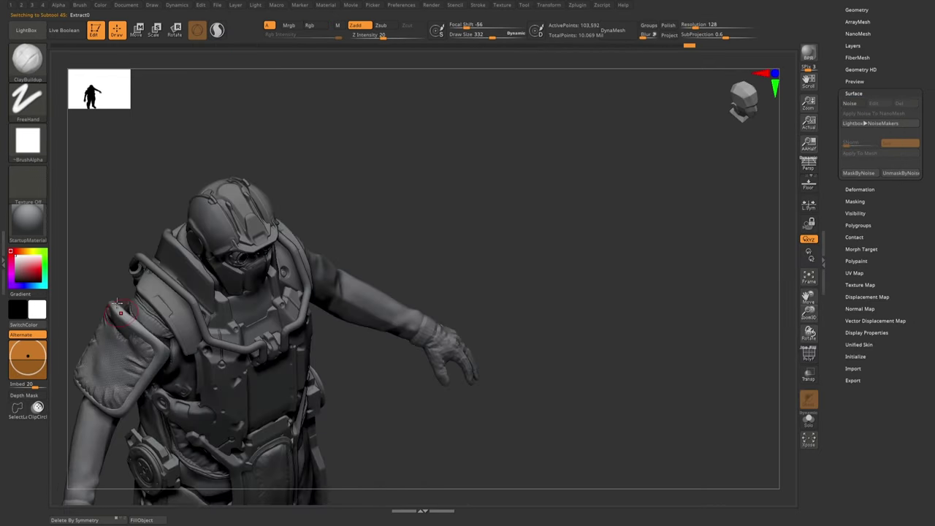
- Give the Extract2_3 piece a fine woven surface noise matching the shoulder pad
{"action": "left_click_drag", "start_coordinate": [512, 117], "coordinate": [553, 100]}
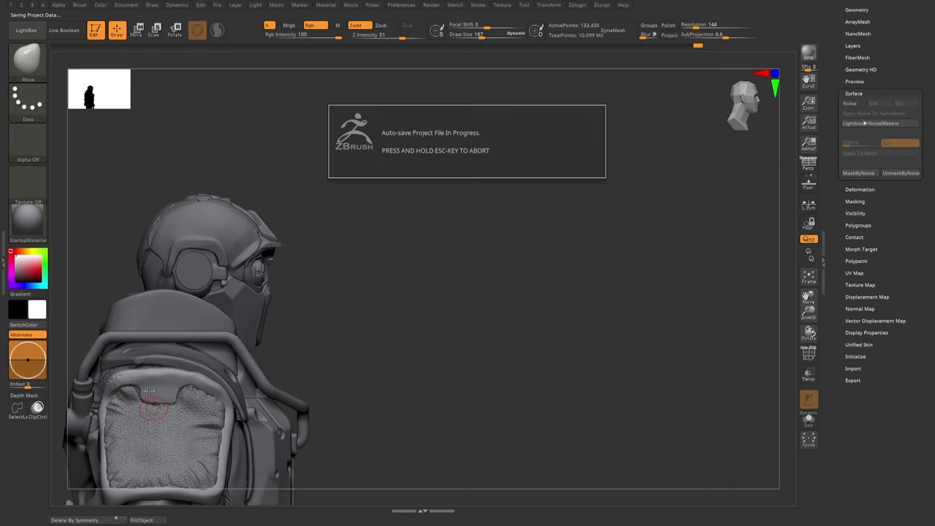
{"action": "right_click_drag", "start_coordinate": [187, 378], "coordinate": [139, 410]}
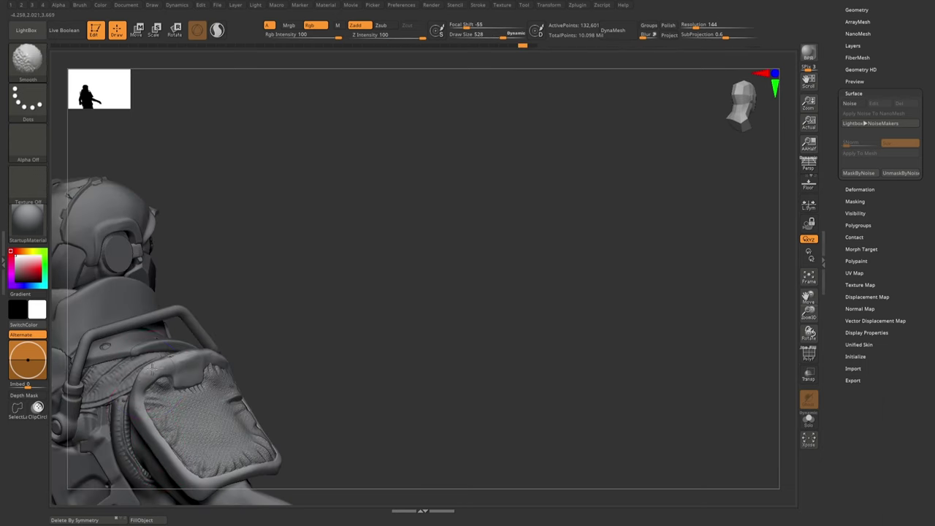
{"action": "left_click", "coordinate": [159, 386], "text": "alt"}
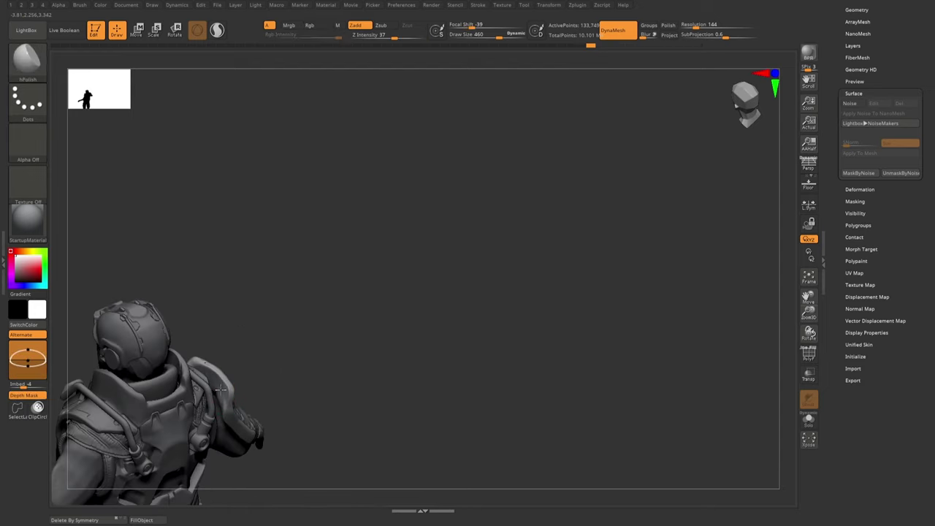
{"action": "left_click_drag", "start_coordinate": [215, 376], "coordinate": [257, 354]}
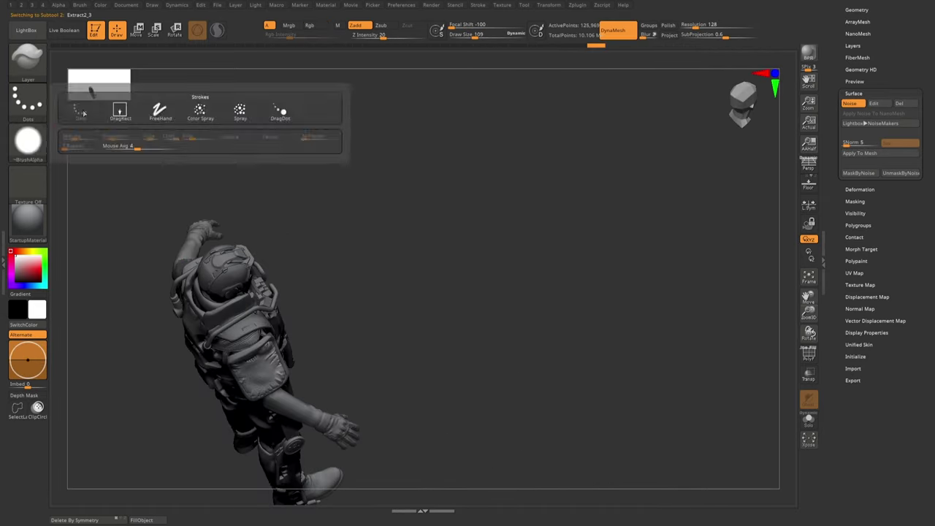
- Raise the brush intensity to 72 and frame the figure in a three-quarter back view
{"action": "right_click", "coordinate": [278, 358]}
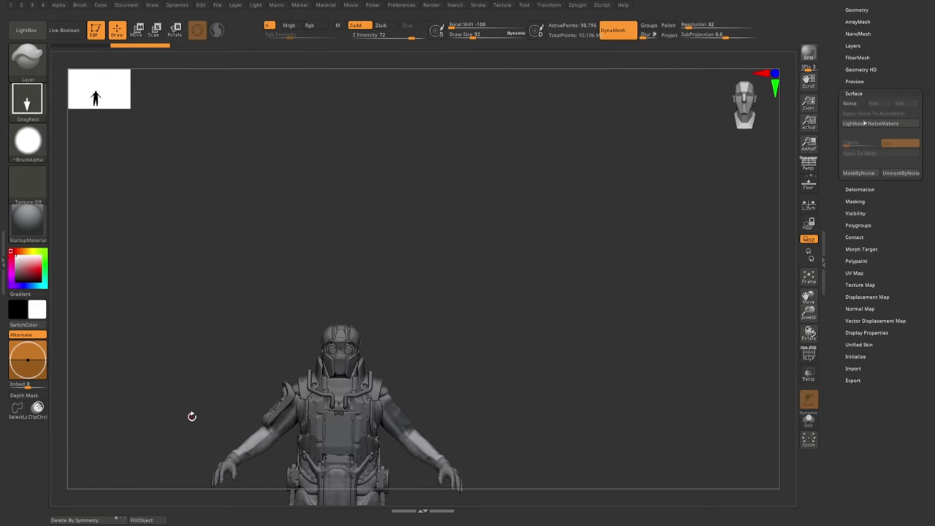
{"action": "right_click", "coordinate": [192, 416]}
{"action": "mouse_move", "coordinate": [242, 344]}
{"action": "left_mouse_down"}
{"action": "mouse_move", "coordinate": [447, 385]}
{"action": "mouse_move", "coordinate": [406, 377]}
{"action": "left_mouse_up"}
{"action": "key", "text": "f"}
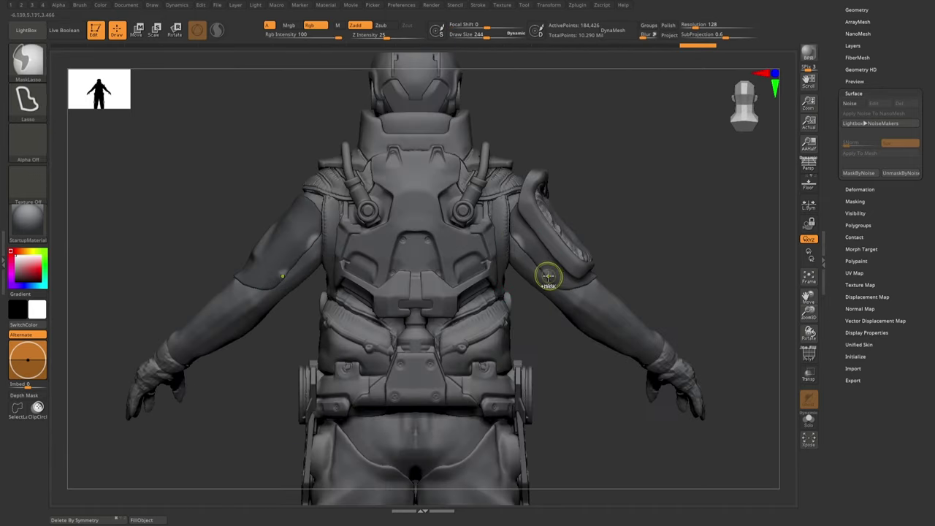
{"action": "mouse_move", "coordinate": [548, 276]}
{"action": "left_mouse_down"}
{"action": "mouse_move", "coordinate": [494, 287]}
{"action": "mouse_move", "coordinate": [464, 263]}
{"action": "left_mouse_up"}
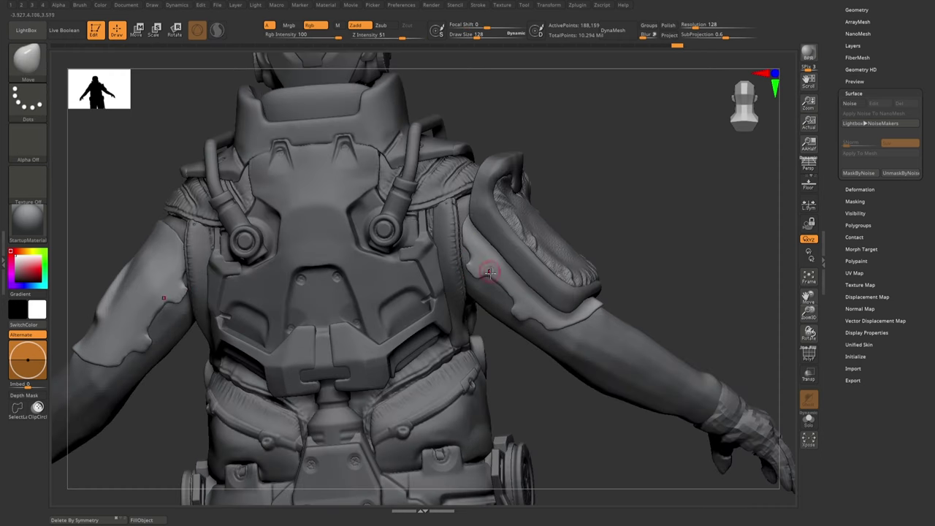
- Stamp round studs along both upper-arm straps with the Layer brush
{"action": "key", "text": "b"}
{"action": "key", "text": "l"}
{"action": "key", "text": "y"}
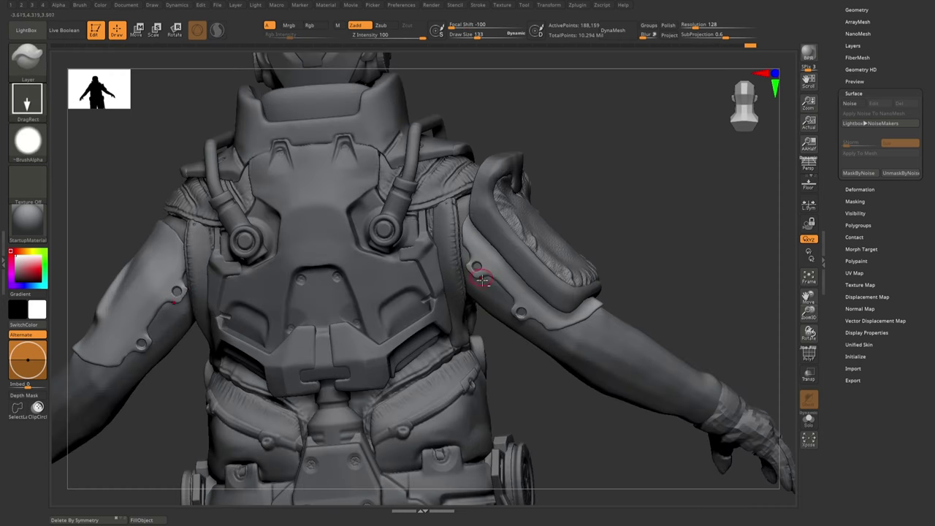
{"action": "left_click", "coordinate": [482, 280], "text": "alt"}
{"action": "left_click", "coordinate": [480, 274], "text": "alt"}
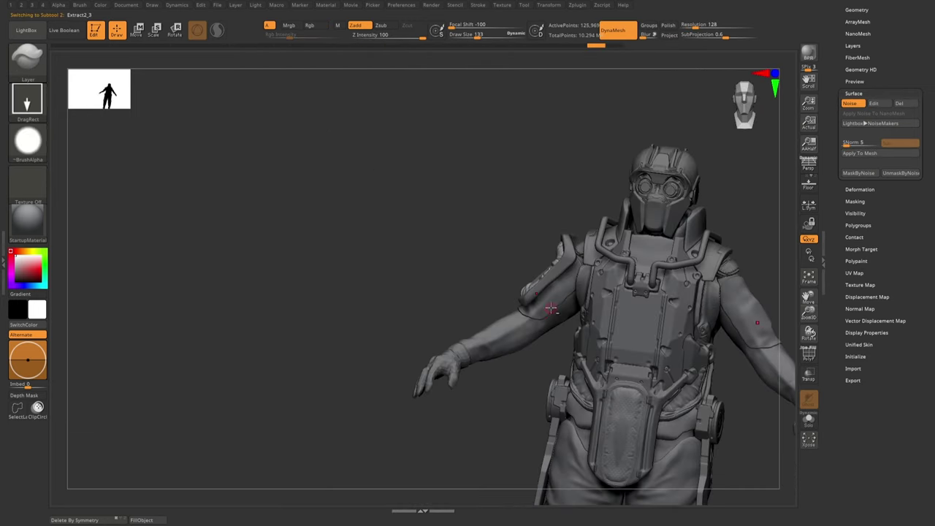
{"action": "key", "text": "q"}
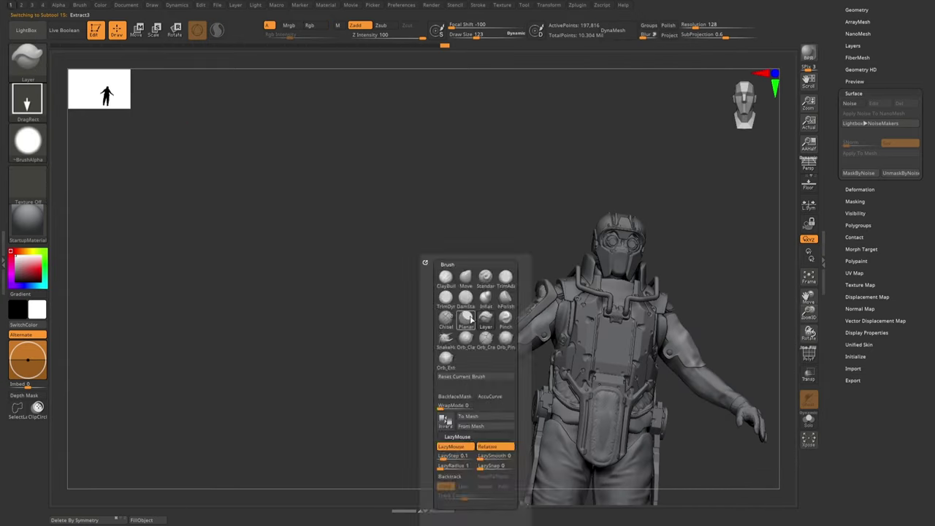
- Pick a brush alpha and inspect the active part in Solo from all sides
{"action": "left_click", "coordinate": [41, 148]}
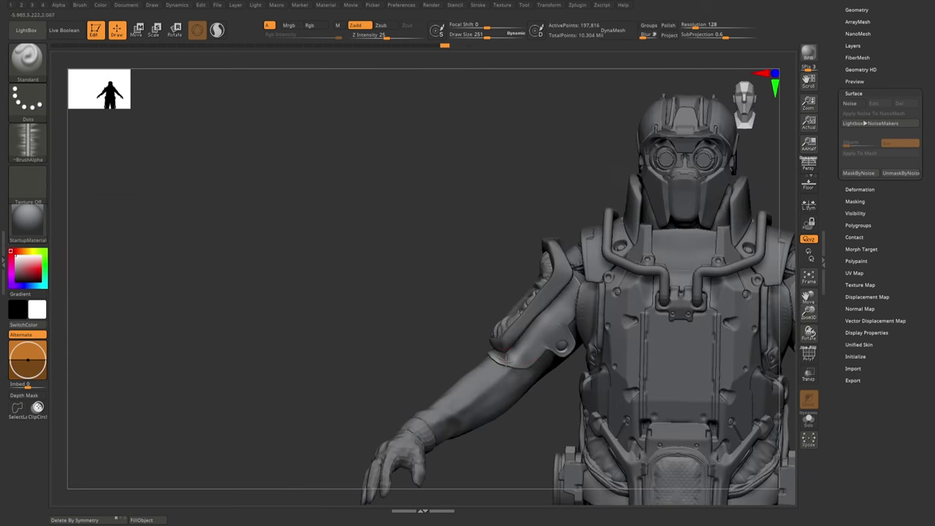
{"action": "mouse_move", "coordinate": [518, 380]}
{"action": "right_mouse_down"}
{"action": "mouse_move", "coordinate": [446, 322]}
{"action": "mouse_move", "coordinate": [356, 317]}
{"action": "right_mouse_up"}
{"action": "key", "text": "ctrl+shift+s"}
{"action": "mouse_move", "coordinate": [392, 290]}
{"action": "right_mouse_down"}
{"action": "mouse_move", "coordinate": [413, 353]}
{"action": "mouse_move", "coordinate": [448, 409]}
{"action": "right_mouse_up"}
{"action": "key", "text": "ctrl+shift+s"}
- Check the Extract0, Extract3, Extract9, Extract10 and Extract2_2 armour pieces in turn
{"action": "left_click", "coordinate": [442, 385], "text": "alt"}
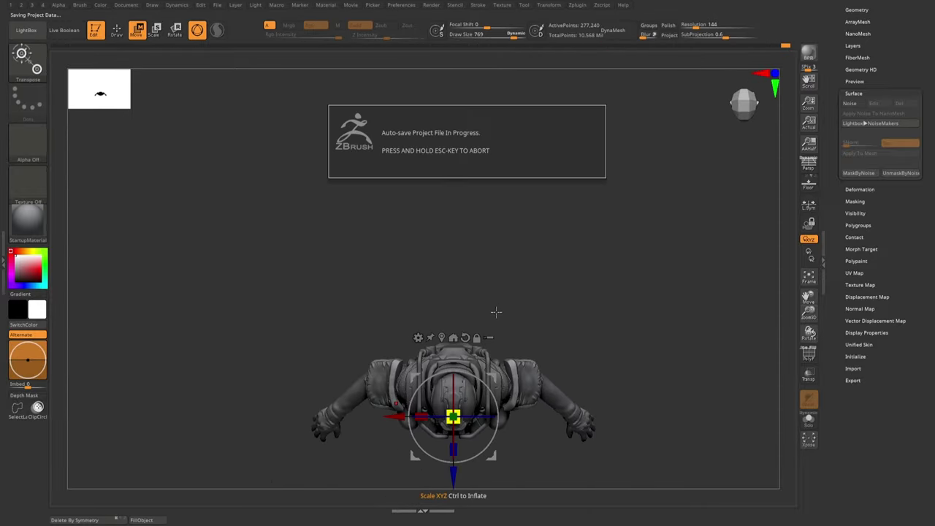
{"action": "right_click_drag", "start_coordinate": [541, 344], "coordinate": [524, 348], "text": "alt"}
{"action": "left_click", "coordinate": [525, 348], "text": "alt"}
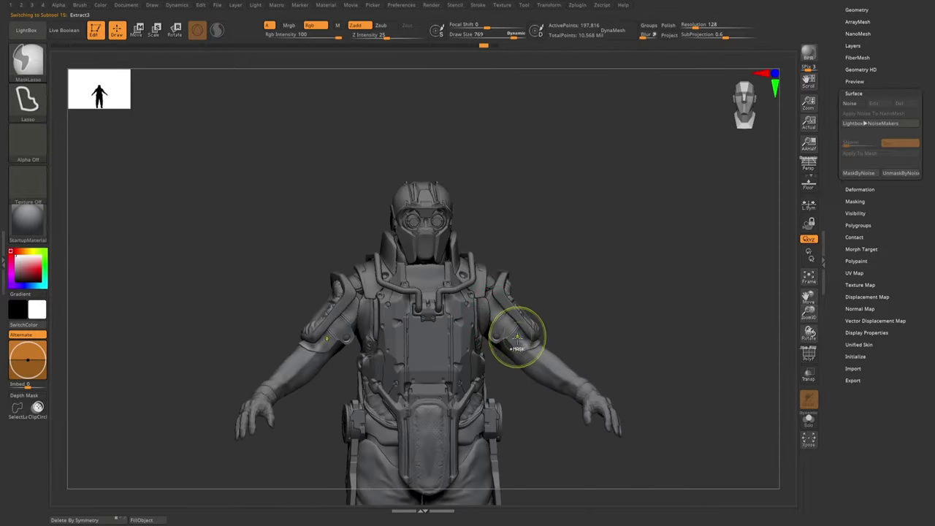
{"action": "right_click_drag", "start_coordinate": [492, 303], "coordinate": [468, 335]}
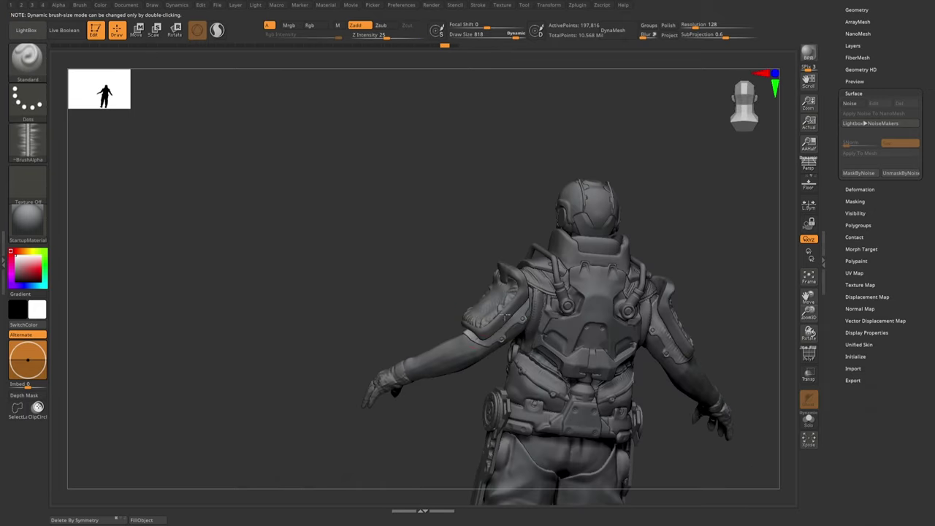
{"action": "key", "text": "ctrl+shift+s"}
{"action": "key", "text": "ctrl+shift+s"}
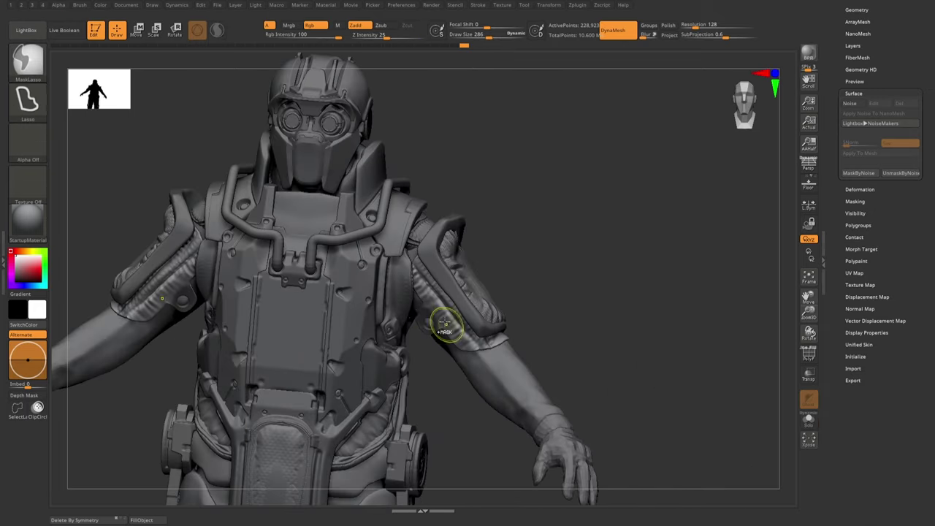
{"action": "mouse_move", "coordinate": [462, 359]}
{"action": "right_mouse_down"}
{"action": "mouse_move", "coordinate": [412, 355]}
{"action": "mouse_move", "coordinate": [439, 371]}
{"action": "mouse_move", "coordinate": [499, 355]}
{"action": "mouse_move", "coordinate": [474, 358]}
{"action": "mouse_move", "coordinate": [444, 382]}
{"action": "mouse_move", "coordinate": [441, 404]}
{"action": "mouse_move", "coordinate": [465, 344]}
{"action": "right_mouse_up"}
{"action": "left_click", "coordinate": [500, 355], "text": "alt"}
{"action": "left_click", "coordinate": [494, 335], "text": "alt"}
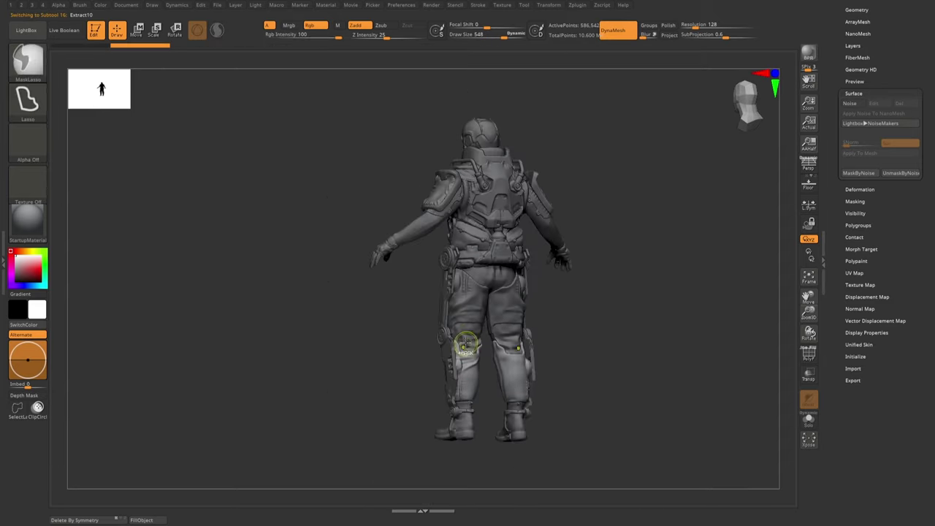
{"action": "right_click_drag", "start_coordinate": [462, 309], "coordinate": [473, 322]}
{"action": "right_click_drag", "start_coordinate": [461, 364], "coordinate": [556, 343]}
{"action": "mouse_move", "coordinate": [497, 329]}
{"action": "right_mouse_down", "text": "alt"}
{"action": "mouse_move", "coordinate": [496, 292]}
{"action": "mouse_move", "coordinate": [446, 263]}
{"action": "mouse_move", "coordinate": [438, 232]}
{"action": "mouse_move", "coordinate": [325, 241]}
{"action": "mouse_move", "coordinate": [418, 241]}
{"action": "mouse_move", "coordinate": [394, 234]}
{"action": "right_mouse_up", "text": "alt"}
{"action": "left_click", "coordinate": [495, 292], "text": "alt"}
{"action": "key", "text": "ctrl+shift+s"}
- Touch up the Extract0 piece with the TrimDynamic and Inflat brushes
{"action": "left_click", "coordinate": [422, 250], "text": "alt"}
{"action": "key", "text": "space"}
{"action": "mouse_move", "coordinate": [409, 193]}
{"action": "right_mouse_down"}
{"action": "mouse_move", "coordinate": [377, 132]}
{"action": "mouse_move", "coordinate": [328, 222]}
{"action": "mouse_move", "coordinate": [365, 261]}
{"action": "mouse_move", "coordinate": [351, 292]}
{"action": "mouse_move", "coordinate": [332, 212]}
{"action": "mouse_move", "coordinate": [343, 227]}
{"action": "mouse_move", "coordinate": [322, 236]}
{"action": "mouse_move", "coordinate": [358, 220]}
{"action": "mouse_move", "coordinate": [359, 255]}
{"action": "right_mouse_up"}
{"action": "key", "text": "b"}
{"action": "key", "text": "t"}
{"action": "key", "text": "d"}
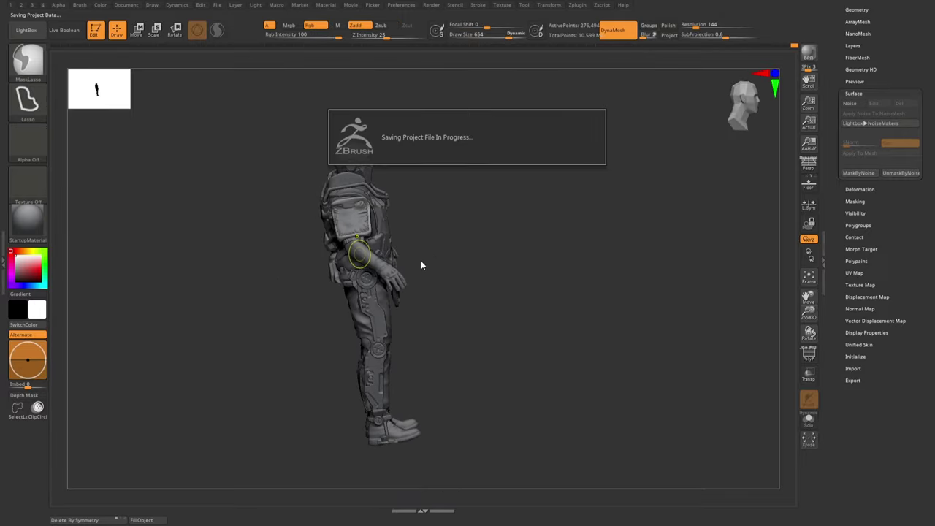
{"action": "mouse_move", "coordinate": [421, 265]}
{"action": "right_mouse_down"}
{"action": "mouse_move", "coordinate": [291, 190]}
{"action": "mouse_move", "coordinate": [397, 177]}
{"action": "mouse_move", "coordinate": [478, 150]}
{"action": "mouse_move", "coordinate": [394, 191]}
{"action": "right_mouse_up"}
{"action": "key", "text": "b"}
{"action": "key", "text": "i"}
{"action": "key", "text": "n"}
- Select the Extract6 piece and set up the Standard and MaskLasso brushes
{"action": "key", "text": "b"}
{"action": "key", "text": "s"}
{"action": "key", "text": "t"}
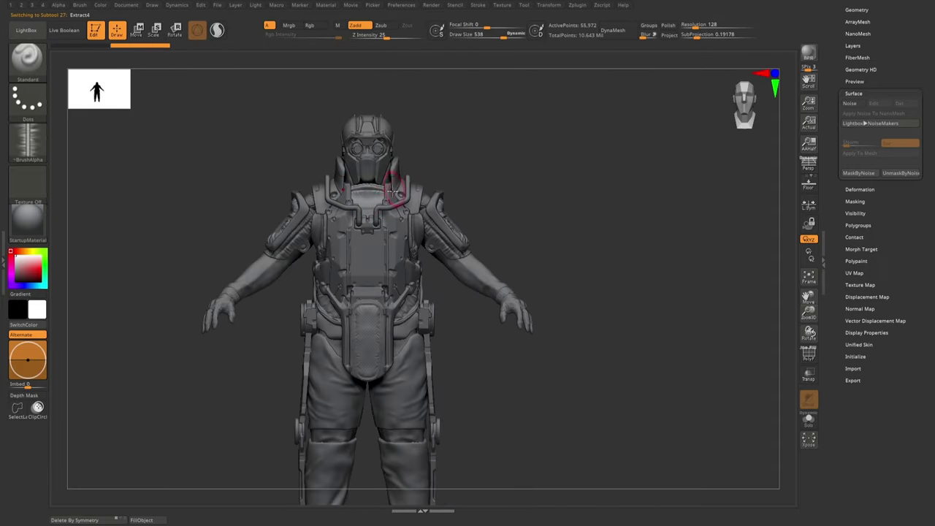
{"action": "left_click", "coordinate": [393, 192], "text": "alt"}
{"action": "key", "text": "b"}
{"action": "key", "text": "m"}
{"action": "key", "text": "l"}
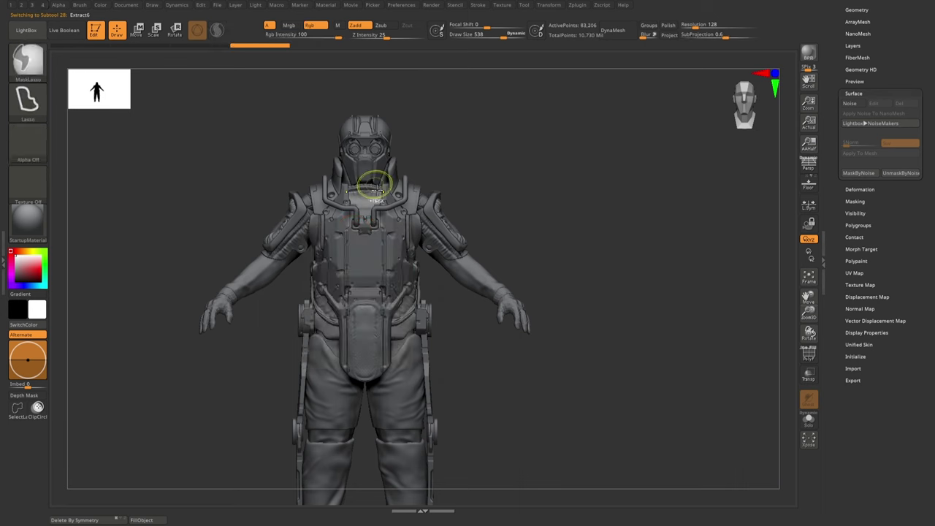
{"action": "right_click_drag", "start_coordinate": [374, 189], "coordinate": [486, 167], "text": "alt"}
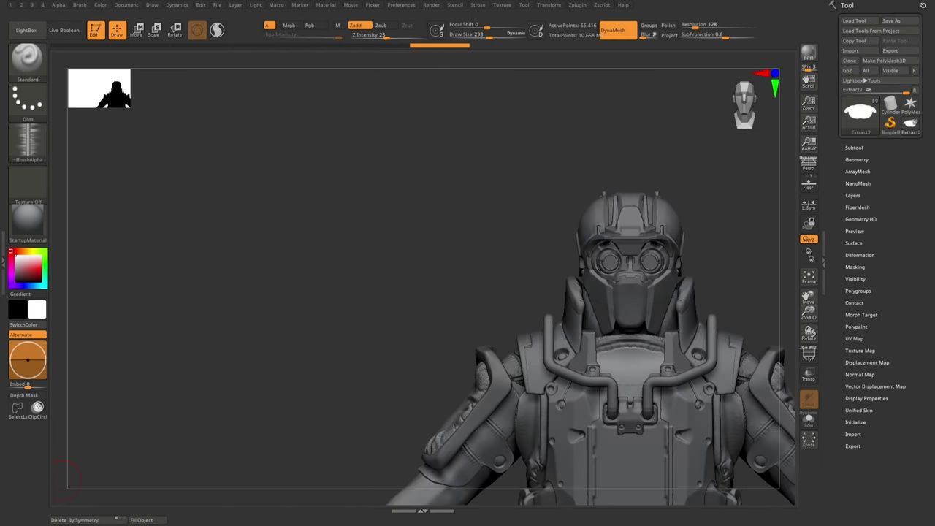
{"action": "left_click", "coordinate": [853, 243]}
{"action": "left_click", "coordinate": [909, 254]}
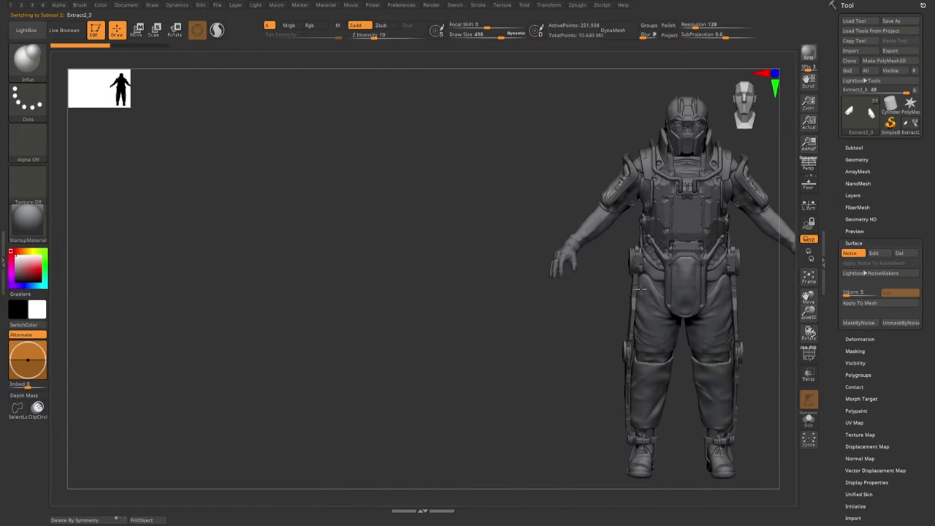
{"action": "mouse_move", "coordinate": [636, 281]}
{"action": "left_mouse_down"}
{"action": "mouse_move", "coordinate": [647, 330]}
{"action": "mouse_move", "coordinate": [608, 464]}
{"action": "left_mouse_up"}
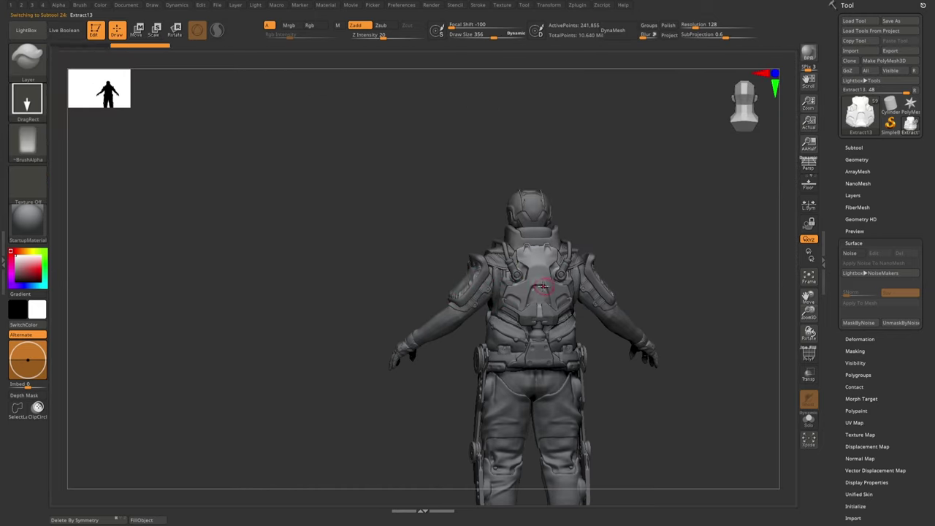
{"action": "right_click_drag", "start_coordinate": [495, 320], "coordinate": [514, 267], "text": "ctrl"}
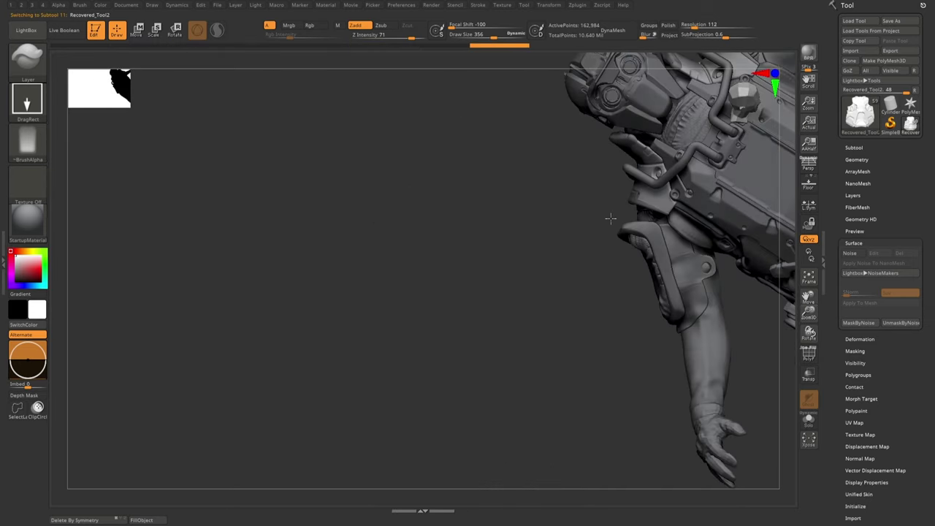
{"action": "right_click_drag", "start_coordinate": [626, 193], "coordinate": [678, 212]}
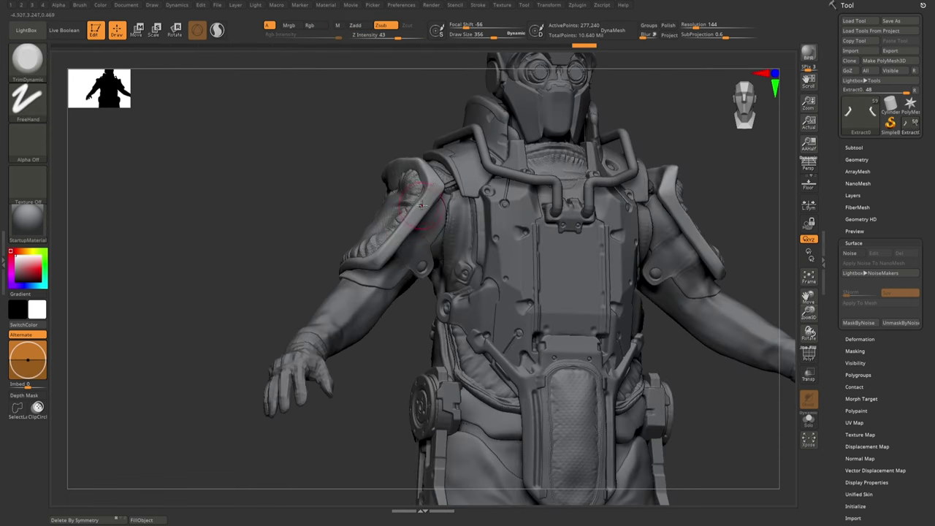
- Orbit in close until the shoulder pad faces the view head-on
{"action": "right_click_drag", "start_coordinate": [421, 206], "coordinate": [407, 210]}
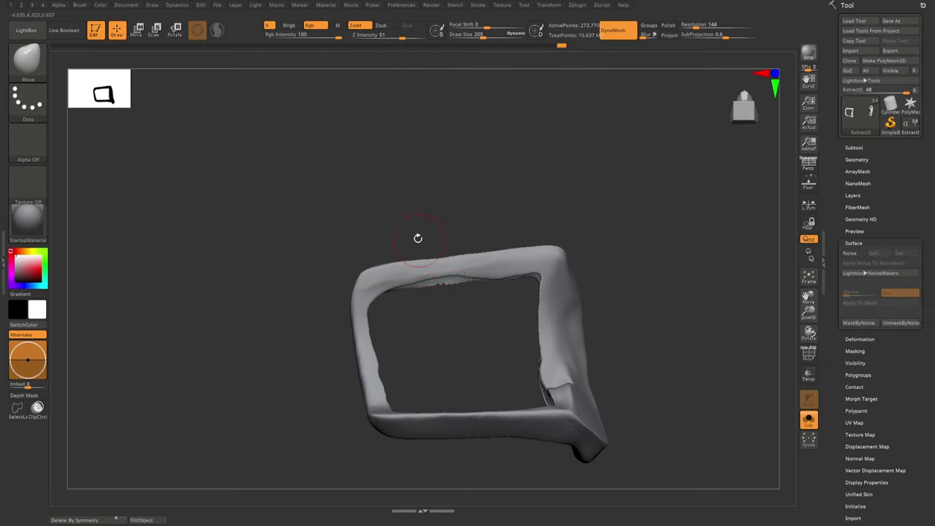
{"action": "left_click_drag", "start_coordinate": [418, 238], "coordinate": [490, 369]}
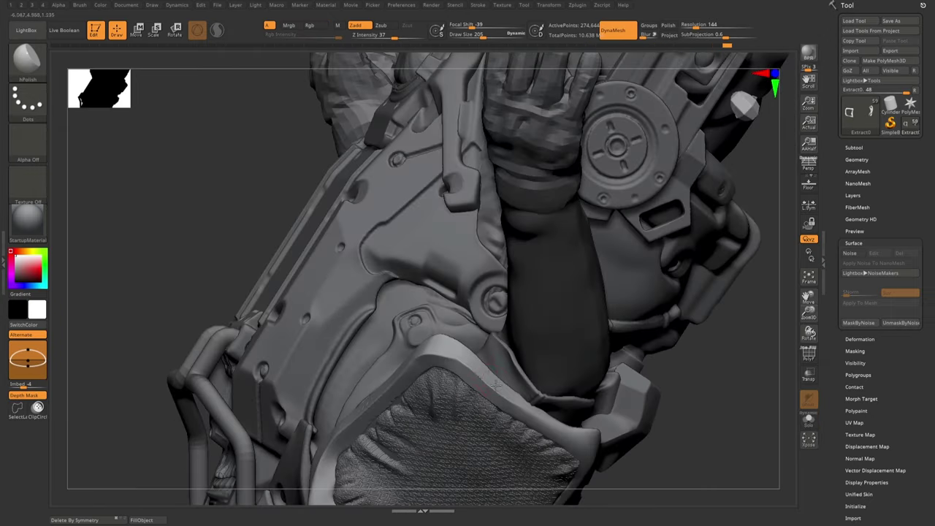
{"action": "mouse_move", "coordinate": [495, 383]}
{"action": "right_mouse_down"}
{"action": "mouse_move", "coordinate": [406, 397]}
{"action": "mouse_move", "coordinate": [448, 398]}
{"action": "right_mouse_up"}
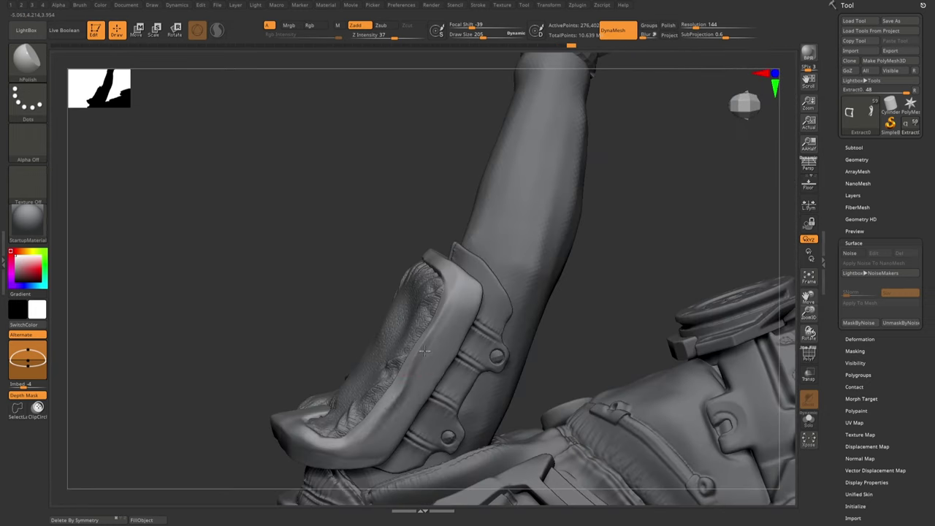
{"action": "right_click_drag", "start_coordinate": [431, 351], "coordinate": [401, 376]}
{"action": "right_click_drag", "start_coordinate": [348, 440], "coordinate": [329, 471]}
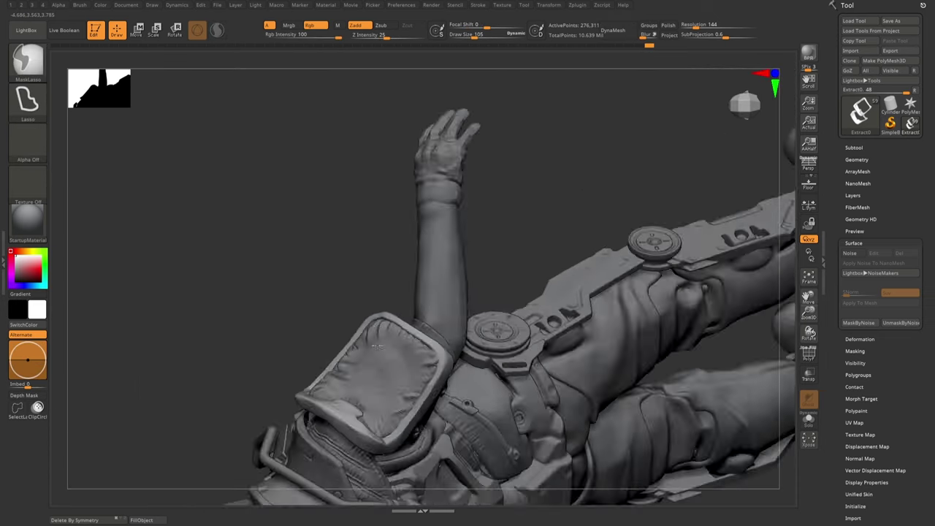
{"action": "mouse_move", "coordinate": [490, 333]}
{"action": "right_mouse_down"}
{"action": "mouse_move", "coordinate": [395, 361]}
{"action": "mouse_move", "coordinate": [456, 362]}
{"action": "mouse_move", "coordinate": [467, 377]}
{"action": "right_mouse_up"}
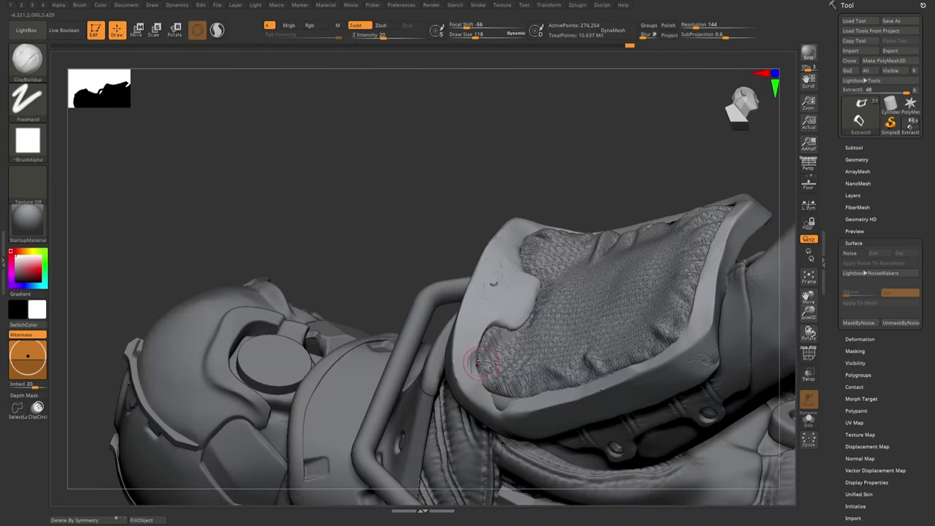
{"action": "mouse_move", "coordinate": [488, 331]}
{"action": "right_mouse_down"}
{"action": "mouse_move", "coordinate": [455, 326]}
{"action": "mouse_move", "coordinate": [556, 351]}
{"action": "mouse_move", "coordinate": [536, 296]}
{"action": "right_mouse_up"}
- Make Extract2_3 active and build it up with the ClayBuildup brush
{"action": "left_click", "coordinate": [557, 351], "text": "alt"}
{"action": "key", "text": "b"}
{"action": "key", "text": "c"}
{"action": "key", "text": "b"}
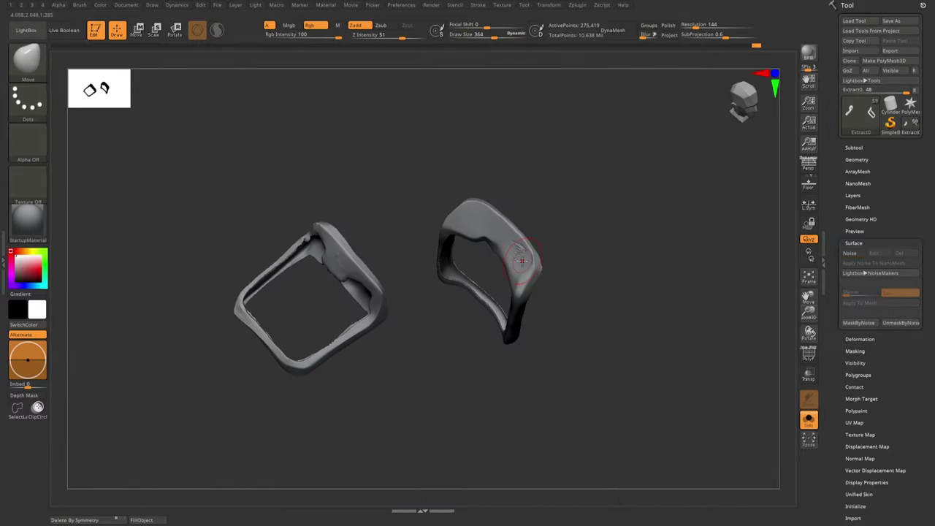
{"action": "right_click_drag", "start_coordinate": [522, 260], "coordinate": [517, 275]}
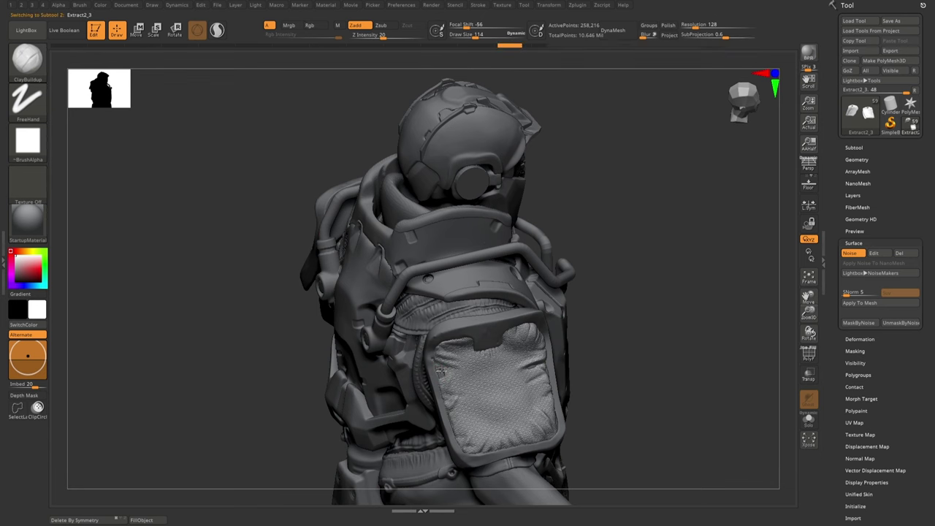
{"action": "right_click_drag", "start_coordinate": [440, 372], "coordinate": [548, 388]}
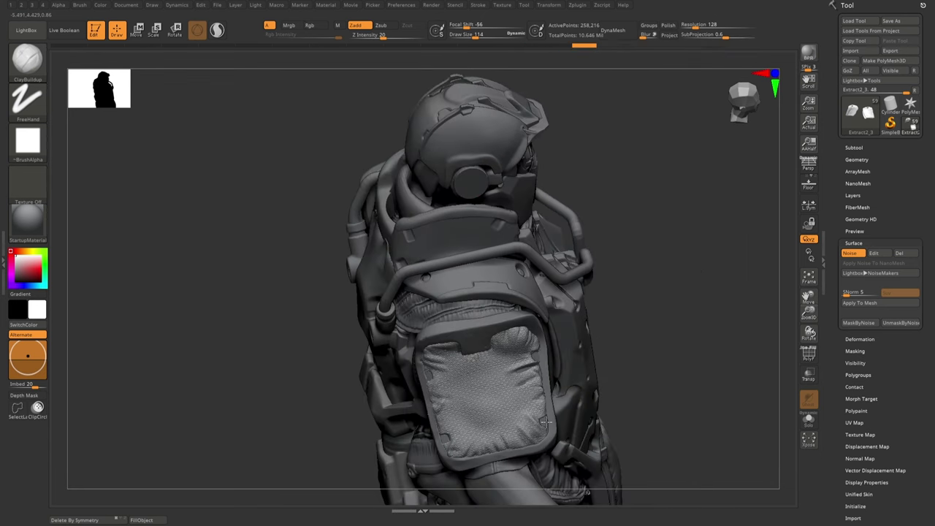
- Make Extract22 active and work it with the Layer brush using a DragRect stroke
{"action": "key", "text": "b"}
{"action": "key", "text": "l"}
{"action": "key", "text": "y"}
{"action": "left_click", "coordinate": [446, 436], "text": "alt"}
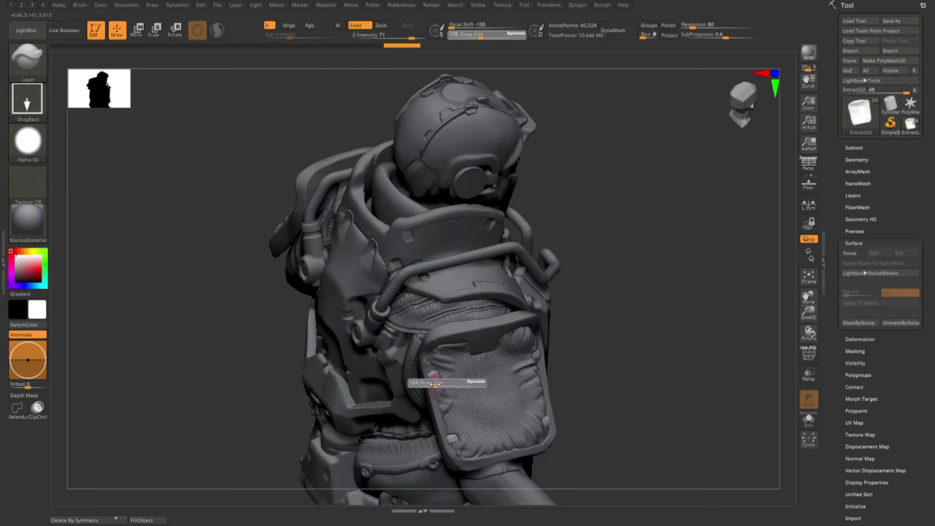
{"action": "right_click_drag", "start_coordinate": [531, 371], "coordinate": [509, 439]}
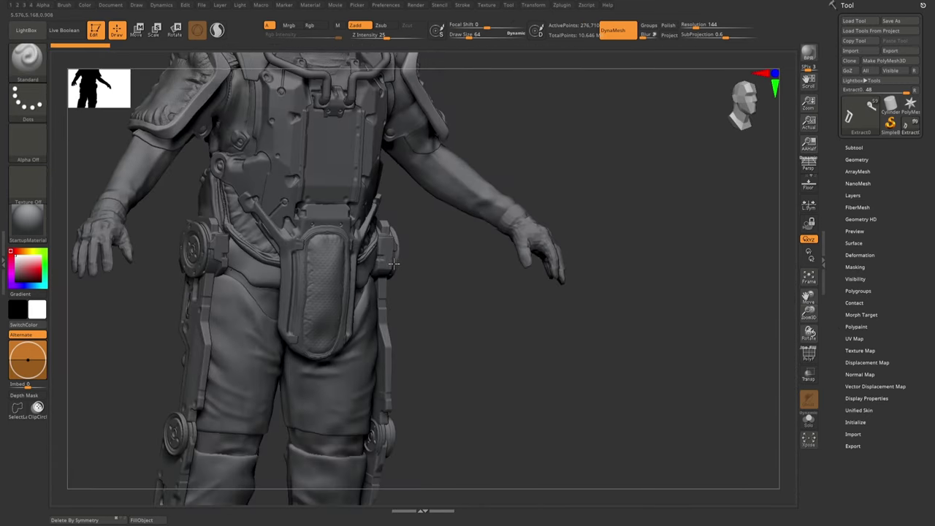
- Select the arm piece from the subtool list, adjust brush size, and solo it
{"action": "left_click", "coordinate": [853, 147]}
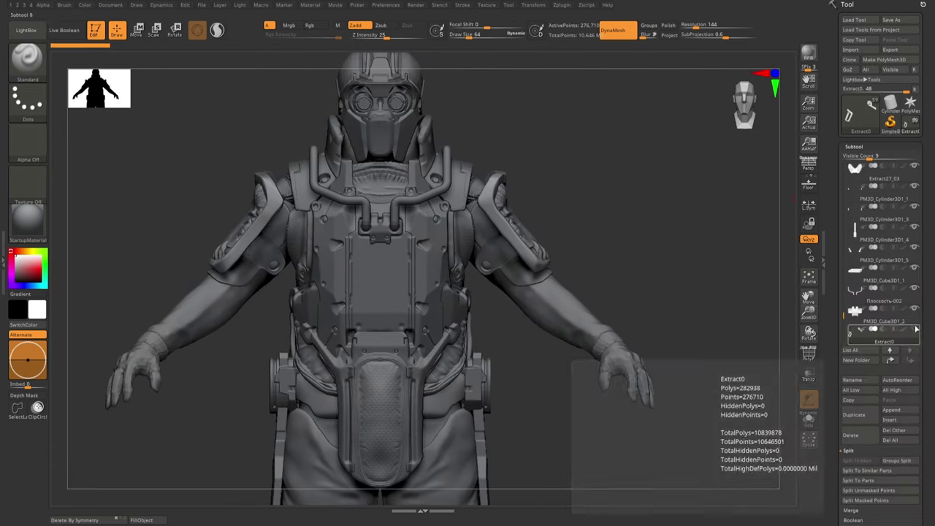
{"action": "left_click", "coordinate": [898, 341]}
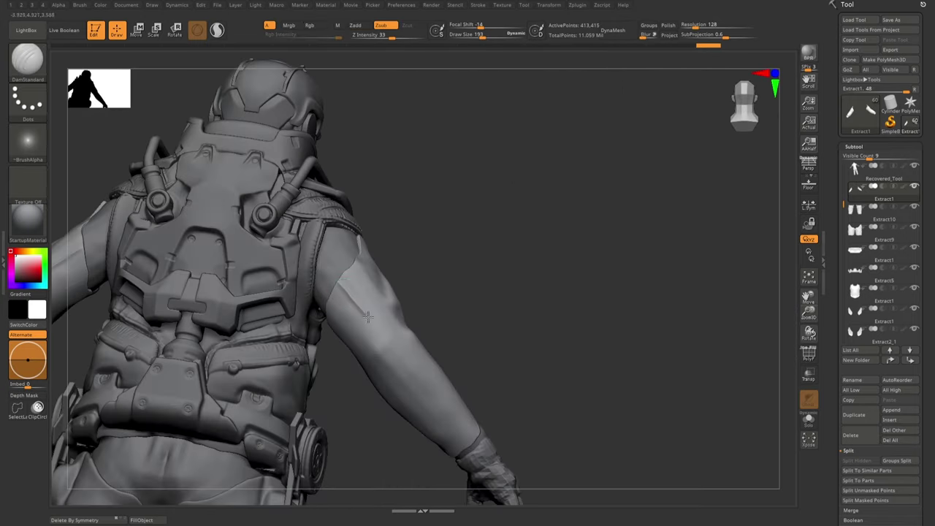
{"action": "key", "text": "s"}
{"action": "mouse_move", "coordinate": [342, 297]}
{"action": "left_mouse_down"}
{"action": "mouse_move", "coordinate": [447, 338]}
{"action": "mouse_move", "coordinate": [377, 328]}
{"action": "left_mouse_up"}
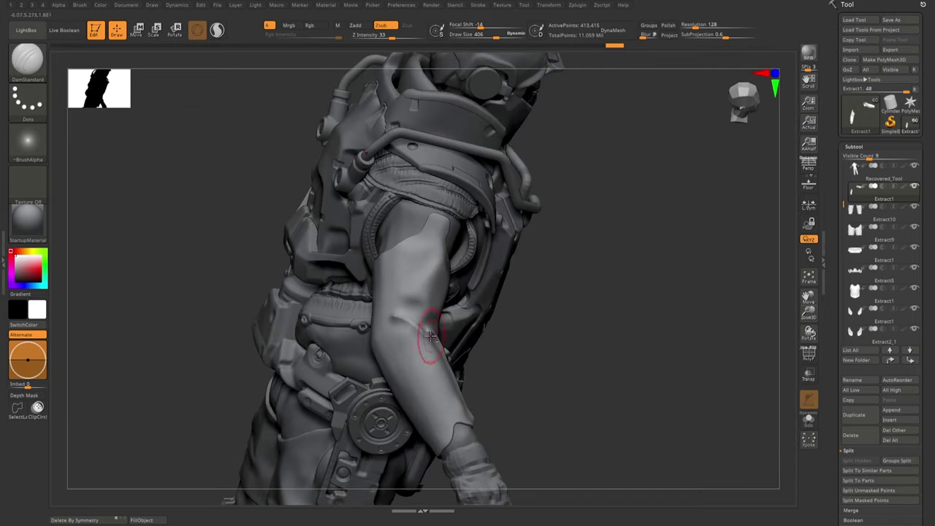
{"action": "key", "text": "ctrl+s"}
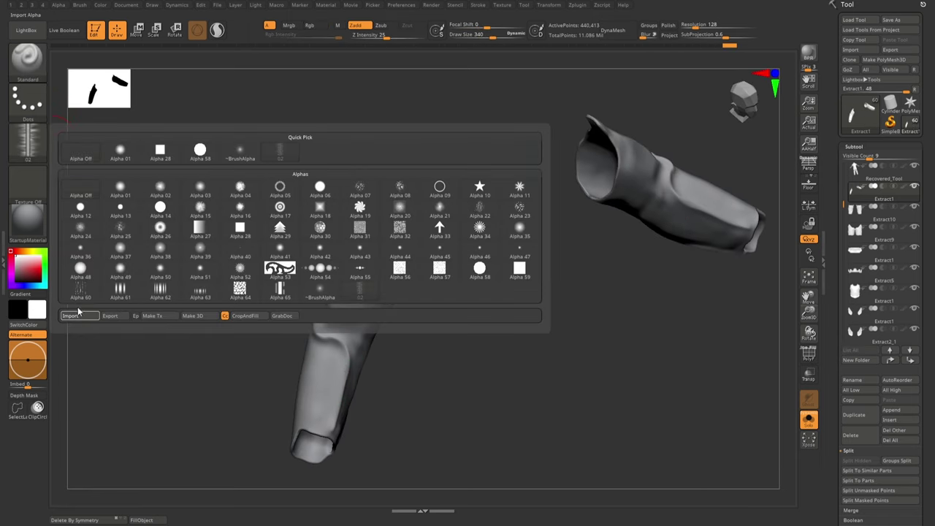
{"action": "right_click_drag", "start_coordinate": [302, 316], "coordinate": [268, 321]}
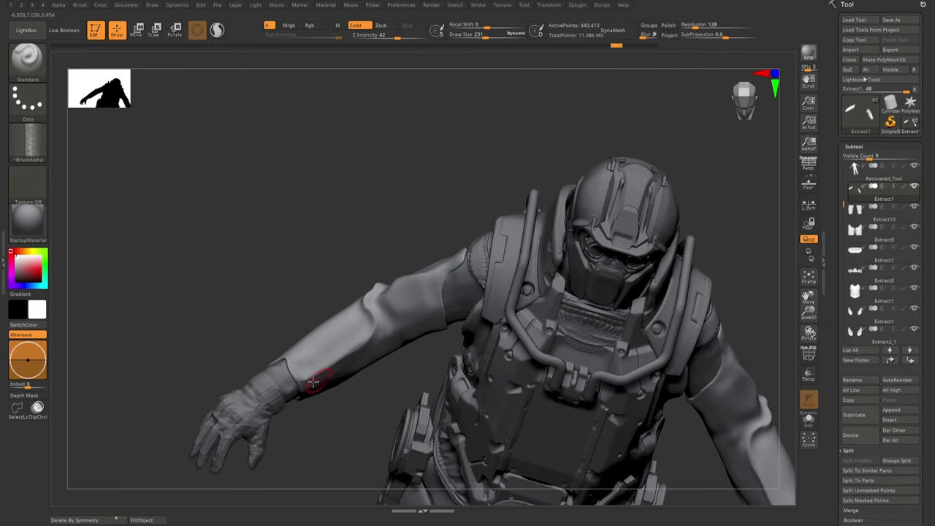
{"action": "key", "text": "space"}
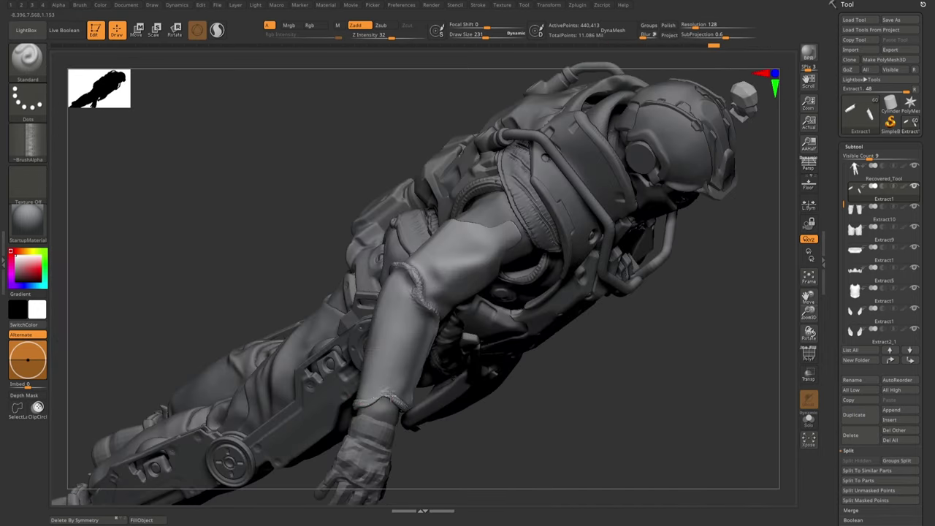
- Carve sleeve seams and a cuff band on the isolated arm pieces with DamStandard
{"action": "key", "text": "ctrl+shift+s"}
{"action": "key", "text": "b"}
{"action": "key", "text": "d"}
{"action": "key", "text": "s"}
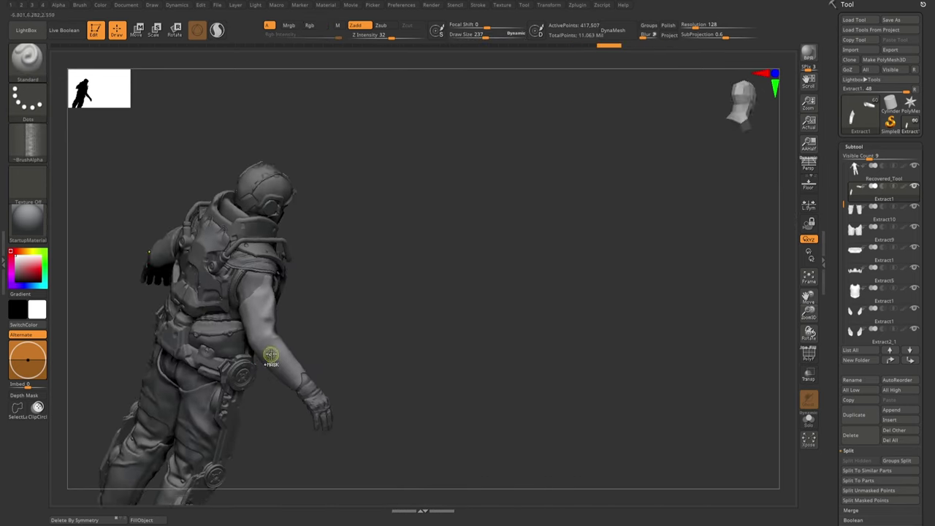
{"action": "left_click_drag", "start_coordinate": [271, 355], "coordinate": [439, 236]}
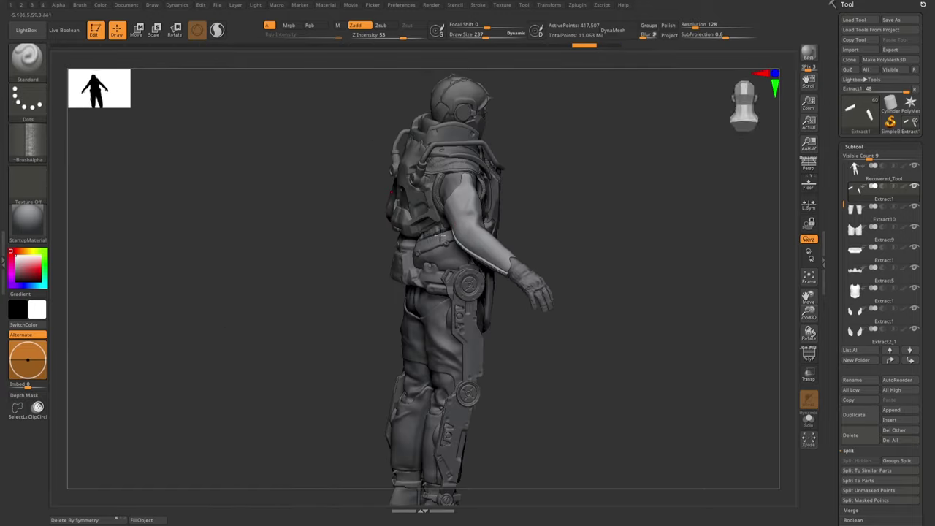
{"action": "key", "text": "ctrl+shift+s"}
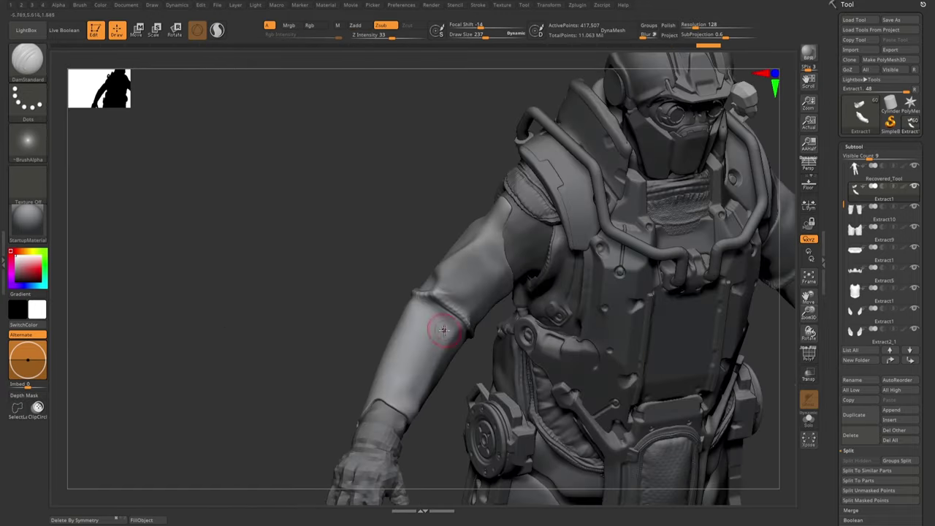
{"action": "left_click_drag", "start_coordinate": [398, 392], "coordinate": [390, 328]}
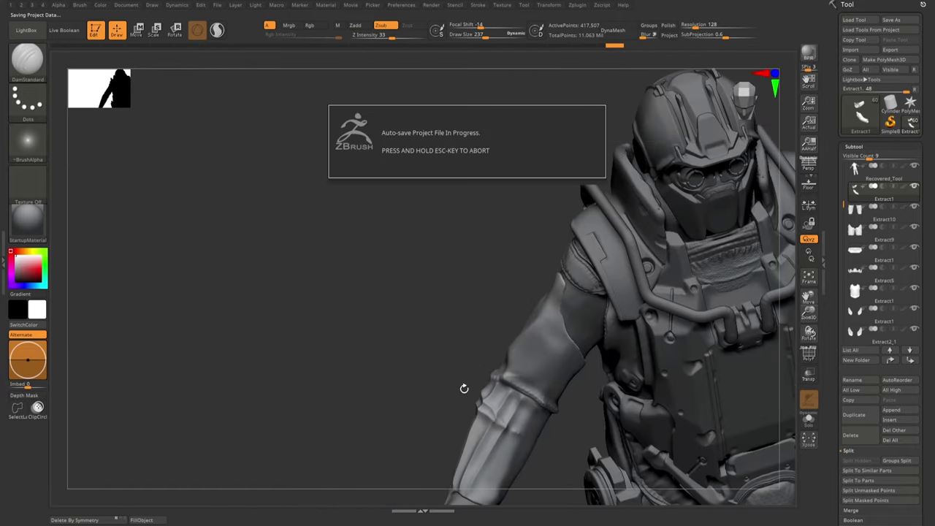
{"action": "mouse_move", "coordinate": [463, 388]}
{"action": "left_mouse_down"}
{"action": "mouse_move", "coordinate": [470, 341]}
{"action": "mouse_move", "coordinate": [439, 338]}
{"action": "left_mouse_up"}
- Extract a new arm piece from the mask and check it on the full character
{"action": "key", "text": "f"}
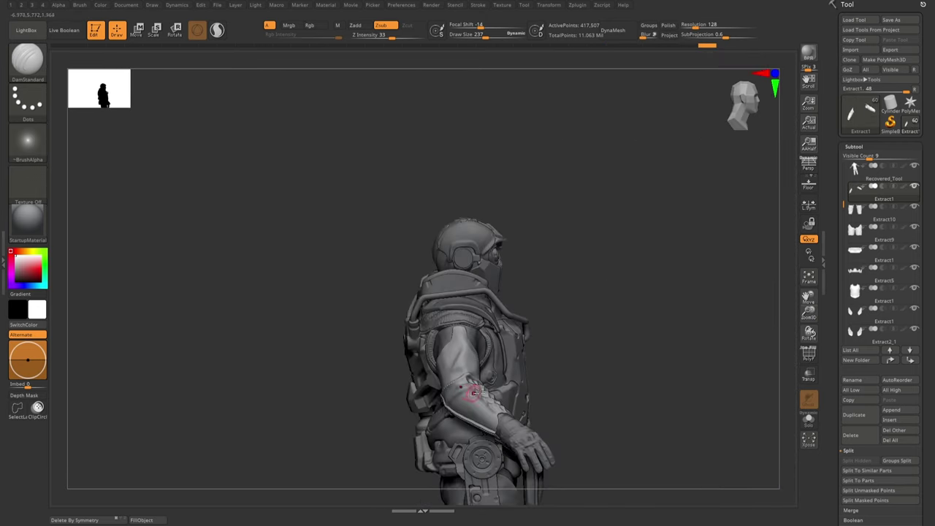
{"action": "mouse_move", "coordinate": [476, 386]}
{"action": "right_mouse_down"}
{"action": "mouse_move", "coordinate": [532, 432]}
{"action": "mouse_move", "coordinate": [482, 393]}
{"action": "mouse_move", "coordinate": [510, 384]}
{"action": "mouse_move", "coordinate": [487, 374]}
{"action": "mouse_move", "coordinate": [429, 410]}
{"action": "mouse_move", "coordinate": [435, 418]}
{"action": "right_mouse_up"}
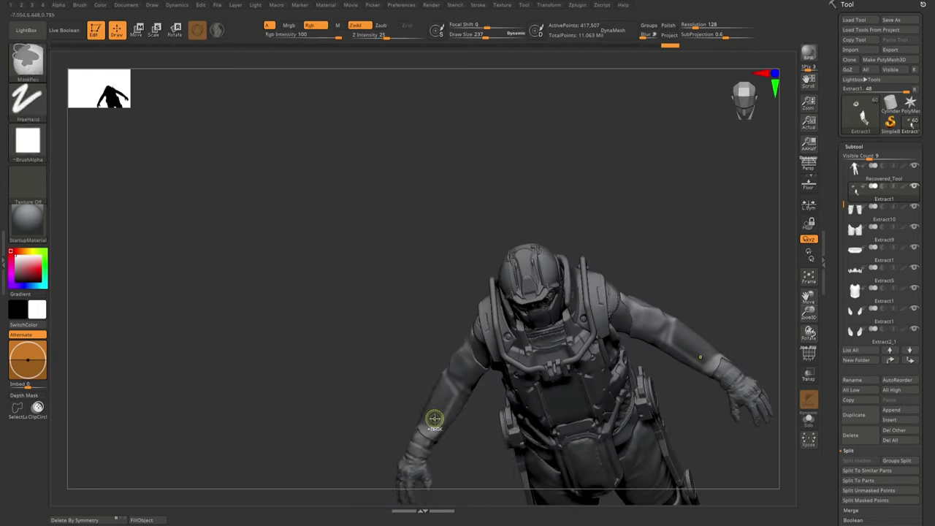
{"action": "left_click", "coordinate": [387, 393]}
{"action": "right_click_drag", "start_coordinate": [387, 393], "coordinate": [329, 438]}
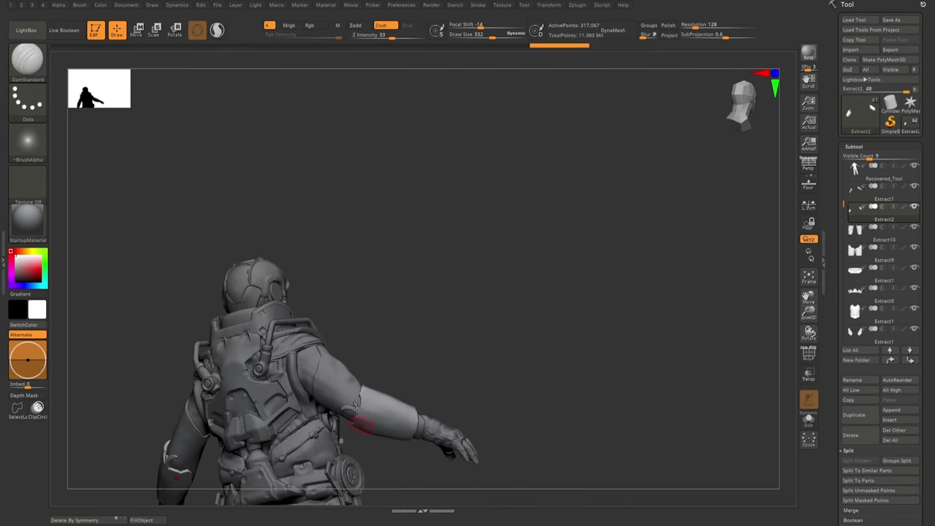
{"action": "key", "text": "shift+alt+s"}
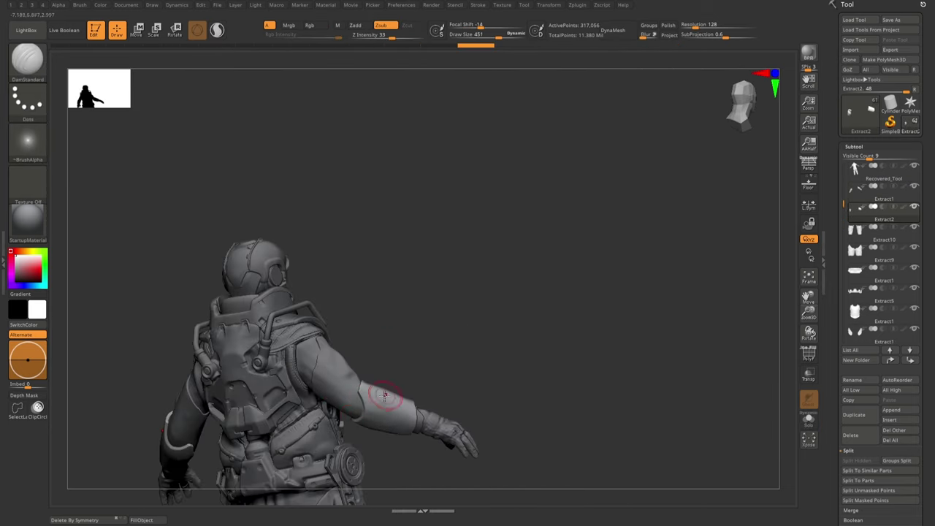
{"action": "mouse_move", "coordinate": [386, 386]}
{"action": "right_mouse_down"}
{"action": "mouse_move", "coordinate": [401, 443]}
{"action": "mouse_move", "coordinate": [435, 396]}
{"action": "mouse_move", "coordinate": [464, 444]}
{"action": "mouse_move", "coordinate": [473, 413]}
{"action": "mouse_move", "coordinate": [471, 449]}
{"action": "mouse_move", "coordinate": [506, 429]}
{"action": "mouse_move", "coordinate": [480, 443]}
{"action": "mouse_move", "coordinate": [474, 409]}
{"action": "mouse_move", "coordinate": [474, 421]}
{"action": "right_mouse_up"}
- Cycle the arm piece through the ClayBuildup, DamStandard and Inflat brushes
{"action": "key", "text": "b"}
{"action": "key", "text": "c"}
{"action": "key", "text": "b"}
{"action": "key", "text": "b"}
{"action": "key", "text": "d"}
{"action": "key", "text": "s"}
{"action": "key", "text": "b"}
{"action": "key", "text": "i"}
{"action": "key", "text": "n"}
{"action": "key", "text": "d"}
- Switch between the Layer brush with DragRect stroke and the TrimDynamic brush
{"action": "key", "text": "b"}
{"action": "key", "text": "l"}
{"action": "key", "text": "y"}
{"action": "key", "text": "b"}
{"action": "key", "text": "t"}
{"action": "key", "text": "d"}
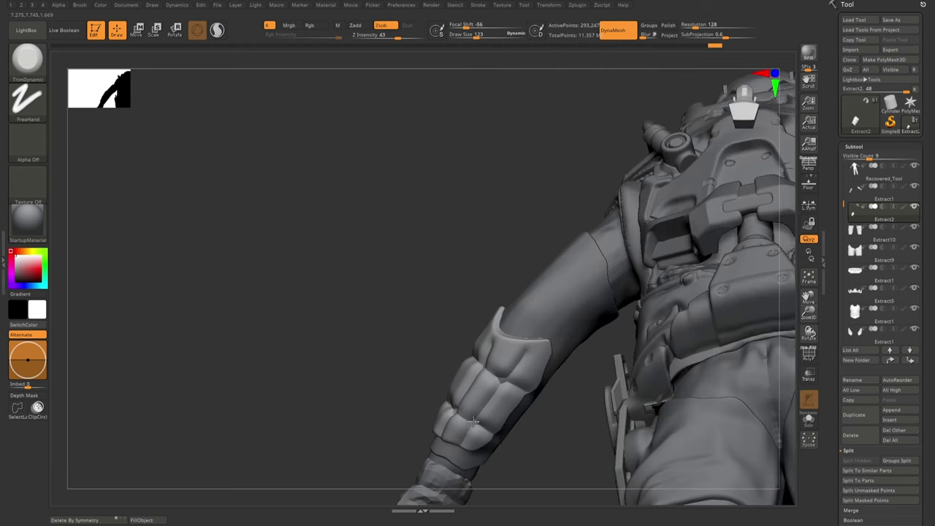
{"action": "mouse_move", "coordinate": [507, 378]}
{"action": "right_mouse_down"}
{"action": "mouse_move", "coordinate": [476, 415]}
{"action": "mouse_move", "coordinate": [504, 371]}
{"action": "right_mouse_up"}
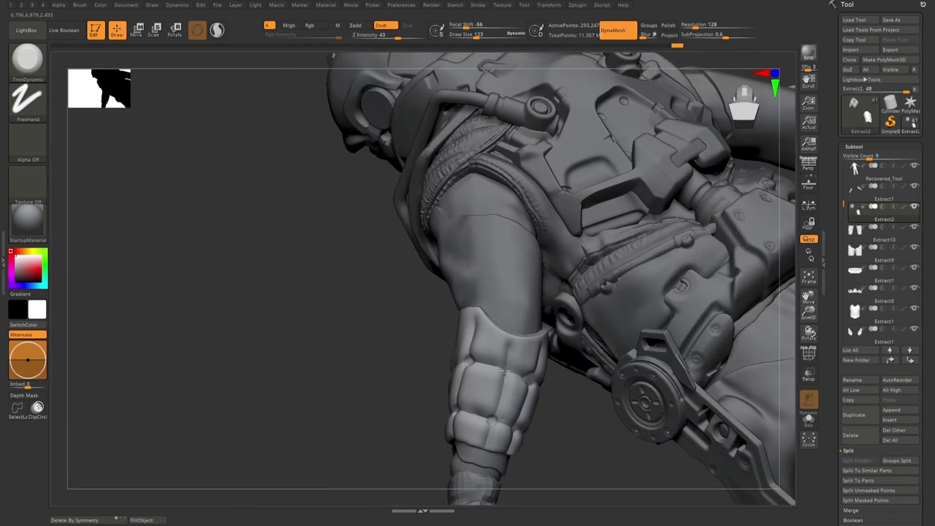
{"action": "key", "text": "l"}
{"action": "key", "text": "y"}
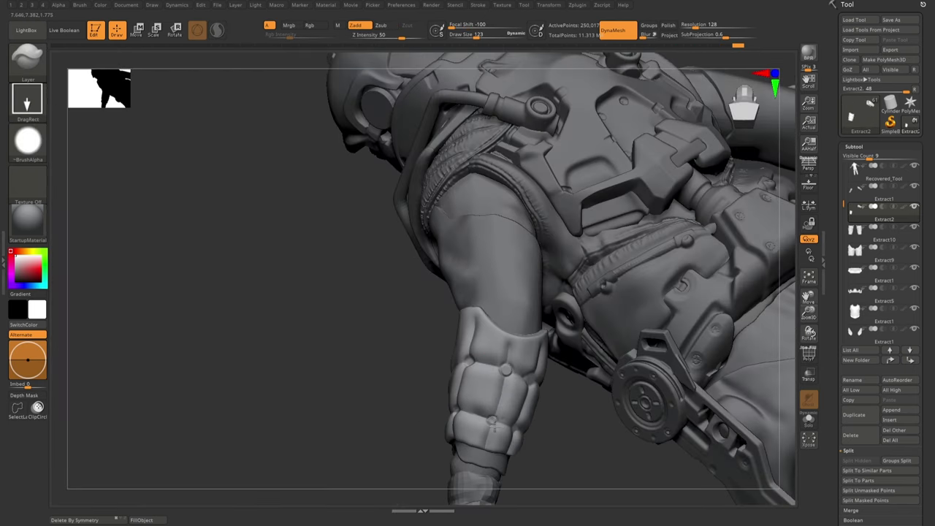
- Paint stitches on the forearm pad using the Standard brush with a stitch alpha
{"action": "right_click_drag", "start_coordinate": [495, 426], "coordinate": [417, 422]}
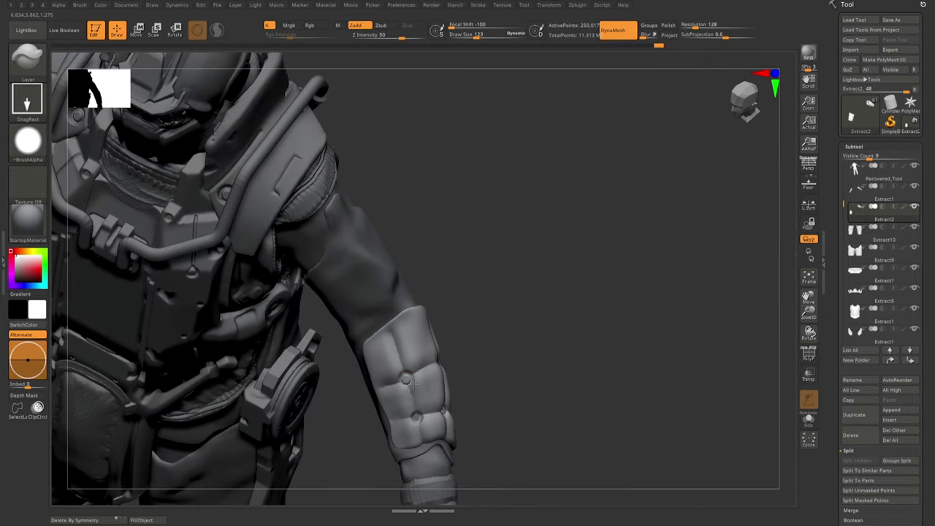
{"action": "key", "text": "ctrl"}
{"action": "right_click_drag", "start_coordinate": [418, 420], "coordinate": [485, 302]}
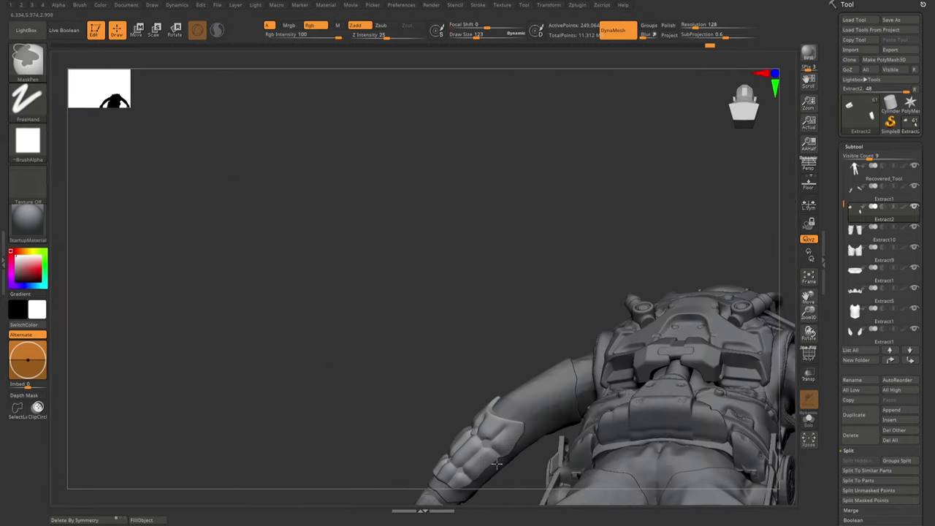
{"action": "key", "text": "space"}
{"action": "left_click", "coordinate": [487, 278]}
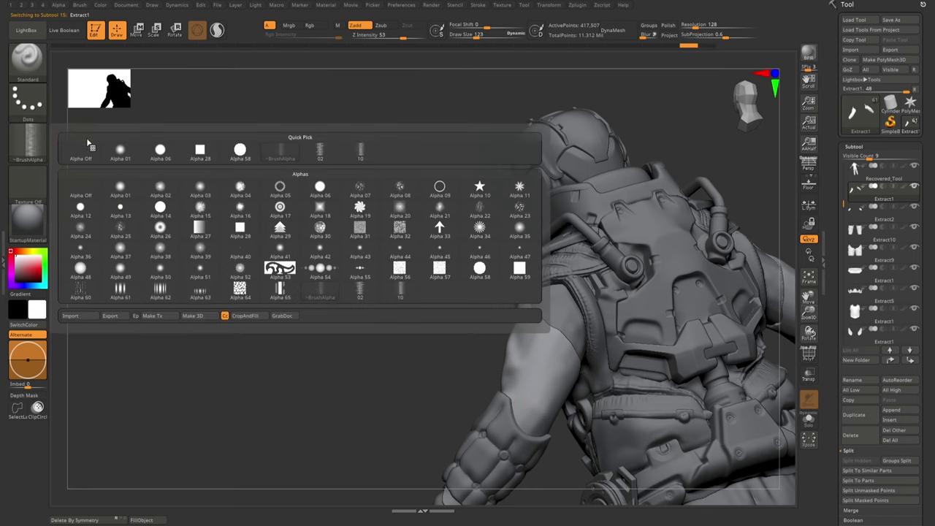
{"action": "left_click", "coordinate": [280, 268]}
{"action": "mouse_move", "coordinate": [501, 407]}
{"action": "right_mouse_down"}
{"action": "mouse_move", "coordinate": [533, 428]}
{"action": "mouse_move", "coordinate": [506, 447]}
{"action": "right_mouse_up"}
- Solo the quilted forearm pad to inspect its stitching, then restore the full character
{"action": "key", "text": "ctrl+shift+f"}
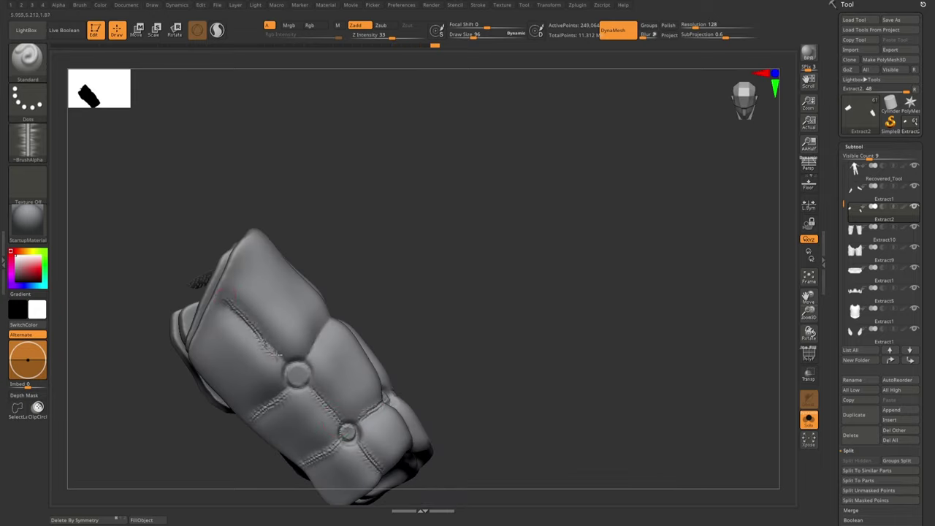
{"action": "mouse_move", "coordinate": [280, 354]}
{"action": "right_mouse_down"}
{"action": "mouse_move", "coordinate": [328, 257]}
{"action": "mouse_move", "coordinate": [424, 351]}
{"action": "mouse_move", "coordinate": [367, 479]}
{"action": "right_mouse_up"}
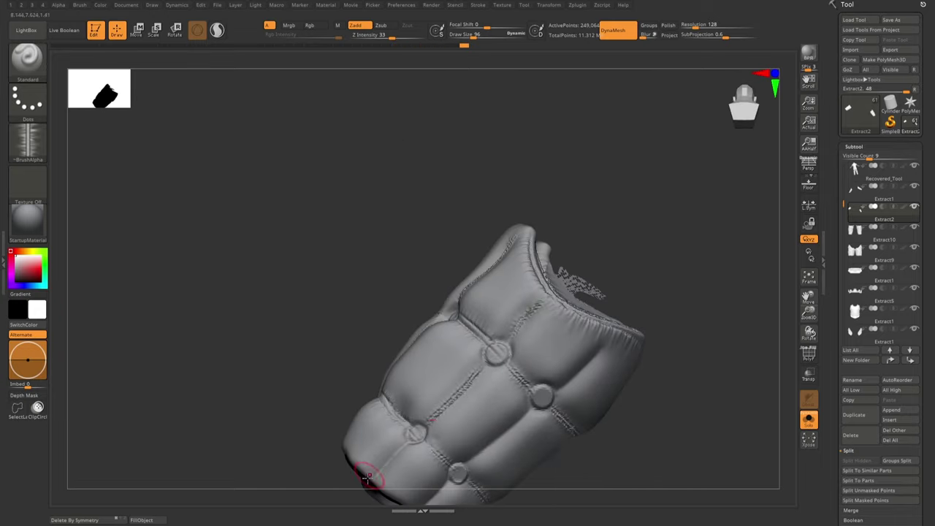
{"action": "key", "text": "ctrl+shift+f"}
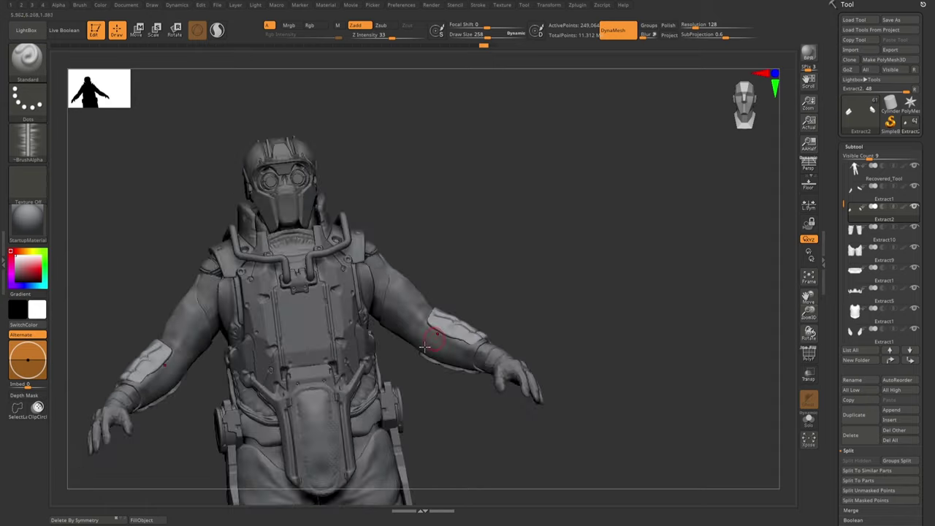
{"action": "mouse_move", "coordinate": [458, 397]}
{"action": "right_mouse_down"}
{"action": "mouse_move", "coordinate": [469, 259]}
{"action": "mouse_move", "coordinate": [428, 329]}
{"action": "mouse_move", "coordinate": [444, 309]}
{"action": "mouse_move", "coordinate": [568, 286]}
{"action": "mouse_move", "coordinate": [526, 321]}
{"action": "mouse_move", "coordinate": [513, 302]}
{"action": "right_mouse_up"}
- Extract the masked shoulders from the body mesh as a new Extract3 piece
{"action": "key", "text": "space"}
{"action": "left_click", "coordinate": [424, 316]}
{"action": "left_click", "coordinate": [567, 286], "text": "alt"}
{"action": "left_click", "coordinate": [577, 300]}
- Solo the new shoulder pads and carve grooves across them with DamStandard
{"action": "key", "text": "alt+s"}
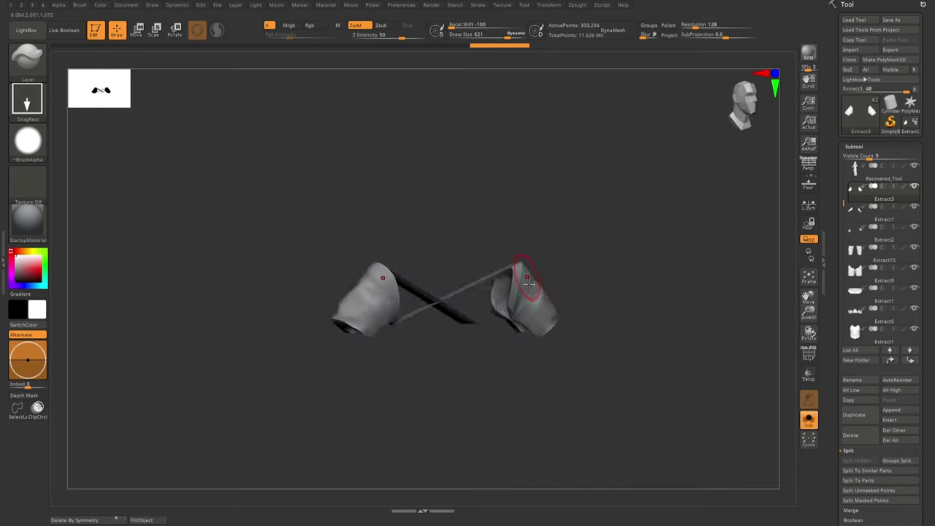
{"action": "mouse_move", "coordinate": [233, 493]}
{"action": "right_mouse_down"}
{"action": "mouse_move", "coordinate": [344, 277]}
{"action": "mouse_move", "coordinate": [361, 270]}
{"action": "mouse_move", "coordinate": [370, 340]}
{"action": "mouse_move", "coordinate": [391, 369]}
{"action": "mouse_move", "coordinate": [437, 398]}
{"action": "right_mouse_up"}
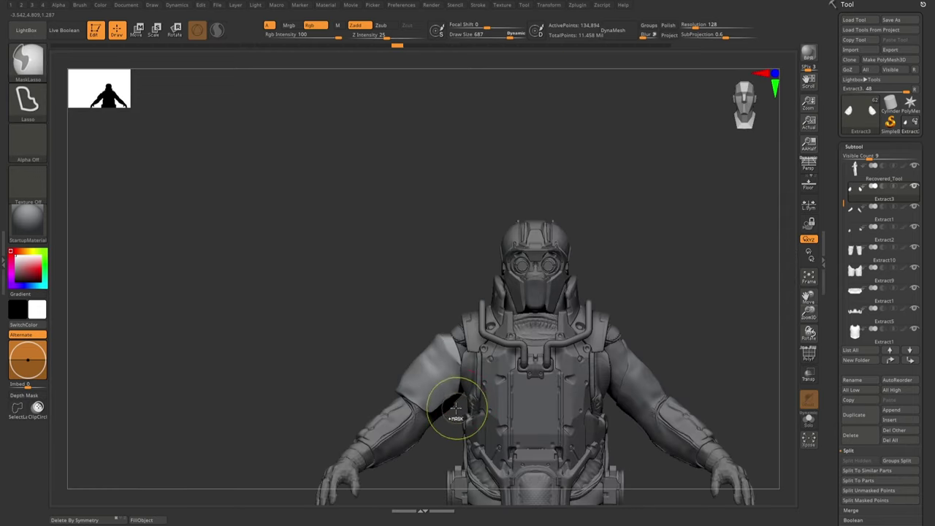
{"action": "key", "text": "b"}
{"action": "key", "text": "space"}
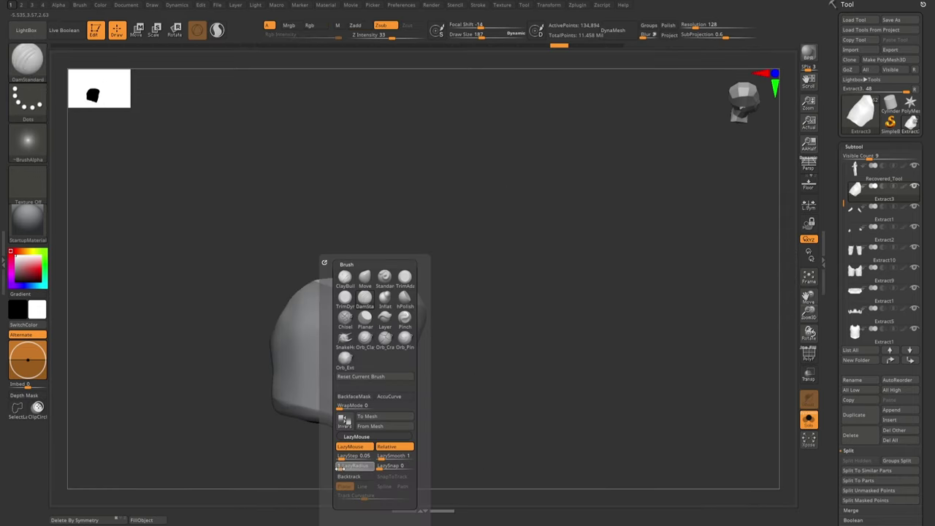
{"action": "mouse_move", "coordinate": [404, 349]}
{"action": "right_mouse_down"}
{"action": "mouse_move", "coordinate": [258, 380]}
{"action": "mouse_move", "coordinate": [109, 334]}
{"action": "mouse_move", "coordinate": [177, 397]}
{"action": "right_mouse_up"}
{"action": "left_click_drag", "start_coordinate": [256, 417], "coordinate": [278, 237]}
{"action": "right_click_drag", "start_coordinate": [278, 237], "coordinate": [171, 413]}
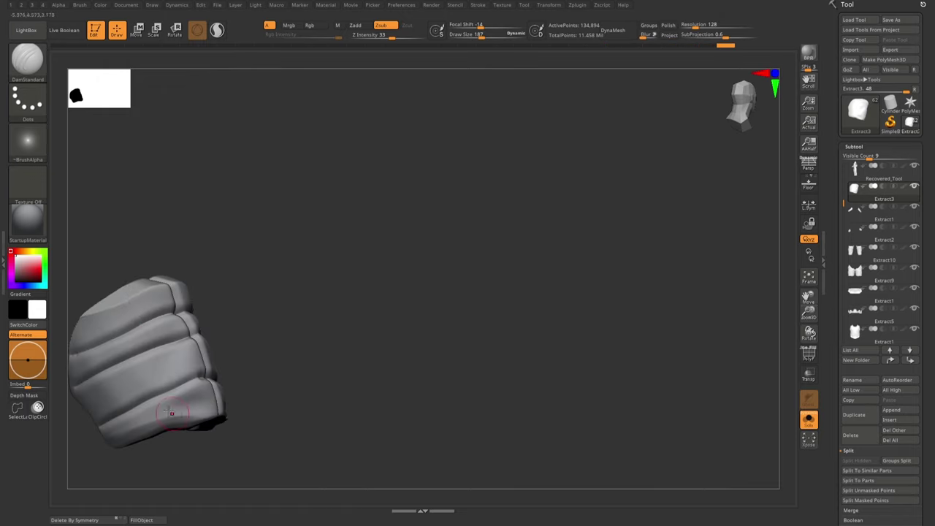
{"action": "right_click_drag", "start_coordinate": [149, 322], "coordinate": [299, 253]}
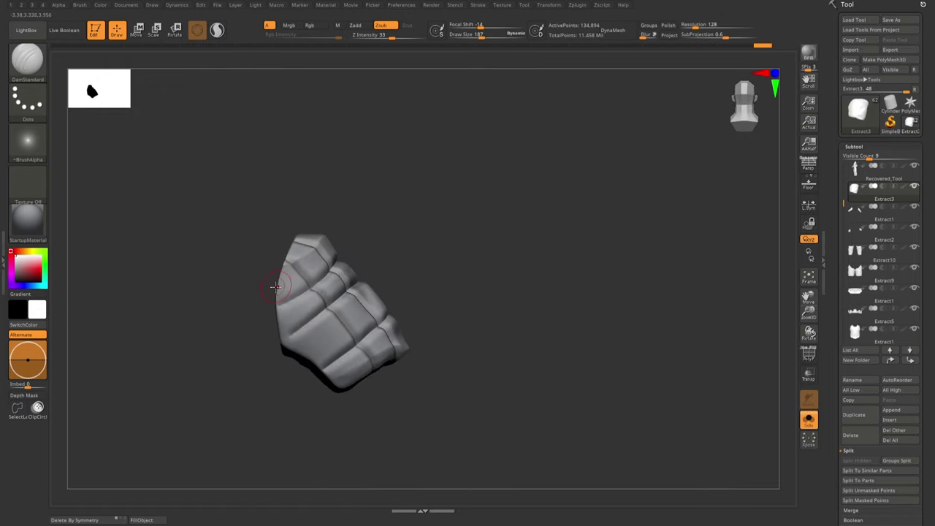
{"action": "mouse_move", "coordinate": [275, 285]}
{"action": "right_mouse_down"}
{"action": "mouse_move", "coordinate": [338, 372]}
{"action": "mouse_move", "coordinate": [345, 272]}
{"action": "right_mouse_up"}
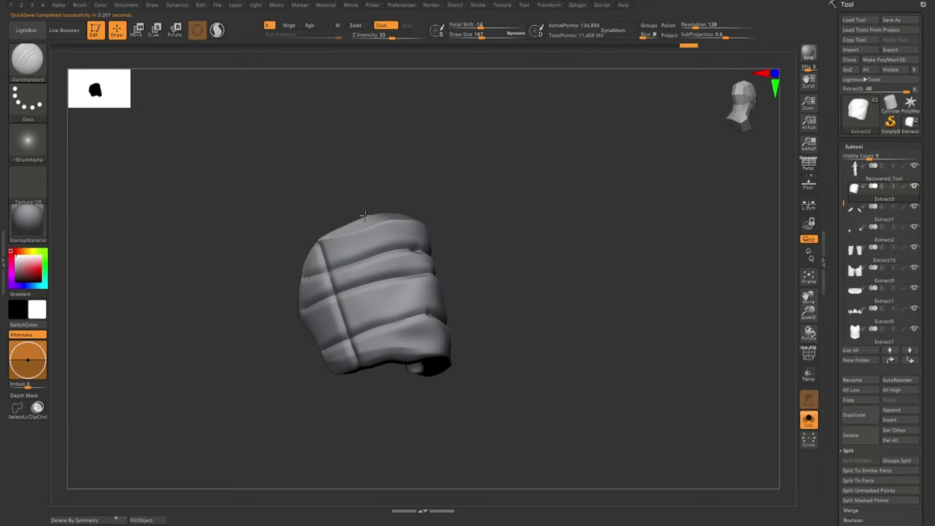
- Orbit the full armored character through front and three-quarter views
{"action": "mouse_move", "coordinate": [364, 215]}
{"action": "right_mouse_down"}
{"action": "mouse_move", "coordinate": [444, 334]}
{"action": "mouse_move", "coordinate": [461, 329]}
{"action": "mouse_move", "coordinate": [443, 402]}
{"action": "mouse_move", "coordinate": [421, 309]}
{"action": "mouse_move", "coordinate": [285, 210]}
{"action": "right_mouse_up"}
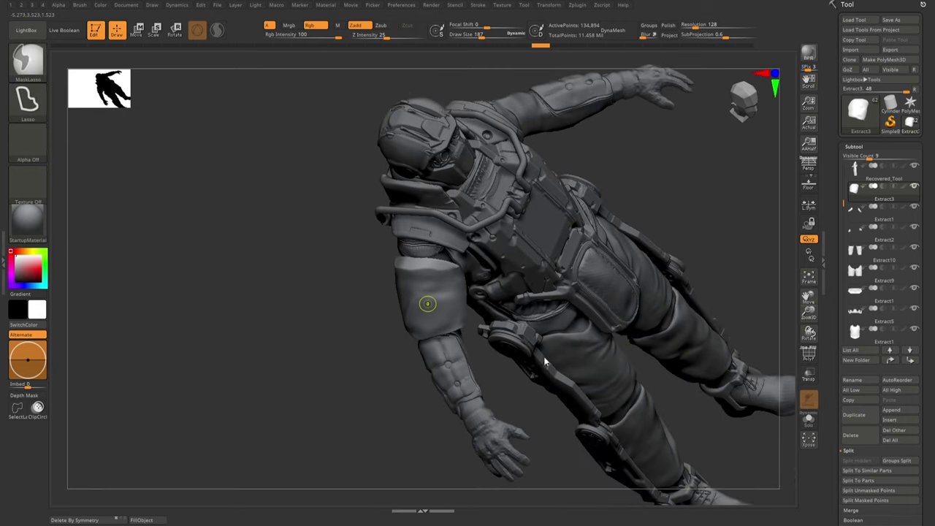
{"action": "mouse_move", "coordinate": [519, 322]}
{"action": "right_mouse_down"}
{"action": "mouse_move", "coordinate": [492, 273]}
{"action": "mouse_move", "coordinate": [467, 292]}
{"action": "mouse_move", "coordinate": [459, 285]}
{"action": "mouse_move", "coordinate": [382, 312]}
{"action": "right_mouse_up"}
{"action": "mouse_move", "coordinate": [433, 371]}
{"action": "right_mouse_down"}
{"action": "mouse_move", "coordinate": [479, 331]}
{"action": "mouse_move", "coordinate": [502, 350]}
{"action": "right_mouse_up"}
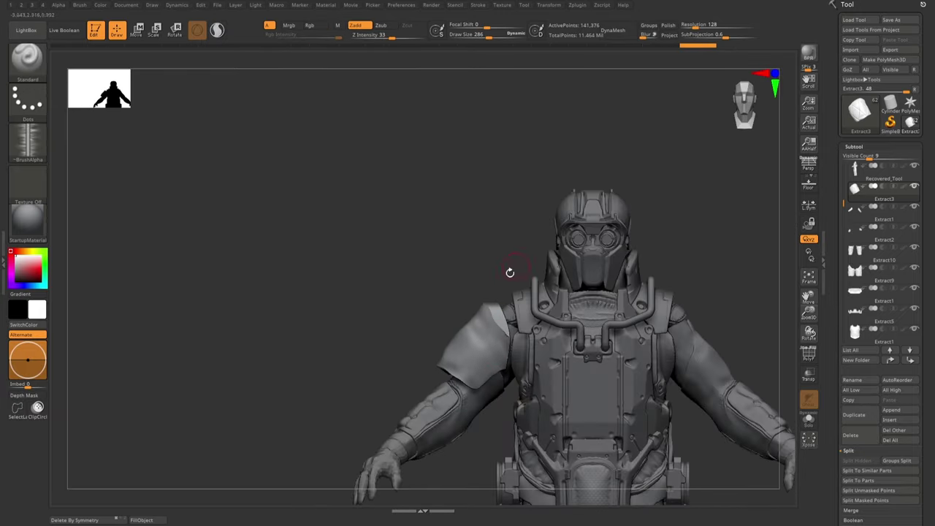
- Solo the small arch piece and slice part of it away with ClipCurve
{"action": "right_click_drag", "start_coordinate": [510, 272], "coordinate": [457, 393]}
{"action": "key", "text": "alt+s"}
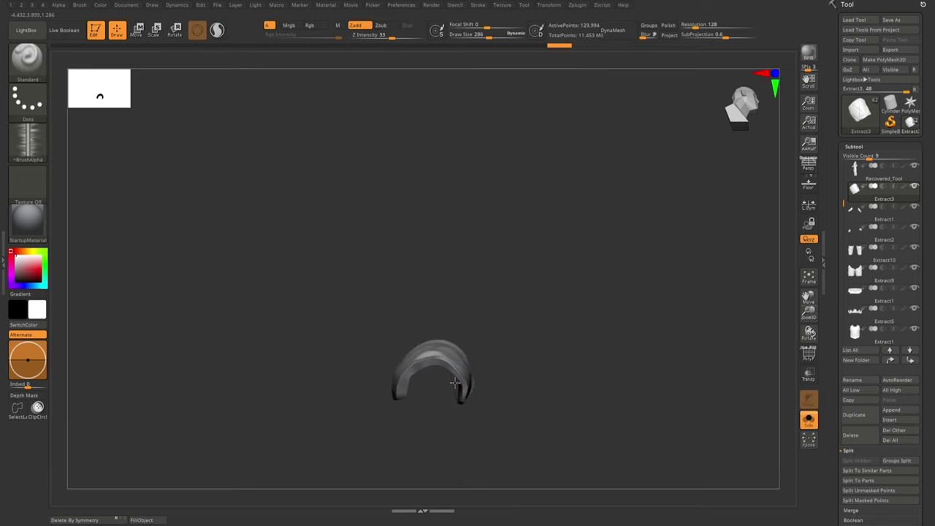
{"action": "left_click_drag", "start_coordinate": [406, 373], "coordinate": [407, 374]}
{"action": "key", "text": "alt+s"}
{"action": "right_click_drag", "start_coordinate": [407, 374], "coordinate": [479, 377]}
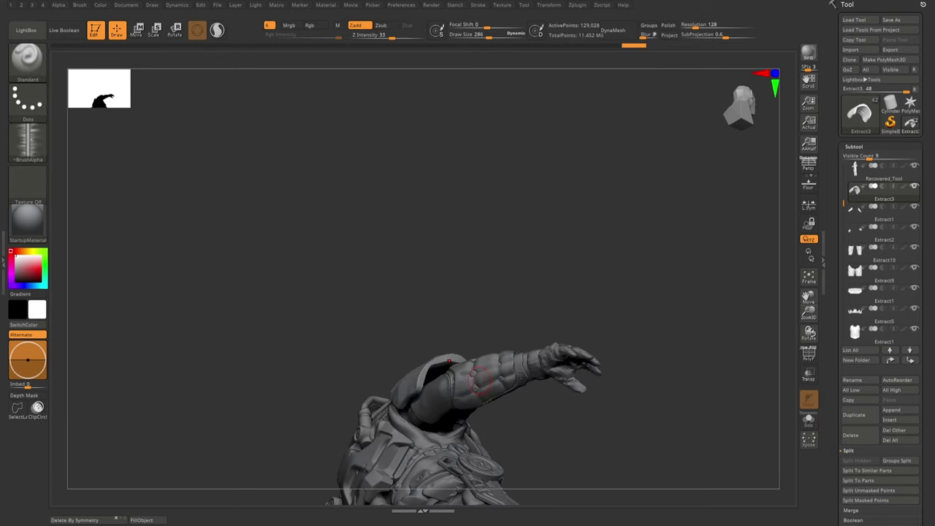
{"action": "right_click_drag", "start_coordinate": [477, 376], "coordinate": [264, 428]}
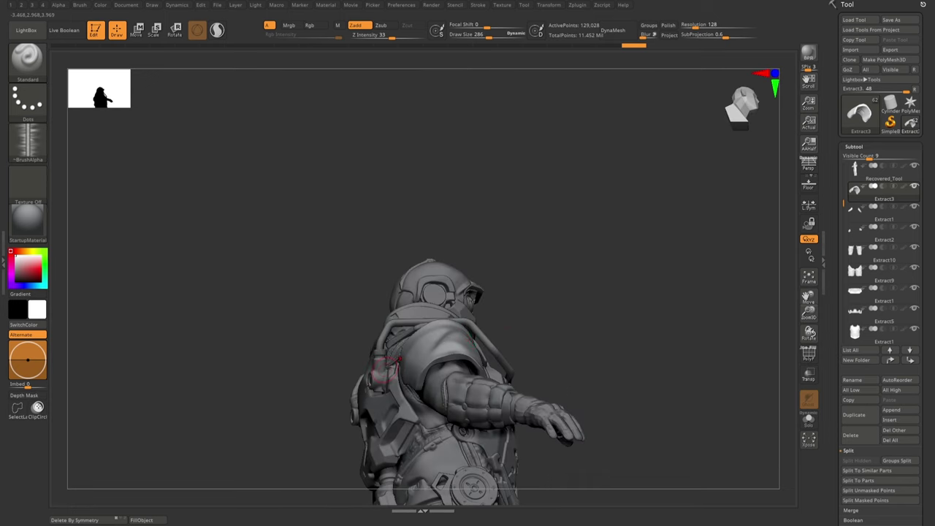
{"action": "right_click_drag", "start_coordinate": [593, 266], "coordinate": [609, 294]}
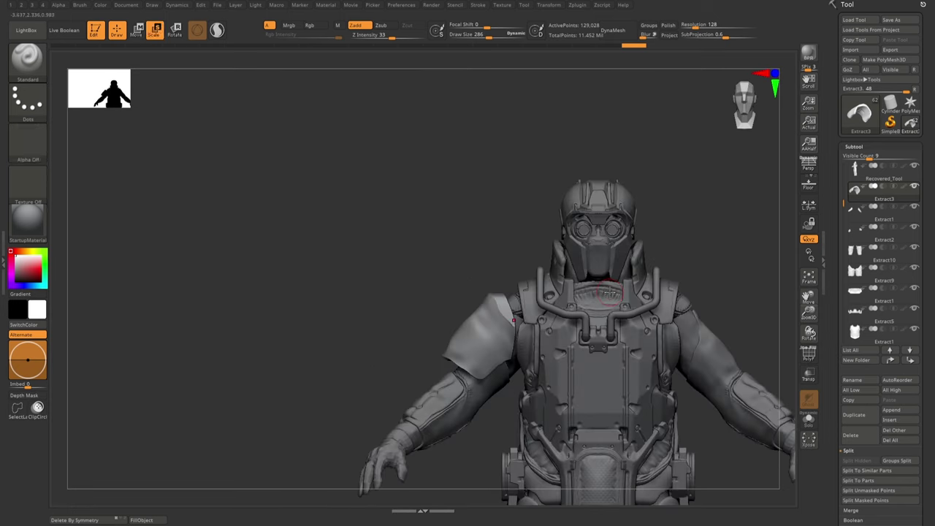
- Extract an armor plate from the body's upper arm and inflate it as Extract4
{"action": "left_click", "coordinate": [519, 331], "text": "alt"}
{"action": "key", "text": "space"}
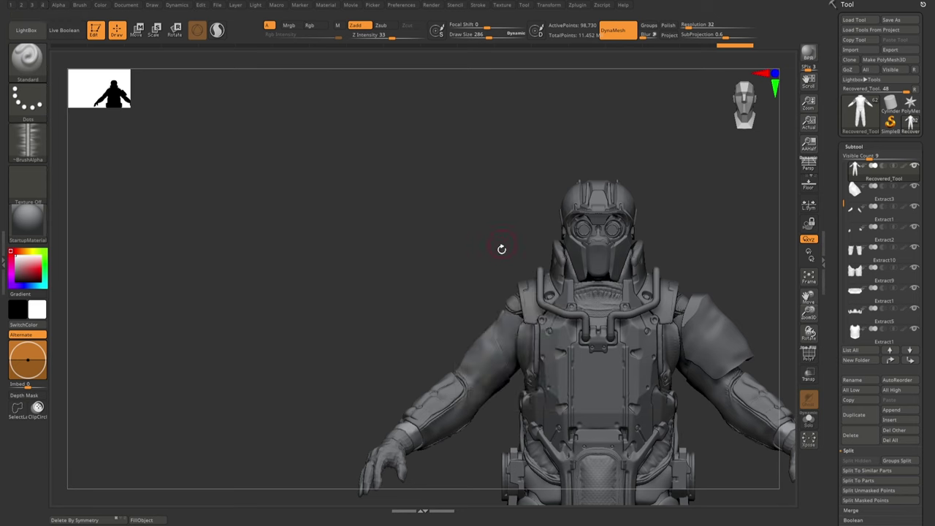
{"action": "key", "text": "space"}
{"action": "mouse_move", "coordinate": [531, 334]}
{"action": "right_mouse_down"}
{"action": "mouse_move", "coordinate": [422, 384]}
{"action": "mouse_move", "coordinate": [480, 334]}
{"action": "right_mouse_up"}
{"action": "key", "text": "ctrl+shift+s"}
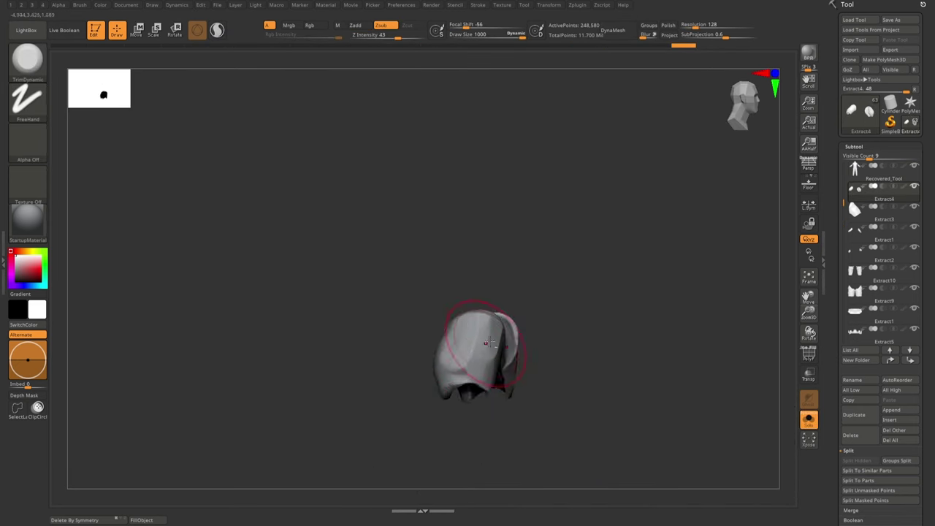
{"action": "key", "text": "ctrl+shift+s"}
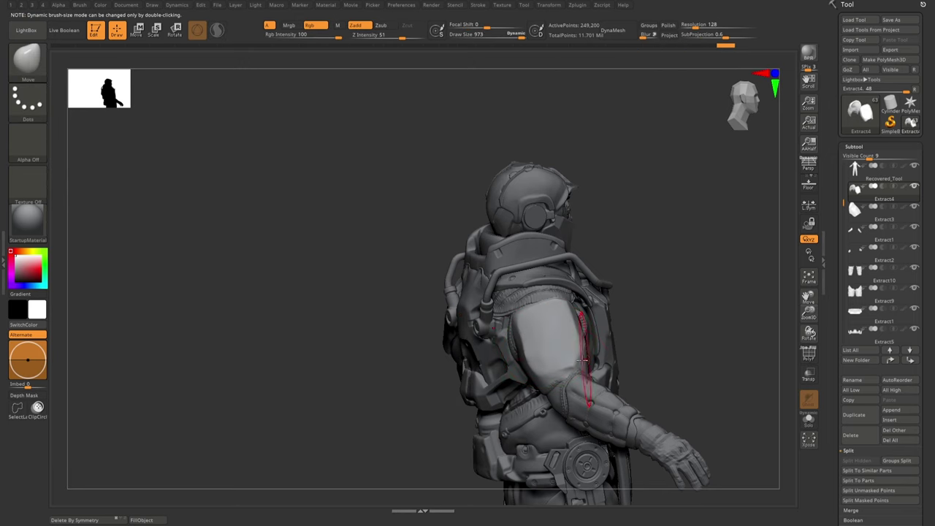
{"action": "left_click_drag", "start_coordinate": [583, 360], "coordinate": [536, 301]}
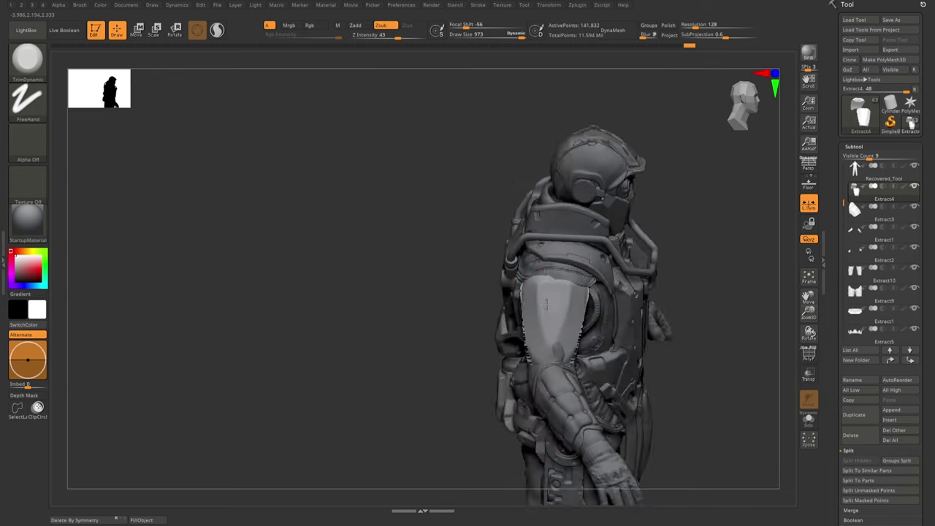
{"action": "key", "text": "space"}
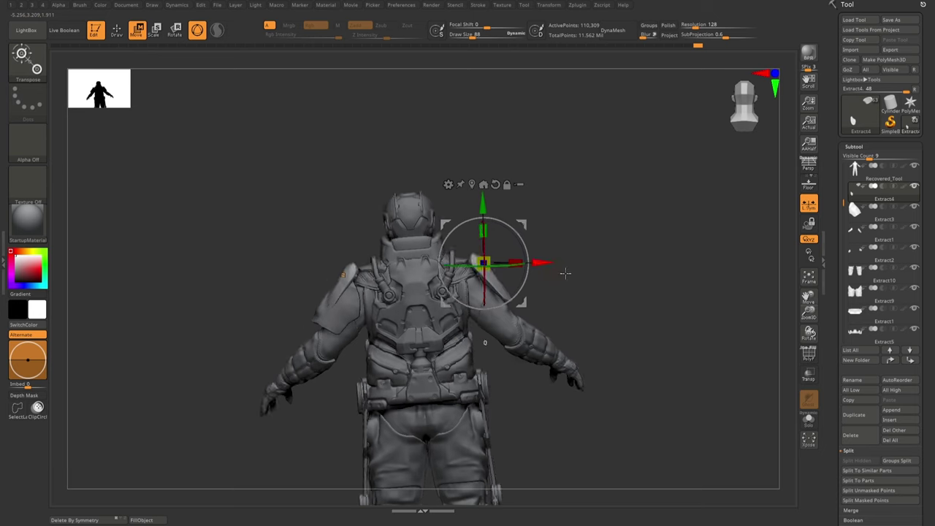
- Mask and extract the upper-arm plate, then enable Transform Local Symmetry
{"action": "left_click_drag", "start_coordinate": [502, 285], "coordinate": [490, 307], "text": "ctrl"}
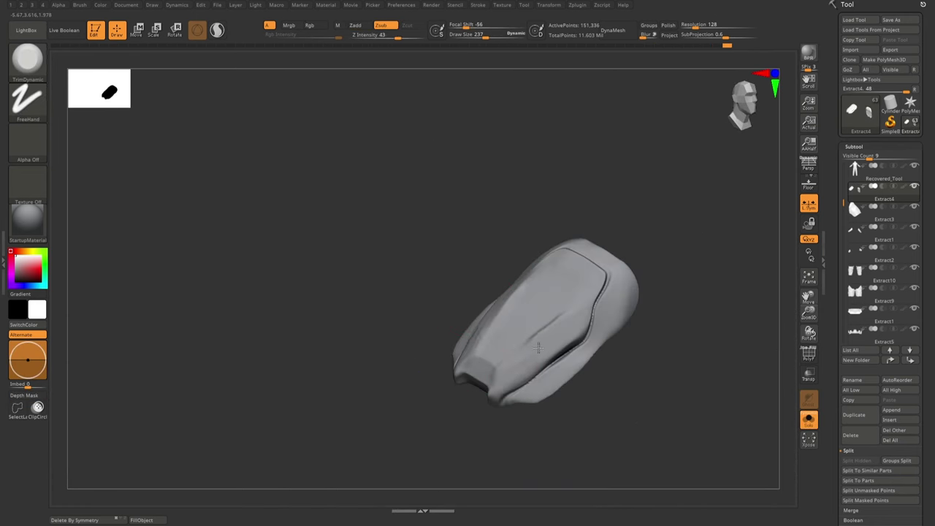
{"action": "key", "text": "b"}
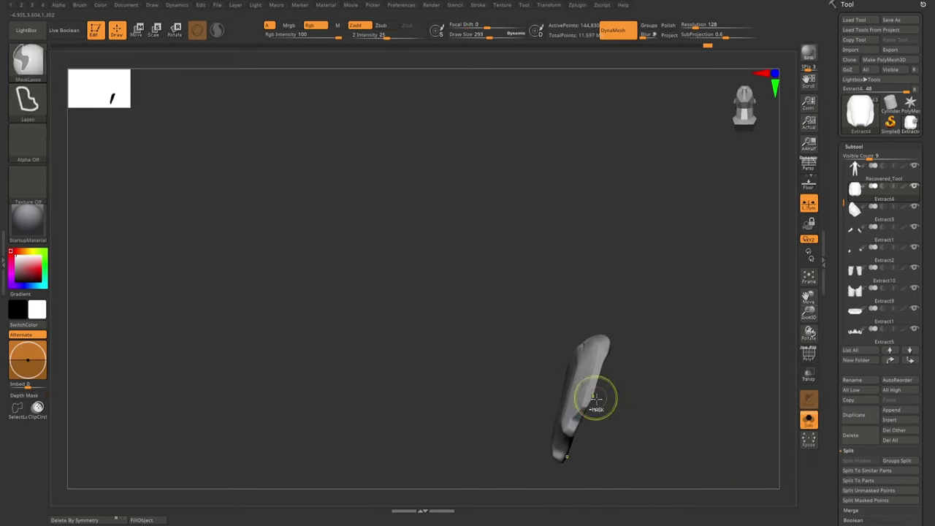
{"action": "left_click_drag", "start_coordinate": [589, 416], "coordinate": [550, 357]}
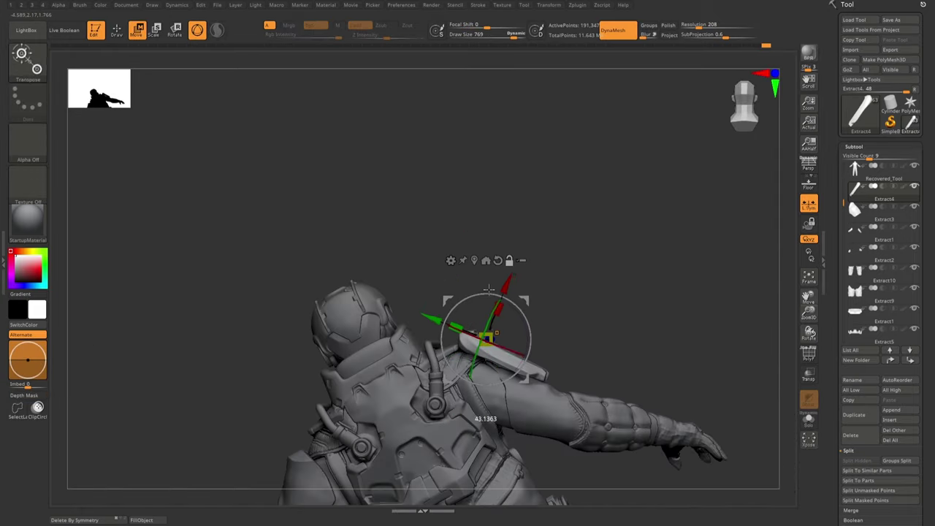
{"action": "left_click", "coordinate": [549, 5]}
{"action": "left_click", "coordinate": [622, 117]}
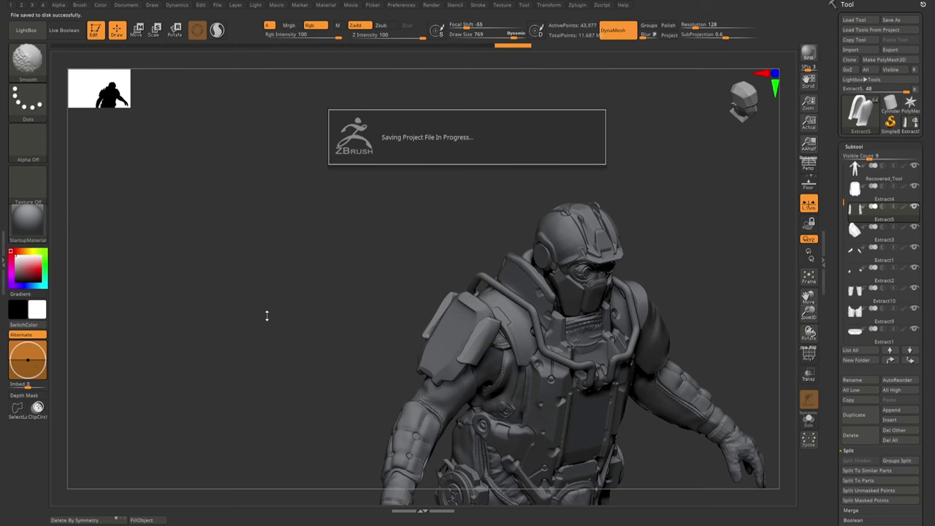
- Browse the subtool list and make the Extract5_1 piece active
{"action": "key", "text": "s"}
{"action": "left_click", "coordinate": [854, 147]}
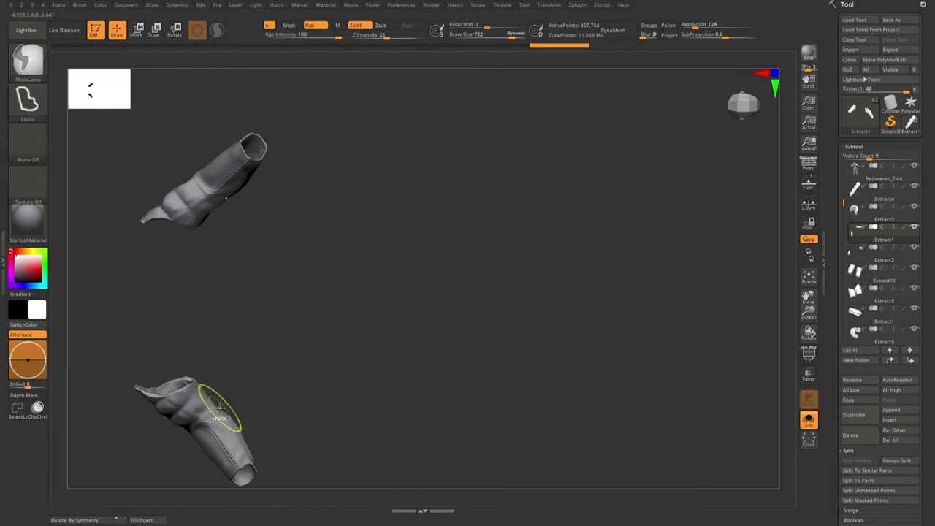
{"action": "left_click_drag", "start_coordinate": [226, 387], "coordinate": [292, 361]}
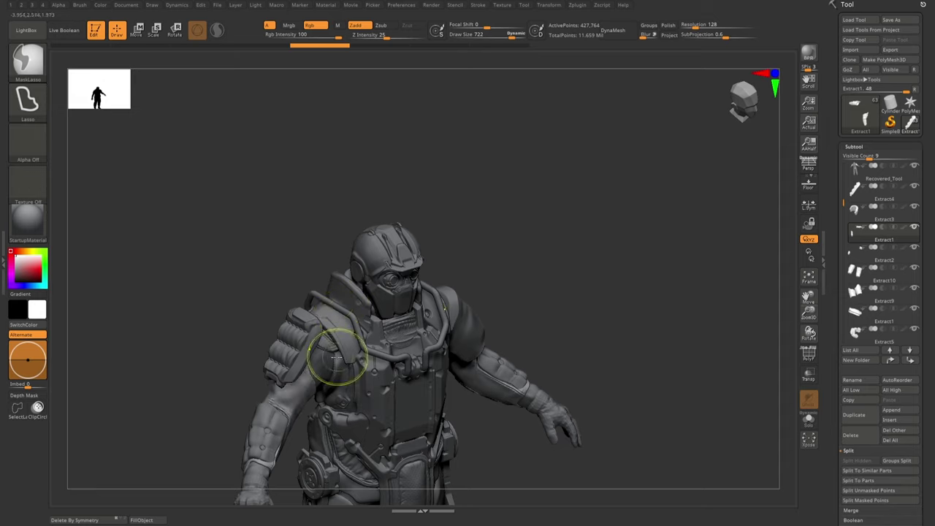
{"action": "left_click", "coordinate": [290, 365], "text": "alt"}
{"action": "mouse_move", "coordinate": [298, 281]}
{"action": "left_mouse_down"}
{"action": "mouse_move", "coordinate": [219, 344]}
{"action": "mouse_move", "coordinate": [347, 336]}
{"action": "mouse_move", "coordinate": [435, 355]}
{"action": "left_mouse_up"}
{"action": "left_click", "coordinate": [228, 351], "text": "alt"}
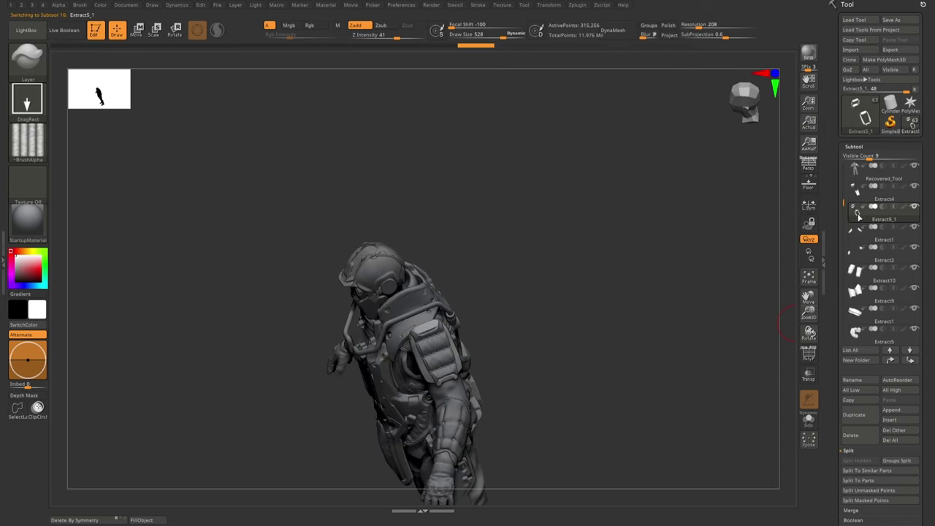
{"action": "mouse_move", "coordinate": [436, 355]}
{"action": "left_mouse_down"}
{"action": "mouse_move", "coordinate": [602, 339]}
{"action": "mouse_move", "coordinate": [485, 307]}
{"action": "mouse_move", "coordinate": [436, 385]}
{"action": "mouse_move", "coordinate": [501, 397]}
{"action": "mouse_move", "coordinate": [502, 406]}
{"action": "mouse_move", "coordinate": [471, 387]}
{"action": "left_mouse_up"}
- Split the piece into two subtools, then solo and inspect the Extract1 arm pieces
{"action": "left_click", "coordinate": [484, 304]}
{"action": "left_click", "coordinate": [491, 413], "text": "alt"}
{"action": "key", "text": "shift+ctrl+s"}
{"action": "mouse_move", "coordinate": [456, 432]}
{"action": "left_mouse_down"}
{"action": "mouse_move", "coordinate": [481, 389]}
{"action": "mouse_move", "coordinate": [438, 464]}
{"action": "left_mouse_up"}
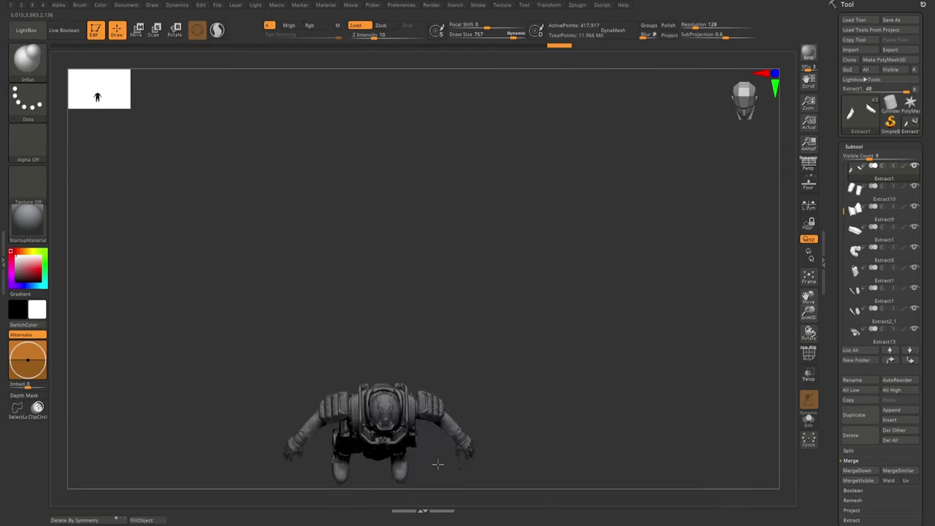
{"action": "mouse_move", "coordinate": [435, 412]}
{"action": "left_mouse_down"}
{"action": "mouse_move", "coordinate": [371, 392]}
{"action": "mouse_move", "coordinate": [394, 409]}
{"action": "mouse_move", "coordinate": [371, 314]}
{"action": "left_mouse_up"}
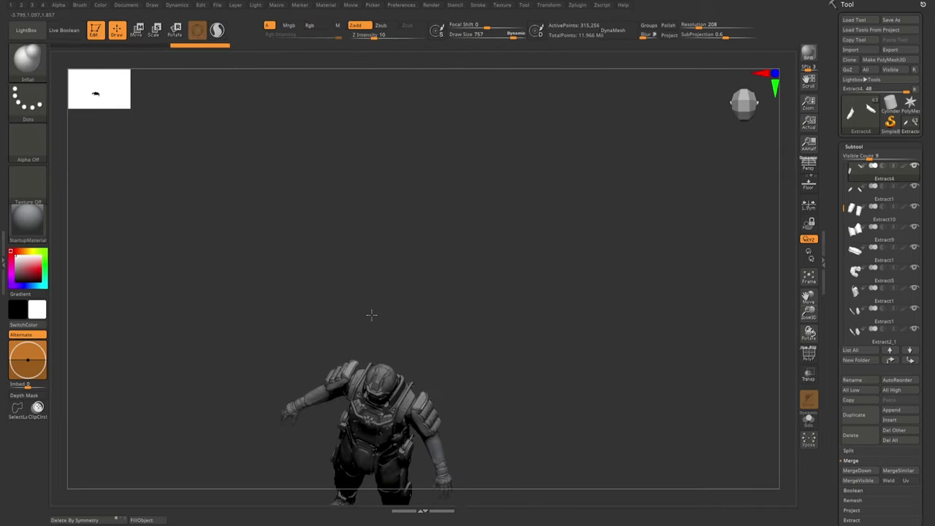
{"action": "left_click", "coordinate": [439, 439], "text": "alt"}
{"action": "mouse_move", "coordinate": [438, 438]}
{"action": "left_mouse_down"}
{"action": "mouse_move", "coordinate": [438, 455]}
{"action": "mouse_move", "coordinate": [487, 464]}
{"action": "mouse_move", "coordinate": [651, 331]}
{"action": "left_mouse_up"}
{"action": "left_click", "coordinate": [438, 439], "text": "alt"}
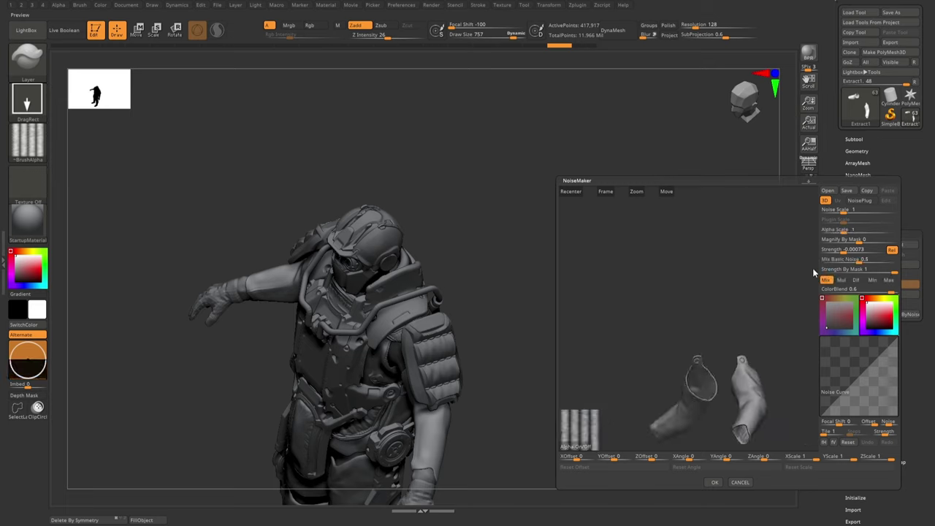
- Apply the NoiseMaker stitched quilt pattern to the Extract1 sleeve piece
{"action": "left_click_drag", "start_coordinate": [736, 337], "coordinate": [850, 236]}
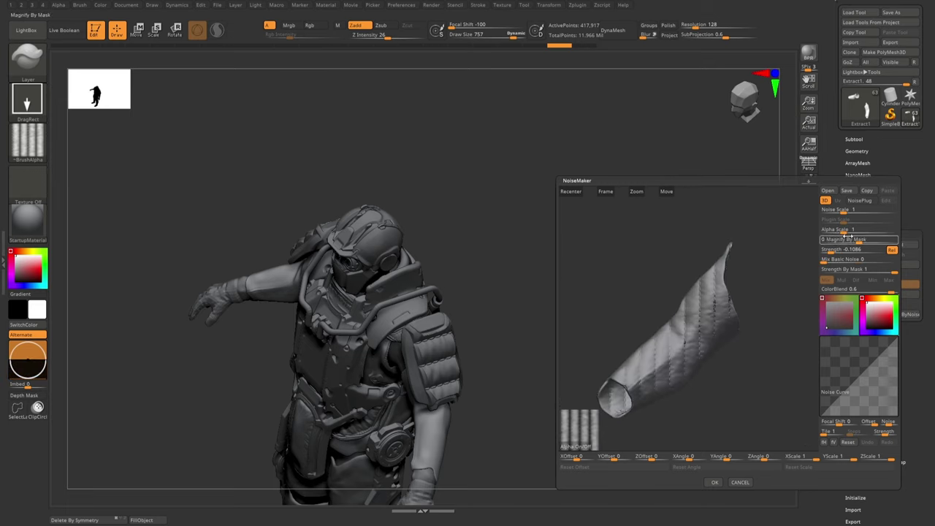
{"action": "left_click", "coordinate": [715, 482]}
{"action": "mouse_move", "coordinate": [502, 380]}
{"action": "left_mouse_down"}
{"action": "mouse_move", "coordinate": [575, 339]}
{"action": "mouse_move", "coordinate": [500, 402]}
{"action": "left_mouse_up"}
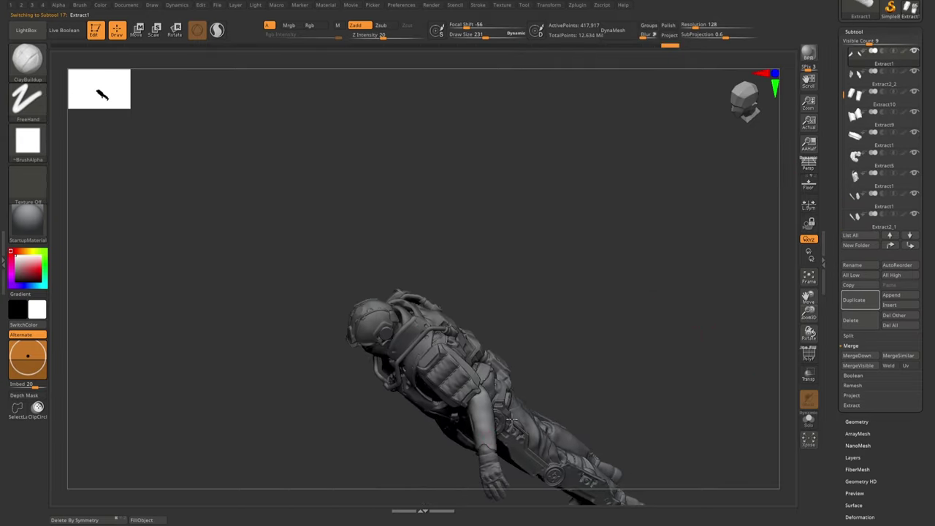
- Solo the Extract4 arm guard and clip its end off with a straight ClipCurve cut
{"action": "left_click_drag", "start_coordinate": [511, 389], "coordinate": [484, 395]}
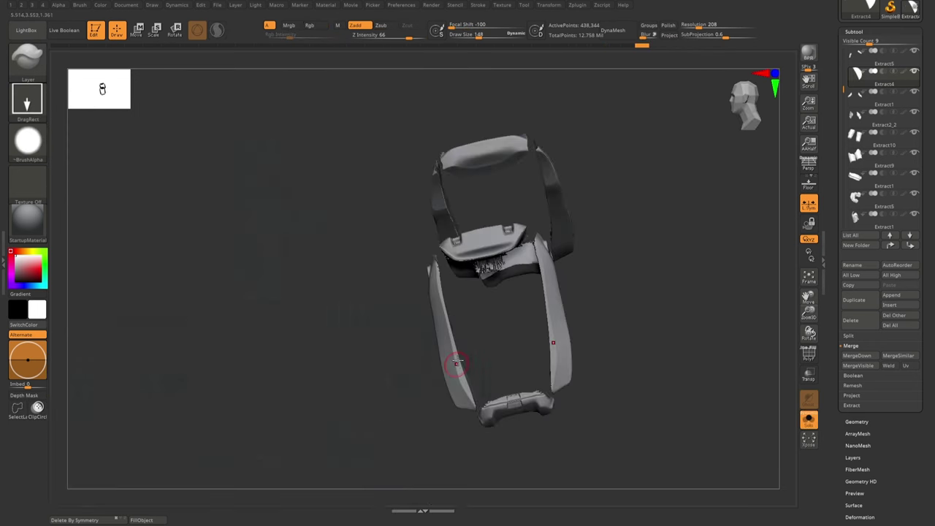
{"action": "right_click_drag", "start_coordinate": [516, 357], "coordinate": [444, 381]}
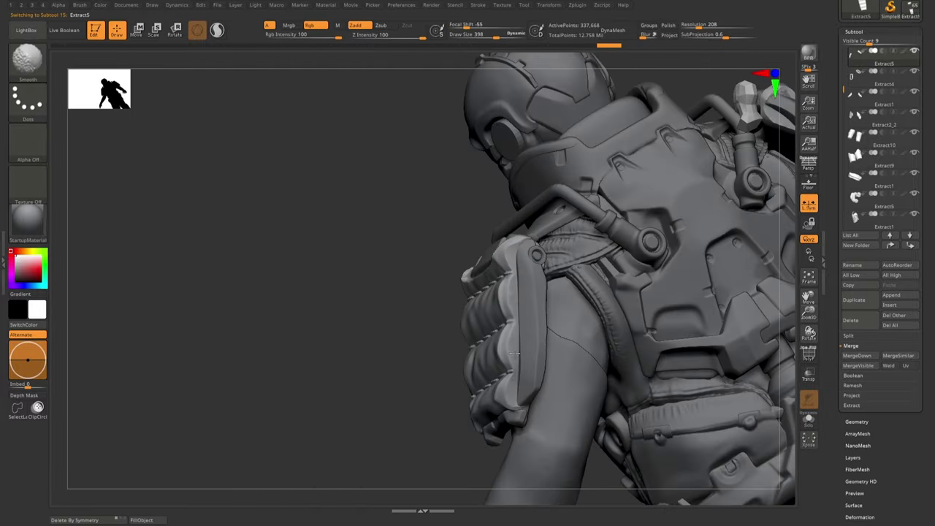
{"action": "mouse_move", "coordinate": [387, 329]}
{"action": "right_mouse_down"}
{"action": "mouse_move", "coordinate": [476, 344]}
{"action": "mouse_move", "coordinate": [501, 312]}
{"action": "mouse_move", "coordinate": [485, 310]}
{"action": "right_mouse_up"}
{"action": "left_click", "coordinate": [501, 313], "text": "alt"}
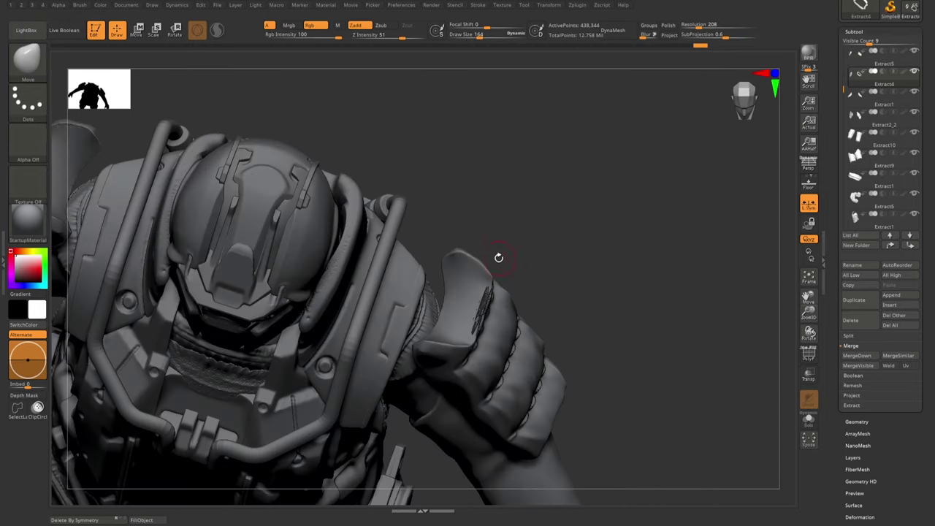
{"action": "left_click", "coordinate": [474, 325], "text": "ctrl+shift"}
{"action": "left_click", "coordinate": [386, 375], "text": "ctrl+shift"}
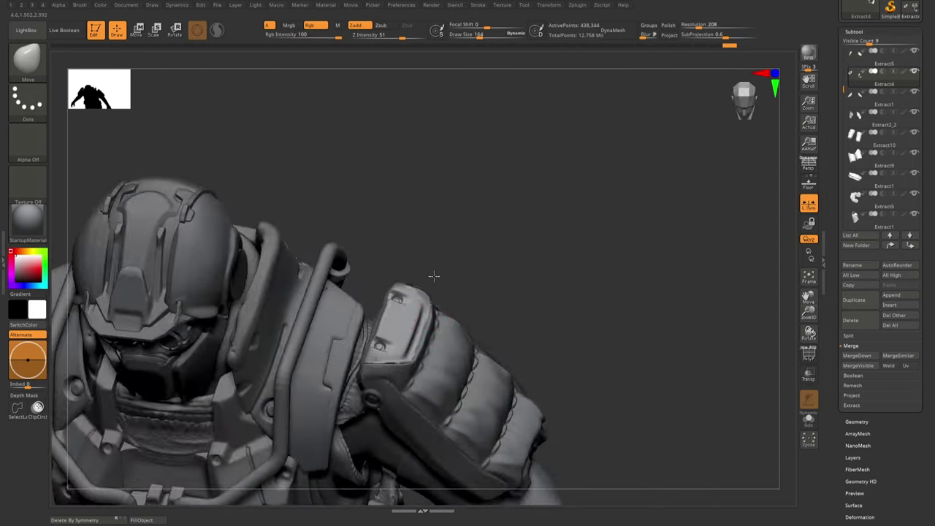
{"action": "right_click_drag", "start_coordinate": [375, 347], "coordinate": [395, 345]}
{"action": "left_click_drag", "start_coordinate": [395, 346], "coordinate": [457, 348], "text": "ctrl+shift"}
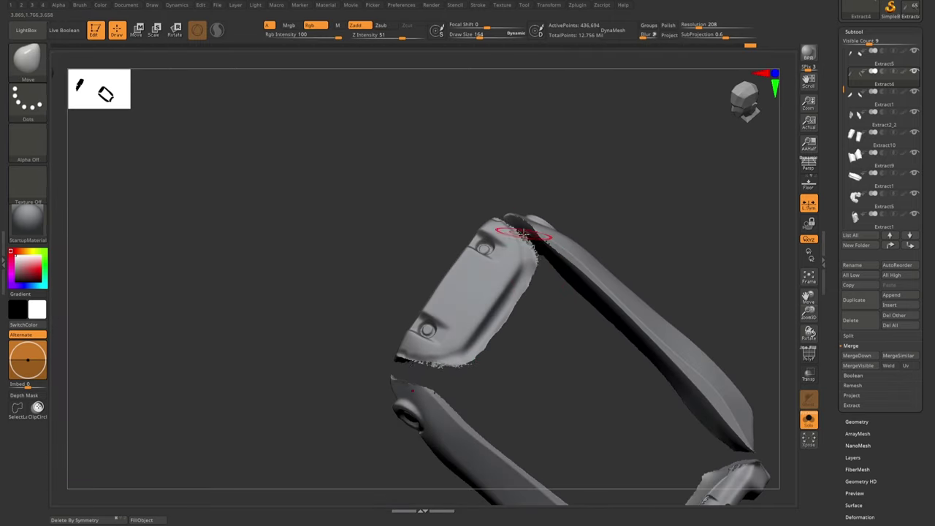
{"action": "left_click", "coordinate": [468, 365], "text": "ctrl+shift"}
{"action": "left_click_drag", "start_coordinate": [486, 201], "coordinate": [527, 243], "text": "ctrl+shift"}
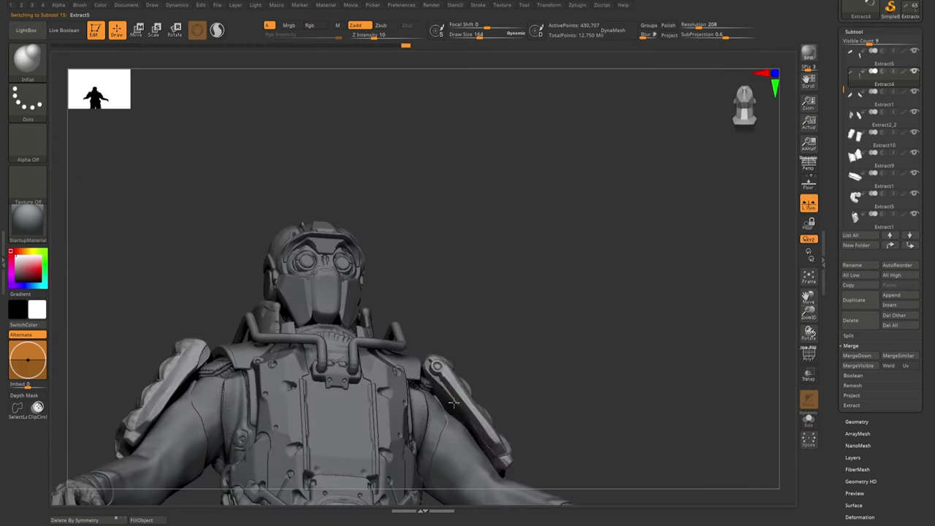
{"action": "mouse_move", "coordinate": [501, 424]}
{"action": "right_mouse_down"}
{"action": "mouse_move", "coordinate": [484, 412]}
{"action": "mouse_move", "coordinate": [542, 455]}
{"action": "mouse_move", "coordinate": [482, 424]}
{"action": "right_mouse_up"}
- Cycle through the Extract4, Recovered_Tool and Extract2 subtools while orbiting to an upright back view
{"action": "left_click", "coordinate": [542, 455], "text": "alt"}
{"action": "left_click", "coordinate": [482, 424], "text": "alt"}
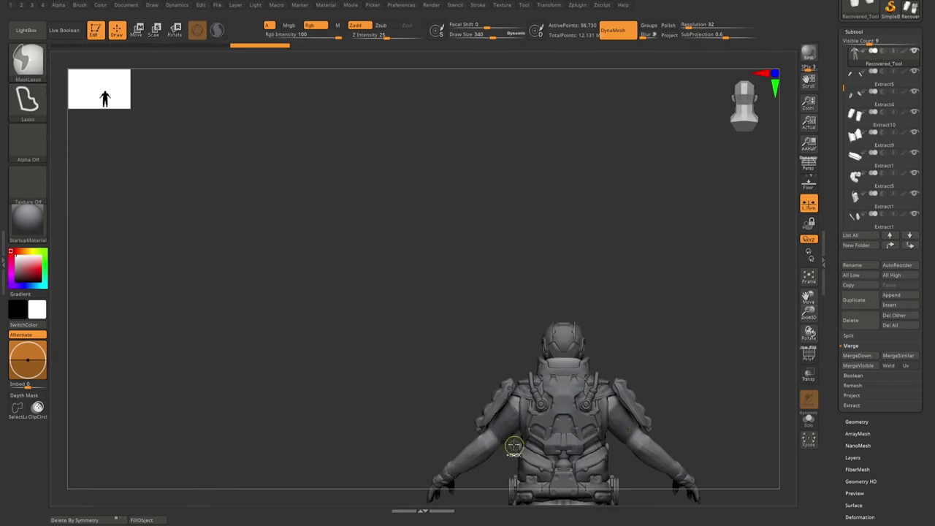
{"action": "right_click_drag", "start_coordinate": [484, 328], "coordinate": [488, 426]}
{"action": "left_click", "coordinate": [488, 426], "text": "alt"}
{"action": "key", "text": "s"}
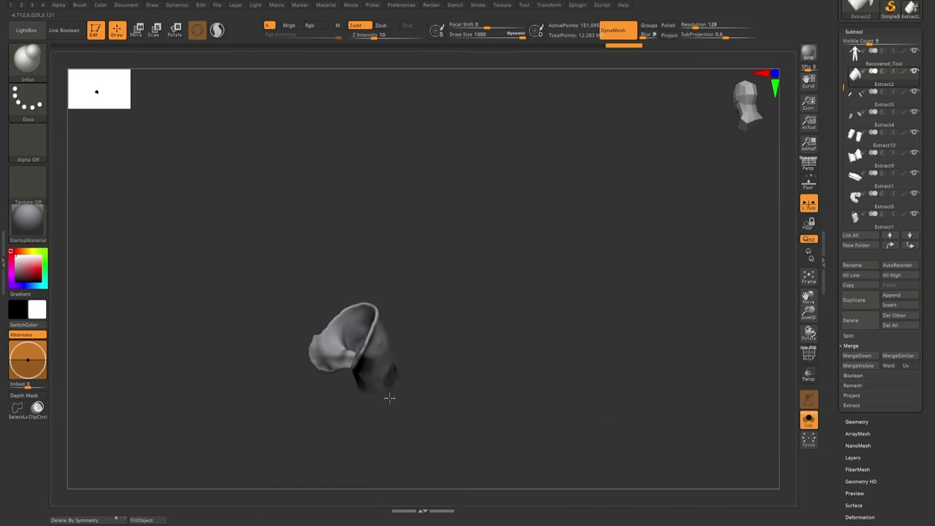
{"action": "right_click_drag", "start_coordinate": [491, 437], "coordinate": [426, 369]}
{"action": "left_click", "coordinate": [425, 369], "text": "alt"}
{"action": "mouse_move", "coordinate": [393, 398]}
{"action": "right_mouse_down"}
{"action": "mouse_move", "coordinate": [428, 344]}
{"action": "mouse_move", "coordinate": [374, 353]}
{"action": "right_mouse_up"}
{"action": "left_click", "coordinate": [386, 314], "text": "ctrl+shift"}
{"action": "left_click", "coordinate": [511, 438], "text": "ctrl+shift"}
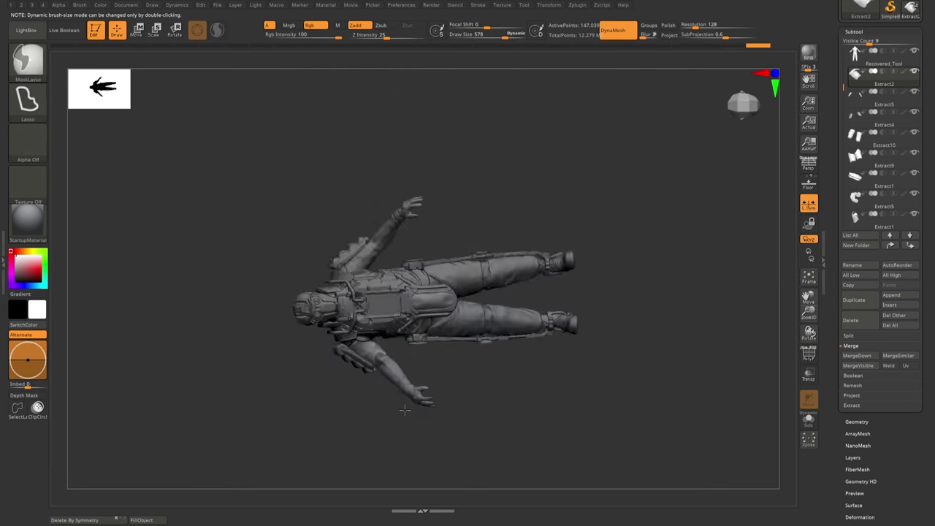
{"action": "right_click_drag", "start_coordinate": [428, 415], "coordinate": [370, 353]}
- Bring back the whole character in front view and select the Standard brush
{"action": "right_click", "coordinate": [341, 383]}
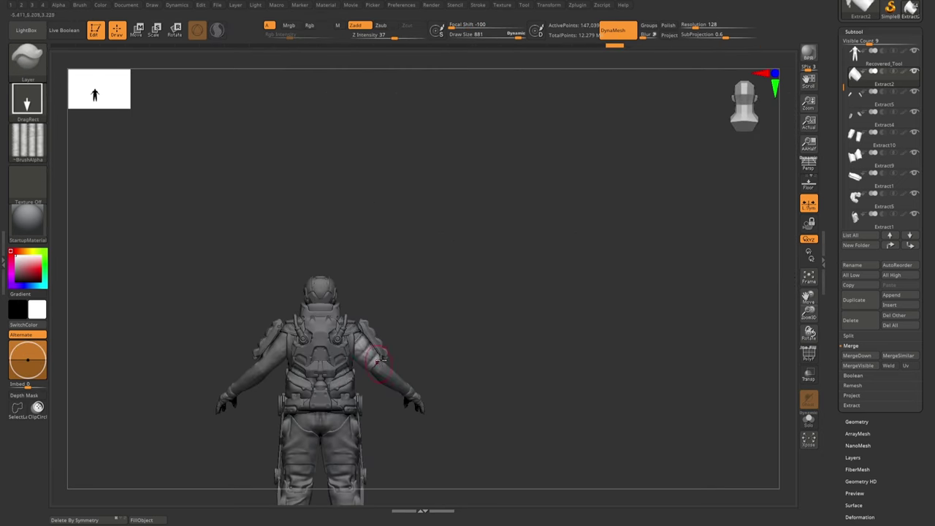
{"action": "right_click_drag", "start_coordinate": [411, 403], "coordinate": [366, 379]}
{"action": "right_click", "coordinate": [380, 431]}
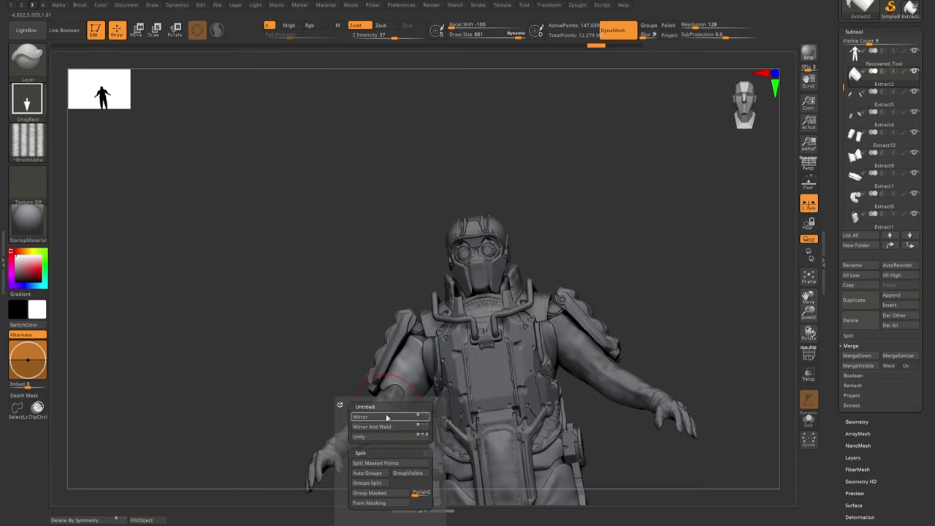
{"action": "right_click", "coordinate": [541, 351]}
{"action": "mouse_move", "coordinate": [541, 351]}
{"action": "right_mouse_down"}
{"action": "mouse_move", "coordinate": [401, 355]}
{"action": "mouse_move", "coordinate": [369, 318]}
{"action": "right_mouse_up"}
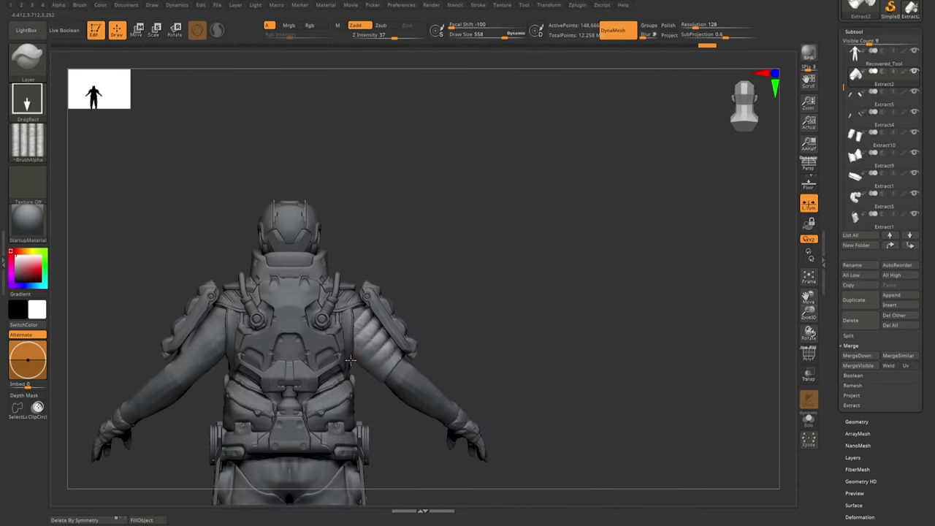
{"action": "right_click", "coordinate": [369, 317]}
{"action": "left_click", "coordinate": [402, 277]}
- Give the brush a detailing alpha and zoom in on the upper back and shoulder
{"action": "left_click", "coordinate": [28, 139]}
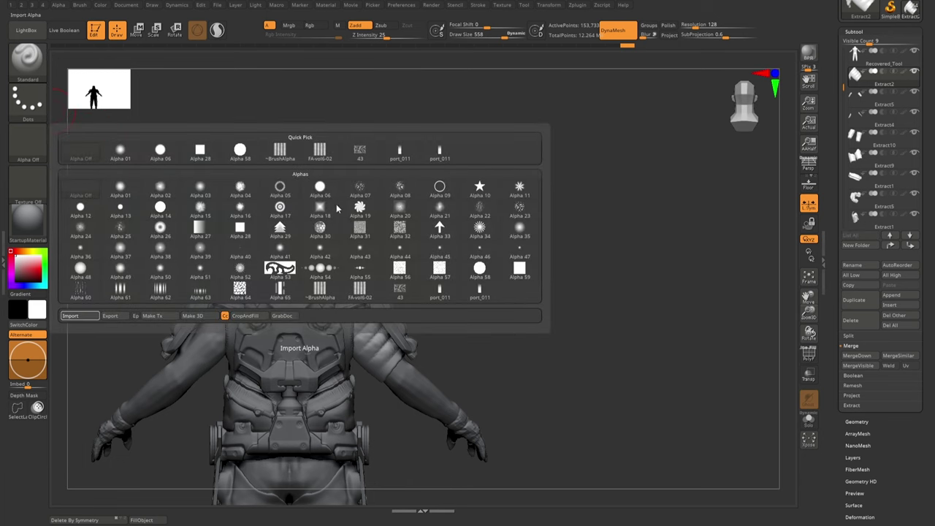
{"action": "left_click", "coordinate": [320, 292]}
{"action": "right_click_drag", "start_coordinate": [321, 314], "coordinate": [361, 360], "text": "alt"}
{"action": "key", "text": "s"}
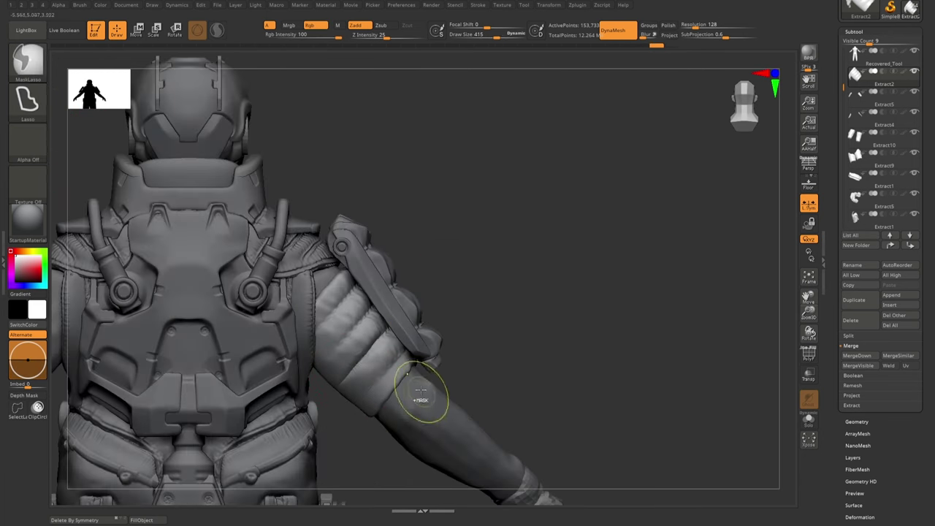
- Solo the sleeve piece to inspect it, then frame the whole character in front view
{"action": "key", "text": "alt+s"}
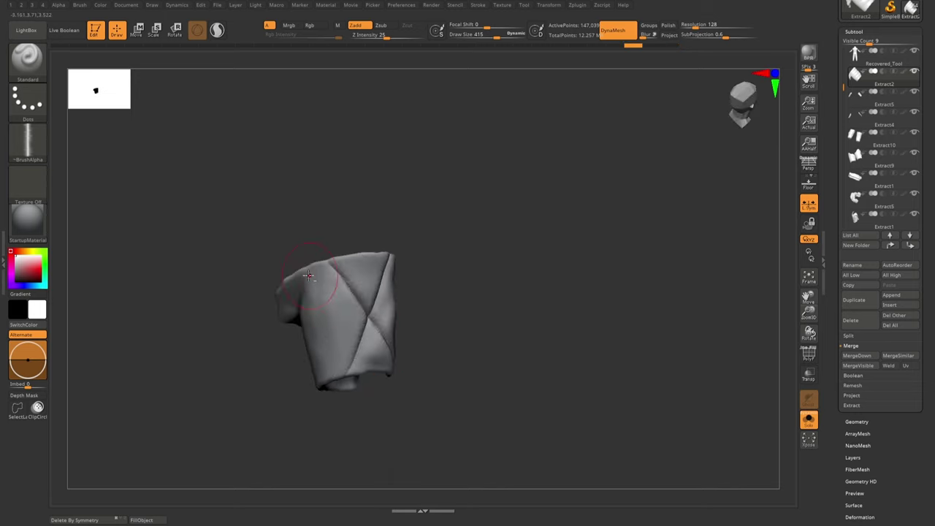
{"action": "mouse_move", "coordinate": [330, 264]}
{"action": "right_mouse_down"}
{"action": "mouse_move", "coordinate": [422, 340]}
{"action": "mouse_move", "coordinate": [434, 376]}
{"action": "right_mouse_up"}
{"action": "key", "text": "alt+s"}
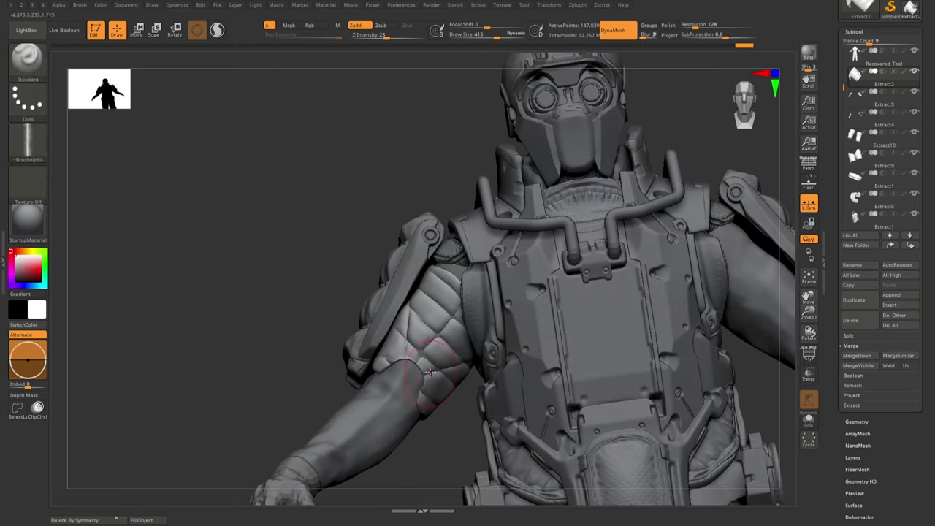
{"action": "key", "text": "f"}
{"action": "mouse_move", "coordinate": [428, 386]}
{"action": "right_mouse_down"}
{"action": "mouse_move", "coordinate": [449, 386]}
{"action": "mouse_move", "coordinate": [436, 388]}
{"action": "right_mouse_up"}
- Isolate the arm piece and switch to the Layer brush with rectangle strokes at strength 56
{"action": "key", "text": "b"}
{"action": "key", "text": "s"}
{"action": "key", "text": "t"}
{"action": "key", "text": "alt+s"}
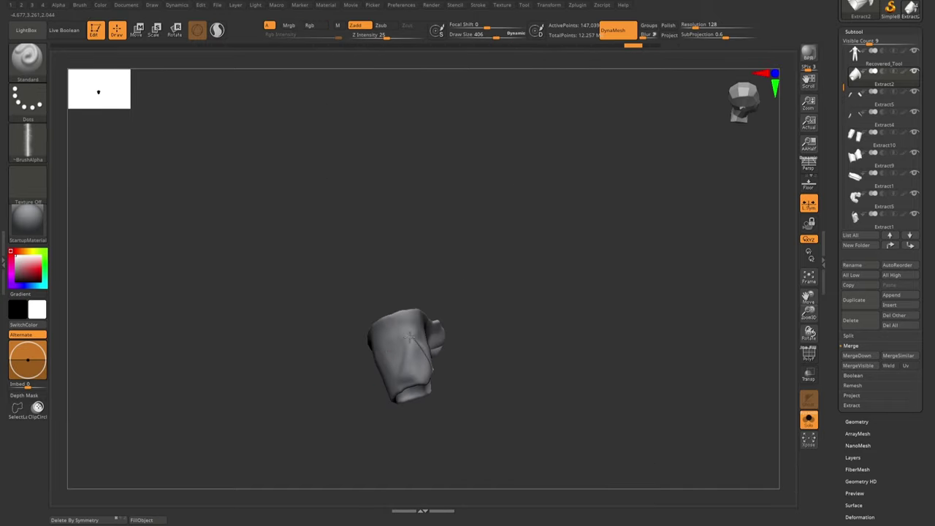
{"action": "key", "text": "alt+s"}
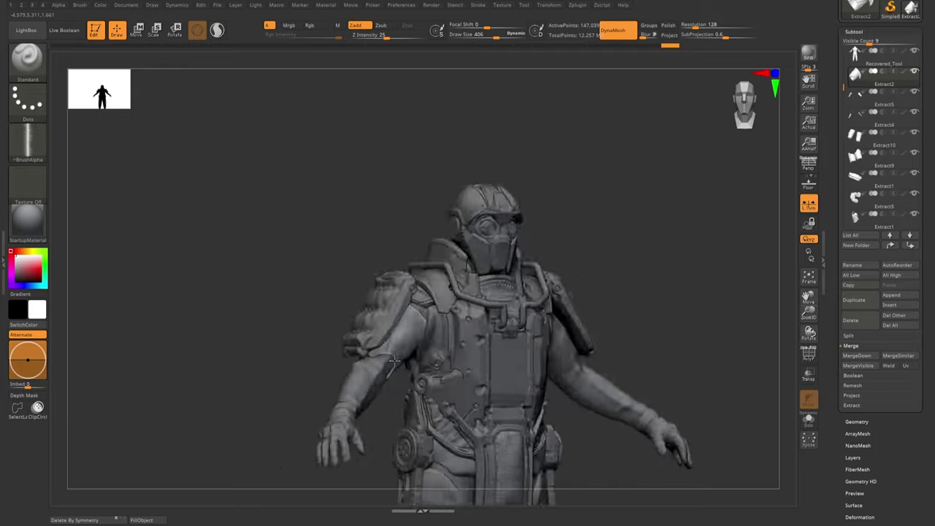
{"action": "key", "text": "alt+s"}
{"action": "key", "text": "b"}
{"action": "left_click", "coordinate": [412, 317]}
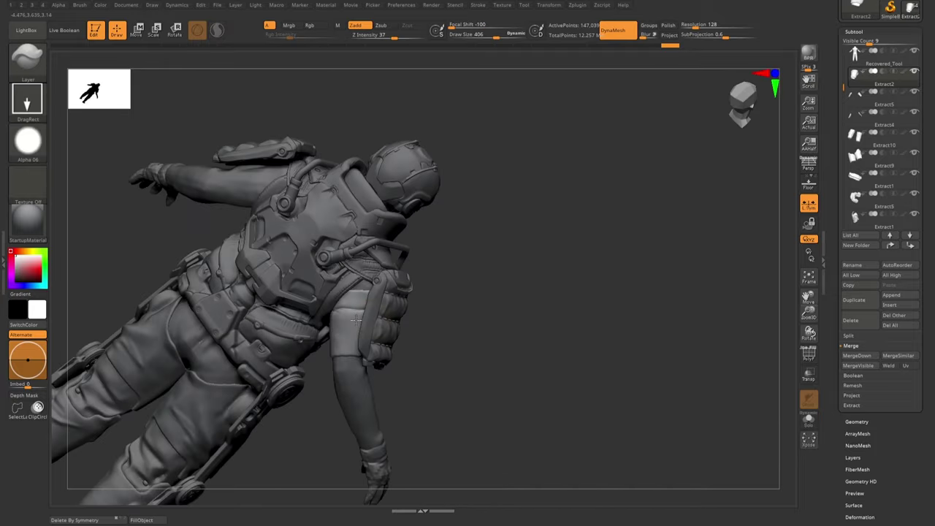
{"action": "key", "text": "space"}
- Show the whole character again in three-quarter view and return to the Standard brush
{"action": "right_click_drag", "start_coordinate": [373, 315], "coordinate": [362, 323]}
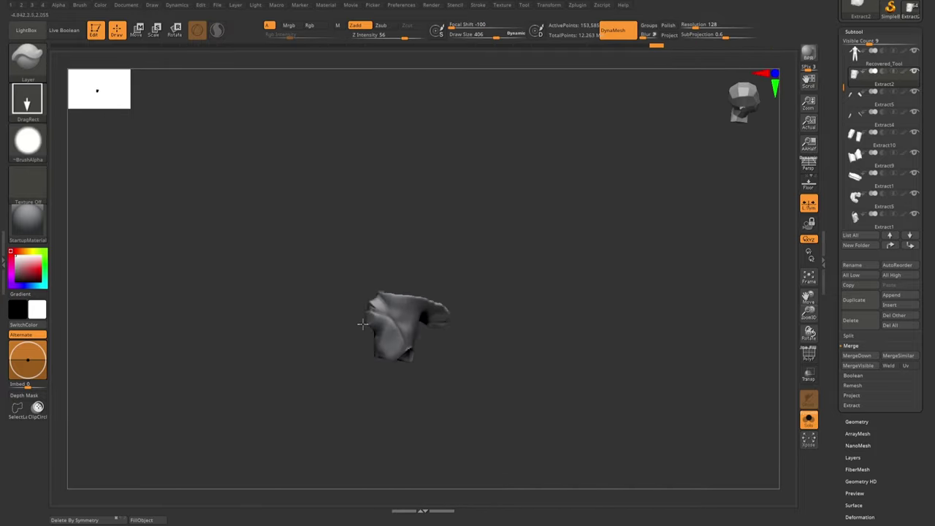
{"action": "key", "text": "alt+s"}
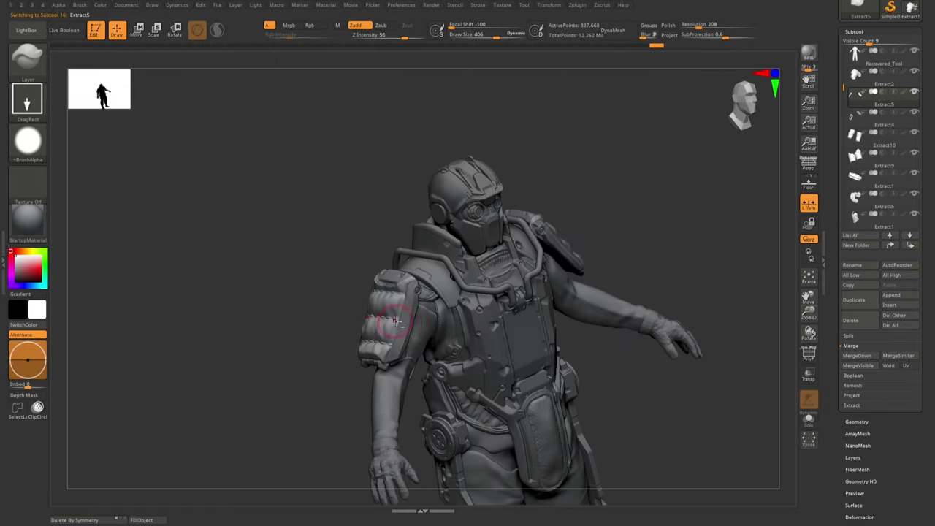
{"action": "left_click_drag", "start_coordinate": [657, 182], "coordinate": [621, 219]}
{"action": "key", "text": "b"}
{"action": "left_click", "coordinate": [422, 335]}
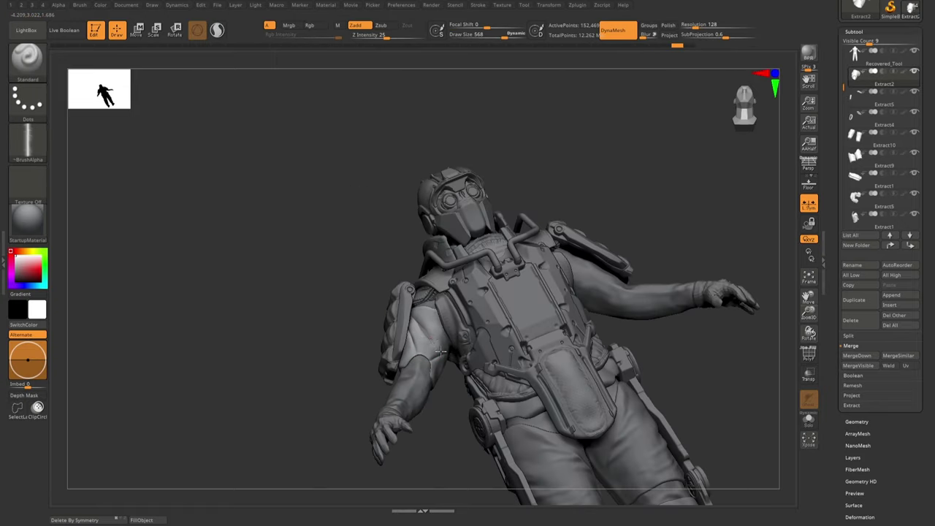
{"action": "mouse_move", "coordinate": [440, 351]}
{"action": "right_mouse_down", "text": "alt"}
{"action": "mouse_move", "coordinate": [448, 387]}
{"action": "mouse_move", "coordinate": [434, 375]}
{"action": "right_mouse_up", "text": "alt"}
{"action": "key", "text": "space"}
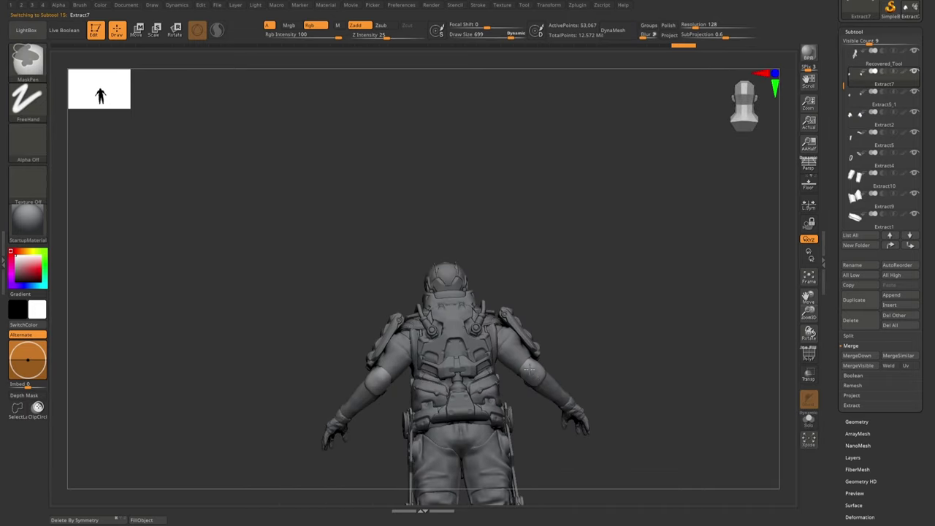
- Orbit to a rear three-quarter view of the soldier and open the brush alpha library
{"action": "key", "text": "space"}
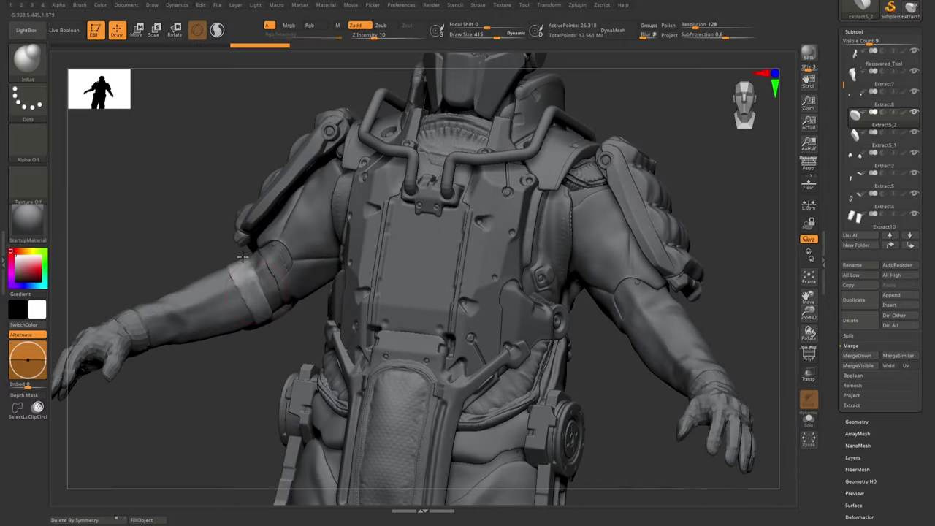
{"action": "left_click_drag", "start_coordinate": [255, 285], "coordinate": [270, 164]}
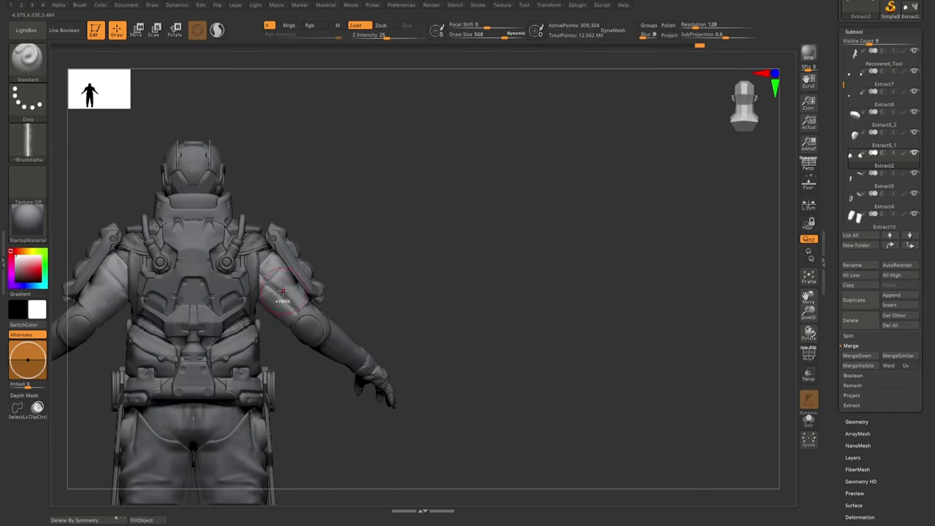
{"action": "key", "text": "space"}
{"action": "left_click_drag", "start_coordinate": [285, 276], "coordinate": [130, 197]}
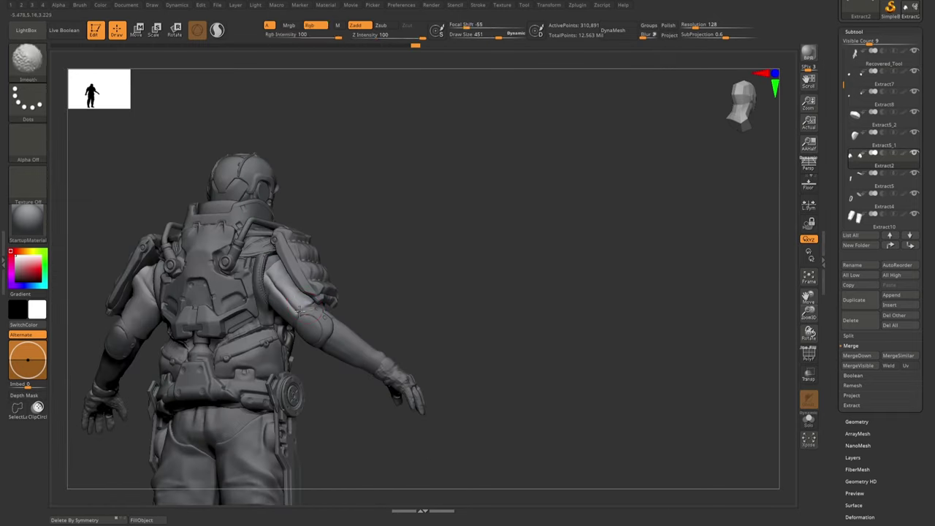
{"action": "key", "text": "space"}
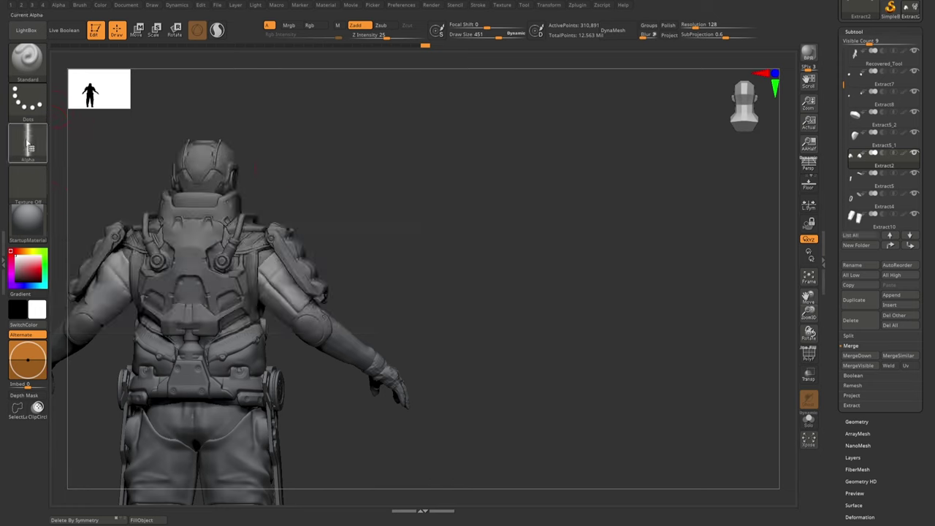
{"action": "left_click", "coordinate": [27, 135]}
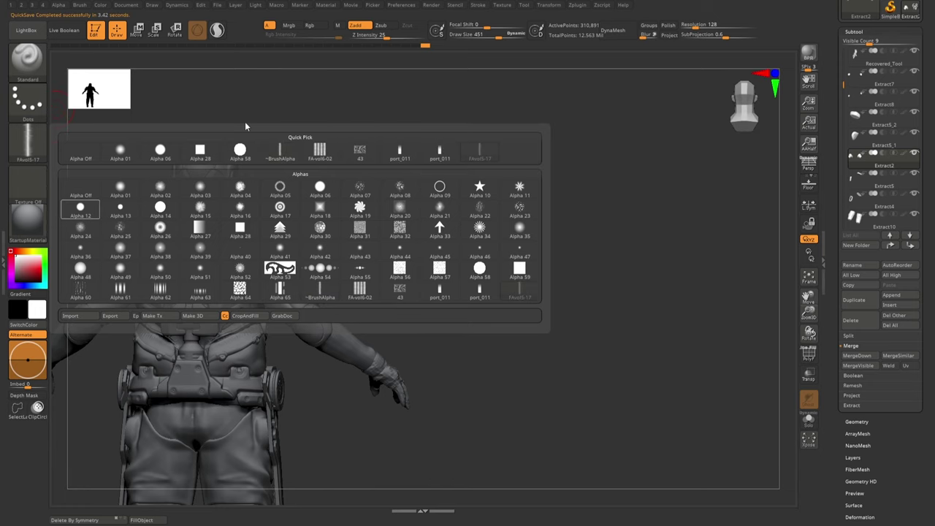
- Choose a new brush alpha and orbit to look down on the whole soldier
{"action": "left_click", "coordinate": [320, 209]}
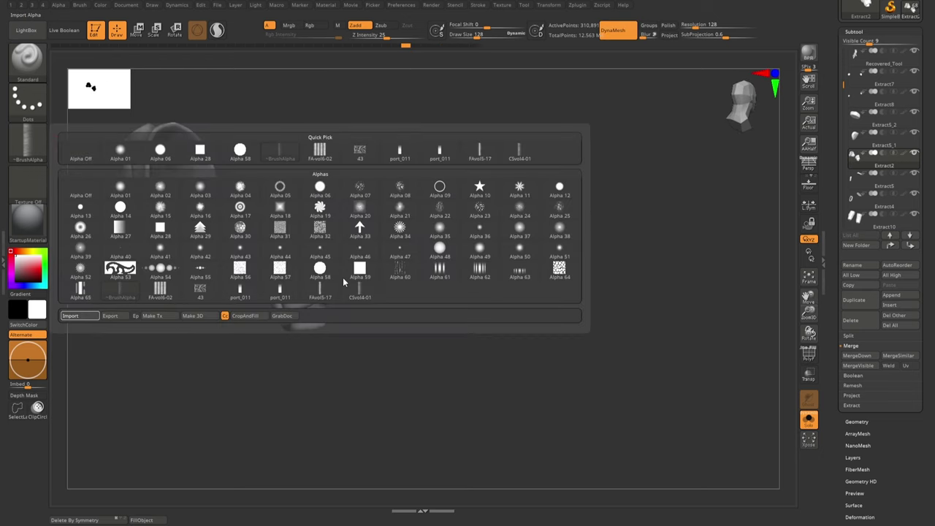
{"action": "left_click", "coordinate": [350, 189]}
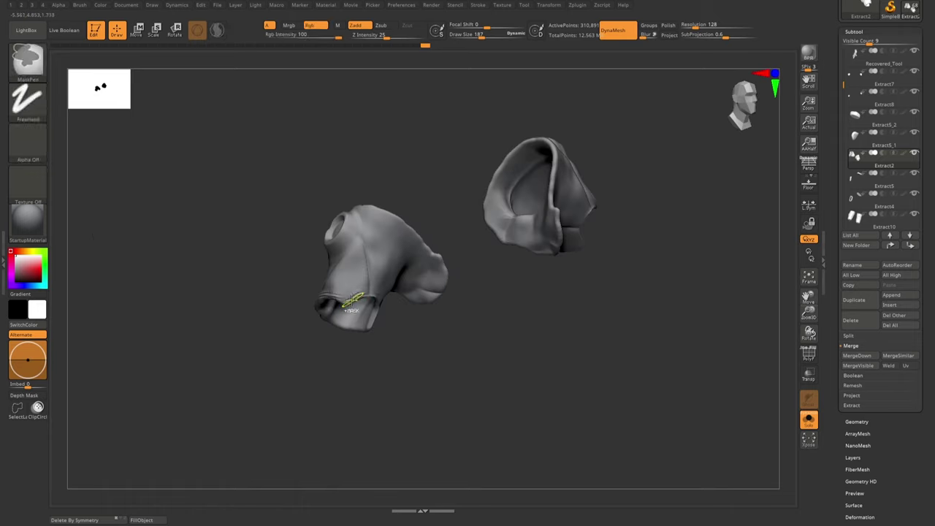
{"action": "left_click_drag", "start_coordinate": [347, 301], "coordinate": [479, 314]}
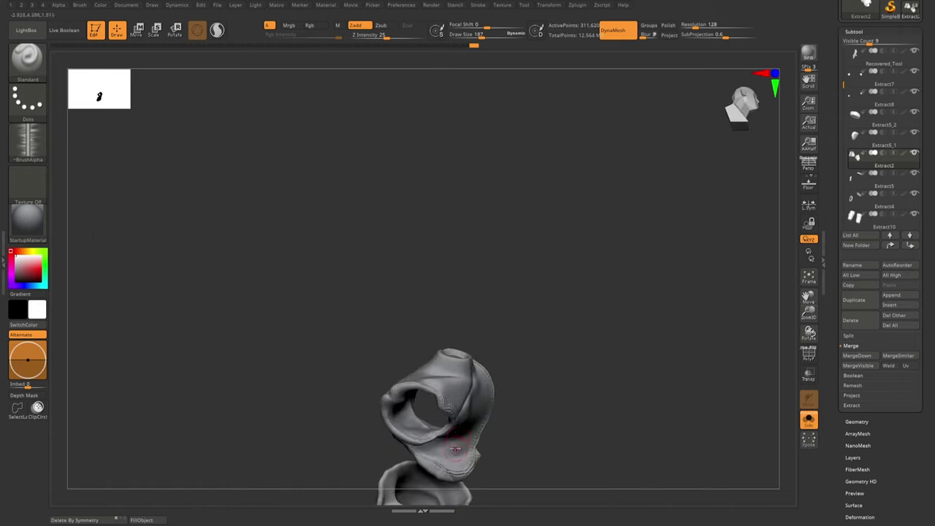
{"action": "left_click_drag", "start_coordinate": [480, 314], "coordinate": [405, 289]}
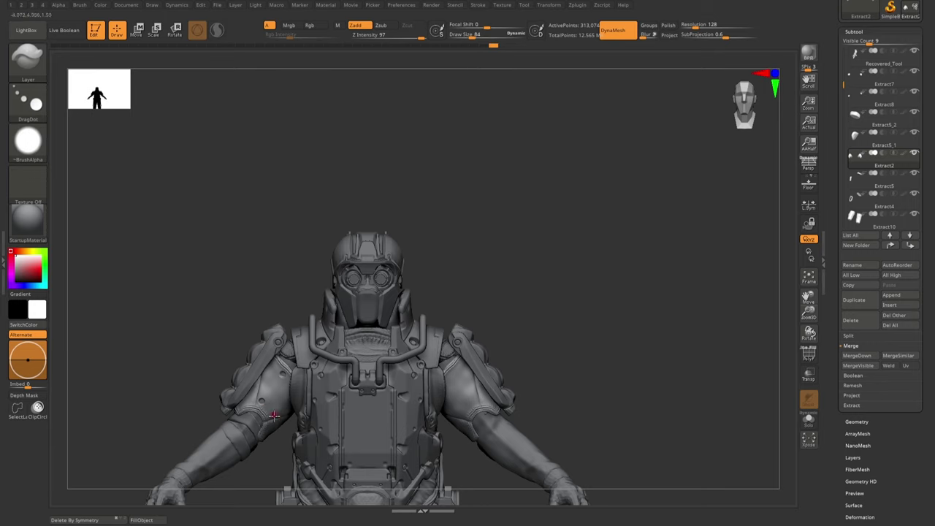
- Isolate the two shoulder pads and inspect the Extract5_2 and Extract5_1 pieces
{"action": "key", "text": "ctrl+shift+f"}
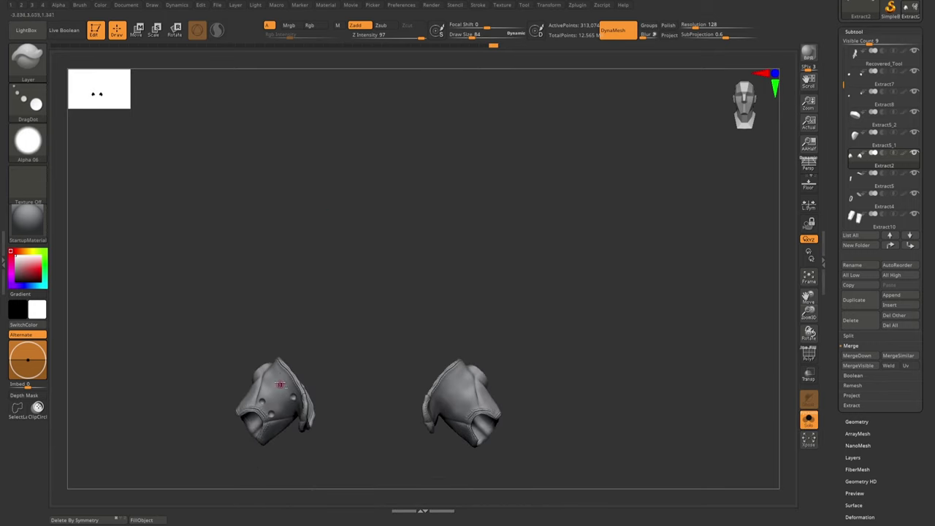
{"action": "mouse_move", "coordinate": [279, 384]}
{"action": "left_mouse_down"}
{"action": "mouse_move", "coordinate": [446, 375]}
{"action": "mouse_move", "coordinate": [370, 338]}
{"action": "left_mouse_up"}
{"action": "left_click", "coordinate": [344, 344], "text": "alt"}
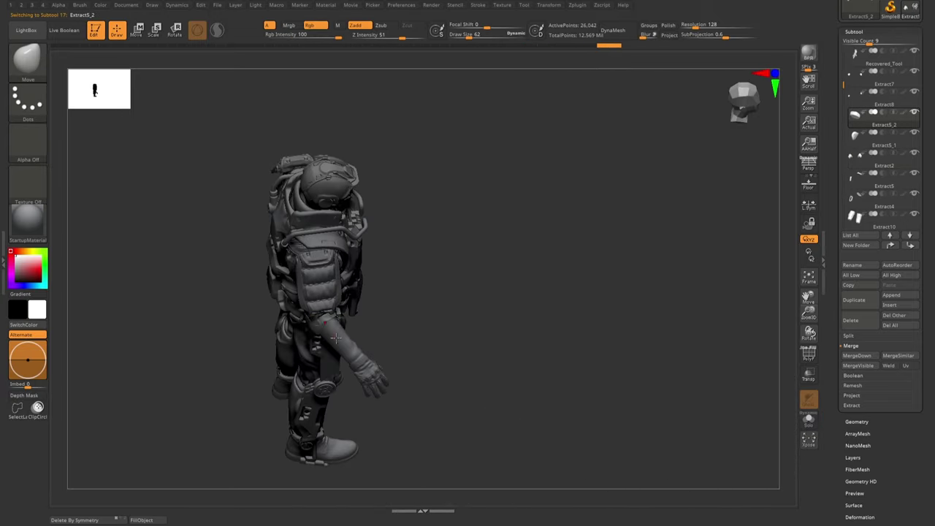
{"action": "left_click_drag", "start_coordinate": [334, 337], "coordinate": [306, 306]}
{"action": "left_click", "coordinate": [306, 307], "text": "alt"}
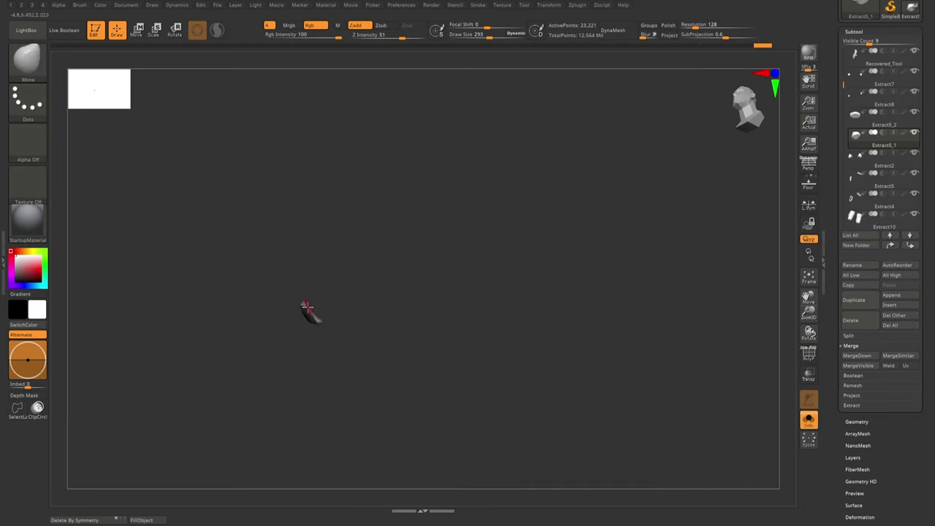
- Show the whole soldier from behind, check the Extract8 elbow pad, and select Extract3
{"action": "left_click_drag", "start_coordinate": [341, 335], "coordinate": [313, 292]}
{"action": "left_click", "coordinate": [313, 292], "text": "alt"}
{"action": "scroll", "coordinate": [308, 293], "scroll_direction": "up", "scroll_amount": 3}
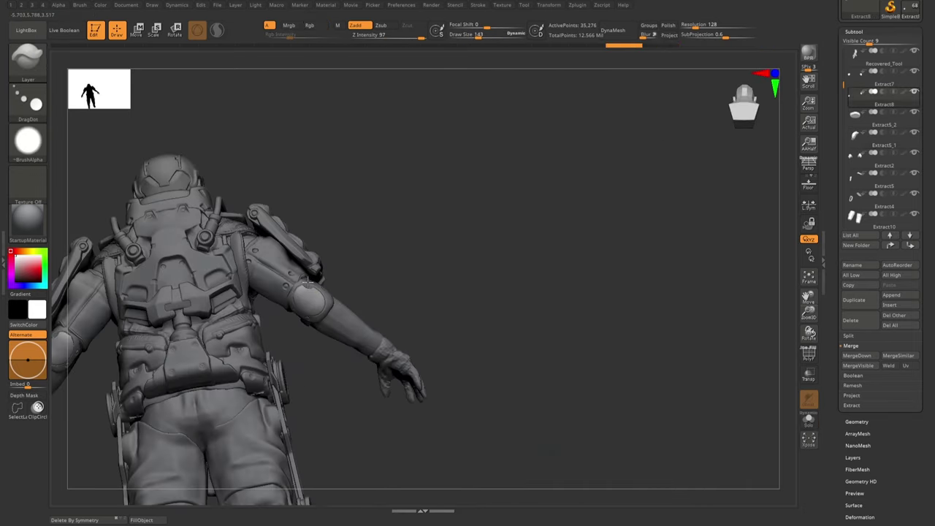
{"action": "scroll", "coordinate": [291, 292], "scroll_direction": "up", "scroll_amount": 3}
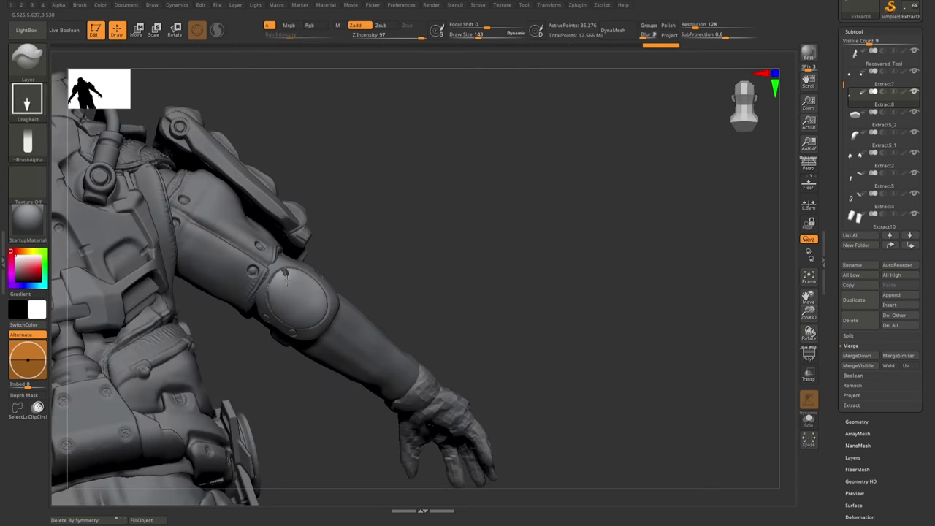
{"action": "right_click_drag", "start_coordinate": [286, 280], "coordinate": [302, 280]}
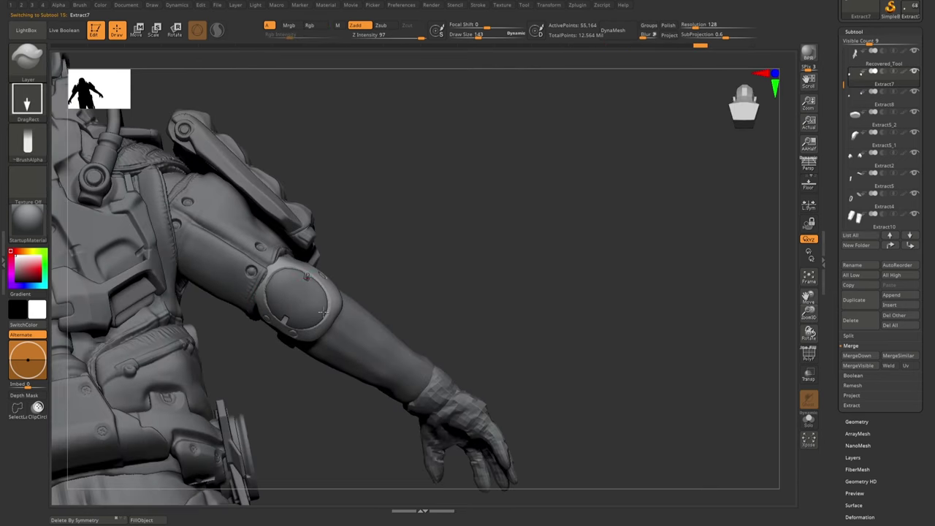
{"action": "right_click_drag", "start_coordinate": [322, 313], "coordinate": [216, 327]}
{"action": "left_click", "coordinate": [216, 327], "text": "alt"}
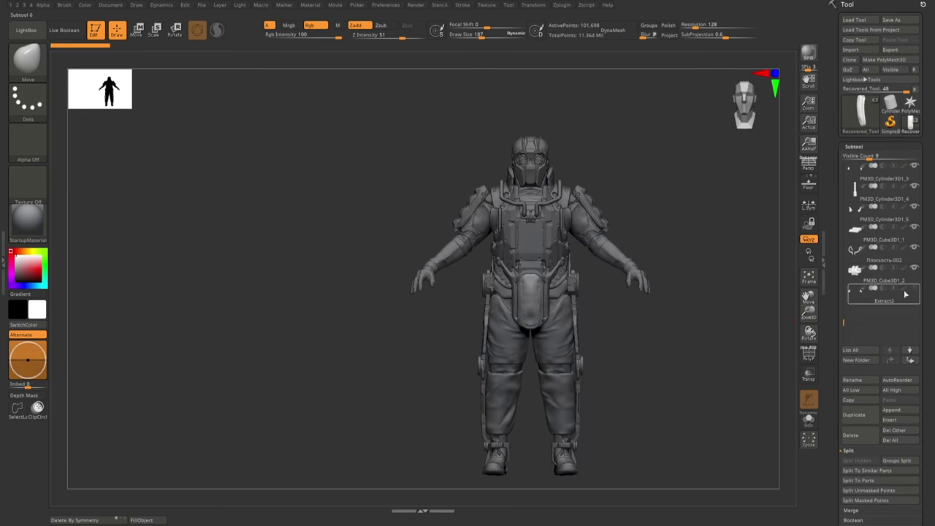
- Select the Recovered_Tool body, then Extract5_2, orbiting the soldier to a three-quarter view
{"action": "left_click_drag", "start_coordinate": [759, 307], "coordinate": [681, 334]}
{"action": "left_click", "coordinate": [677, 338], "text": "alt"}
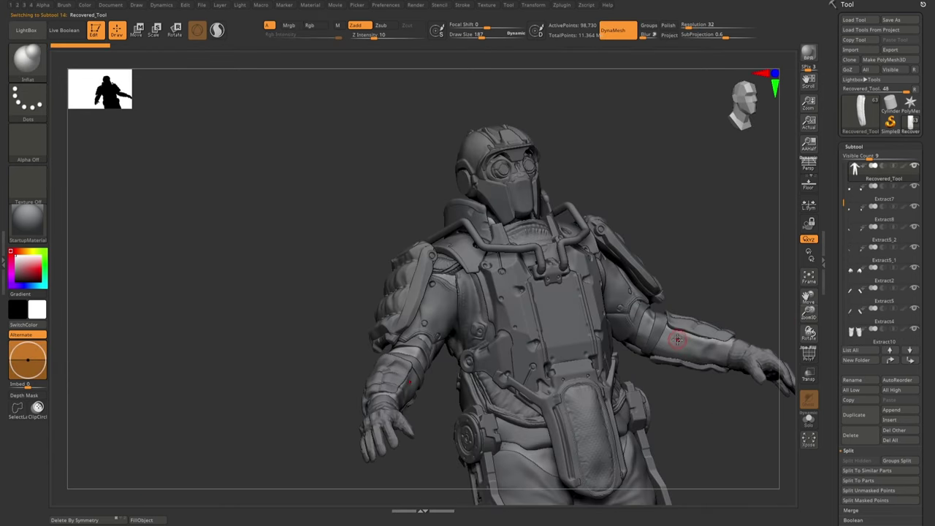
{"action": "right_click_drag", "start_coordinate": [729, 339], "coordinate": [706, 363]}
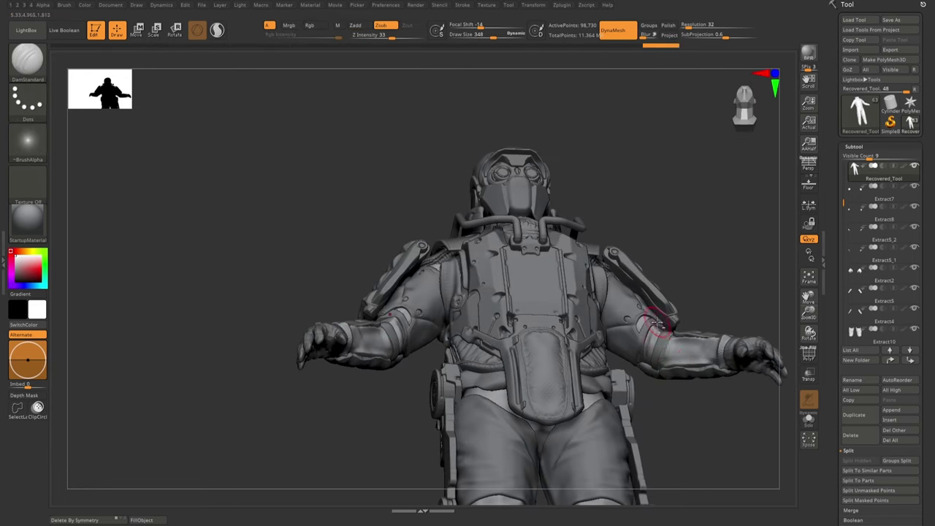
{"action": "mouse_move", "coordinate": [658, 322]}
{"action": "right_mouse_down"}
{"action": "mouse_move", "coordinate": [726, 380]}
{"action": "mouse_move", "coordinate": [625, 320]}
{"action": "mouse_move", "coordinate": [380, 284]}
{"action": "right_mouse_up"}
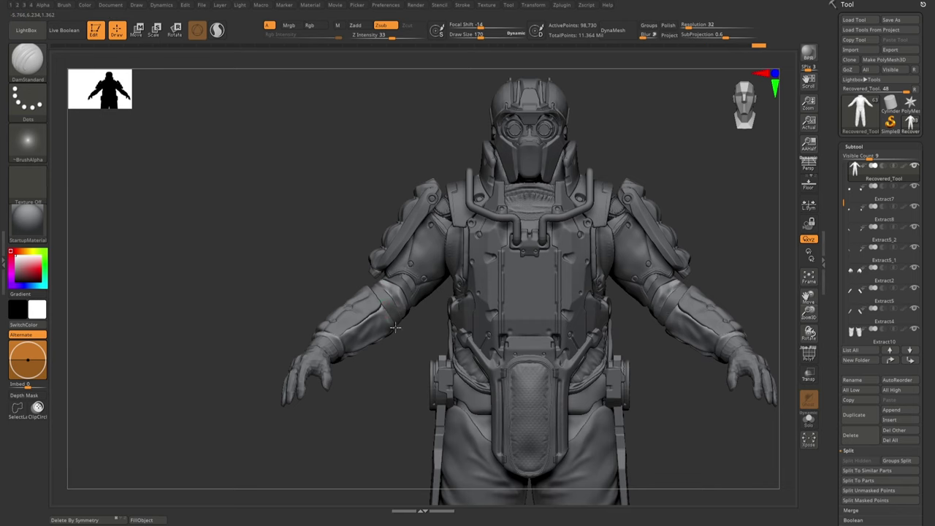
{"action": "mouse_move", "coordinate": [395, 327]}
{"action": "right_mouse_down"}
{"action": "mouse_move", "coordinate": [409, 322]}
{"action": "mouse_move", "coordinate": [428, 285]}
{"action": "mouse_move", "coordinate": [428, 314]}
{"action": "mouse_move", "coordinate": [417, 300]}
{"action": "mouse_move", "coordinate": [512, 219]}
{"action": "right_mouse_up"}
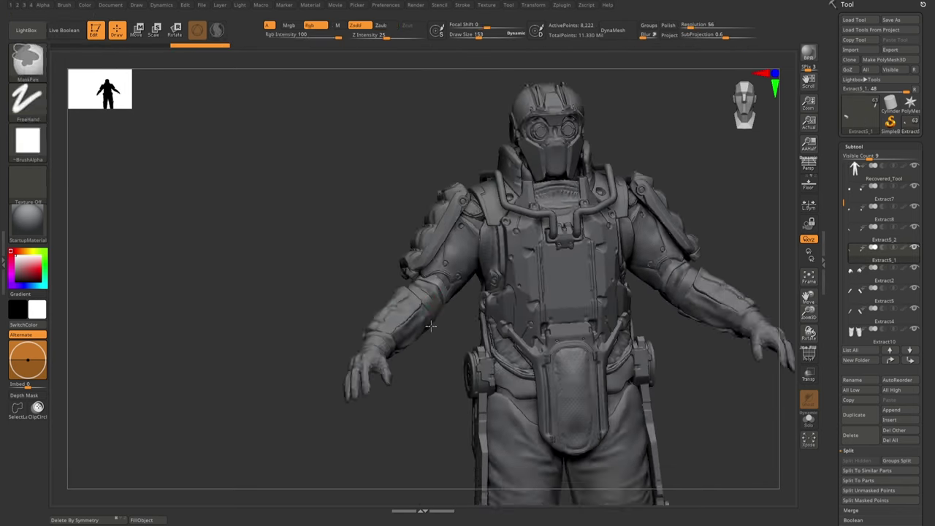
{"action": "left_click", "coordinate": [569, 139], "text": "alt"}
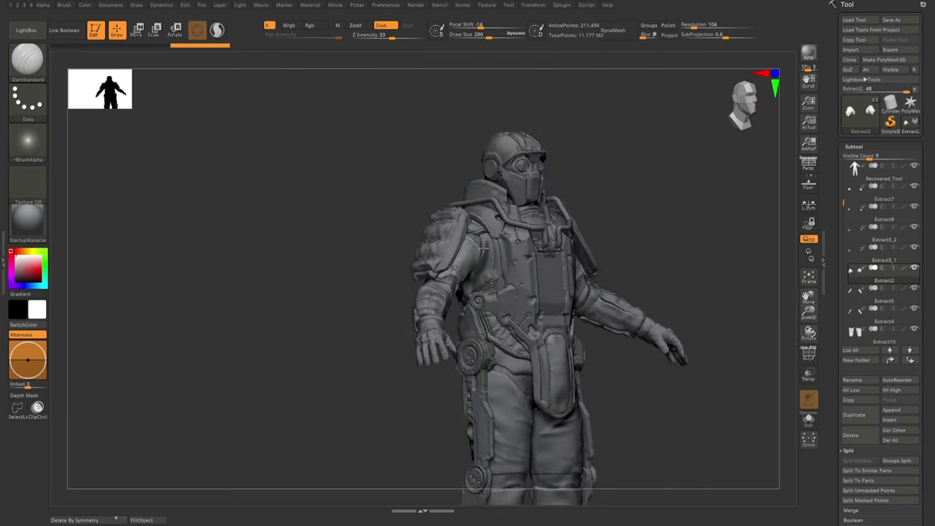
- Select Extract4, slice the shoulder armour with a clip curve, then select Extract2
{"action": "right_click_drag", "start_coordinate": [438, 293], "coordinate": [515, 245]}
{"action": "left_click", "coordinate": [515, 245], "text": "alt"}
{"action": "left_click_drag", "start_coordinate": [538, 186], "coordinate": [485, 258], "text": "ctrl+shift"}
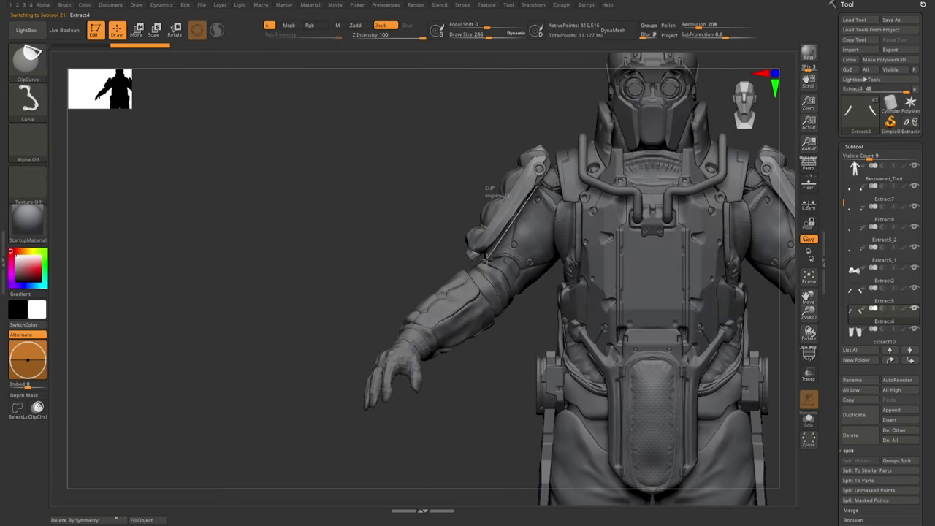
{"action": "right_click_drag", "start_coordinate": [576, 245], "coordinate": [511, 219]}
{"action": "key", "text": "f"}
{"action": "mouse_move", "coordinate": [409, 306]}
{"action": "right_mouse_down"}
{"action": "mouse_move", "coordinate": [555, 321]}
{"action": "mouse_move", "coordinate": [613, 358]}
{"action": "mouse_move", "coordinate": [417, 388]}
{"action": "mouse_move", "coordinate": [462, 418]}
{"action": "right_mouse_up"}
{"action": "left_click", "coordinate": [626, 372], "text": "alt"}
{"action": "key", "text": "f"}
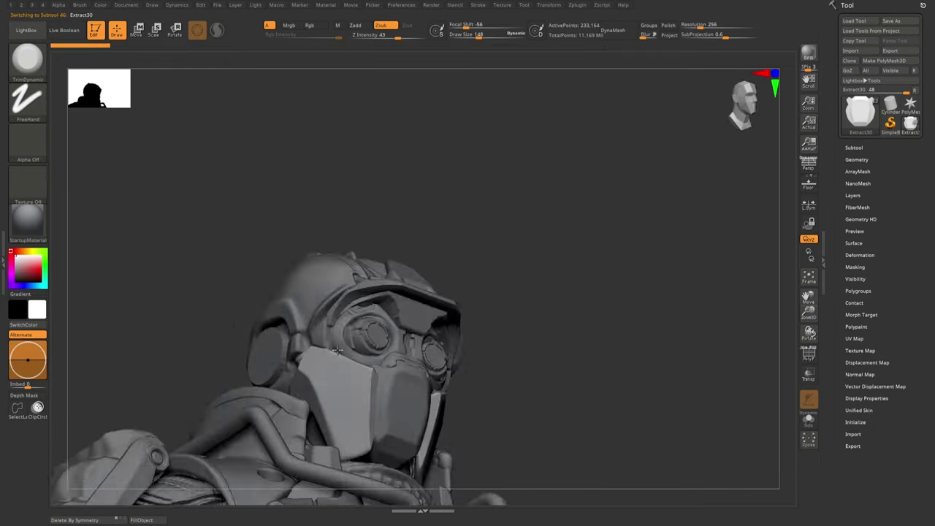
- Isolate the helmet's two cheek plates, then show the full model and select Extract36_01
{"action": "key", "text": "space"}
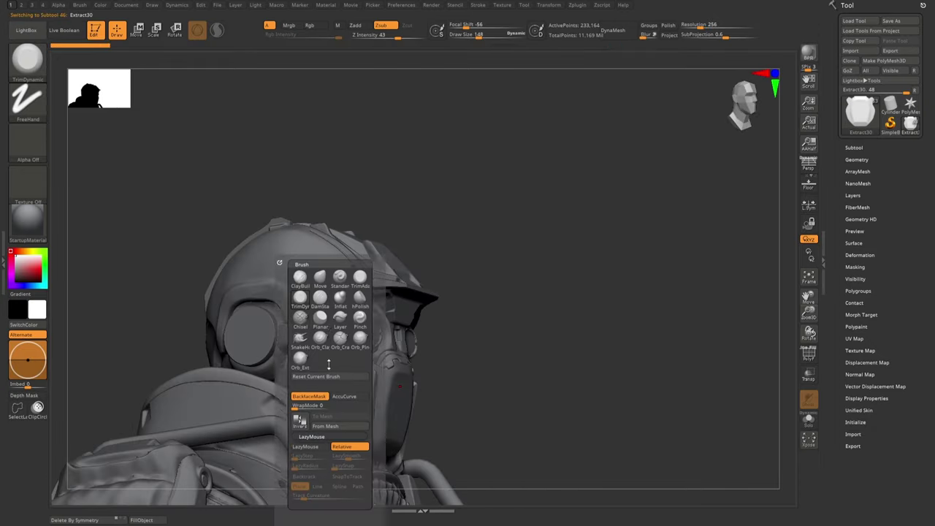
{"action": "right_click_drag", "start_coordinate": [413, 396], "coordinate": [306, 414]}
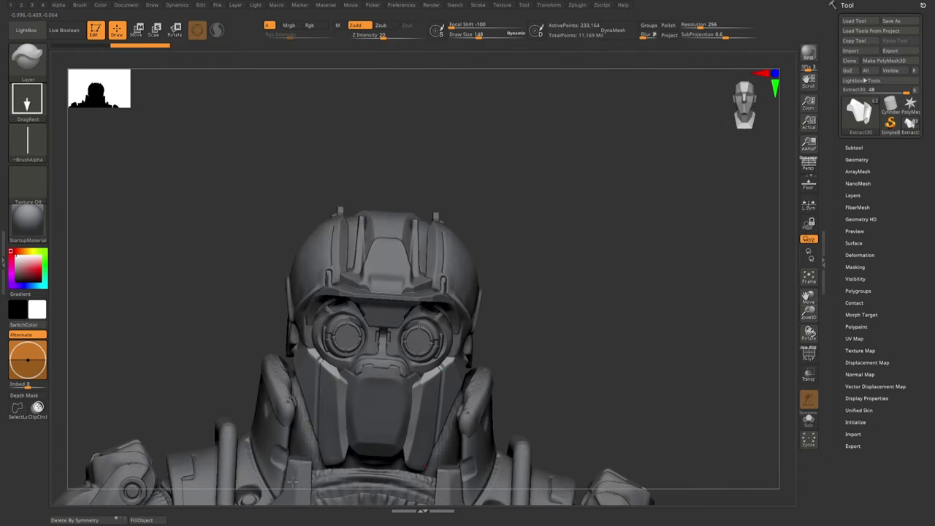
{"action": "right_click_drag", "start_coordinate": [292, 482], "coordinate": [425, 407]}
{"action": "left_click", "coordinate": [424, 407], "text": "alt"}
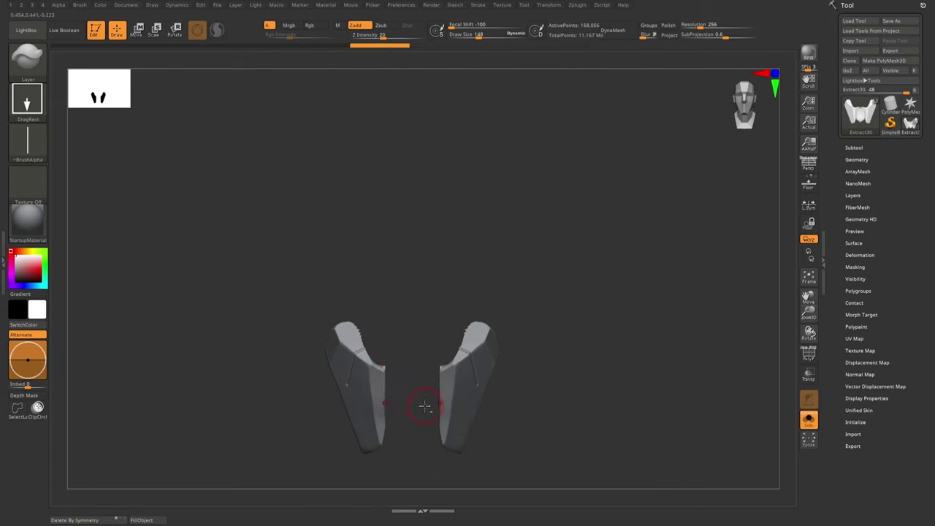
{"action": "left_click", "coordinate": [383, 374], "text": "alt"}
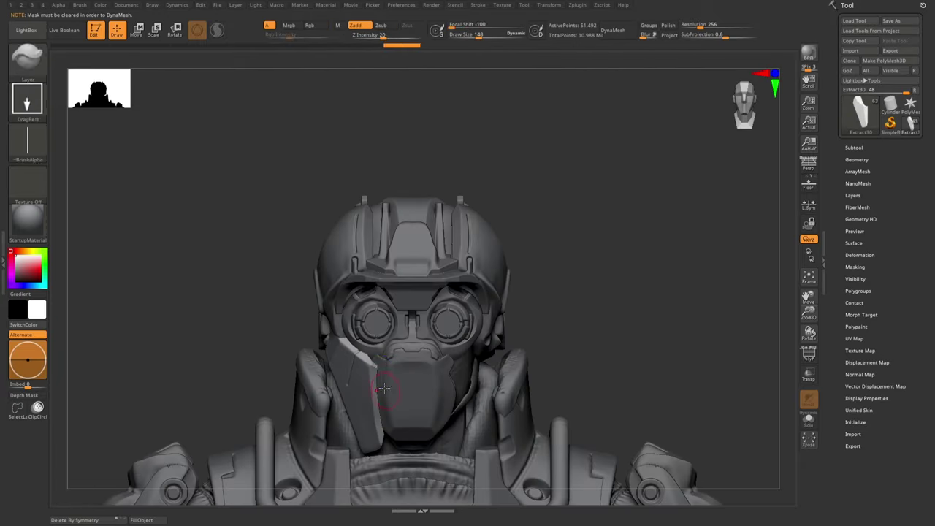
{"action": "right_click_drag", "start_coordinate": [383, 389], "coordinate": [407, 381]}
{"action": "left_click", "coordinate": [407, 381], "text": "alt"}
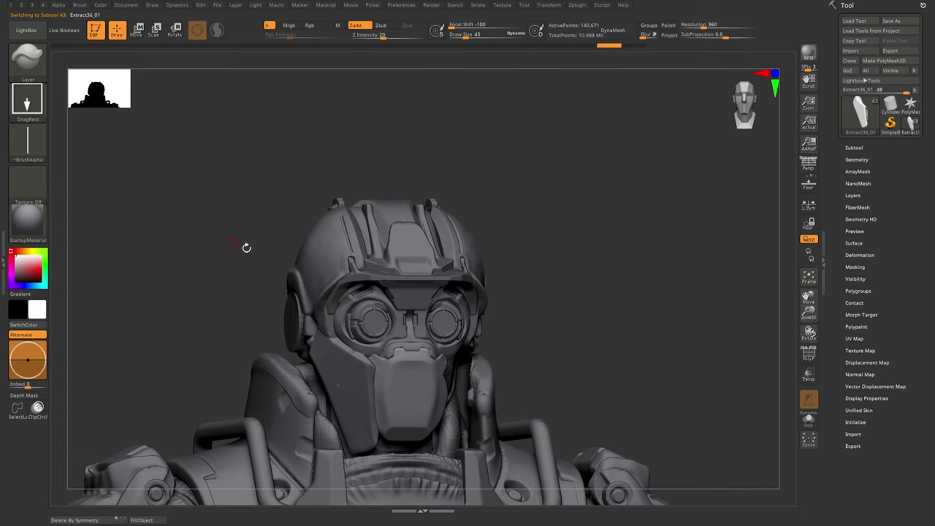
- Give the brush a vertical gradient alpha and use the Layer brush on Extract36_01
{"action": "left_click", "coordinate": [27, 139]}
{"action": "left_click", "coordinate": [372, 92]}
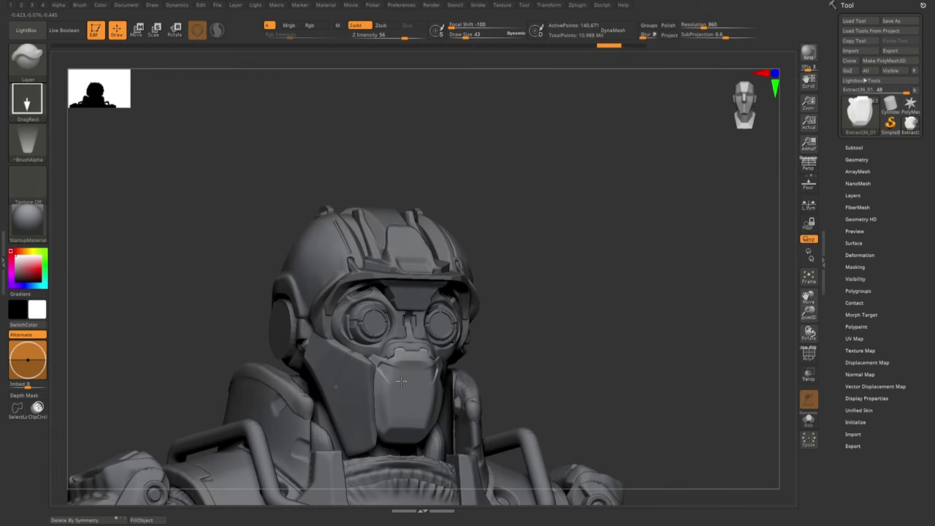
{"action": "mouse_move", "coordinate": [401, 381]}
{"action": "right_mouse_down"}
{"action": "mouse_move", "coordinate": [384, 374]}
{"action": "mouse_move", "coordinate": [440, 374]}
{"action": "mouse_move", "coordinate": [304, 387]}
{"action": "mouse_move", "coordinate": [307, 351]}
{"action": "mouse_move", "coordinate": [259, 376]}
{"action": "mouse_move", "coordinate": [373, 442]}
{"action": "mouse_move", "coordinate": [359, 355]}
{"action": "mouse_move", "coordinate": [274, 403]}
{"action": "right_mouse_up"}
{"action": "key", "text": "b"}
{"action": "key", "text": "l"}
{"action": "key", "text": "a"}
{"action": "left_click", "coordinate": [311, 380], "text": "alt"}
- Polish the cheek panels with hPolish across Extract27, Extract35, Extract30 and Extract36_01
{"action": "key", "text": "b"}
{"action": "key", "text": "h"}
{"action": "key", "text": "p"}
{"action": "left_click", "coordinate": [260, 376], "text": "alt"}
{"action": "left_click", "coordinate": [374, 442], "text": "alt"}
{"action": "left_click", "coordinate": [274, 402], "text": "alt"}
{"action": "mouse_move", "coordinate": [296, 445]}
{"action": "right_mouse_down"}
{"action": "mouse_move", "coordinate": [380, 431]}
{"action": "mouse_move", "coordinate": [395, 439]}
{"action": "mouse_move", "coordinate": [343, 409]}
{"action": "mouse_move", "coordinate": [380, 420]}
{"action": "mouse_move", "coordinate": [343, 417]}
{"action": "mouse_move", "coordinate": [381, 420]}
{"action": "mouse_move", "coordinate": [357, 416]}
{"action": "mouse_move", "coordinate": [384, 408]}
{"action": "mouse_move", "coordinate": [351, 405]}
{"action": "mouse_move", "coordinate": [385, 398]}
{"action": "right_mouse_up"}
{"action": "left_click", "coordinate": [394, 438], "text": "alt"}
{"action": "key", "text": "q"}
- Shape the Extract30 cheek panel with the Move brush, then ClayBuildup on Extract36_01
{"action": "left_click", "coordinate": [343, 409], "text": "alt"}
{"action": "key", "text": "w"}
{"action": "key", "text": "q"}
{"action": "left_click", "coordinate": [383, 408], "text": "alt"}
{"action": "key", "text": "b"}
{"action": "key", "text": "c"}
- Polish the Extract36_01 vent area again, check it in Solo, and return to ClayBuildup
{"action": "key", "text": "b"}
{"action": "left_click", "coordinate": [378, 400], "text": "alt"}
{"action": "key", "text": "b"}
{"action": "key", "text": "h"}
{"action": "key", "text": "p"}
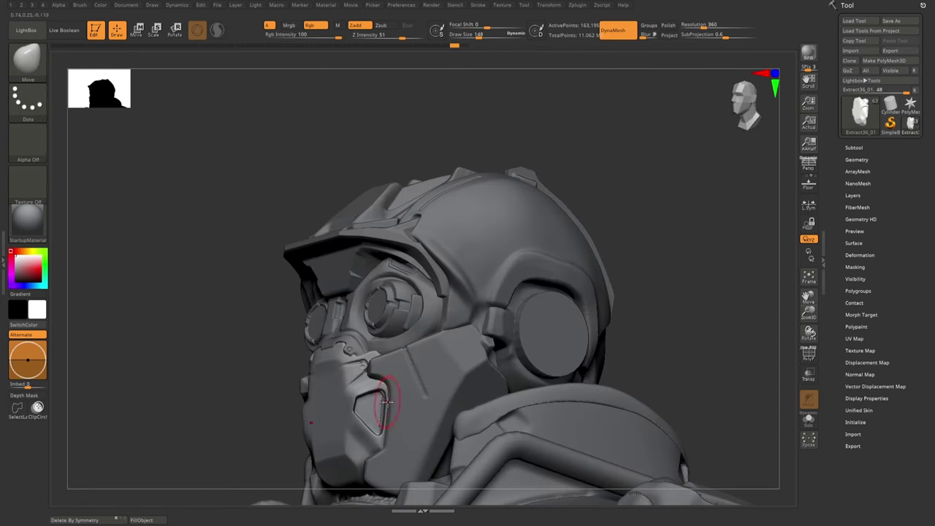
{"action": "key", "text": "ctrl+shift+s"}
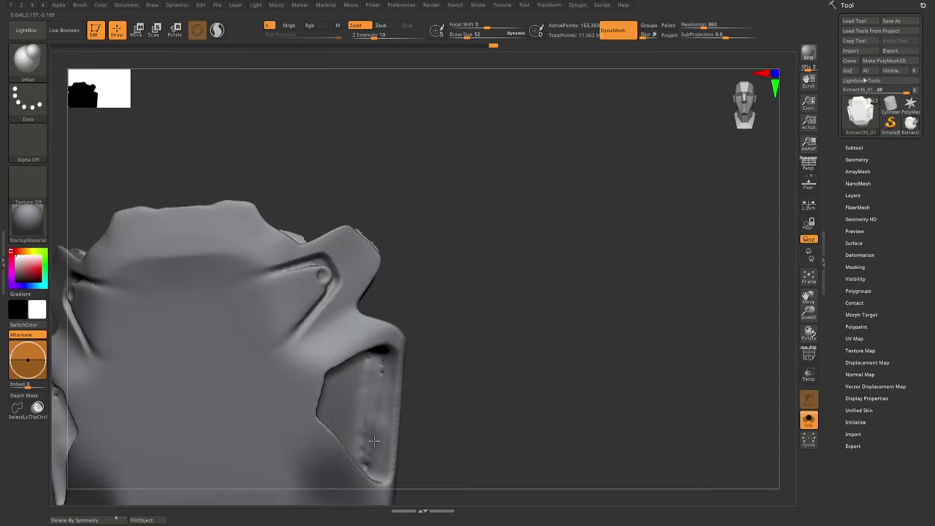
{"action": "key", "text": "ctrl+shift+s"}
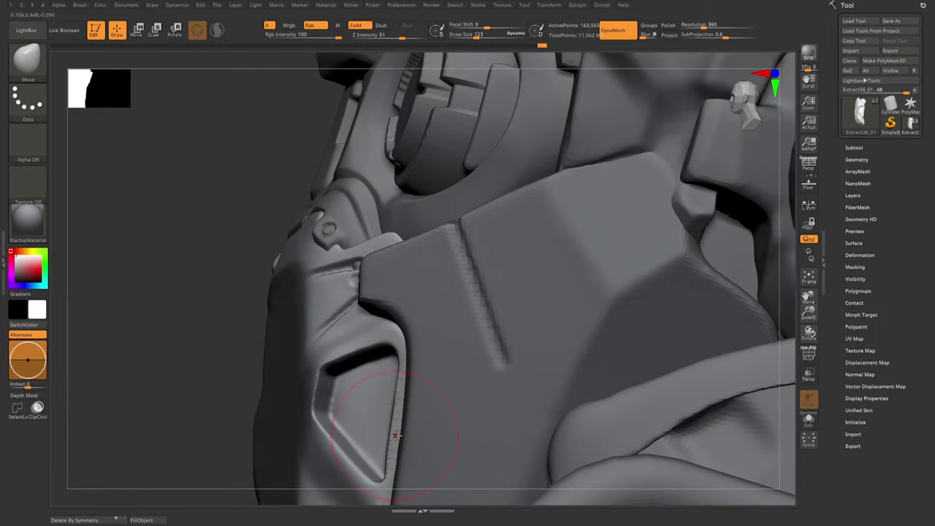
{"action": "right_click_drag", "start_coordinate": [395, 435], "coordinate": [366, 355]}
{"action": "key", "text": "b"}
{"action": "key", "text": "c"}
{"action": "key", "text": "b"}
{"action": "mouse_move", "coordinate": [366, 397]}
{"action": "right_mouse_down"}
{"action": "mouse_move", "coordinate": [368, 389]}
{"action": "mouse_move", "coordinate": [347, 413]}
{"action": "mouse_move", "coordinate": [323, 418]}
{"action": "right_mouse_up"}
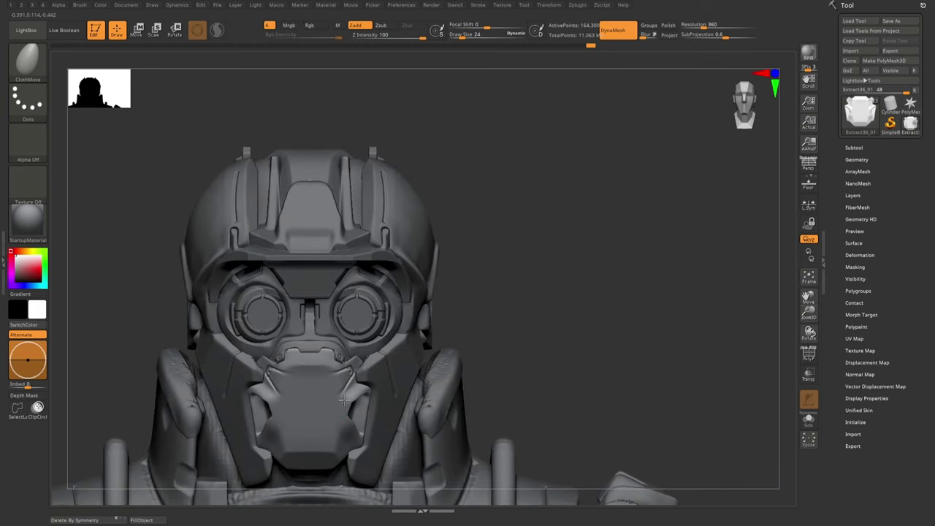
- Select the extracted chin piece and ready the Chisel and Layer/DragRect brushes for grooving
{"action": "left_click", "coordinate": [809, 419]}
{"action": "key", "text": "b"}
{"action": "key", "text": "c"}
{"action": "key", "text": "h"}
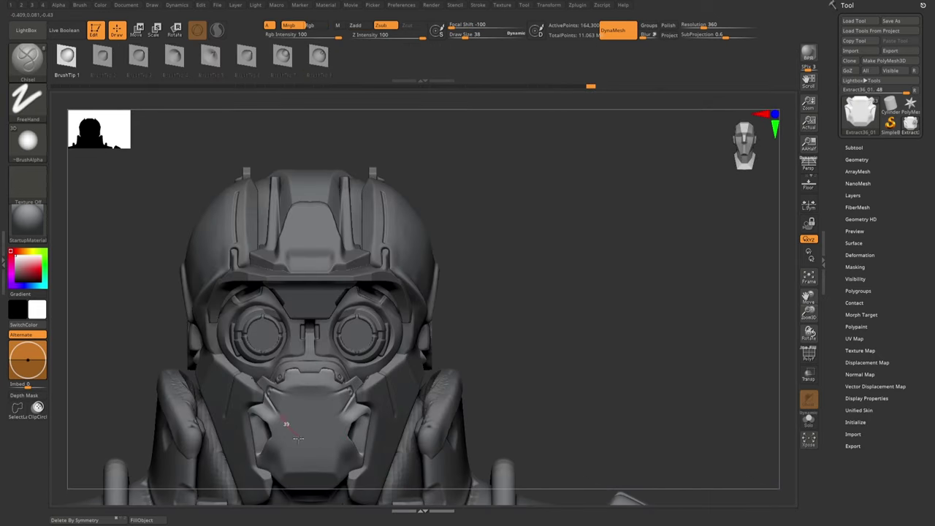
{"action": "mouse_move", "coordinate": [301, 467]}
{"action": "right_mouse_down", "text": "ctrl"}
{"action": "mouse_move", "coordinate": [306, 334]}
{"action": "mouse_move", "coordinate": [321, 380]}
{"action": "mouse_move", "coordinate": [326, 343]}
{"action": "mouse_move", "coordinate": [307, 325]}
{"action": "right_mouse_up", "text": "ctrl"}
{"action": "key", "text": "b"}
{"action": "key", "text": "l"}
{"action": "key", "text": "y"}
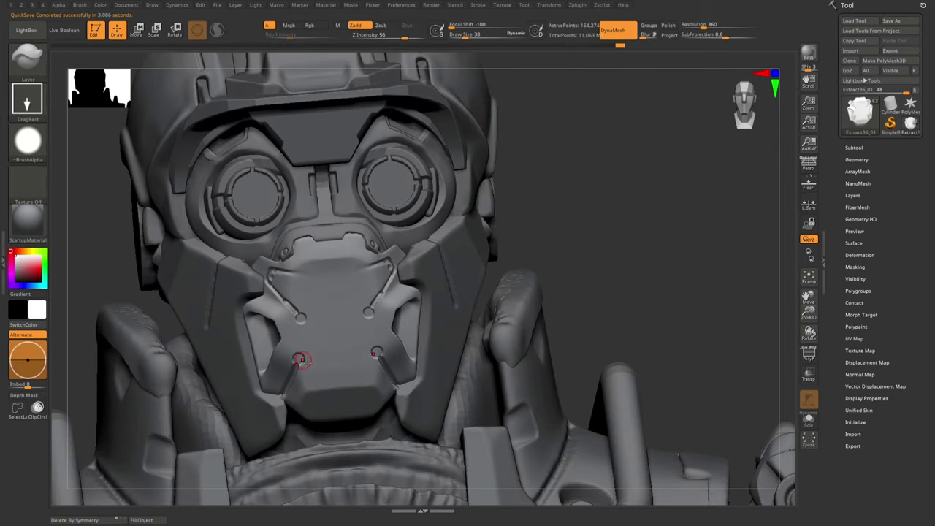
{"action": "mouse_move", "coordinate": [301, 359]}
{"action": "right_mouse_down", "text": "ctrl"}
{"action": "mouse_move", "coordinate": [299, 319]}
{"action": "mouse_move", "coordinate": [298, 335]}
{"action": "mouse_move", "coordinate": [352, 338]}
{"action": "mouse_move", "coordinate": [355, 417]}
{"action": "mouse_move", "coordinate": [373, 363]}
{"action": "mouse_move", "coordinate": [344, 387]}
{"action": "mouse_move", "coordinate": [365, 411]}
{"action": "mouse_move", "coordinate": [354, 415]}
{"action": "right_mouse_up", "text": "ctrl"}
{"action": "key", "text": "b"}
{"action": "key", "text": "h"}
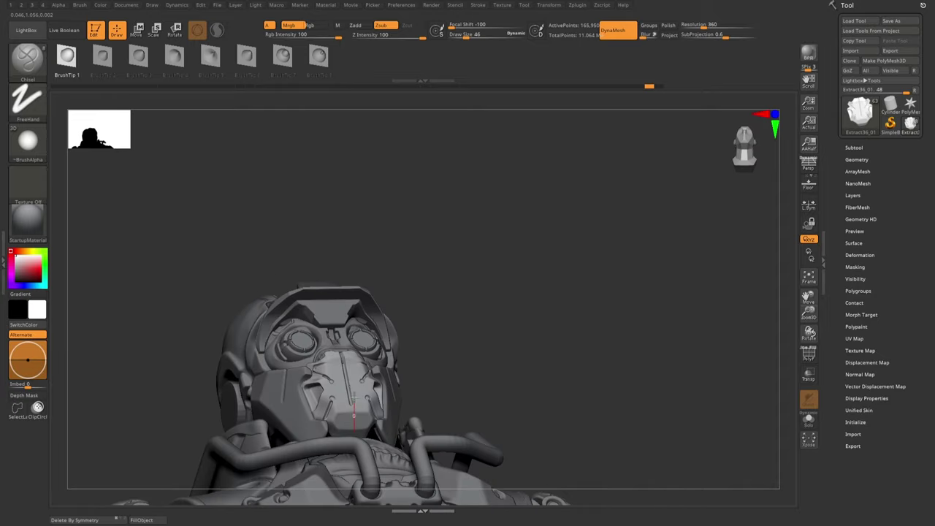
- Isolate the face mask and extract a thick plate over it
{"action": "key", "text": "ctrl+shift+s"}
{"action": "key", "text": "ctrl+shift+s"}
{"action": "mouse_move", "coordinate": [381, 379]}
{"action": "right_mouse_down", "text": "ctrl"}
{"action": "mouse_move", "coordinate": [395, 351]}
{"action": "mouse_move", "coordinate": [420, 333]}
{"action": "right_mouse_up", "text": "ctrl"}
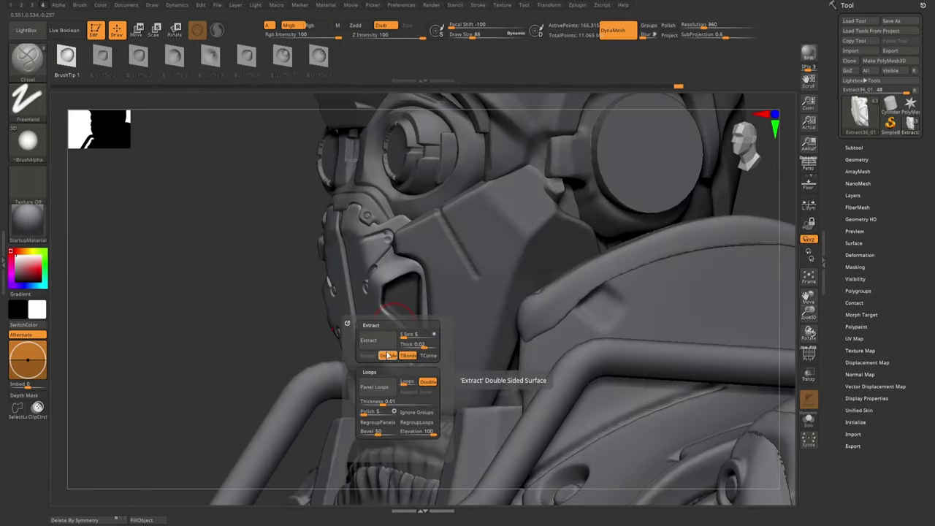
{"action": "left_click", "coordinate": [362, 369]}
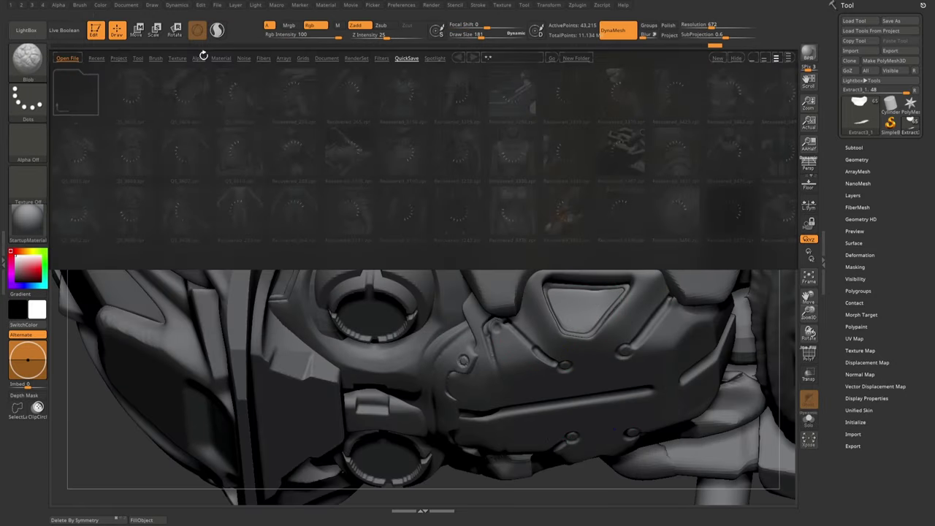
{"action": "key", "text": "b"}
{"action": "key", "text": "l"}
{"action": "key", "text": "y"}
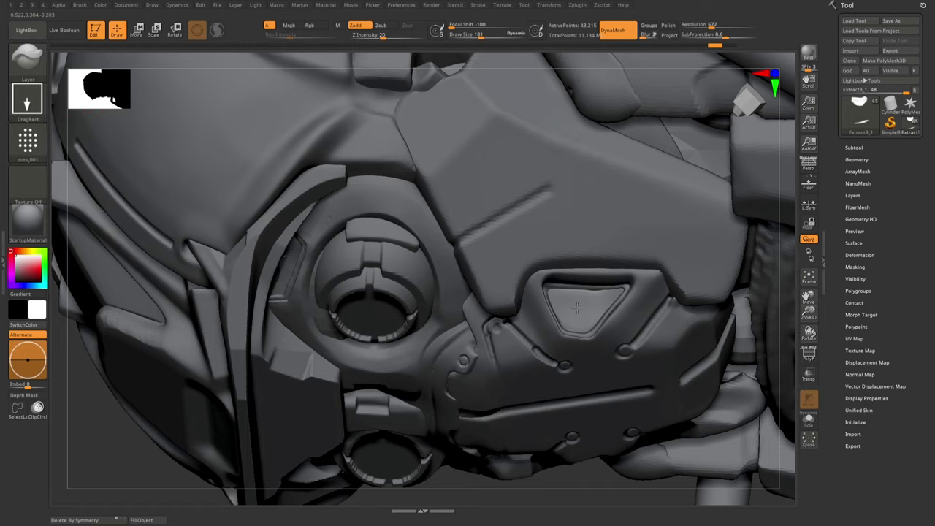
{"action": "key", "text": "ctrl+z"}
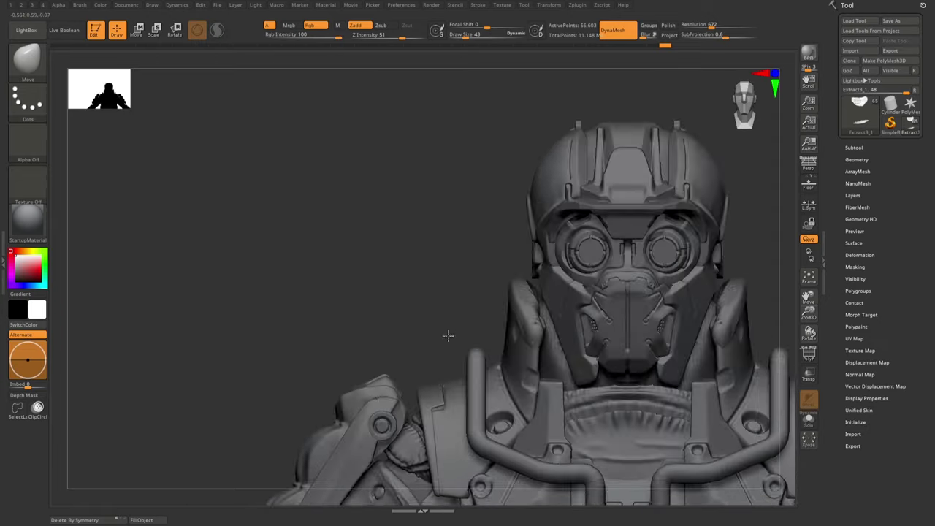
- Return to the Chisel brush and check the isolated mask against the full character
{"action": "left_click_drag", "start_coordinate": [444, 334], "coordinate": [562, 283]}
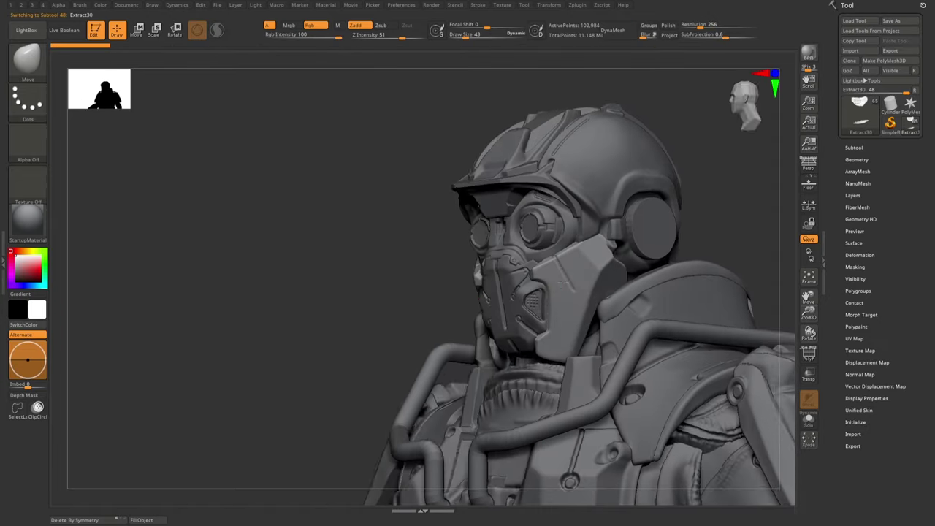
{"action": "key", "text": "b"}
{"action": "key", "text": "c"}
{"action": "key", "text": "h"}
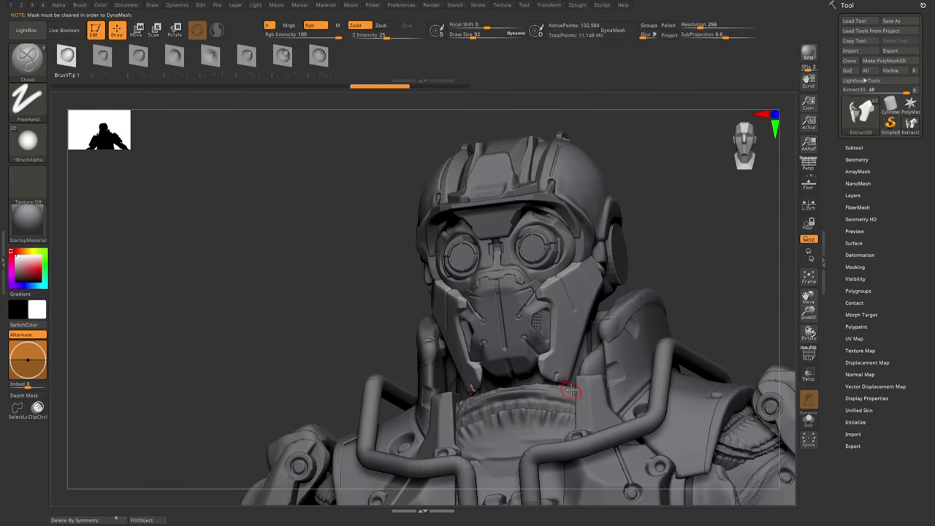
{"action": "key", "text": "ctrl+shift+s"}
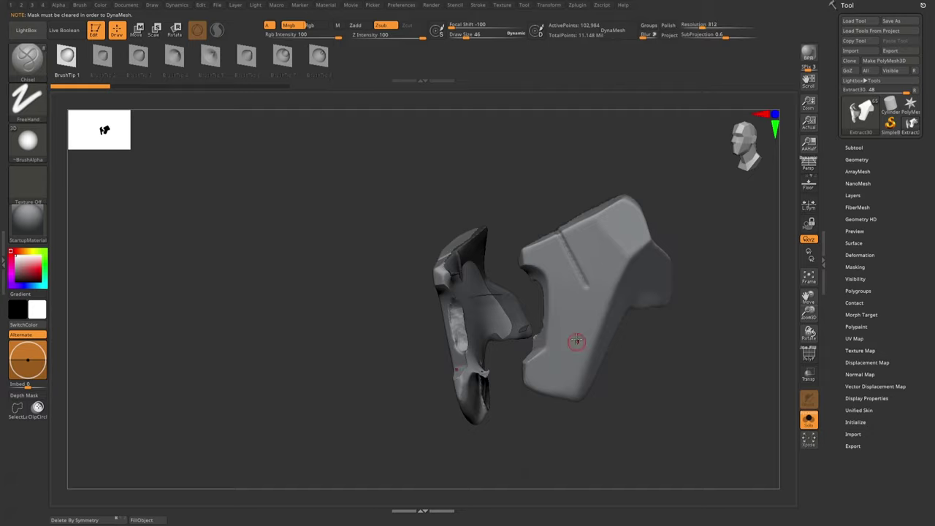
{"action": "key", "text": "ctrl+shift+s"}
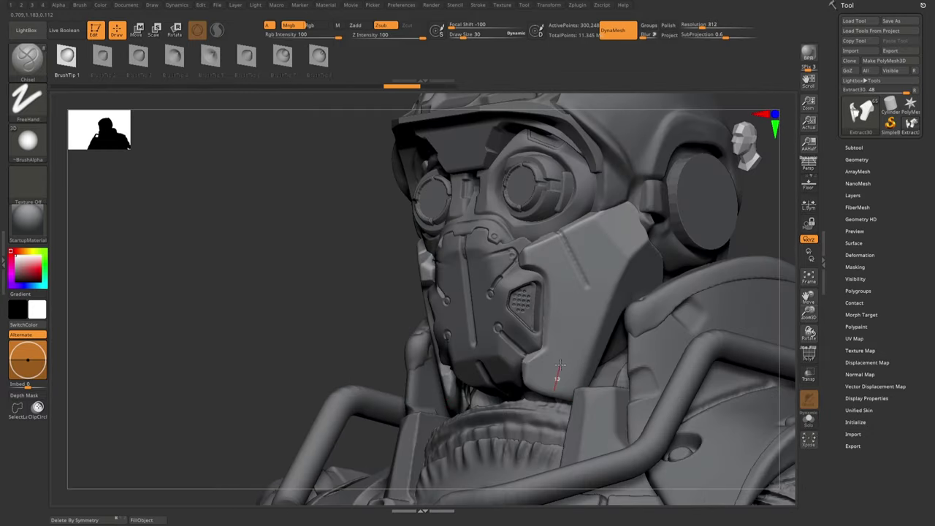
{"action": "mouse_move", "coordinate": [557, 387]}
{"action": "right_mouse_down"}
{"action": "mouse_move", "coordinate": [587, 333]}
{"action": "mouse_move", "coordinate": [136, 496]}
{"action": "right_mouse_up"}
{"action": "key", "text": "ctrl+shift+s"}
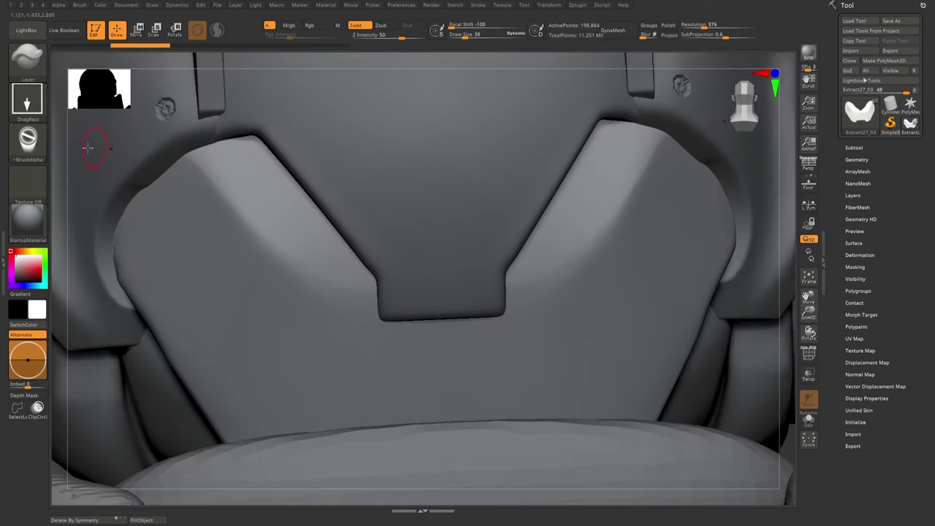
- Load the port_006 alpha from the LightBox alpha library onto the brush
{"action": "left_click", "coordinate": [27, 138]}
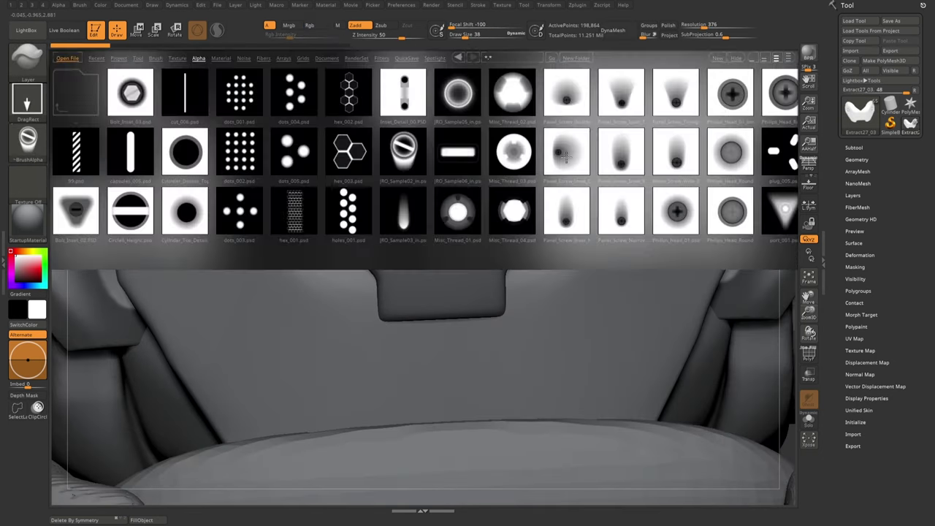
{"action": "left_click", "coordinate": [622, 94]}
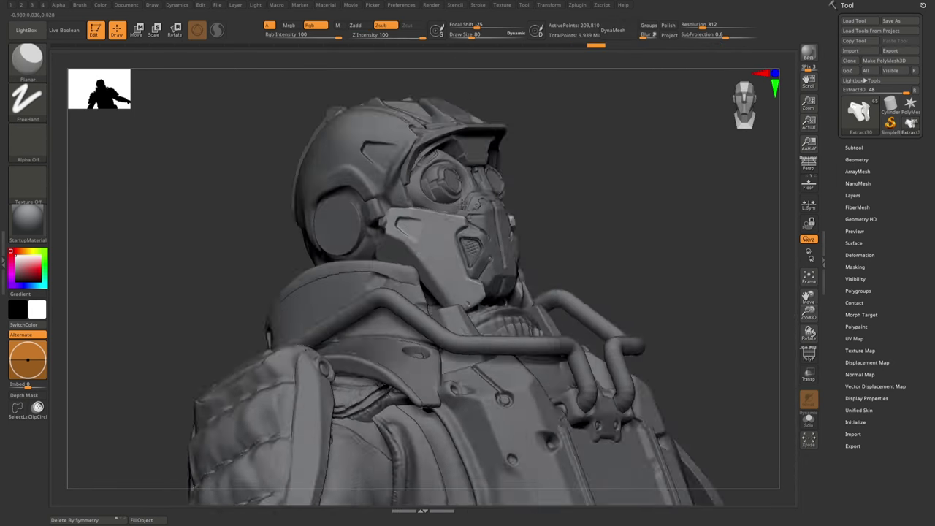
{"action": "right_click_drag", "start_coordinate": [462, 205], "coordinate": [430, 235]}
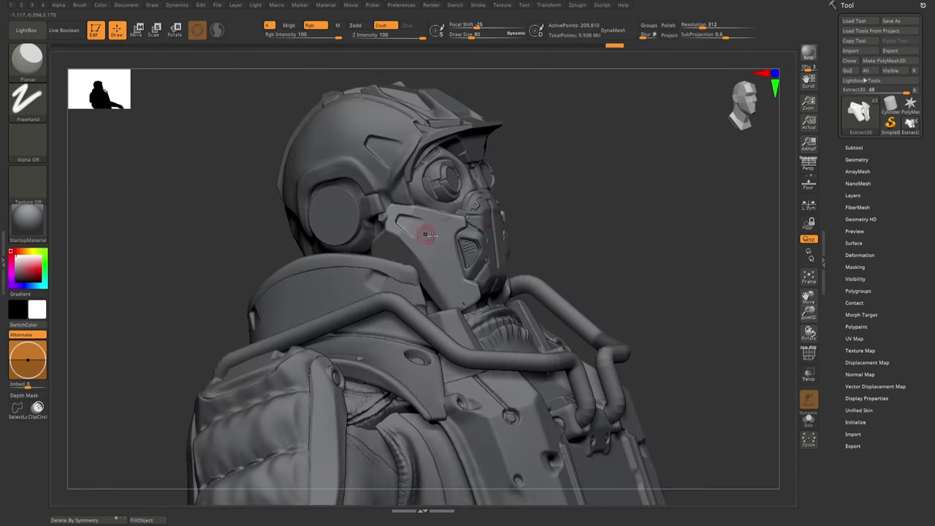
{"action": "key", "text": "ctrl+shift+s"}
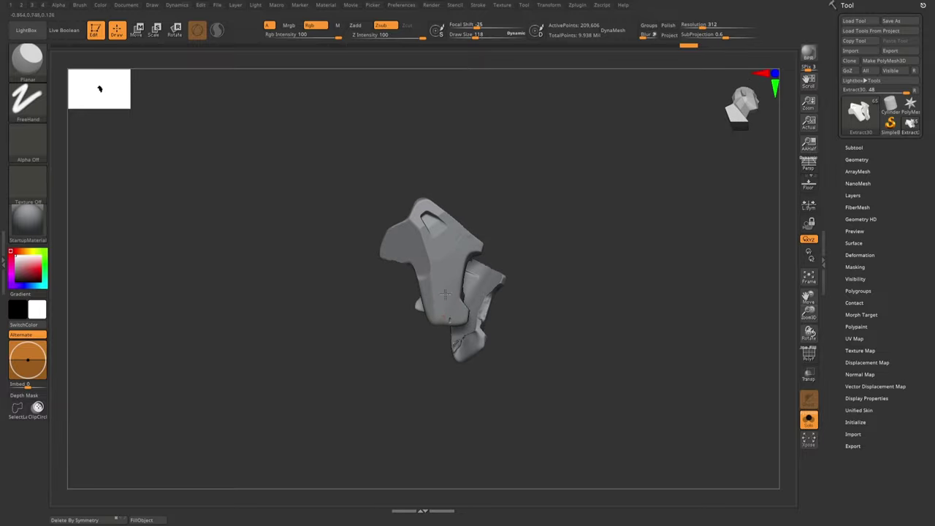
{"action": "key", "text": "ctrl+shift+s"}
{"action": "mouse_move", "coordinate": [539, 261]}
{"action": "right_mouse_down"}
{"action": "mouse_move", "coordinate": [555, 283]}
{"action": "mouse_move", "coordinate": [448, 248]}
{"action": "mouse_move", "coordinate": [306, 299]}
{"action": "right_mouse_up"}
- Isolate the Extract26 mask piece and stamp it with the Layer brush using Alpha 06
{"action": "key", "text": "b"}
{"action": "key", "text": "l"}
{"action": "key", "text": "a"}
{"action": "left_click", "coordinate": [300, 302], "text": "alt"}
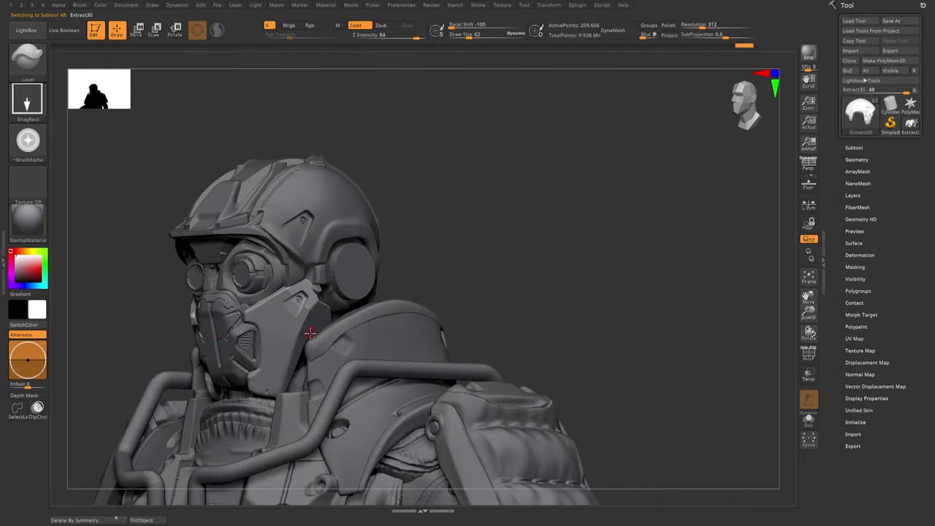
{"action": "right_click_drag", "start_coordinate": [310, 334], "coordinate": [280, 223]}
{"action": "left_click", "coordinate": [279, 223], "text": "alt"}
{"action": "key", "text": "ctrl+shift+s"}
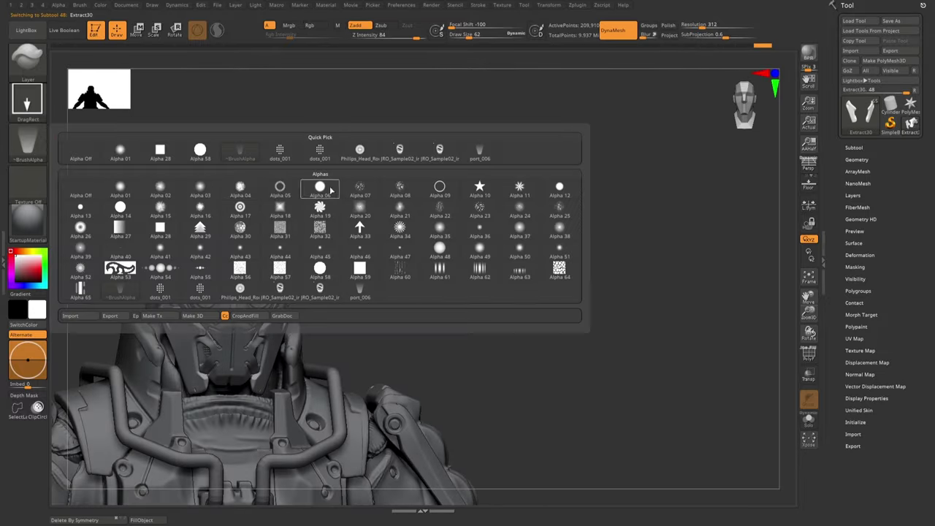
{"action": "left_click", "coordinate": [330, 189]}
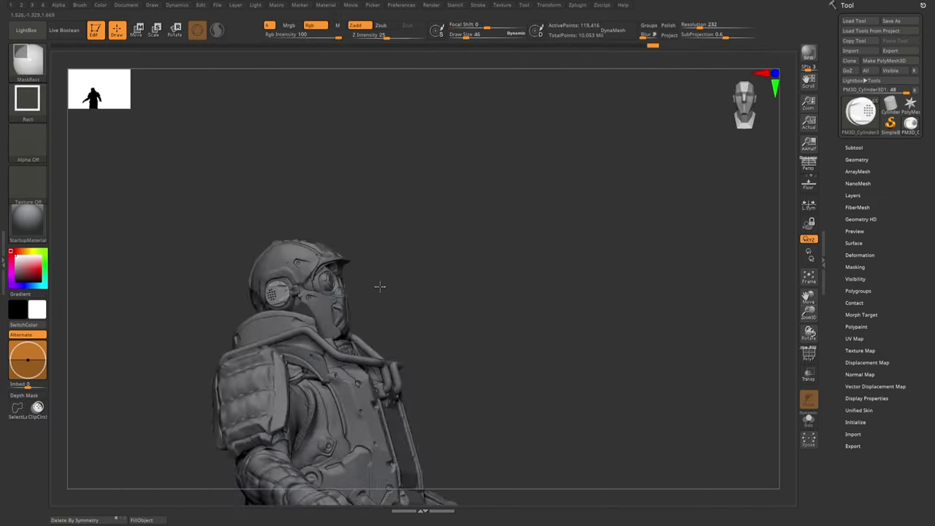
- Frame the full soldier, record a Movie turntable, and display it in MatCap White
{"action": "mouse_move", "coordinate": [322, 360]}
{"action": "right_mouse_down"}
{"action": "mouse_move", "coordinate": [283, 280]}
{"action": "mouse_move", "coordinate": [344, 282]}
{"action": "right_mouse_up"}
{"action": "key", "text": "Tab"}
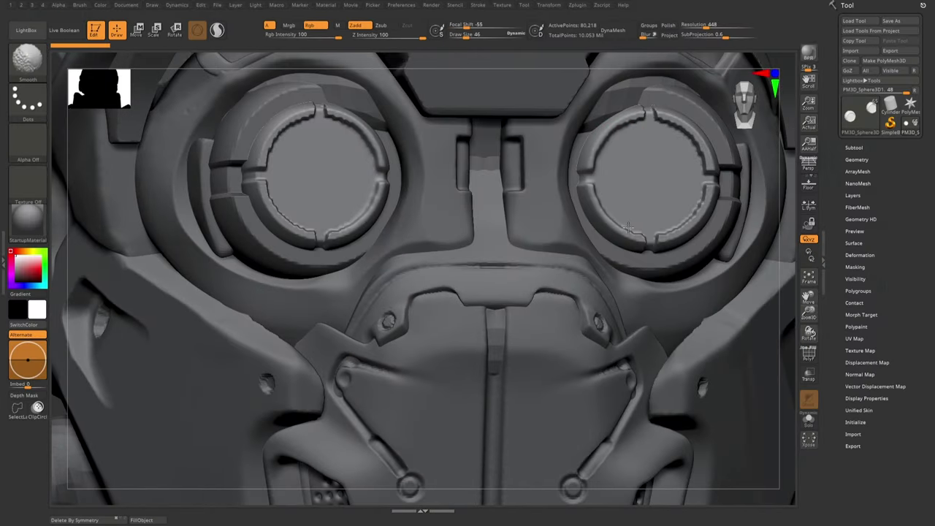
{"action": "key", "text": "f"}
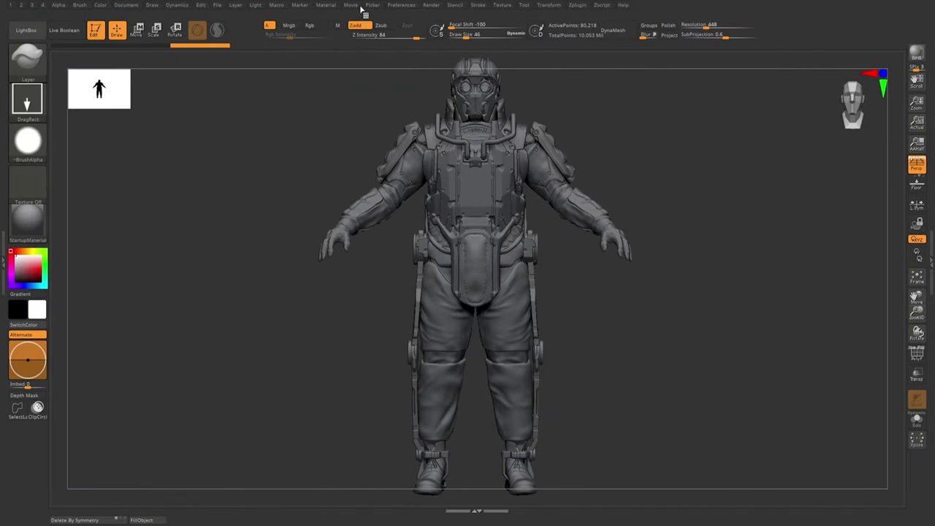
{"action": "left_click", "coordinate": [360, 8]}
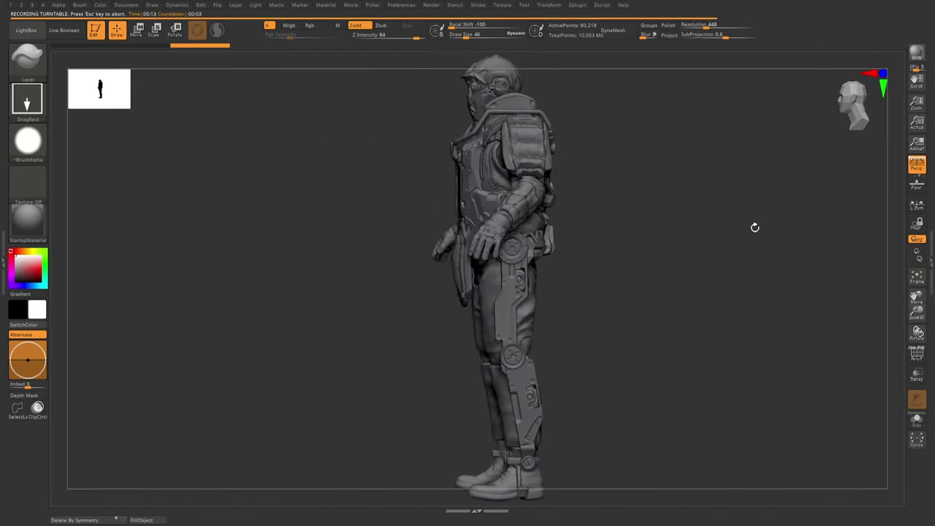
{"action": "left_click", "coordinate": [28, 220]}
{"action": "left_click", "coordinate": [121, 271]}
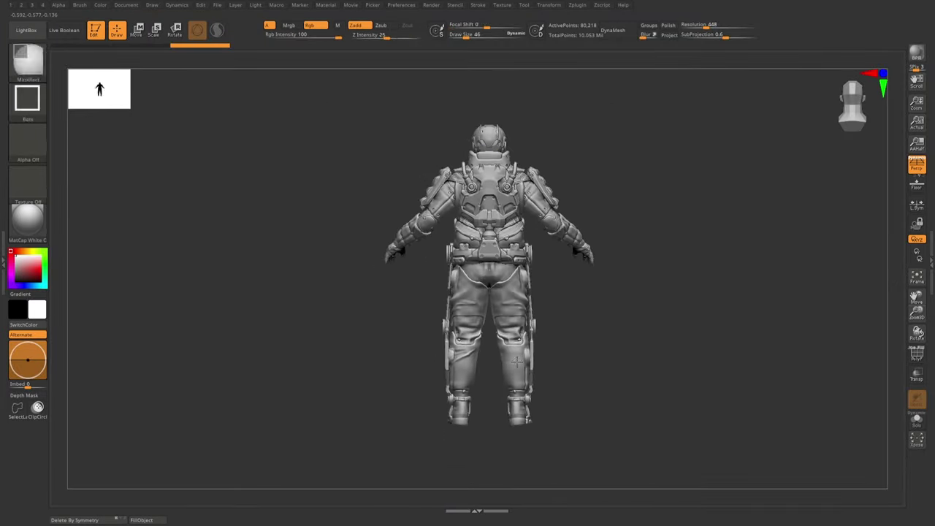
- Switch back to StartupMaterial and close the alpha LightBox after stamping the cut_006 grooves
{"action": "left_click", "coordinate": [28, 219]}
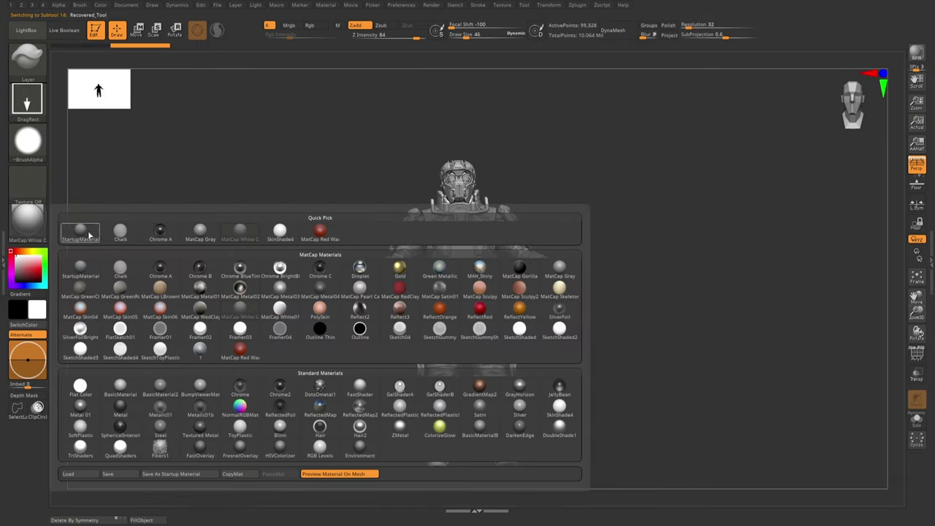
{"action": "left_click", "coordinate": [88, 233]}
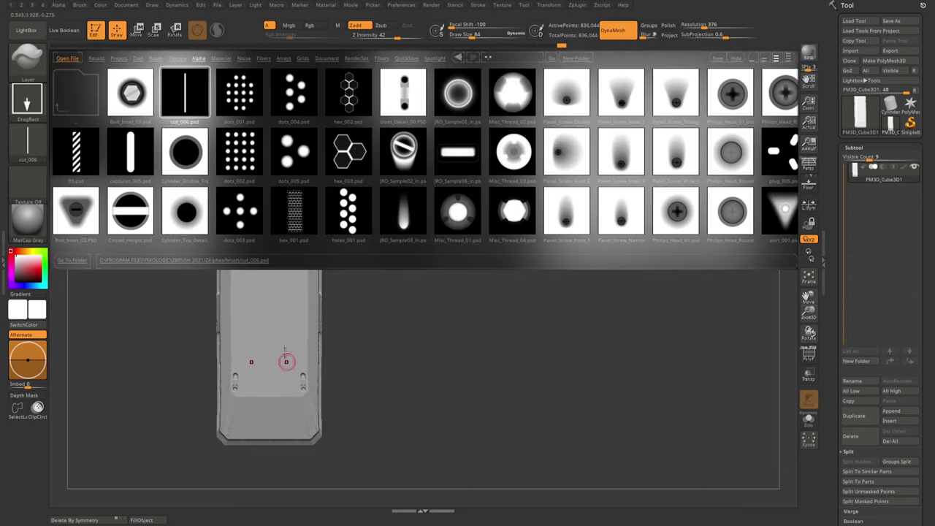
{"action": "key", "text": "comma"}
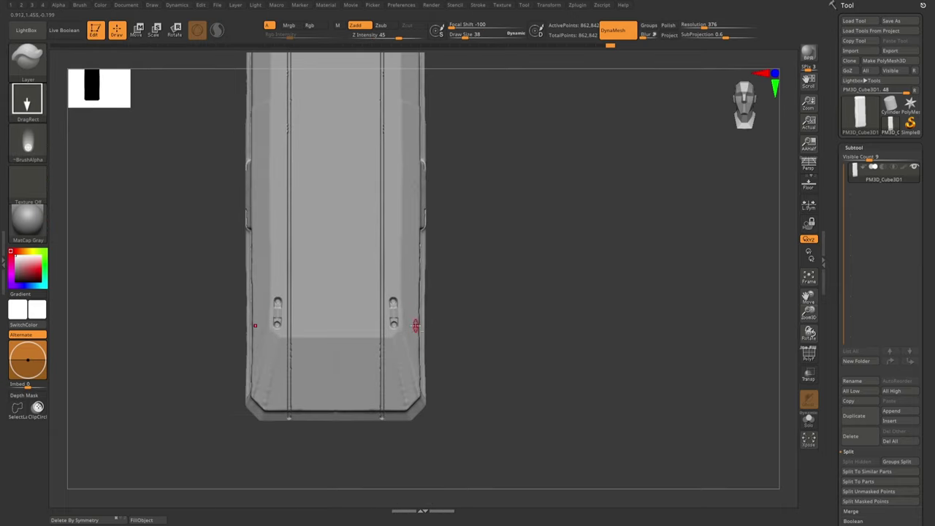
- Mask a rectangular area on the shield and insert a cube mesh for the handle
{"action": "left_click_drag", "start_coordinate": [468, 328], "coordinate": [363, 291], "text": "shift"}
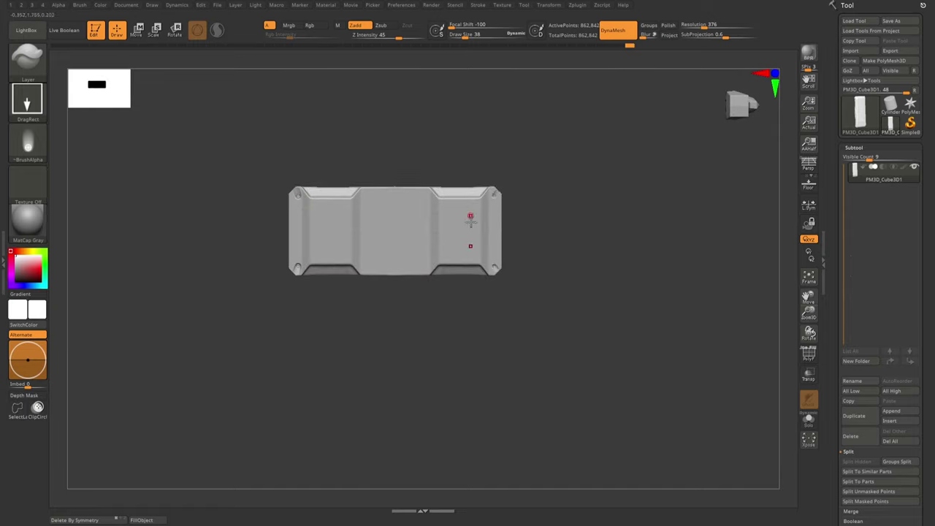
{"action": "left_click_drag", "start_coordinate": [470, 219], "coordinate": [439, 307], "text": "shift"}
{"action": "left_click_drag", "start_coordinate": [417, 165], "coordinate": [434, 376], "text": "ctrl"}
{"action": "left_click_drag", "start_coordinate": [477, 170], "coordinate": [467, 263]}
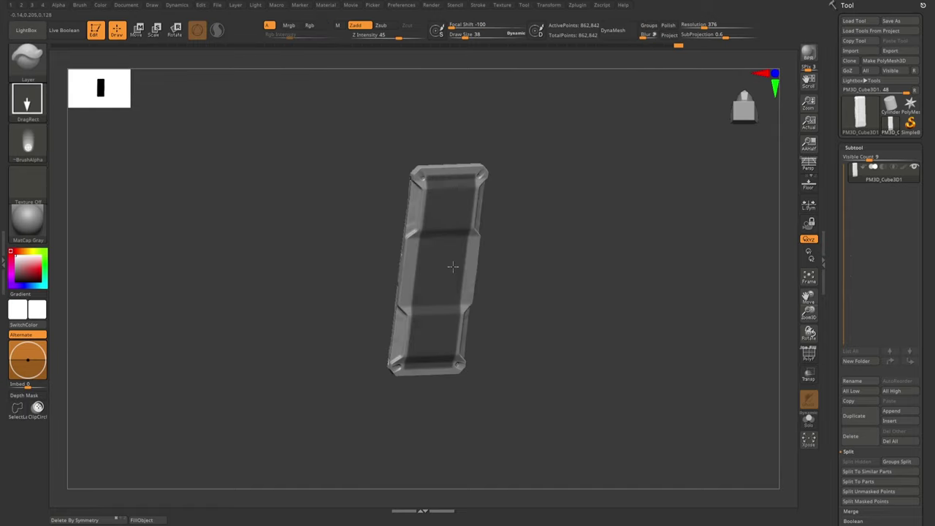
{"action": "key", "text": "w"}
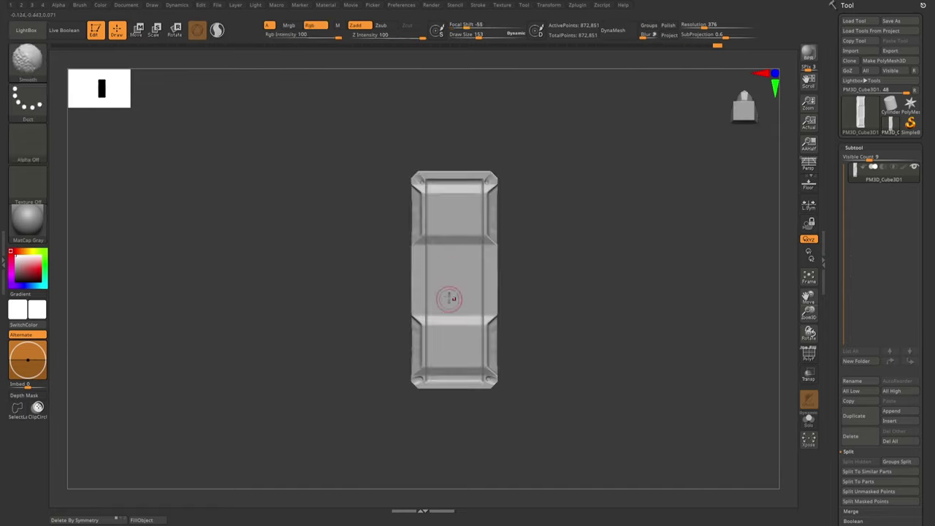
{"action": "left_click", "coordinate": [889, 421]}
{"action": "left_click", "coordinate": [651, 335]}
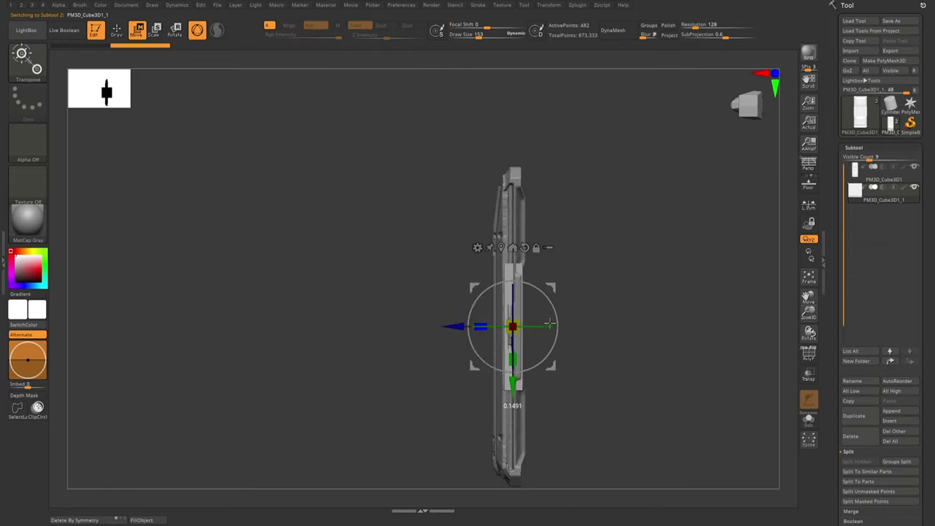
- Shape the inserted handle box using ClipCurve and Transpose Move
{"action": "left_click_drag", "start_coordinate": [549, 323], "coordinate": [633, 251]}
{"action": "key", "text": "q"}
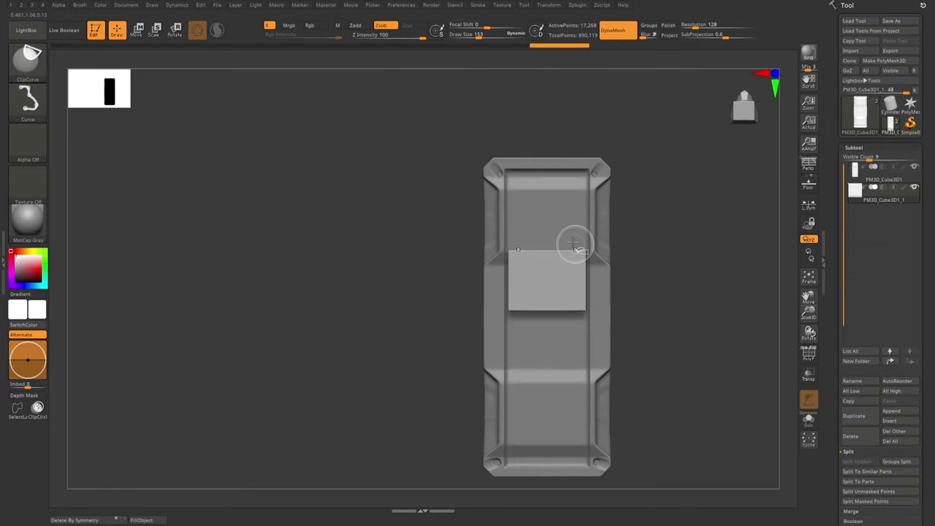
{"action": "mouse_move", "coordinate": [573, 245]}
{"action": "left_mouse_down"}
{"action": "mouse_move", "coordinate": [585, 335]}
{"action": "mouse_move", "coordinate": [648, 250]}
{"action": "left_mouse_up"}
{"action": "key", "text": "w"}
{"action": "key", "text": "q"}
{"action": "key", "text": "w"}
{"action": "key", "text": "q"}
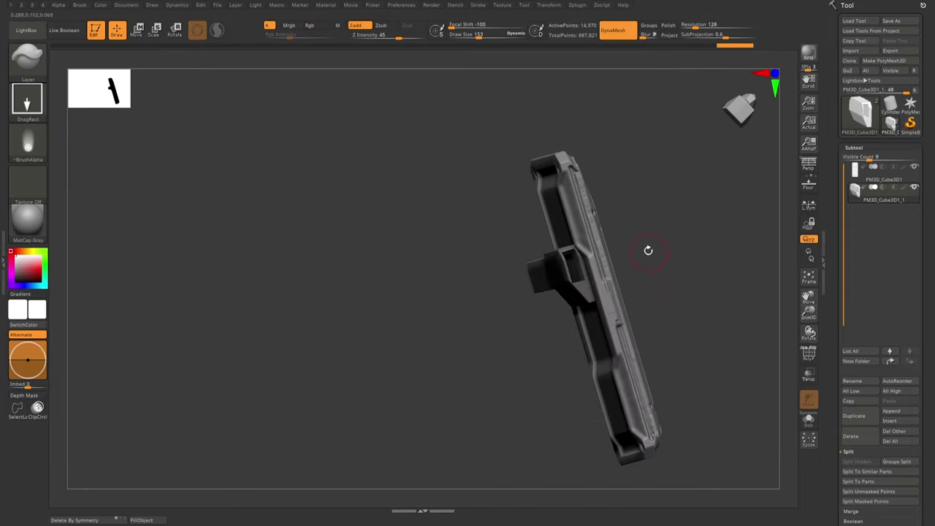
{"action": "key", "text": "q"}
{"action": "mouse_move", "coordinate": [586, 337]}
{"action": "left_mouse_down", "text": "shift"}
{"action": "mouse_move", "coordinate": [563, 248]}
{"action": "mouse_move", "coordinate": [587, 260]}
{"action": "left_mouse_up", "text": "shift"}
- Mask and move out a second handle piece, then select both handle pieces
{"action": "mouse_move", "coordinate": [604, 294]}
{"action": "left_mouse_down"}
{"action": "mouse_move", "coordinate": [585, 277]}
{"action": "mouse_move", "coordinate": [569, 295]}
{"action": "mouse_move", "coordinate": [585, 249]}
{"action": "left_mouse_up"}
{"action": "key", "text": "w"}
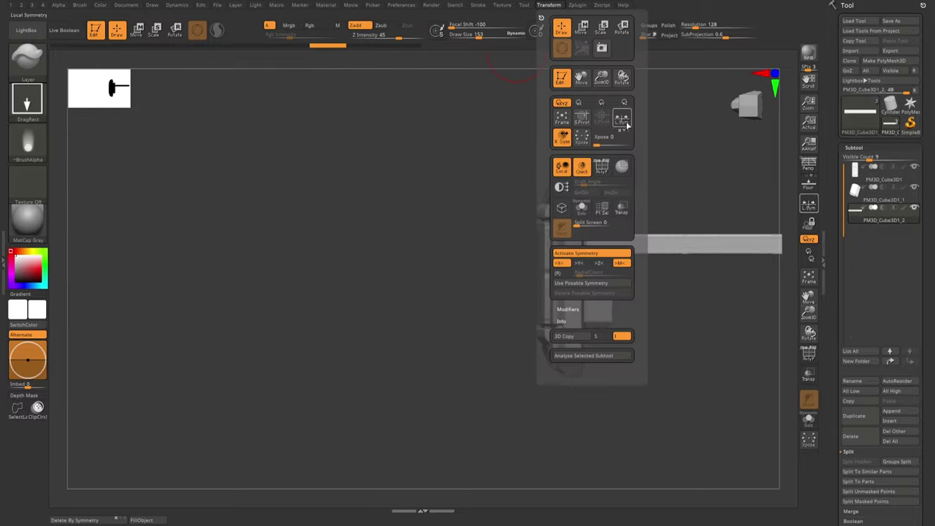
{"action": "mouse_move", "coordinate": [626, 124]}
{"action": "left_mouse_down"}
{"action": "mouse_move", "coordinate": [555, 263]}
{"action": "mouse_move", "coordinate": [526, 255]}
{"action": "mouse_move", "coordinate": [548, 363]}
{"action": "mouse_move", "coordinate": [533, 319]}
{"action": "mouse_move", "coordinate": [539, 350]}
{"action": "left_mouse_up"}
{"action": "key", "text": "w"}
{"action": "key", "text": "q"}
{"action": "left_click", "coordinate": [623, 306], "text": "alt"}
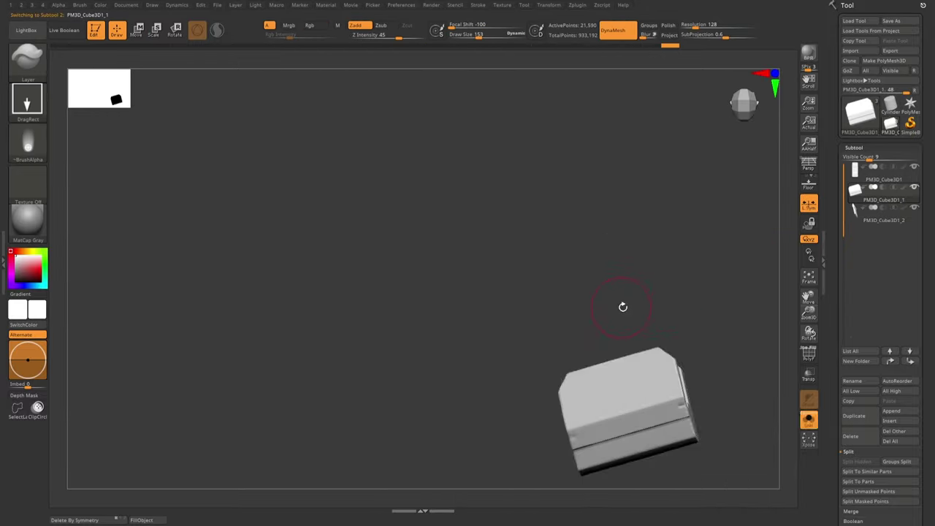
{"action": "key", "text": "w"}
{"action": "left_click", "coordinate": [556, 385], "text": "alt"}
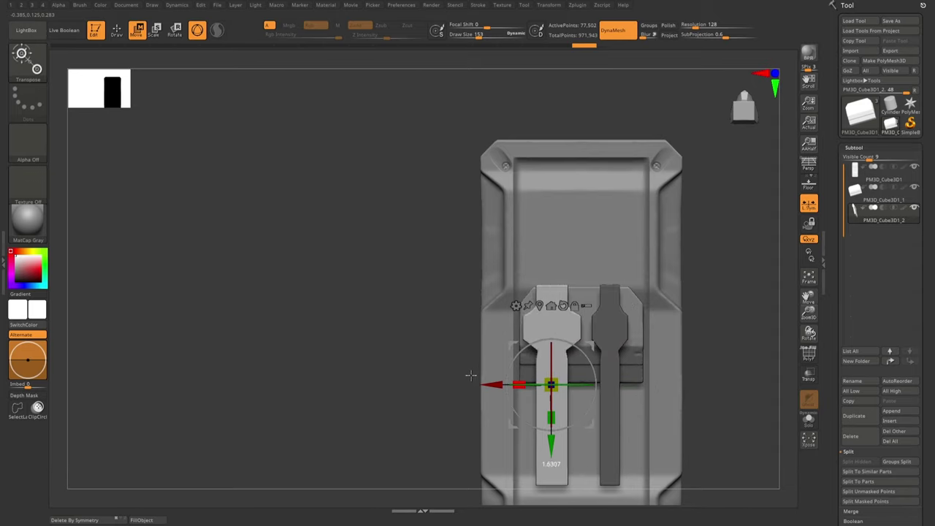
- Merge the handle pieces, split by polygroups, and MergeDown them into one subtool
{"action": "left_click", "coordinate": [851, 511]}
{"action": "left_click_drag", "start_coordinate": [809, 396], "coordinate": [626, 344]}
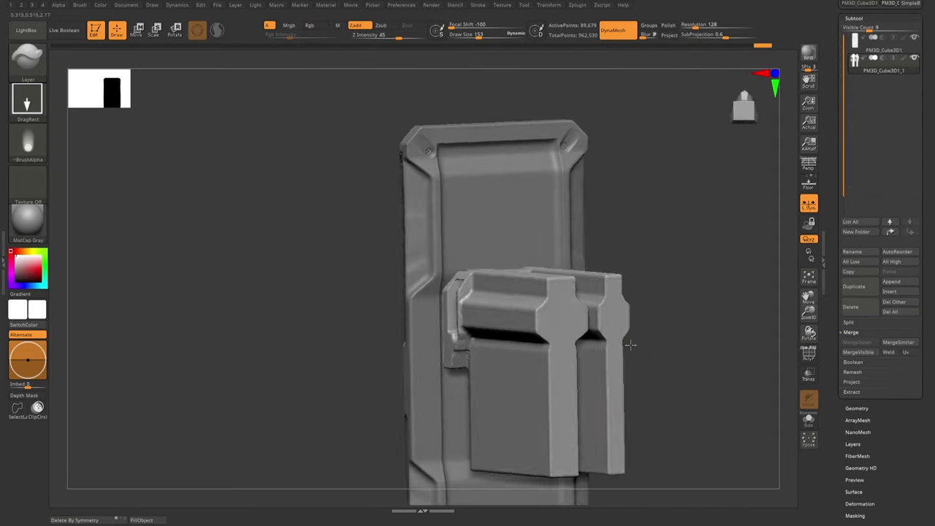
{"action": "key", "text": "space"}
{"action": "key", "text": "shift+f"}
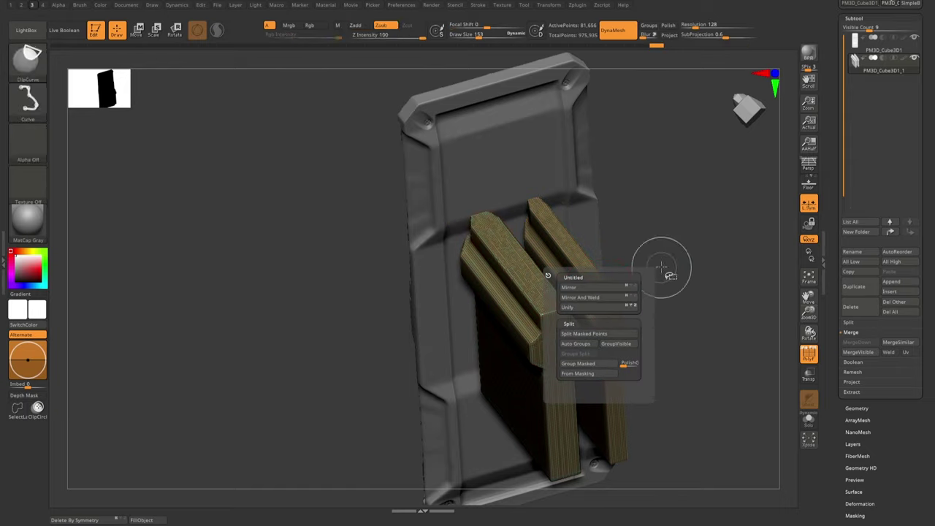
{"action": "left_click", "coordinate": [581, 360]}
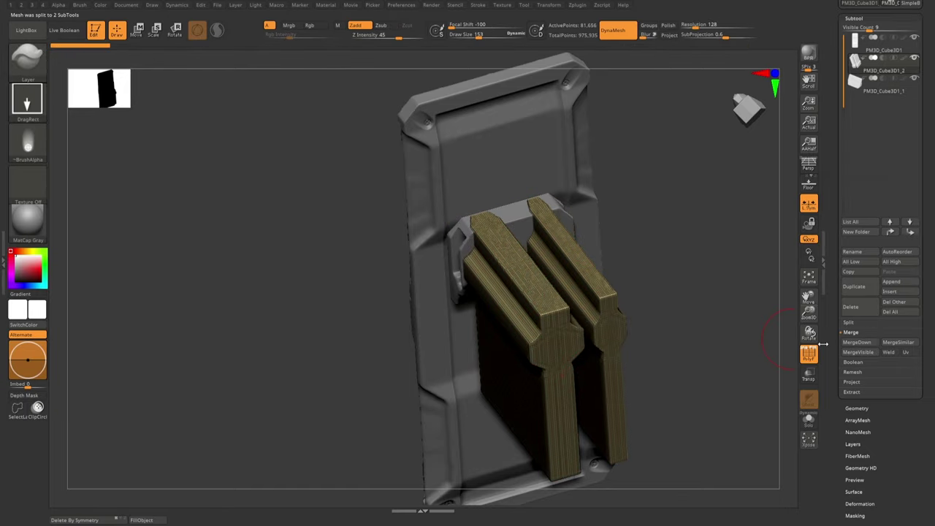
{"action": "left_click", "coordinate": [855, 60]}
{"action": "left_click", "coordinate": [857, 341]}
{"action": "left_click", "coordinate": [768, 366]}
- Orbit and tilt the shield to inspect the attached handle
{"action": "mouse_move", "coordinate": [611, 268]}
{"action": "left_mouse_down"}
{"action": "mouse_move", "coordinate": [530, 303]}
{"action": "mouse_move", "coordinate": [616, 349]}
{"action": "mouse_move", "coordinate": [593, 364]}
{"action": "left_mouse_up"}
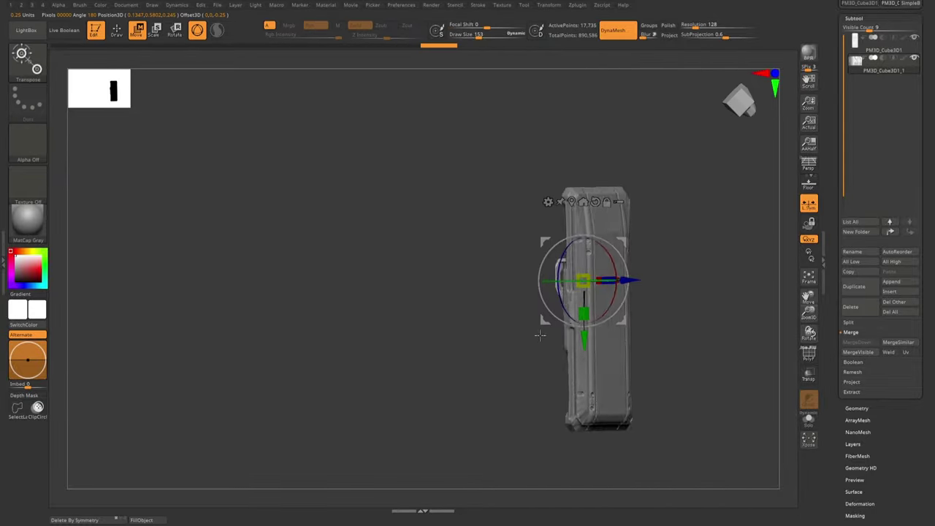
{"action": "left_click_drag", "start_coordinate": [539, 334], "coordinate": [583, 296]}
{"action": "key", "text": "q"}
{"action": "left_click_drag", "start_coordinate": [610, 348], "coordinate": [582, 302]}
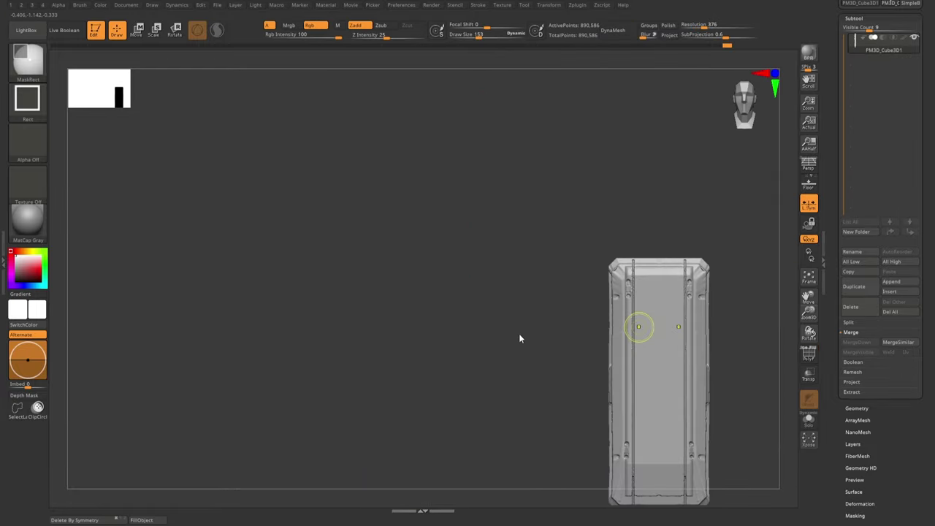
- Open 3071.zpr and move the shield off the body, rotating it upright beside the character
{"action": "key", "text": "comma"}
{"action": "double_click", "coordinate": [82, 207]}
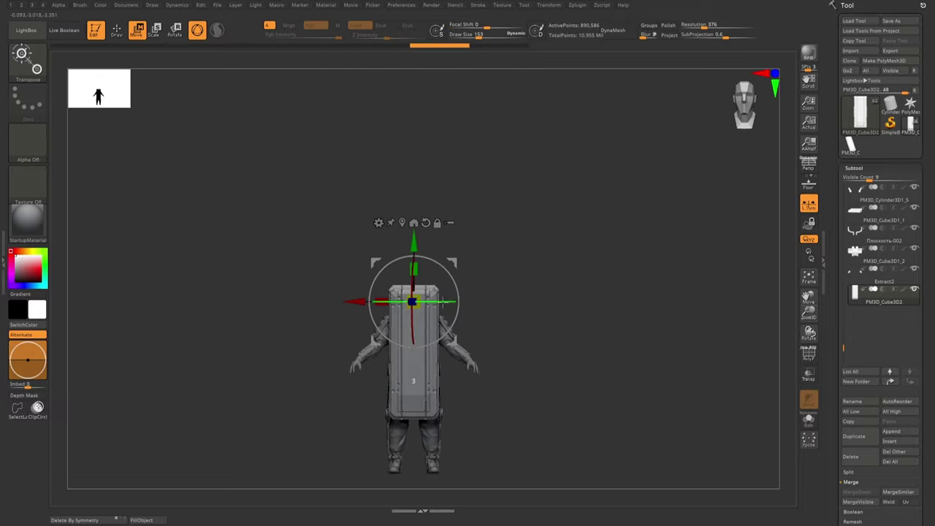
{"action": "left_click_drag", "start_coordinate": [414, 257], "coordinate": [403, 248]}
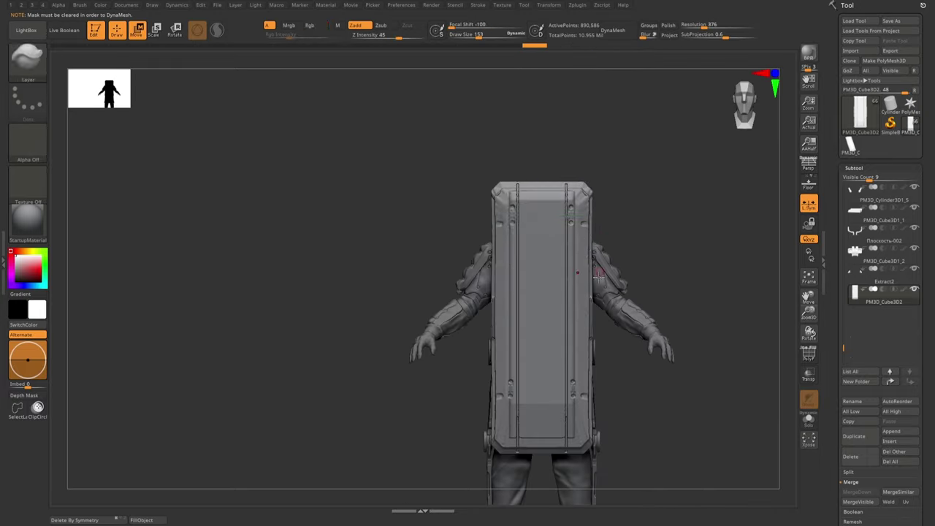
{"action": "key", "text": "w"}
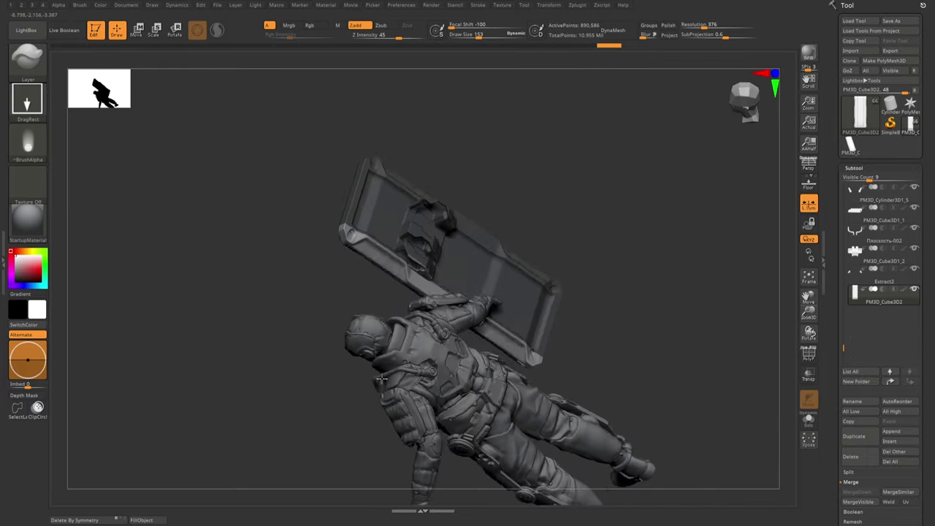
{"action": "left_click_drag", "start_coordinate": [459, 465], "coordinate": [314, 275]}
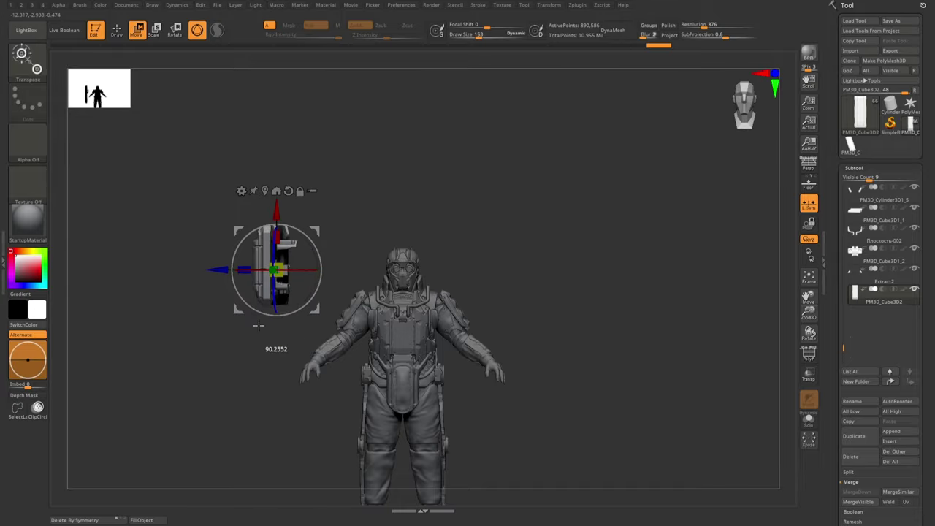
{"action": "mouse_move", "coordinate": [320, 351]}
{"action": "left_mouse_down"}
{"action": "mouse_move", "coordinate": [326, 406]}
{"action": "mouse_move", "coordinate": [327, 292]}
{"action": "mouse_move", "coordinate": [367, 358]}
{"action": "left_mouse_up"}
- Frame the scene and orbit around to check the shield's final placement
{"action": "key", "text": "q"}
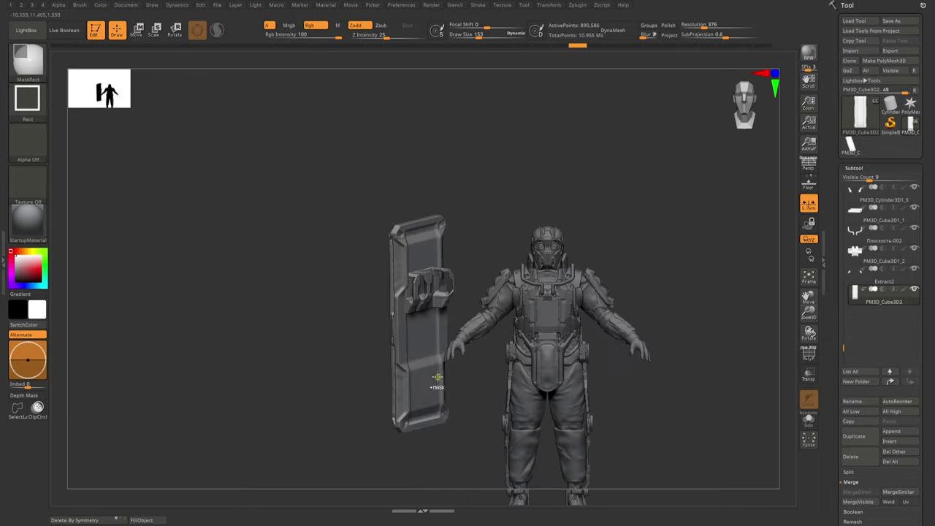
{"action": "key", "text": "w"}
{"action": "mouse_move", "coordinate": [473, 312]}
{"action": "left_mouse_down"}
{"action": "mouse_move", "coordinate": [447, 243]}
{"action": "mouse_move", "coordinate": [622, 271]}
{"action": "mouse_move", "coordinate": [546, 271]}
{"action": "left_mouse_up"}
{"action": "key", "text": "q"}
{"action": "key", "text": "w"}
{"action": "key", "text": "q"}
{"action": "key", "text": "f"}
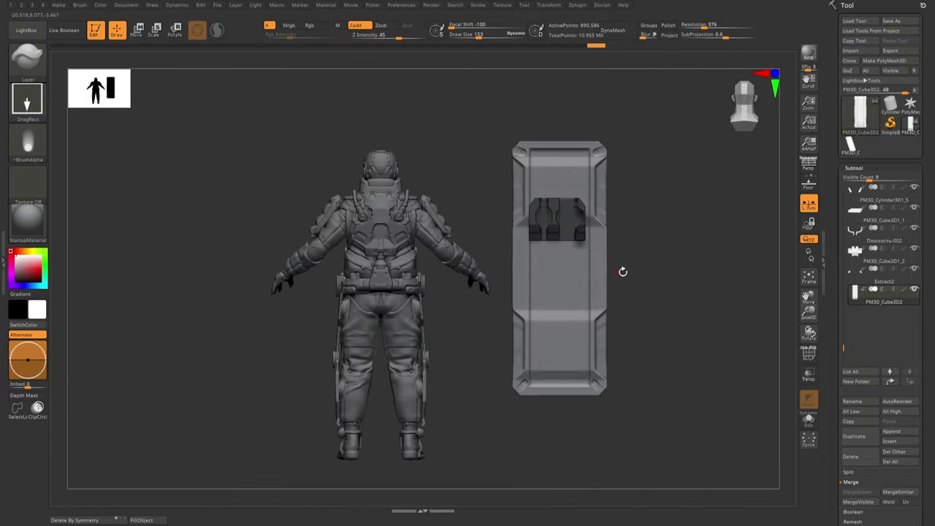
{"action": "key", "text": "w"}
{"action": "mouse_move", "coordinate": [612, 183]}
{"action": "left_mouse_down"}
{"action": "mouse_move", "coordinate": [609, 277]}
{"action": "mouse_move", "coordinate": [577, 222]}
{"action": "mouse_move", "coordinate": [490, 358]}
{"action": "mouse_move", "coordinate": [408, 247]}
{"action": "left_mouse_up"}
{"action": "key", "text": "q"}
{"action": "left_click_drag", "start_coordinate": [584, 350], "coordinate": [516, 284]}
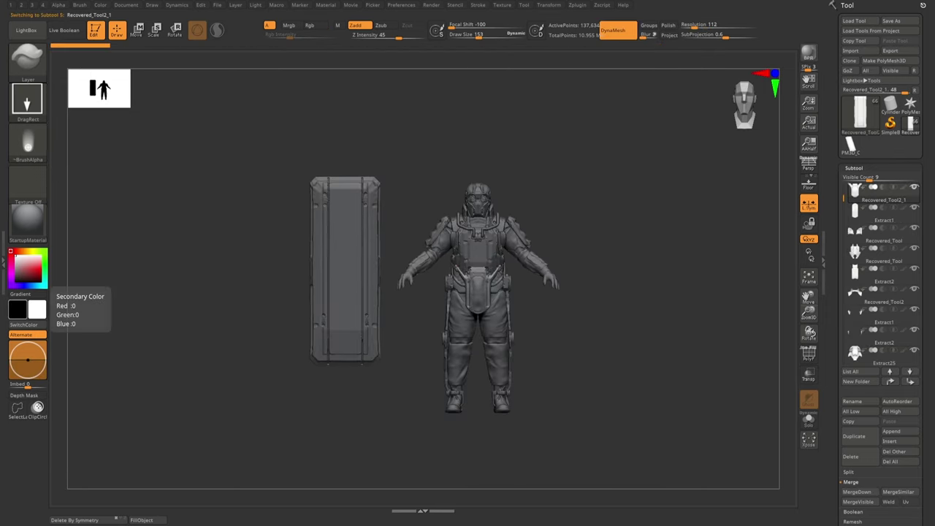